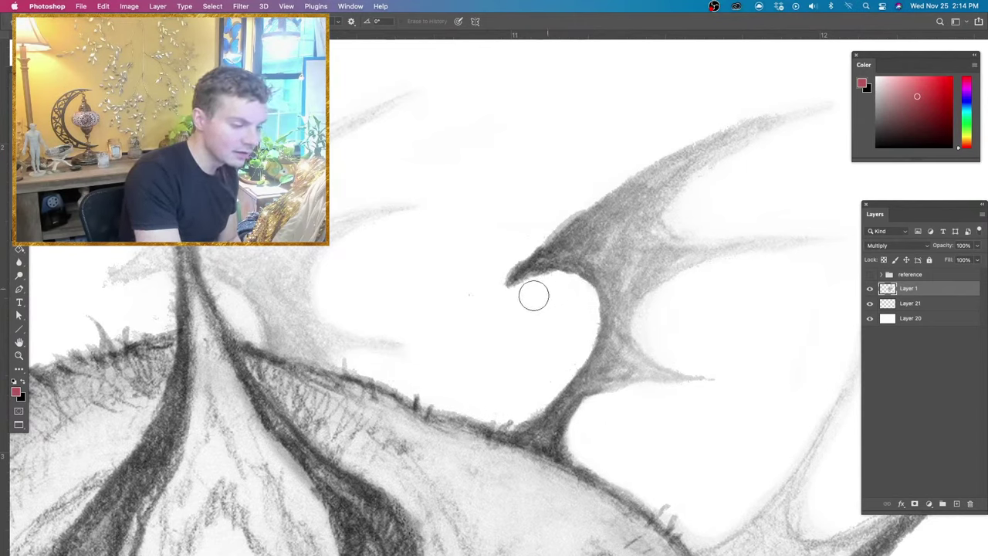
Erase the faint smudges in the white background between the wing and the top of the creature's head.
{"action": "left_click_drag", "start_coordinate": [337, 318], "coordinate": [615, 334]}
{"action": "mouse_move", "coordinate": [533, 332]}
{"action": "left_mouse_down"}
{"action": "mouse_move", "coordinate": [497, 314]}
{"action": "mouse_move", "coordinate": [535, 357]}
{"action": "mouse_move", "coordinate": [519, 315]}
{"action": "mouse_move", "coordinate": [493, 298]}
{"action": "mouse_move", "coordinate": [526, 338]}
{"action": "left_mouse_up"}
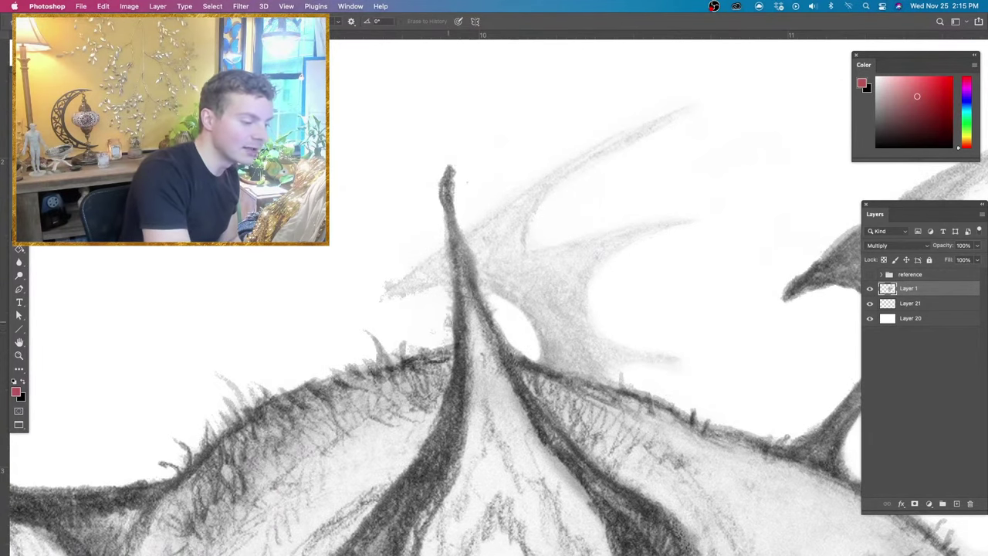
{"action": "scroll", "coordinate": [426, 348], "scroll_direction": "left", "scroll_amount": 5}
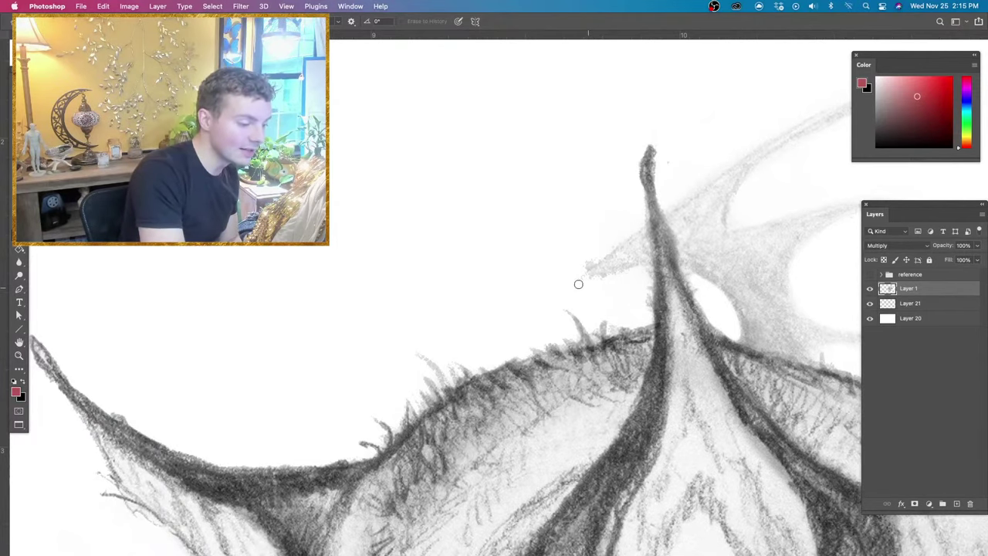
{"action": "scroll", "coordinate": [571, 270], "scroll_direction": "left", "scroll_amount": 5}
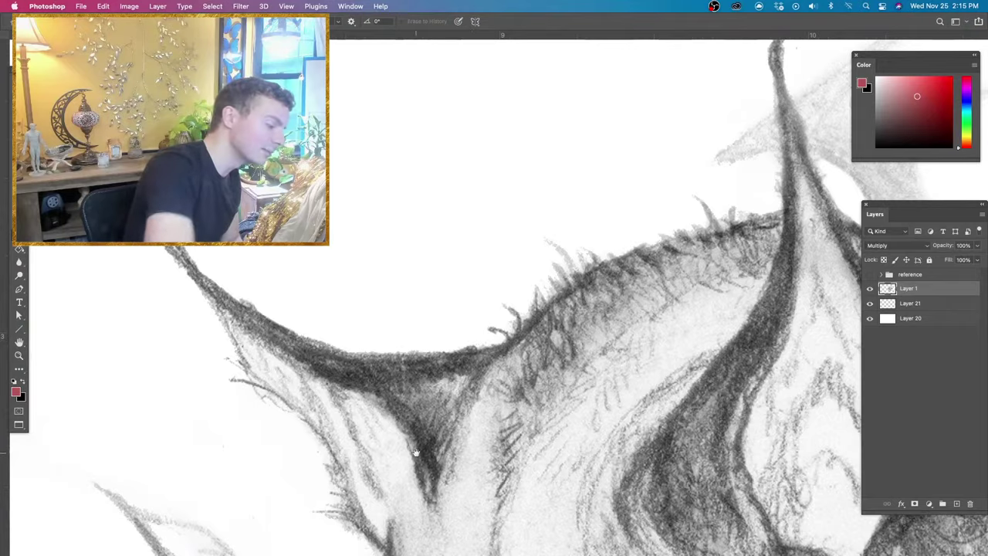
Erase the grey smudges in the white background around the two pointed ears on the left side of the head.
{"action": "left_click_drag", "start_coordinate": [415, 452], "coordinate": [467, 202]}
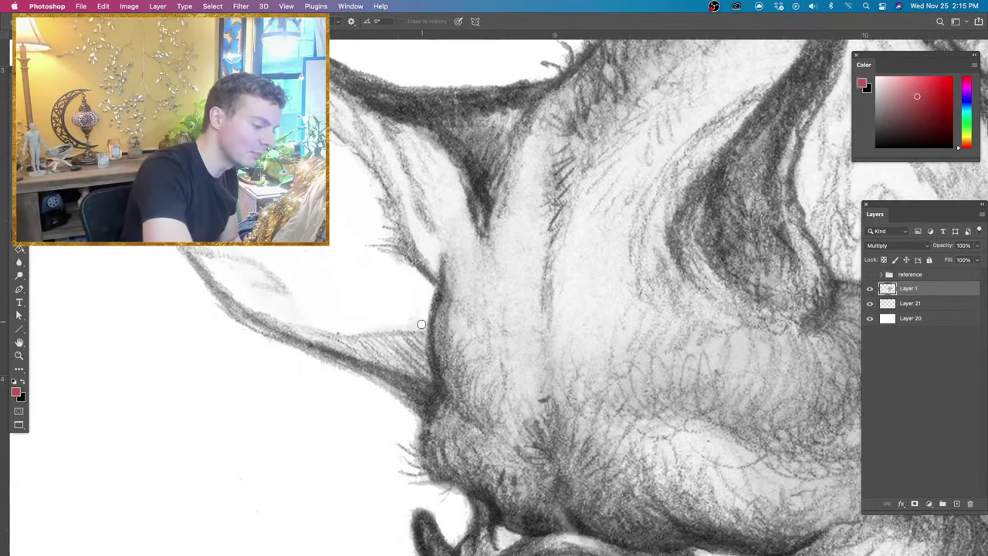
{"action": "left_click_drag", "start_coordinate": [372, 321], "coordinate": [385, 318], "text": "ctrl+alt"}
{"action": "left_click_drag", "start_coordinate": [309, 315], "coordinate": [276, 306]}
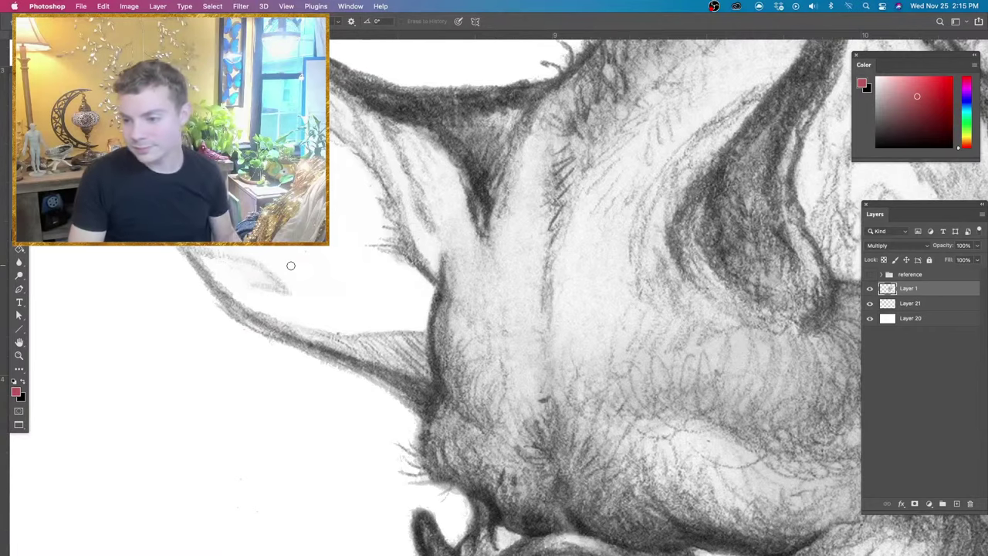
{"action": "key", "text": "Tab"}
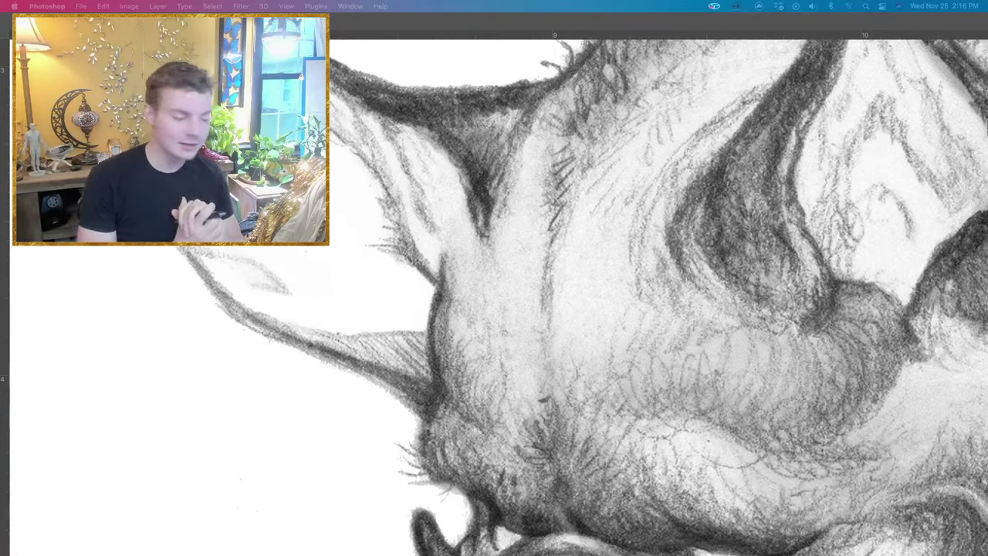
{"action": "key", "text": "Tab"}
{"action": "scroll", "coordinate": [587, 409], "scroll_direction": "left", "scroll_amount": 5}
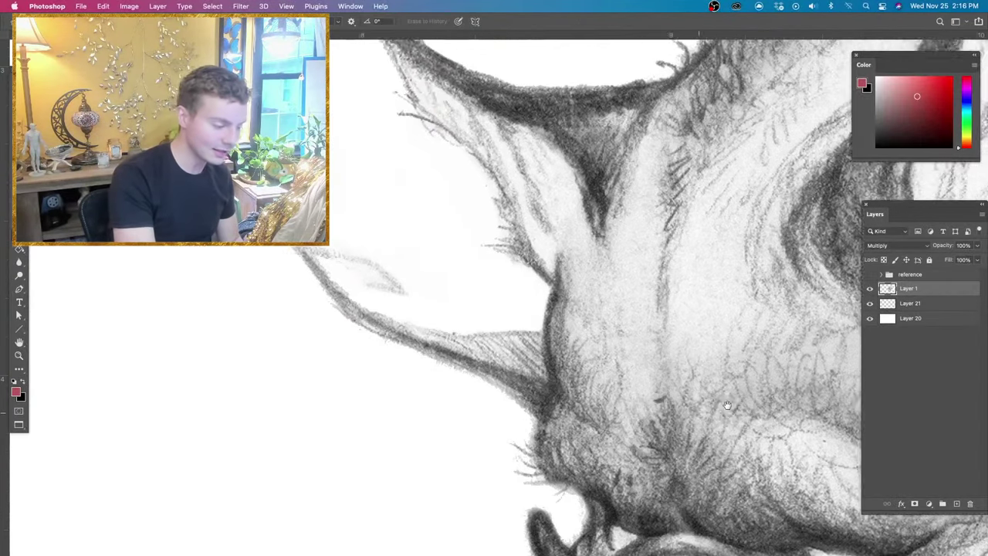
{"action": "left_click_drag", "start_coordinate": [571, 401], "coordinate": [578, 402]}
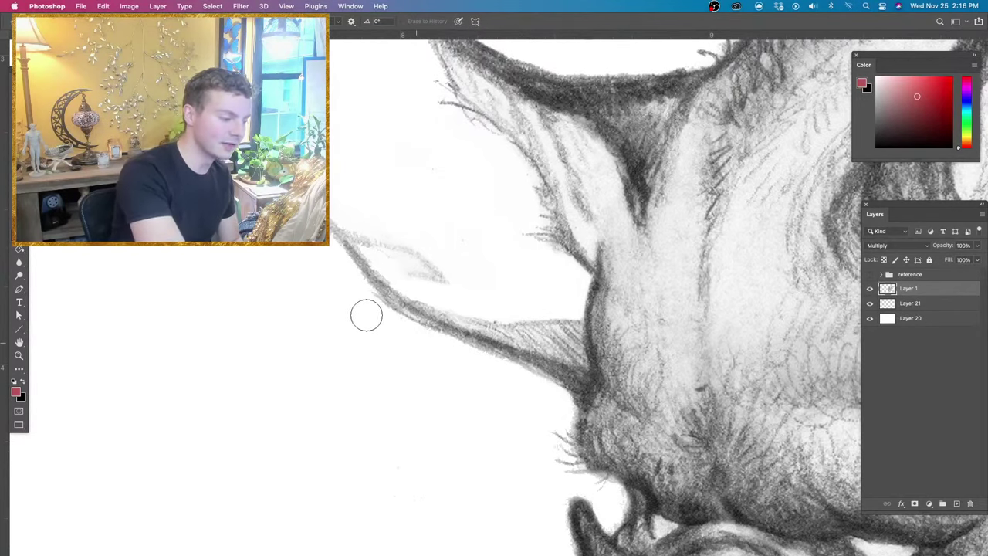
{"action": "left_click_drag", "start_coordinate": [428, 250], "coordinate": [379, 255]}
Erase the stray pencil marks in the white background to the left of the creature's snout.
{"action": "scroll", "coordinate": [501, 293], "scroll_direction": "down", "scroll_amount": 5}
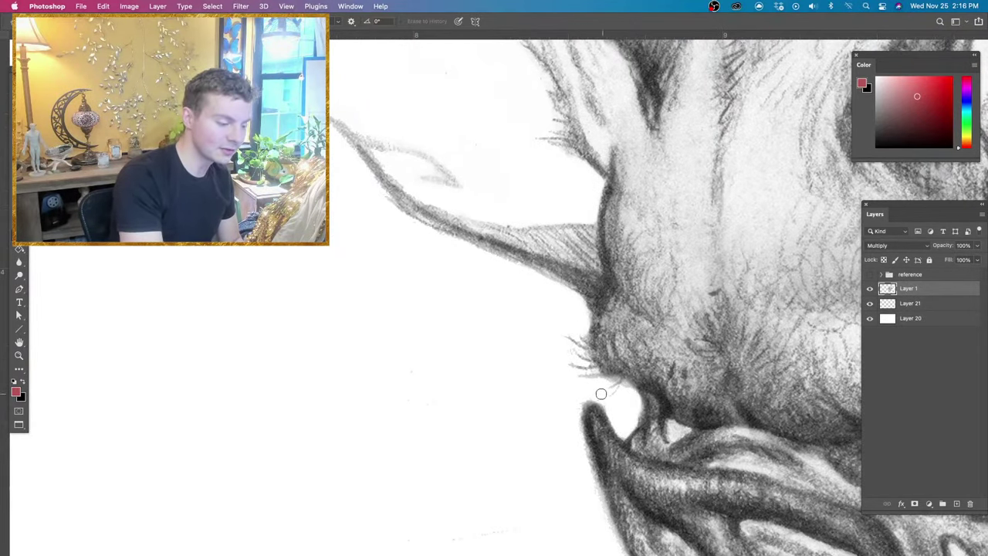
{"action": "scroll", "coordinate": [587, 390], "scroll_direction": "down", "scroll_amount": 5}
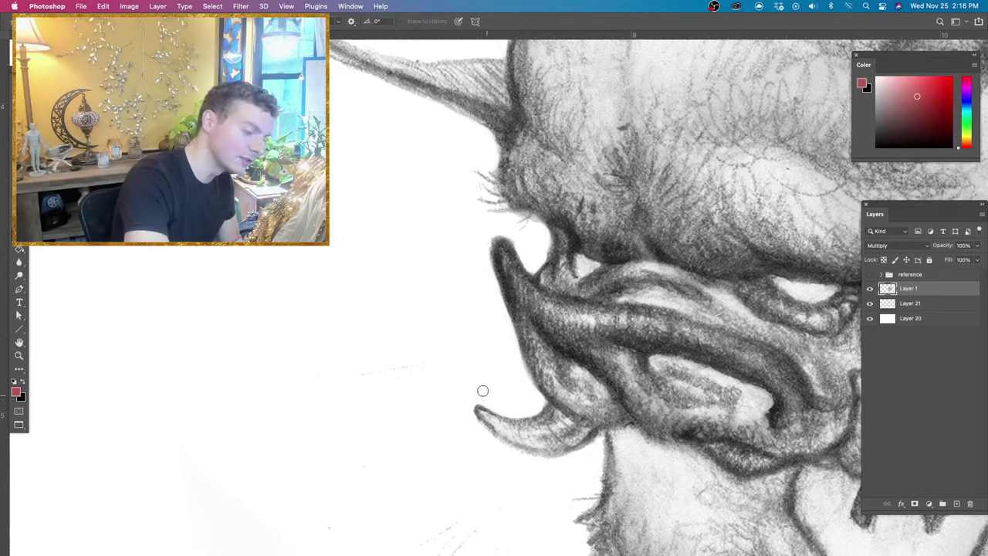
{"action": "mouse_move", "coordinate": [426, 386]}
{"action": "left_mouse_down"}
{"action": "mouse_move", "coordinate": [452, 380]}
{"action": "mouse_move", "coordinate": [314, 468]}
{"action": "mouse_move", "coordinate": [315, 309]}
{"action": "left_mouse_up"}
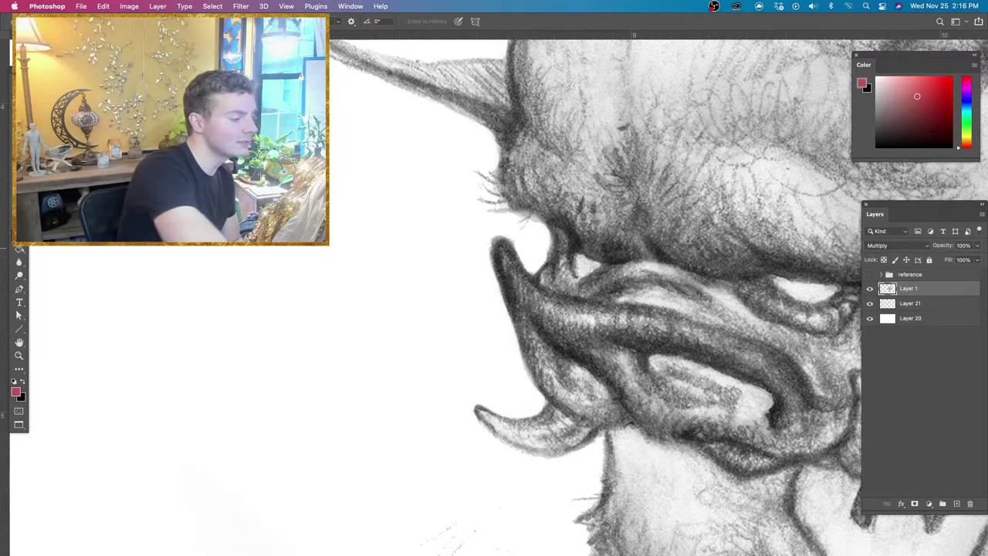
Erase the leftover marks beside the raised forearm and the smudging beneath the left tusk.
{"action": "key", "text": "super+minus"}
{"action": "key", "text": "super+minus"}
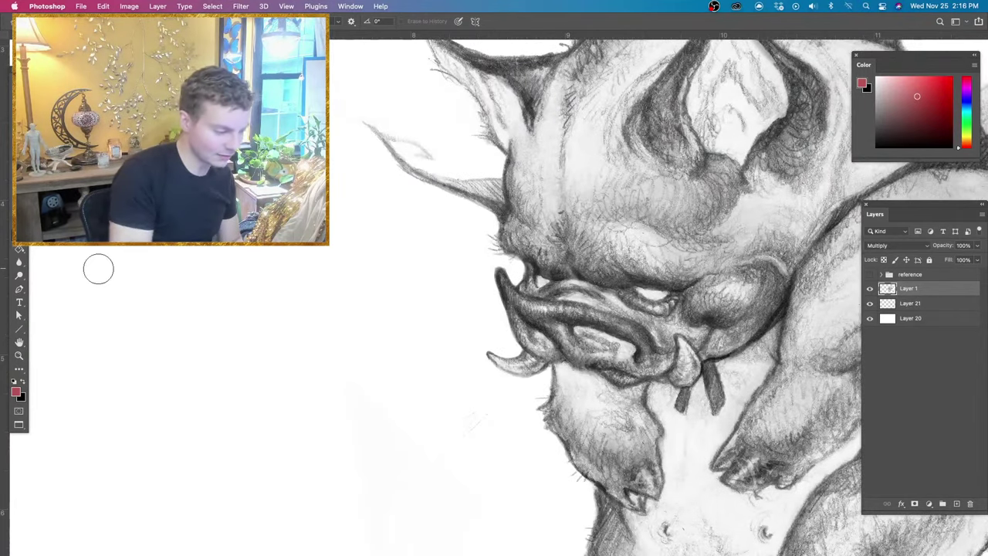
{"action": "left_click_drag", "start_coordinate": [551, 429], "coordinate": [541, 429]}
{"action": "key", "text": "super+plus"}
{"action": "left_click_drag", "start_coordinate": [592, 457], "coordinate": [579, 451]}
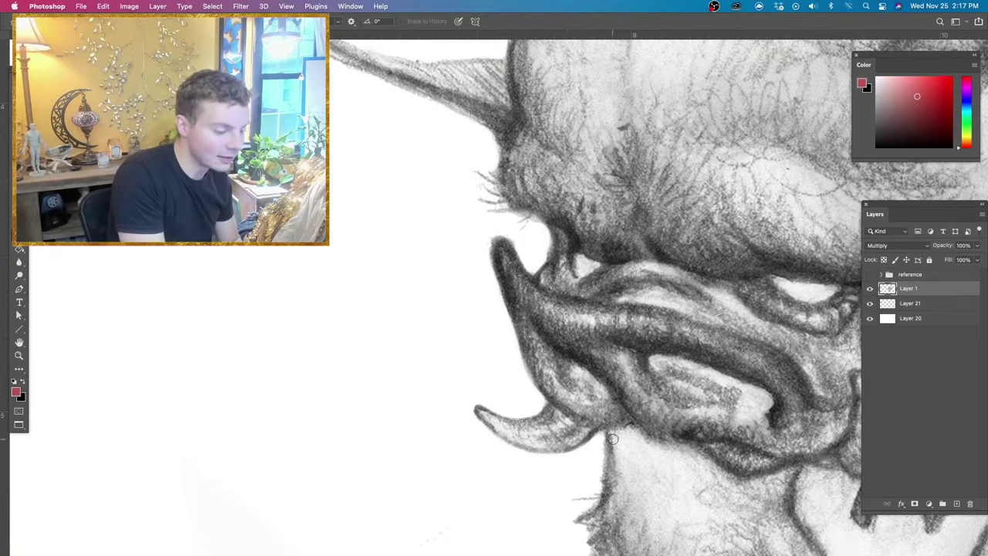
Erase the smudges along the outer edge of the raised forearm and the leg outline below it.
{"action": "mouse_move", "coordinate": [586, 453]}
{"action": "left_mouse_down"}
{"action": "mouse_move", "coordinate": [552, 286]}
{"action": "mouse_move", "coordinate": [559, 273]}
{"action": "left_mouse_up"}
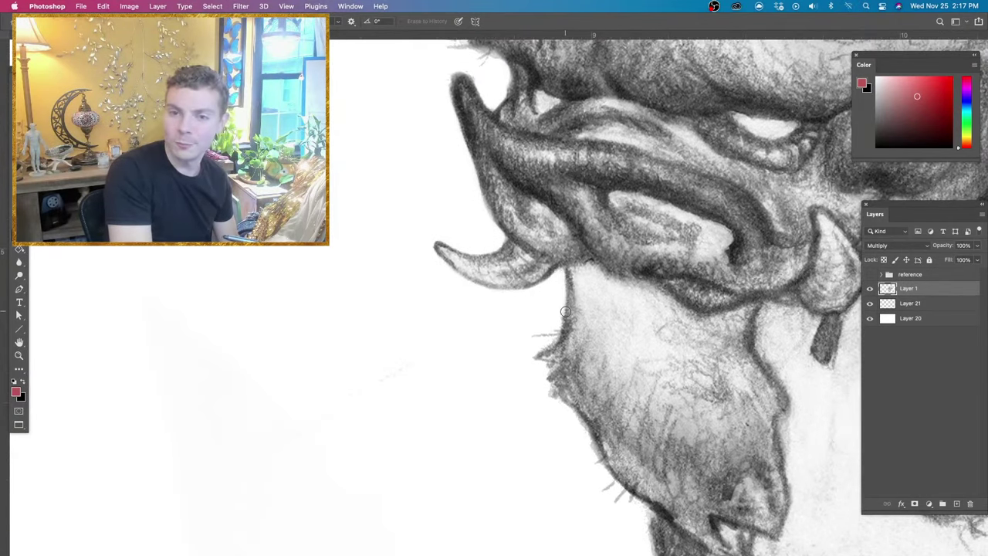
{"action": "left_click_drag", "start_coordinate": [578, 396], "coordinate": [592, 445], "text": "ctrl+alt"}
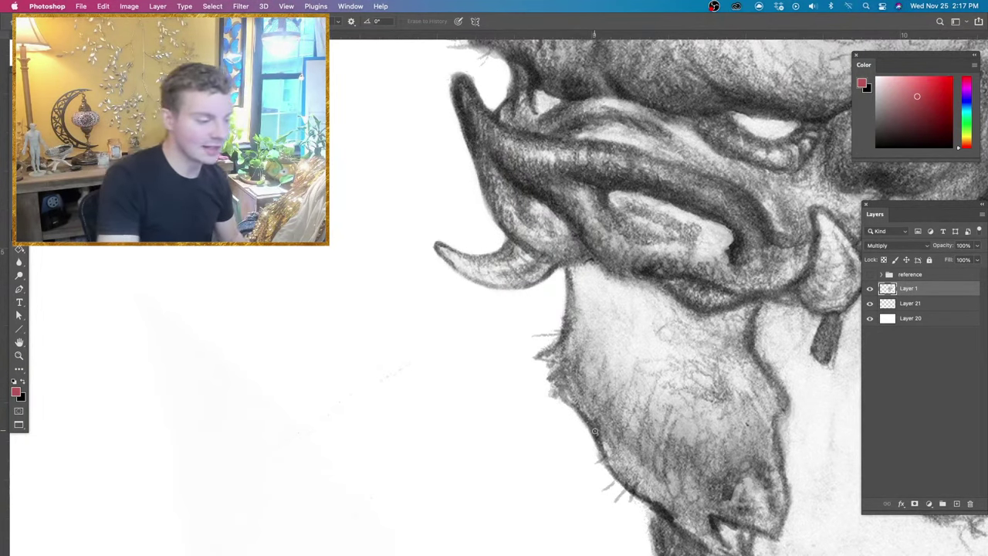
{"action": "left_click_drag", "start_coordinate": [684, 459], "coordinate": [660, 367]}
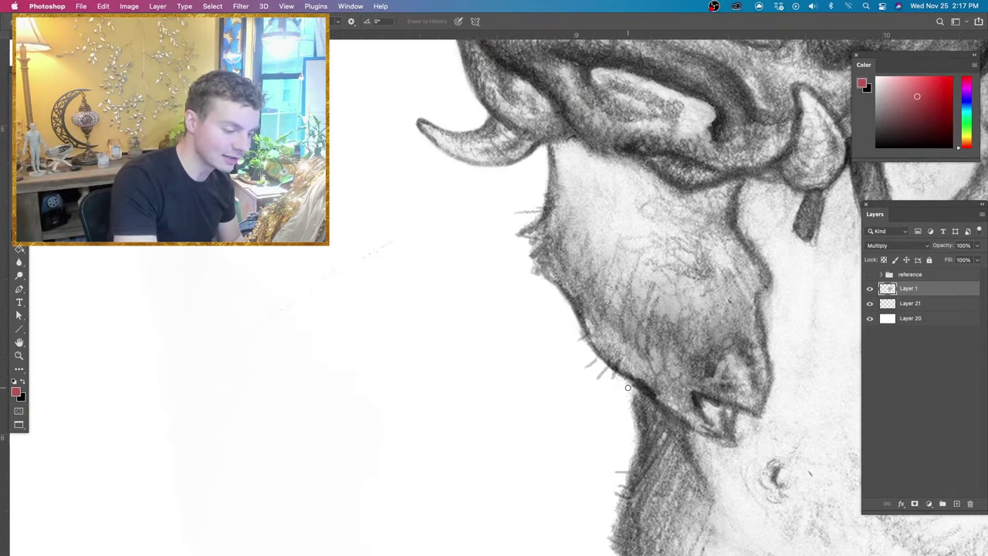
{"action": "left_click_drag", "start_coordinate": [638, 428], "coordinate": [647, 428], "text": "ctrl+alt"}
{"action": "mouse_move", "coordinate": [636, 420]}
{"action": "left_mouse_down"}
{"action": "mouse_move", "coordinate": [626, 441]}
{"action": "mouse_move", "coordinate": [633, 452]}
{"action": "left_mouse_up"}
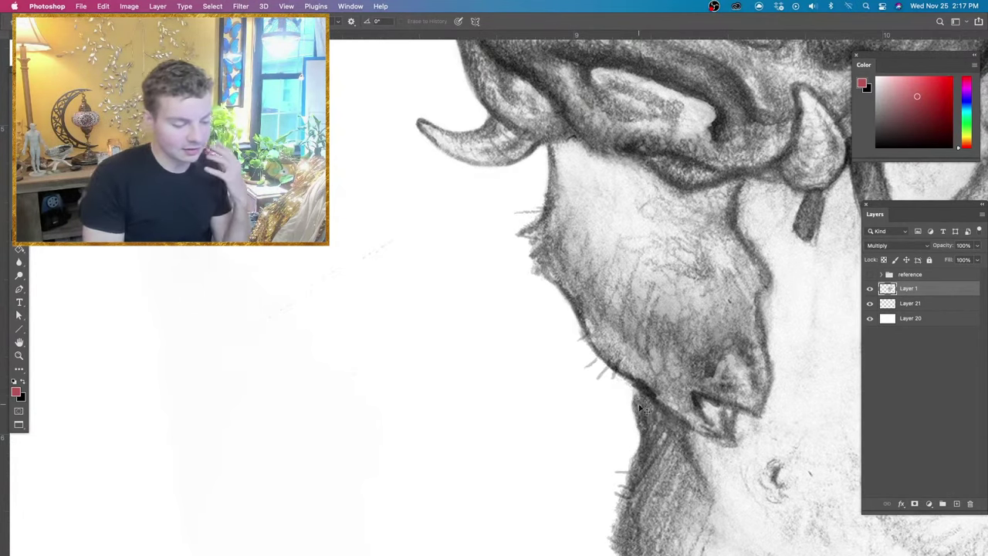
Erase the smudges on the white background around the hooves and beneath the belly.
{"action": "key", "text": "super+minus"}
{"action": "key", "text": "super+minus"}
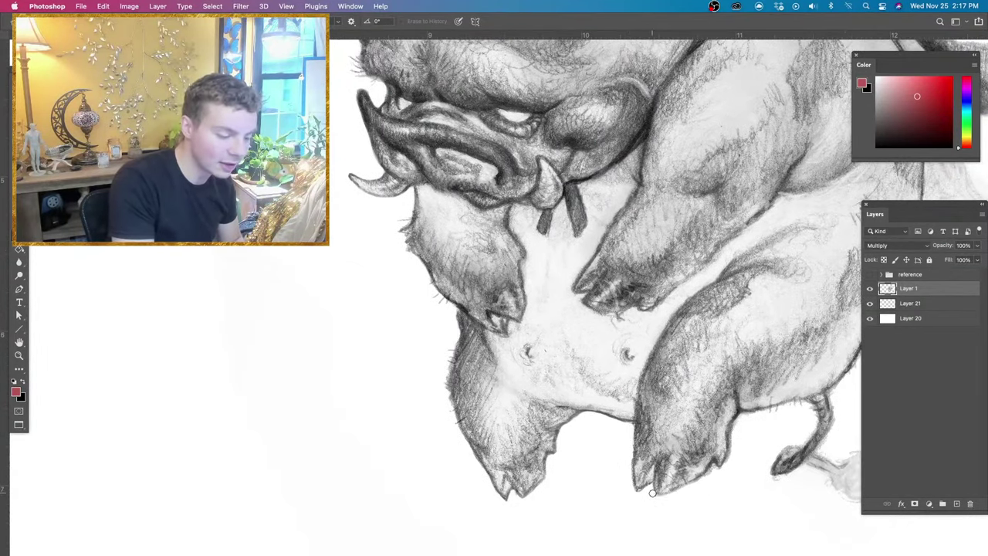
{"action": "left_click_drag", "start_coordinate": [653, 494], "coordinate": [636, 493]}
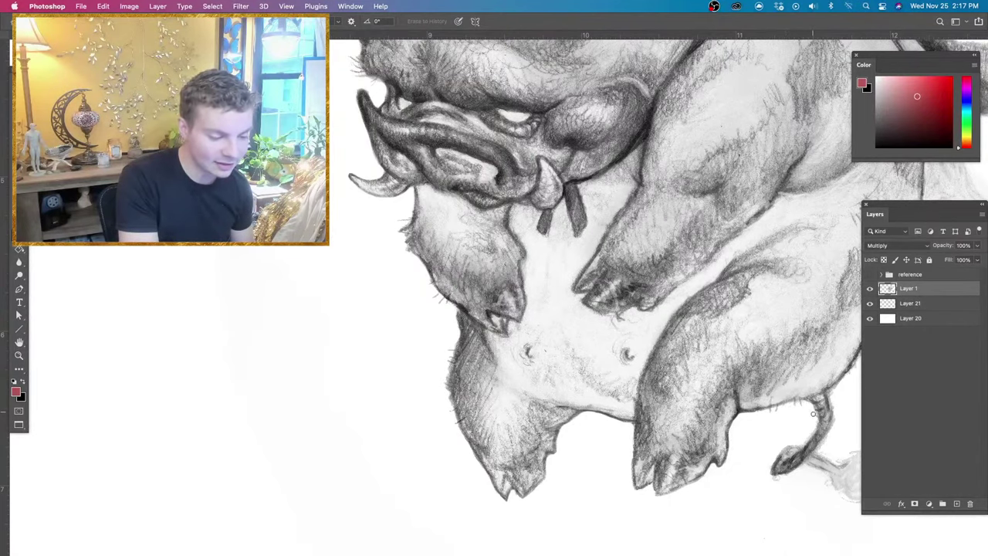
Switch to the Dodge tool at the creature's tail area and choose a brush for it.
{"action": "scroll", "coordinate": [820, 432], "scroll_direction": "right", "scroll_amount": 5}
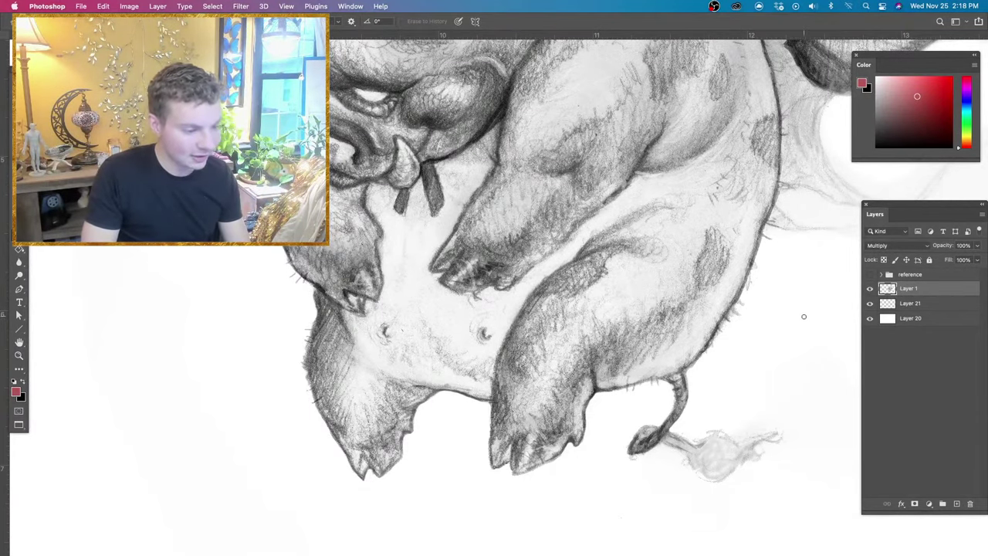
{"action": "key", "text": "super+plus"}
{"action": "left_click_drag", "start_coordinate": [804, 328], "coordinate": [407, 254]}
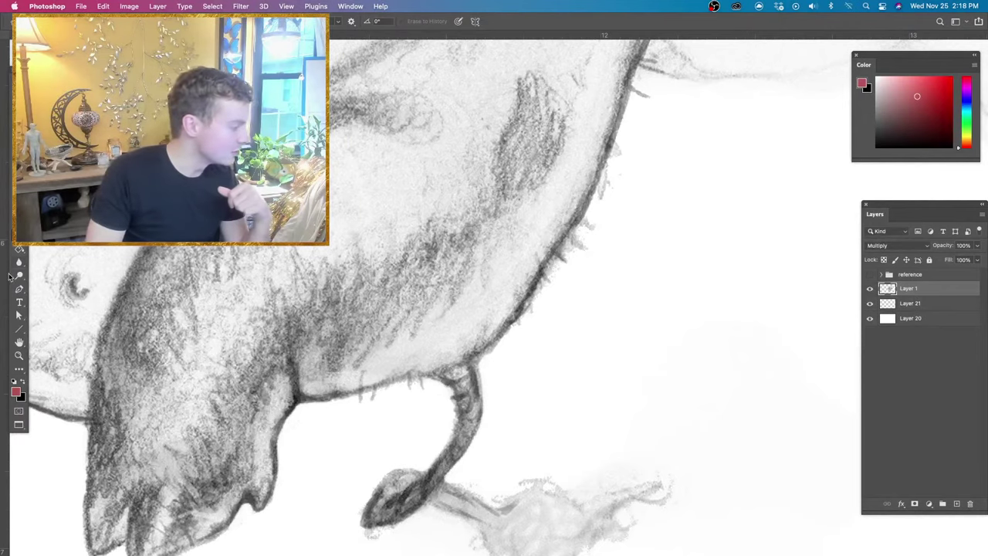
{"action": "left_click", "coordinate": [18, 275]}
{"action": "left_click", "coordinate": [58, 275]}
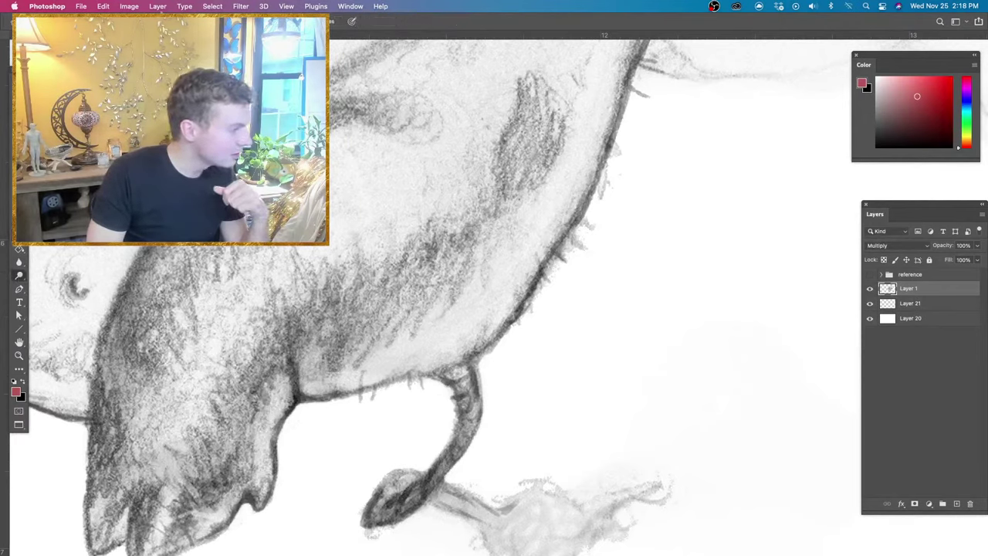
{"action": "left_click", "coordinate": [144, 21]}
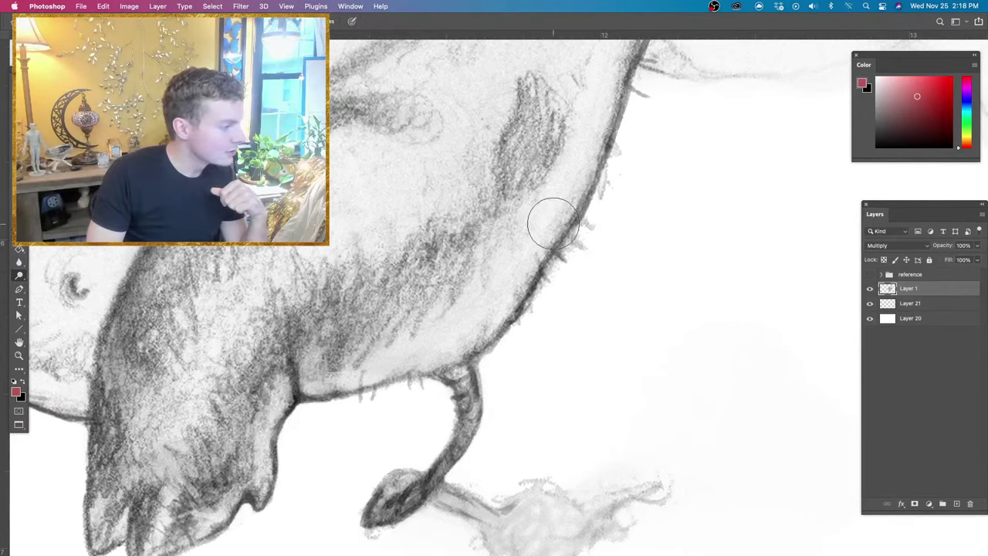
{"action": "right_click", "coordinate": [603, 288]}
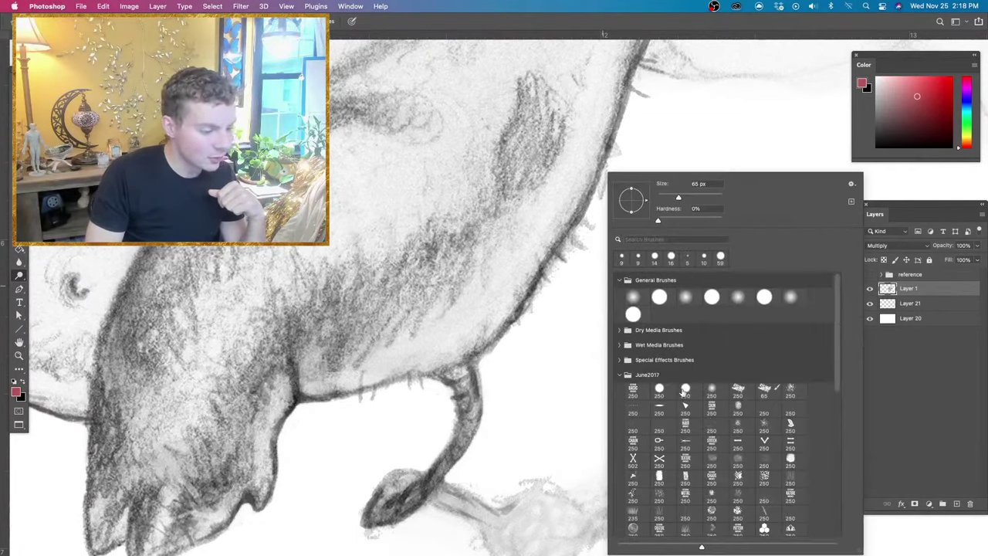
Dodge the smudges along the lower back's outline and around the base of the tail, undoing the stroke that runs into the body.
{"action": "left_click_drag", "start_coordinate": [562, 350], "coordinate": [457, 343]}
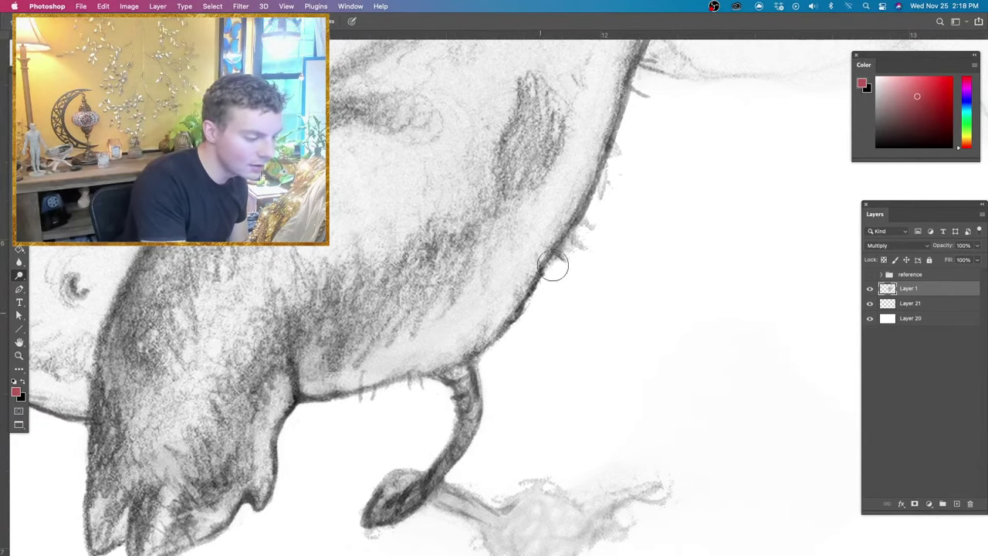
{"action": "left_click_drag", "start_coordinate": [551, 266], "coordinate": [578, 158]}
{"action": "key", "text": "super+z"}
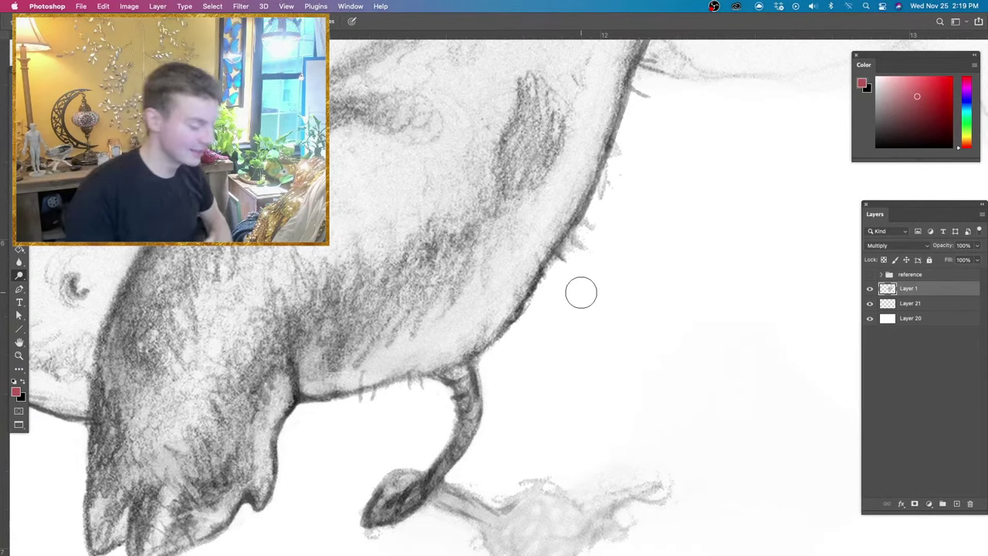
{"action": "left_click_drag", "start_coordinate": [540, 380], "coordinate": [531, 381], "text": "ctrl+alt"}
{"action": "left_click_drag", "start_coordinate": [546, 302], "coordinate": [485, 364]}
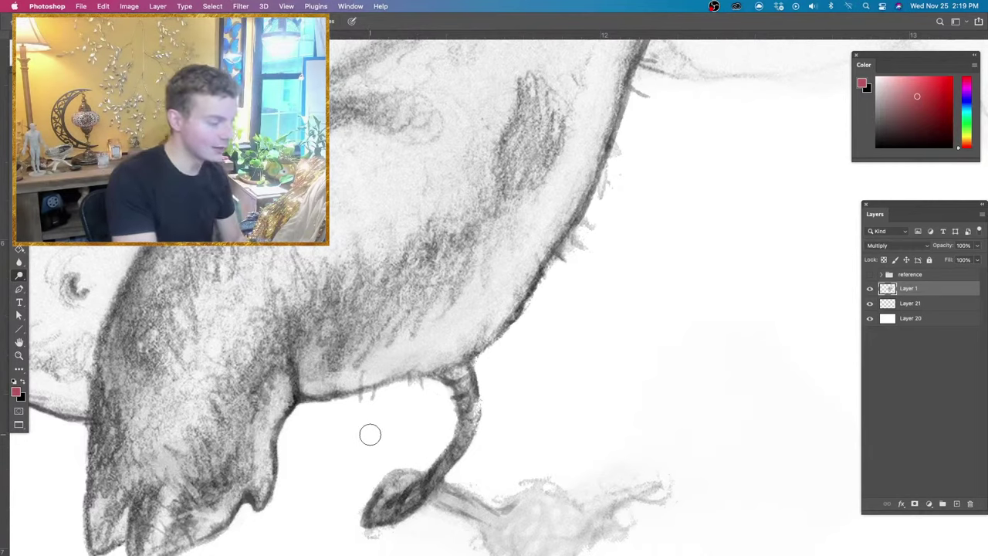
Dodge the grey residue beneath the tail tip and around the faint rounded sketch beside it.
{"action": "left_click_drag", "start_coordinate": [533, 452], "coordinate": [558, 303]}
{"action": "left_click_drag", "start_coordinate": [538, 414], "coordinate": [531, 414], "text": "ctrl+alt"}
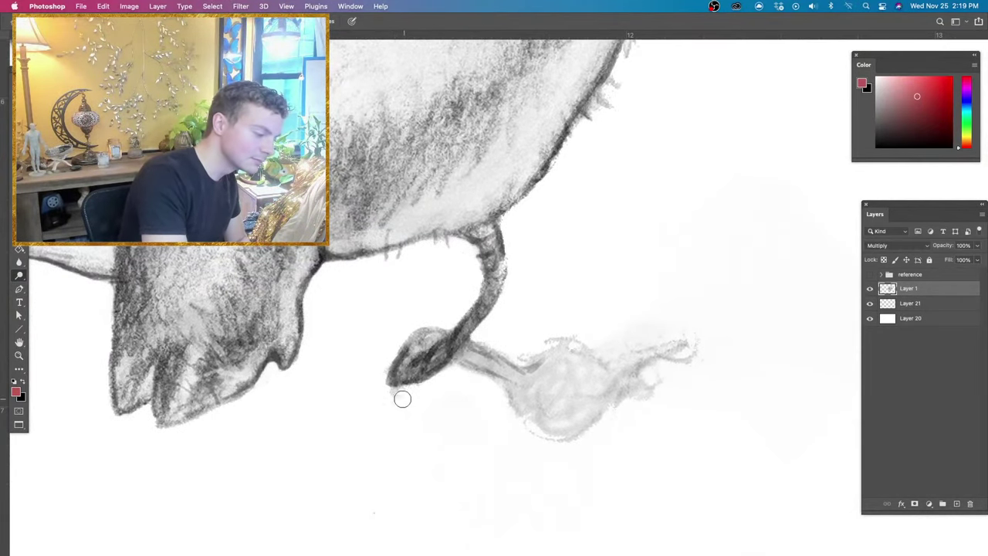
{"action": "left_click_drag", "start_coordinate": [423, 432], "coordinate": [456, 432], "text": "ctrl+alt"}
{"action": "left_click_drag", "start_coordinate": [524, 471], "coordinate": [615, 451]}
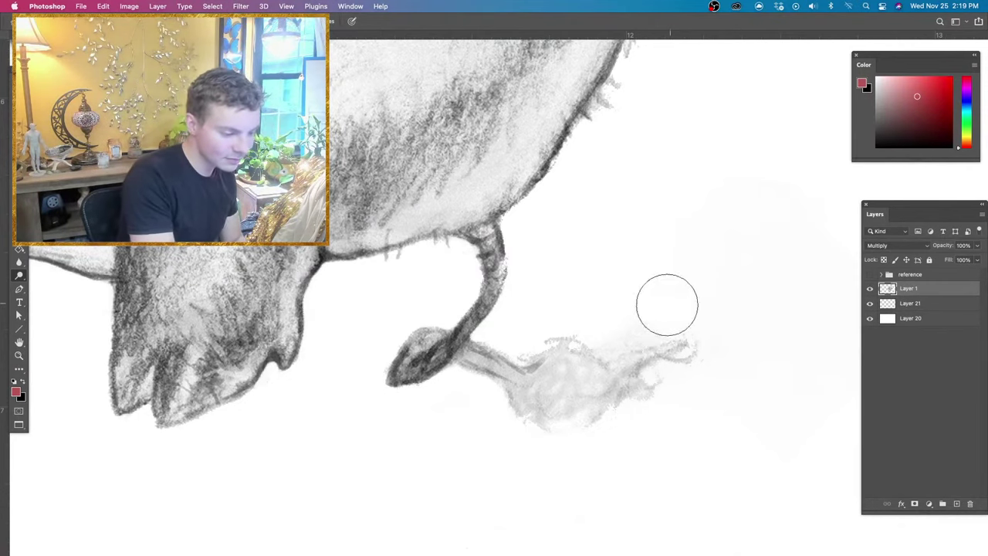
{"action": "left_click_drag", "start_coordinate": [667, 305], "coordinate": [615, 333]}
Dodge the stray hairs along the back's outline and the grey smudging beneath the faint wing sketch.
{"action": "mouse_move", "coordinate": [728, 293]}
{"action": "left_mouse_down"}
{"action": "mouse_move", "coordinate": [670, 439]}
{"action": "mouse_move", "coordinate": [645, 398]}
{"action": "left_mouse_up"}
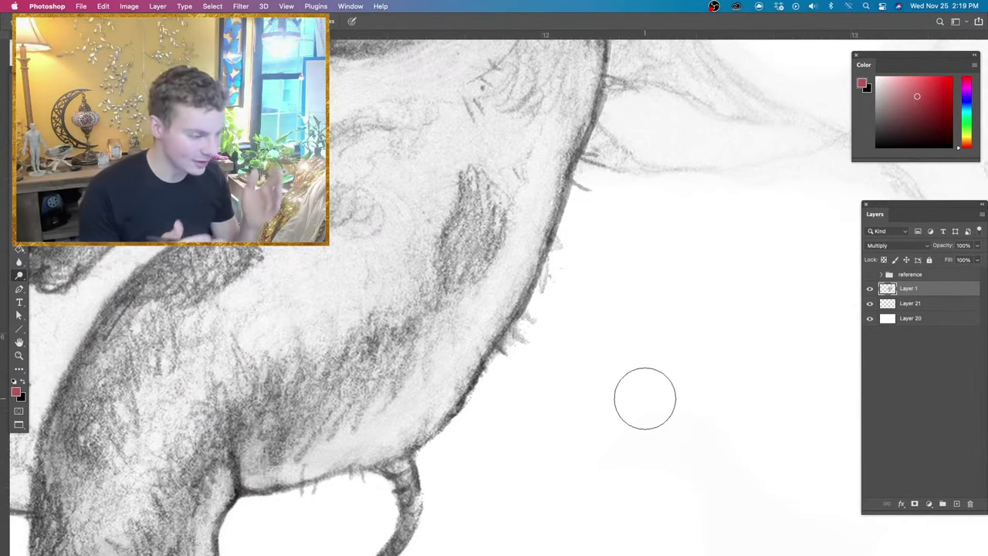
{"action": "mouse_move", "coordinate": [551, 366]}
{"action": "left_mouse_down", "text": "ctrl+alt"}
{"action": "mouse_move", "coordinate": [524, 364]}
{"action": "mouse_move", "coordinate": [533, 298]}
{"action": "left_mouse_up", "text": "ctrl+alt"}
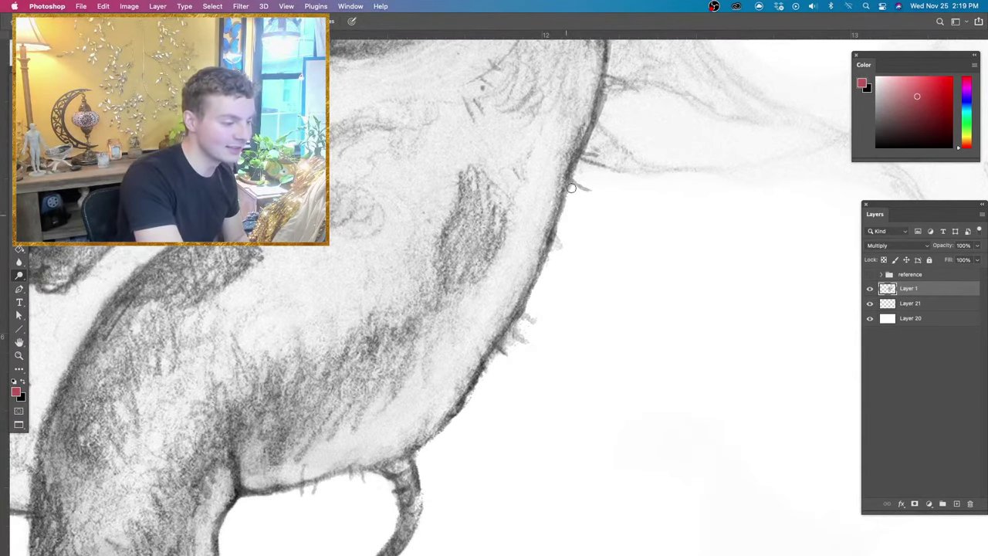
{"action": "mouse_move", "coordinate": [571, 193]}
{"action": "left_mouse_down"}
{"action": "mouse_move", "coordinate": [578, 275]}
{"action": "mouse_move", "coordinate": [552, 353]}
{"action": "left_mouse_up"}
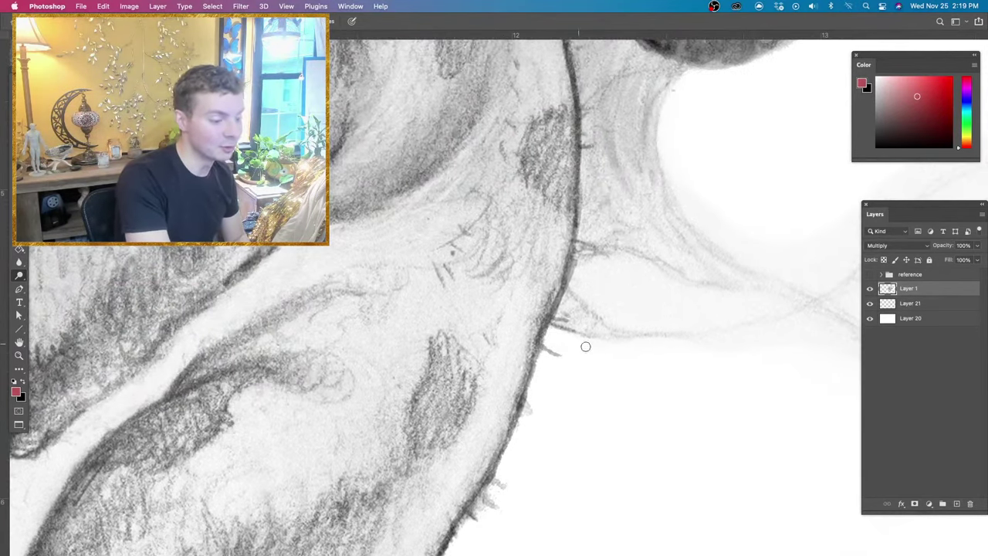
{"action": "scroll", "coordinate": [614, 333], "scroll_direction": "up", "scroll_amount": 3}
{"action": "scroll", "coordinate": [614, 333], "scroll_direction": "right", "scroll_amount": 3}
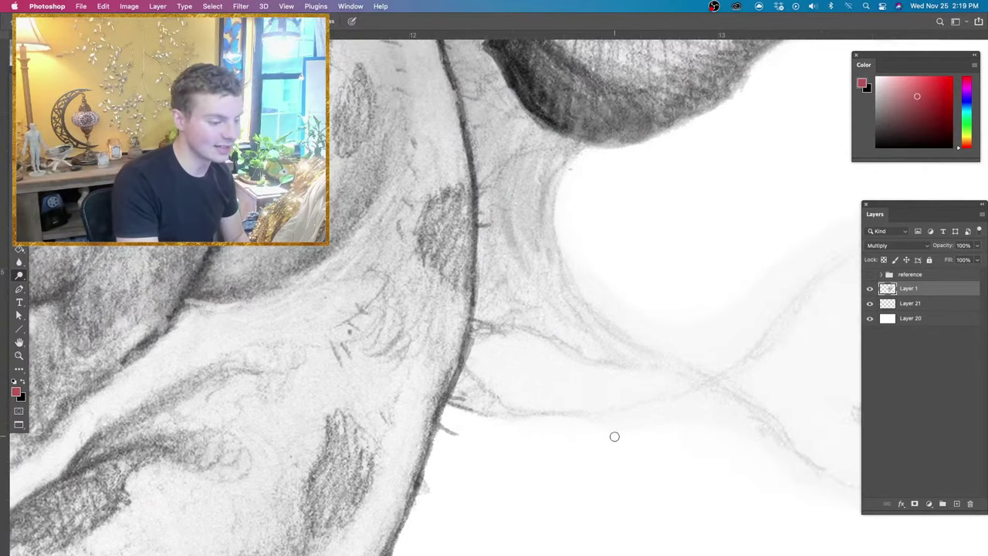
{"action": "key", "text": "bracketright"}
{"action": "key", "text": "bracketright"}
{"action": "key", "text": "bracketright"}
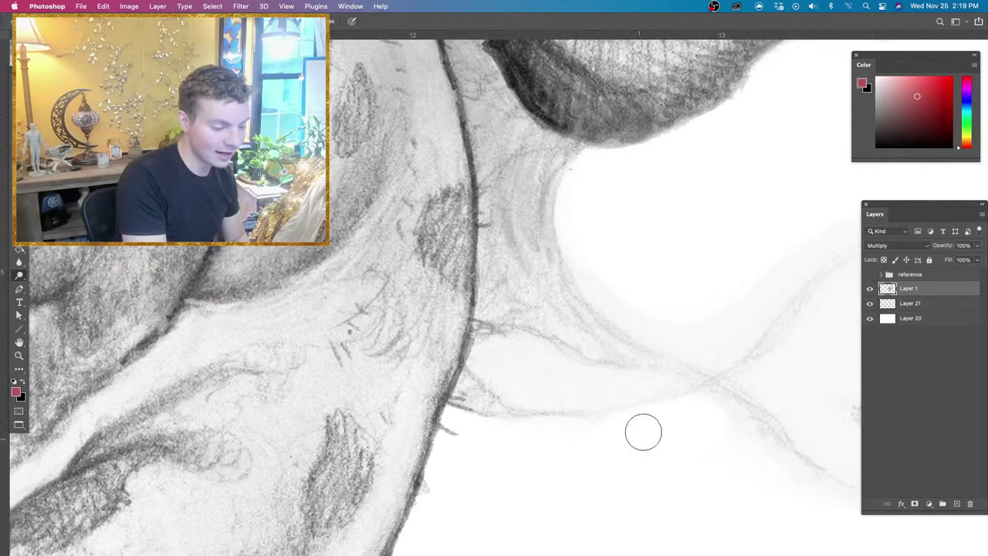
{"action": "left_click_drag", "start_coordinate": [648, 420], "coordinate": [632, 422]}
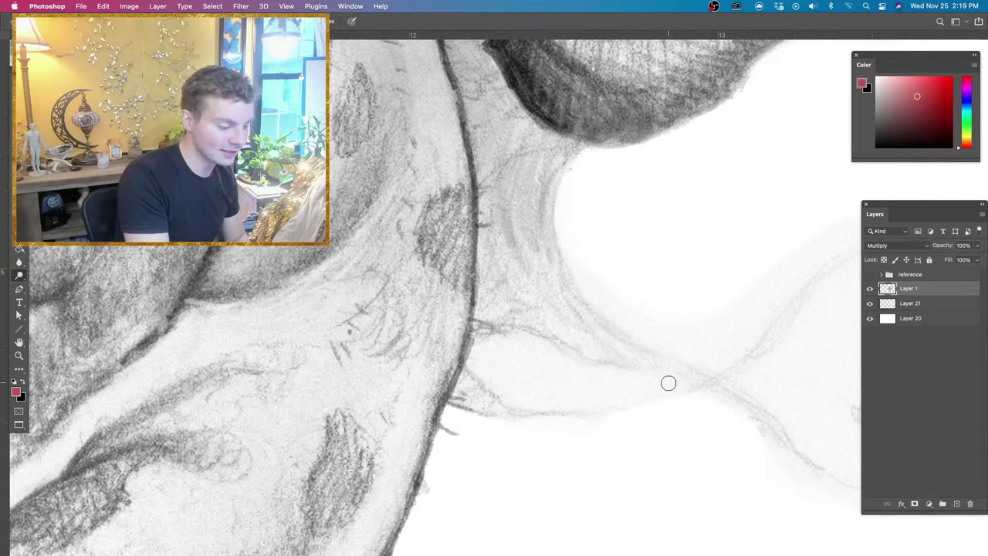
Dodge the grey haze between the two thin tendrils behind the back and around the point where they cross.
{"action": "mouse_move", "coordinate": [668, 383]}
{"action": "left_mouse_down"}
{"action": "mouse_move", "coordinate": [515, 396]}
{"action": "mouse_move", "coordinate": [480, 364]}
{"action": "mouse_move", "coordinate": [481, 353]}
{"action": "mouse_move", "coordinate": [494, 345]}
{"action": "mouse_move", "coordinate": [668, 381]}
{"action": "mouse_move", "coordinate": [607, 386]}
{"action": "mouse_move", "coordinate": [527, 363]}
{"action": "left_mouse_up"}
{"action": "left_click_drag", "start_coordinate": [649, 330], "coordinate": [667, 331]}
{"action": "mouse_move", "coordinate": [580, 229]}
{"action": "left_mouse_down"}
{"action": "mouse_move", "coordinate": [635, 320]}
{"action": "mouse_move", "coordinate": [726, 322]}
{"action": "left_mouse_up"}
{"action": "left_click_drag", "start_coordinate": [748, 412], "coordinate": [609, 448]}
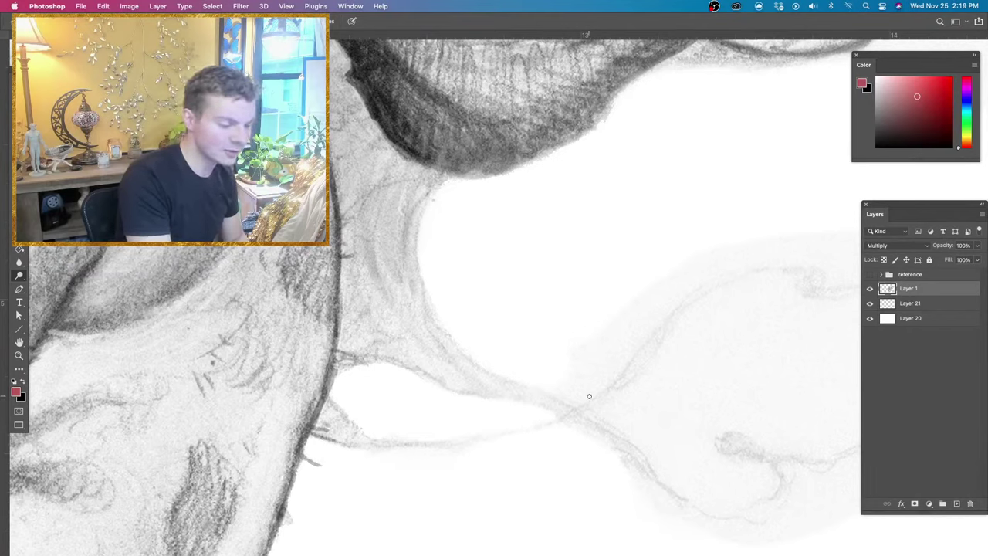
{"action": "left_click_drag", "start_coordinate": [589, 396], "coordinate": [642, 328]}
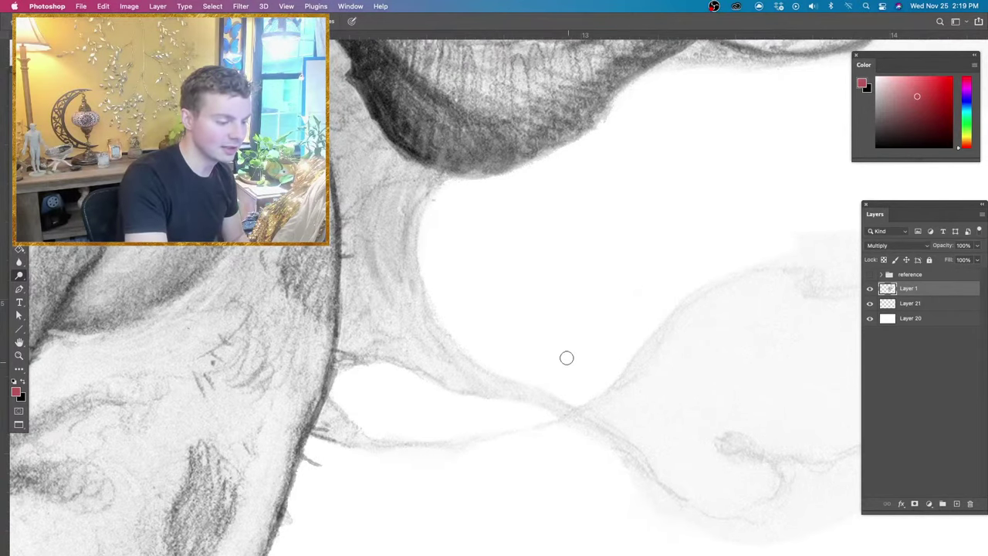
Dodge the grey residue around the two faint branches beyond the crossing, including the area around the lower branch's curled tip.
{"action": "scroll", "coordinate": [567, 358], "scroll_direction": "right", "scroll_amount": 5}
{"action": "key", "text": "super+minus"}
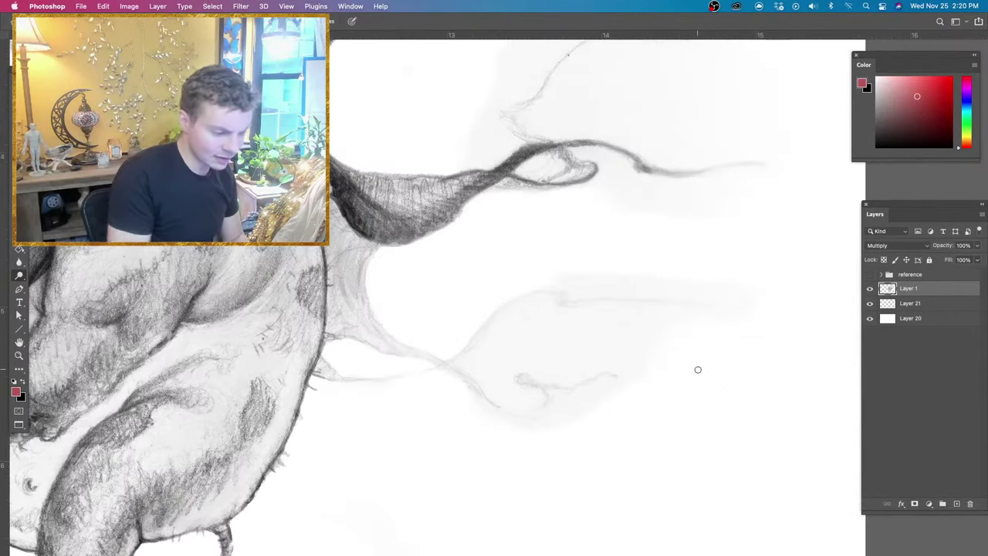
{"action": "left_click_drag", "start_coordinate": [663, 349], "coordinate": [678, 349]}
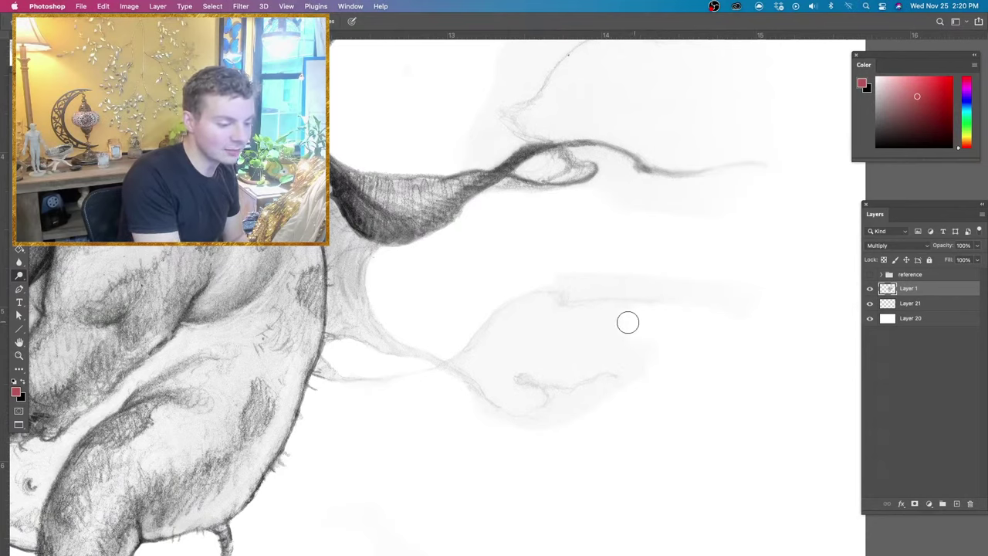
{"action": "left_click_drag", "start_coordinate": [615, 329], "coordinate": [602, 332]}
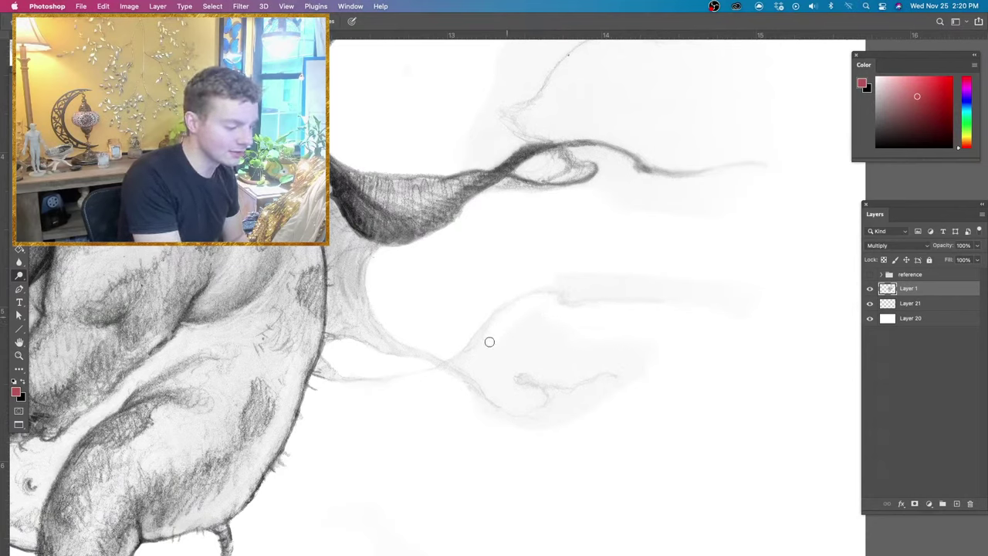
{"action": "mouse_move", "coordinate": [491, 341]}
{"action": "left_mouse_down"}
{"action": "mouse_move", "coordinate": [468, 370]}
{"action": "mouse_move", "coordinate": [456, 364]}
{"action": "left_mouse_up"}
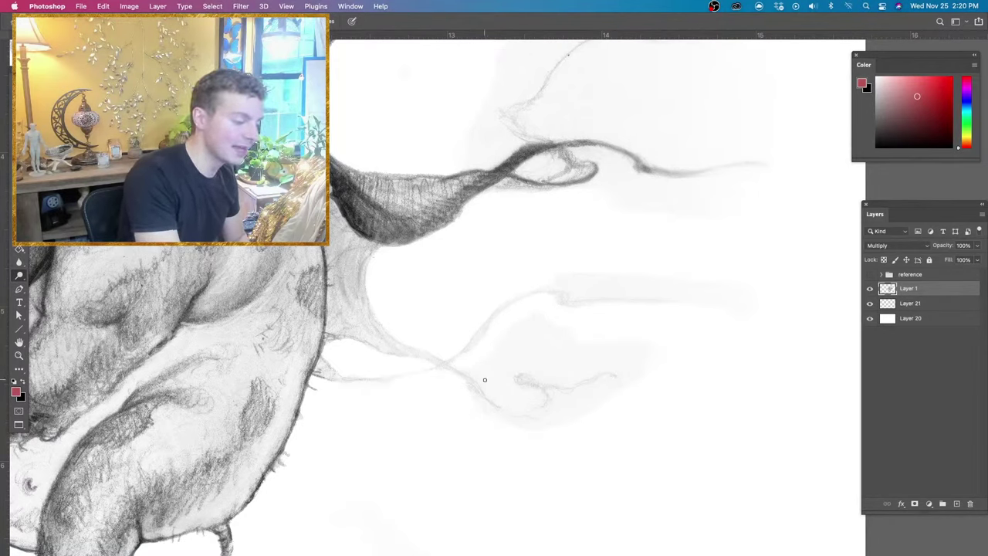
{"action": "left_click_drag", "start_coordinate": [495, 379], "coordinate": [490, 386]}
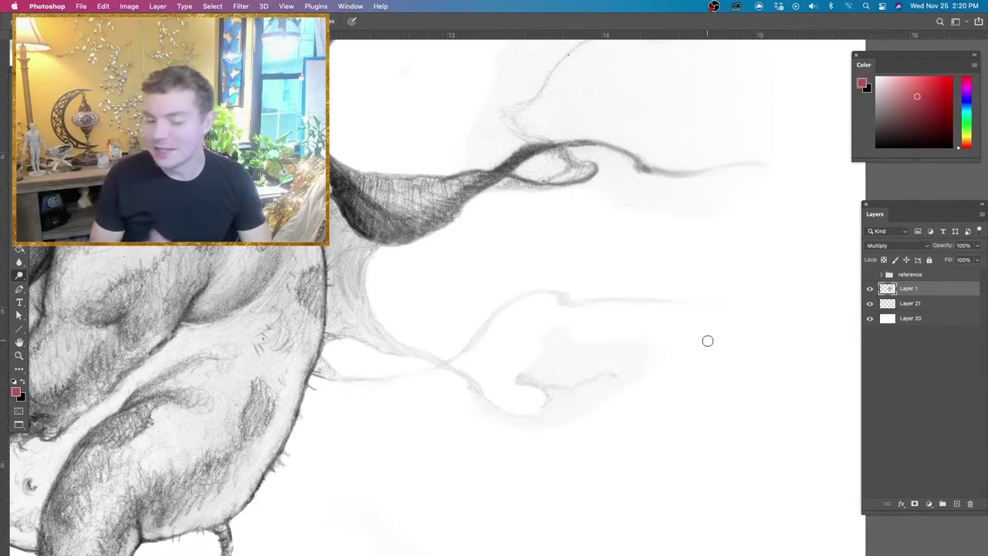
{"action": "mouse_move", "coordinate": [636, 354]}
{"action": "left_mouse_down"}
{"action": "mouse_move", "coordinate": [651, 361]}
{"action": "mouse_move", "coordinate": [554, 342]}
{"action": "mouse_move", "coordinate": [577, 367]}
{"action": "mouse_move", "coordinate": [606, 355]}
{"action": "left_mouse_up"}
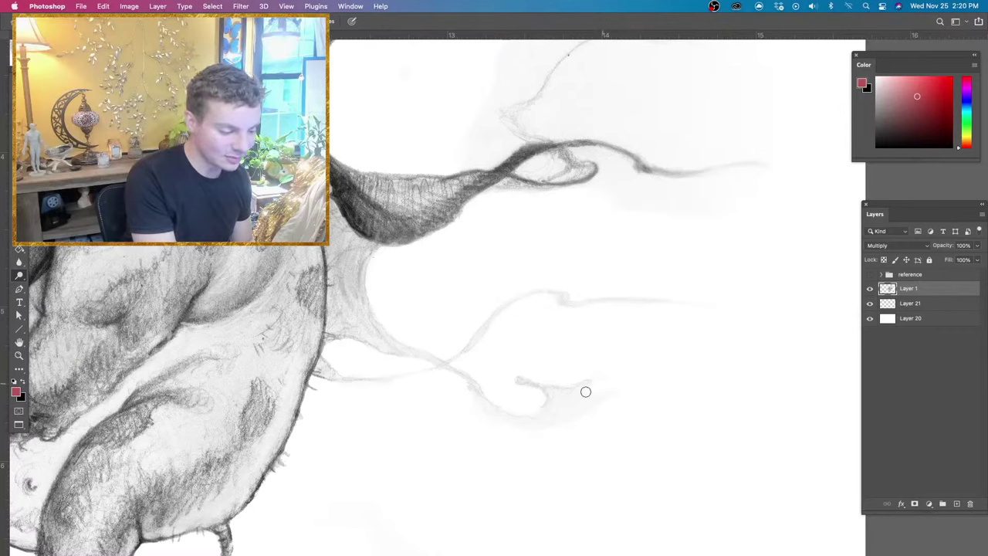
{"action": "left_click_drag", "start_coordinate": [564, 399], "coordinate": [561, 412]}
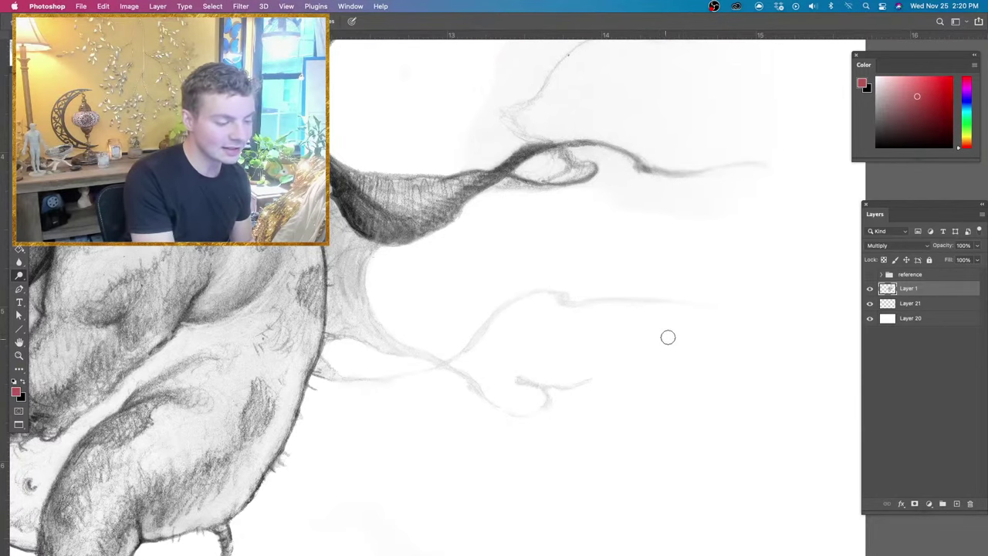
Dodge the haze around the dark looped tendril and fill the area between it and the faint branch above with clean white.
{"action": "left_click_drag", "start_coordinate": [708, 316], "coordinate": [702, 463]}
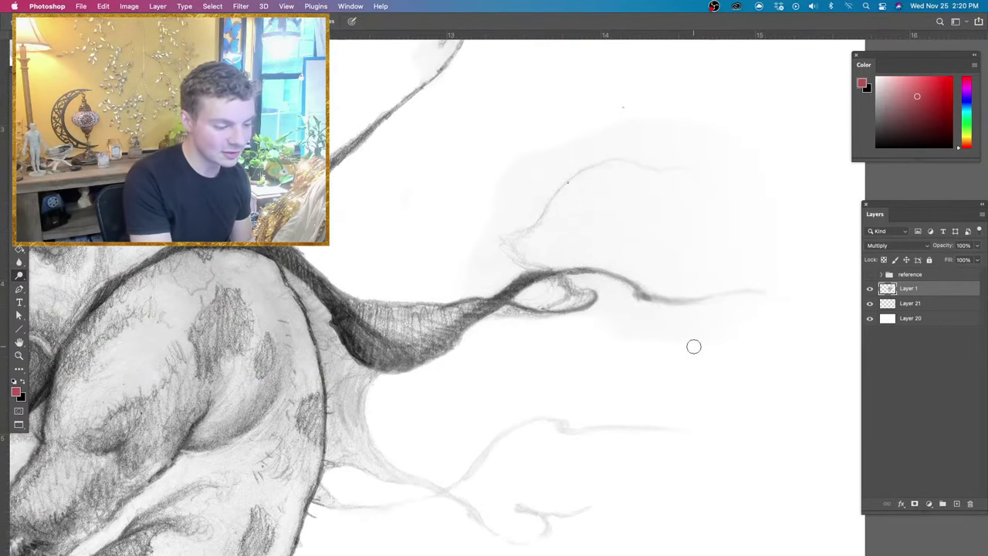
{"action": "left_click_drag", "start_coordinate": [650, 342], "coordinate": [604, 320]}
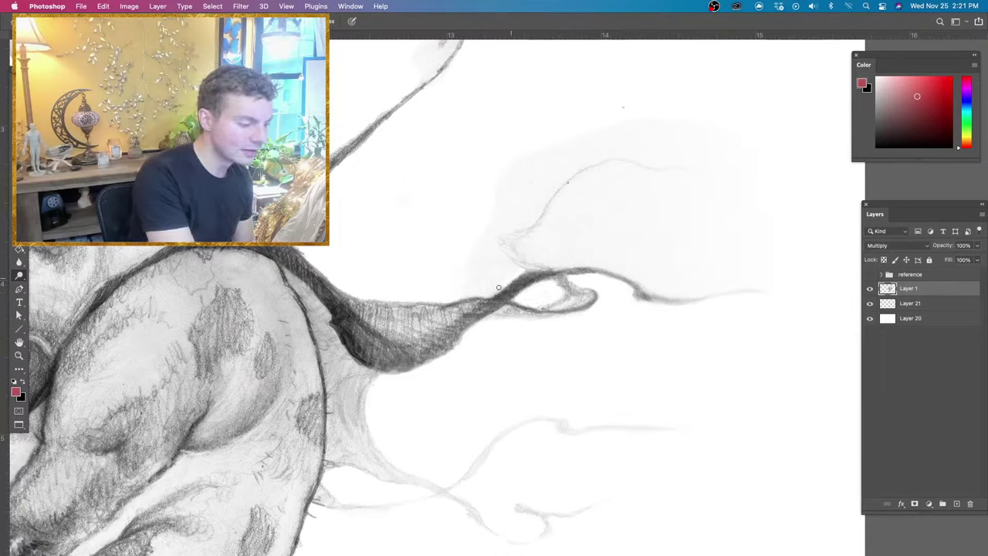
{"action": "left_click_drag", "start_coordinate": [486, 278], "coordinate": [494, 278]}
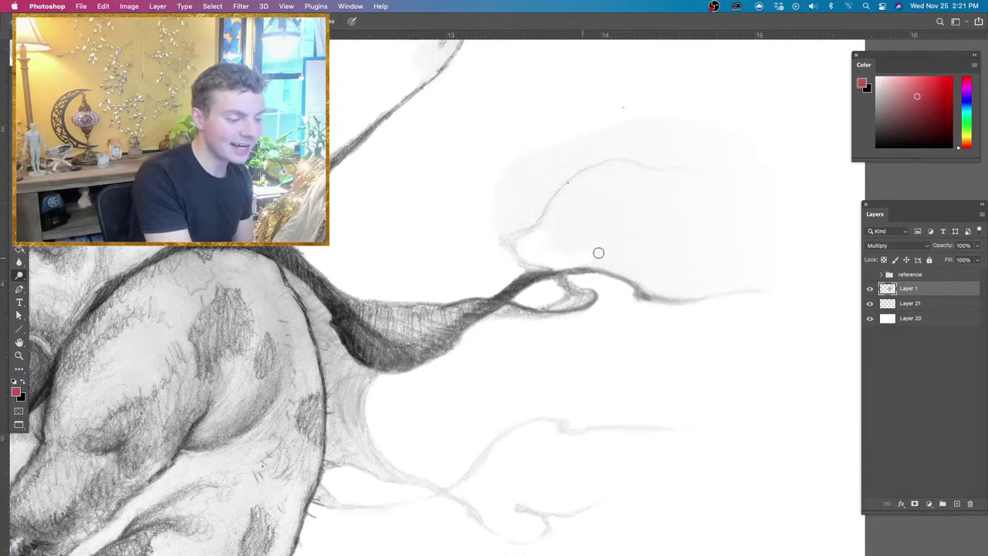
{"action": "left_click_drag", "start_coordinate": [656, 318], "coordinate": [636, 388]}
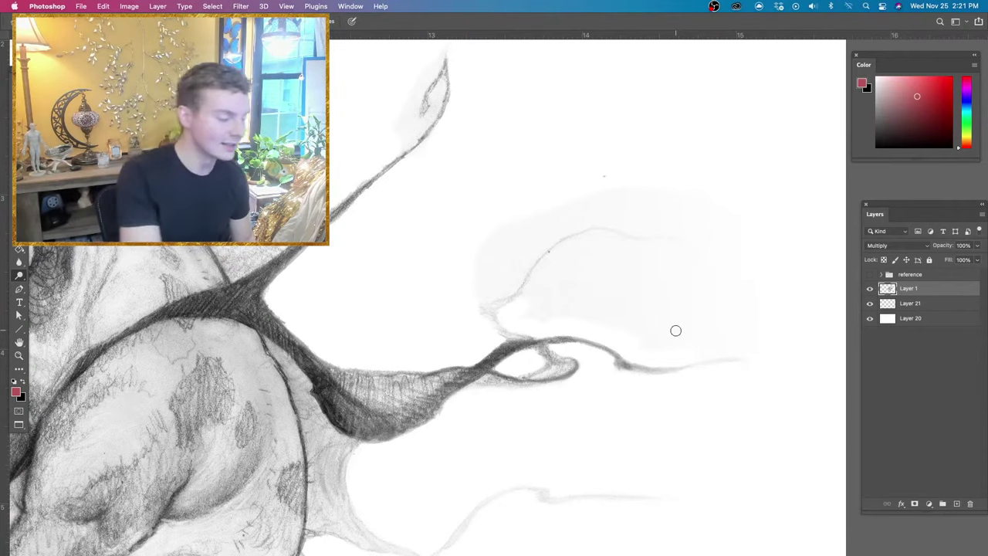
{"action": "left_click_drag", "start_coordinate": [552, 322], "coordinate": [560, 326]}
{"action": "mouse_move", "coordinate": [625, 308]}
{"action": "left_mouse_down"}
{"action": "mouse_move", "coordinate": [565, 311]}
{"action": "mouse_move", "coordinate": [541, 296]}
{"action": "mouse_move", "coordinate": [573, 257]}
{"action": "left_mouse_up"}
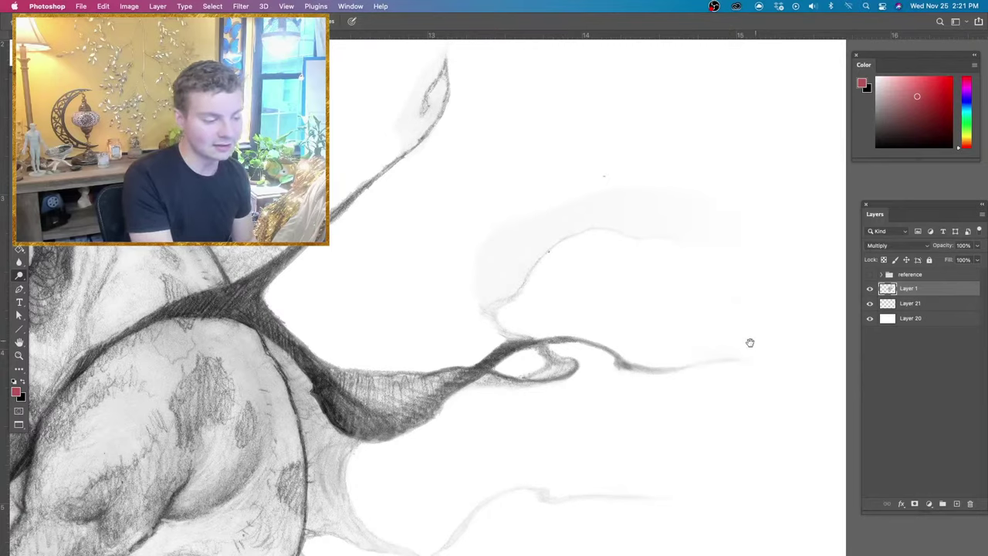
{"action": "left_click_drag", "start_coordinate": [750, 343], "coordinate": [750, 430]}
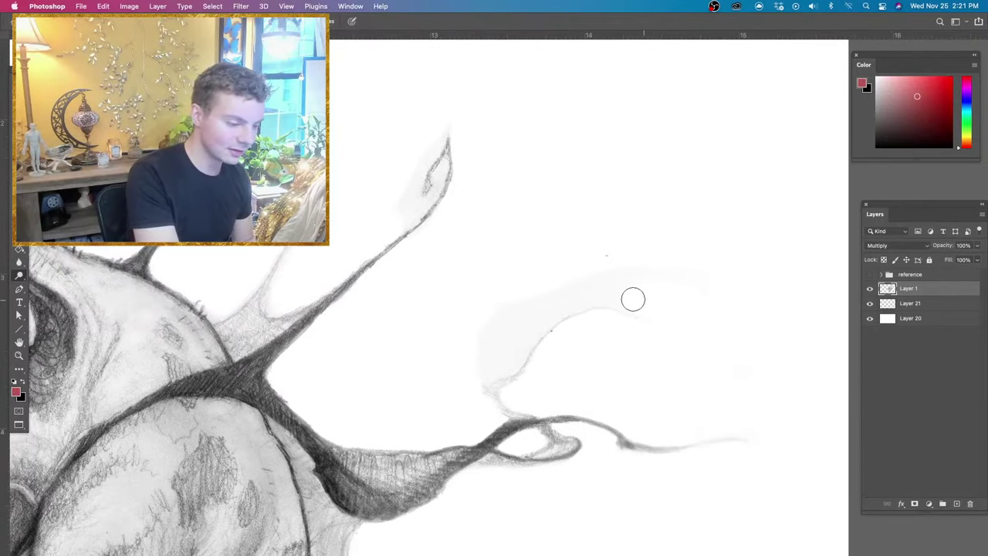
{"action": "mouse_move", "coordinate": [583, 294]}
{"action": "left_mouse_down"}
{"action": "mouse_move", "coordinate": [534, 317]}
{"action": "mouse_move", "coordinate": [504, 357]}
{"action": "mouse_move", "coordinate": [463, 368]}
{"action": "left_mouse_up"}
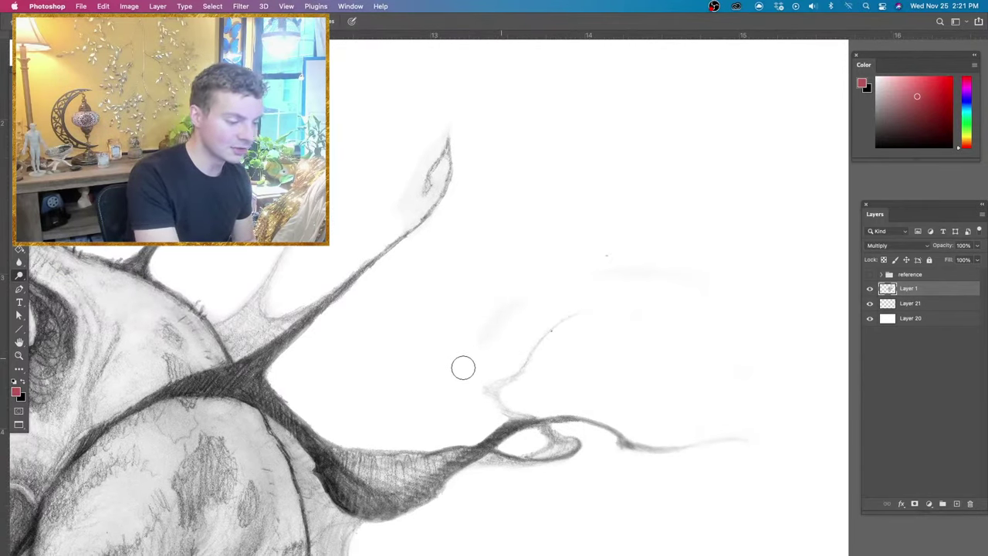
{"action": "key", "text": "super+z"}
{"action": "key", "text": "super+z"}
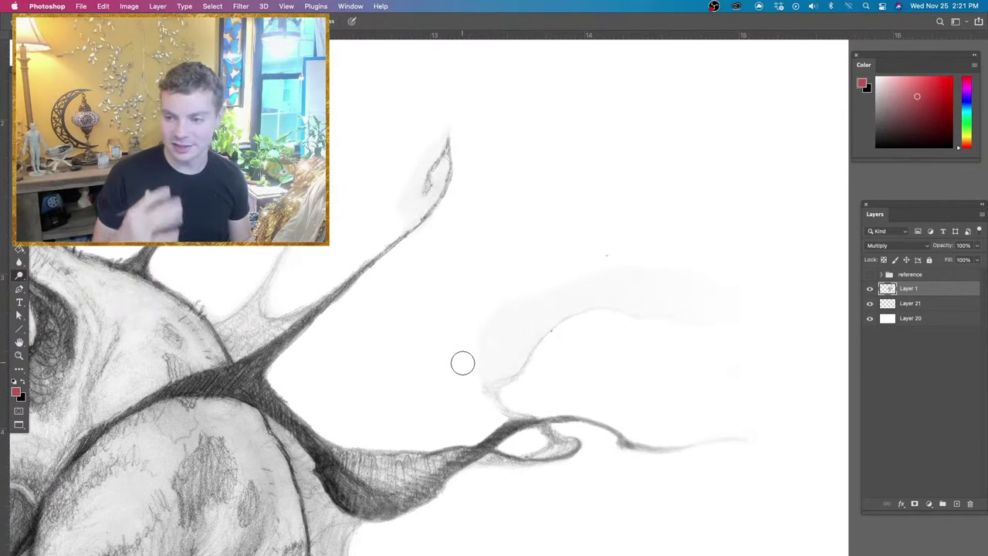
Dodge the haze and stray dot above the faint branch, plus the smudges around and inside the long spike's leaf-shaped tip.
{"action": "left_click_drag", "start_coordinate": [693, 342], "coordinate": [681, 342]}
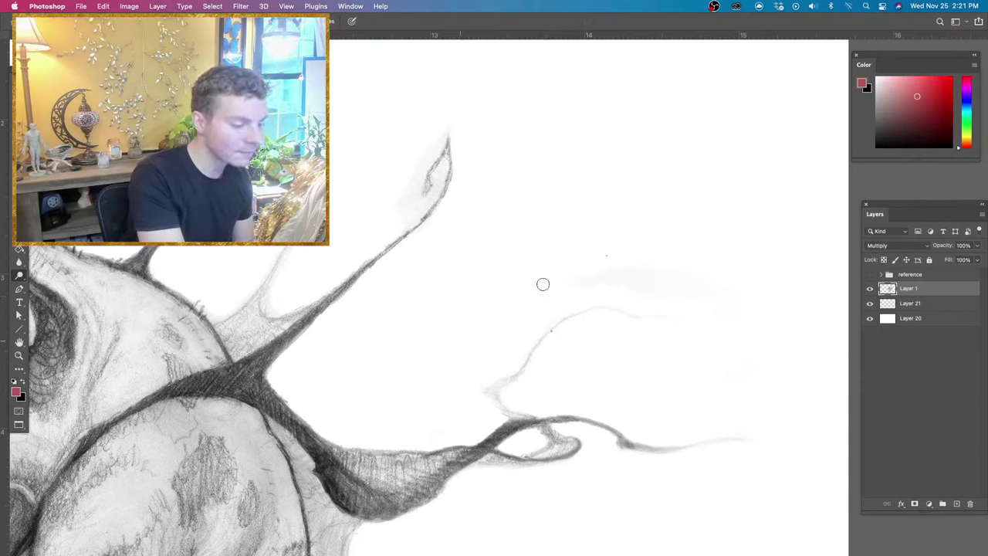
{"action": "left_click_drag", "start_coordinate": [588, 303], "coordinate": [623, 296]}
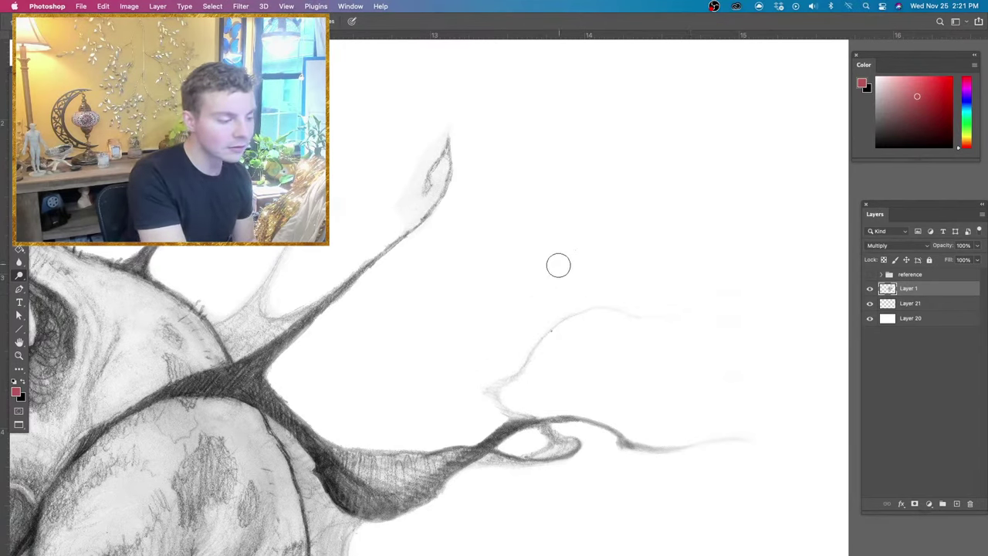
{"action": "left_click_drag", "start_coordinate": [446, 220], "coordinate": [456, 223]}
{"action": "mouse_move", "coordinate": [455, 245]}
{"action": "left_mouse_down"}
{"action": "mouse_move", "coordinate": [505, 283]}
{"action": "mouse_move", "coordinate": [684, 342]}
{"action": "mouse_move", "coordinate": [674, 313]}
{"action": "left_mouse_up"}
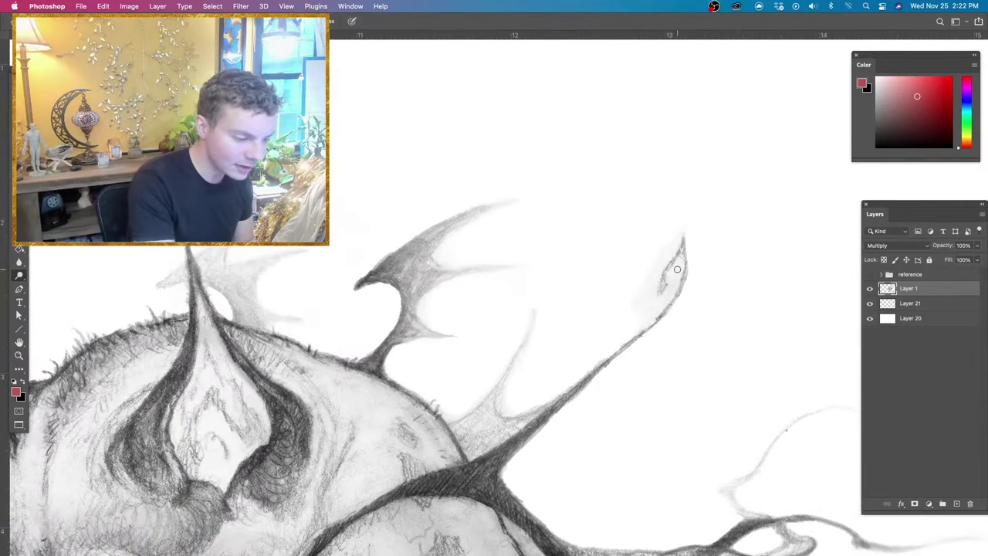
{"action": "left_click_drag", "start_coordinate": [676, 268], "coordinate": [671, 289]}
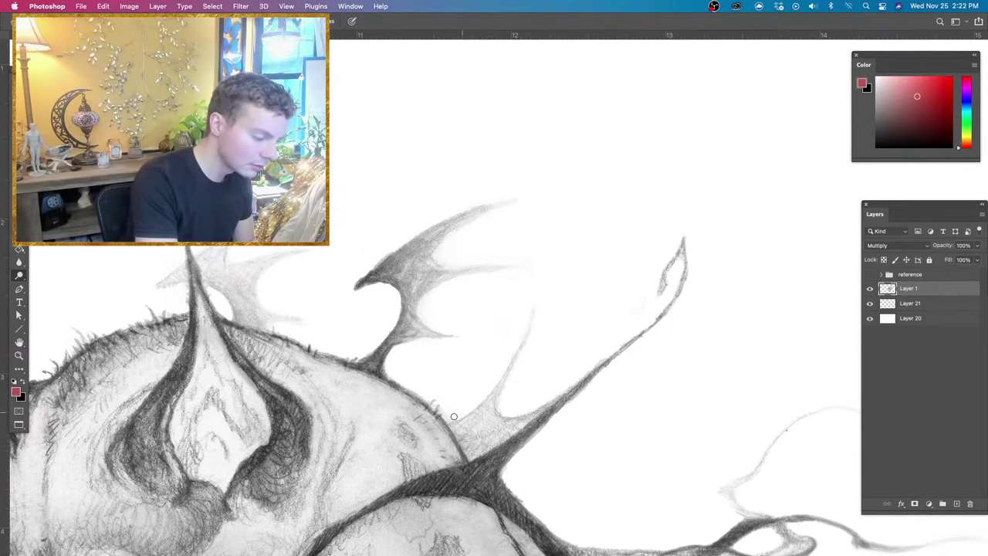
Dodge the residue between the short hairs along the head's outline near the hooked spine's base, undoing the last unwanted stroke.
{"action": "scroll", "coordinate": [451, 378], "scroll_direction": "up", "scroll_amount": 6}
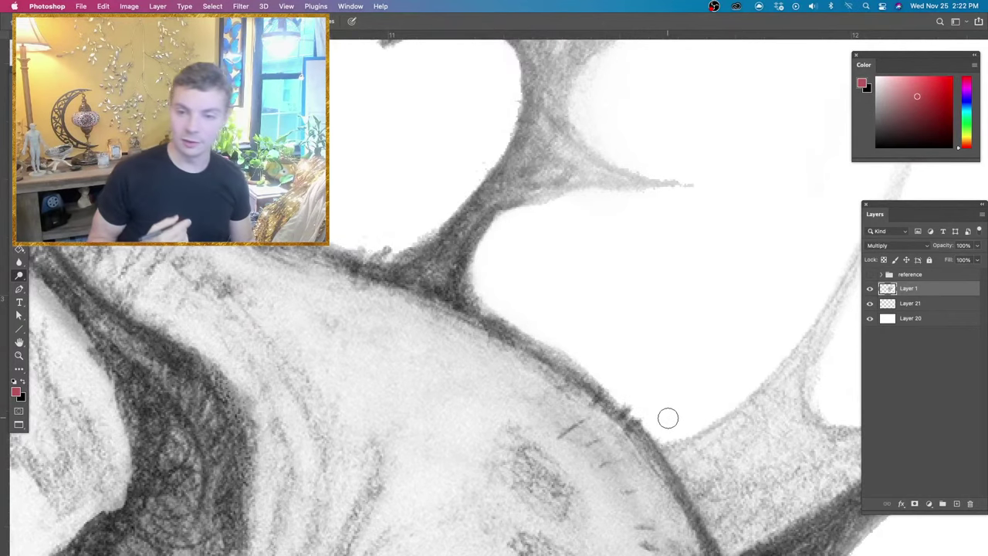
{"action": "mouse_move", "coordinate": [637, 416]}
{"action": "left_mouse_down"}
{"action": "mouse_move", "coordinate": [617, 376]}
{"action": "mouse_move", "coordinate": [650, 407]}
{"action": "mouse_move", "coordinate": [647, 398]}
{"action": "left_mouse_up"}
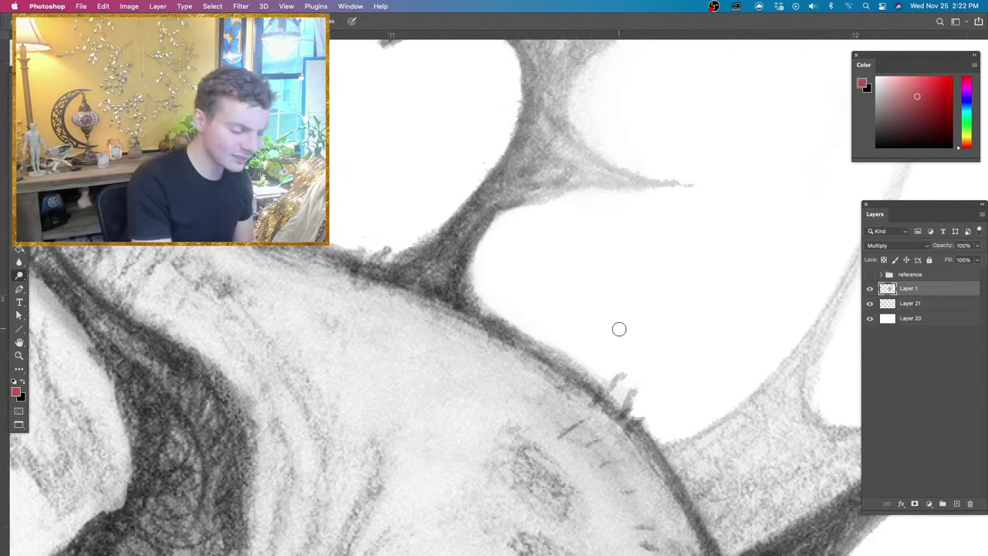
{"action": "mouse_move", "coordinate": [640, 389]}
{"action": "left_mouse_down"}
{"action": "mouse_move", "coordinate": [630, 381]}
{"action": "mouse_move", "coordinate": [619, 394]}
{"action": "mouse_move", "coordinate": [479, 276]}
{"action": "mouse_move", "coordinate": [525, 330]}
{"action": "mouse_move", "coordinate": [592, 373]}
{"action": "mouse_move", "coordinate": [525, 333]}
{"action": "mouse_move", "coordinate": [476, 275]}
{"action": "mouse_move", "coordinate": [624, 415]}
{"action": "mouse_move", "coordinate": [694, 455]}
{"action": "left_mouse_up"}
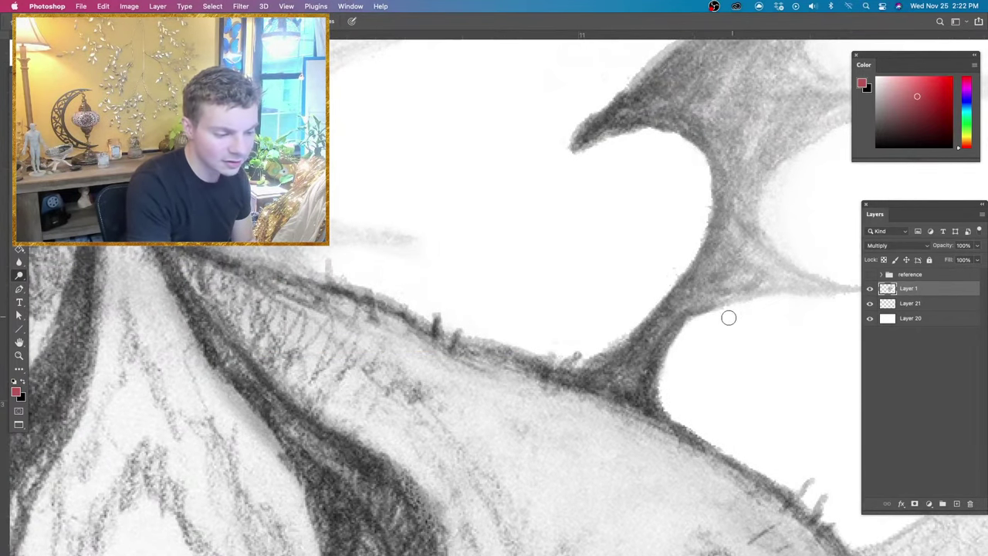
{"action": "left_click_drag", "start_coordinate": [721, 336], "coordinate": [713, 375]}
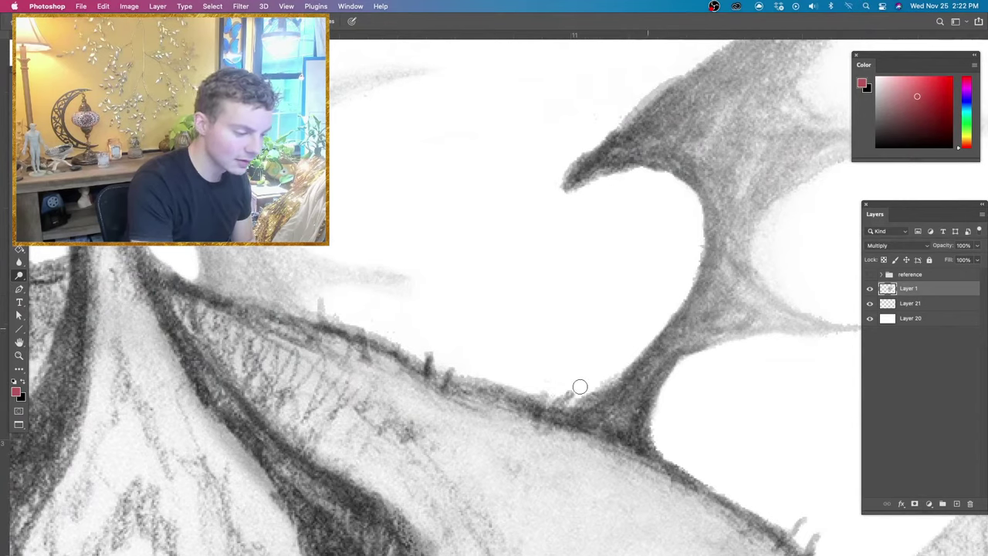
{"action": "mouse_move", "coordinate": [580, 386]}
{"action": "left_mouse_down"}
{"action": "mouse_move", "coordinate": [587, 394]}
{"action": "mouse_move", "coordinate": [573, 402]}
{"action": "left_mouse_up"}
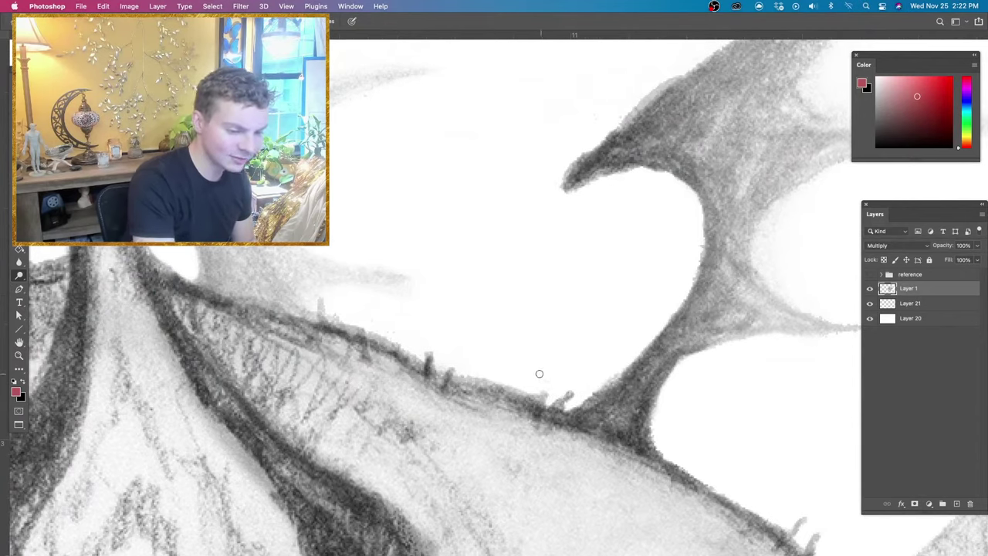
{"action": "left_click_drag", "start_coordinate": [530, 385], "coordinate": [558, 377]}
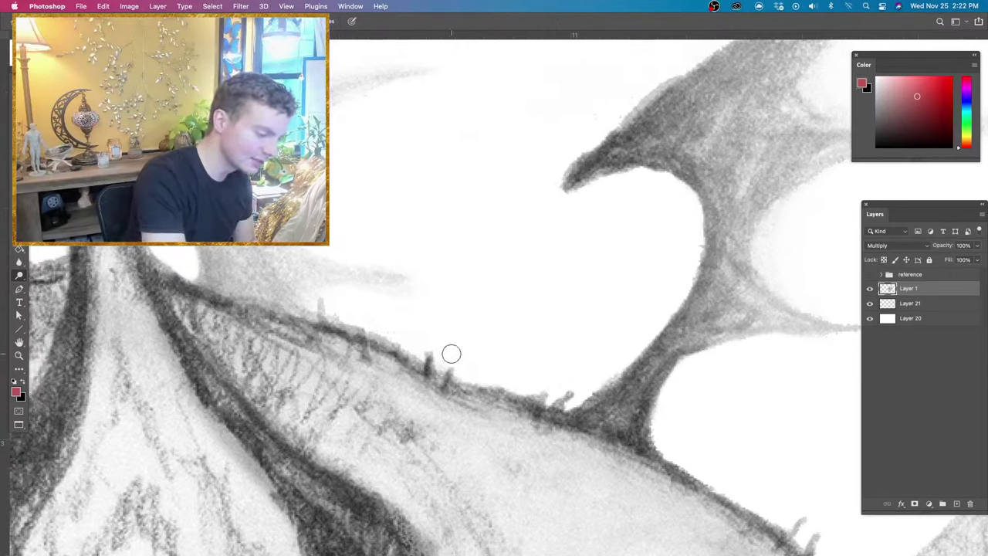
{"action": "key", "text": "super+z"}
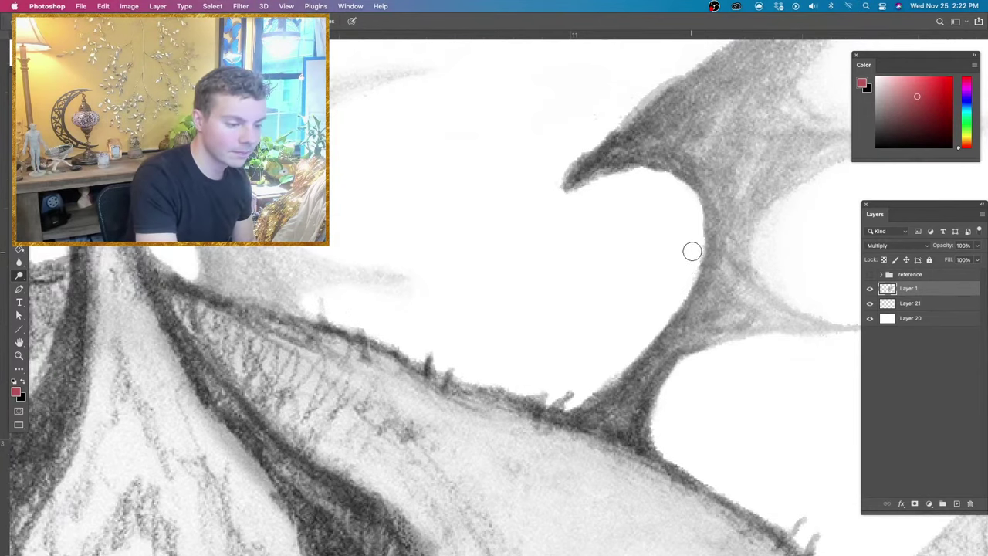
Dodge the grey residue around the hooked, wing-like spine on the head, including the gaps between its pointed tips.
{"action": "left_click_drag", "start_coordinate": [737, 341], "coordinate": [563, 474]}
{"action": "left_click_drag", "start_coordinate": [666, 427], "coordinate": [672, 428]}
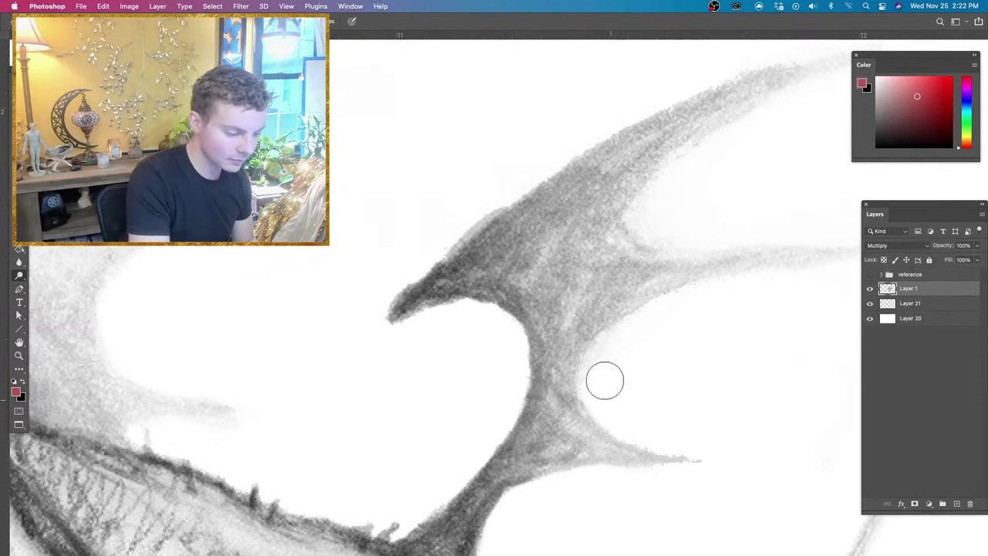
{"action": "left_click_drag", "start_coordinate": [697, 386], "coordinate": [544, 459]}
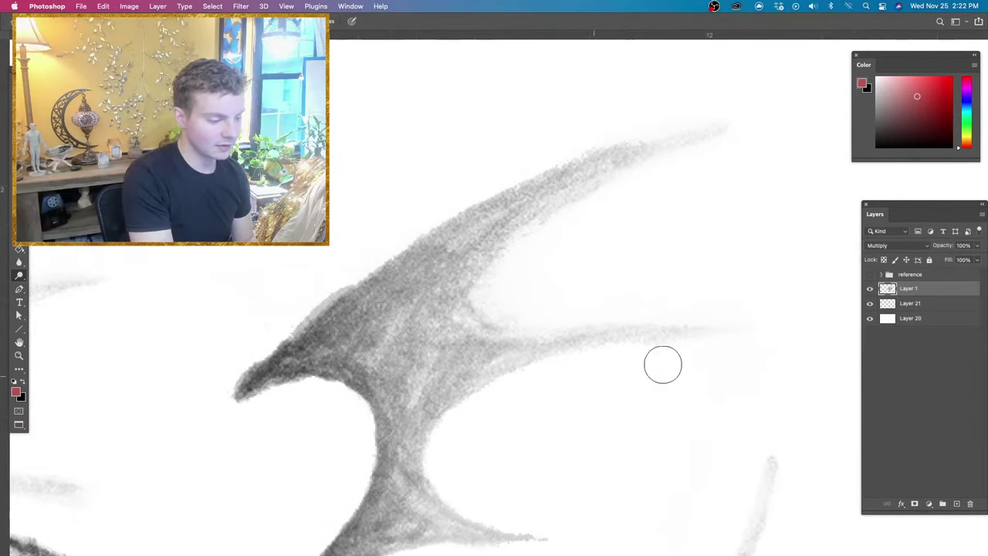
{"action": "left_click_drag", "start_coordinate": [699, 386], "coordinate": [690, 387]}
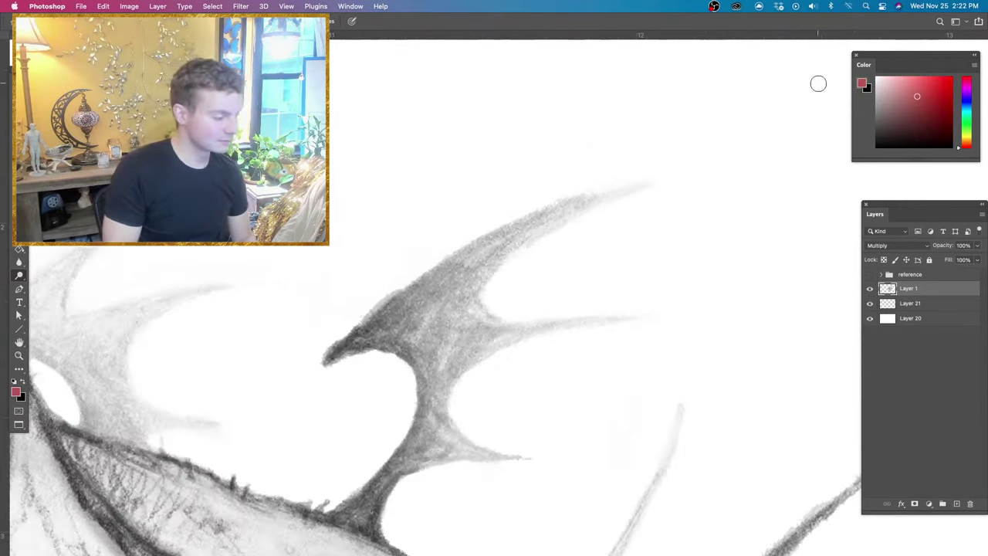
{"action": "key", "text": "super+minus"}
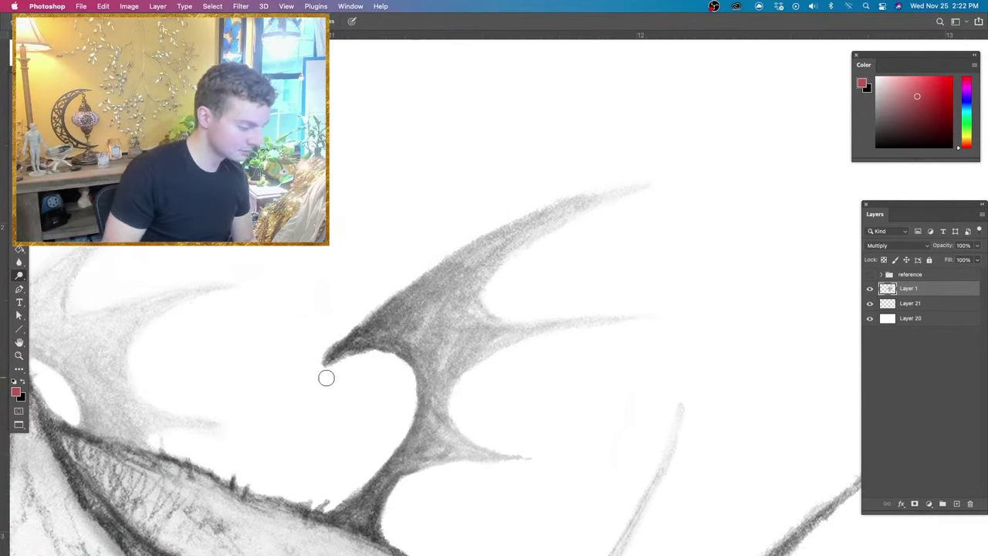
{"action": "key", "text": "super+minus"}
{"action": "left_click_drag", "start_coordinate": [494, 424], "coordinate": [692, 422]}
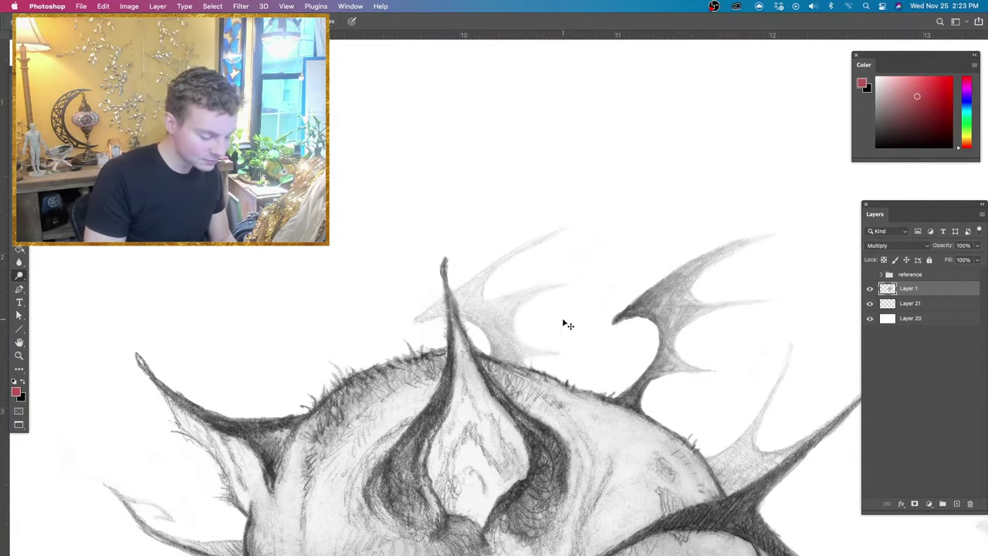
{"action": "key", "text": "super+minus"}
{"action": "key", "text": "super+plus"}
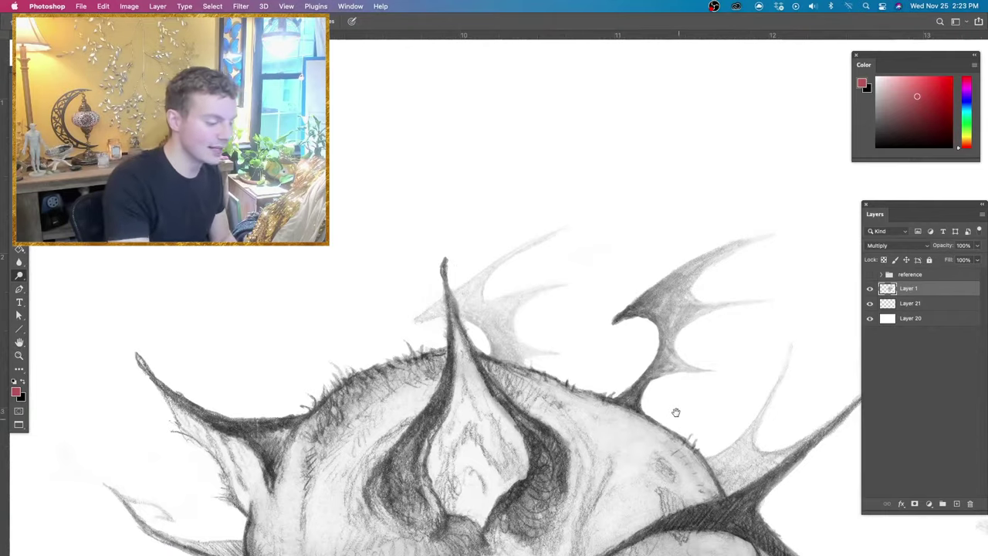
{"action": "left_click_drag", "start_coordinate": [675, 413], "coordinate": [618, 289]}
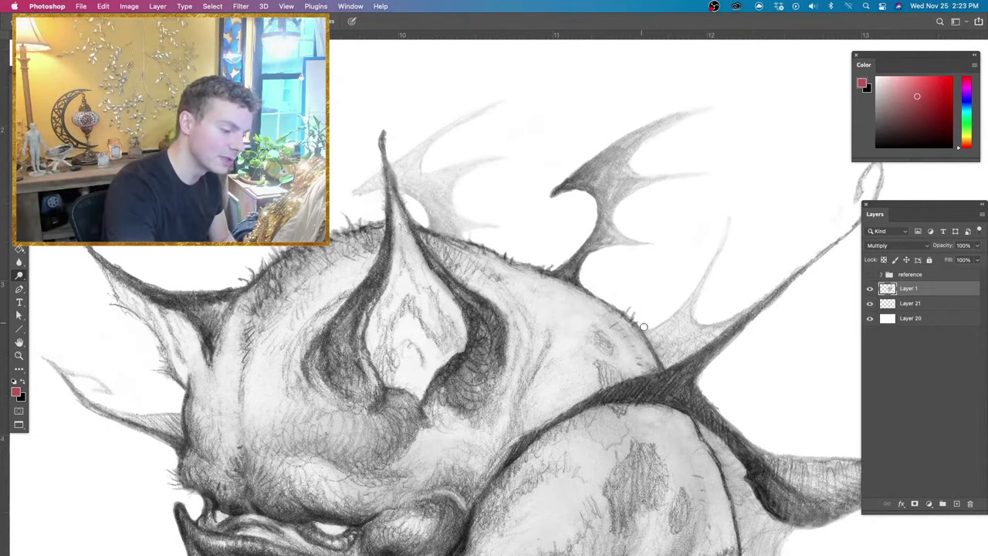
Examine the cleaned-up drawing as a whole and the pencil shading around the creature's eye up close.
{"action": "key", "text": "super+minus"}
{"action": "key", "text": "super+minus"}
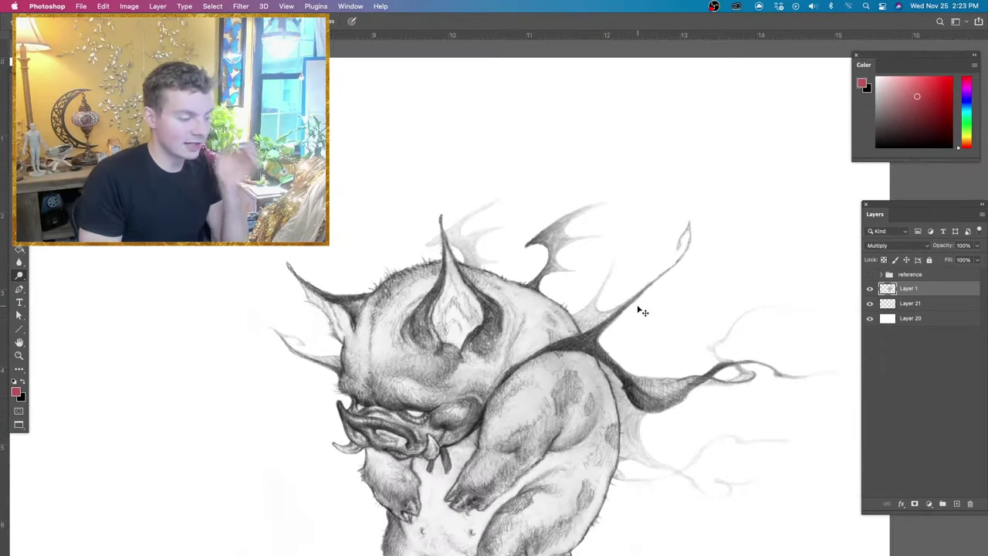
{"action": "key", "text": "super+minus"}
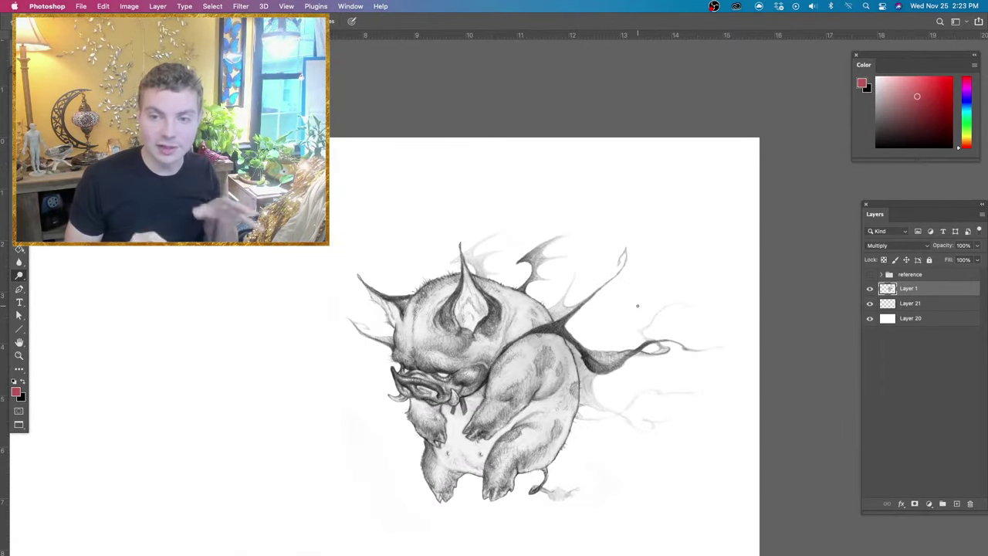
{"action": "key", "text": "super+plus"}
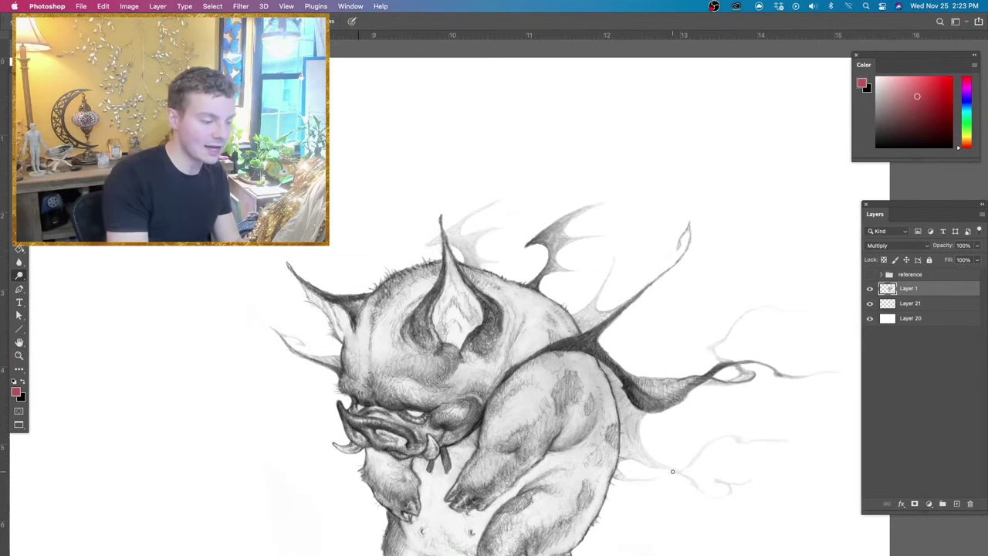
{"action": "left_click_drag", "start_coordinate": [672, 471], "coordinate": [720, 340]}
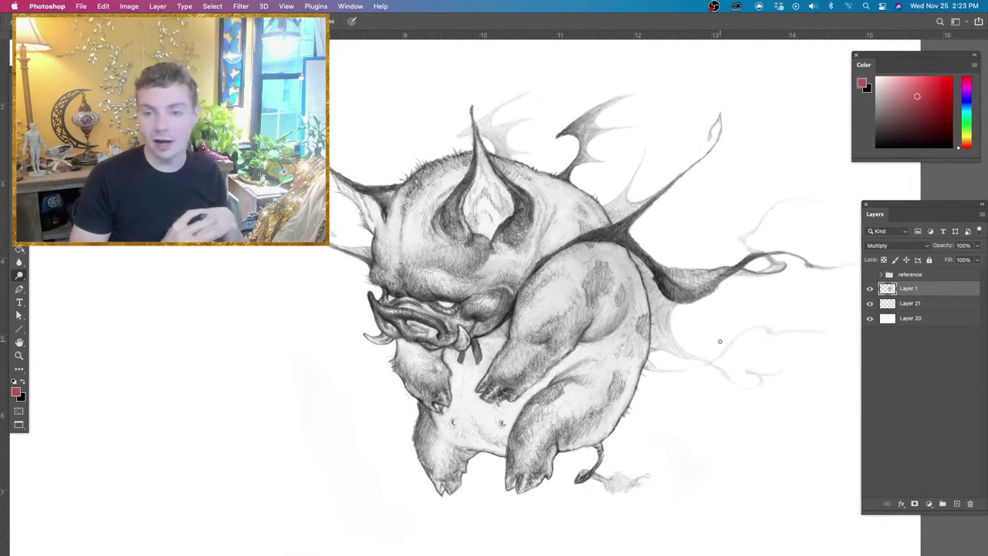
{"action": "key", "text": "super+plus"}
{"action": "key", "text": "super+plus"}
{"action": "key", "text": "super+plus"}
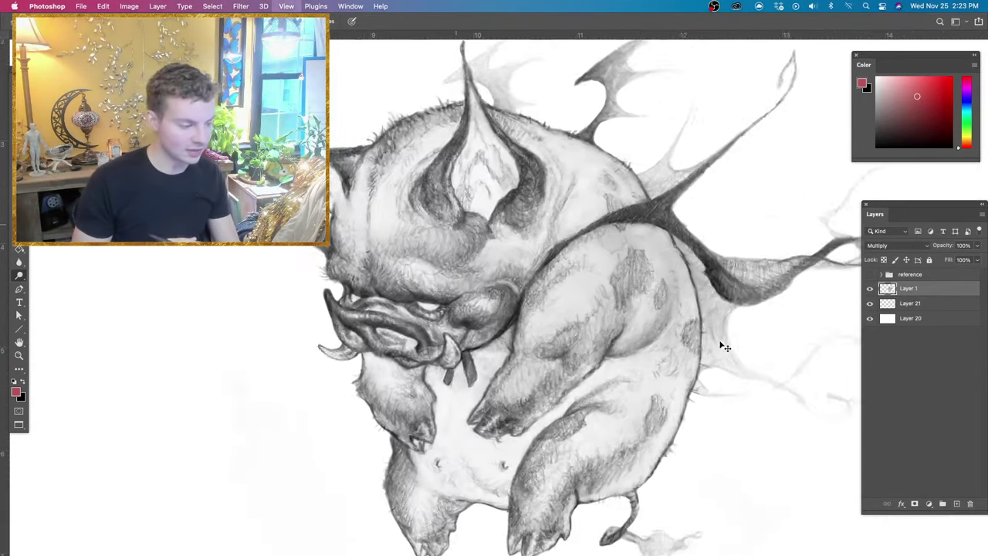
{"action": "key", "text": "super+plus"}
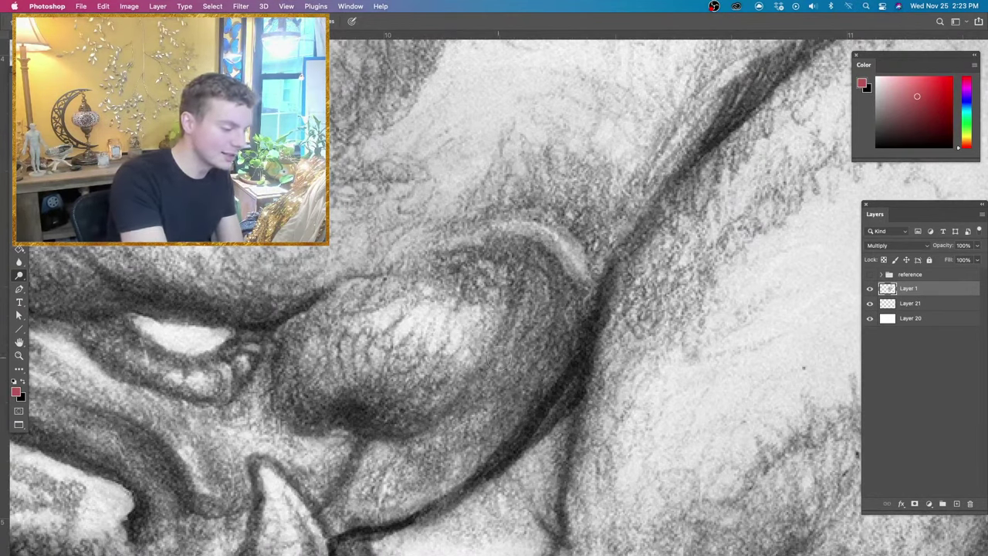
{"action": "scroll", "coordinate": [425, 465], "scroll_direction": "down", "scroll_amount": 10}
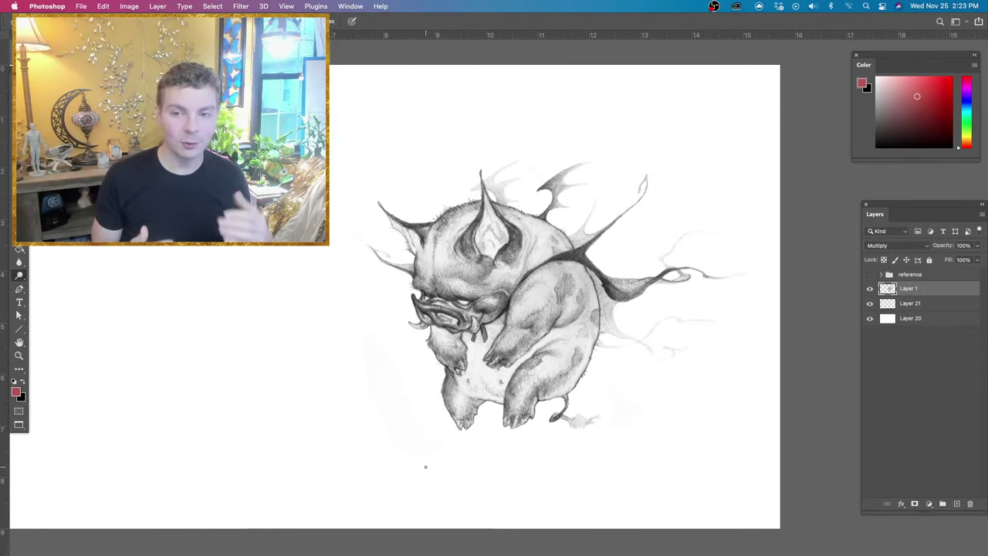
Compare the close-up pencil texture of the eye and cheek with how the full creature reads from a distance.
{"action": "key", "text": "super+plus"}
{"action": "key", "text": "super+plus"}
{"action": "key", "text": "super+plus"}
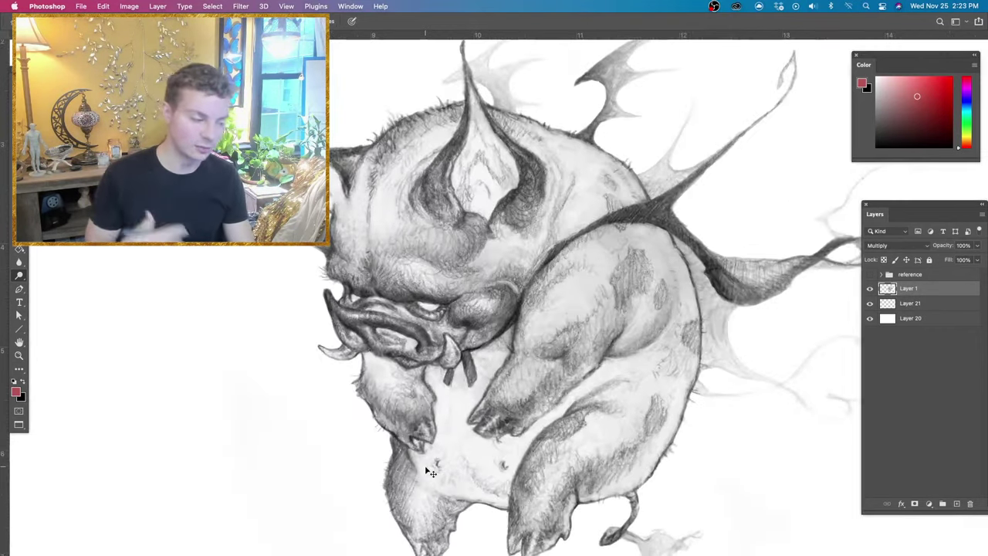
{"action": "key", "text": "super+equal"}
{"action": "key", "text": "super+equal"}
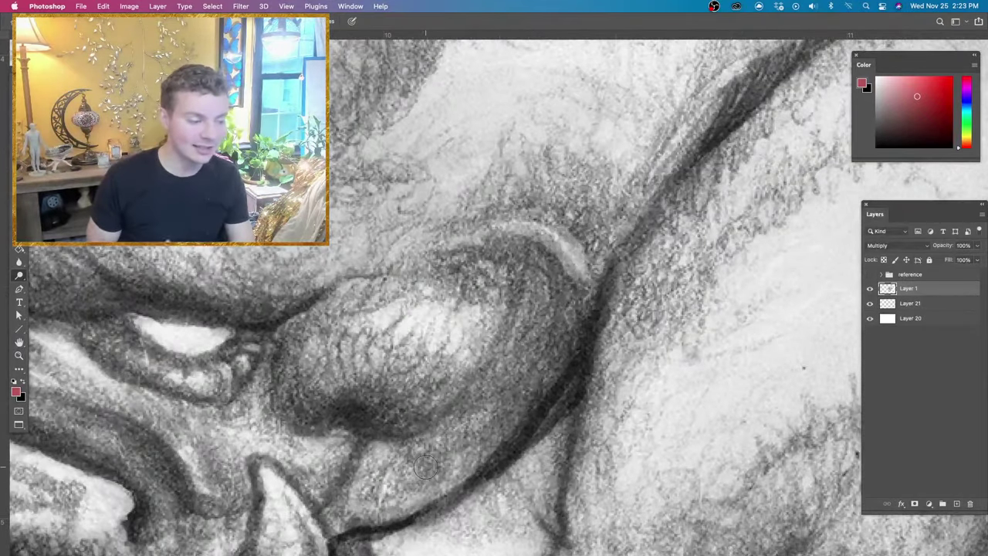
{"action": "key", "text": "super+minus"}
{"action": "key", "text": "super+minus"}
{"action": "key", "text": "super+minus"}
{"action": "key", "text": "super+minus"}
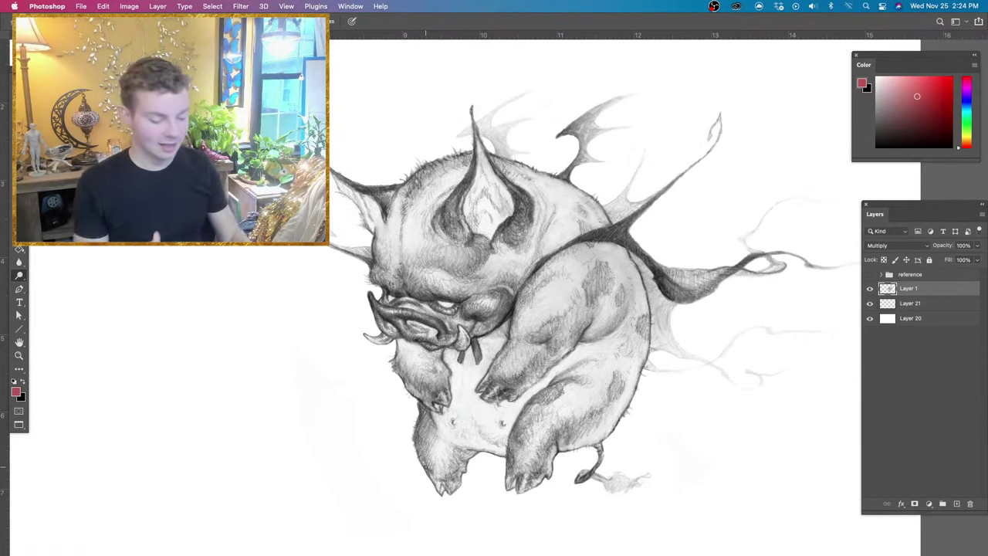
{"action": "key", "text": "super+plus"}
{"action": "key", "text": "super+plus"}
{"action": "key", "text": "super+plus"}
{"action": "key", "text": "super+equal"}
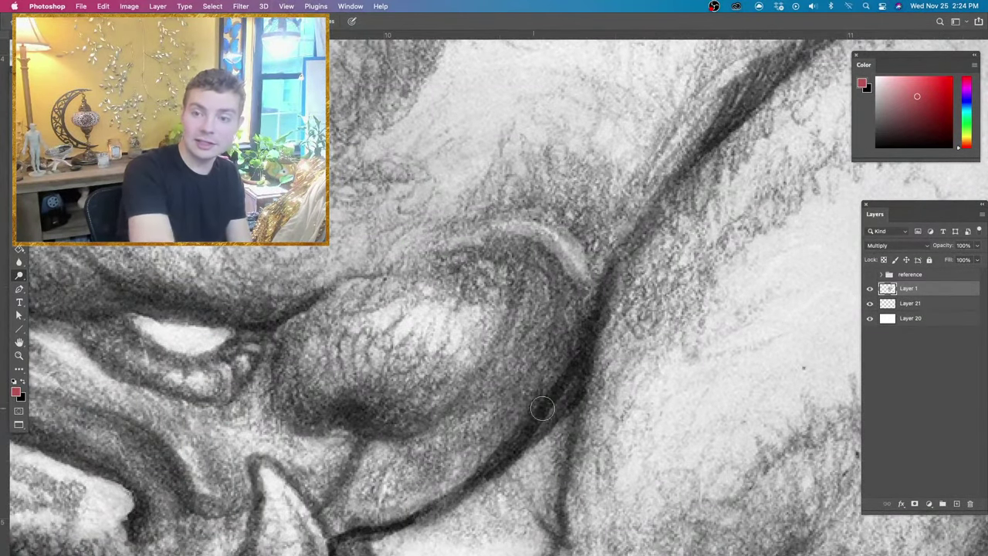
{"action": "key", "text": "super+minus"}
{"action": "scroll", "coordinate": [503, 128], "scroll_direction": "up", "scroll_amount": 2}
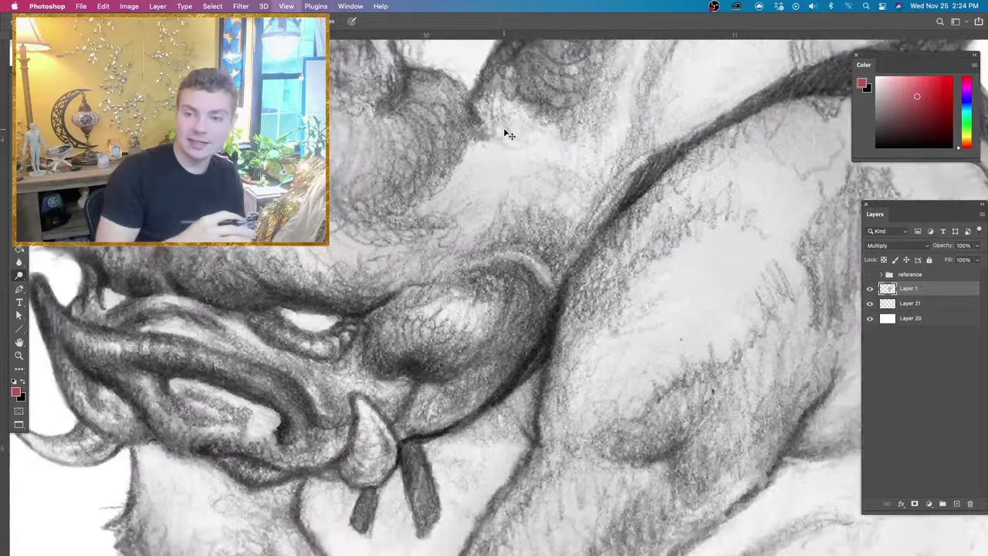
{"action": "key", "text": "super+minus"}
{"action": "key", "text": "super+minus"}
{"action": "key", "text": "super+minus"}
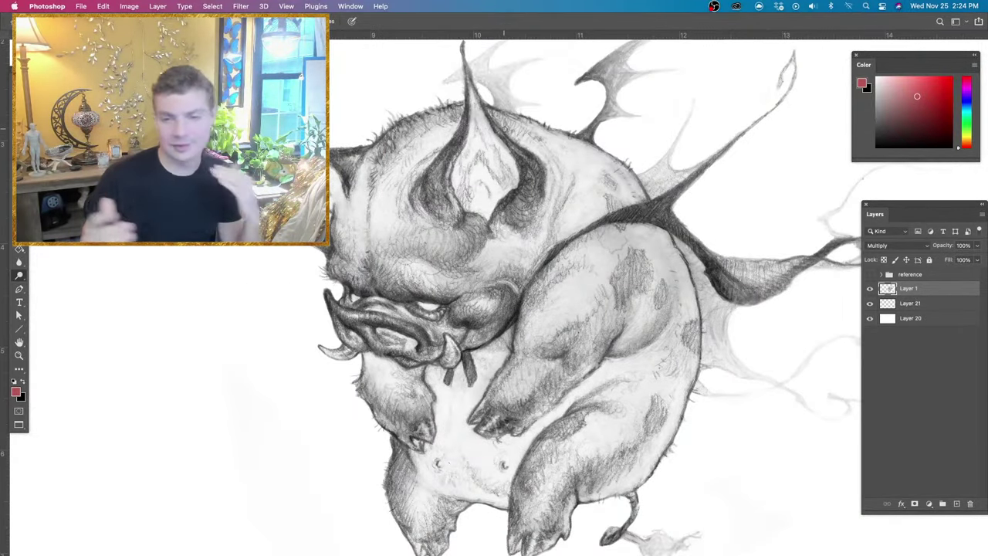
{"action": "key", "text": "super+minus"}
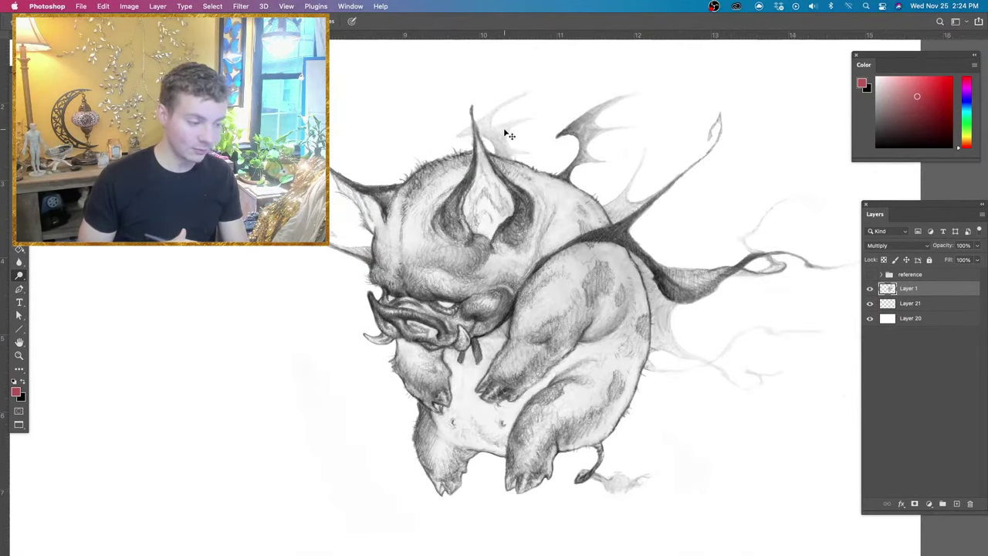
{"action": "key", "text": "super+minus"}
{"action": "key", "text": "super+plus"}
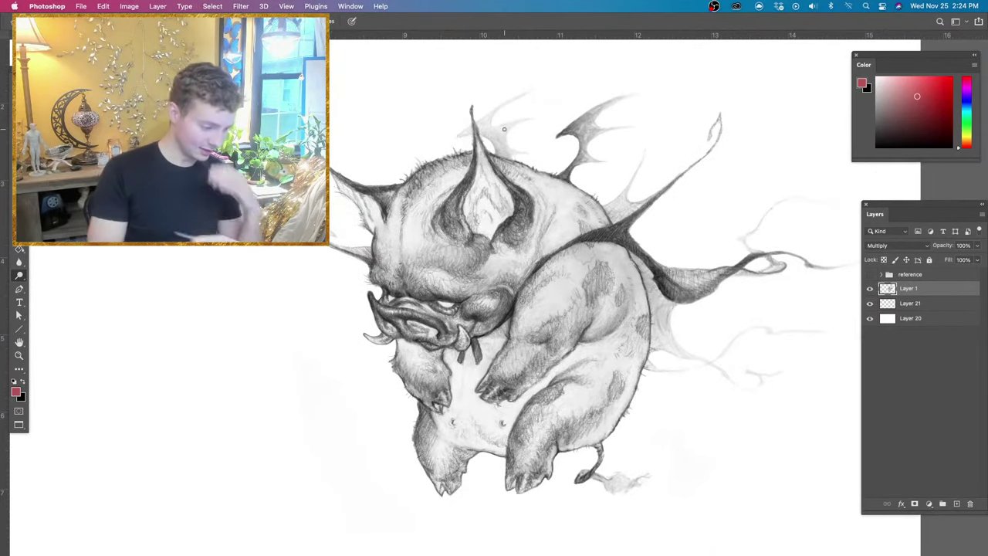
Move the Layers and Color panels to the empty area in front of the creature's face, leaving its rear tendrils unobstructed.
{"action": "left_click_drag", "start_coordinate": [626, 441], "coordinate": [670, 443]}
{"action": "left_click_drag", "start_coordinate": [913, 208], "coordinate": [285, 214]}
{"action": "left_click_drag", "start_coordinate": [287, 523], "coordinate": [294, 444]}
{"action": "left_click_drag", "start_coordinate": [302, 215], "coordinate": [278, 257]}
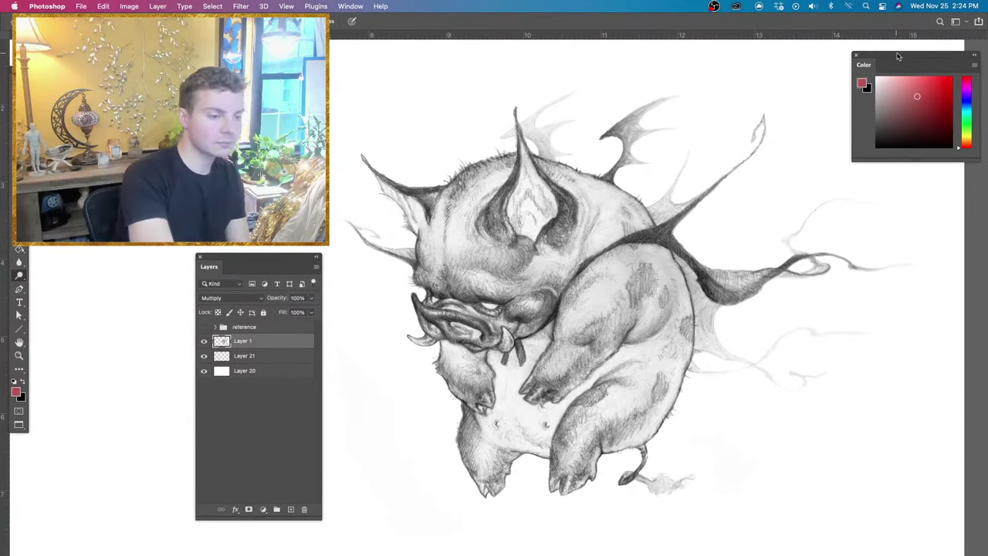
{"action": "left_click_drag", "start_coordinate": [898, 56], "coordinate": [95, 332]}
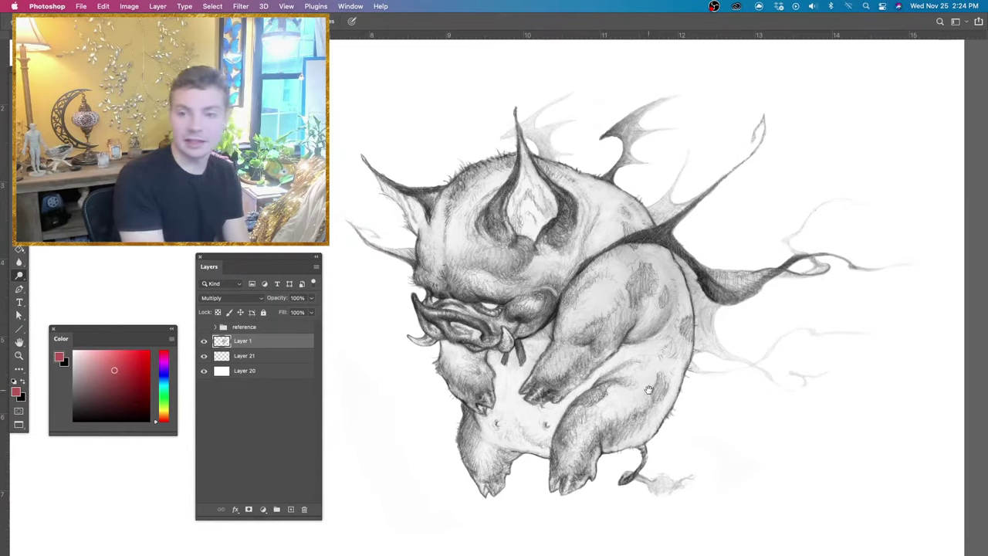
{"action": "left_click_drag", "start_coordinate": [649, 390], "coordinate": [704, 389]}
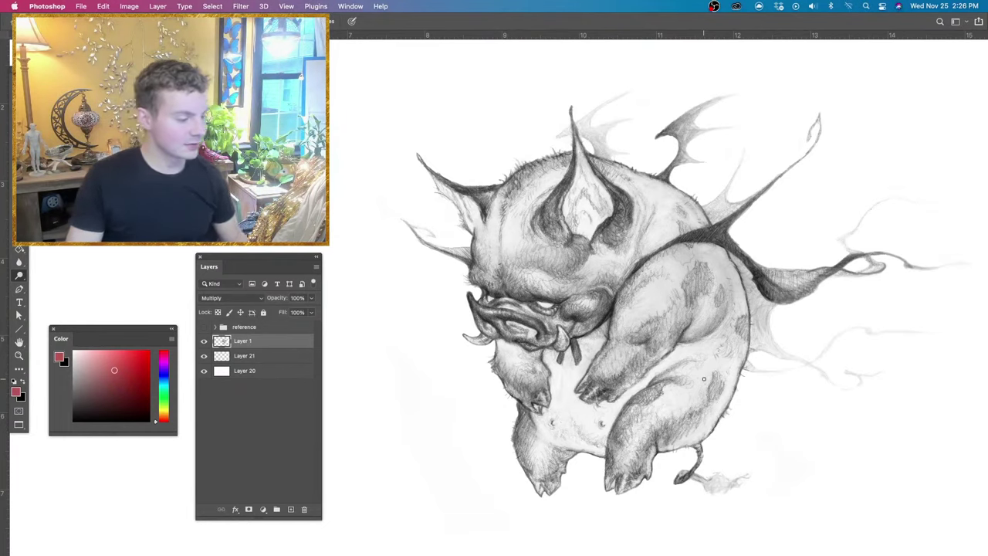
Darken the white background on Layer 20 to grey with Hue/Saturation, using hue +39 and lightness -44.
{"action": "left_click", "coordinate": [222, 374]}
{"action": "key", "text": "super+u"}
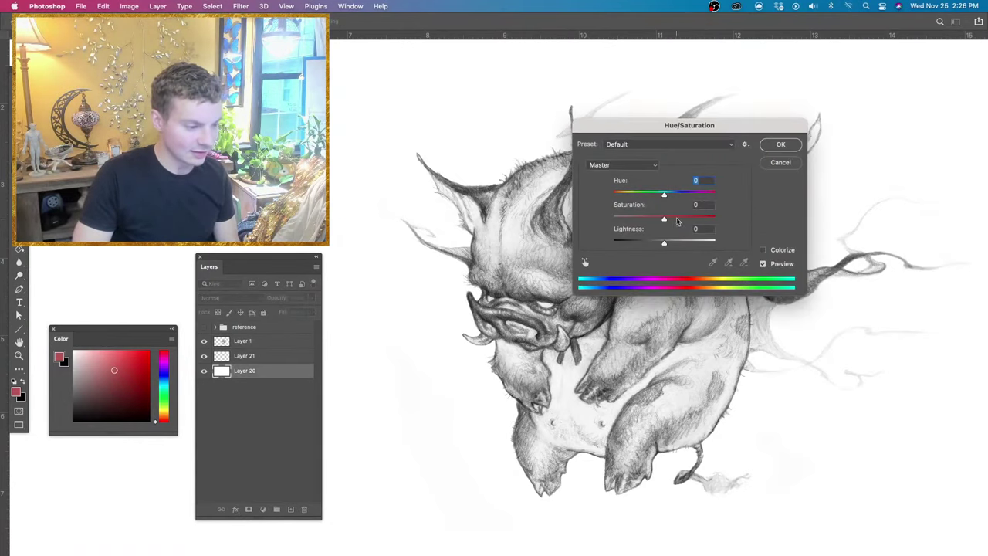
{"action": "left_click", "coordinate": [683, 193]}
{"action": "left_click_drag", "start_coordinate": [654, 244], "coordinate": [641, 242]}
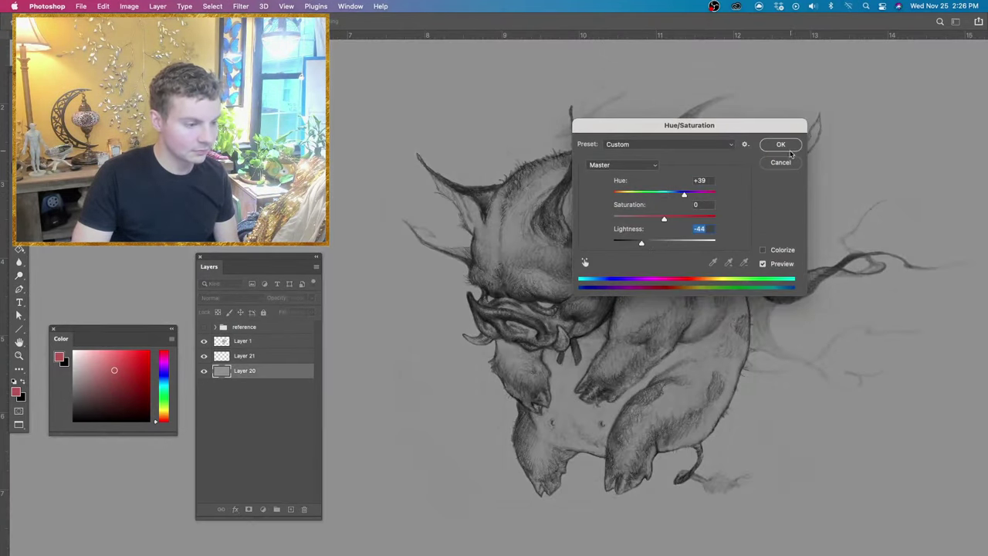
{"action": "left_click", "coordinate": [787, 149]}
Select the drawing on Layer 1 and check it against the grey background by hiding and showing it.
{"action": "left_click", "coordinate": [203, 341]}
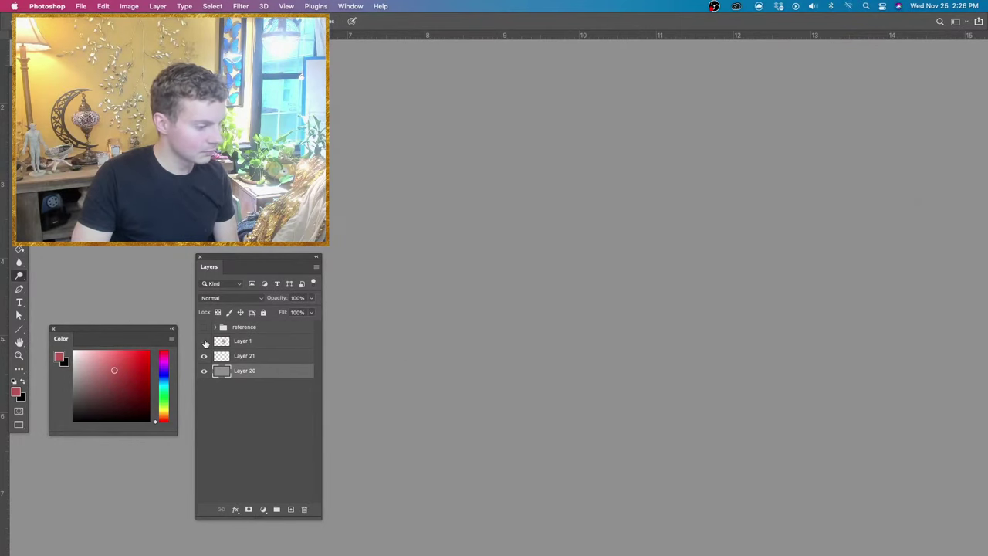
{"action": "left_click", "coordinate": [204, 341]}
{"action": "left_click", "coordinate": [221, 342]}
{"action": "key", "text": "b"}
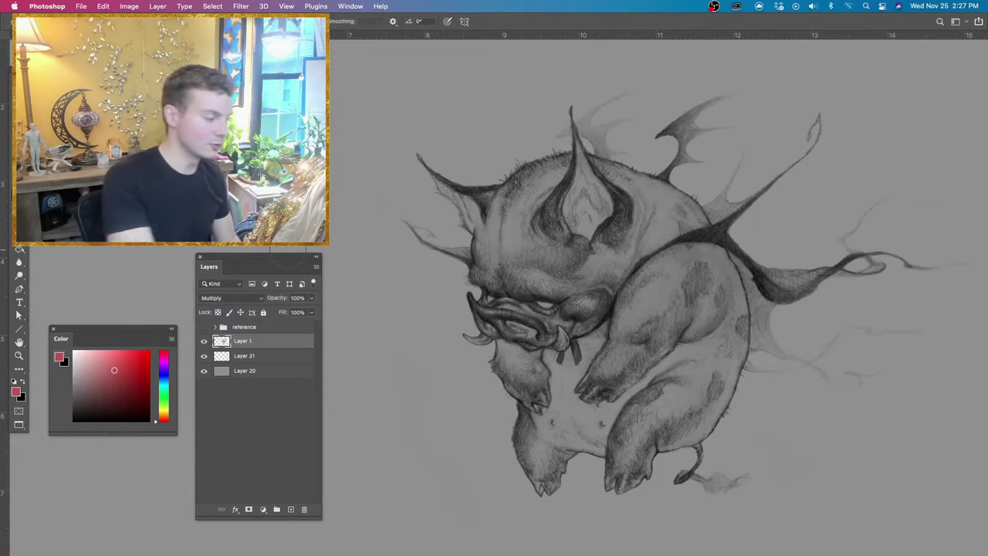
{"action": "left_click", "coordinate": [203, 342]}
{"action": "left_click", "coordinate": [203, 342]}
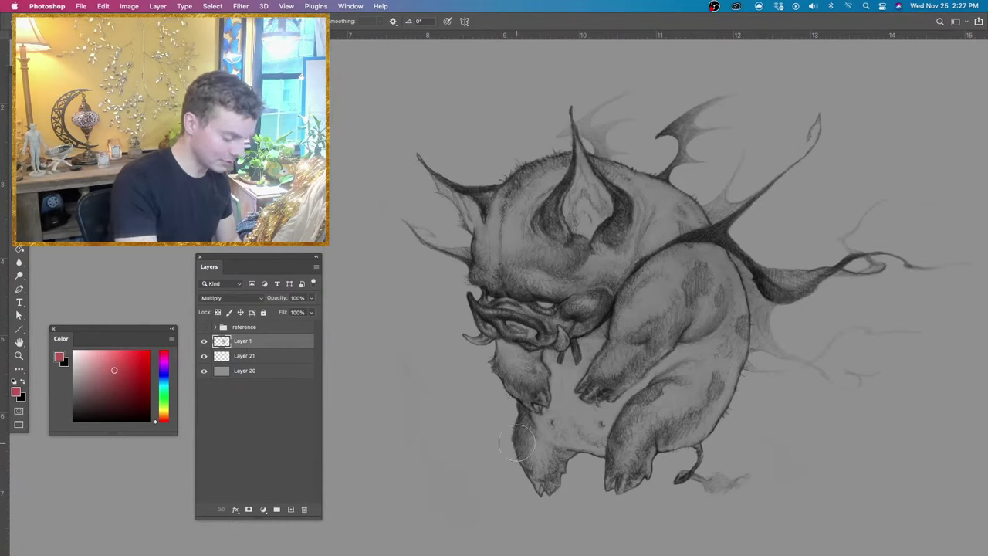
{"action": "left_click", "coordinate": [291, 509]}
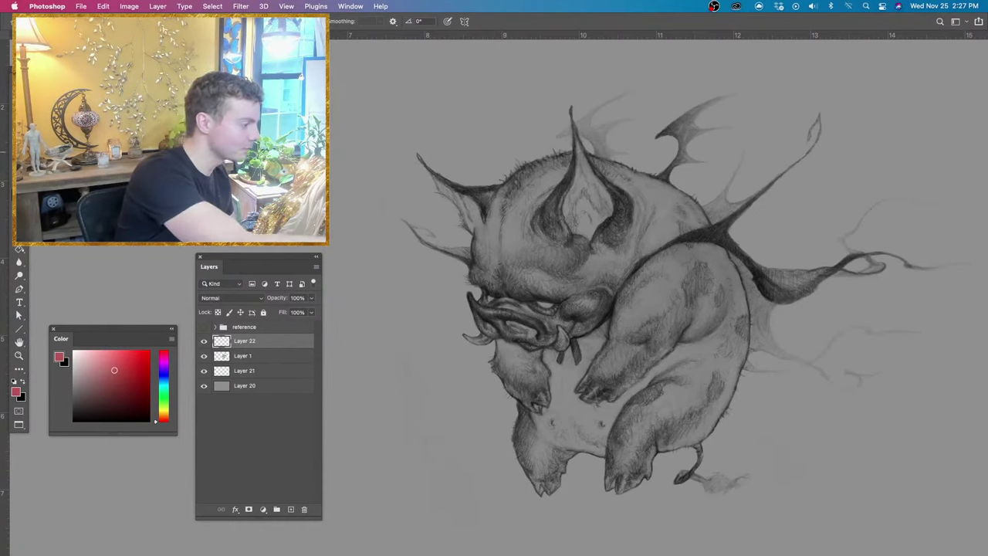
{"action": "left_click", "coordinate": [20, 249]}
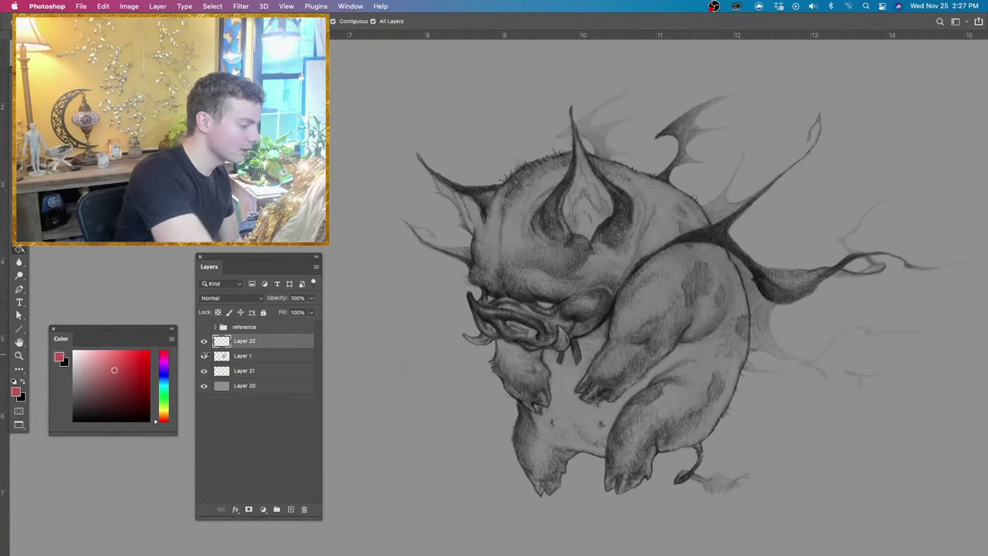
{"action": "left_click", "coordinate": [437, 482]}
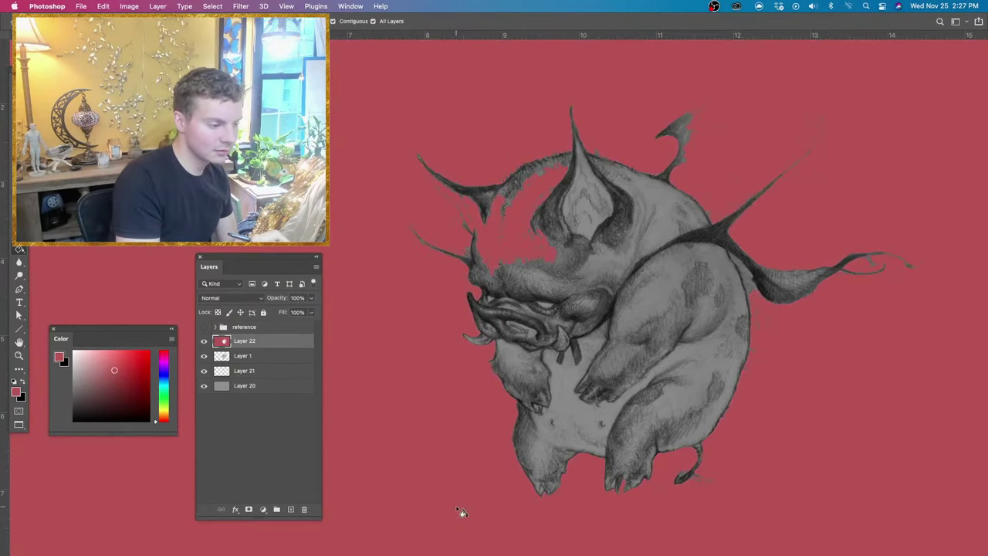
{"action": "key", "text": "ctrl+z"}
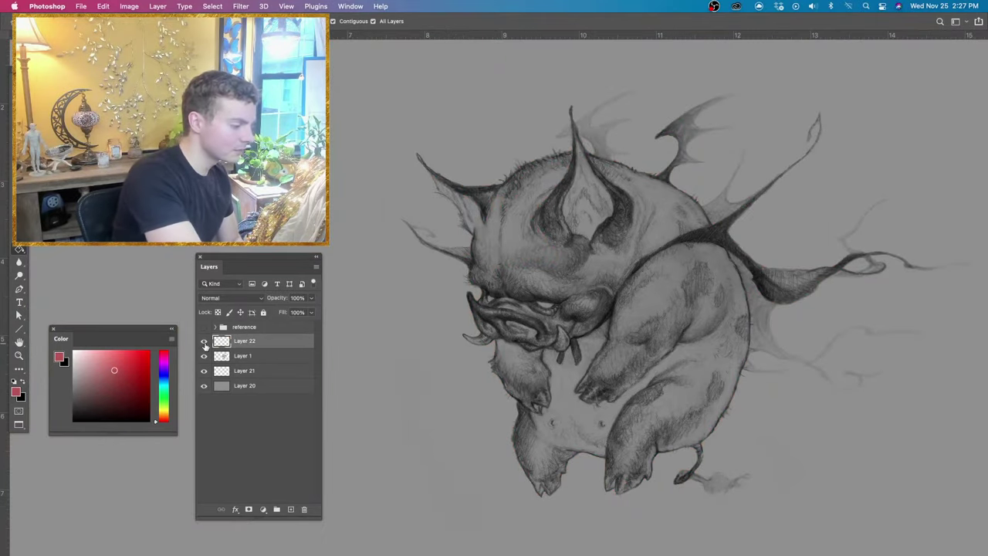
{"action": "key", "text": "BackSpace"}
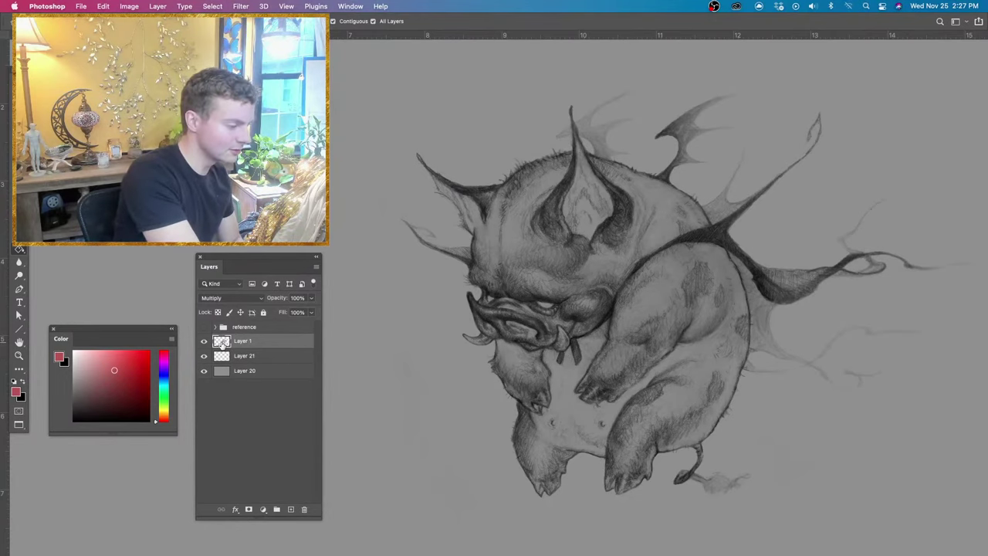
Check the drawing layer, Layer 1, by hiding and showing it, and change its blend mode from Multiply to Normal.
{"action": "left_click", "coordinate": [204, 341]}
{"action": "left_click", "coordinate": [203, 340]}
{"action": "left_click", "coordinate": [223, 357]}
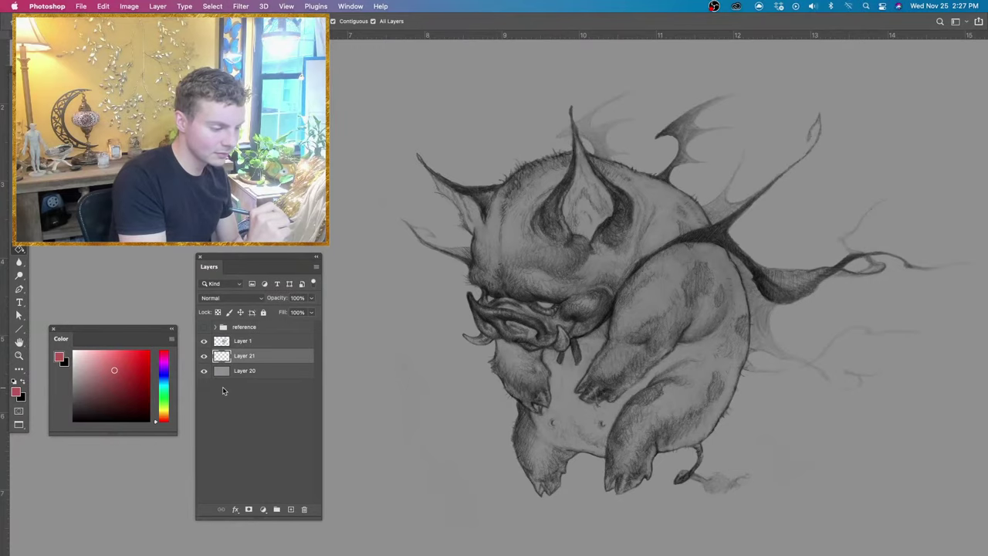
{"action": "left_click", "coordinate": [221, 344]}
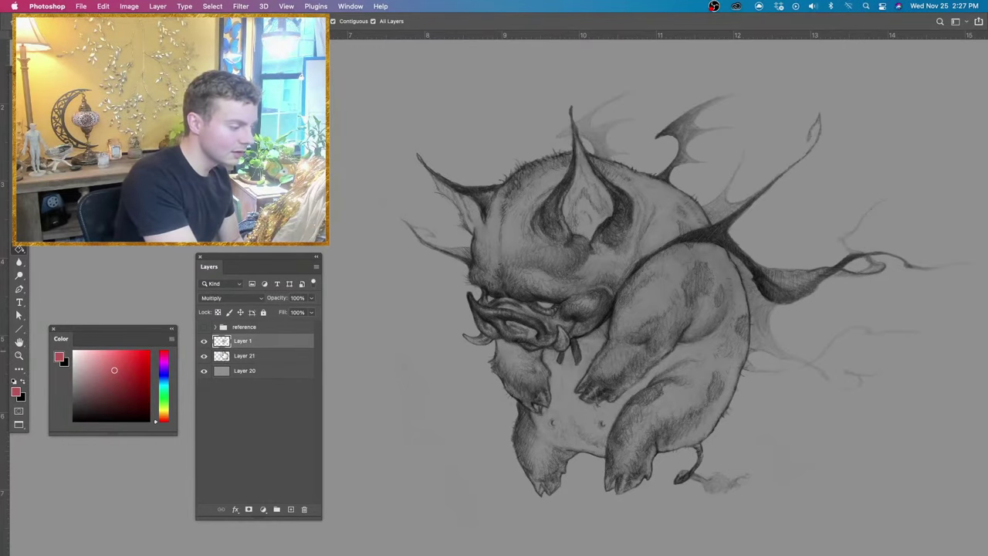
{"action": "left_click", "coordinate": [233, 298]}
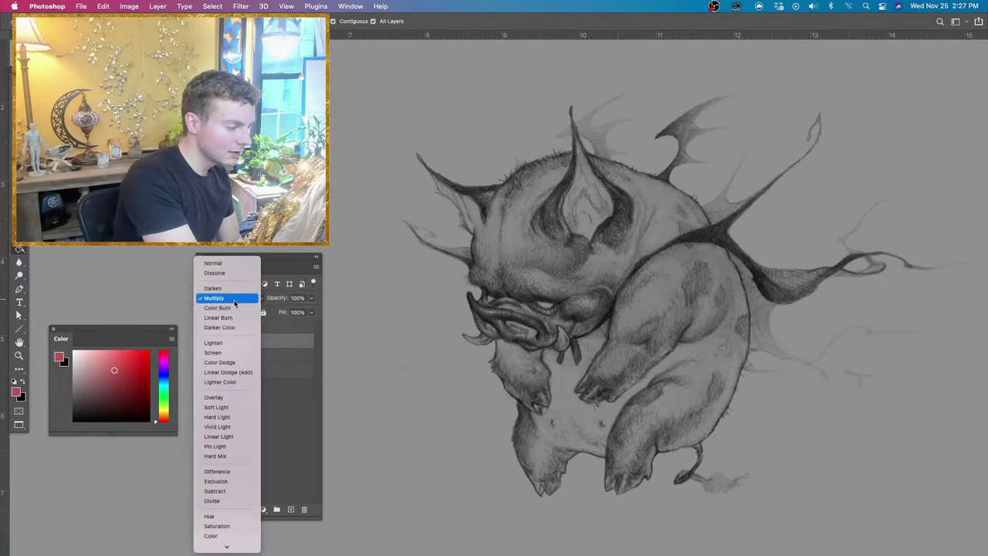
{"action": "left_click", "coordinate": [239, 265]}
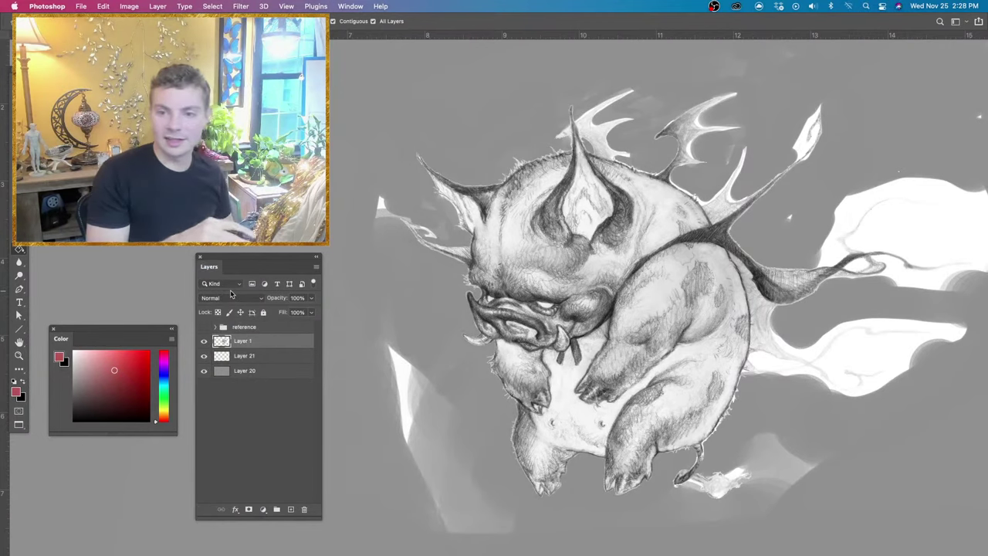
Erase the leftover white and pale patches in front of the creature's face and legs and around its tail tuft with an enlarged eraser.
{"action": "key", "text": "e"}
{"action": "left_click_drag", "start_coordinate": [490, 436], "coordinate": [515, 434], "text": "ctrl+alt"}
{"action": "mouse_move", "coordinate": [432, 369]}
{"action": "left_mouse_down"}
{"action": "mouse_move", "coordinate": [482, 499]}
{"action": "mouse_move", "coordinate": [467, 489]}
{"action": "mouse_move", "coordinate": [376, 306]}
{"action": "left_mouse_up"}
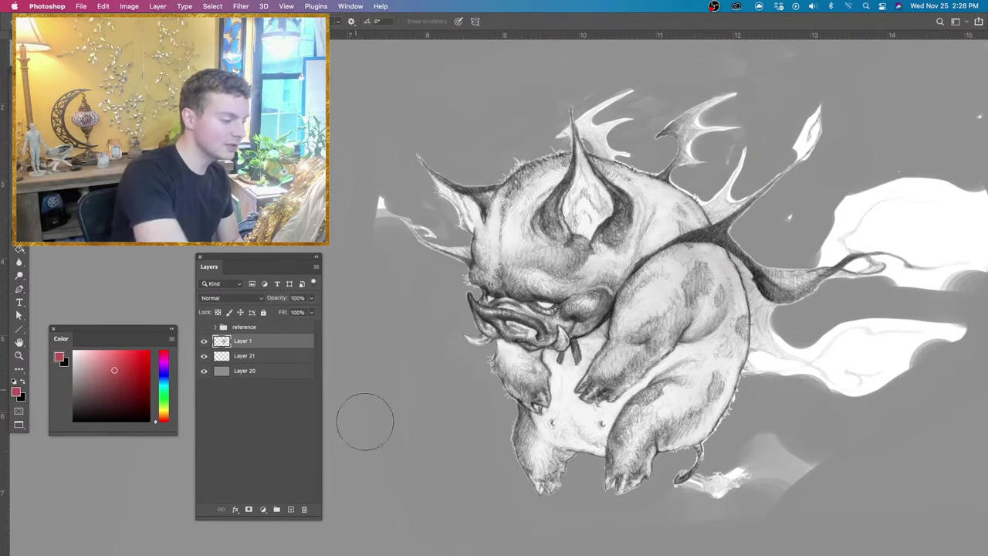
{"action": "left_click_drag", "start_coordinate": [365, 252], "coordinate": [362, 177]}
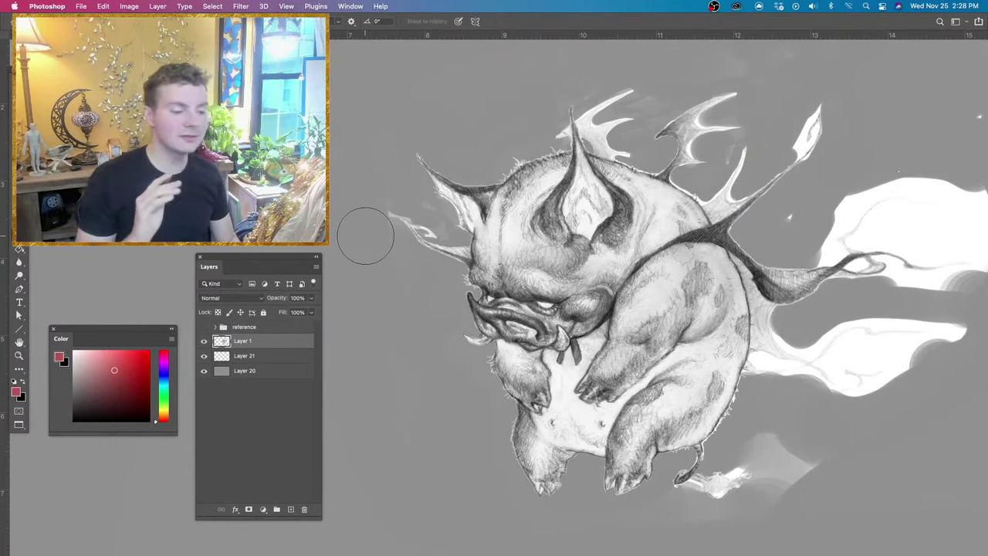
{"action": "mouse_move", "coordinate": [809, 480]}
{"action": "left_mouse_down"}
{"action": "mouse_move", "coordinate": [745, 527]}
{"action": "mouse_move", "coordinate": [665, 521]}
{"action": "mouse_move", "coordinate": [718, 527]}
{"action": "mouse_move", "coordinate": [777, 502]}
{"action": "mouse_move", "coordinate": [801, 464]}
{"action": "mouse_move", "coordinate": [760, 438]}
{"action": "mouse_move", "coordinate": [765, 469]}
{"action": "left_mouse_up"}
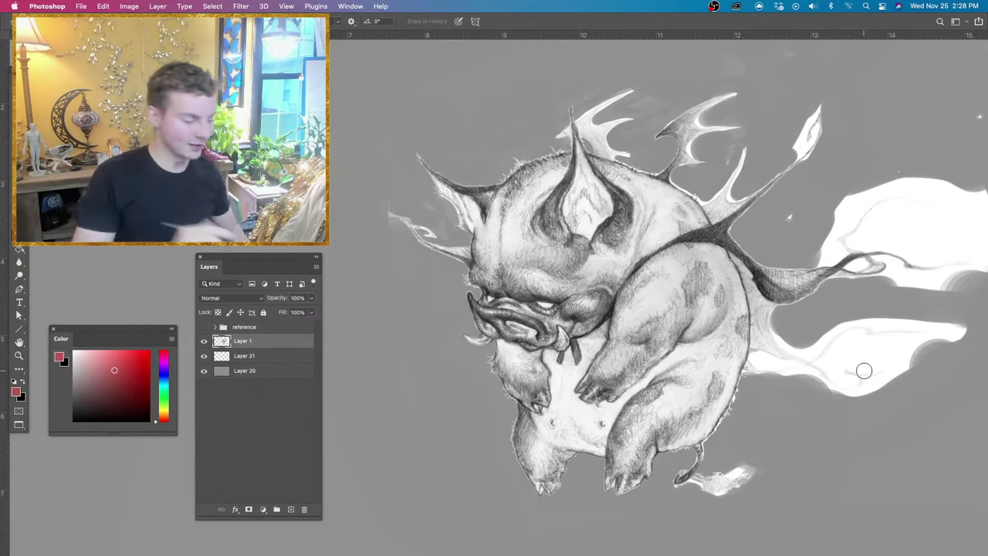
Set Layer 1's blend mode to Multiply and make Layer 21 beneath it the active layer.
{"action": "left_click", "coordinate": [229, 298]}
{"action": "left_click", "coordinate": [226, 333]}
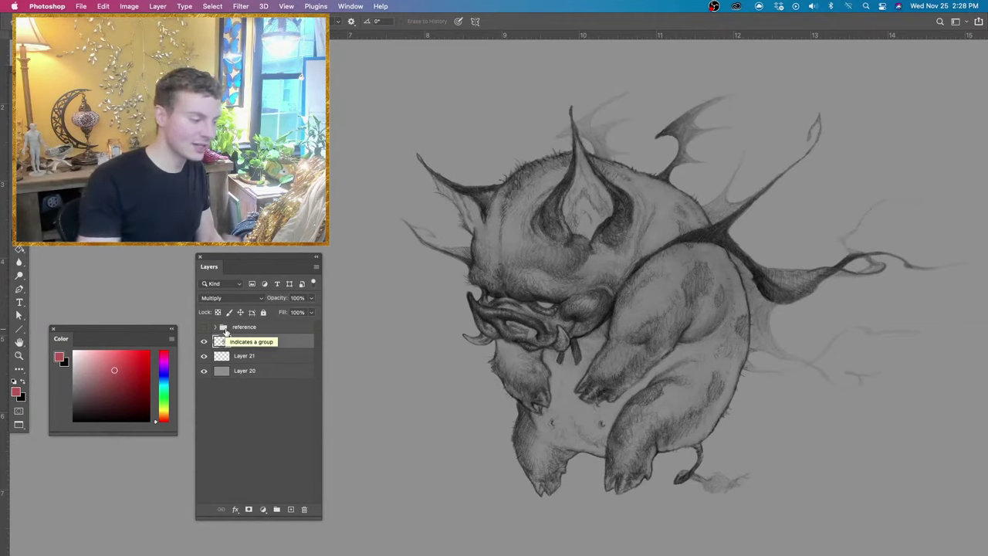
{"action": "left_click", "coordinate": [274, 356]}
Try covering the area behind the drawing on Layer 21 with soft red brush strokes and undo them.
{"action": "key", "text": "b"}
{"action": "mouse_move", "coordinate": [571, 406]}
{"action": "left_mouse_down"}
{"action": "mouse_move", "coordinate": [628, 412]}
{"action": "mouse_move", "coordinate": [607, 397]}
{"action": "mouse_move", "coordinate": [545, 221]}
{"action": "mouse_move", "coordinate": [820, 222]}
{"action": "mouse_move", "coordinate": [613, 399]}
{"action": "mouse_move", "coordinate": [781, 316]}
{"action": "mouse_move", "coordinate": [615, 509]}
{"action": "mouse_move", "coordinate": [489, 452]}
{"action": "left_mouse_up"}
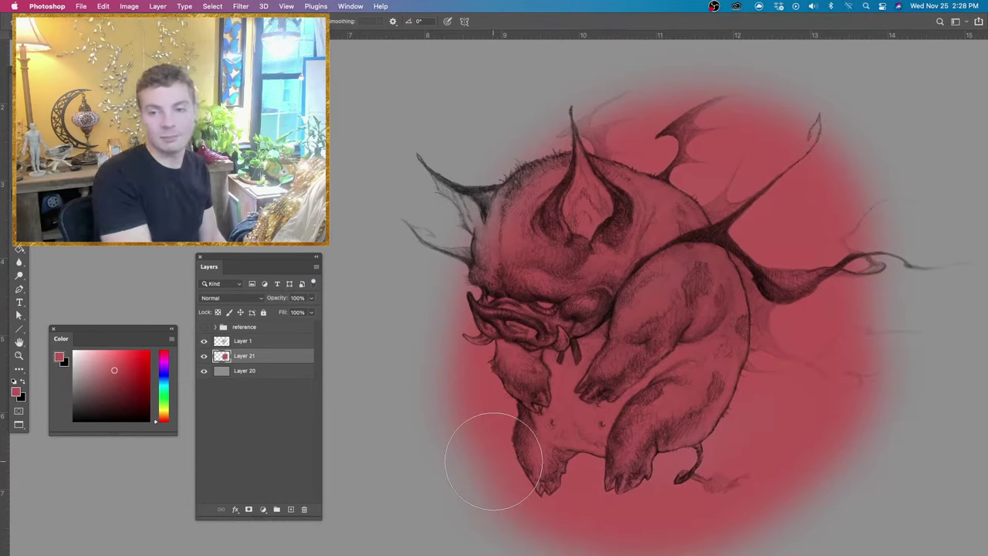
{"action": "key", "text": "super+z"}
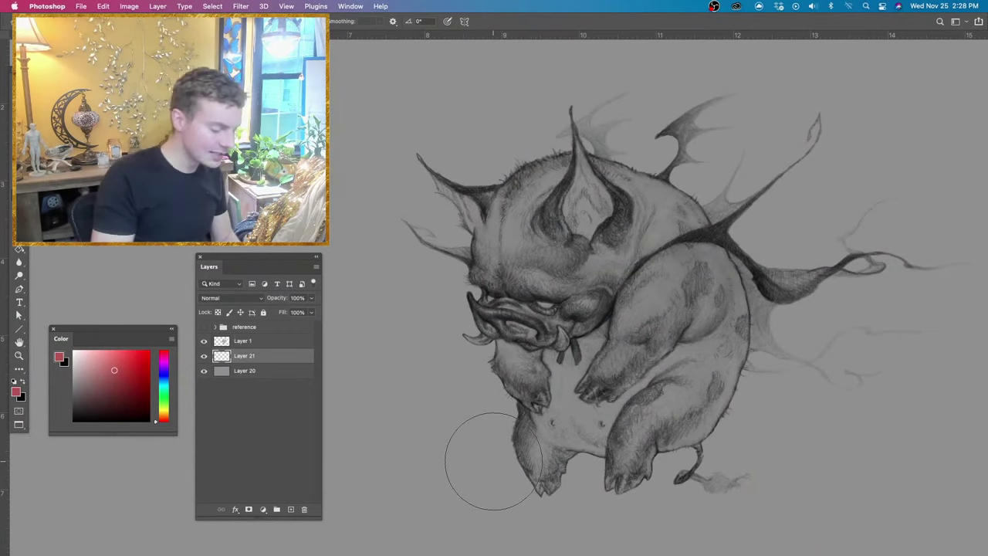
{"action": "left_click_drag", "start_coordinate": [615, 400], "coordinate": [589, 401]}
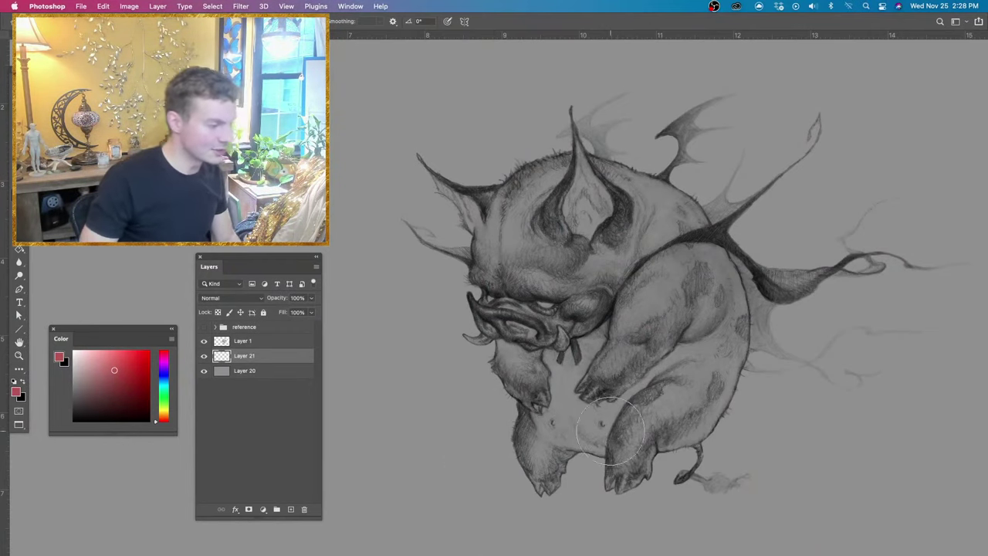
Show the reference group and move the Layers and Color panels clear of the canvas beside the reference images.
{"action": "key", "text": "super+minus"}
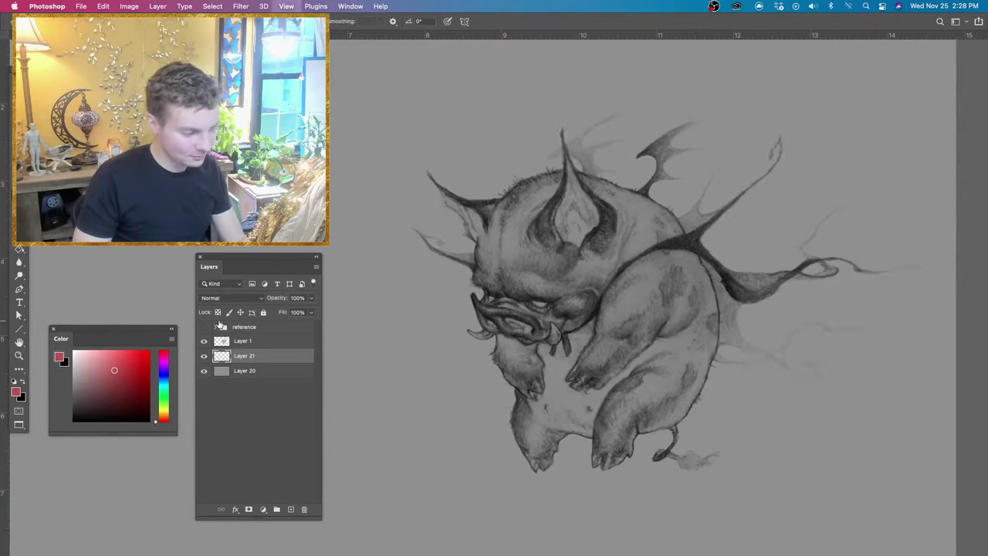
{"action": "mouse_move", "coordinate": [487, 294]}
{"action": "left_mouse_down"}
{"action": "mouse_move", "coordinate": [534, 308]}
{"action": "mouse_move", "coordinate": [633, 286]}
{"action": "mouse_move", "coordinate": [593, 287]}
{"action": "left_mouse_up"}
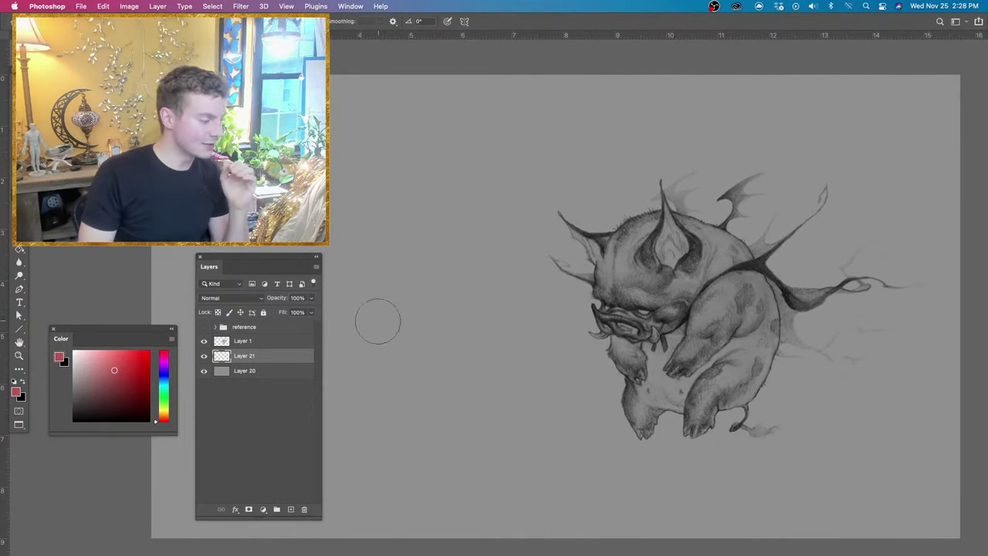
{"action": "left_click", "coordinate": [204, 327]}
{"action": "left_click_drag", "start_coordinate": [257, 257], "coordinate": [92, 389]}
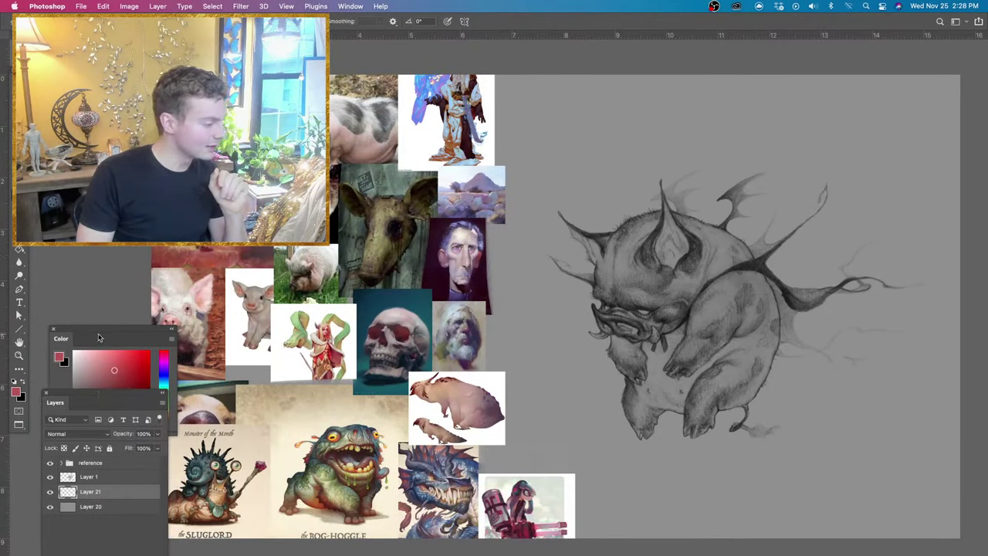
{"action": "left_click_drag", "start_coordinate": [96, 334], "coordinate": [86, 241]}
{"action": "left_click_drag", "start_coordinate": [98, 399], "coordinate": [88, 351]}
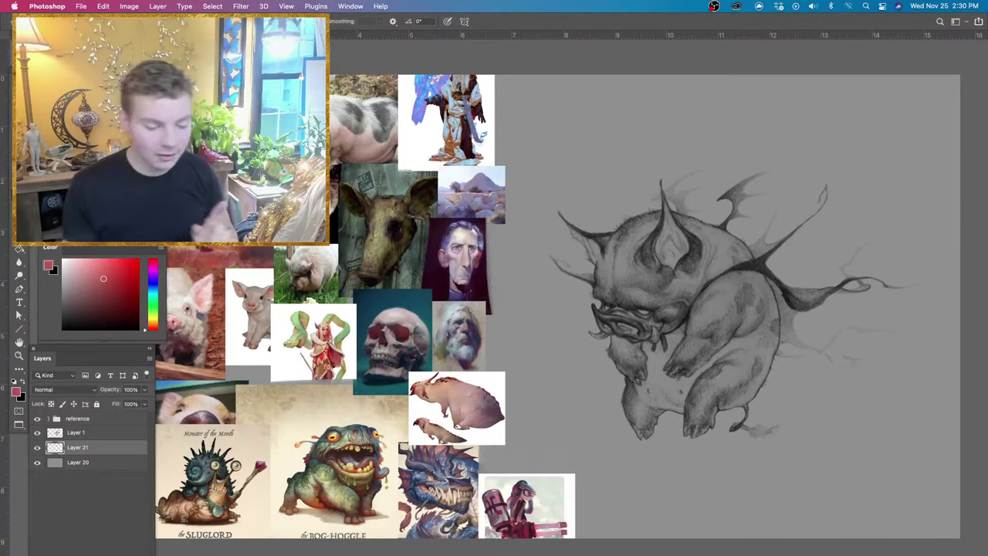
Select the grey background around the creature with the Magic Wand sampling all layers, discarding the first selection and making it again.
{"action": "key", "text": "w"}
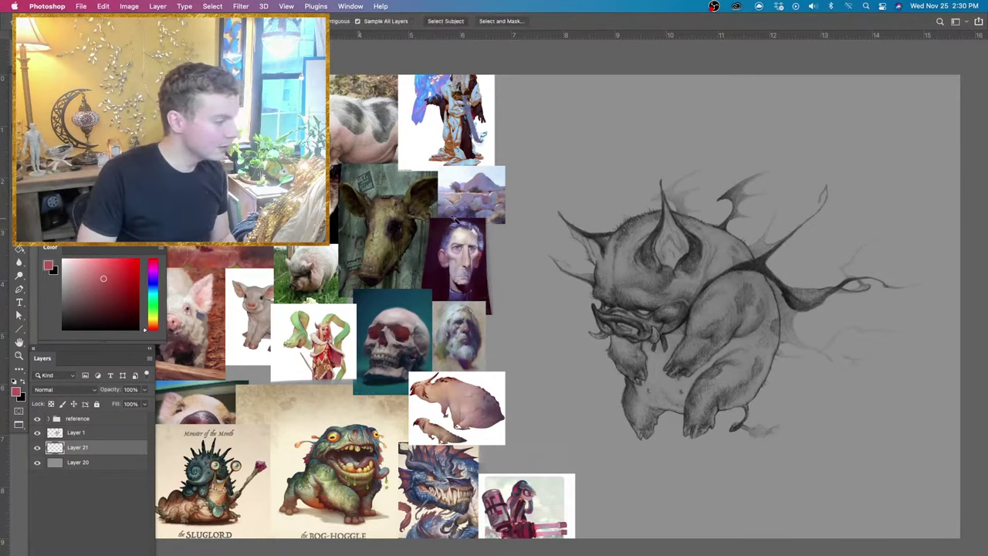
{"action": "left_click", "coordinate": [873, 313]}
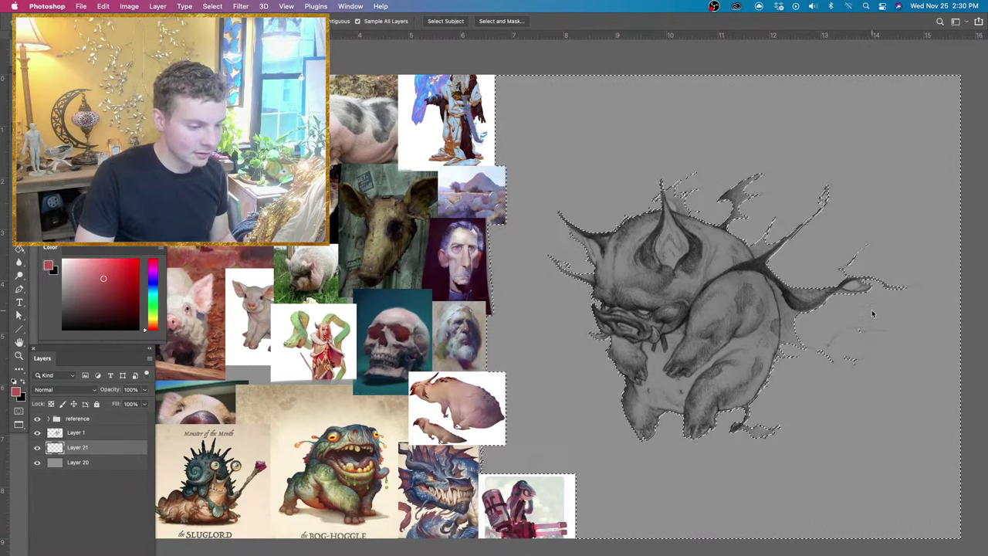
{"action": "key", "text": "ctrl+d"}
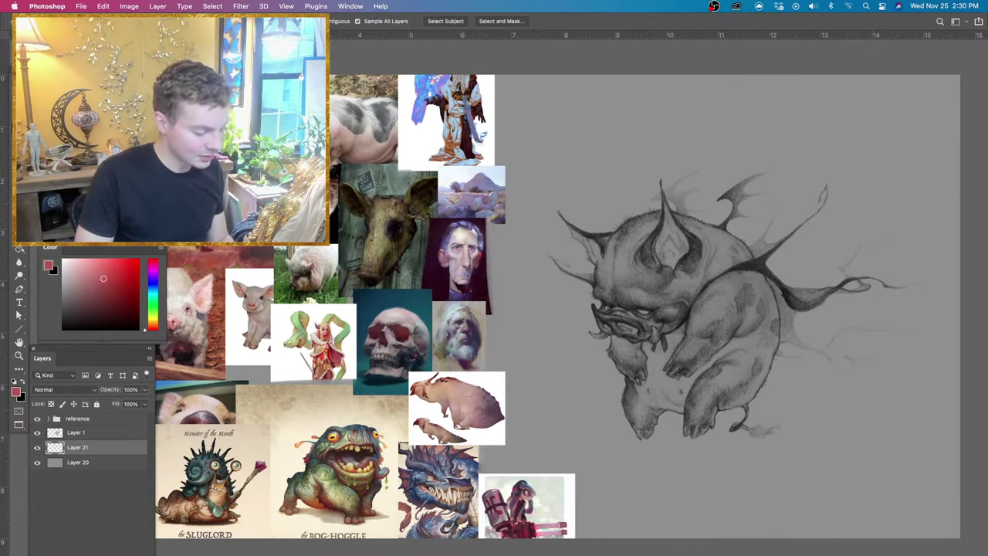
{"action": "left_click", "coordinate": [855, 217]}
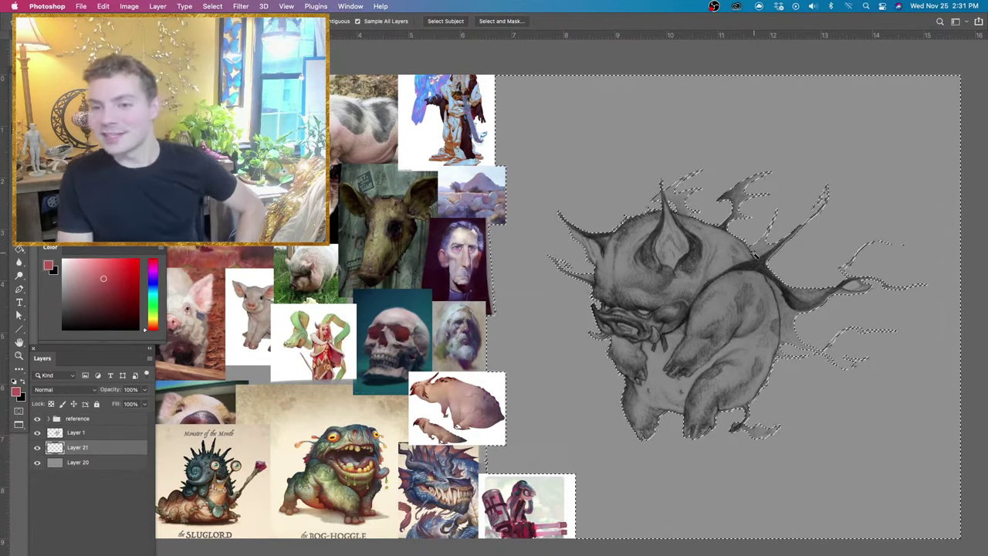
Examine how closely the background selection follows the creature's horns, ears, back and tendrils.
{"action": "left_click_drag", "start_coordinate": [846, 311], "coordinate": [798, 311]}
{"action": "key", "text": "super+plus"}
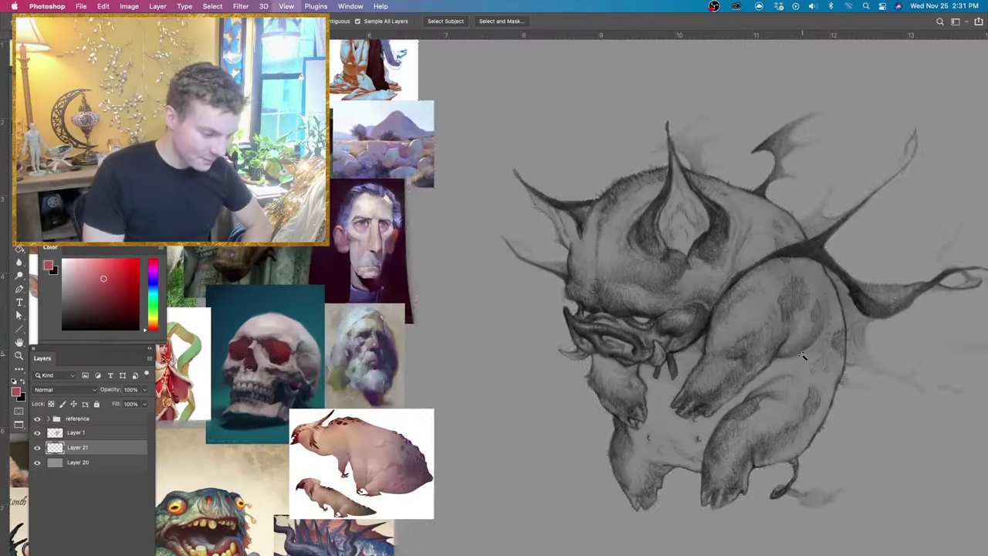
{"action": "left_click_drag", "start_coordinate": [891, 360], "coordinate": [738, 343]}
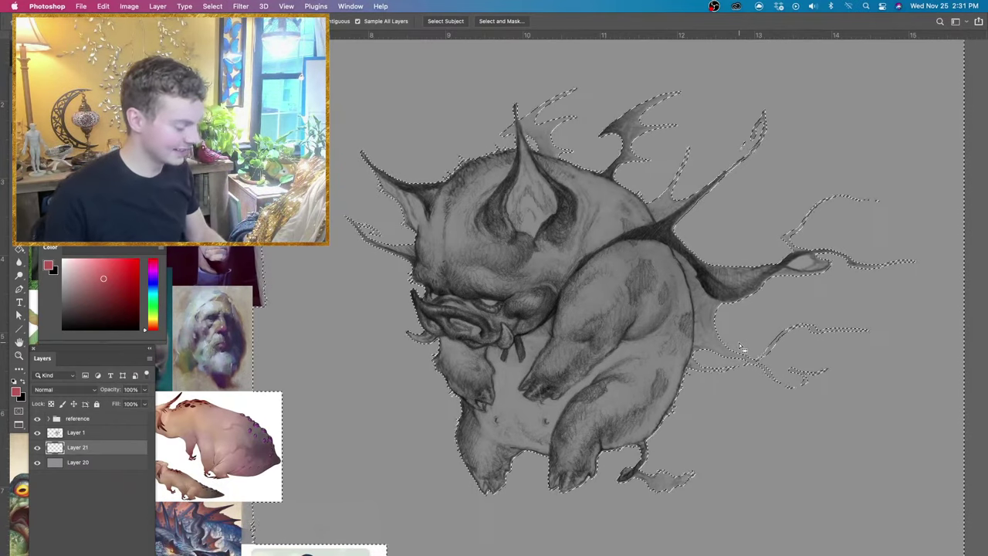
{"action": "scroll", "coordinate": [690, 192], "scroll_direction": "left", "scroll_amount": 5}
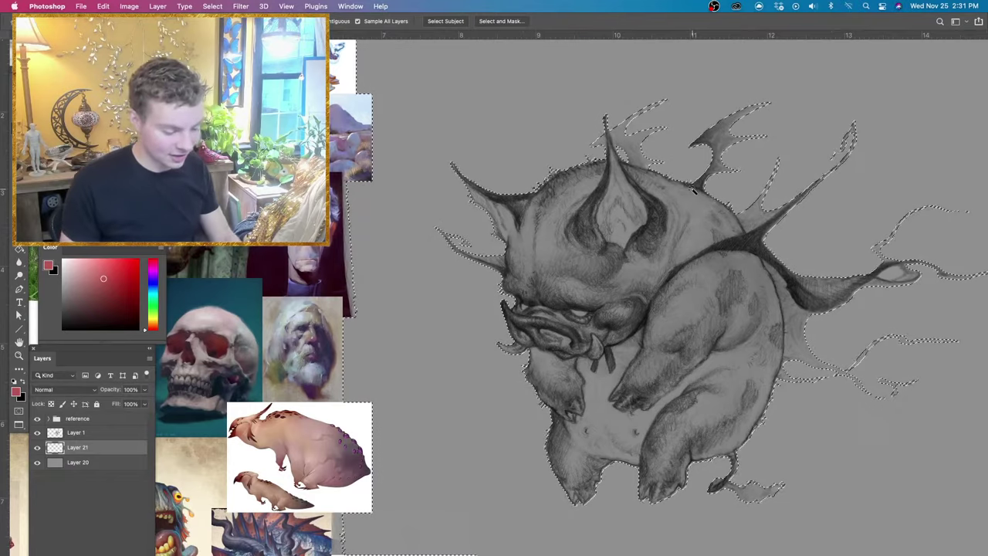
{"action": "key", "text": "super+minus"}
{"action": "left_click_drag", "start_coordinate": [475, 205], "coordinate": [551, 203]}
{"action": "key", "text": "ctrl+shift+d"}
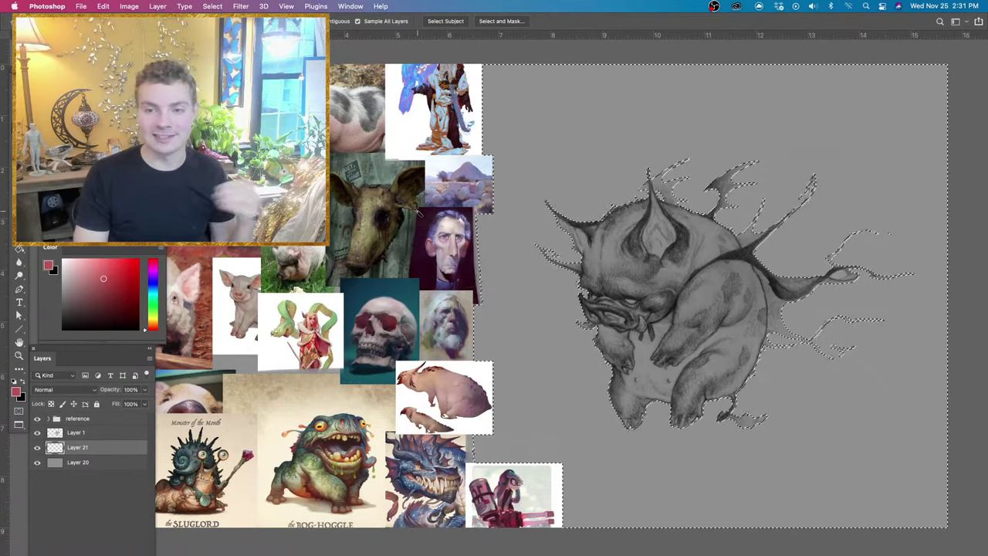
{"action": "left_click_drag", "start_coordinate": [627, 275], "coordinate": [658, 282]}
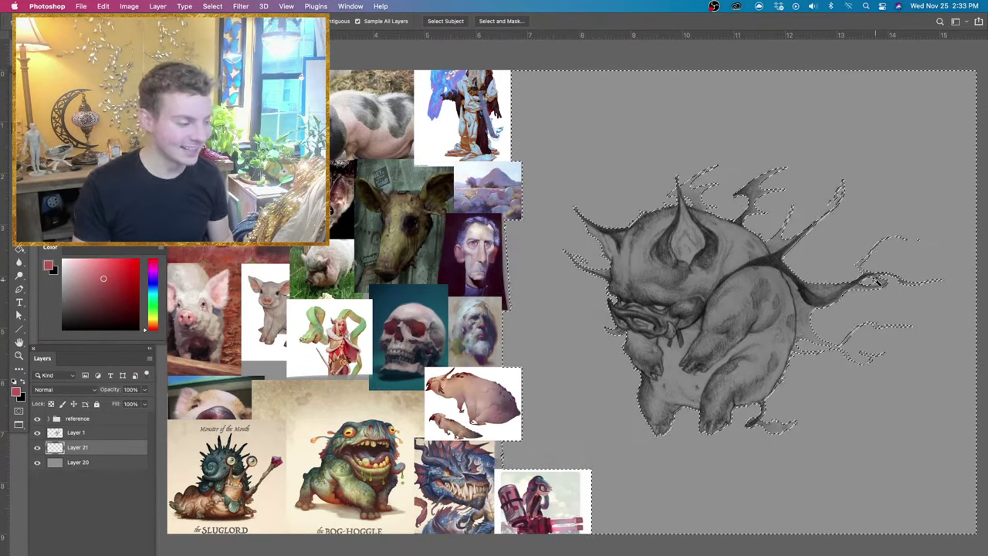
Inspect the selection edge up close along the thin wing tendrils and the tail behind the creature.
{"action": "key", "text": "b"}
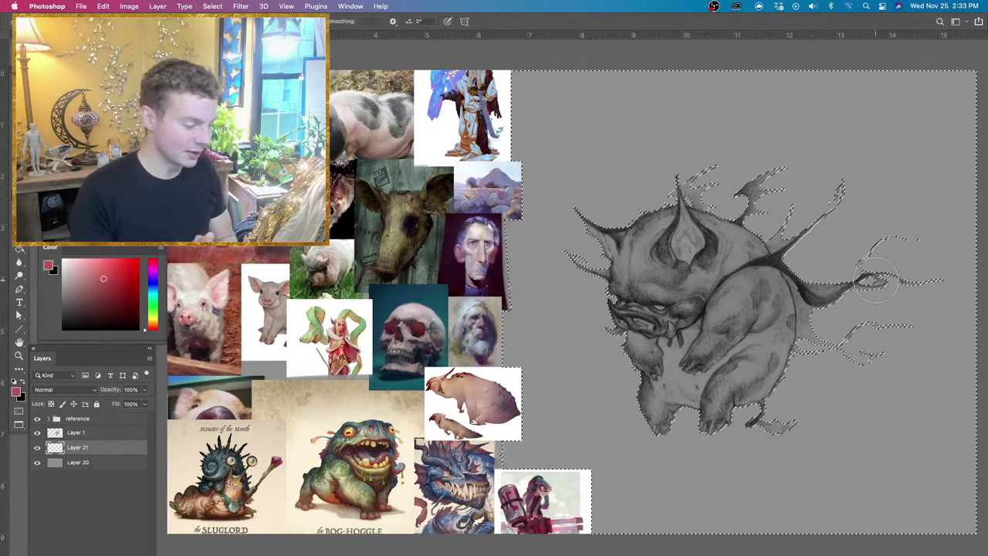
{"action": "scroll", "coordinate": [821, 406], "scroll_direction": "down", "scroll_amount": 1}
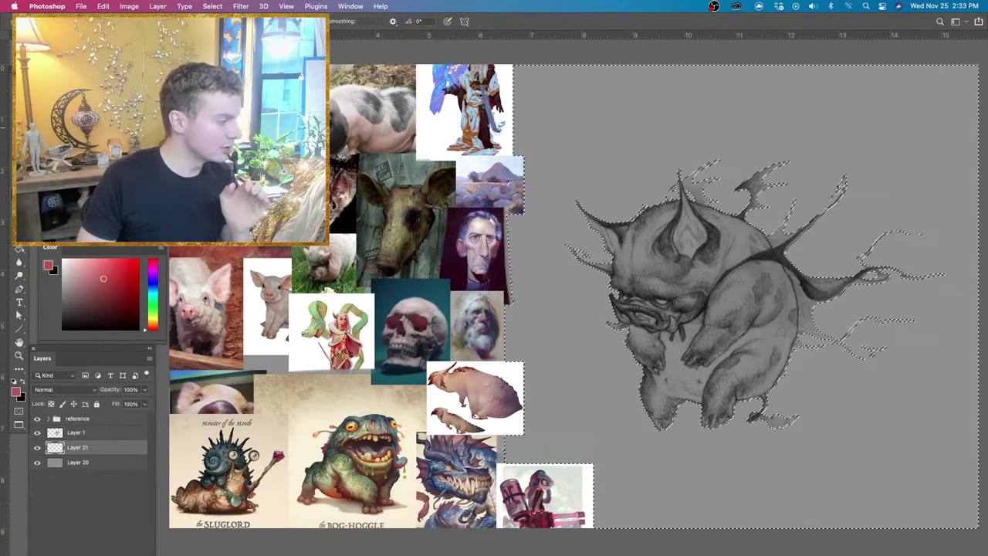
{"action": "key", "text": "w"}
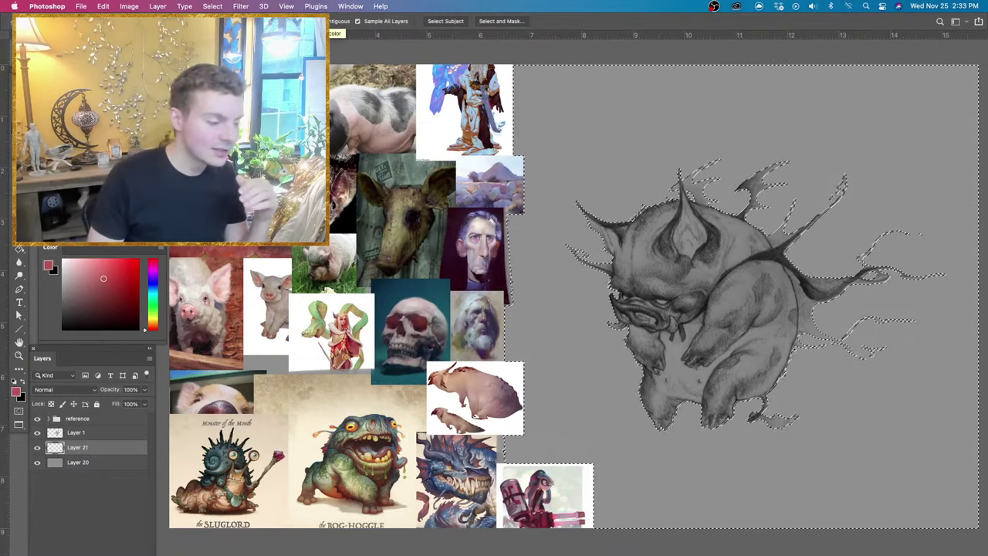
{"action": "key", "text": "super+plus"}
{"action": "key", "text": "super+plus"}
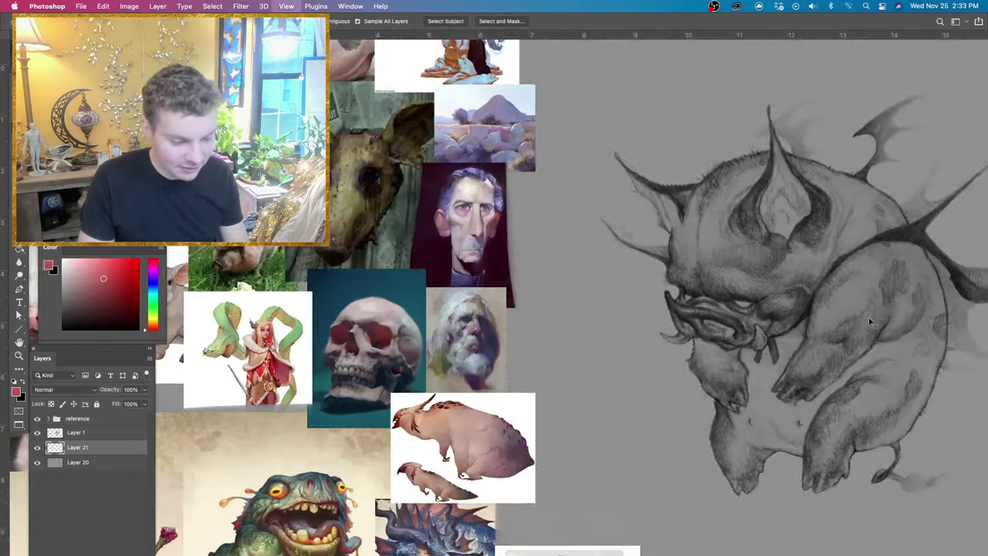
{"action": "left_click_drag", "start_coordinate": [921, 341], "coordinate": [478, 254]}
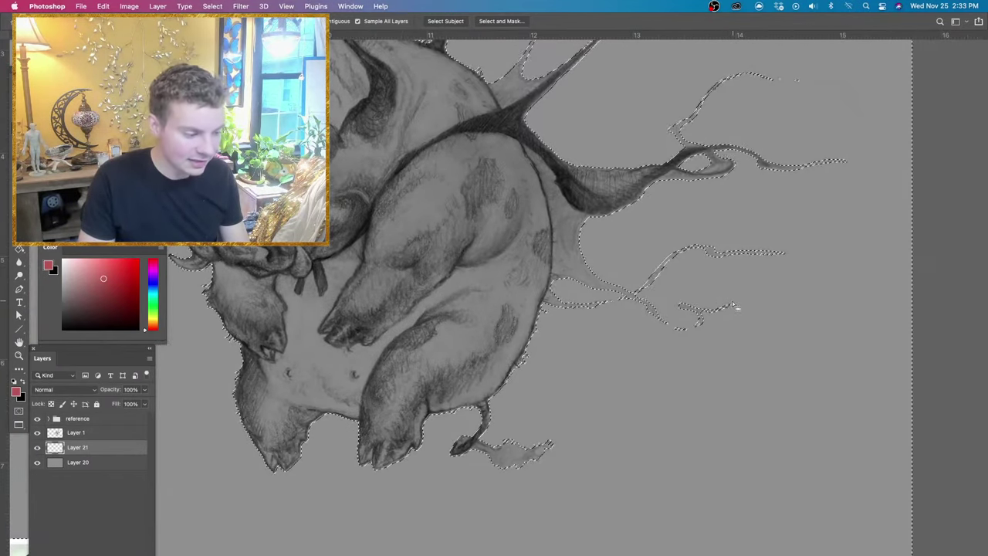
{"action": "key", "text": "super+equal"}
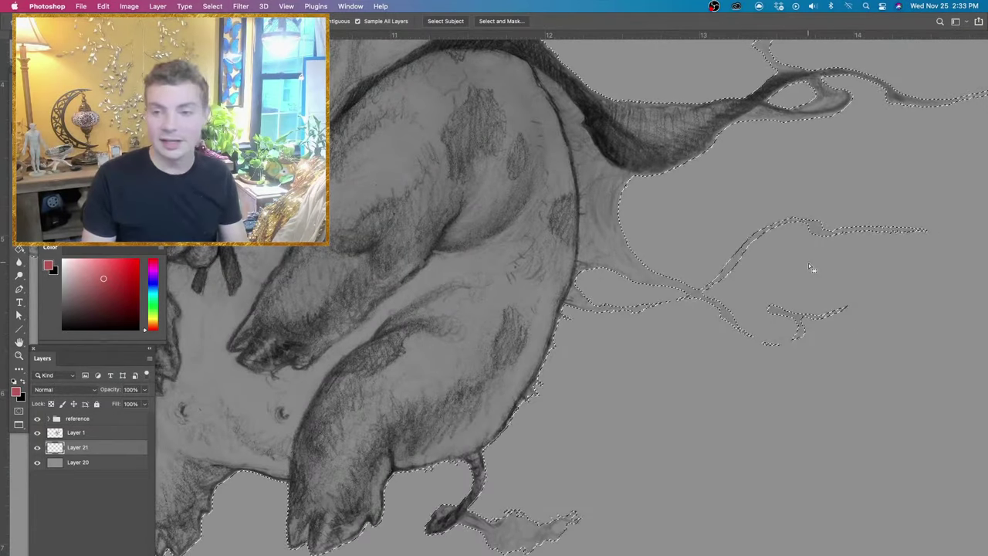
{"action": "key", "text": "super+minus"}
{"action": "key", "text": "super+minus"}
{"action": "left_click_drag", "start_coordinate": [506, 169], "coordinate": [728, 247]}
{"action": "key", "text": "super+minus"}
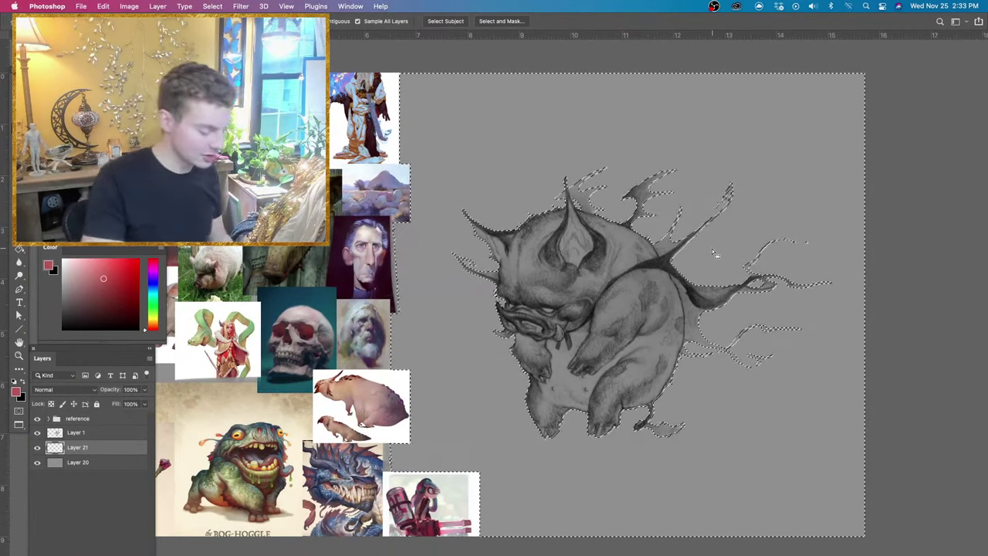
Sample a dark violet from the reference portraits, try brushing it beside the creature's back on Layer 21, and undo the strokes.
{"action": "key", "text": "b"}
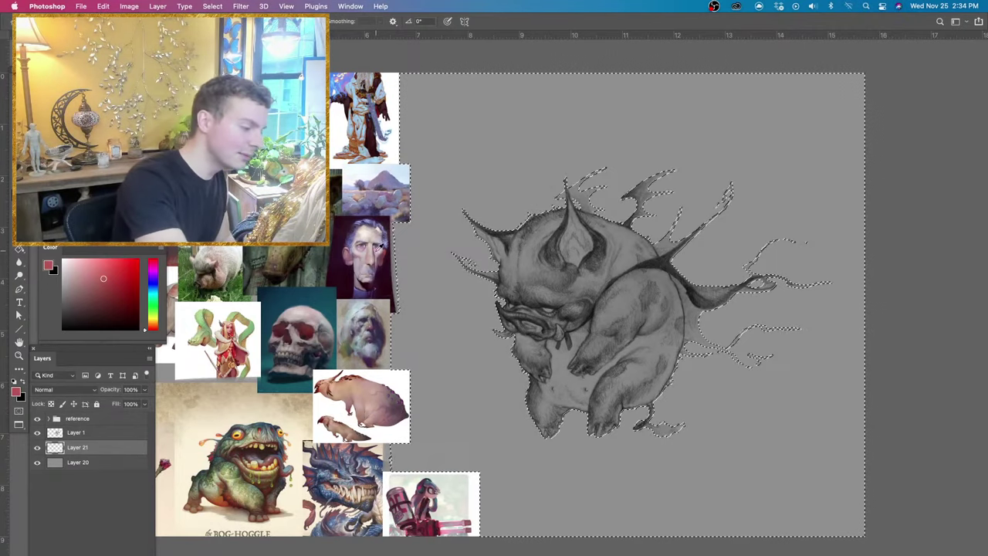
{"action": "left_click", "coordinate": [378, 266], "text": "alt"}
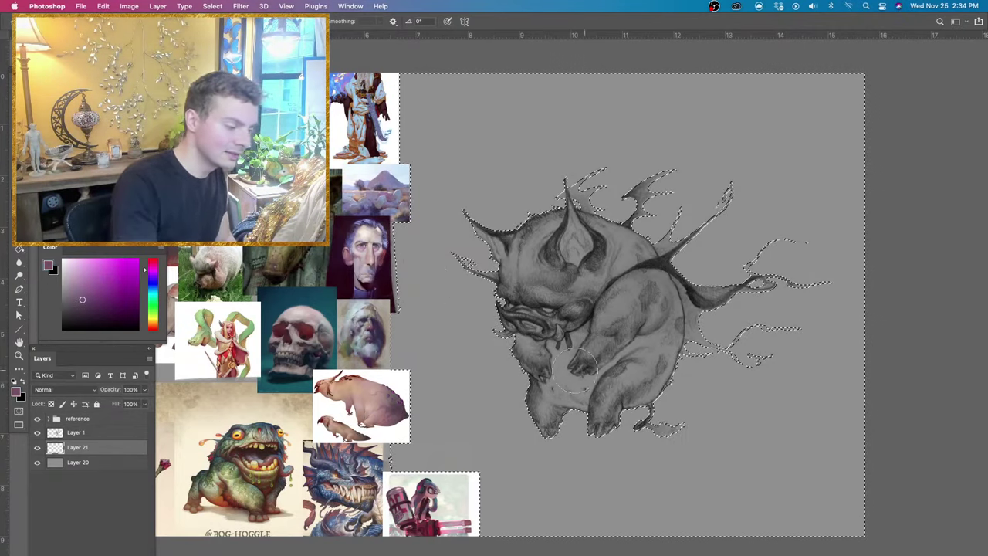
{"action": "left_click", "coordinate": [377, 328], "text": "alt"}
{"action": "left_click_drag", "start_coordinate": [645, 348], "coordinate": [695, 352]}
{"action": "left_click_drag", "start_coordinate": [679, 385], "coordinate": [699, 328]}
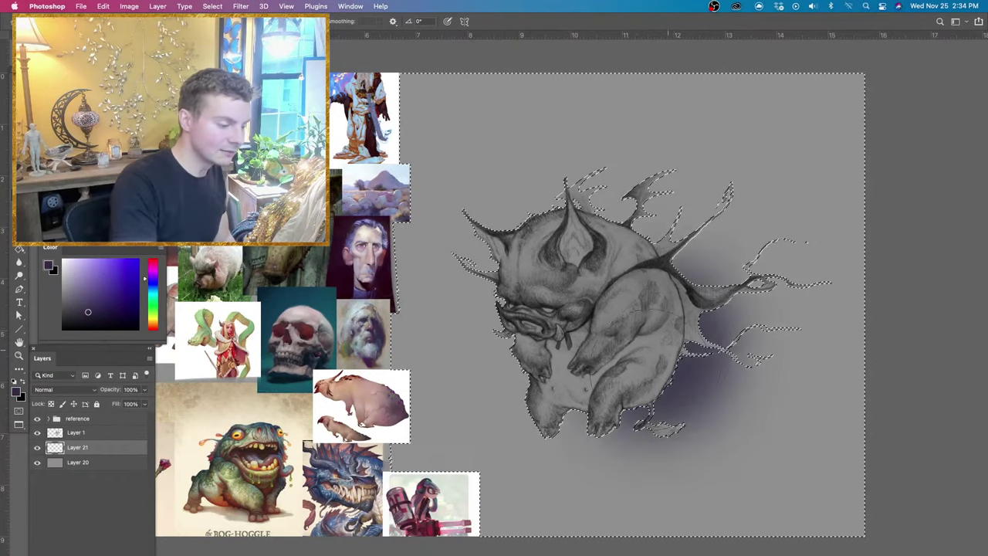
{"action": "key", "text": "super+z"}
{"action": "key", "text": "super+z"}
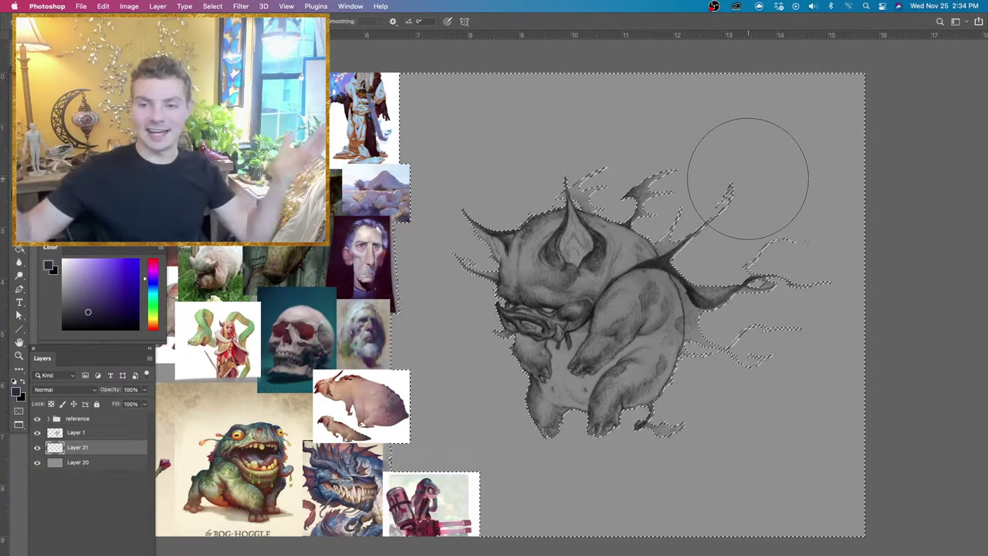
Invert the selection to cover the creature, try a dark violet coat over it on Layer 21, and clear that paint.
{"action": "left_click", "coordinate": [212, 6]}
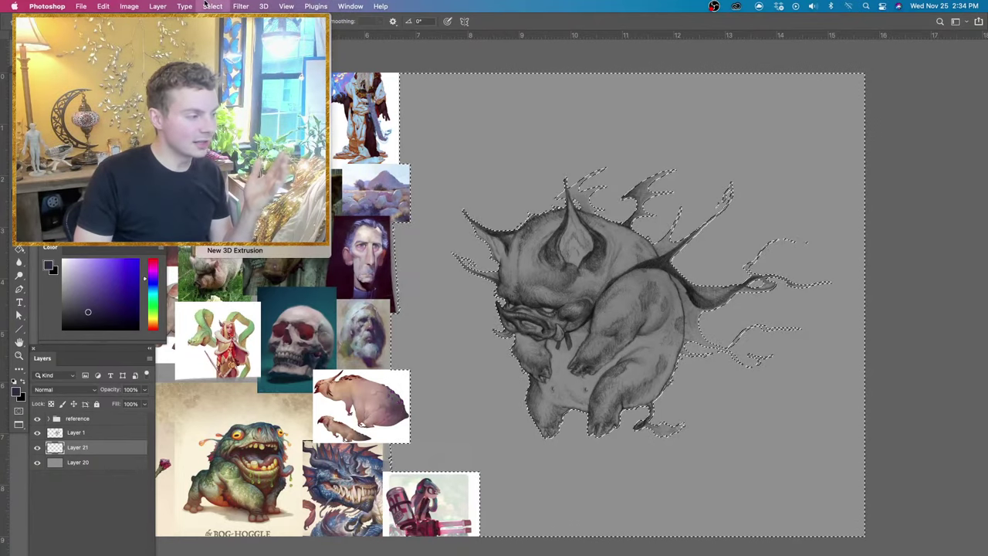
{"action": "left_click", "coordinate": [238, 54]}
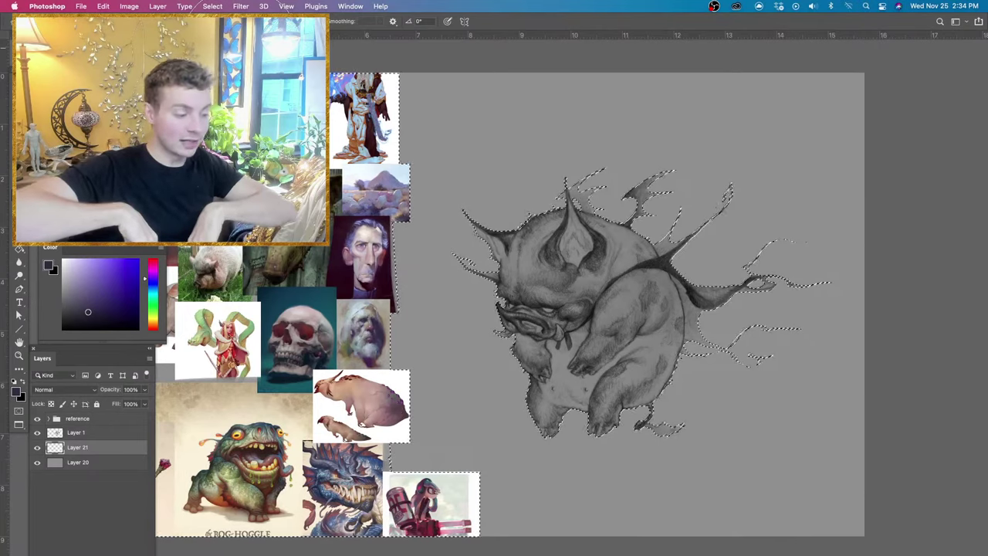
{"action": "left_click_drag", "start_coordinate": [696, 377], "coordinate": [691, 350]}
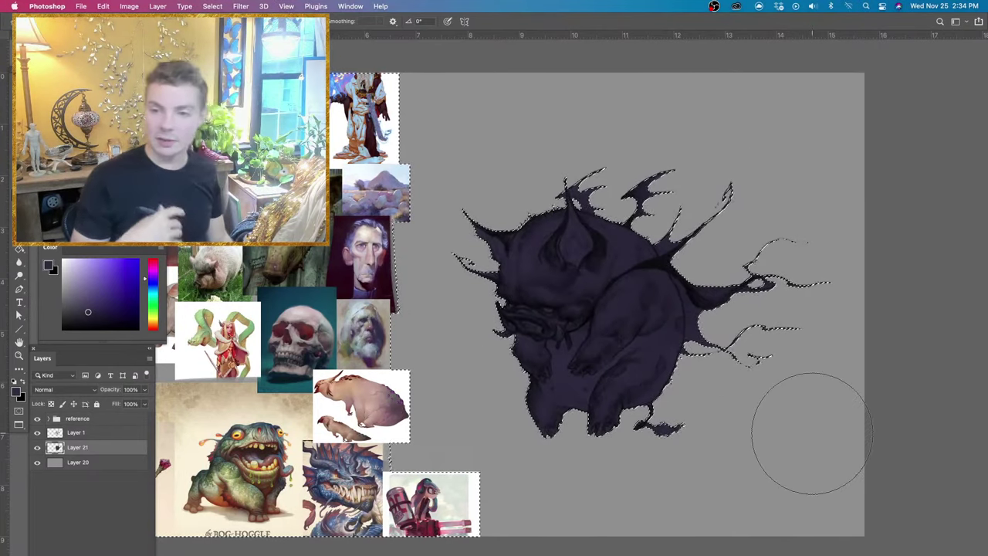
{"action": "key", "text": "Delete"}
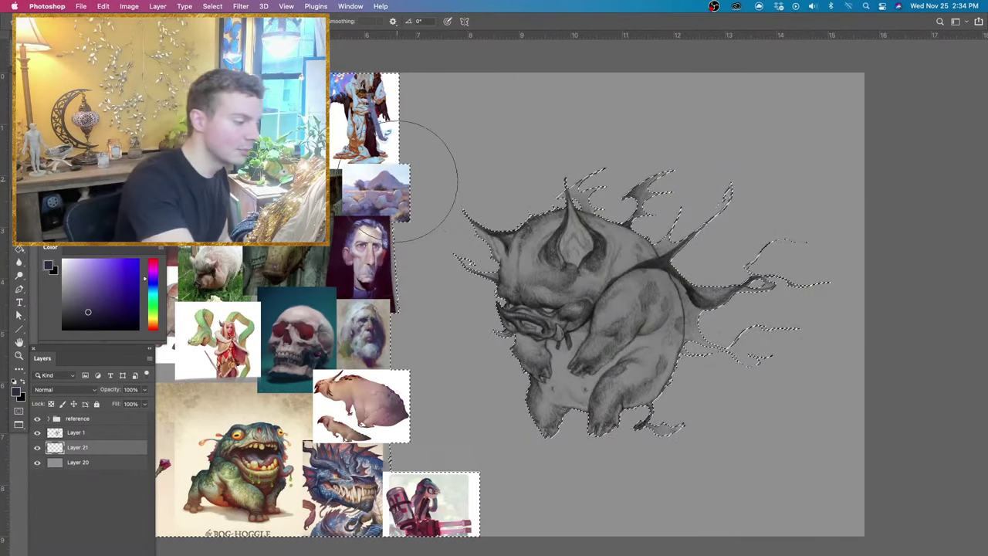
Sample a muted violet from the winged figure reference, brush it over the creature on Layer 21, and shade its body with a darker violet.
{"action": "left_click", "coordinate": [379, 133], "text": "alt"}
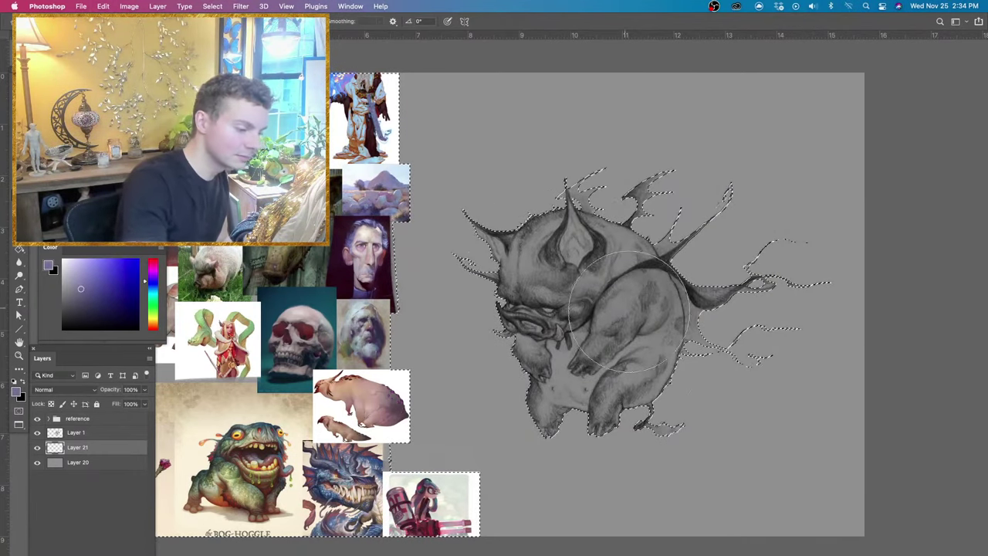
{"action": "left_click_drag", "start_coordinate": [664, 309], "coordinate": [689, 379]}
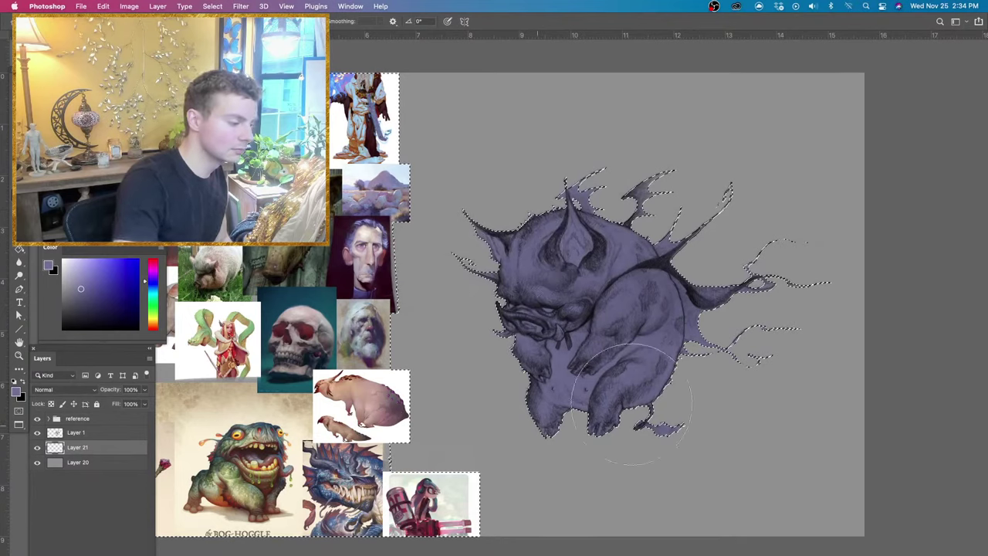
{"action": "left_click", "coordinate": [81, 301]}
{"action": "left_click_drag", "start_coordinate": [633, 371], "coordinate": [670, 309]}
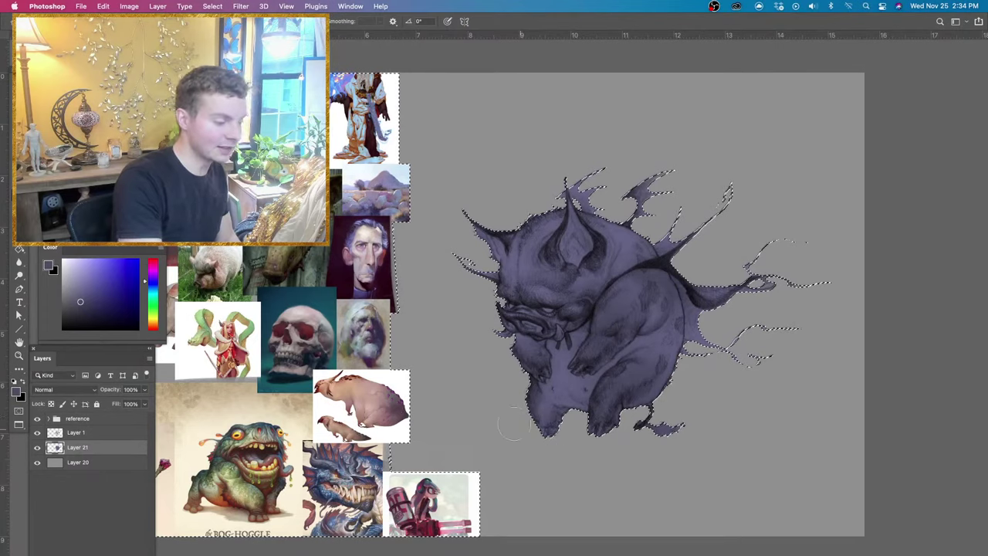
Brush a reddish mauve from the bearded portrait over the creature's face and limbs, and a pale pink from the gaunt portrait over its forehead and back.
{"action": "left_click", "coordinate": [376, 324], "text": "alt"}
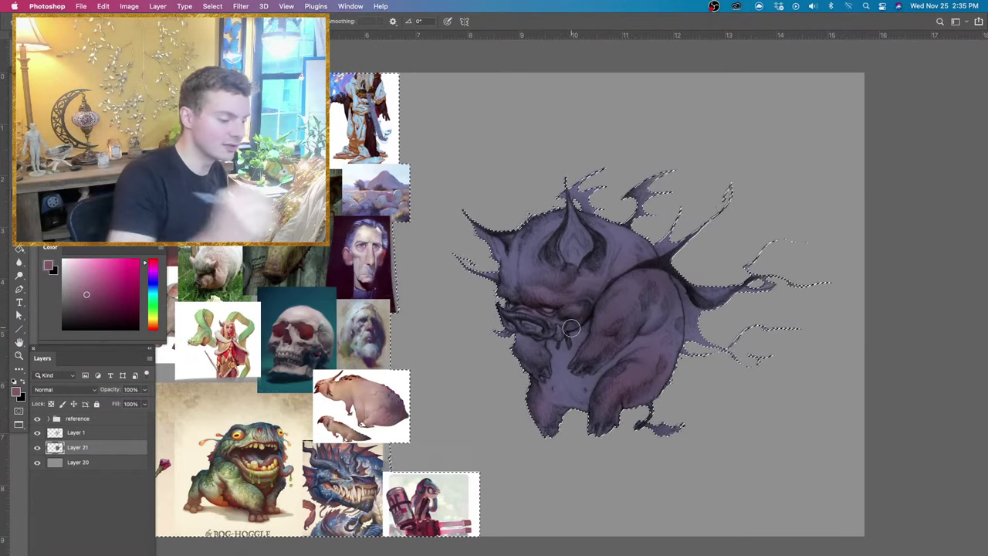
{"action": "left_click_drag", "start_coordinate": [571, 328], "coordinate": [606, 302]}
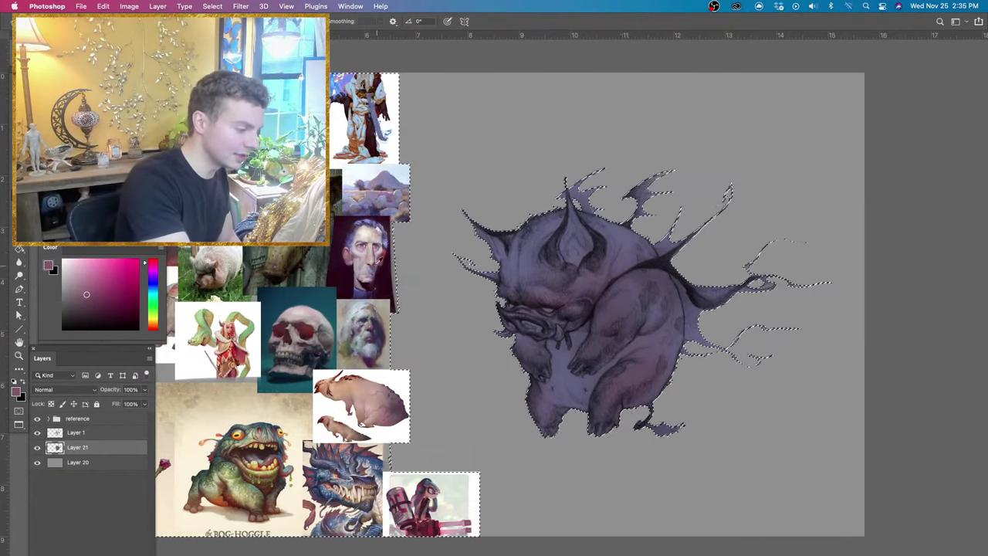
{"action": "left_click", "coordinate": [372, 259], "text": "alt"}
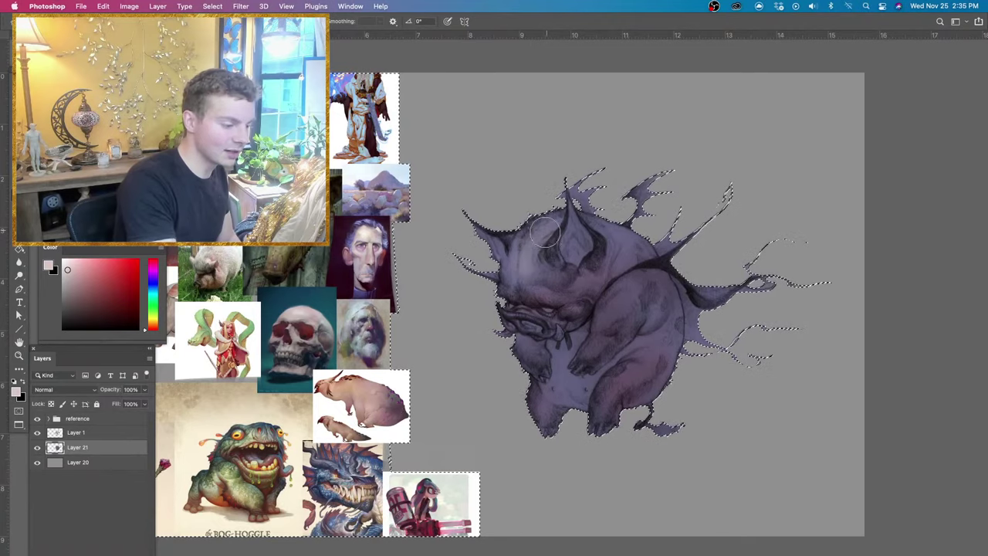
{"action": "mouse_move", "coordinate": [545, 231]}
{"action": "left_mouse_down"}
{"action": "mouse_move", "coordinate": [542, 275]}
{"action": "mouse_move", "coordinate": [525, 293]}
{"action": "left_mouse_up"}
{"action": "left_click_drag", "start_coordinate": [609, 262], "coordinate": [622, 253]}
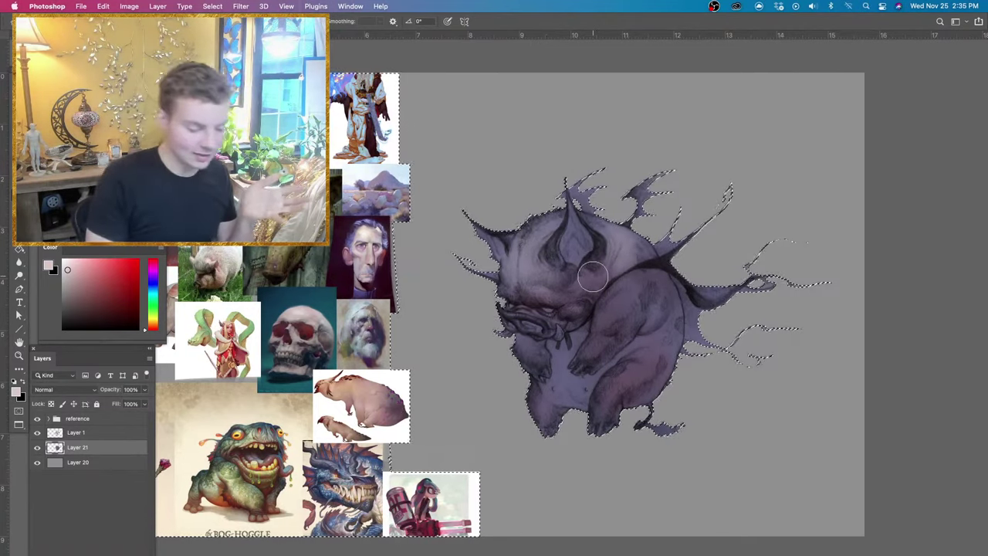
Lighten the creature's chest and belly with the pale pink on Layer 21.
{"action": "key", "text": "super+="}
{"action": "key", "text": "super+-"}
{"action": "key", "text": "super+d"}
{"action": "left_click_drag", "start_coordinate": [683, 440], "coordinate": [719, 430]}
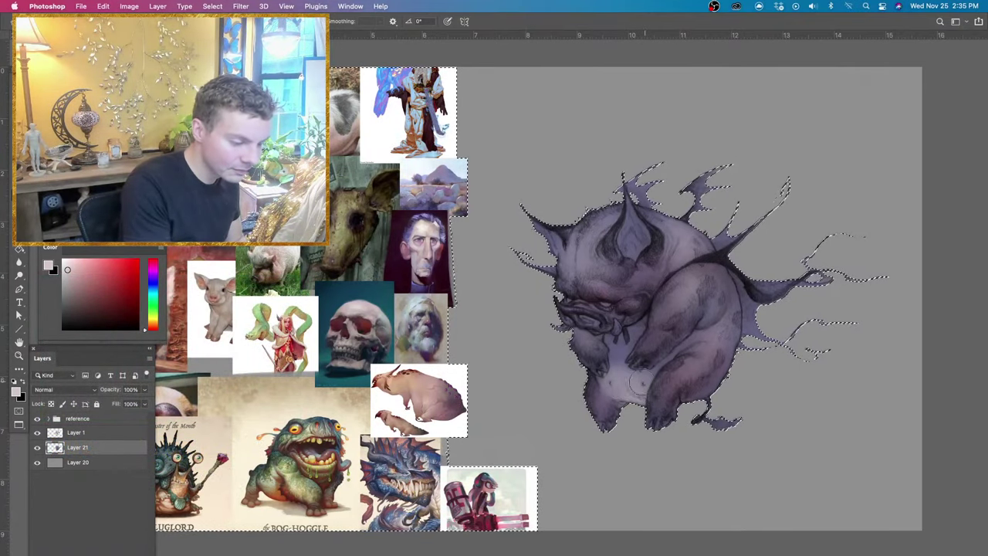
{"action": "mouse_move", "coordinate": [627, 351]}
{"action": "left_mouse_down"}
{"action": "mouse_move", "coordinate": [613, 345]}
{"action": "mouse_move", "coordinate": [624, 343]}
{"action": "left_mouse_up"}
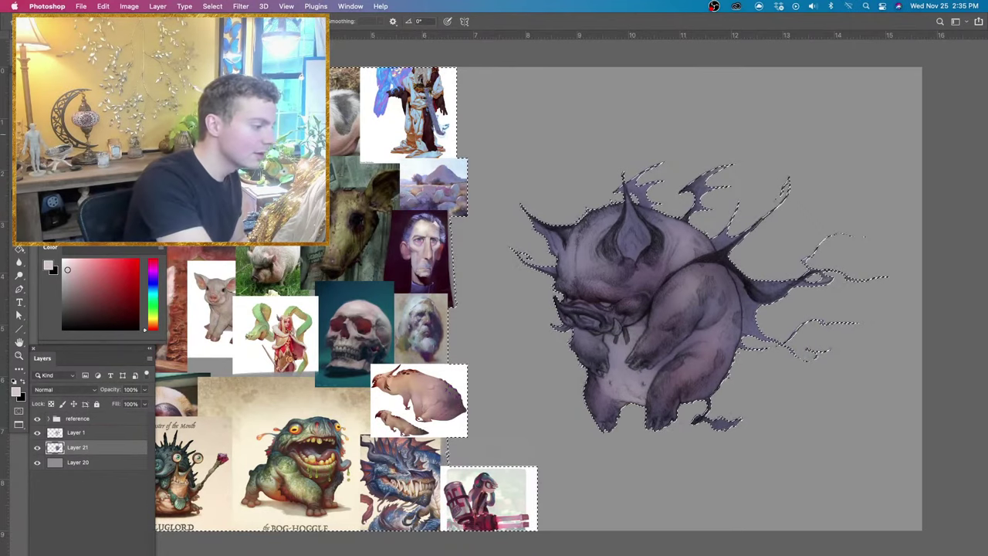
Sample a dusty pink from the pig references and warm the creature's belly, brow, cheek and the gap above its thigh.
{"action": "left_click", "coordinate": [357, 153], "text": "alt"}
{"action": "left_click_drag", "start_coordinate": [661, 377], "coordinate": [647, 376]}
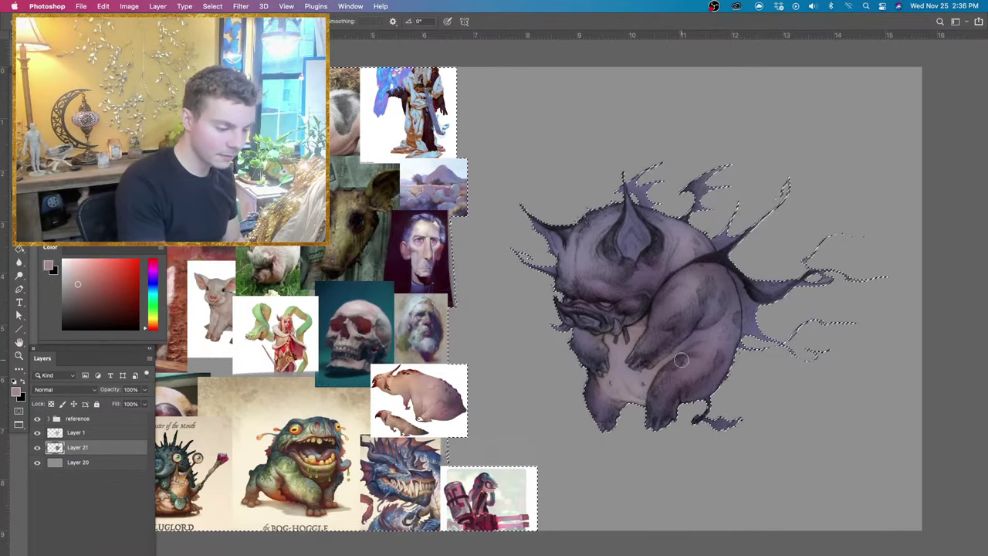
{"action": "left_click_drag", "start_coordinate": [681, 360], "coordinate": [675, 359]}
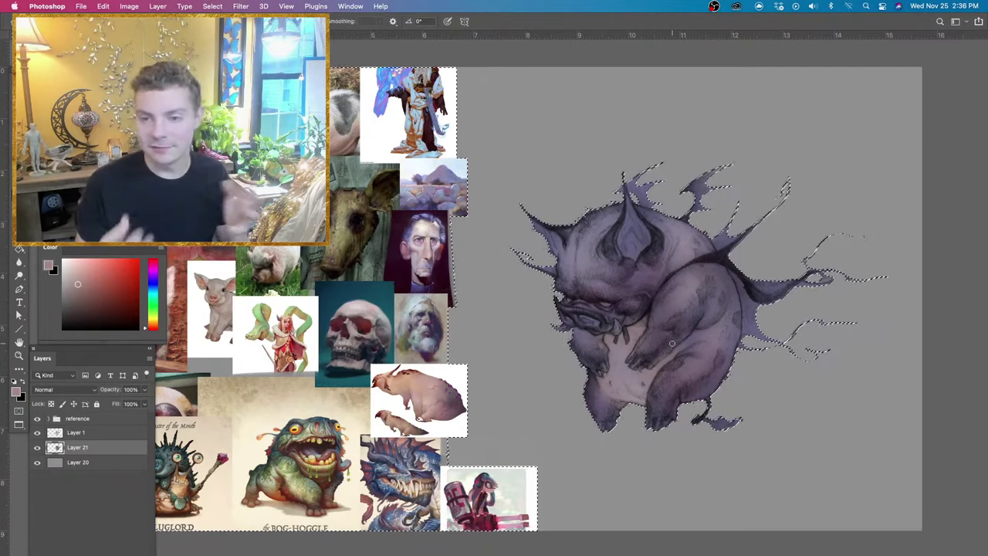
{"action": "scroll", "coordinate": [672, 343], "scroll_direction": "up", "scroll_amount": 2}
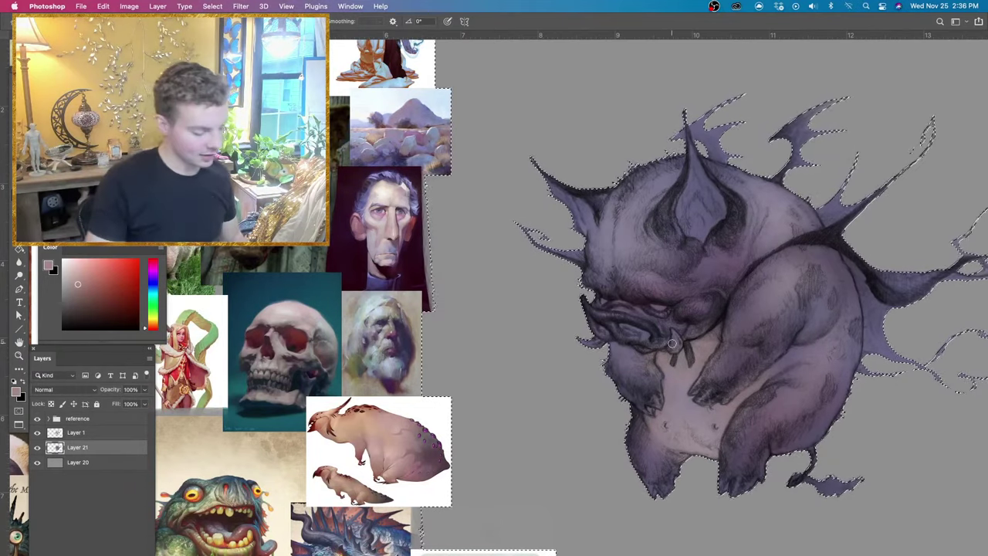
{"action": "left_click_drag", "start_coordinate": [746, 399], "coordinate": [747, 402]}
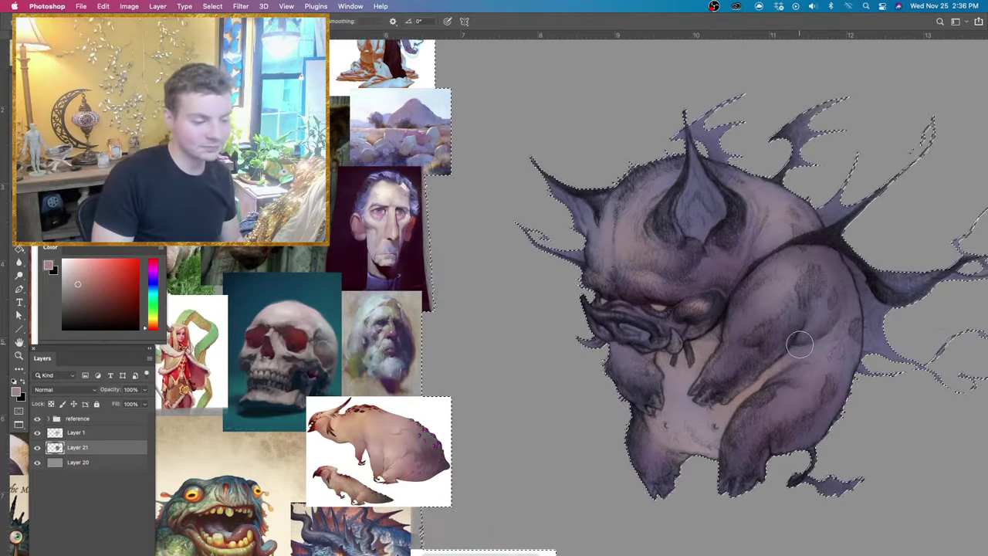
Sample a neutral grey from the gaunt portrait, brush it over the creature's arm and forearm, and compare the last stroke by undoing and redoing it.
{"action": "key", "text": "super+minus"}
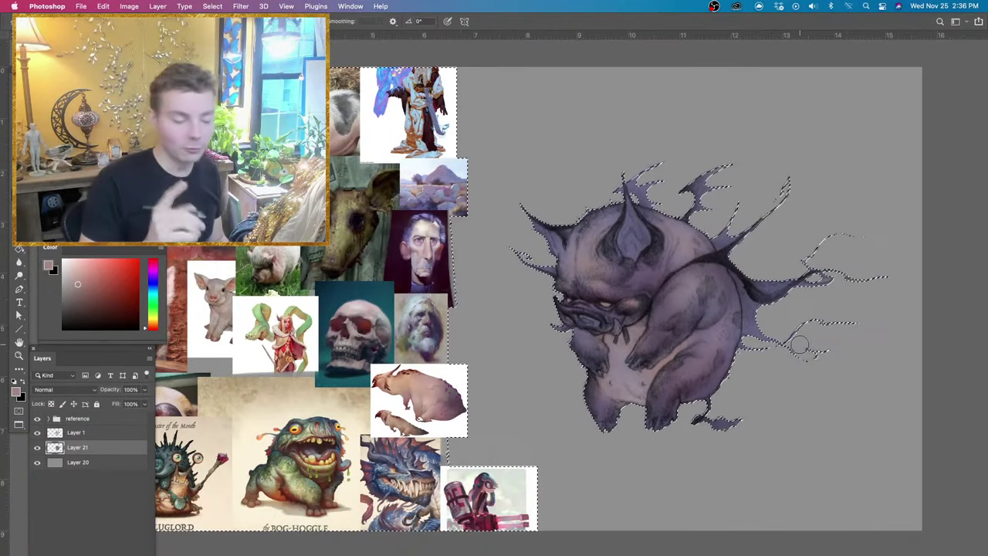
{"action": "left_click", "coordinate": [429, 255], "text": "alt"}
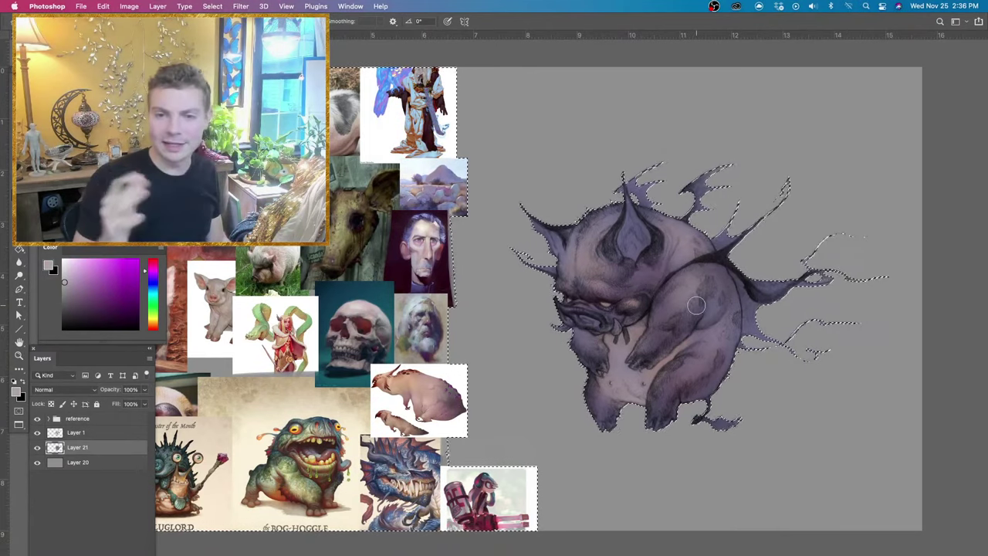
{"action": "left_click_drag", "start_coordinate": [669, 339], "coordinate": [656, 337]}
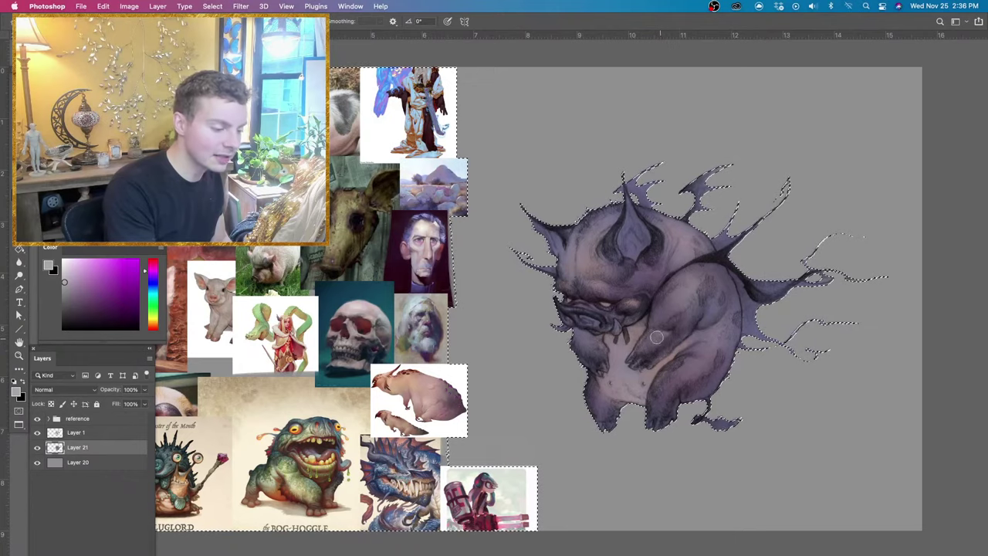
{"action": "left_click_drag", "start_coordinate": [673, 248], "coordinate": [673, 251], "text": "ctrl+alt"}
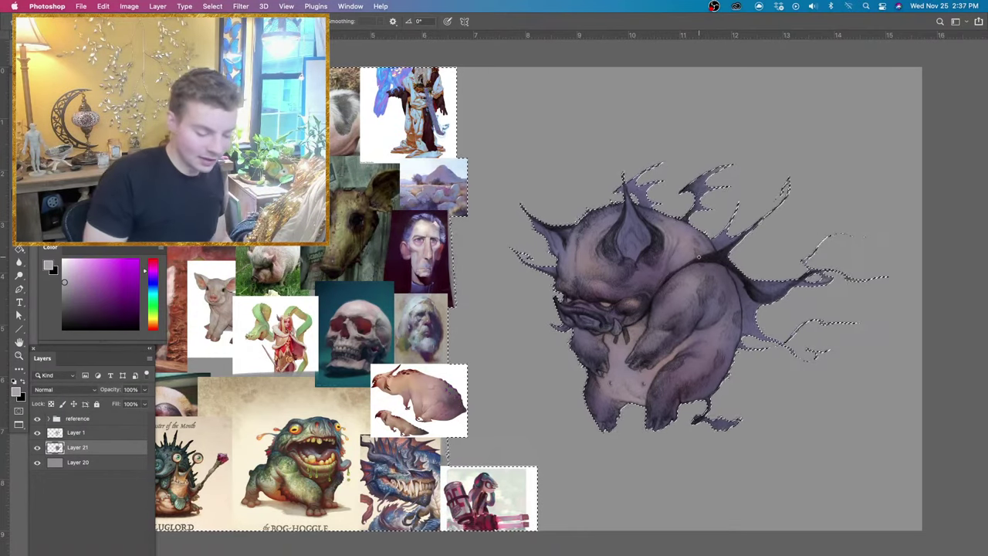
{"action": "key", "text": "super+plus"}
{"action": "key", "text": "super+shift+d"}
{"action": "key", "text": "super+equal"}
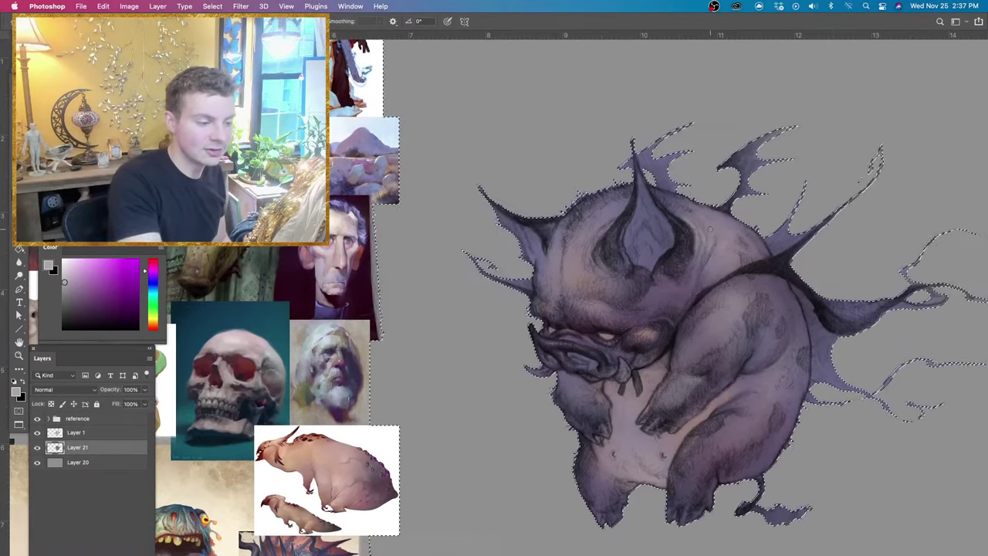
{"action": "key", "text": "super+z"}
{"action": "key", "text": "super+shift+z"}
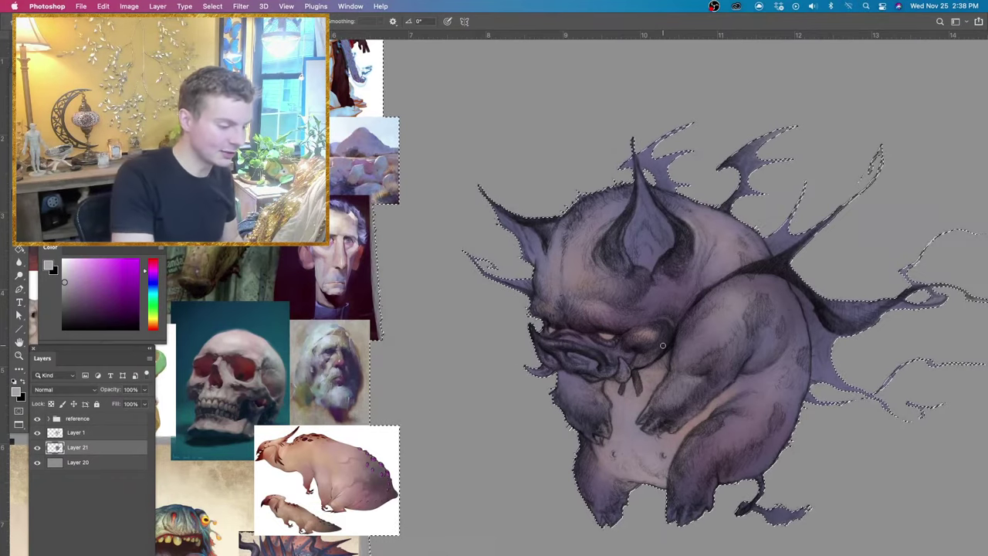
Sample a dark violet from the gaunt portrait and deepen the shadows at the creature's wing base and around its muzzle.
{"action": "left_click", "coordinate": [360, 238], "text": "alt"}
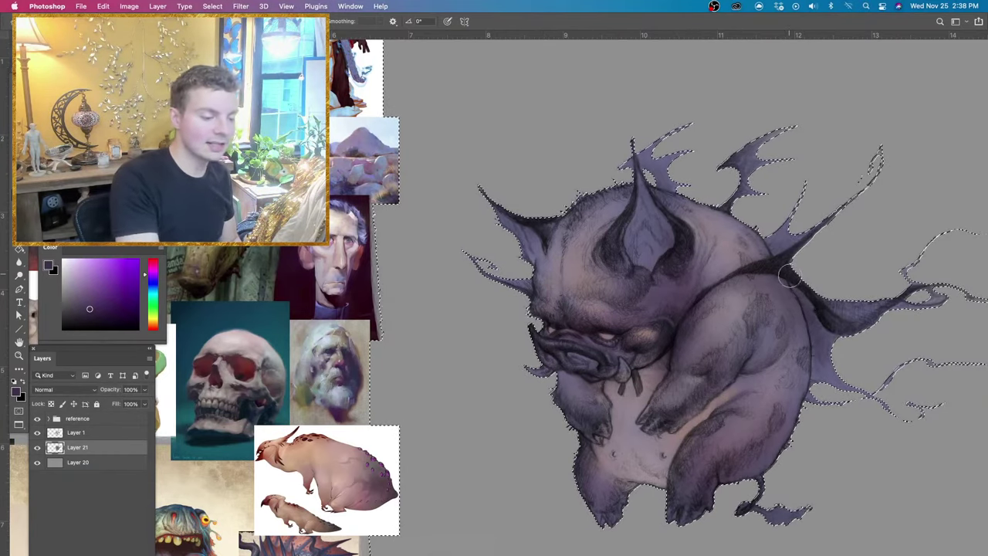
{"action": "key", "text": "super+minus"}
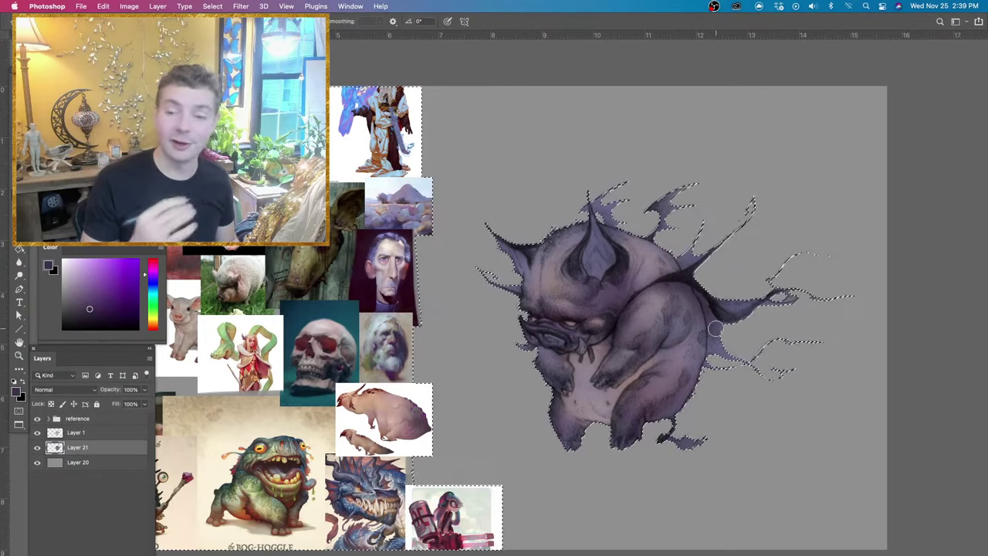
{"action": "left_click_drag", "start_coordinate": [625, 344], "coordinate": [614, 344], "text": "ctrl+alt"}
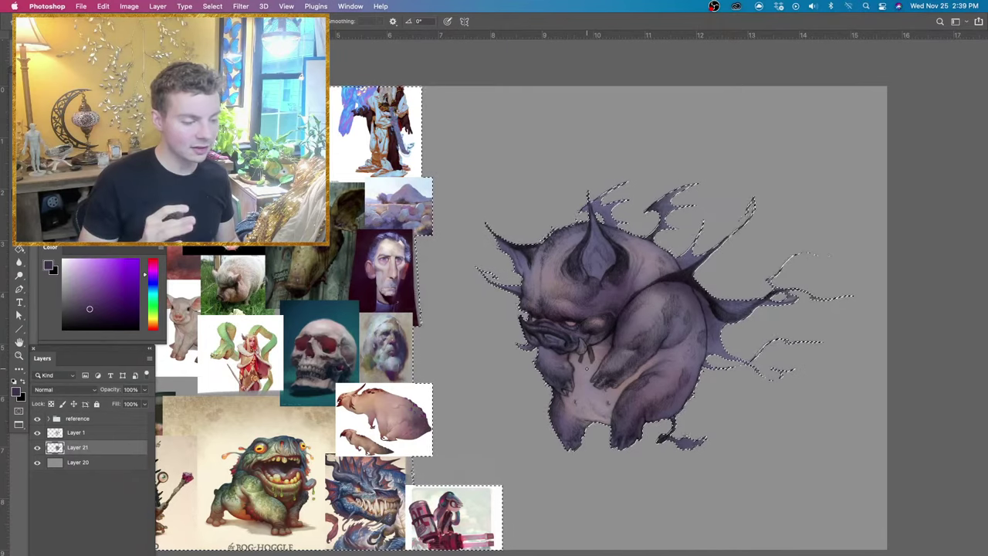
{"action": "scroll", "coordinate": [587, 368], "scroll_direction": "up", "scroll_amount": 5}
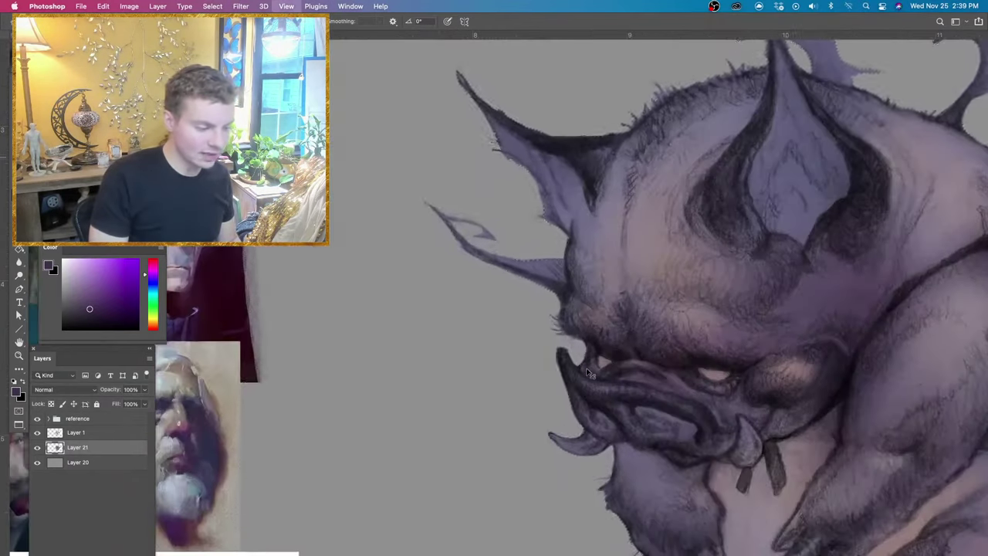
{"action": "scroll", "coordinate": [586, 367], "scroll_direction": "up", "scroll_amount": 5}
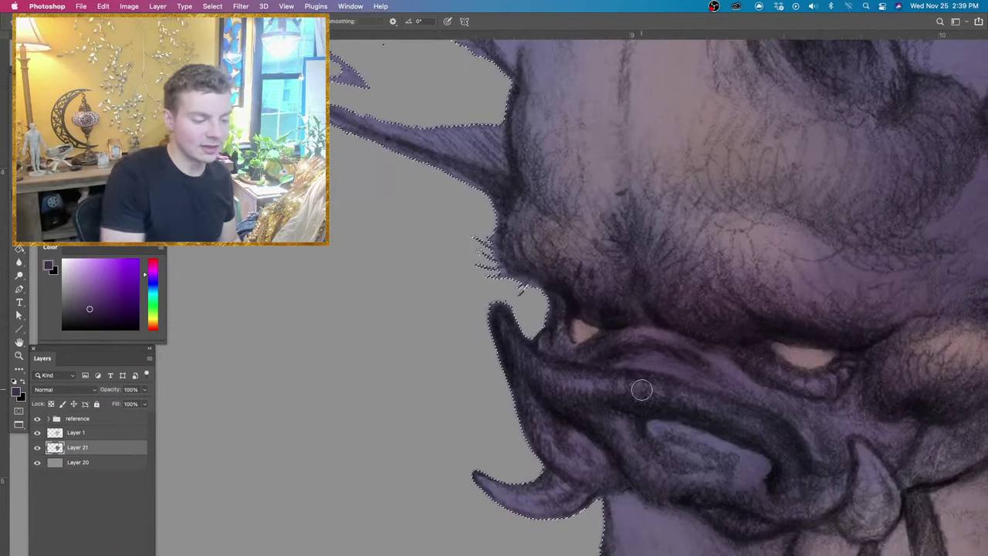
{"action": "scroll", "coordinate": [641, 390], "scroll_direction": "down", "scroll_amount": 8}
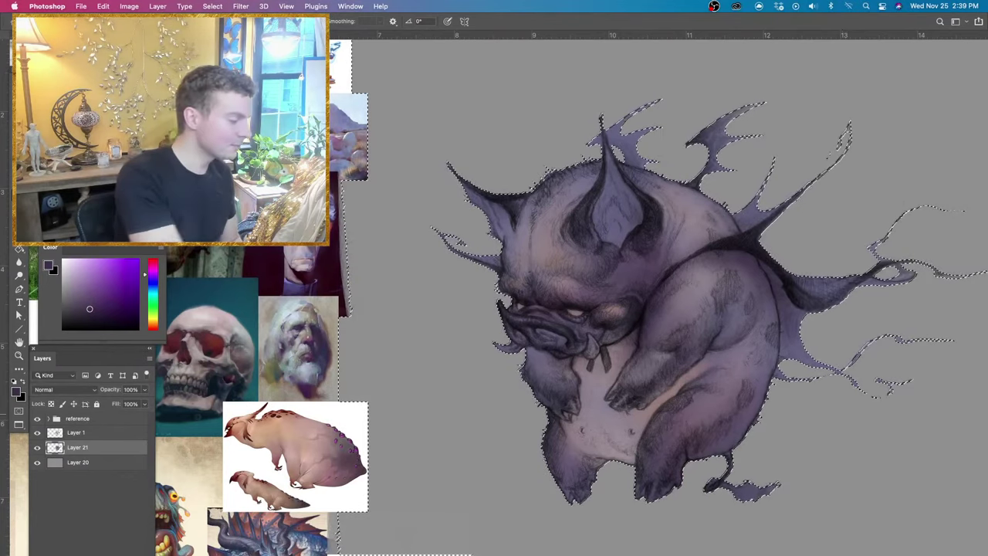
Add a layer mask to Layer 21 from the creature selection and make the layer's paint active for editing.
{"action": "left_click_drag", "start_coordinate": [107, 354], "coordinate": [333, 246]}
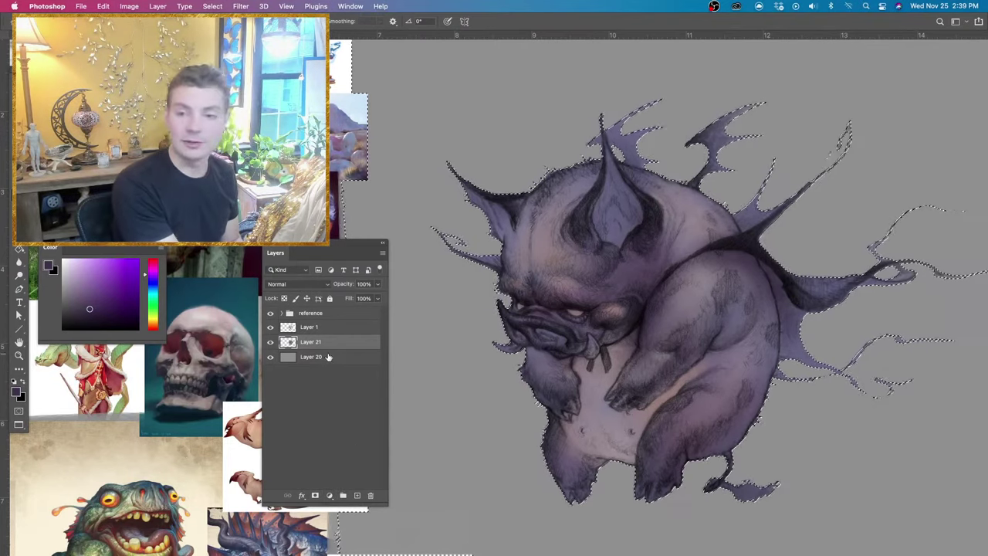
{"action": "left_click", "coordinate": [314, 496]}
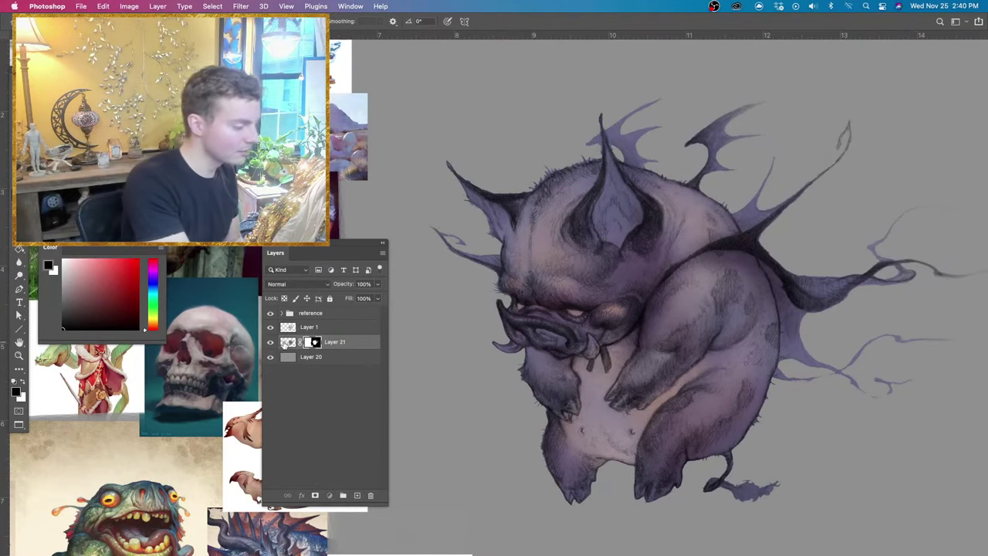
{"action": "left_click", "coordinate": [284, 345]}
Compare magenta and green hue shifts on Layer 21 with Hue/Saturation, and apply a purple shift with the hue at about +29.
{"action": "key", "text": "super+u"}
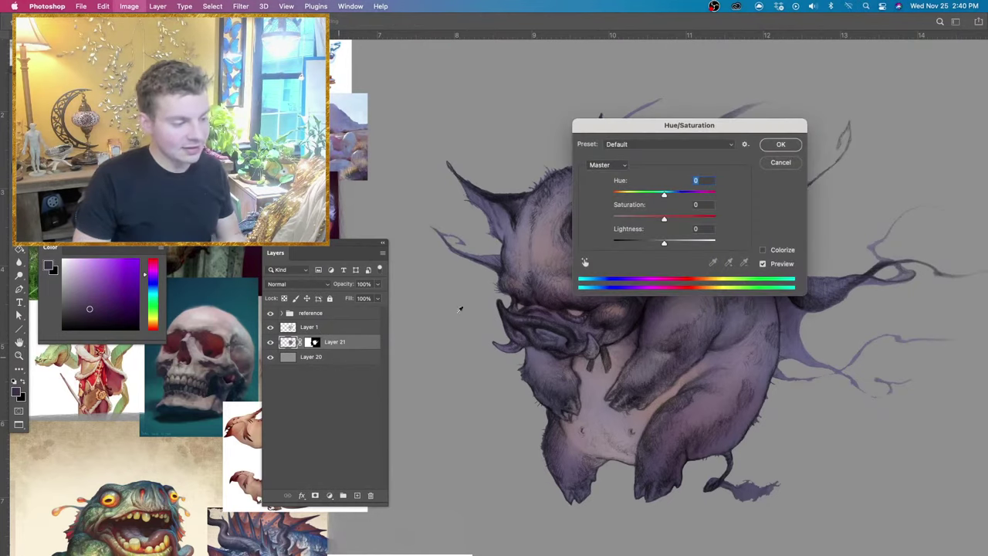
{"action": "left_click_drag", "start_coordinate": [648, 121], "coordinate": [757, 107]}
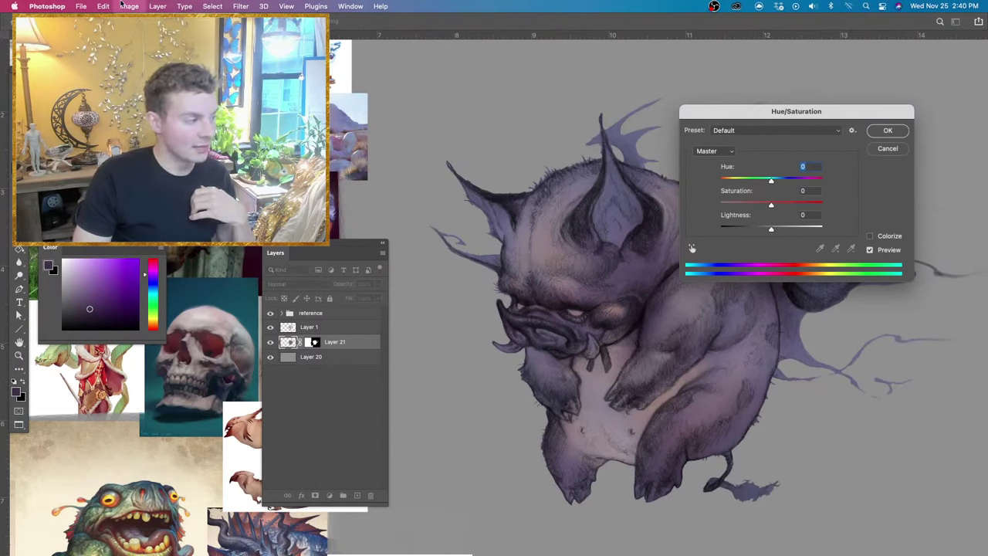
{"action": "left_click_drag", "start_coordinate": [776, 181], "coordinate": [805, 181]}
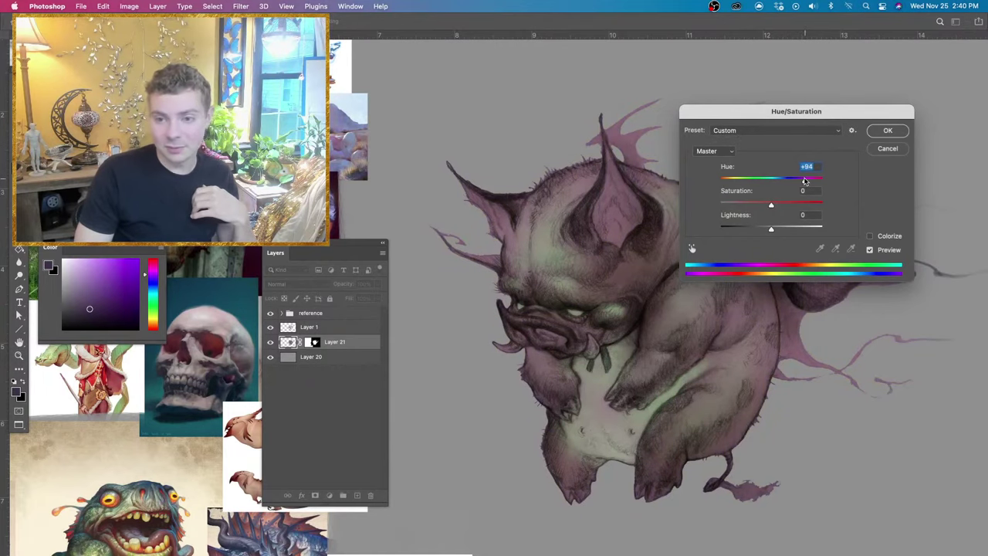
{"action": "left_click_drag", "start_coordinate": [768, 112], "coordinate": [317, 270]}
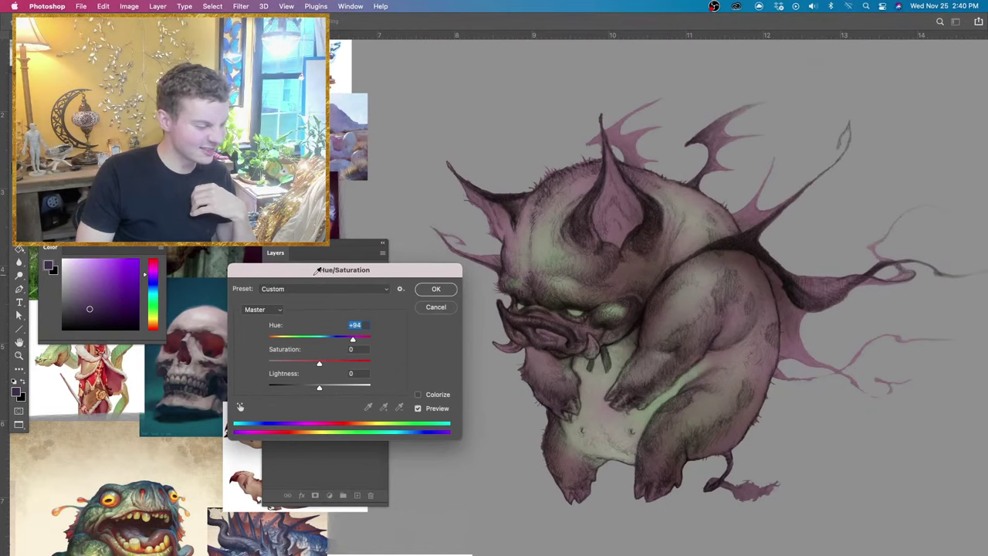
{"action": "left_click", "coordinate": [294, 341]}
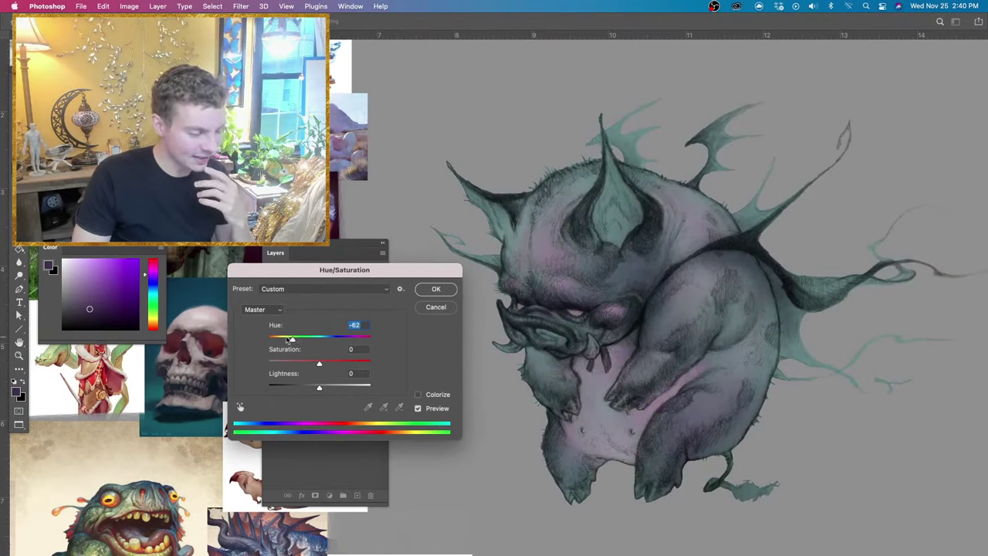
{"action": "left_click_drag", "start_coordinate": [287, 340], "coordinate": [272, 341]}
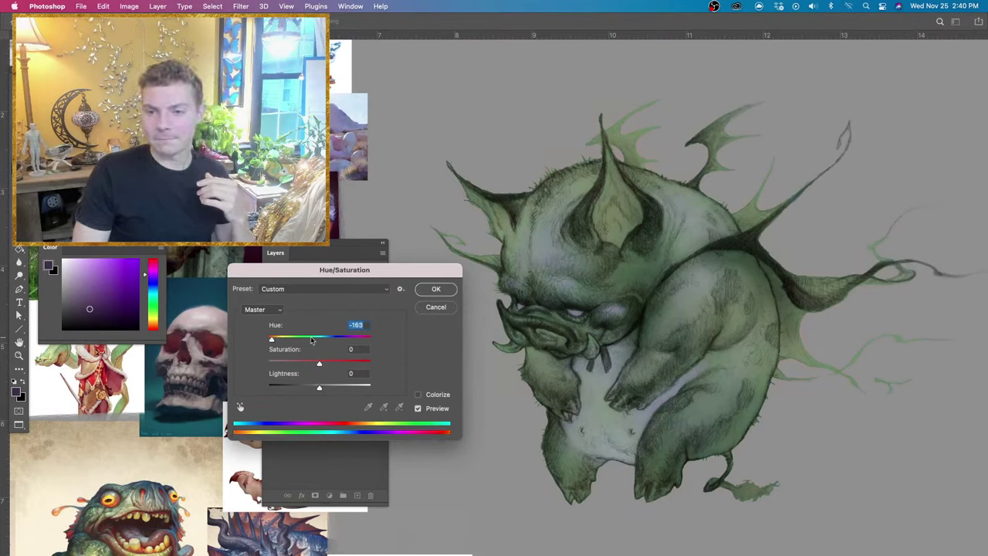
{"action": "left_click", "coordinate": [349, 340]}
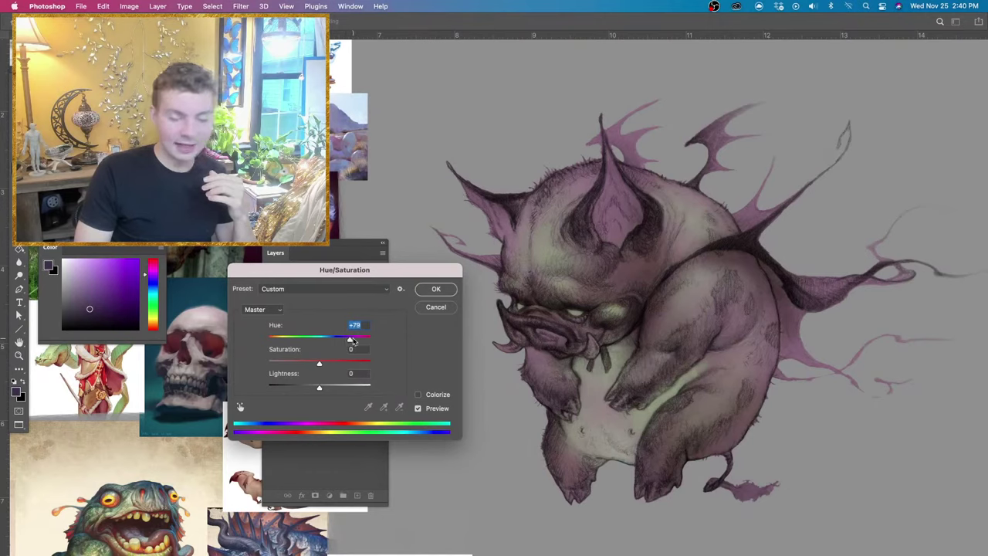
{"action": "mouse_move", "coordinate": [353, 341]}
{"action": "left_mouse_down"}
{"action": "mouse_move", "coordinate": [317, 340]}
{"action": "mouse_move", "coordinate": [335, 340]}
{"action": "left_mouse_up"}
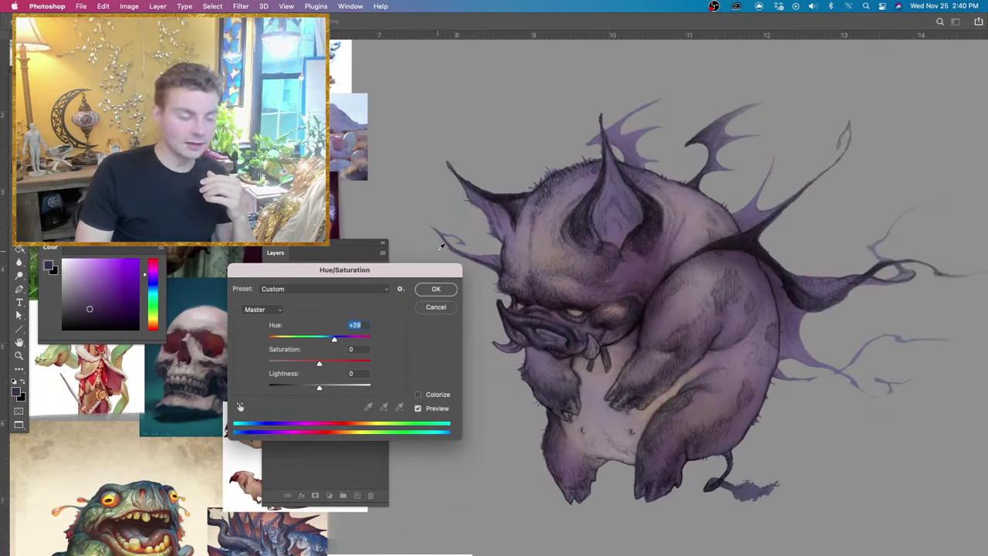
{"action": "left_click", "coordinate": [436, 290]}
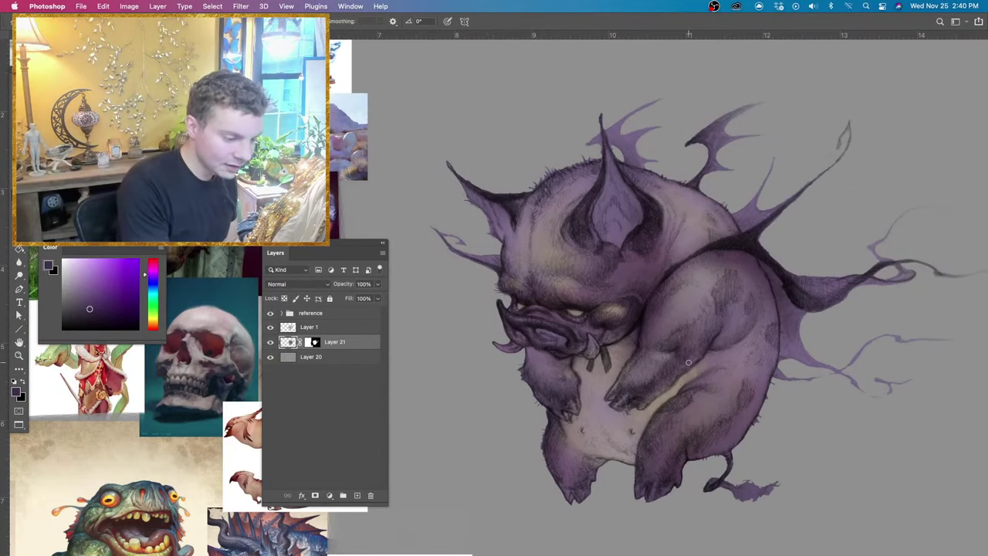
Touch up the creature's thigh, sample a pale blue from the mountain landscape reference, and brush it over the belly.
{"action": "left_click_drag", "start_coordinate": [689, 365], "coordinate": [699, 371]}
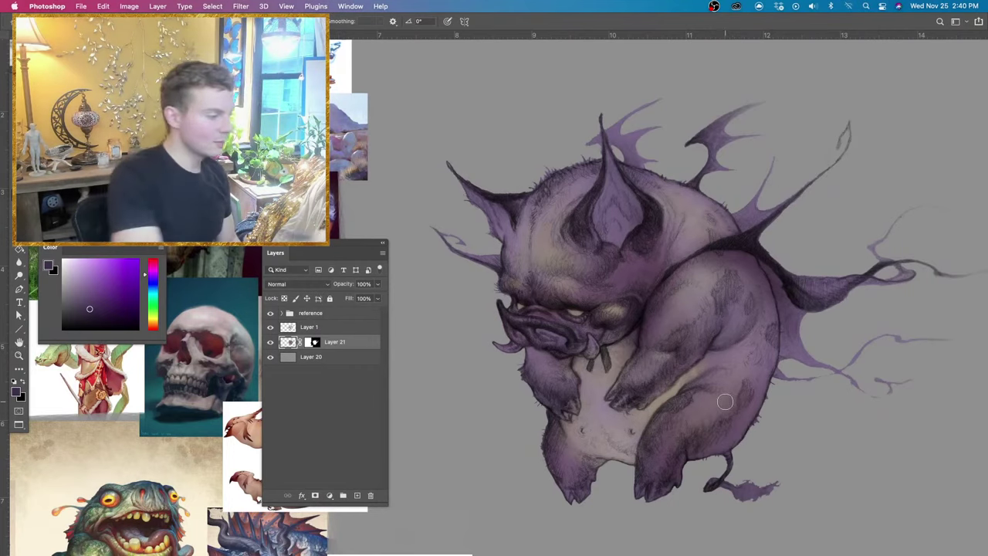
{"action": "left_click", "coordinate": [343, 109], "text": "alt"}
{"action": "left_click_drag", "start_coordinate": [700, 410], "coordinate": [704, 414]}
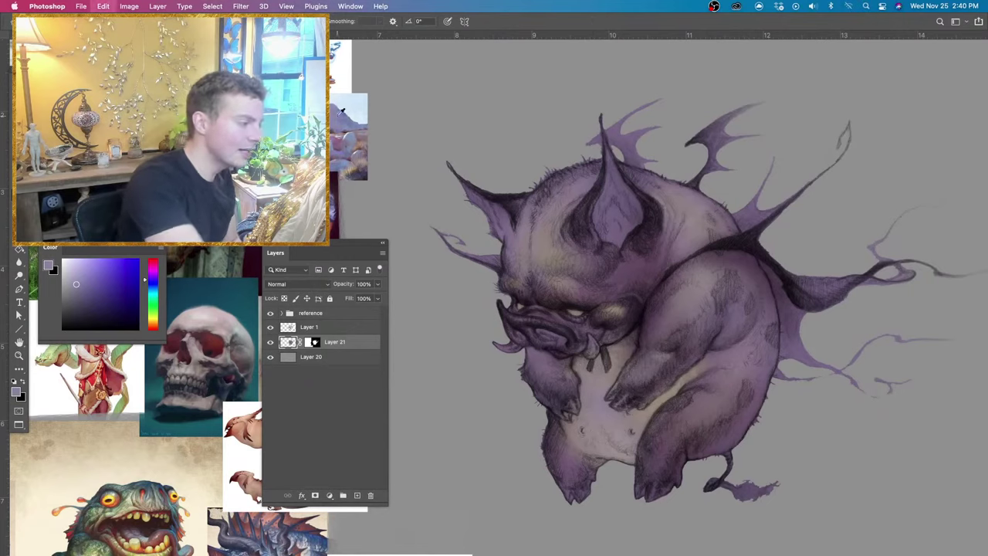
{"action": "left_click", "coordinate": [342, 112], "text": "alt"}
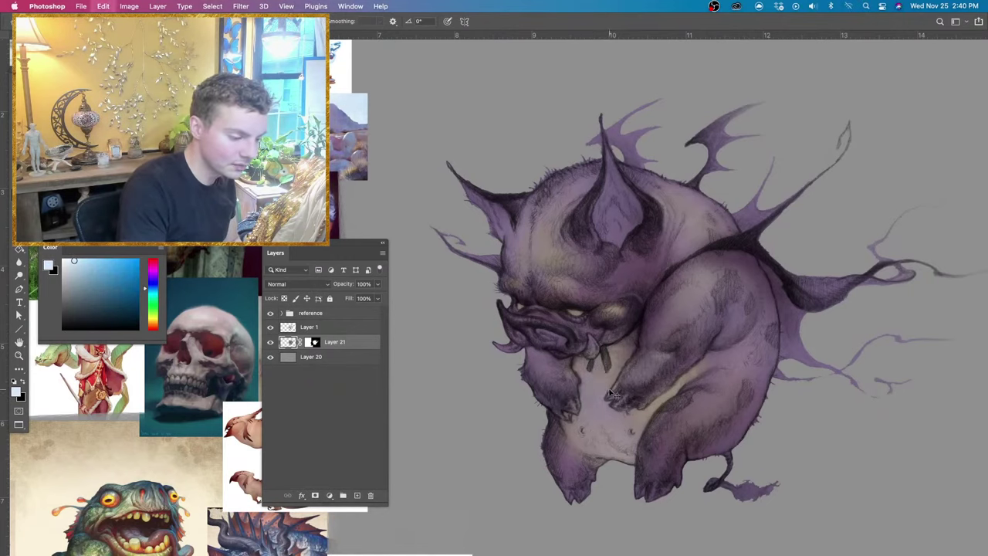
{"action": "mouse_move", "coordinate": [609, 392]}
{"action": "left_mouse_down"}
{"action": "mouse_move", "coordinate": [598, 398]}
{"action": "mouse_move", "coordinate": [608, 435]}
{"action": "mouse_move", "coordinate": [609, 382]}
{"action": "mouse_move", "coordinate": [610, 432]}
{"action": "mouse_move", "coordinate": [625, 448]}
{"action": "mouse_move", "coordinate": [583, 431]}
{"action": "left_mouse_up"}
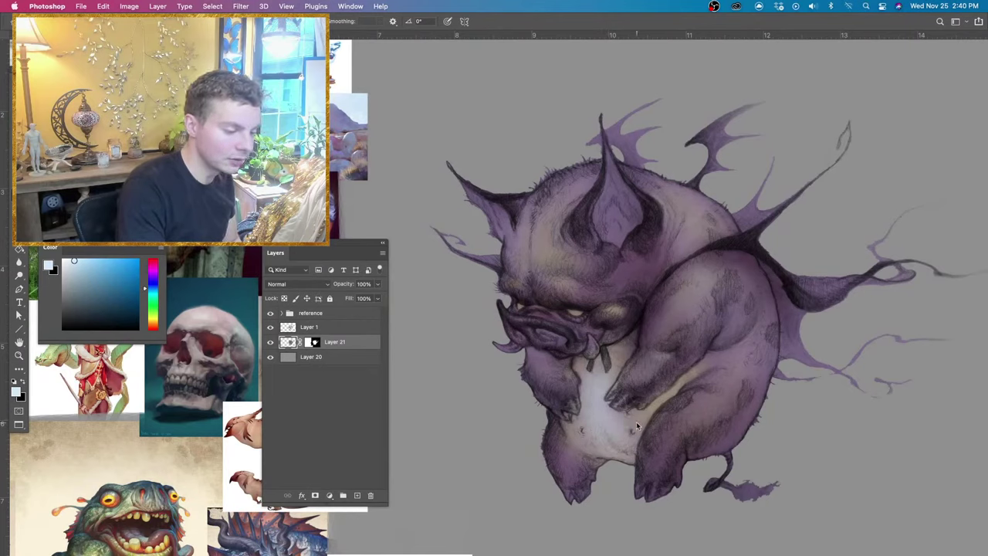
With a smaller brush, paint the eyes and tusks pale blue and erase the excess around the eye.
{"action": "mouse_move", "coordinate": [591, 323]}
{"action": "left_mouse_down", "text": "ctrl+alt"}
{"action": "mouse_move", "coordinate": [574, 323]}
{"action": "mouse_move", "coordinate": [581, 311]}
{"action": "mouse_move", "coordinate": [522, 306]}
{"action": "mouse_move", "coordinate": [525, 323]}
{"action": "left_mouse_up", "text": "ctrl+alt"}
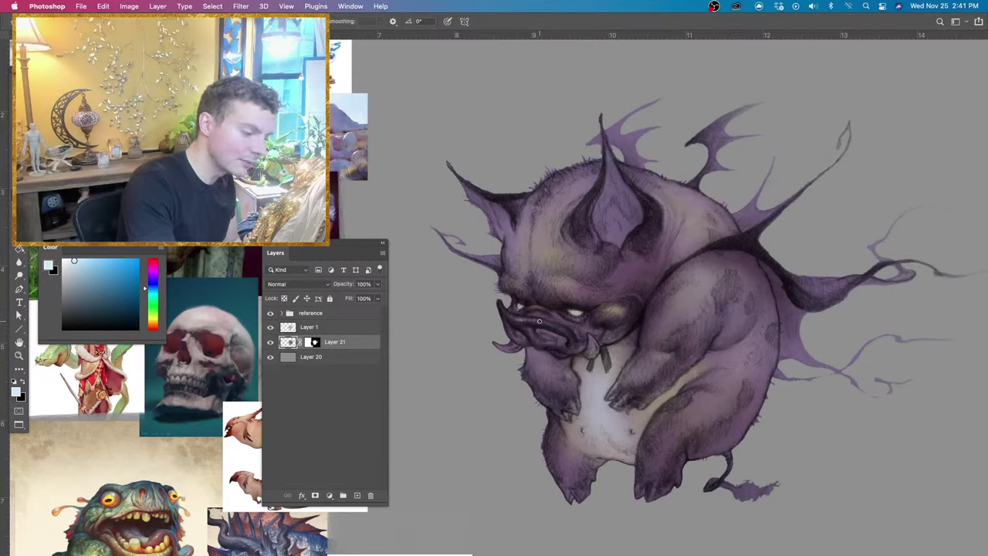
{"action": "mouse_move", "coordinate": [590, 336]}
{"action": "left_mouse_down"}
{"action": "mouse_move", "coordinate": [588, 354]}
{"action": "mouse_move", "coordinate": [596, 344]}
{"action": "left_mouse_up"}
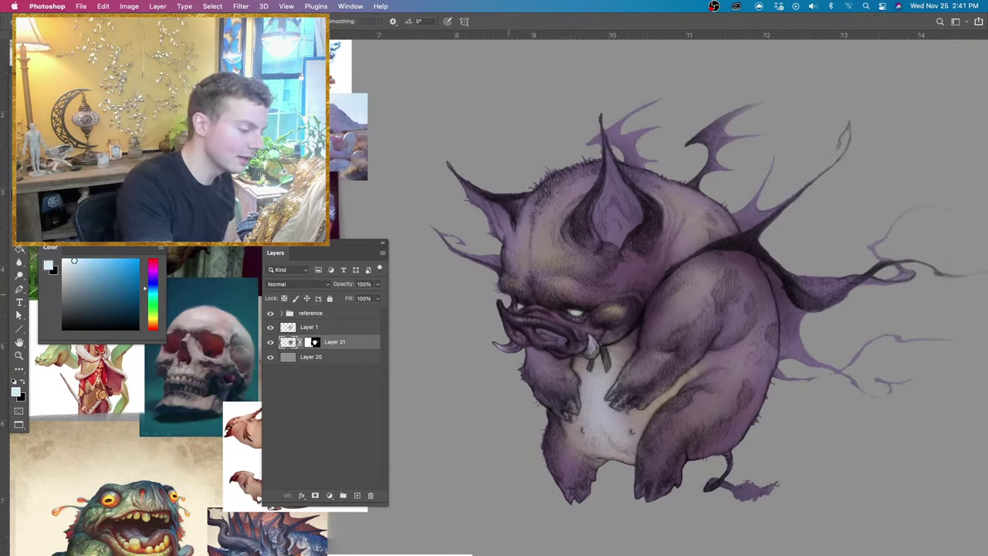
{"action": "key", "text": "e"}
{"action": "left_click_drag", "start_coordinate": [584, 312], "coordinate": [578, 312]}
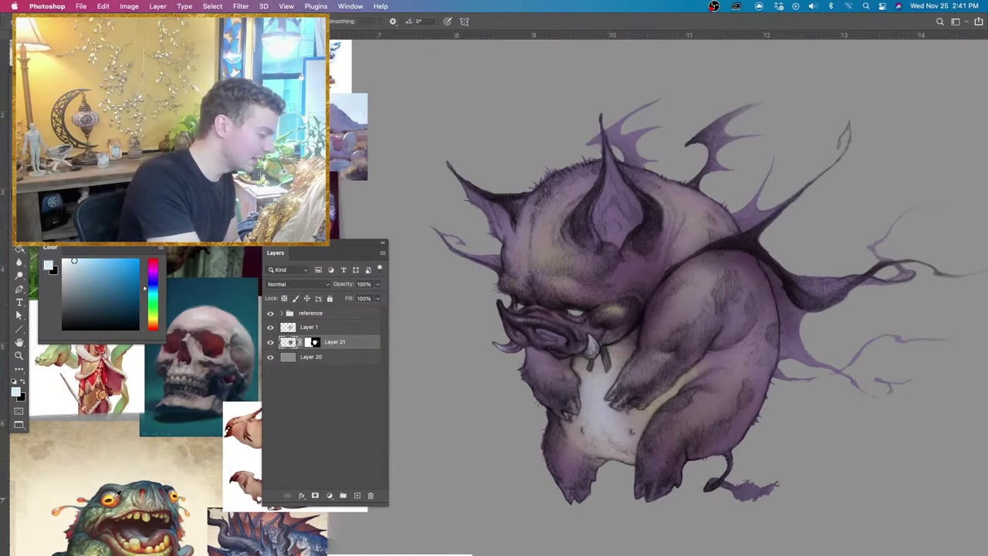
Try a golden orange sampled from the Bog-Hoggle's eye on the creature's eyes, and undo it.
{"action": "left_click", "coordinate": [115, 497], "text": "alt"}
{"action": "left_click", "coordinate": [133, 278]}
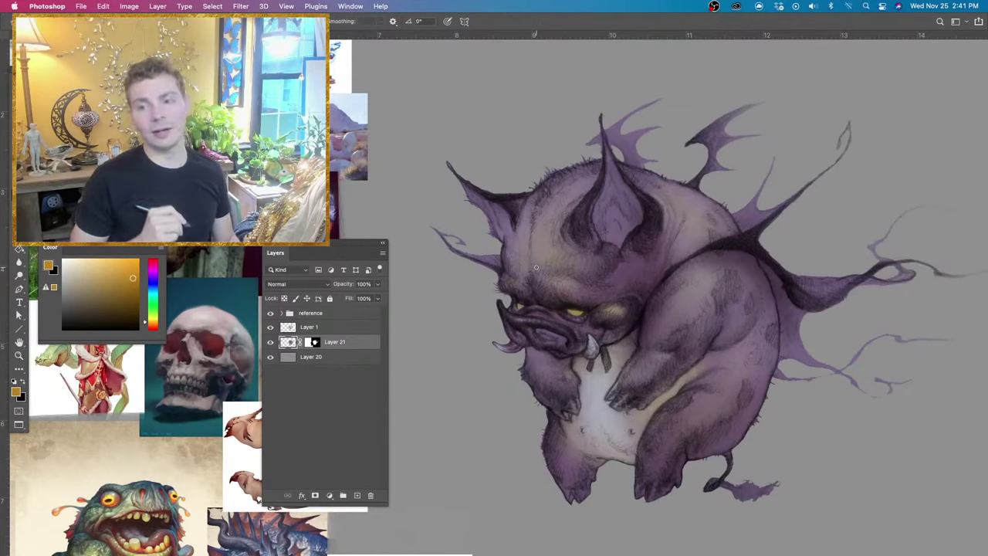
{"action": "key", "text": "super+z"}
{"action": "key", "text": "super+z"}
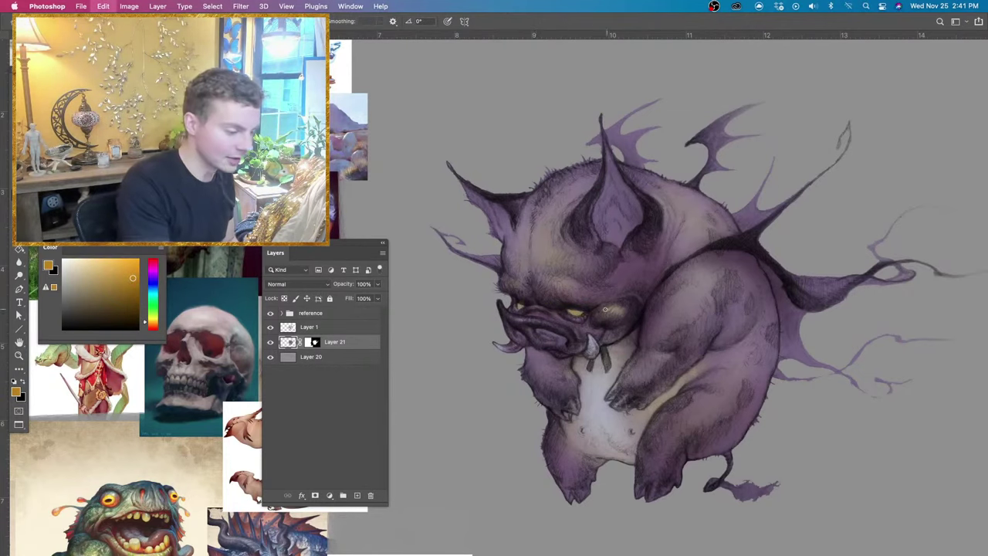
Sample dark violet tones from the creature's face for touch-ups, and move the Layers panel away from the reference images.
{"action": "left_click", "coordinate": [593, 300], "text": "alt"}
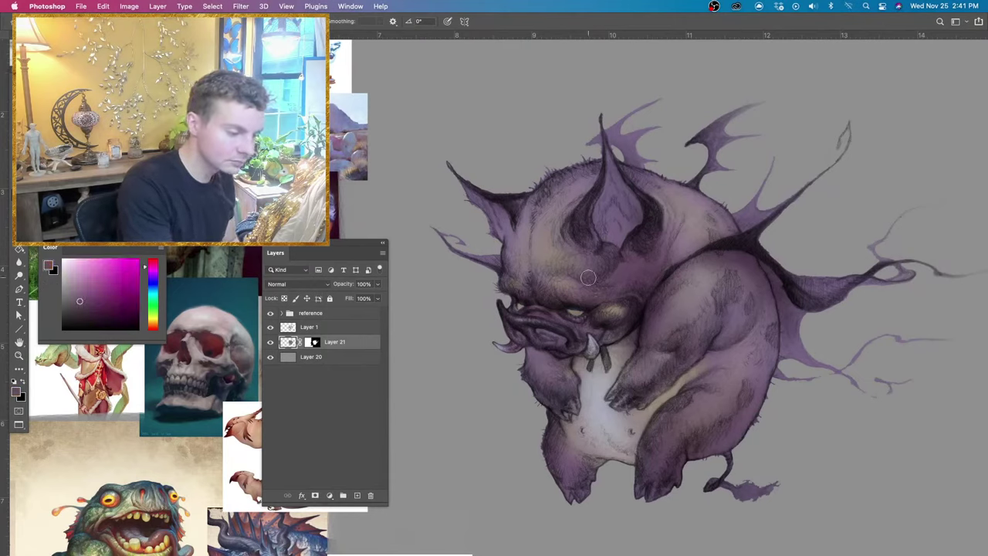
{"action": "left_click", "coordinate": [564, 325], "text": "alt"}
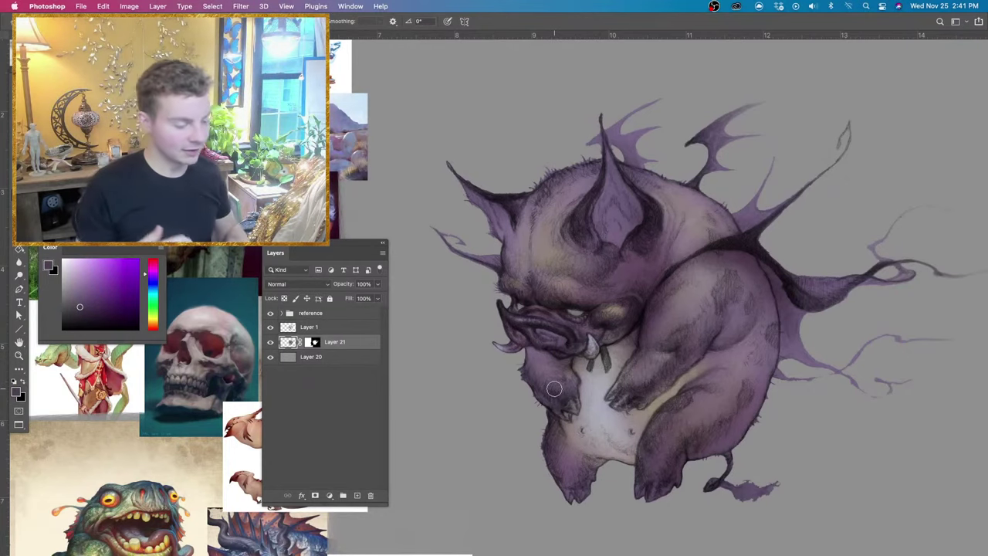
{"action": "left_click_drag", "start_coordinate": [338, 249], "coordinate": [114, 375]}
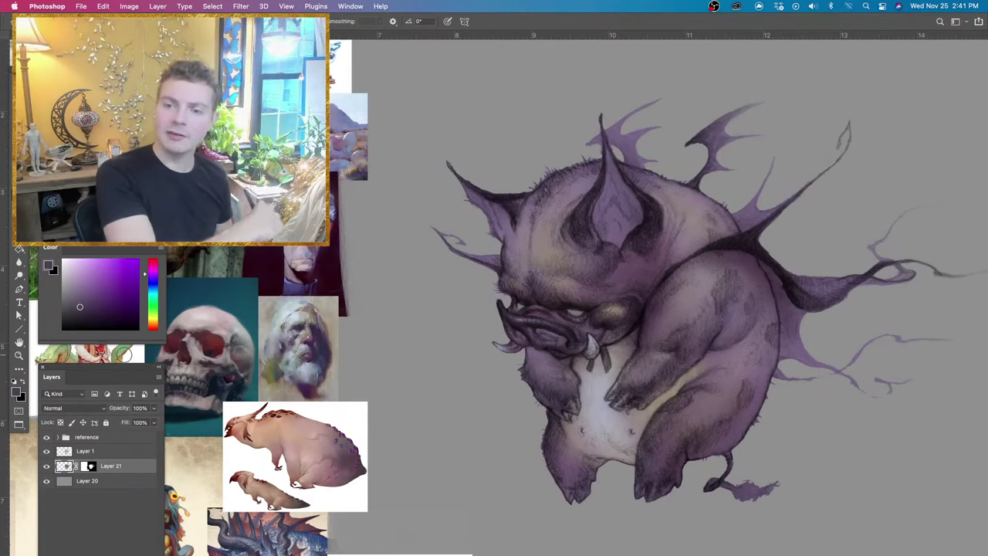
Sample violet tones from the creature's head and far ear, and brush a muted blue-violet inside the near ear.
{"action": "left_click", "coordinate": [631, 266], "text": "alt"}
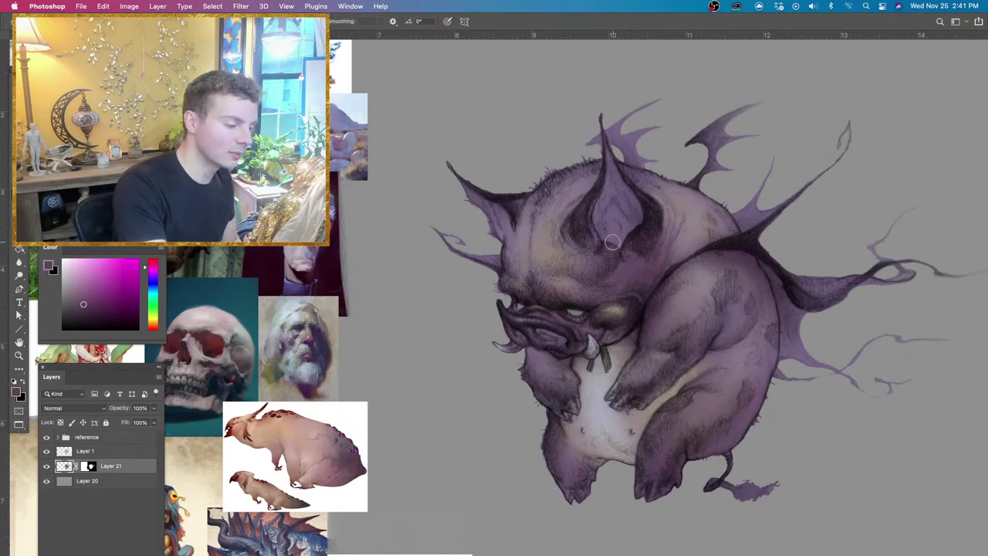
{"action": "left_click", "coordinate": [503, 204], "text": "alt"}
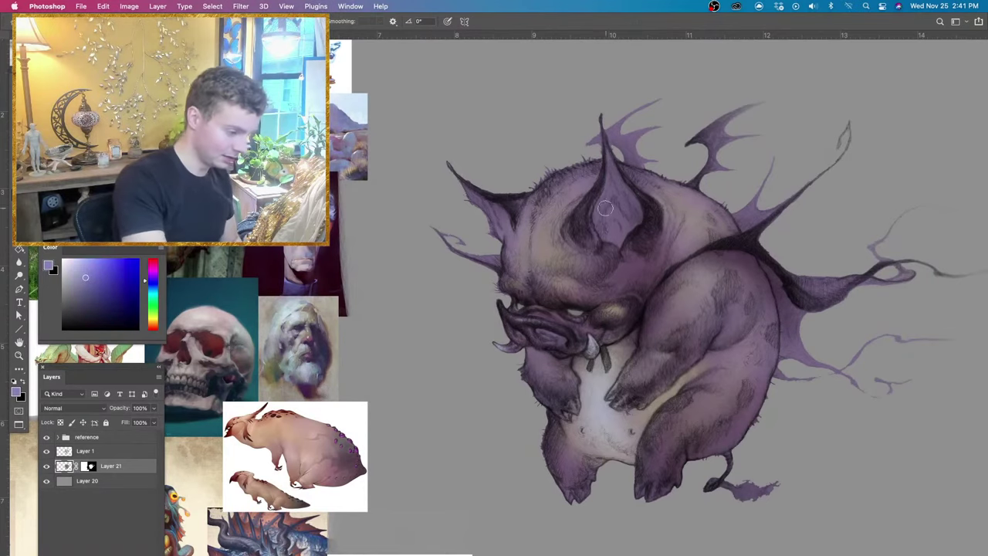
{"action": "left_click_drag", "start_coordinate": [629, 241], "coordinate": [599, 228]}
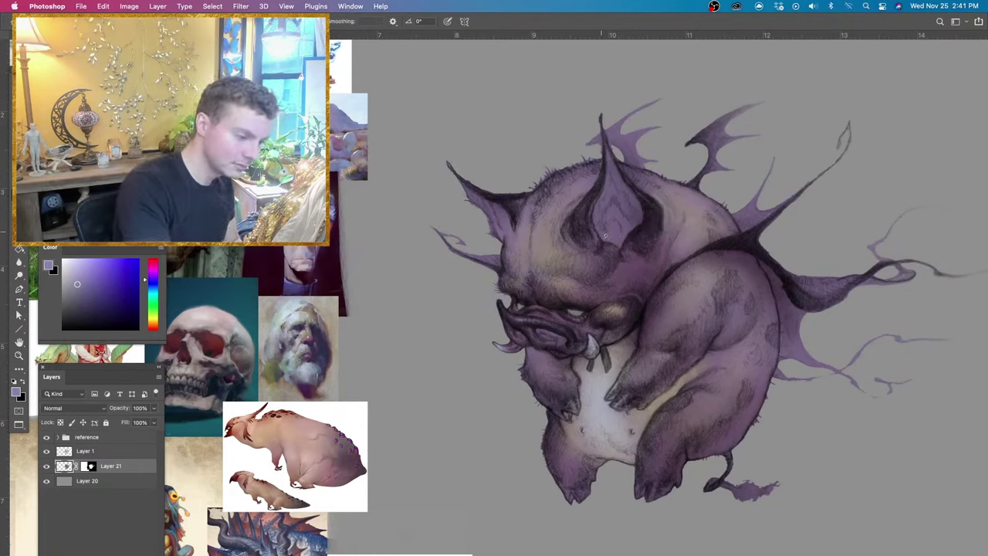
{"action": "left_click_drag", "start_coordinate": [662, 271], "coordinate": [626, 230]}
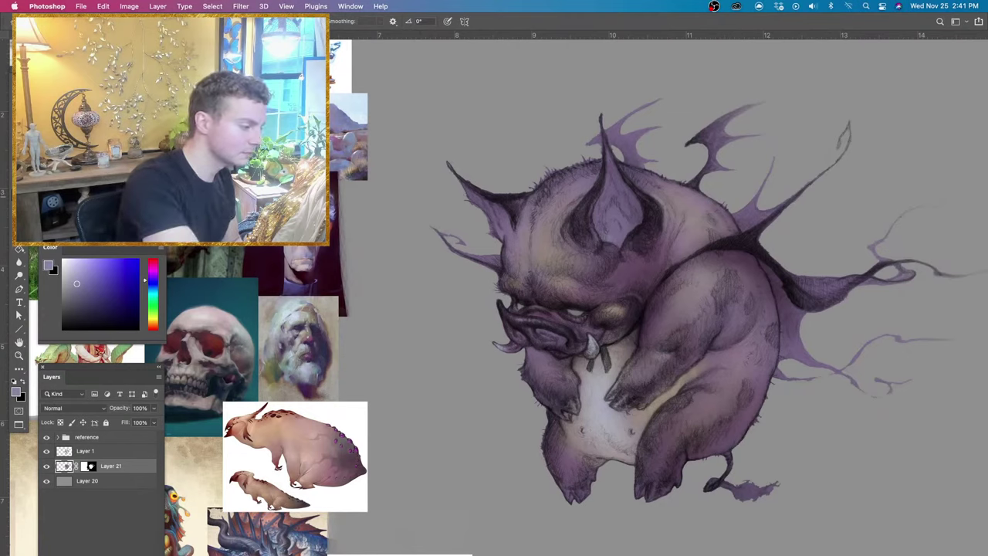
Choose a warm off-white and brush soft highlights over the creature's forehead, upper back and belly.
{"action": "left_click", "coordinate": [69, 263]}
{"action": "mouse_move", "coordinate": [545, 216]}
{"action": "left_mouse_down"}
{"action": "mouse_move", "coordinate": [549, 263]}
{"action": "mouse_move", "coordinate": [557, 210]}
{"action": "mouse_move", "coordinate": [552, 251]}
{"action": "mouse_move", "coordinate": [538, 229]}
{"action": "mouse_move", "coordinate": [556, 272]}
{"action": "left_mouse_up"}
{"action": "mouse_move", "coordinate": [687, 220]}
{"action": "left_mouse_down"}
{"action": "mouse_move", "coordinate": [669, 199]}
{"action": "mouse_move", "coordinate": [668, 248]}
{"action": "mouse_move", "coordinate": [702, 218]}
{"action": "mouse_move", "coordinate": [644, 266]}
{"action": "mouse_move", "coordinate": [624, 269]}
{"action": "mouse_move", "coordinate": [654, 260]}
{"action": "mouse_move", "coordinate": [687, 269]}
{"action": "mouse_move", "coordinate": [685, 303]}
{"action": "mouse_move", "coordinate": [738, 291]}
{"action": "mouse_move", "coordinate": [745, 360]}
{"action": "mouse_move", "coordinate": [670, 437]}
{"action": "mouse_move", "coordinate": [620, 427]}
{"action": "left_mouse_up"}
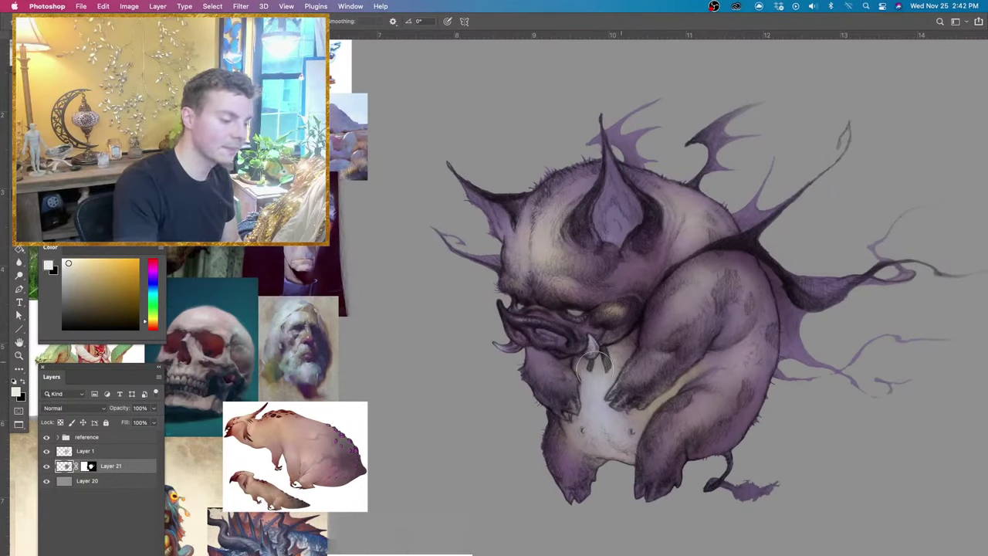
{"action": "left_click_drag", "start_coordinate": [594, 363], "coordinate": [583, 432]}
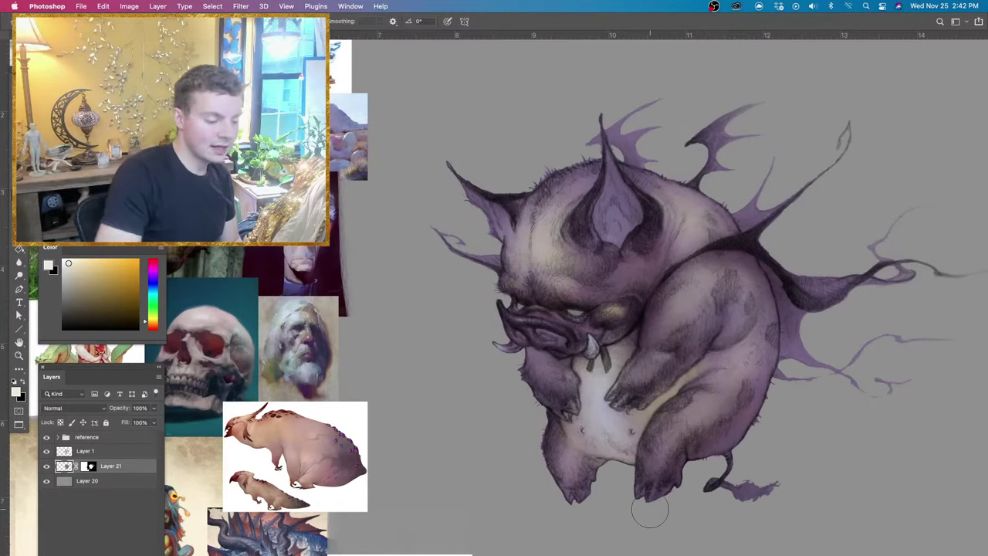
Sample a crimson from the gaunt portrait and blend reddish pink tones into the creature's head, back and thigh.
{"action": "key", "text": "super+minus"}
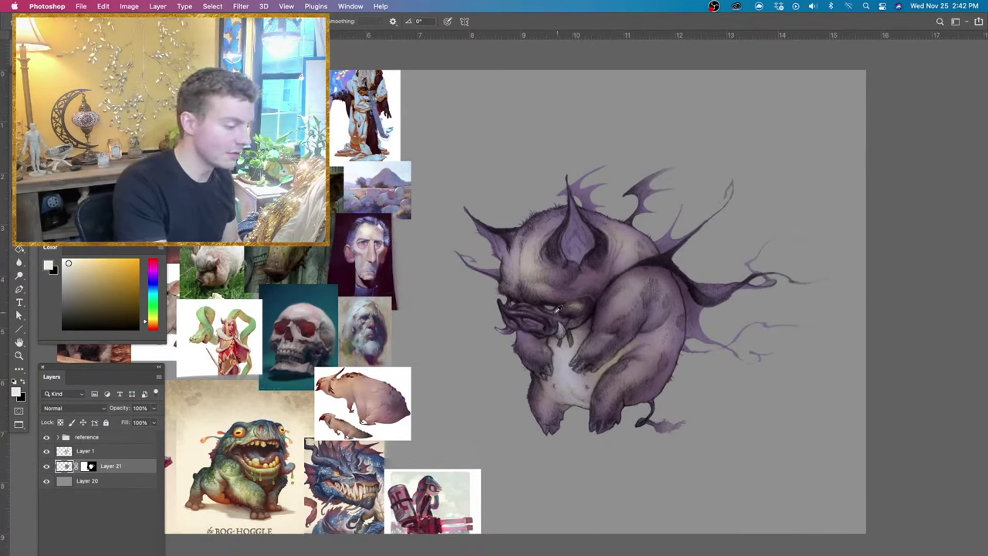
{"action": "left_click", "coordinate": [385, 250], "text": "alt"}
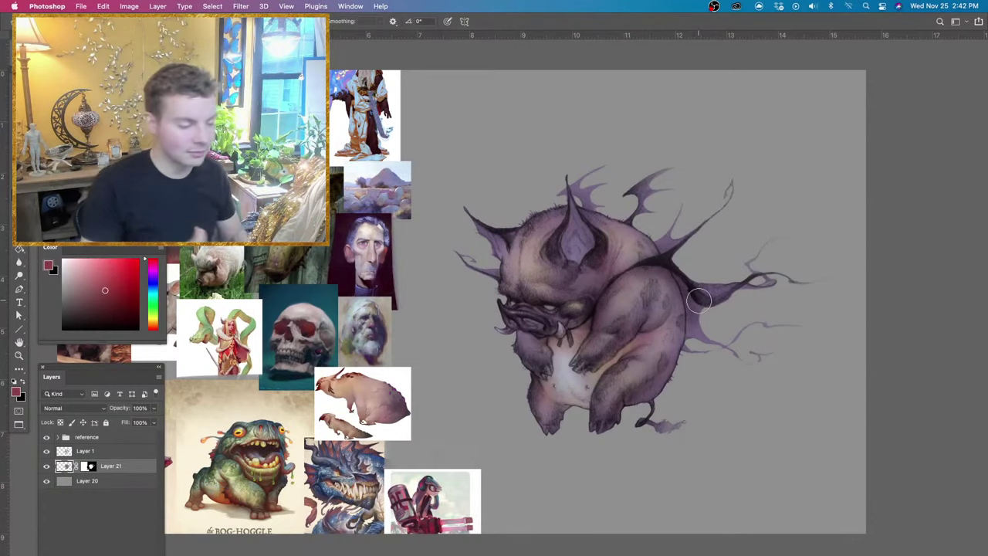
{"action": "left_click", "coordinate": [653, 330], "text": "alt"}
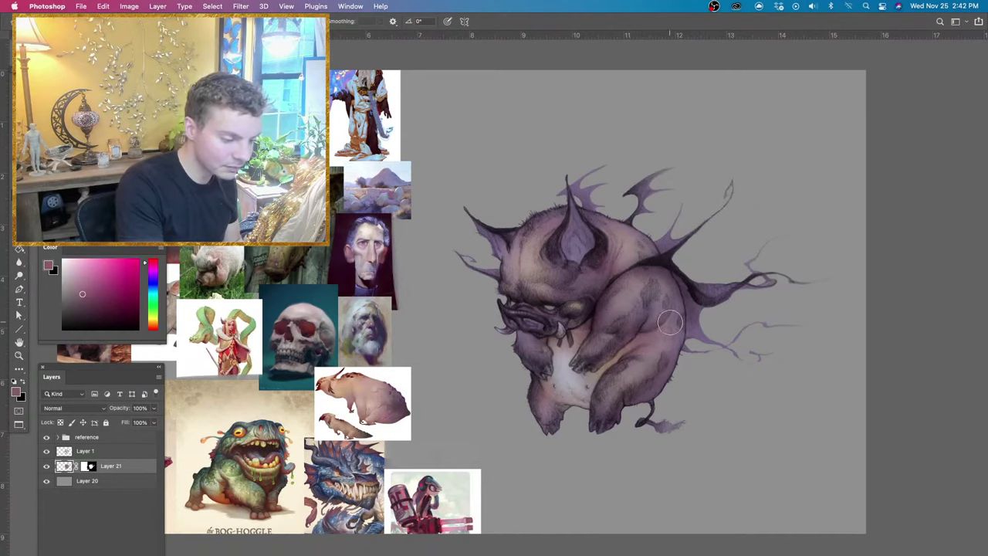
{"action": "key", "text": "super+equal"}
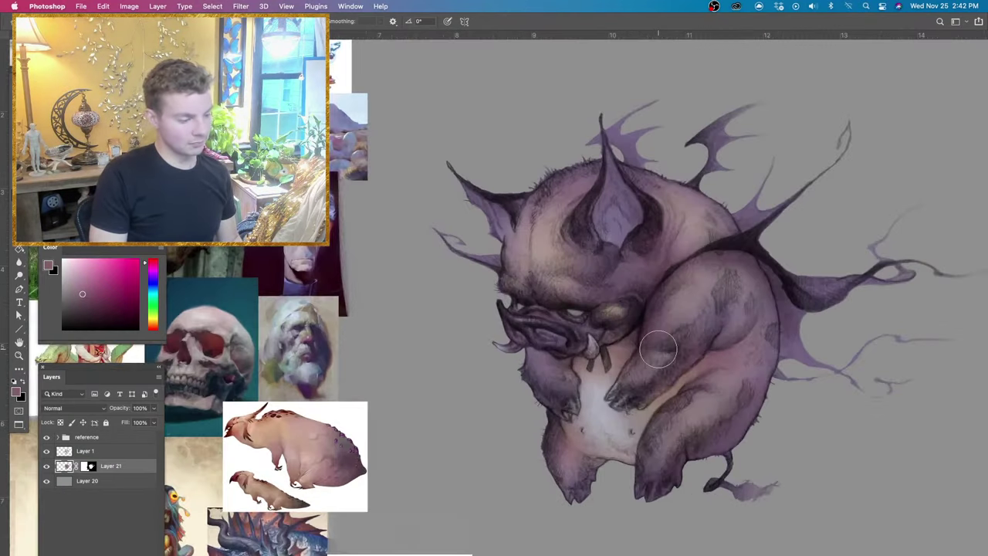
{"action": "key", "text": "super+minus"}
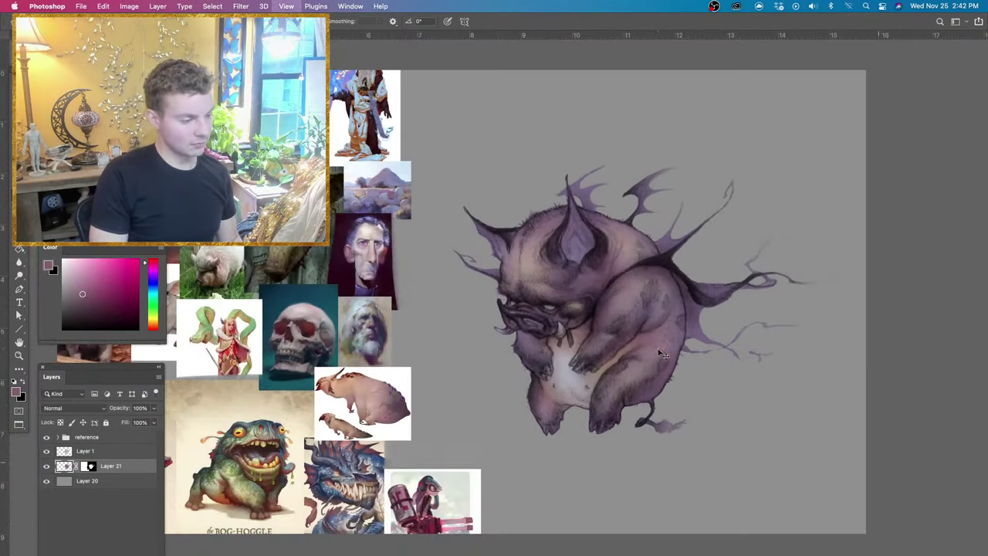
Sample a greyish pink from the creature's back and brush it over the wing membranes and trailing tendrils with a larger brush.
{"action": "left_click", "coordinate": [628, 244], "text": "alt"}
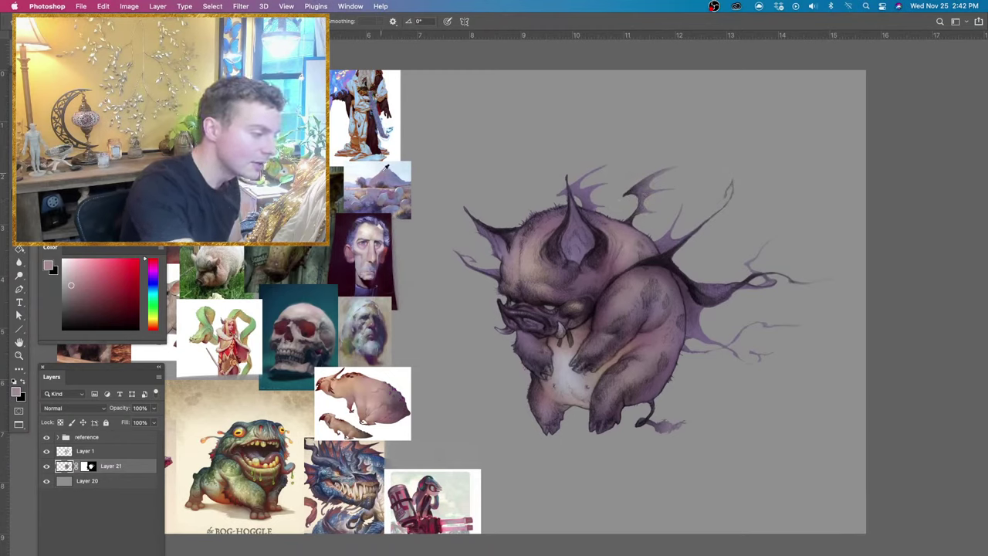
{"action": "mouse_move", "coordinate": [563, 171]}
{"action": "left_mouse_down"}
{"action": "mouse_move", "coordinate": [580, 174]}
{"action": "mouse_move", "coordinate": [595, 202]}
{"action": "left_mouse_up"}
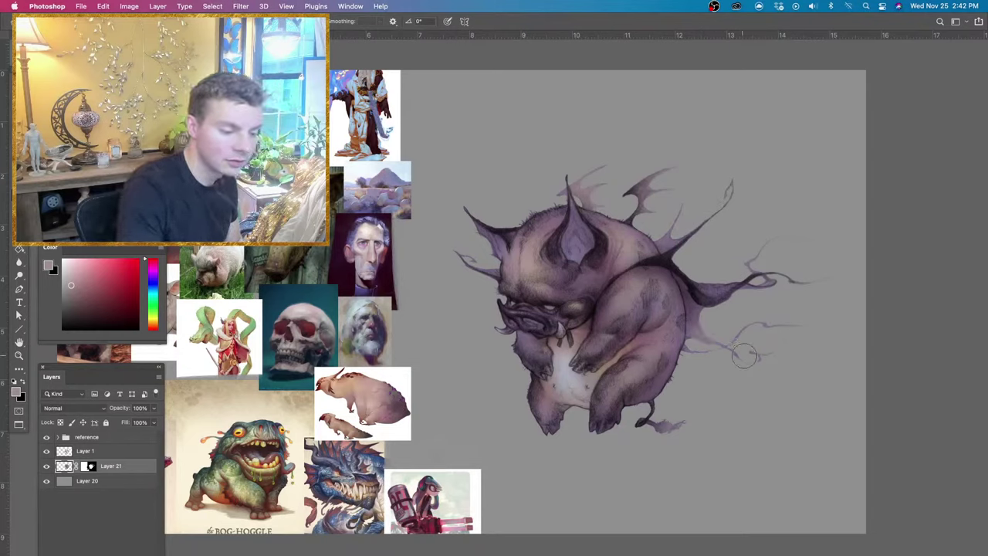
{"action": "left_click_drag", "start_coordinate": [741, 375], "coordinate": [768, 341], "text": "ctrl+alt"}
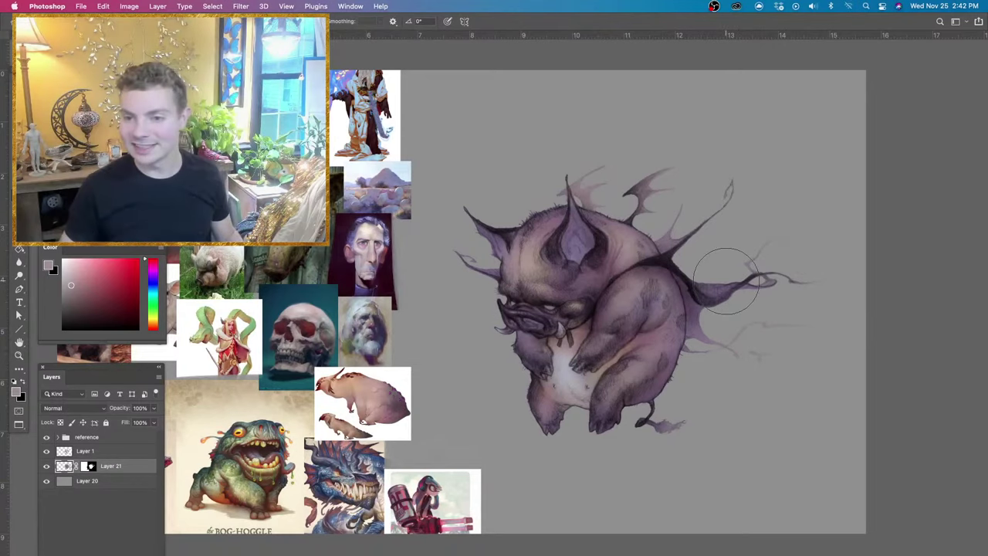
{"action": "scroll", "coordinate": [726, 281], "scroll_direction": "up", "scroll_amount": 3}
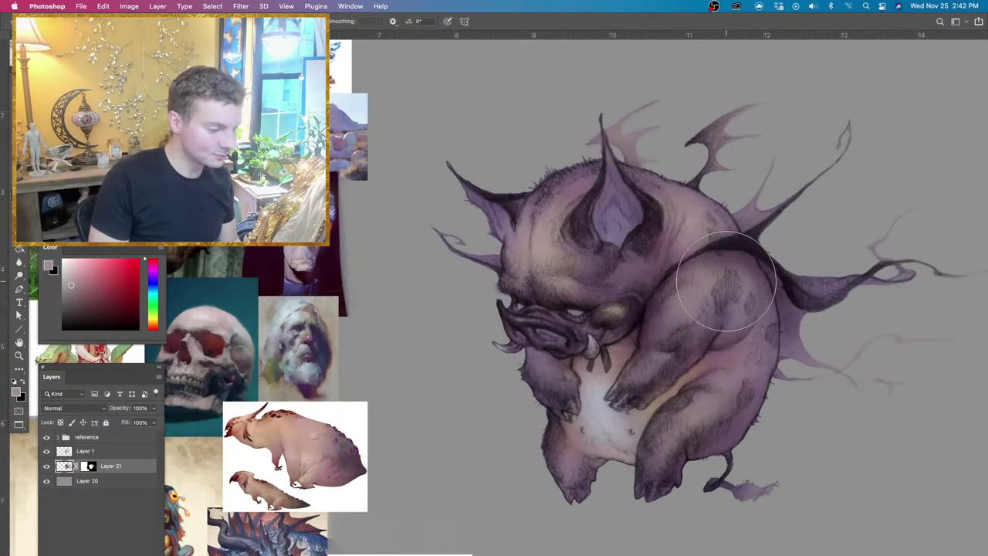
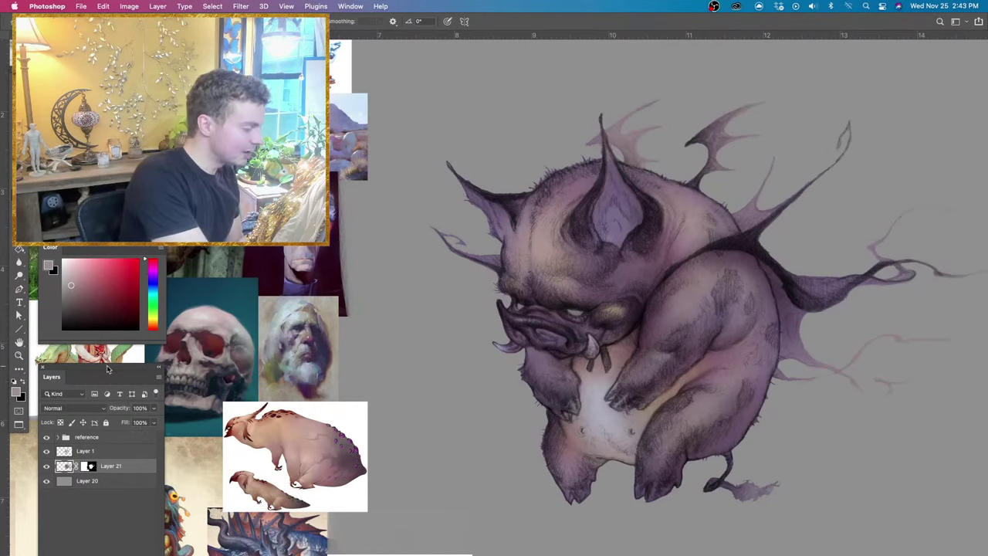
Move the Layers panel higher beside the creature and add a Gradient Map adjustment layer above Layer 21.
{"action": "left_click_drag", "start_coordinate": [108, 370], "coordinate": [332, 187]}
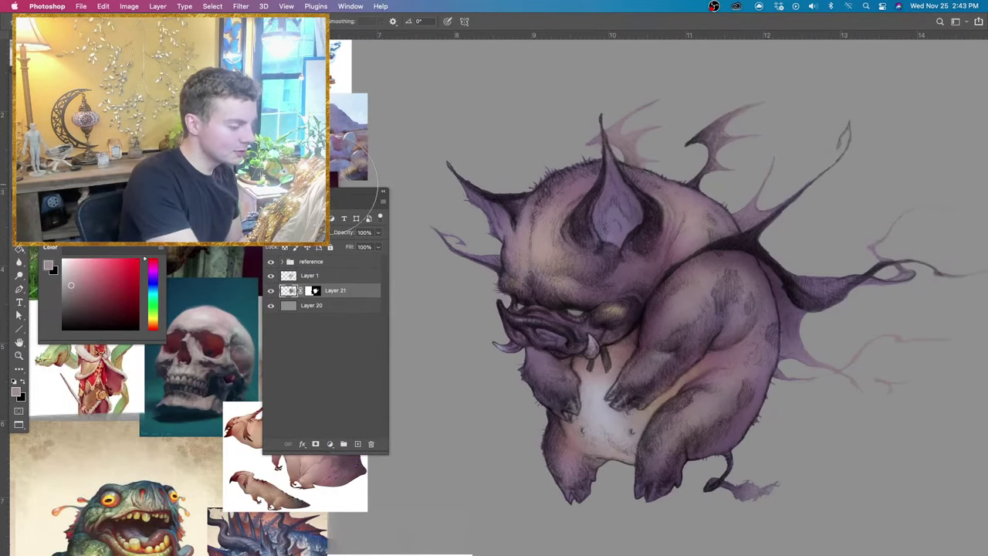
{"action": "left_click", "coordinate": [329, 444]}
{"action": "left_click", "coordinate": [343, 375]}
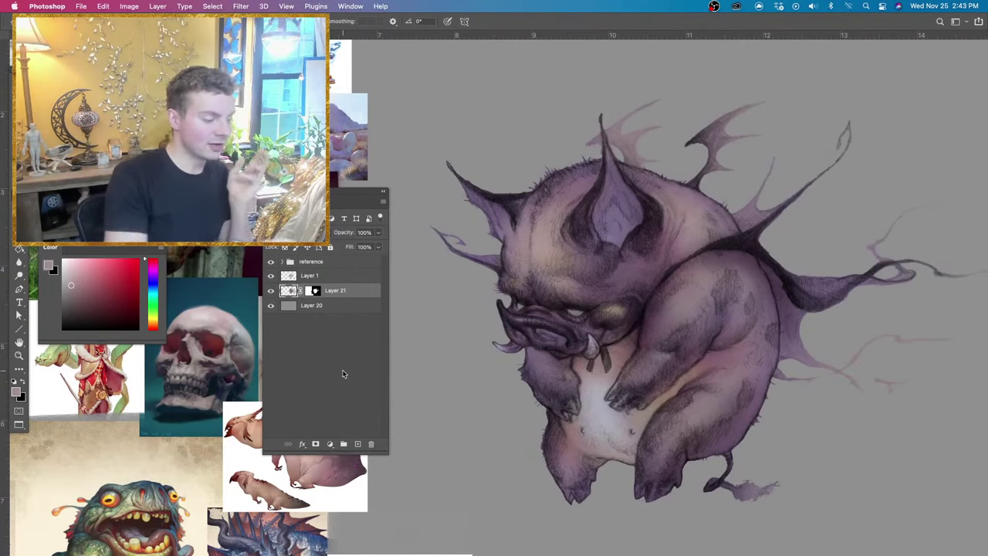
{"action": "left_click_drag", "start_coordinate": [347, 194], "coordinate": [346, 156]}
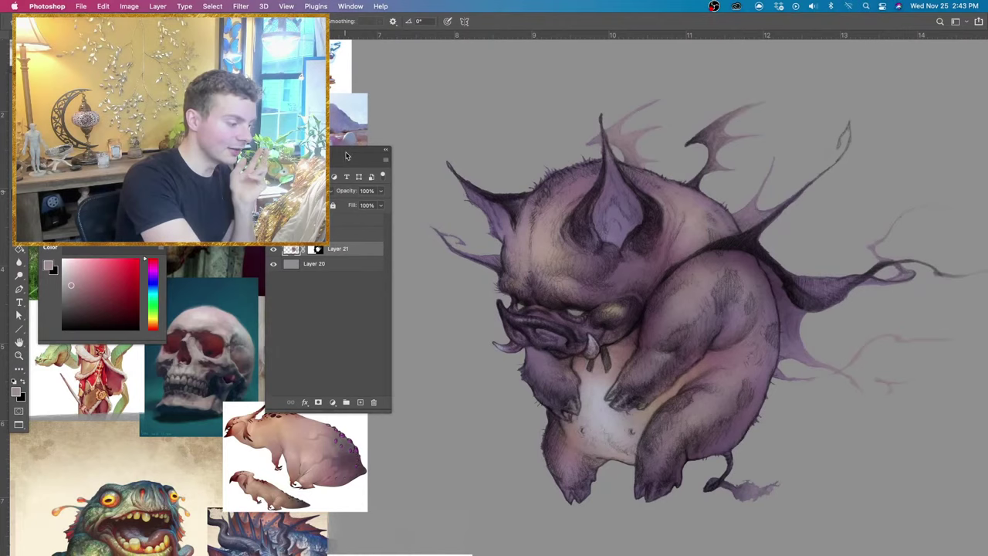
{"action": "left_click", "coordinate": [332, 402]}
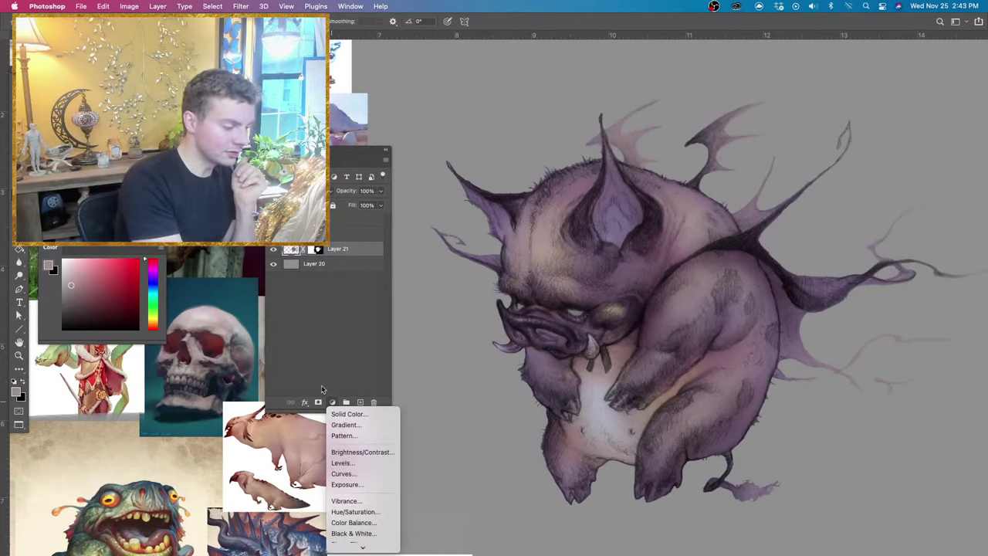
{"action": "left_click", "coordinate": [322, 389]}
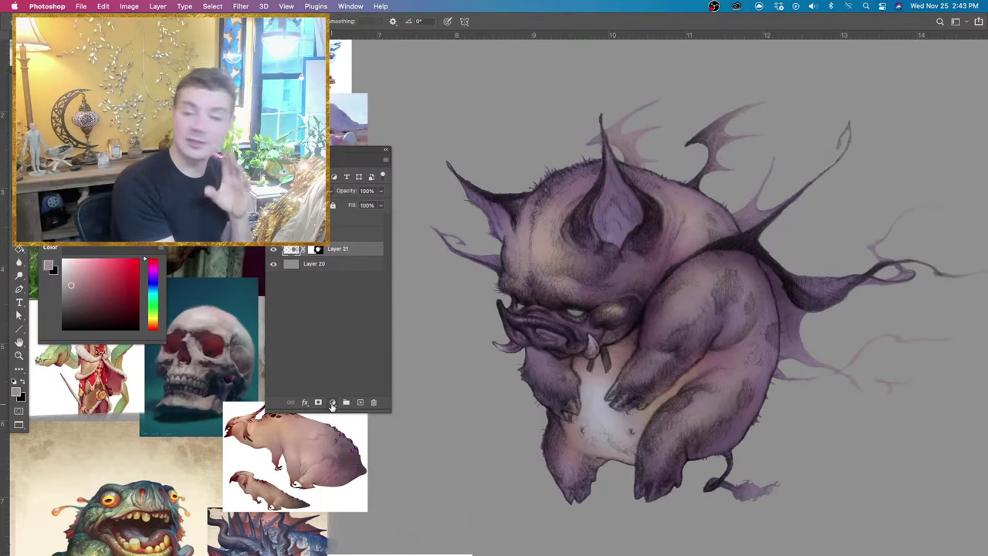
{"action": "left_click", "coordinate": [332, 403]}
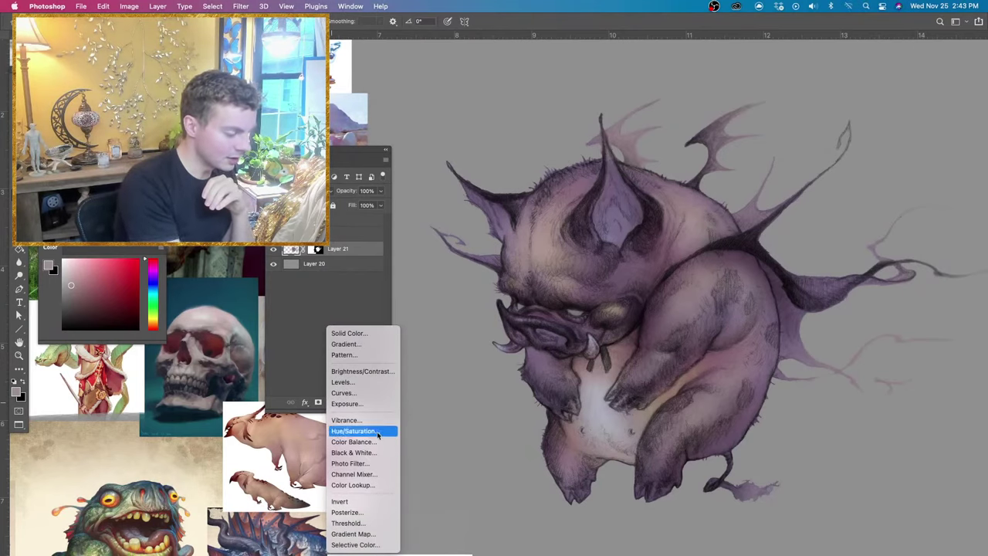
{"action": "key", "text": "Return"}
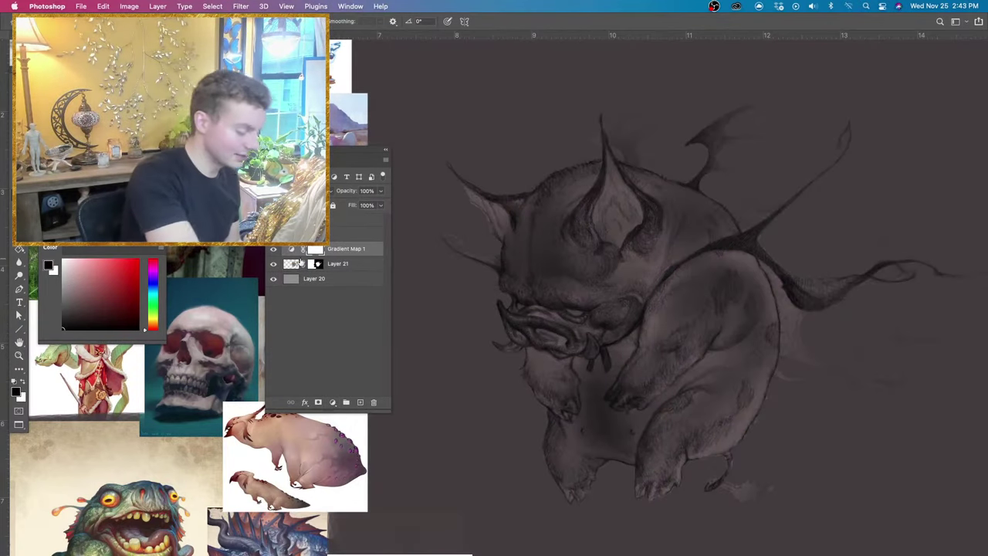
Replace the existing Gradient Map with a fresh Gradient Map adjustment layer above Layer 21 and delete its default layer mask.
{"action": "key", "text": "super+z"}
{"action": "key", "text": "super+z"}
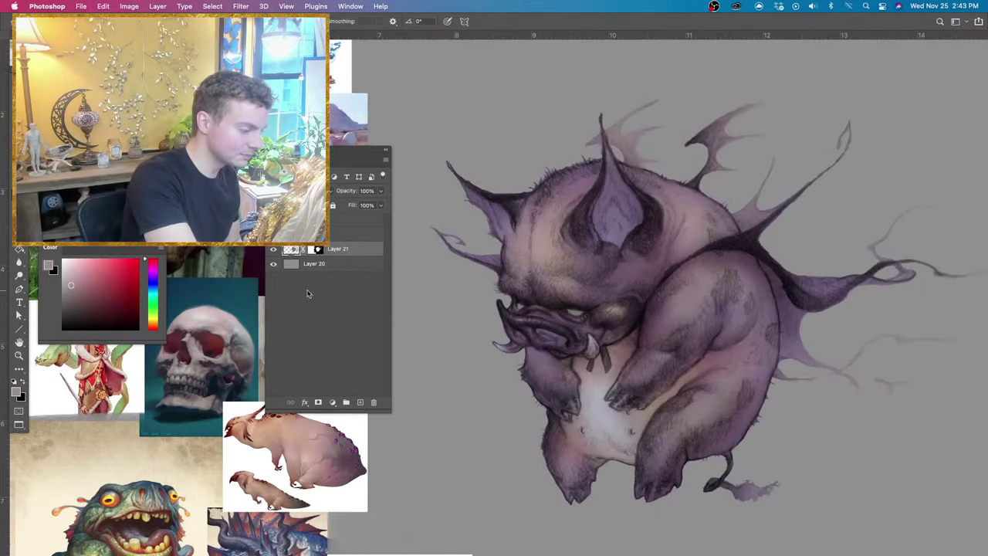
{"action": "left_click", "coordinate": [332, 403]}
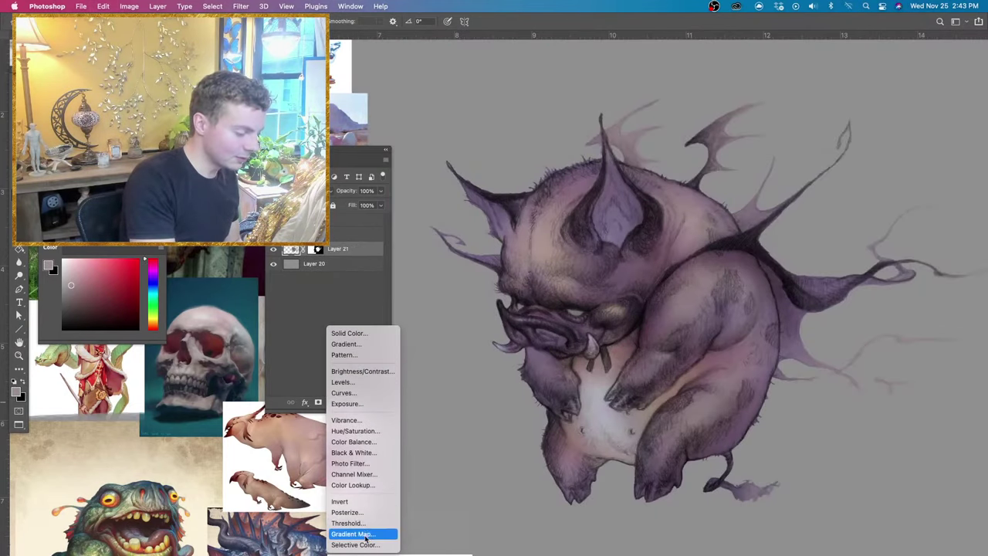
{"action": "left_click", "coordinate": [363, 533]}
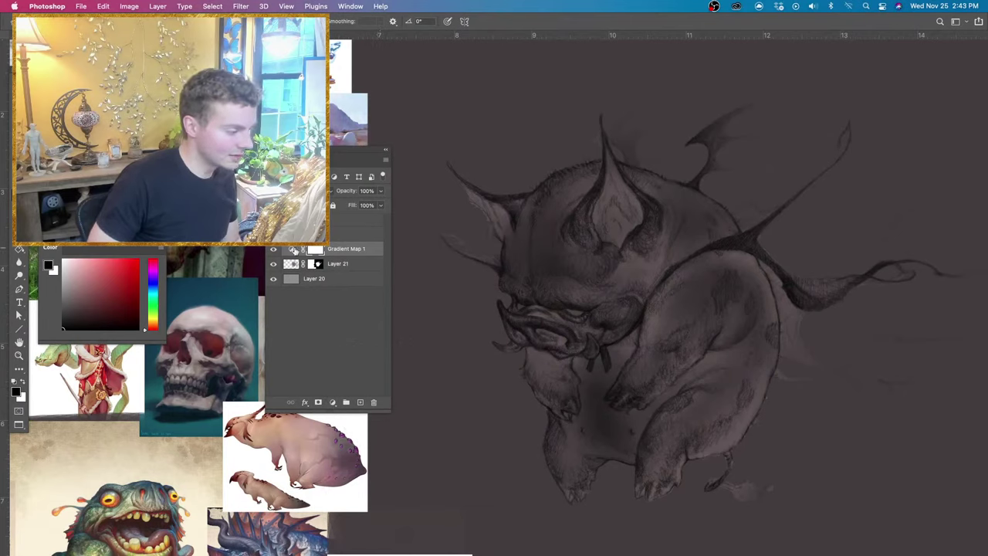
{"action": "right_click", "coordinate": [308, 250]}
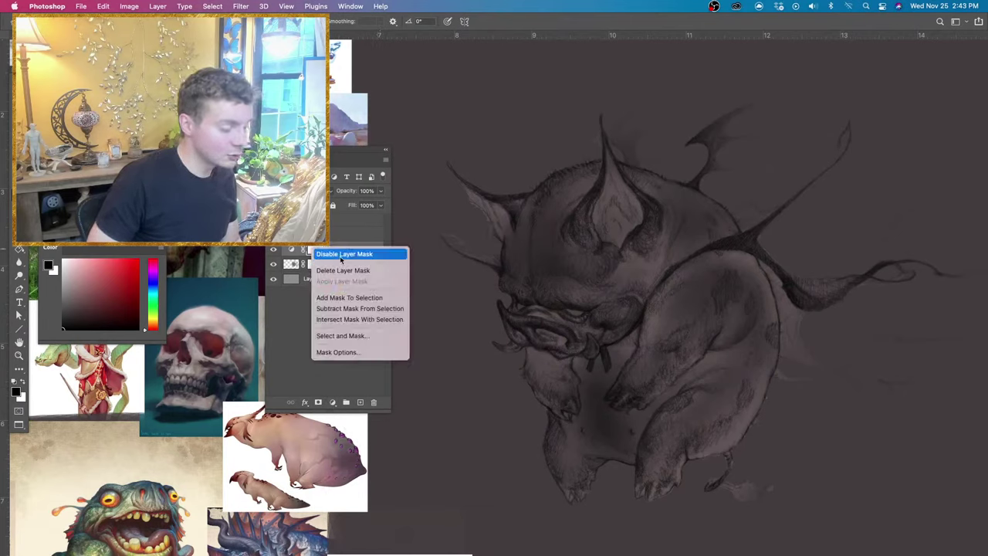
{"action": "left_click", "coordinate": [343, 270]}
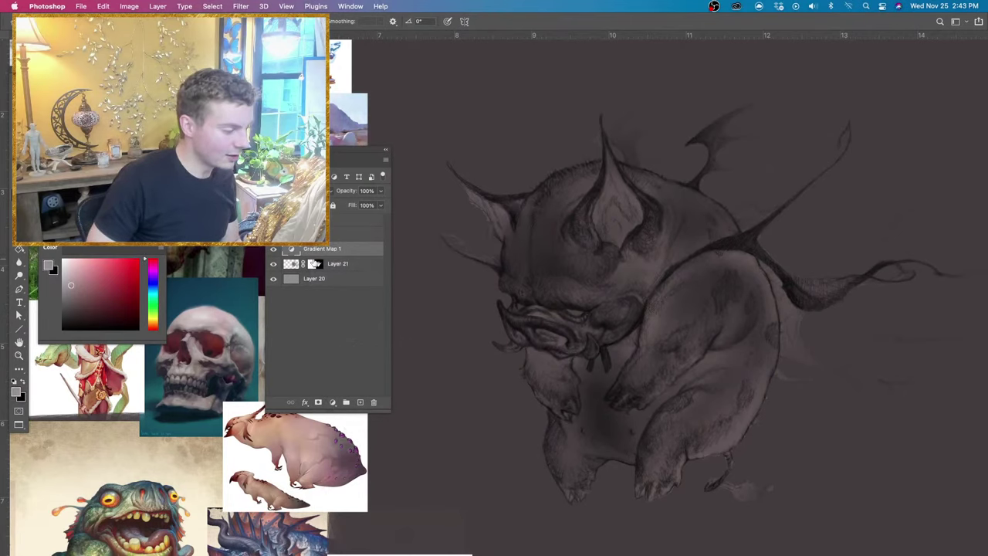
Load Layer 21's mask as a selection and use it to mask Gradient Map 1 to the creature.
{"action": "left_click", "coordinate": [318, 265], "text": "super"}
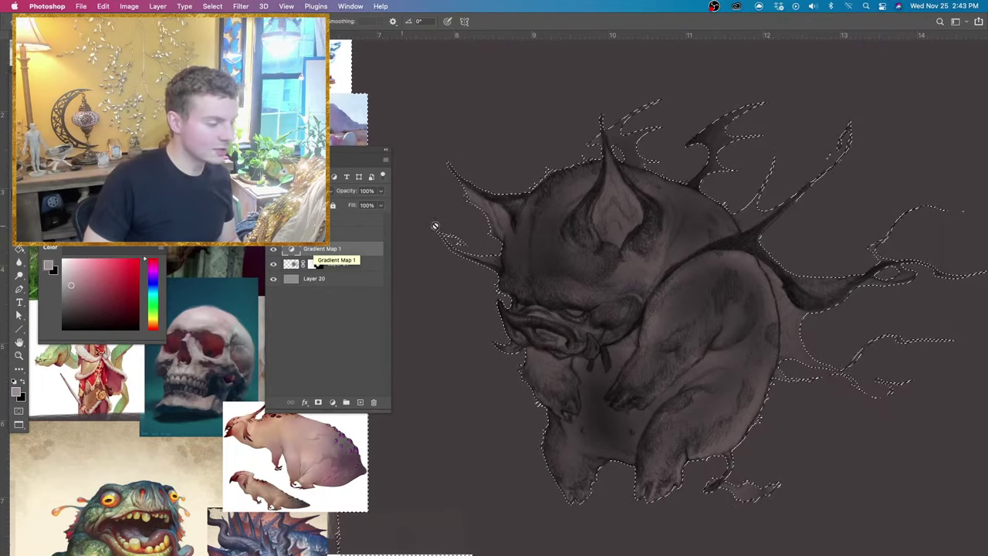
{"action": "key", "text": "super+d"}
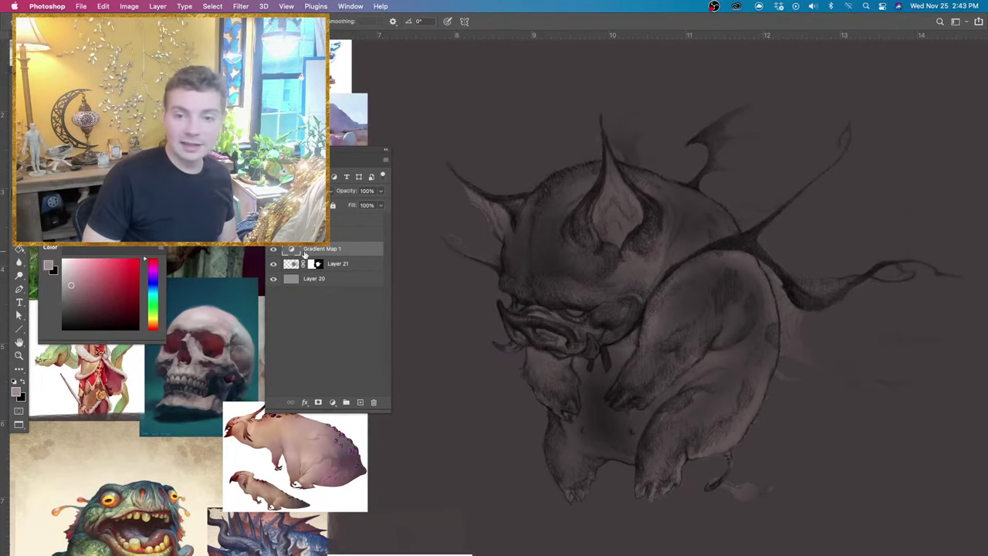
{"action": "left_click_drag", "start_coordinate": [300, 153], "coordinate": [344, 233]}
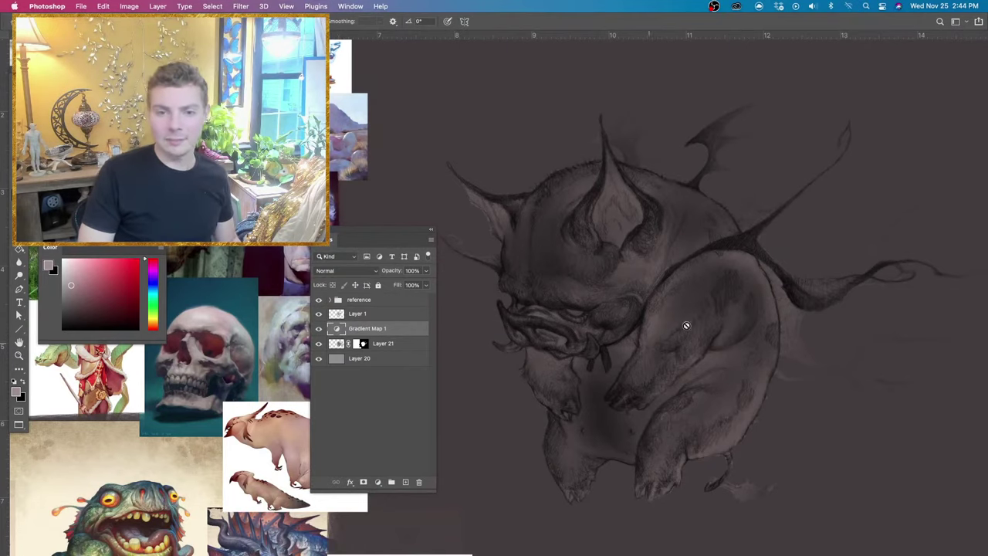
{"action": "left_click_drag", "start_coordinate": [301, 154], "coordinate": [838, 294]}
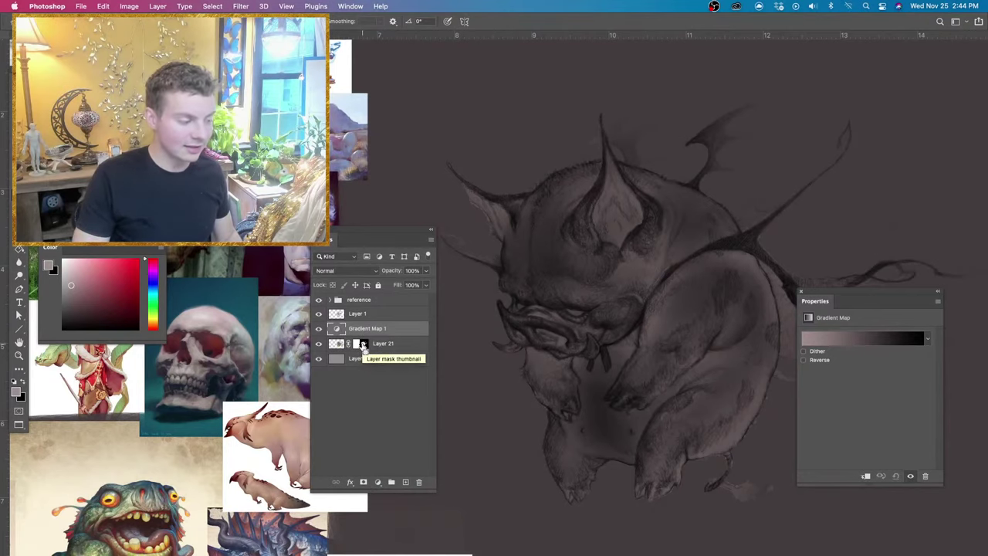
{"action": "left_click", "coordinate": [364, 345], "text": "super"}
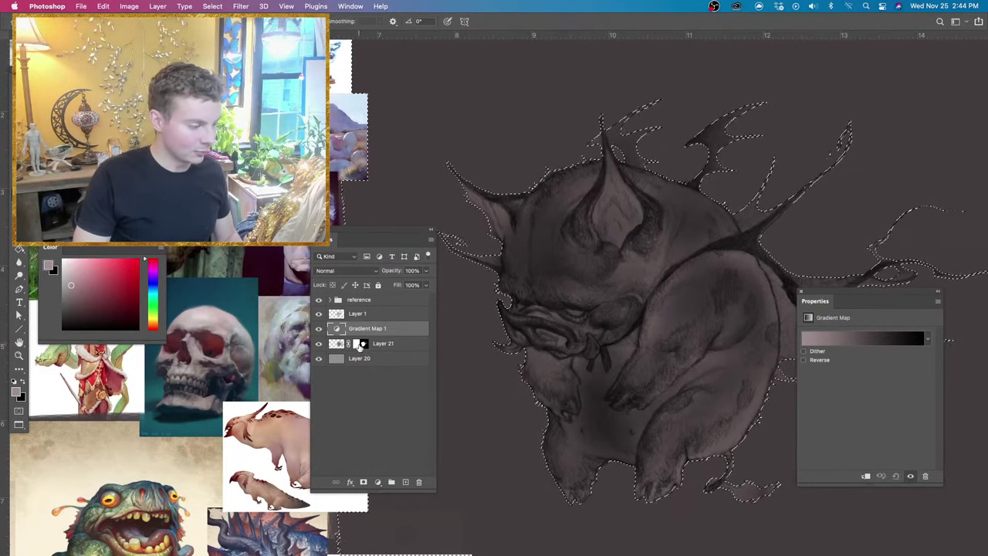
{"action": "left_click", "coordinate": [364, 483]}
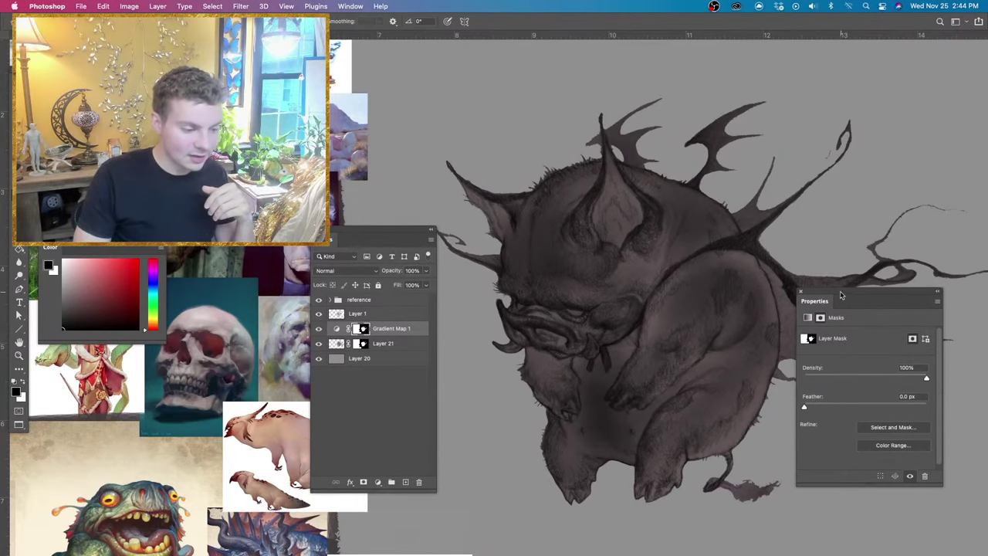
Change the Gradient Map 1 gradient type to Noise and lower the adjustment layer's opacity to 11%.
{"action": "left_click_drag", "start_coordinate": [841, 302], "coordinate": [804, 293]}
{"action": "left_click", "coordinate": [337, 329]}
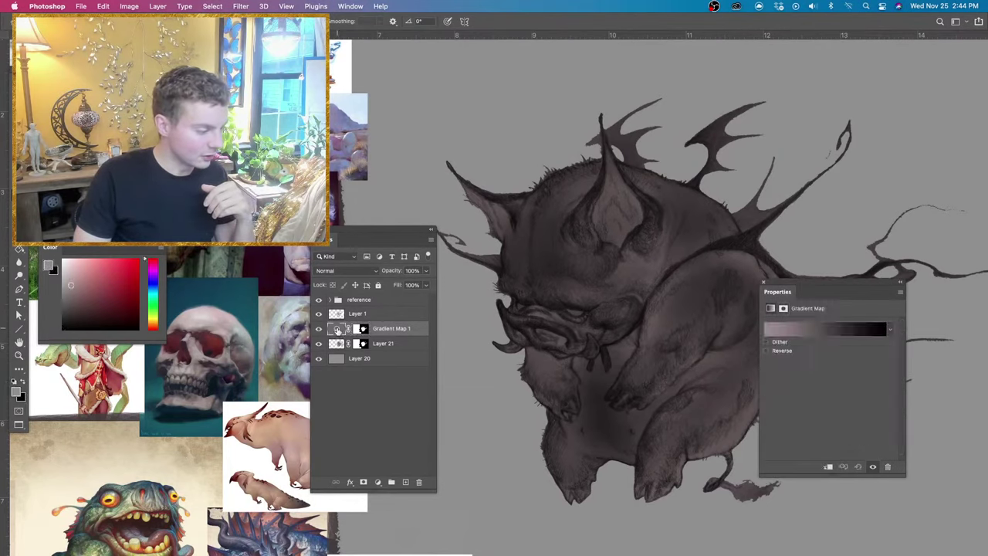
{"action": "left_click", "coordinate": [854, 335]}
{"action": "left_click_drag", "start_coordinate": [724, 153], "coordinate": [857, 66]}
{"action": "left_click", "coordinate": [795, 180]}
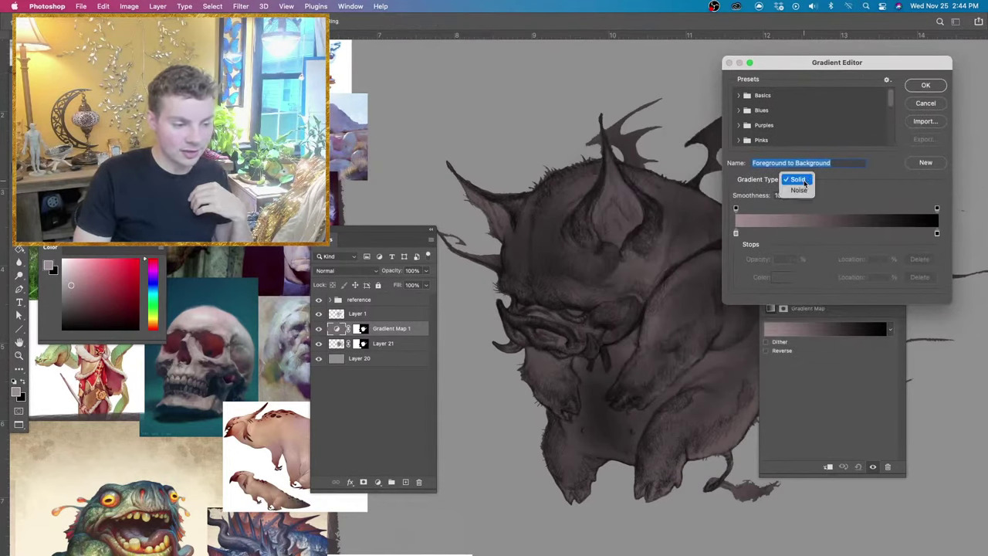
{"action": "left_click", "coordinate": [803, 192]}
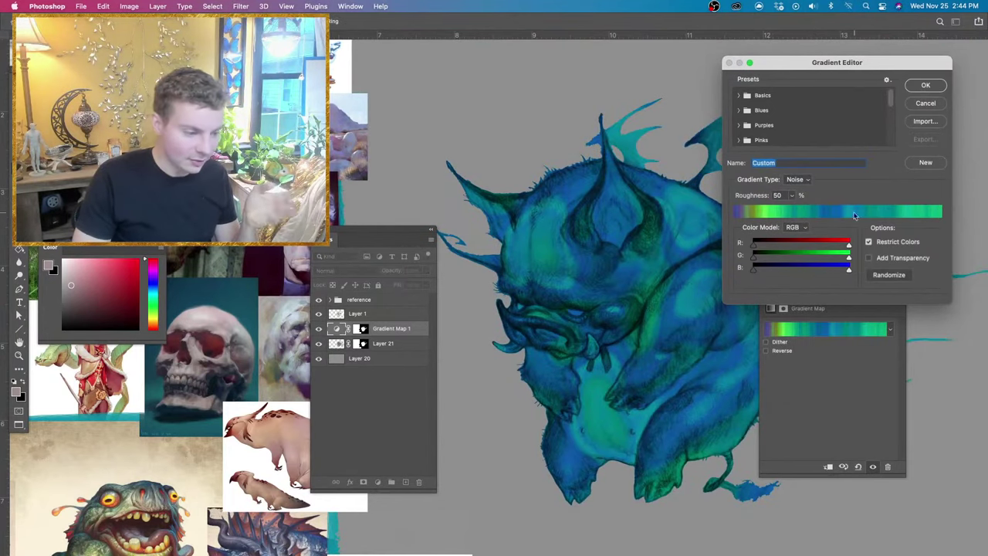
{"action": "left_click_drag", "start_coordinate": [786, 66], "coordinate": [739, 98]}
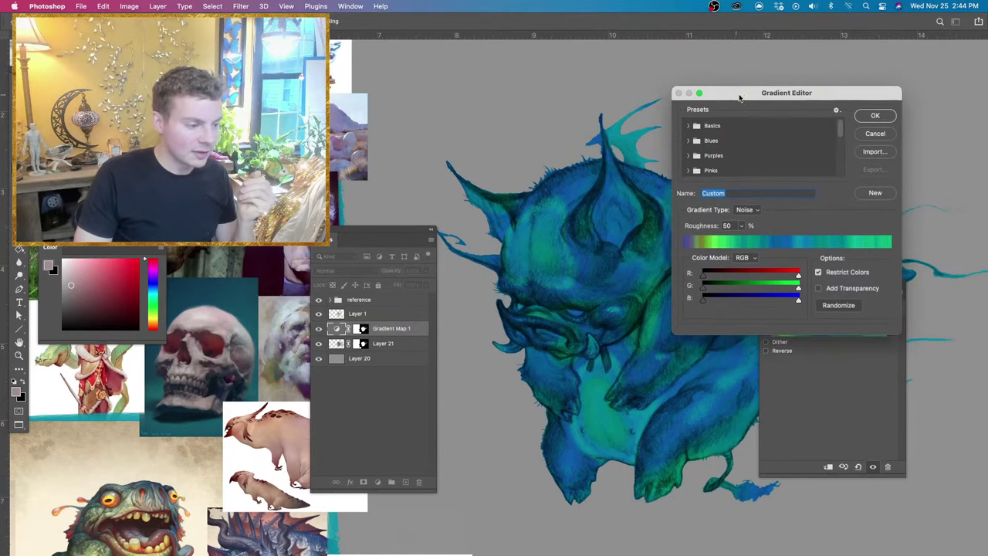
{"action": "left_click", "coordinate": [873, 117]}
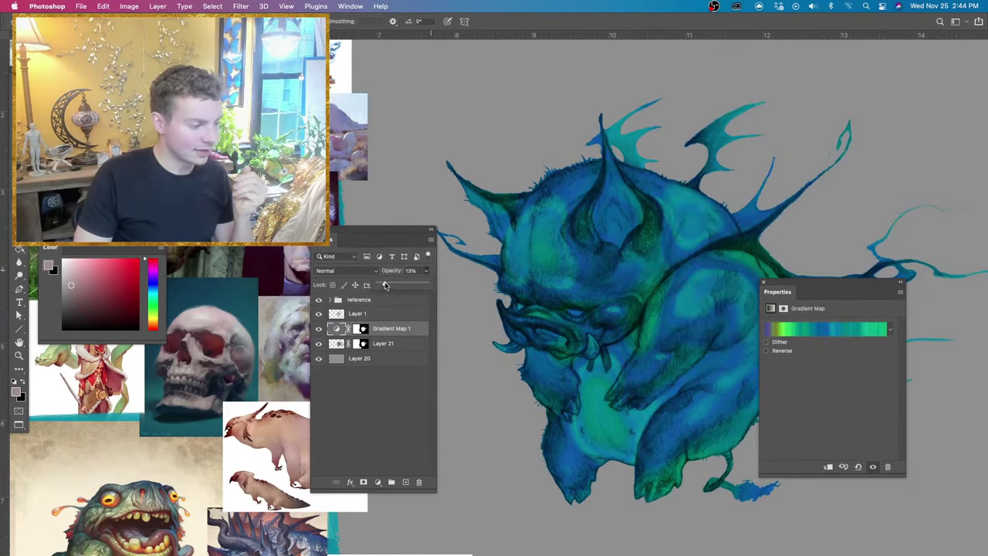
{"action": "left_click_drag", "start_coordinate": [385, 285], "coordinate": [383, 285]}
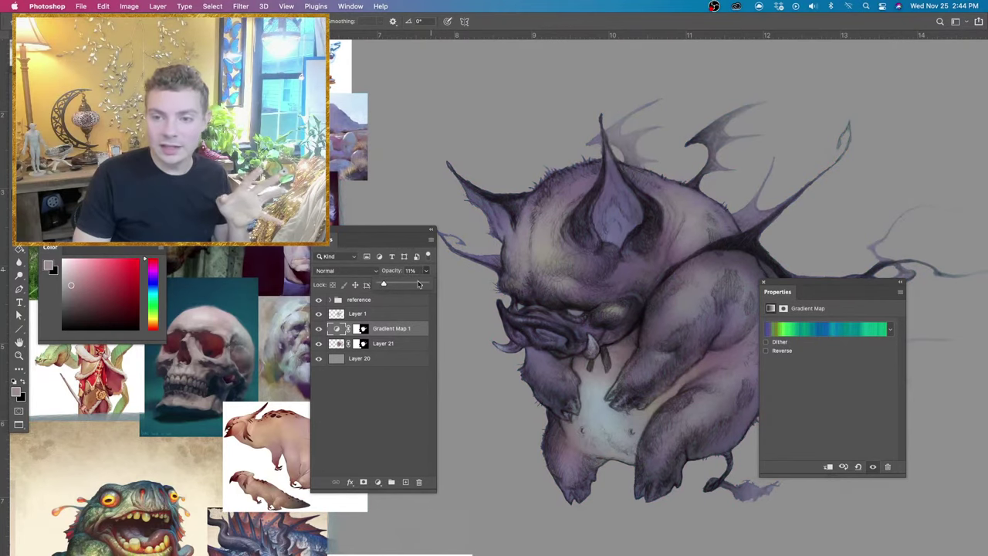
{"action": "left_click_drag", "start_coordinate": [827, 286], "coordinate": [857, 286]}
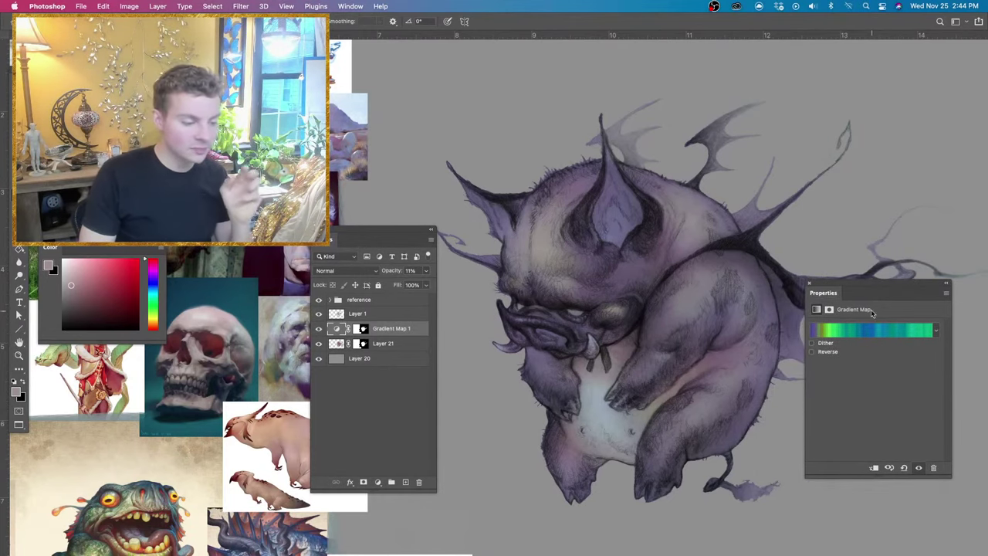
Randomize the Gradient Map's noise gradient until it runs from light green to mustard yellow, and accept it.
{"action": "left_click", "coordinate": [871, 333]}
{"action": "left_click_drag", "start_coordinate": [757, 90], "coordinate": [861, 54]}
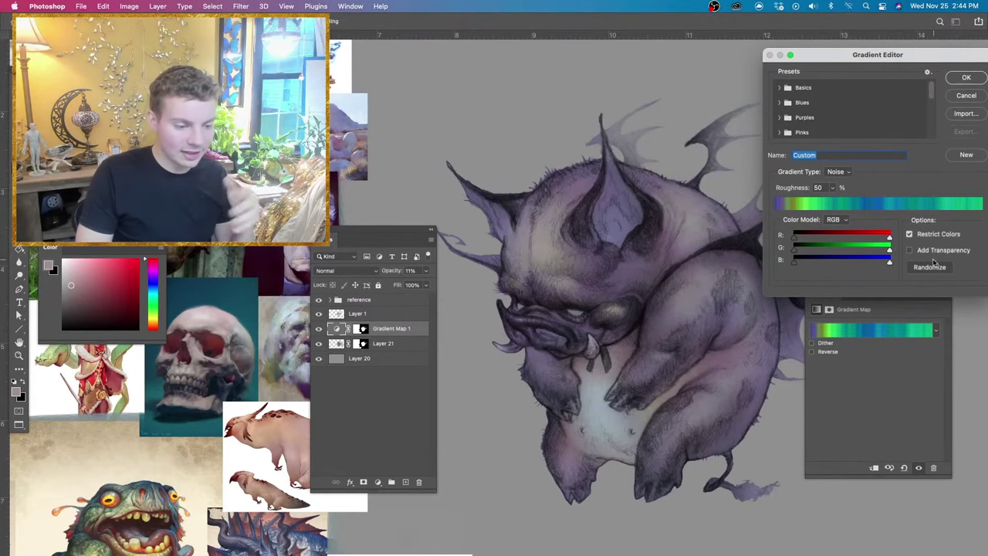
{"action": "left_click", "coordinate": [958, 82]}
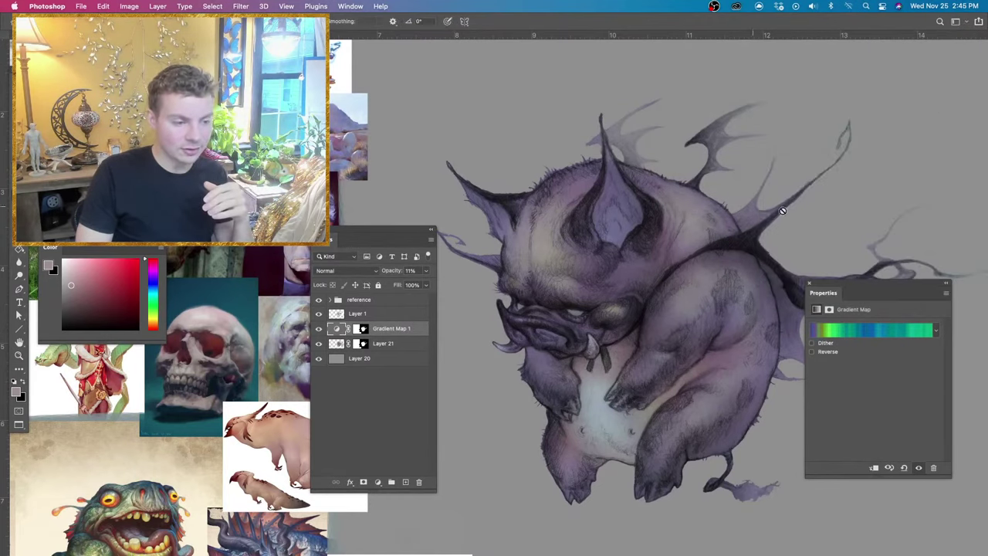
{"action": "left_click", "coordinate": [873, 332]}
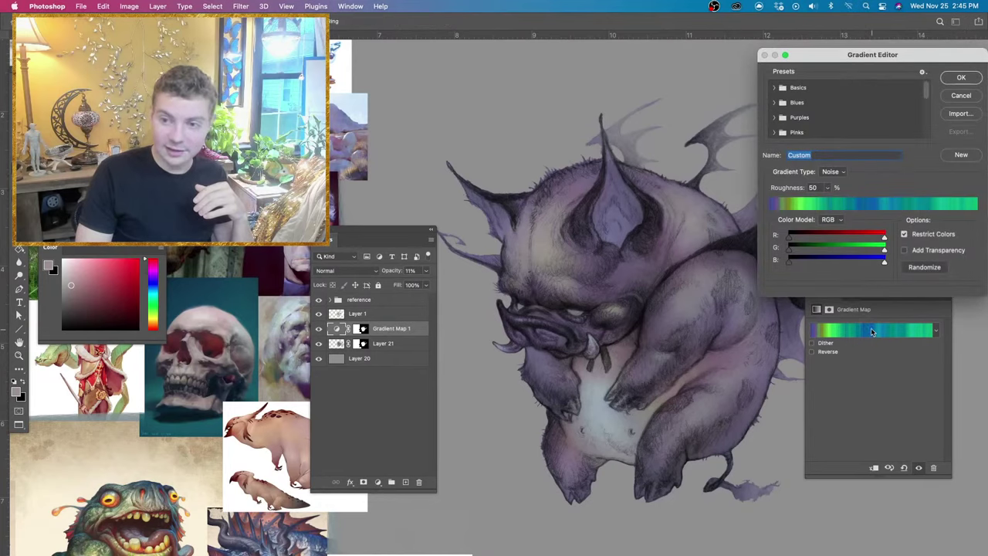
{"action": "left_click", "coordinate": [925, 268]}
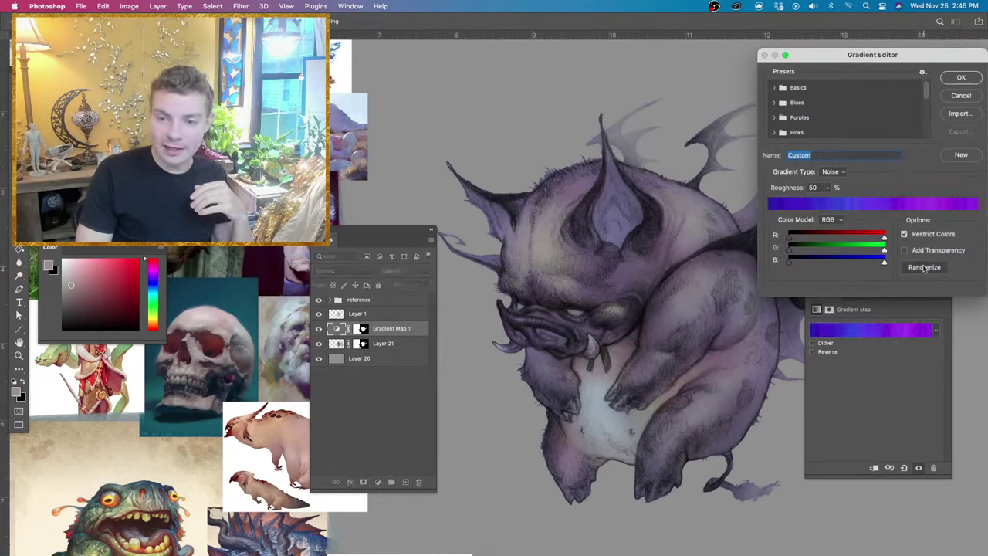
{"action": "left_click", "coordinate": [925, 268]}
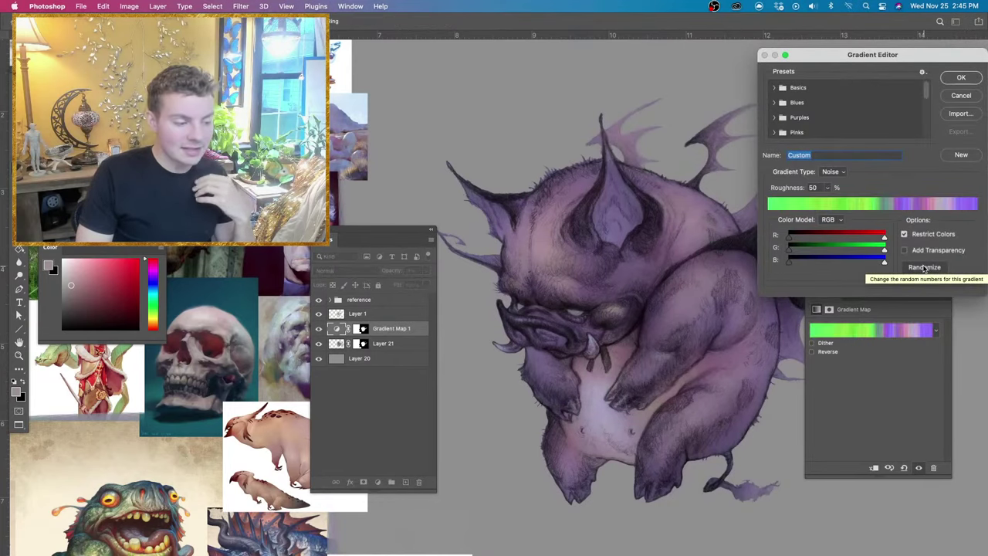
{"action": "left_click", "coordinate": [925, 268]}
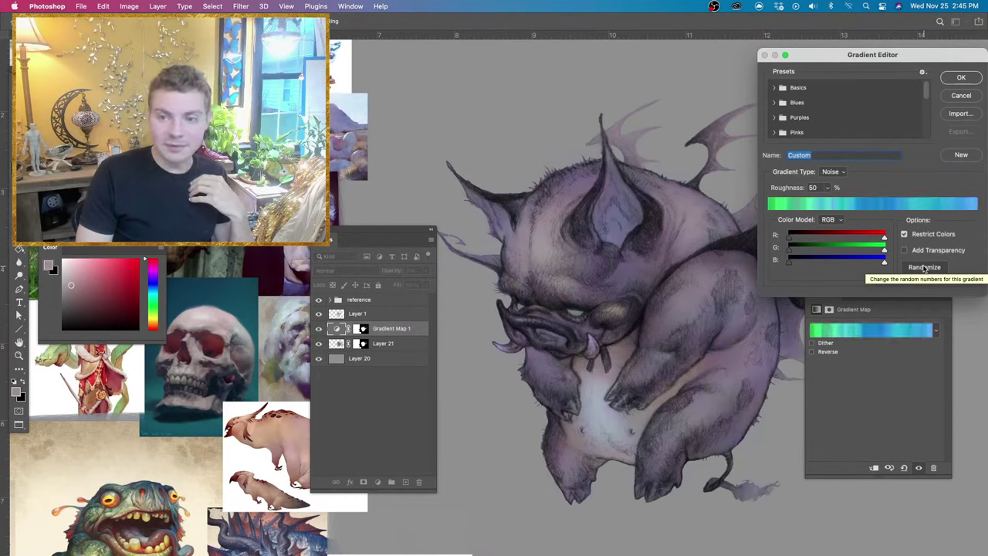
{"action": "left_click", "coordinate": [924, 268]}
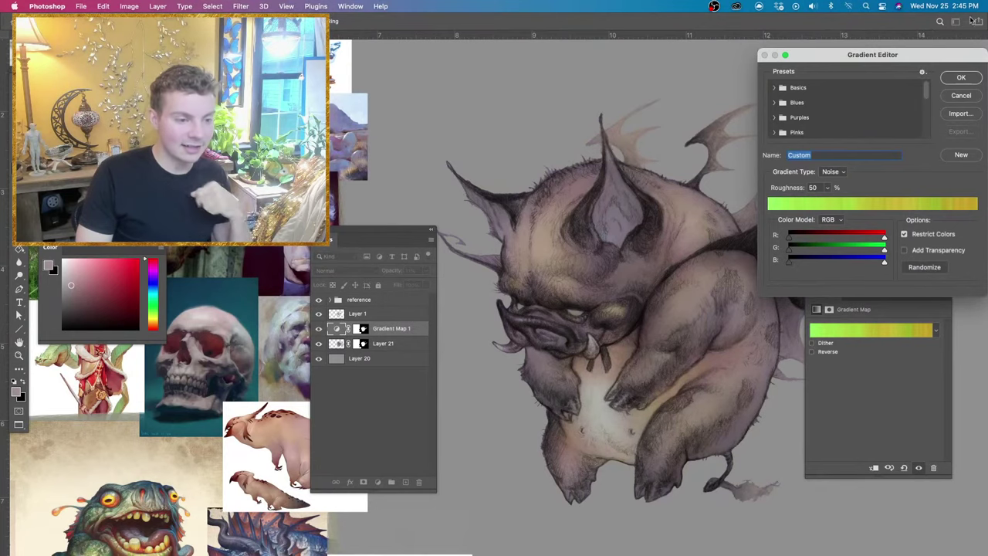
{"action": "left_click", "coordinate": [961, 78]}
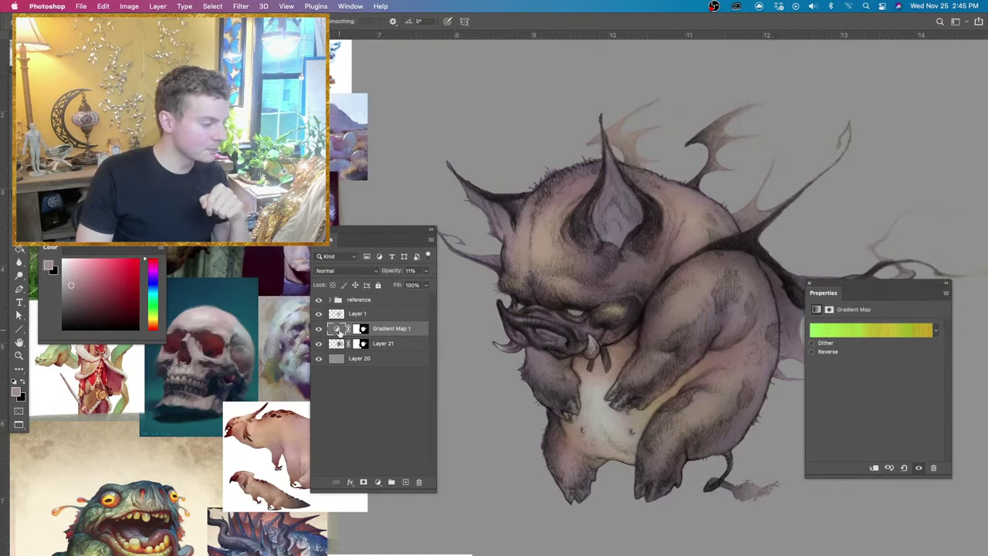
Compare the creature's colours with the Gradient Map 1 layer hidden and shown.
{"action": "key", "text": "BackSpace"}
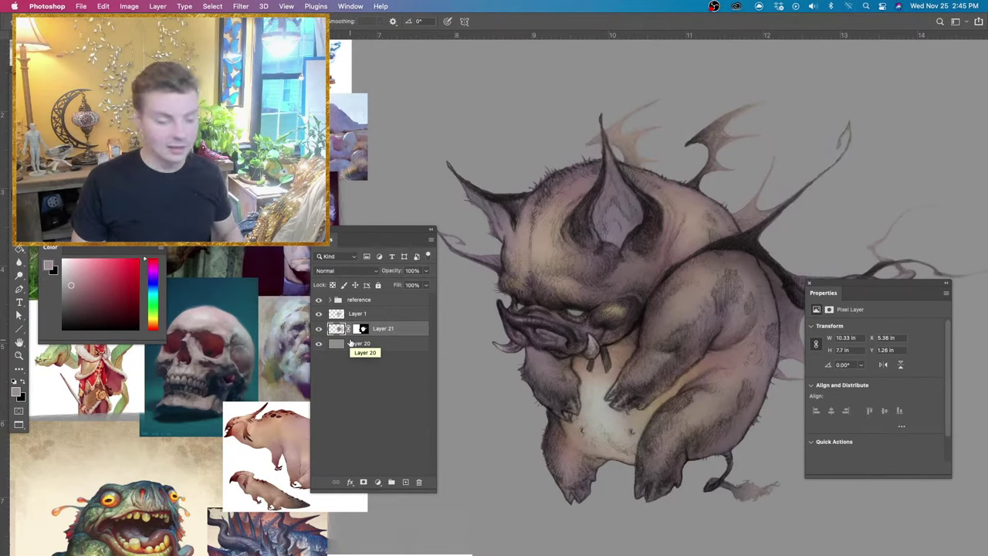
{"action": "key", "text": "super+z"}
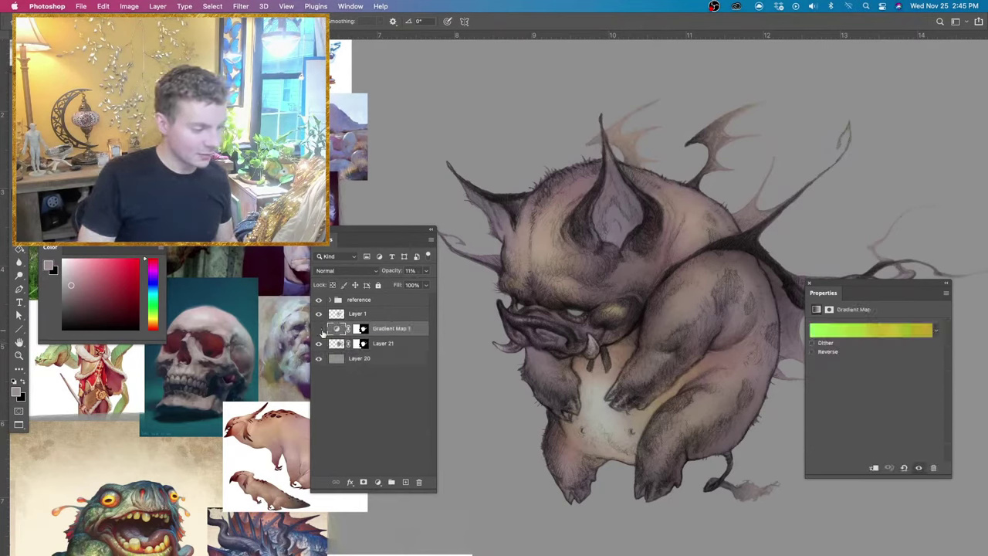
{"action": "left_click", "coordinate": [321, 331]}
{"action": "left_click", "coordinate": [321, 331]}
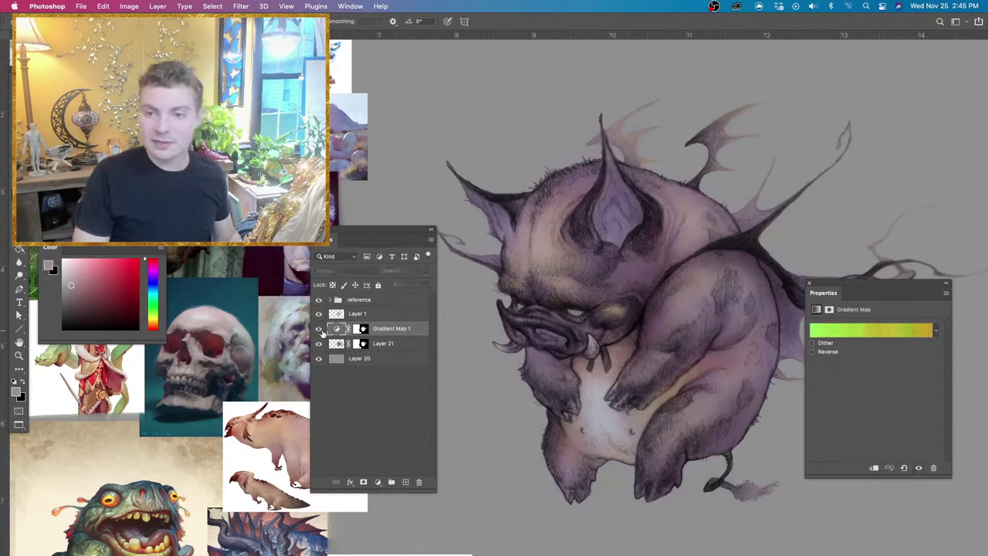
{"action": "left_click", "coordinate": [321, 331]}
{"action": "left_click", "coordinate": [322, 330]}
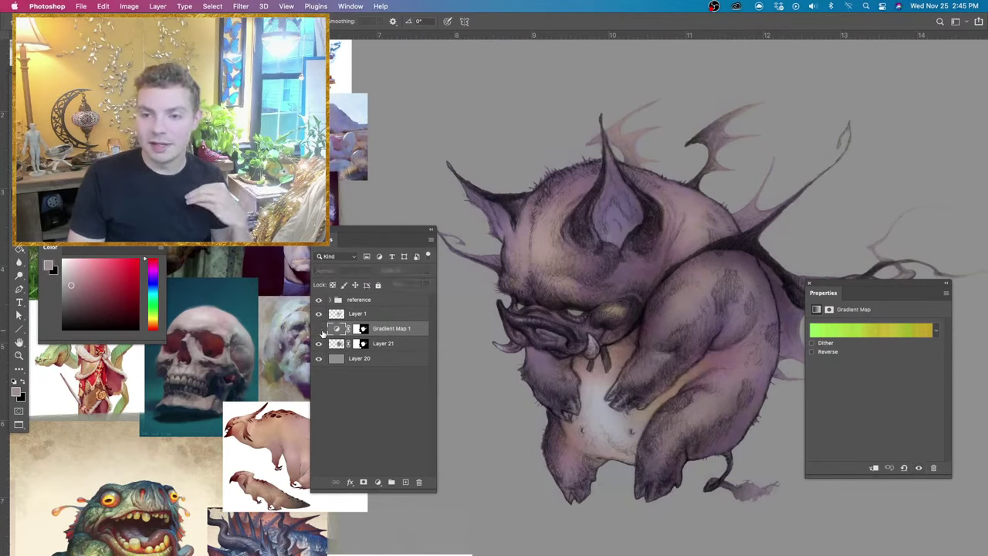
{"action": "left_click", "coordinate": [321, 331]}
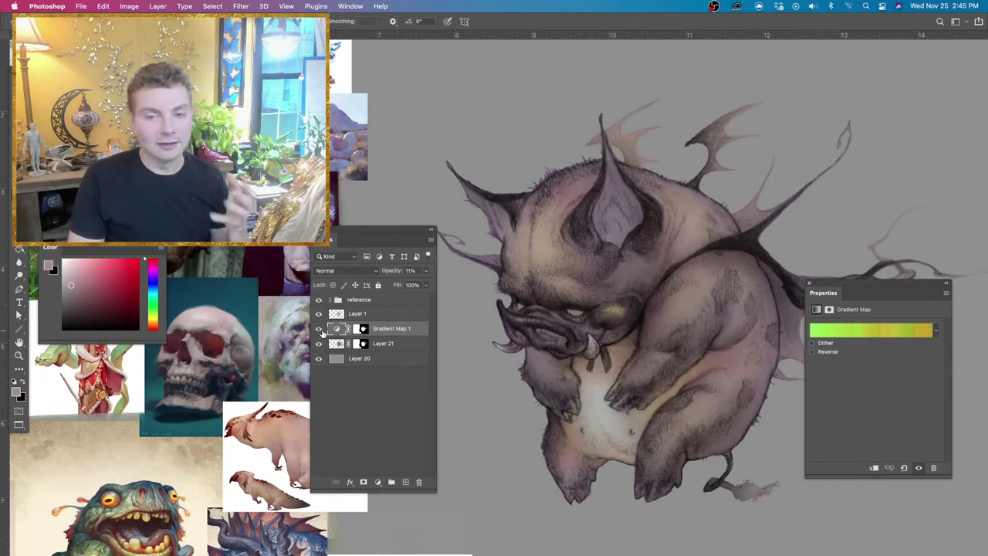
Merge Gradient Map 1 into Layer 21, and add a new layer above it masked with Layer 21's mask selection.
{"action": "key", "text": "super+e"}
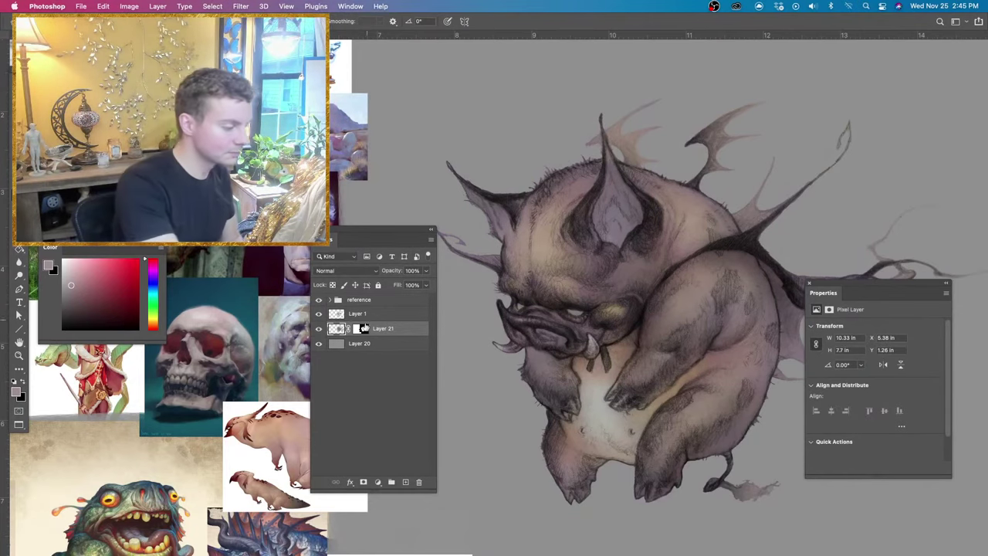
{"action": "left_click", "coordinate": [405, 481]}
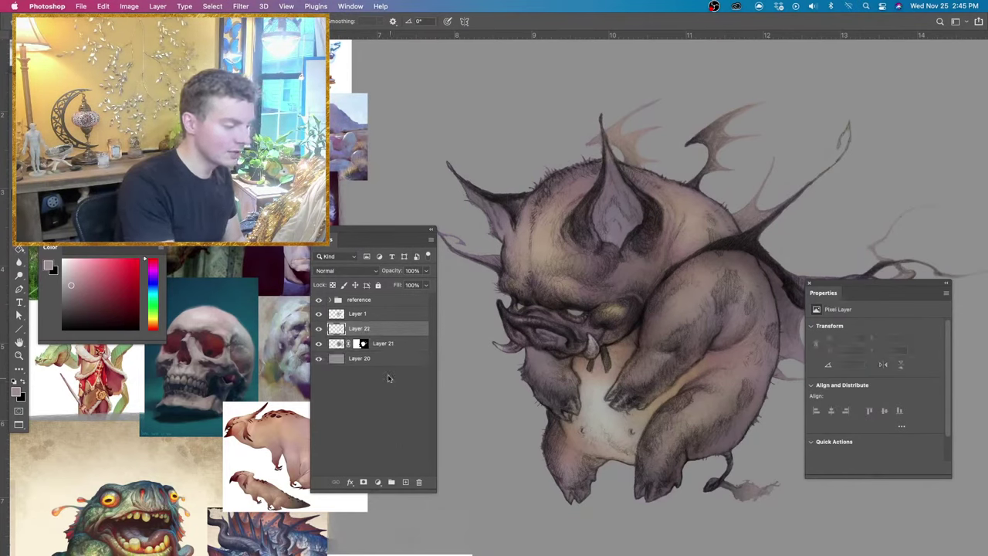
{"action": "left_click", "coordinate": [358, 345], "text": "super"}
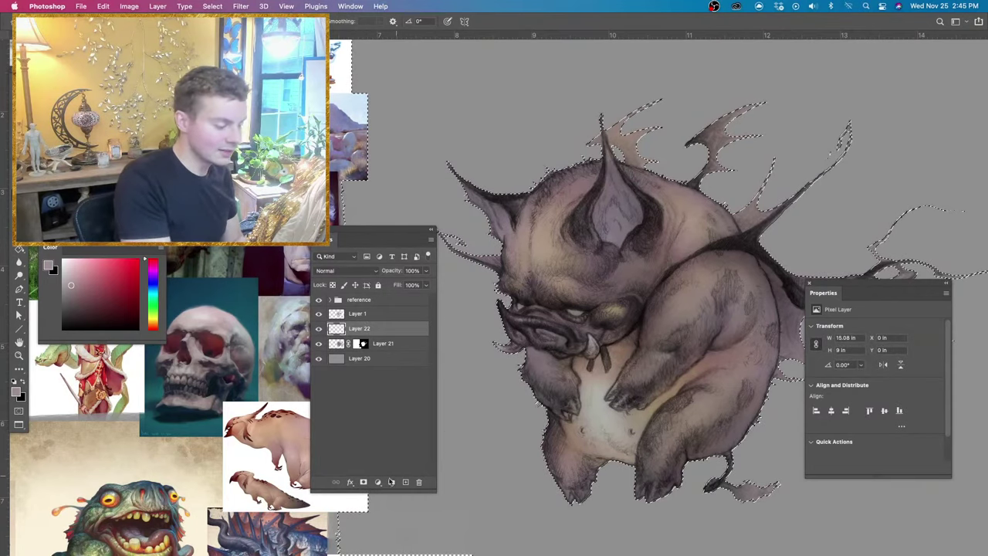
{"action": "left_click", "coordinate": [364, 482]}
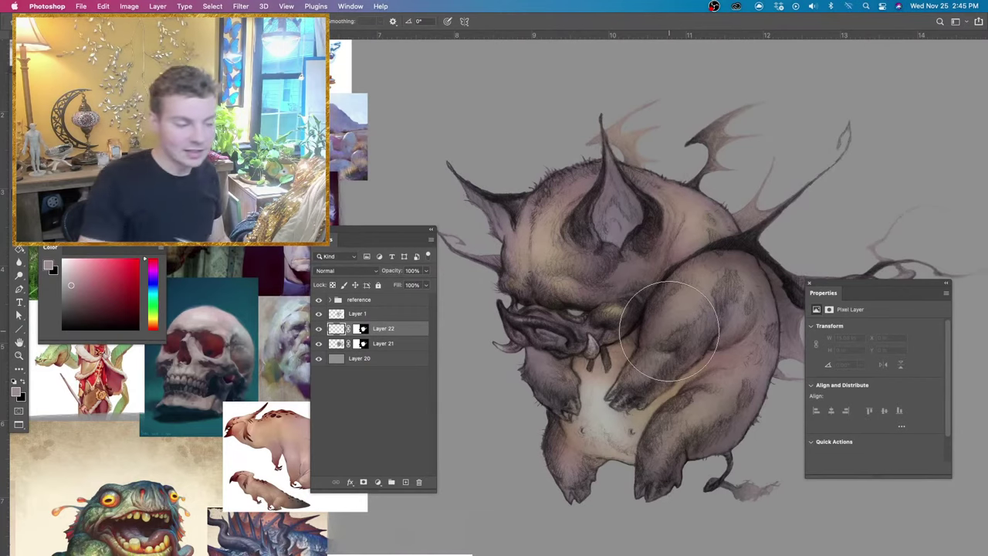
Paint near-white highlights with a small soft brush along the skin folds behind the creature's large ear on Layer 22.
{"action": "left_click_drag", "start_coordinate": [688, 251], "coordinate": [640, 252]}
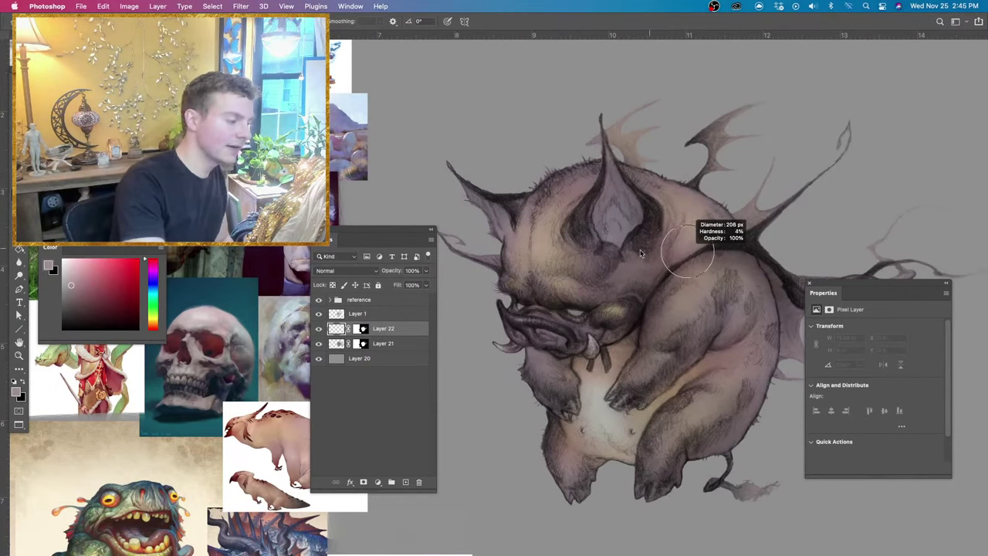
{"action": "left_click_drag", "start_coordinate": [711, 271], "coordinate": [691, 269]}
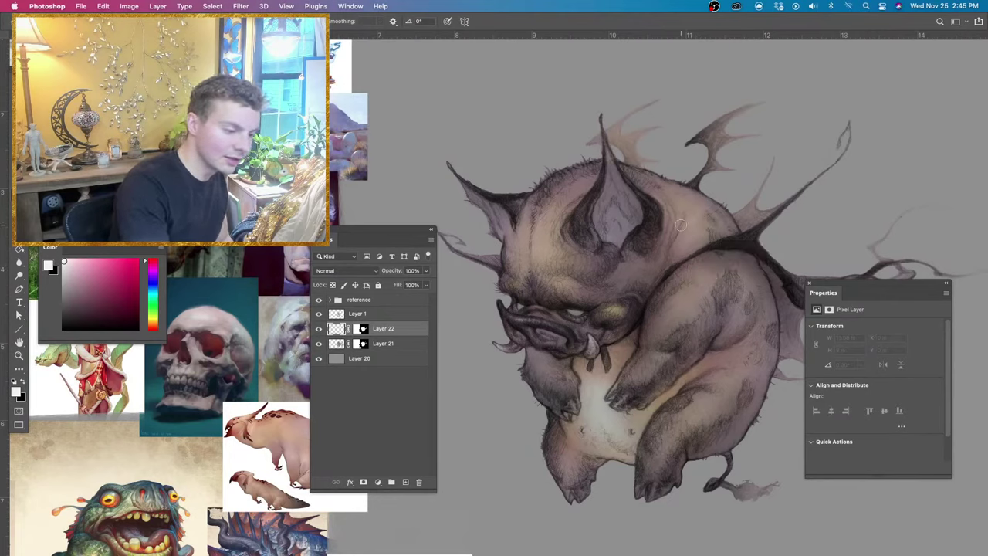
{"action": "left_click_drag", "start_coordinate": [683, 229], "coordinate": [683, 231]}
{"action": "left_click_drag", "start_coordinate": [662, 197], "coordinate": [666, 238]}
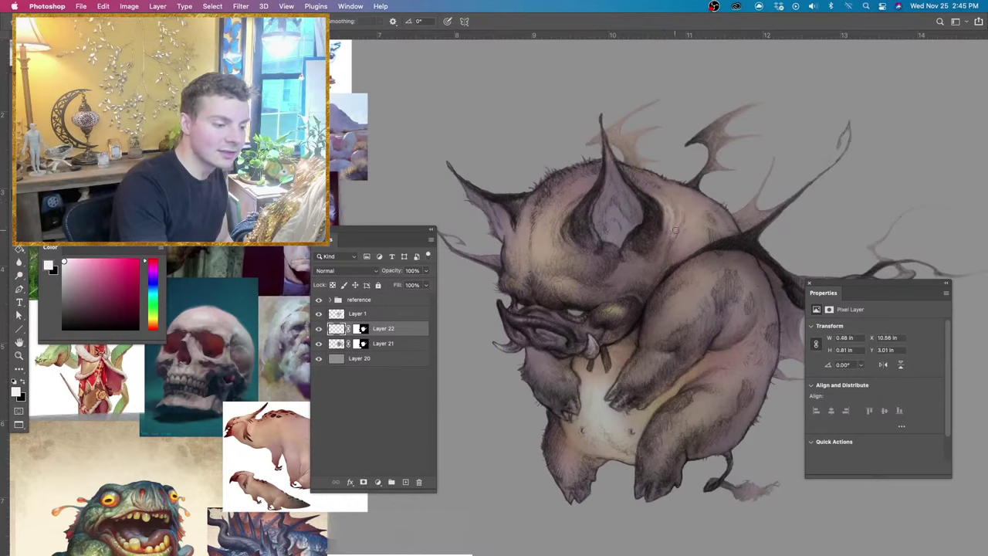
{"action": "mouse_move", "coordinate": [684, 224]}
{"action": "left_mouse_down"}
{"action": "mouse_move", "coordinate": [691, 236]}
{"action": "mouse_move", "coordinate": [679, 239]}
{"action": "mouse_move", "coordinate": [692, 226]}
{"action": "left_mouse_up"}
Paint near-white highlights on the creature's upper arm and forehead, undoing and redoing the first arm stroke.
{"action": "left_click_drag", "start_coordinate": [691, 290], "coordinate": [644, 372]}
{"action": "key", "text": "super+z"}
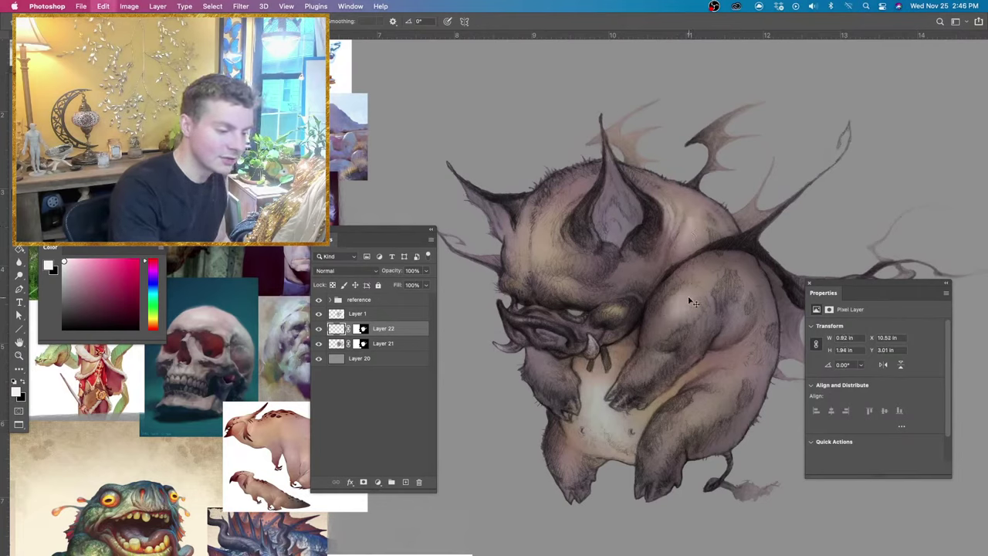
{"action": "left_click_drag", "start_coordinate": [688, 299], "coordinate": [666, 323]}
{"action": "mouse_move", "coordinate": [677, 282]}
{"action": "left_mouse_down"}
{"action": "mouse_move", "coordinate": [718, 266]}
{"action": "mouse_move", "coordinate": [657, 269]}
{"action": "mouse_move", "coordinate": [657, 247]}
{"action": "mouse_move", "coordinate": [653, 264]}
{"action": "mouse_move", "coordinate": [636, 263]}
{"action": "mouse_move", "coordinate": [620, 253]}
{"action": "mouse_move", "coordinate": [629, 257]}
{"action": "mouse_move", "coordinate": [615, 221]}
{"action": "mouse_move", "coordinate": [583, 269]}
{"action": "left_mouse_up"}
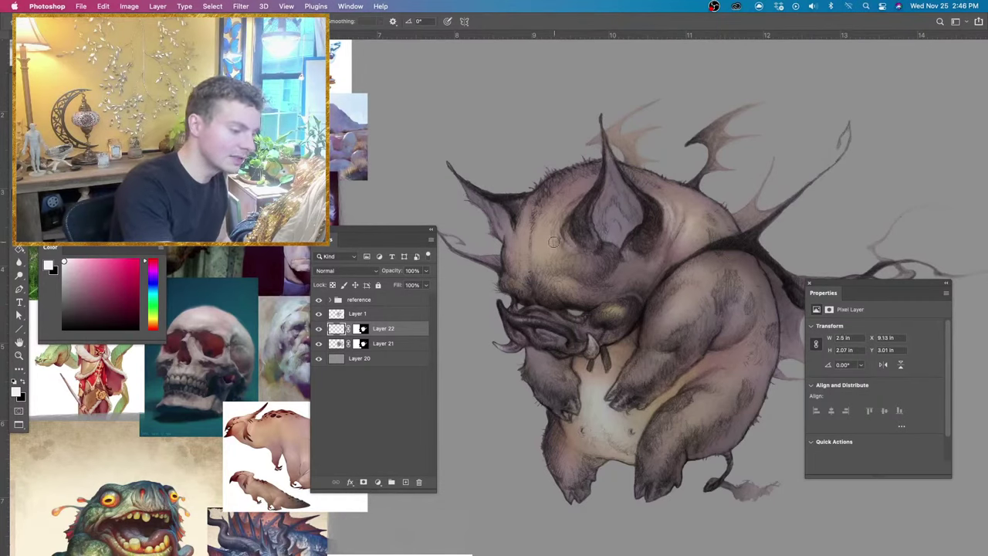
{"action": "mouse_move", "coordinate": [547, 222]}
{"action": "left_mouse_down"}
{"action": "mouse_move", "coordinate": [542, 242]}
{"action": "mouse_move", "coordinate": [530, 238]}
{"action": "left_mouse_up"}
{"action": "left_click_drag", "start_coordinate": [529, 223], "coordinate": [510, 260]}
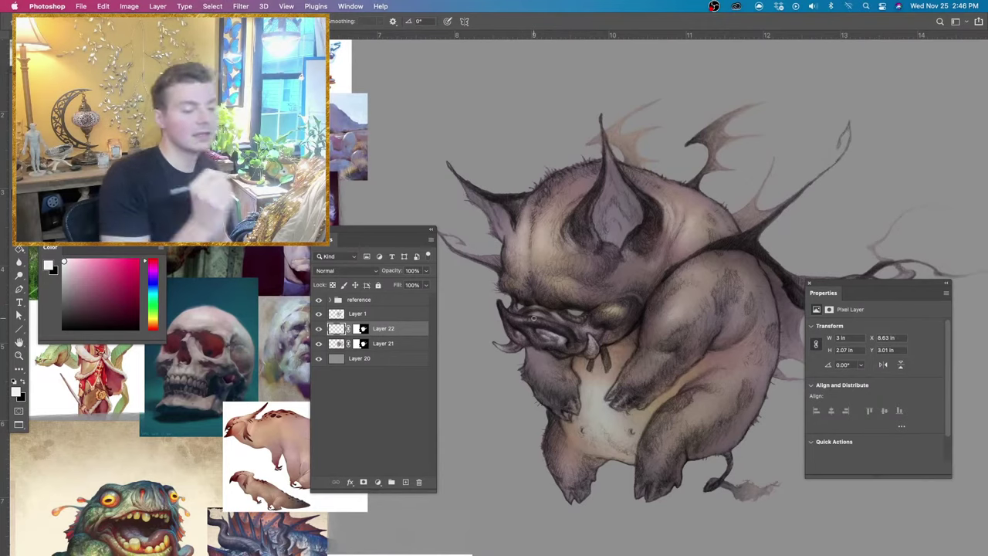
Remove the pale highlight from the snout and sample the dark red of the reference skull's eye socket.
{"action": "key", "text": "e"}
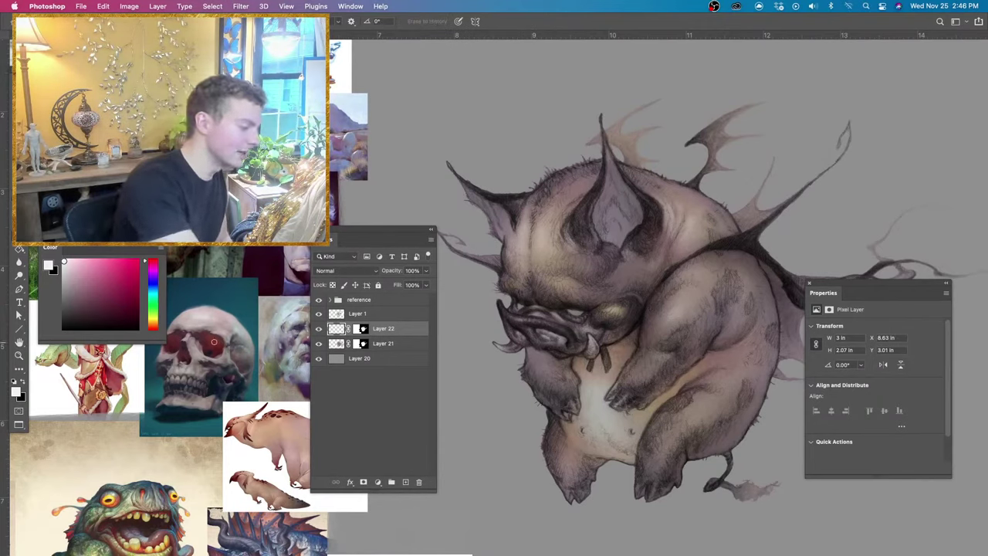
{"action": "key", "text": "b"}
{"action": "left_click", "coordinate": [542, 333], "text": "alt"}
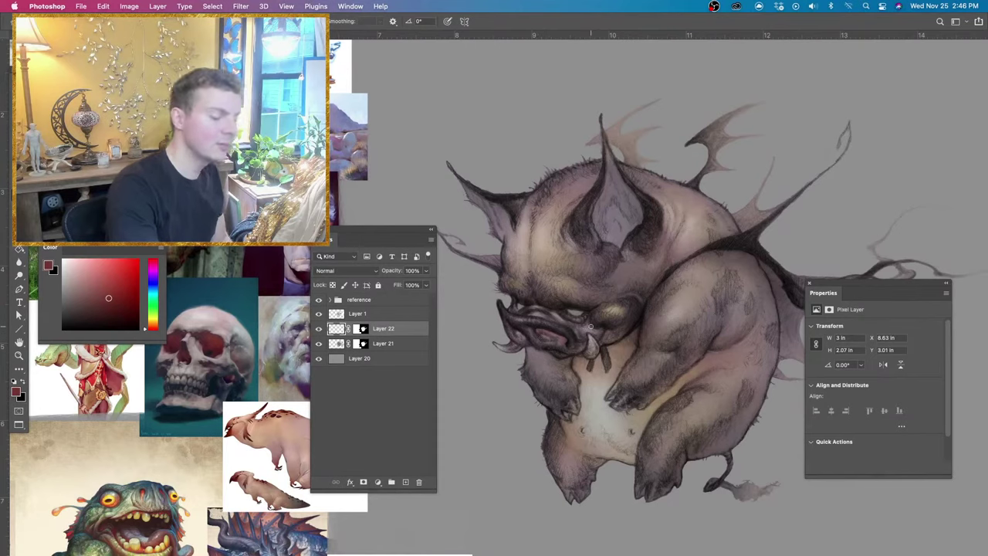
Try painting dark red over the creature's snout on Layer 22, and undo the strokes.
{"action": "key", "text": "super+z"}
{"action": "left_click_drag", "start_coordinate": [520, 335], "coordinate": [524, 335]}
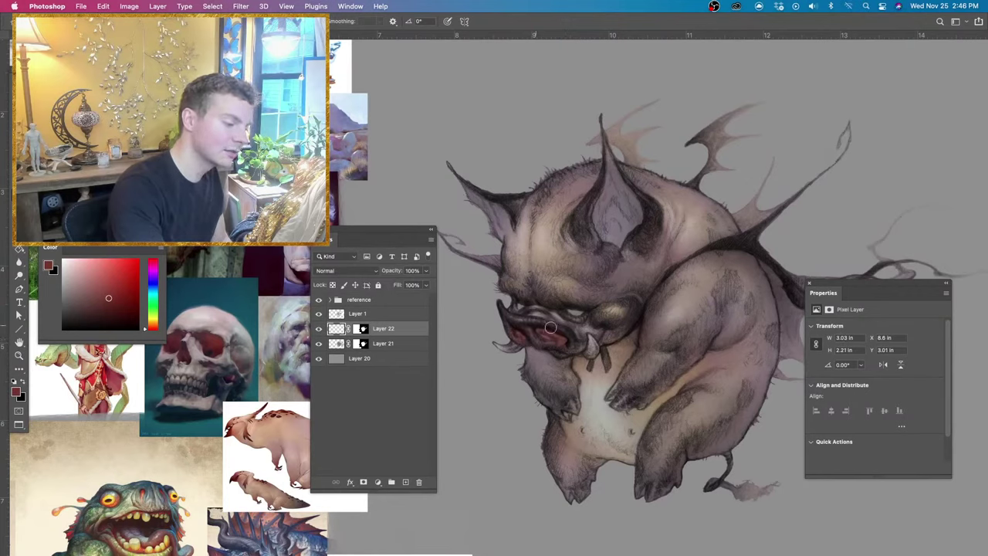
{"action": "left_click_drag", "start_coordinate": [572, 345], "coordinate": [589, 328]}
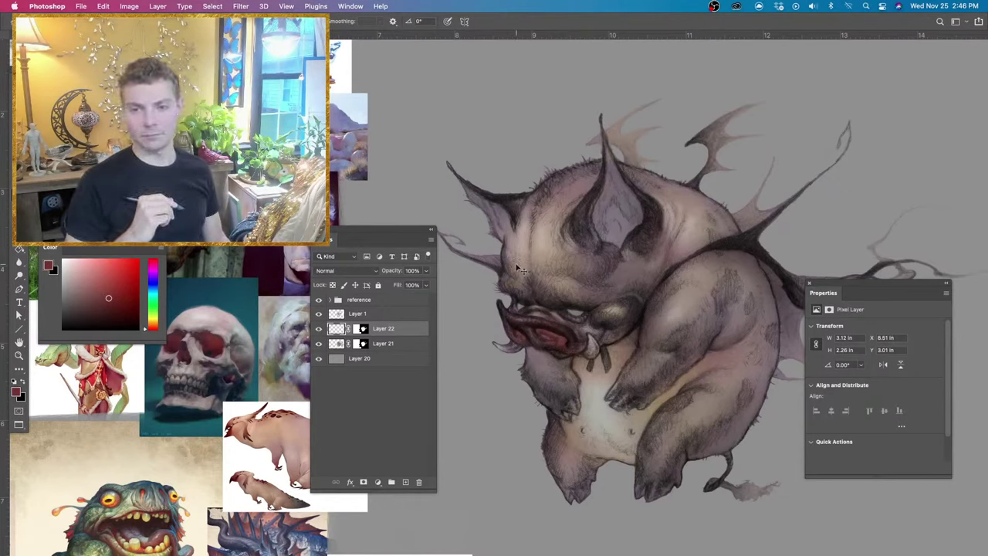
{"action": "key", "text": "super+z"}
{"action": "key", "text": "super+z"}
{"action": "key", "text": "super+z"}
{"action": "key", "text": "super+z"}
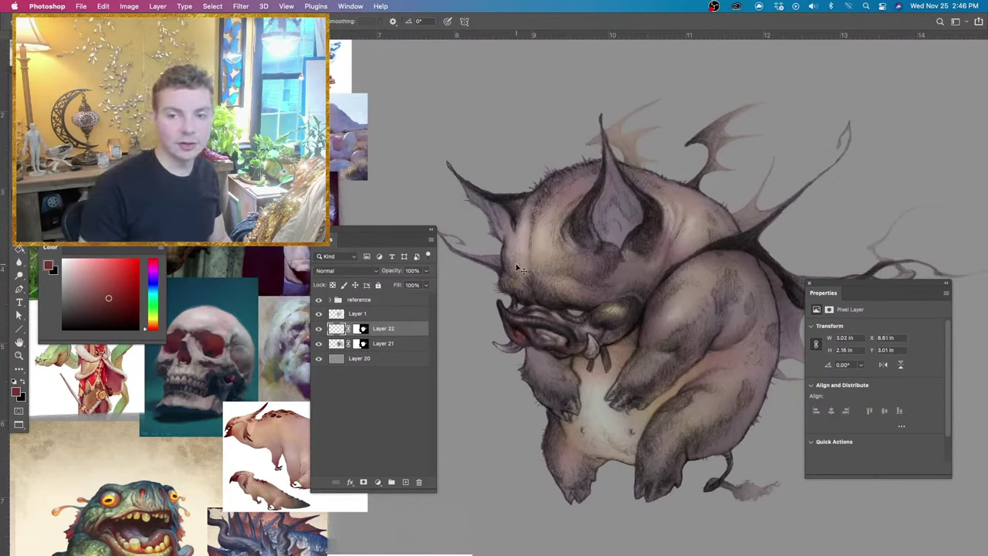
Add a new layer above Layer 22 with the creature's silhouette mask, and paint the snout and chin dark red on it.
{"action": "left_click", "coordinate": [405, 481]}
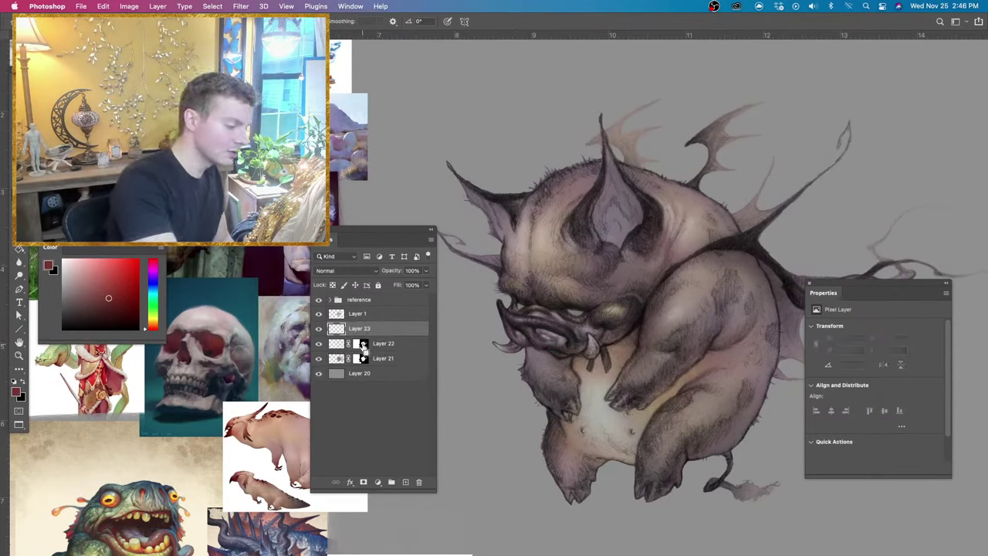
{"action": "left_click", "coordinate": [363, 482]}
{"action": "left_click", "coordinate": [336, 329]}
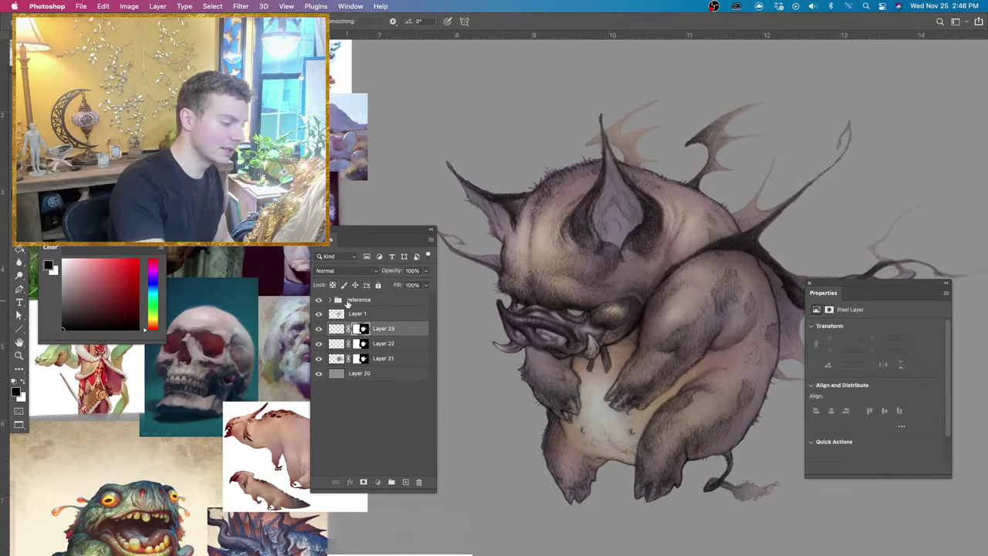
{"action": "key", "text": "x"}
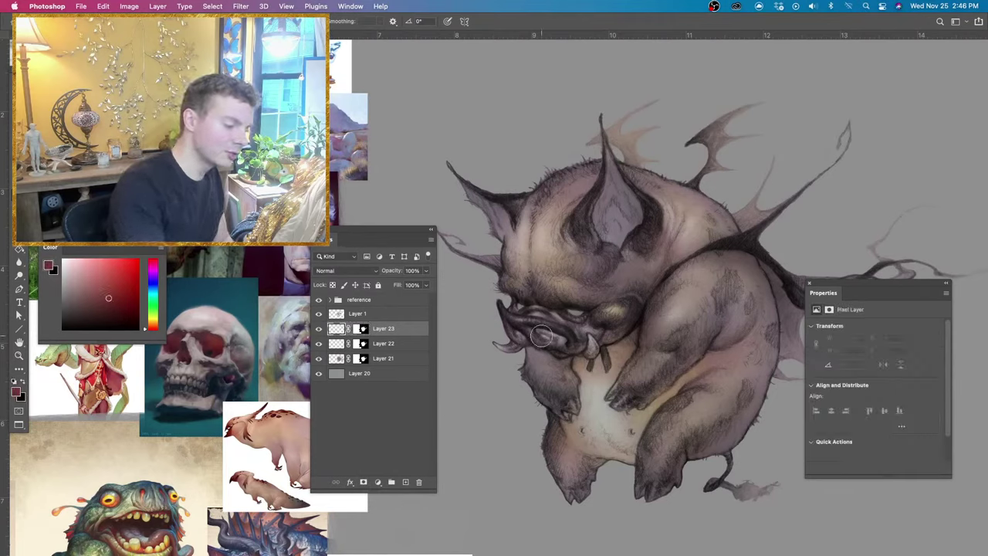
{"action": "mouse_move", "coordinate": [531, 333]}
{"action": "left_mouse_down"}
{"action": "mouse_move", "coordinate": [571, 337]}
{"action": "mouse_move", "coordinate": [577, 354]}
{"action": "mouse_move", "coordinate": [532, 335]}
{"action": "mouse_move", "coordinate": [580, 347]}
{"action": "mouse_move", "coordinate": [515, 324]}
{"action": "mouse_move", "coordinate": [590, 355]}
{"action": "mouse_move", "coordinate": [549, 328]}
{"action": "mouse_move", "coordinate": [576, 339]}
{"action": "mouse_move", "coordinate": [542, 325]}
{"action": "mouse_move", "coordinate": [601, 361]}
{"action": "mouse_move", "coordinate": [574, 338]}
{"action": "left_mouse_up"}
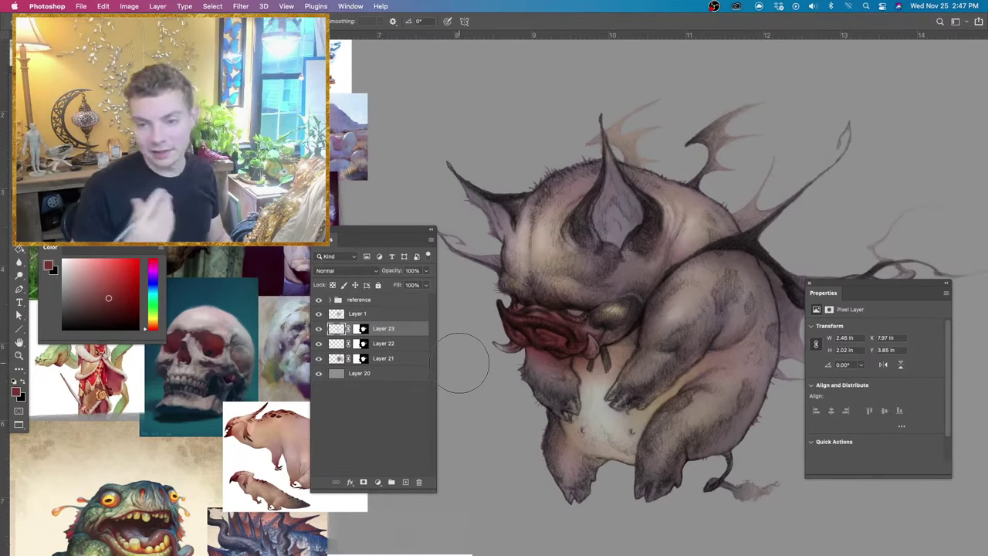
Shift the red snout paint to green using Hue/Saturation with Hue at +60.
{"action": "key", "text": "super+u"}
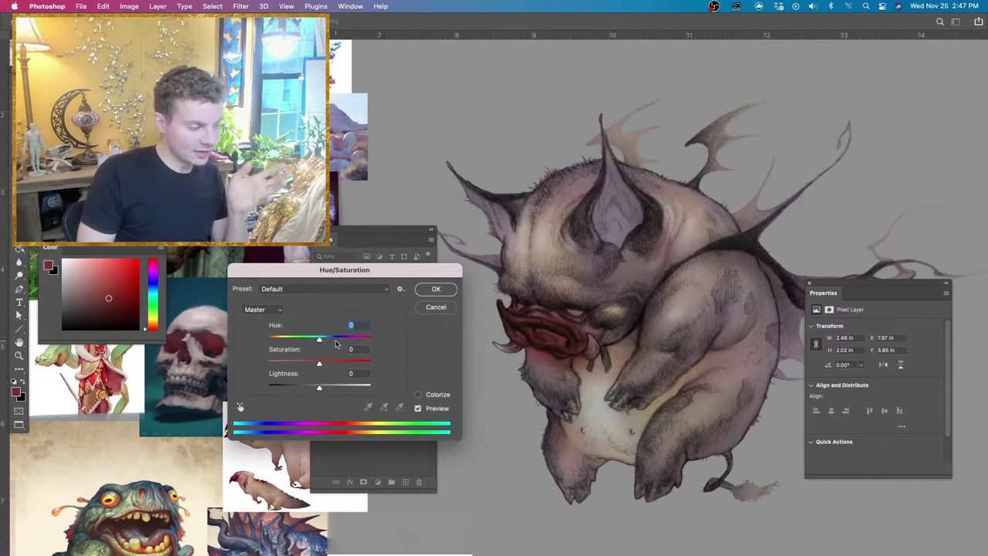
{"action": "left_click_drag", "start_coordinate": [319, 340], "coordinate": [345, 341]}
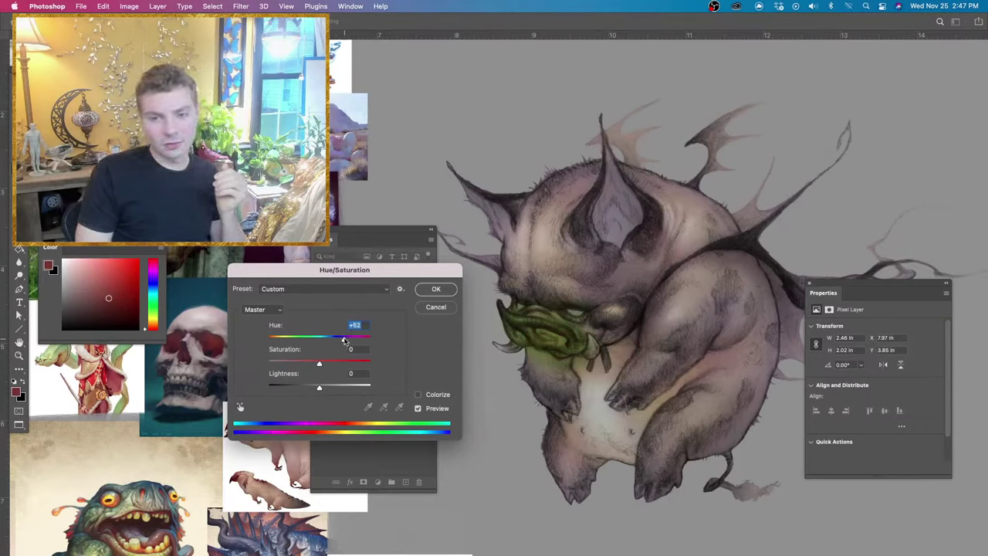
{"action": "left_click_drag", "start_coordinate": [306, 340], "coordinate": [280, 341]}
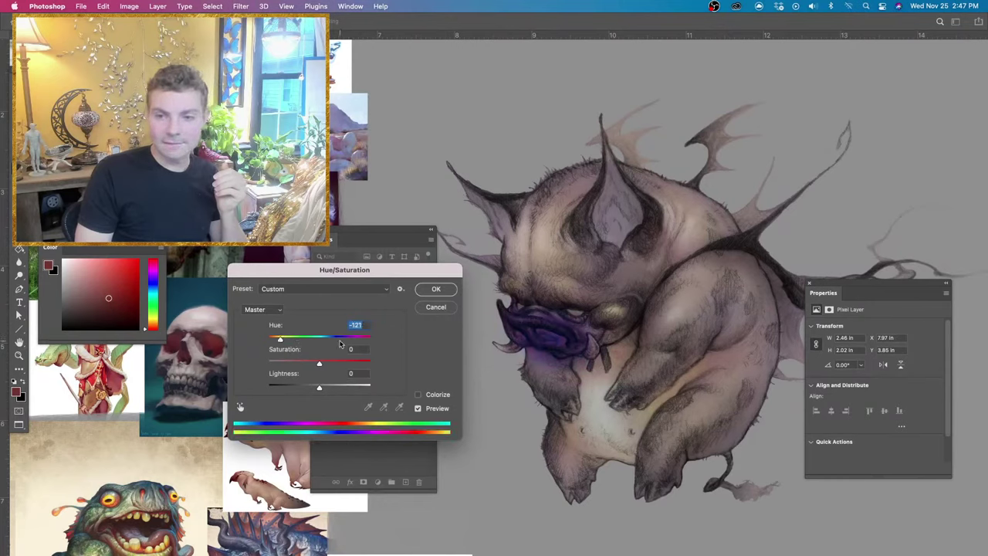
{"action": "left_click_drag", "start_coordinate": [340, 344], "coordinate": [346, 344]}
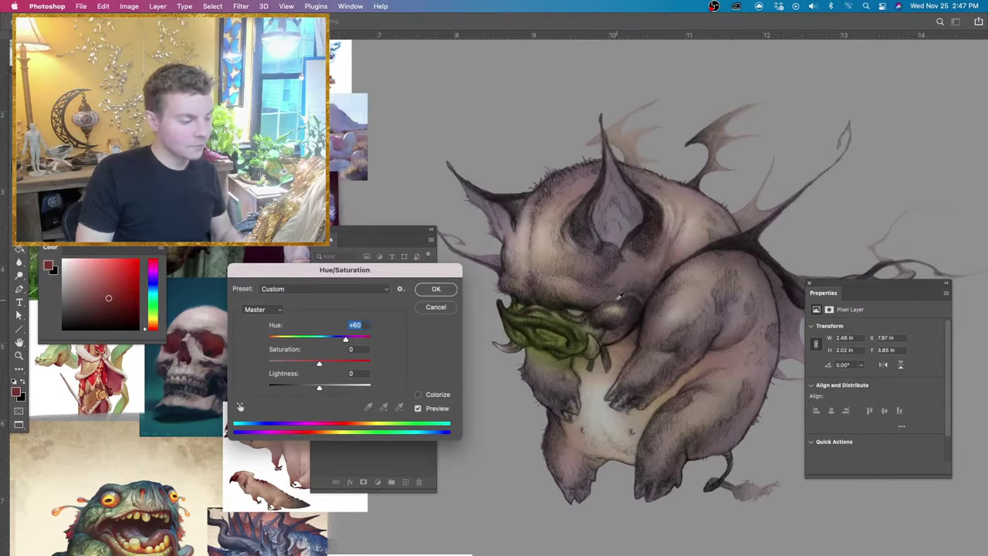
{"action": "left_click", "coordinate": [436, 289]}
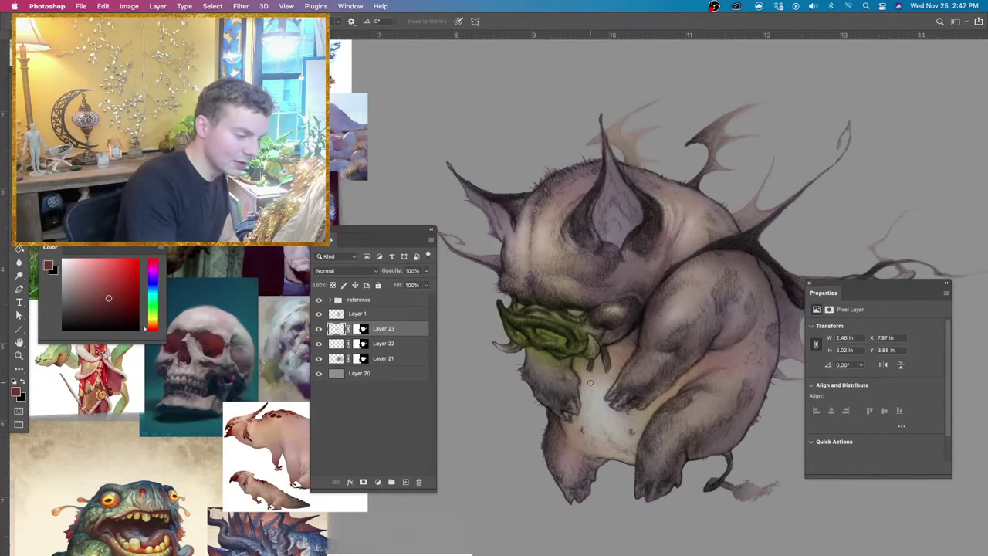
Erase the green spill below the snout, touch up the snout with its sampled green, and soften the edge below the brow.
{"action": "left_click_drag", "start_coordinate": [595, 385], "coordinate": [602, 384]}
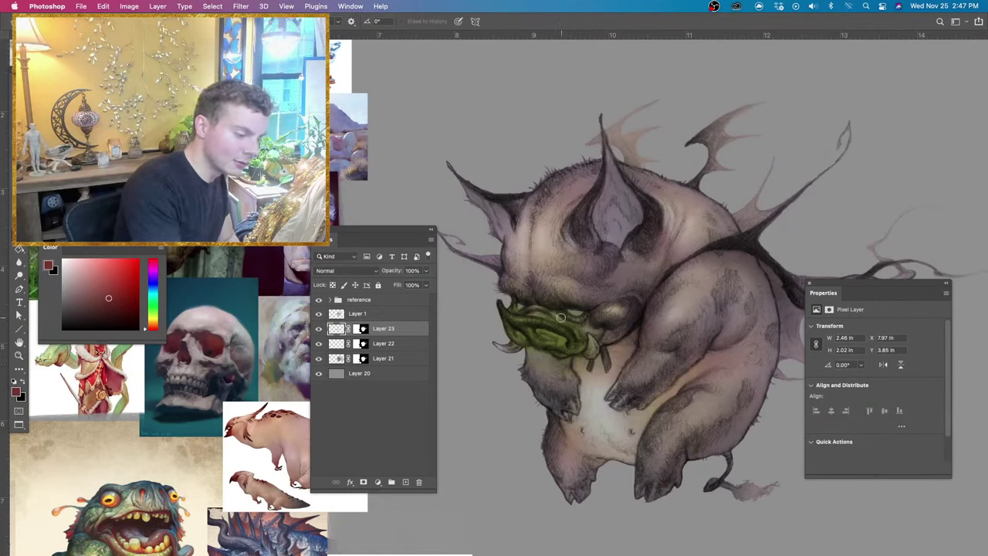
{"action": "key", "text": "b"}
{"action": "left_click", "coordinate": [563, 342], "text": "alt"}
{"action": "left_click_drag", "start_coordinate": [572, 344], "coordinate": [547, 344]}
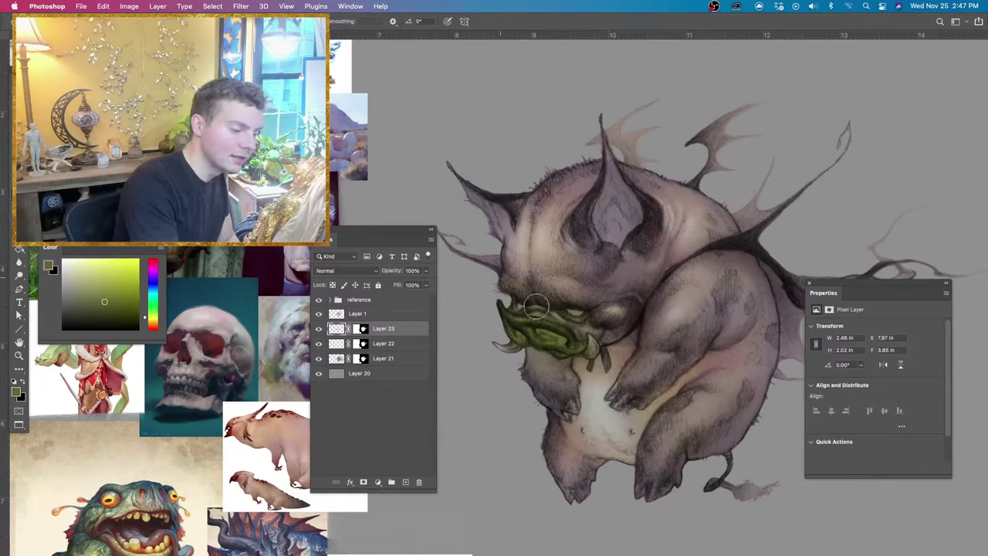
{"action": "key", "text": "e"}
{"action": "left_click_drag", "start_coordinate": [570, 305], "coordinate": [586, 305]}
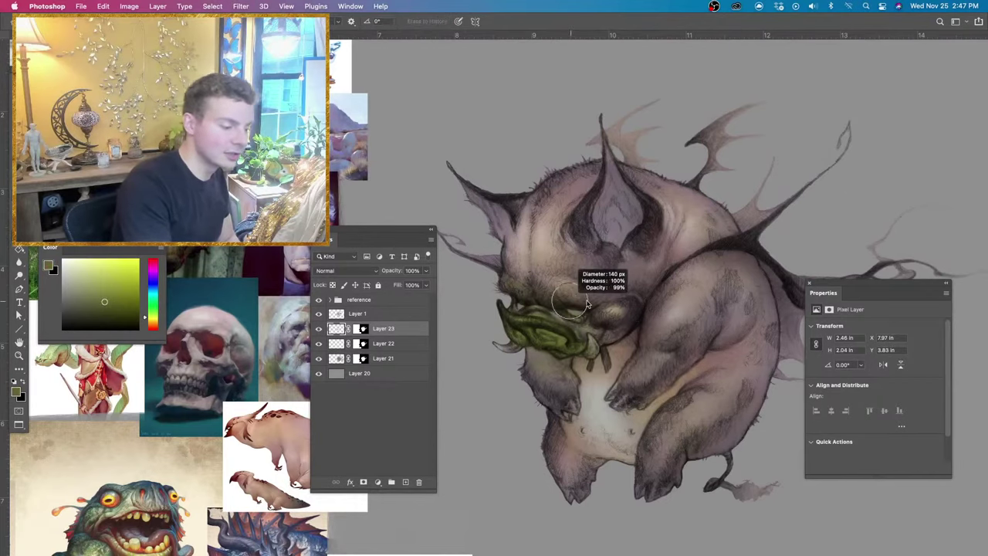
Brush a faint green tint over the cheek and folded arm, and undo the last strokes over the arm and leg.
{"action": "key", "text": "b"}
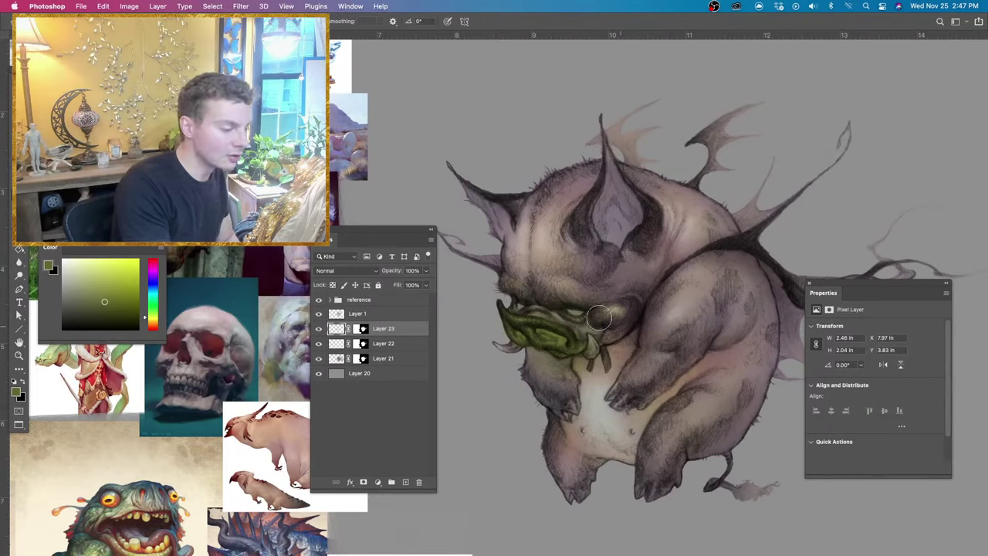
{"action": "mouse_move", "coordinate": [646, 317]}
{"action": "left_mouse_down"}
{"action": "mouse_move", "coordinate": [639, 378]}
{"action": "mouse_move", "coordinate": [661, 318]}
{"action": "mouse_move", "coordinate": [642, 332]}
{"action": "mouse_move", "coordinate": [660, 309]}
{"action": "mouse_move", "coordinate": [623, 357]}
{"action": "mouse_move", "coordinate": [665, 378]}
{"action": "left_mouse_up"}
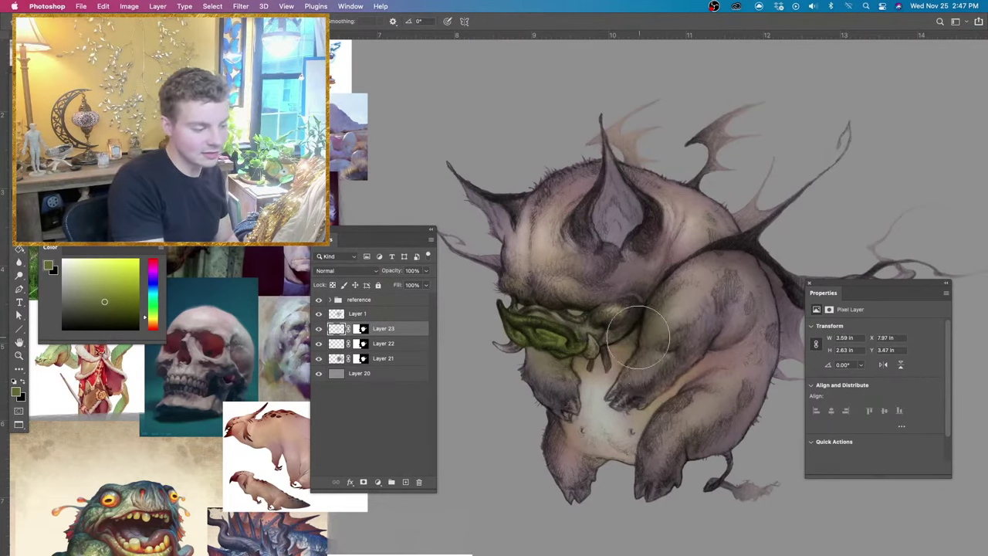
{"action": "mouse_move", "coordinate": [637, 338]}
{"action": "left_mouse_down"}
{"action": "mouse_move", "coordinate": [607, 400]}
{"action": "mouse_move", "coordinate": [665, 410]}
{"action": "mouse_move", "coordinate": [677, 397]}
{"action": "mouse_move", "coordinate": [664, 452]}
{"action": "left_mouse_up"}
{"action": "key", "text": "super+z"}
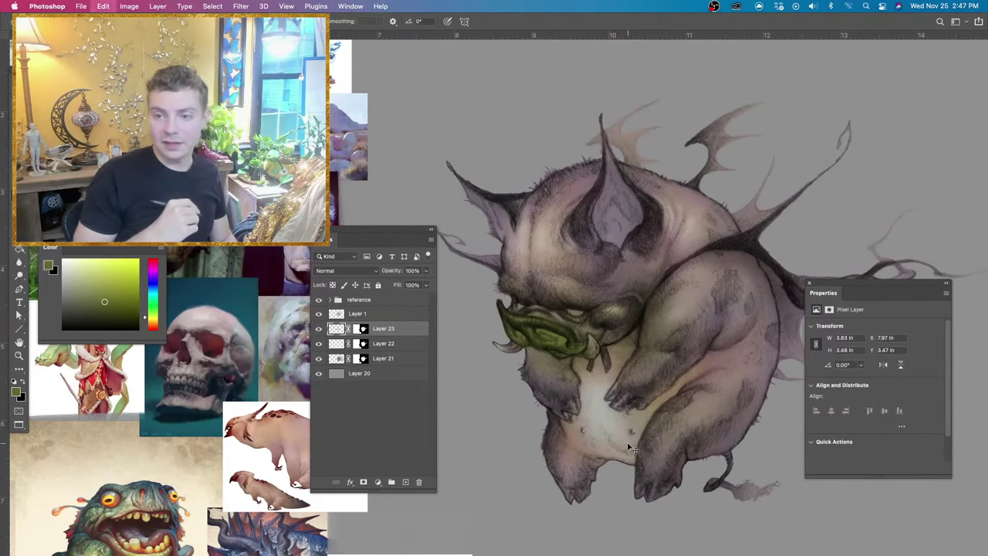
{"action": "key", "text": "super+z"}
{"action": "key", "text": "super+z"}
{"action": "key", "text": "super+z"}
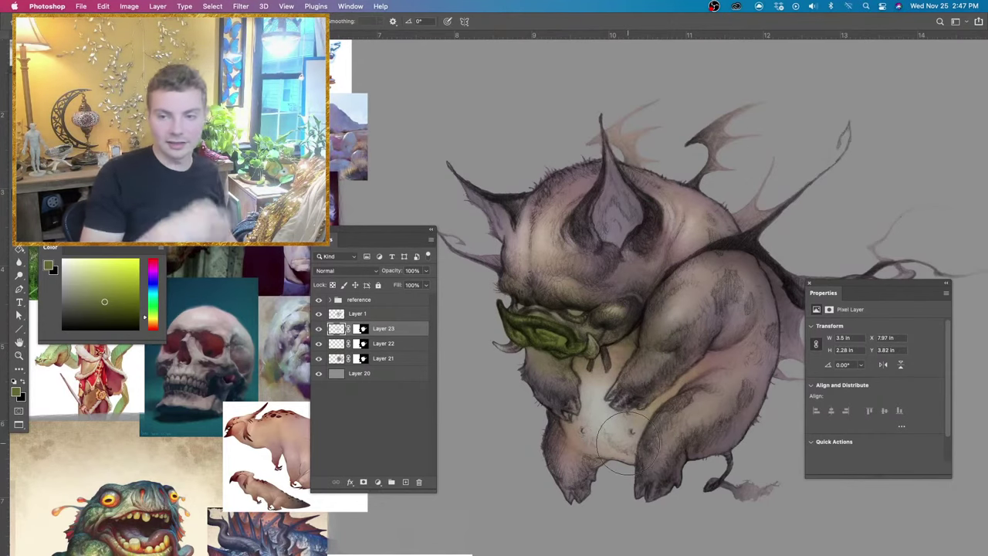
Tint the small forearm below the snout green and paint the eye area the same green.
{"action": "mouse_move", "coordinate": [567, 380]}
{"action": "left_mouse_down"}
{"action": "mouse_move", "coordinate": [576, 431]}
{"action": "mouse_move", "coordinate": [556, 420]}
{"action": "mouse_move", "coordinate": [556, 433]}
{"action": "mouse_move", "coordinate": [555, 420]}
{"action": "mouse_move", "coordinate": [575, 430]}
{"action": "mouse_move", "coordinate": [549, 415]}
{"action": "left_mouse_up"}
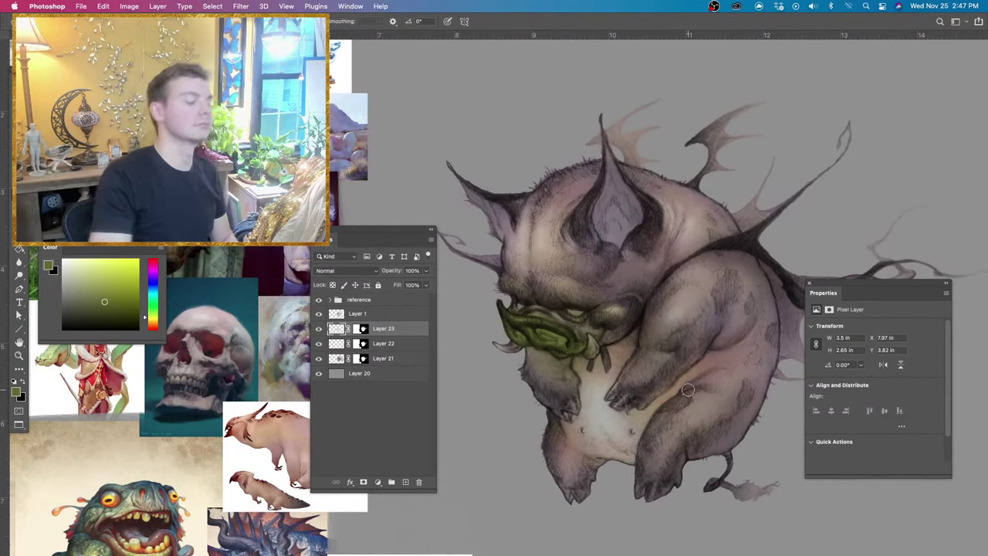
{"action": "key", "text": "super+minus"}
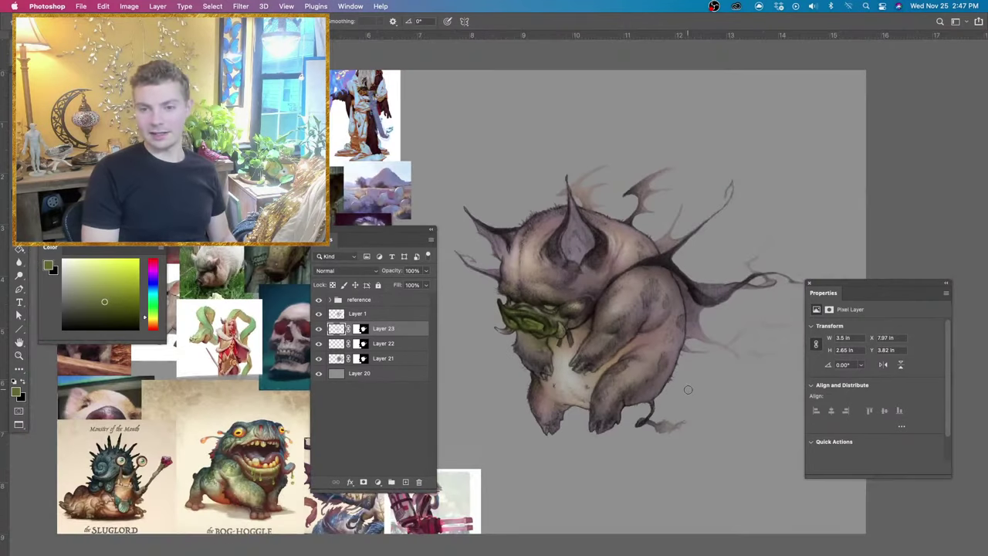
{"action": "key", "text": "super+plus"}
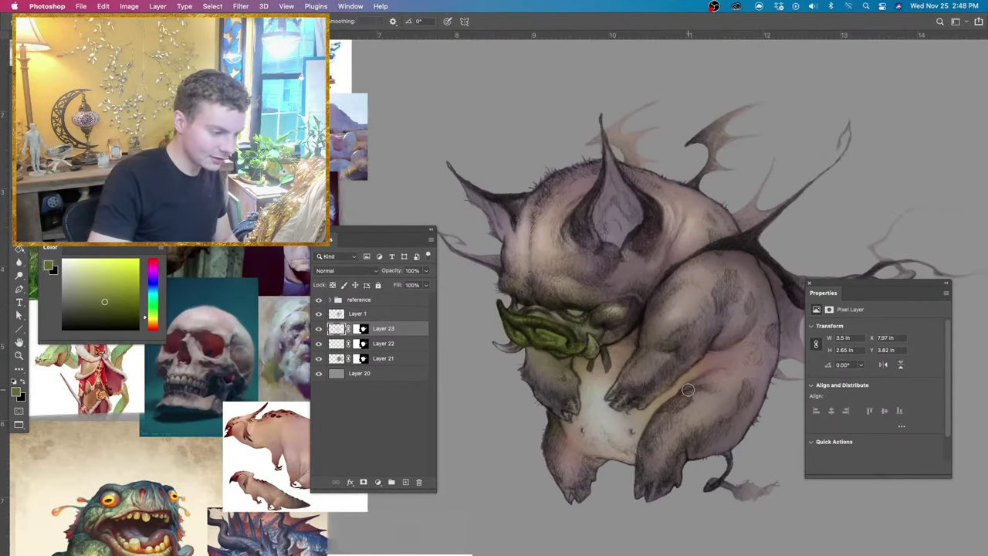
{"action": "left_click_drag", "start_coordinate": [580, 316], "coordinate": [572, 311]}
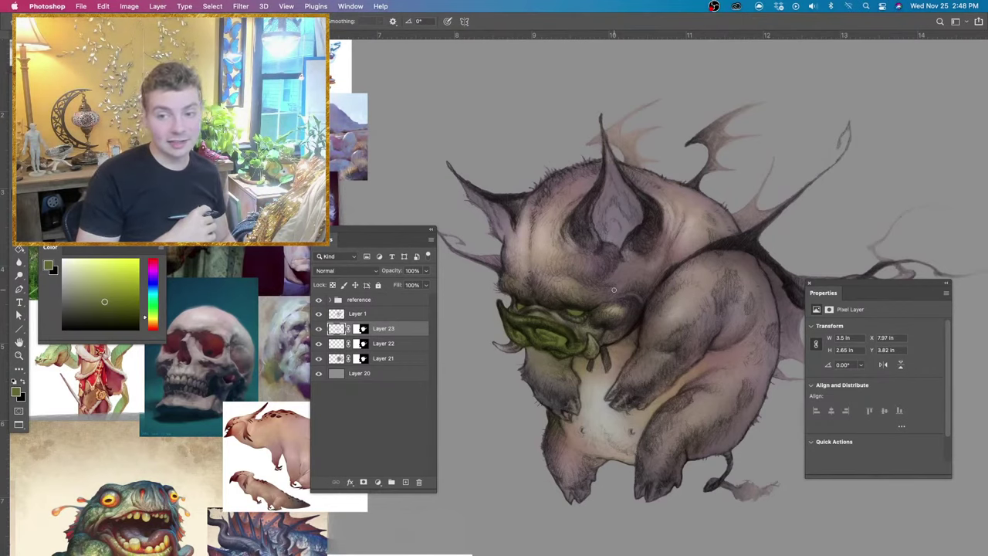
Try orange, teal and blue hues on the snout and eye accents with Hue/Saturation, finishing with Hue at 0.
{"action": "key", "text": "super+u"}
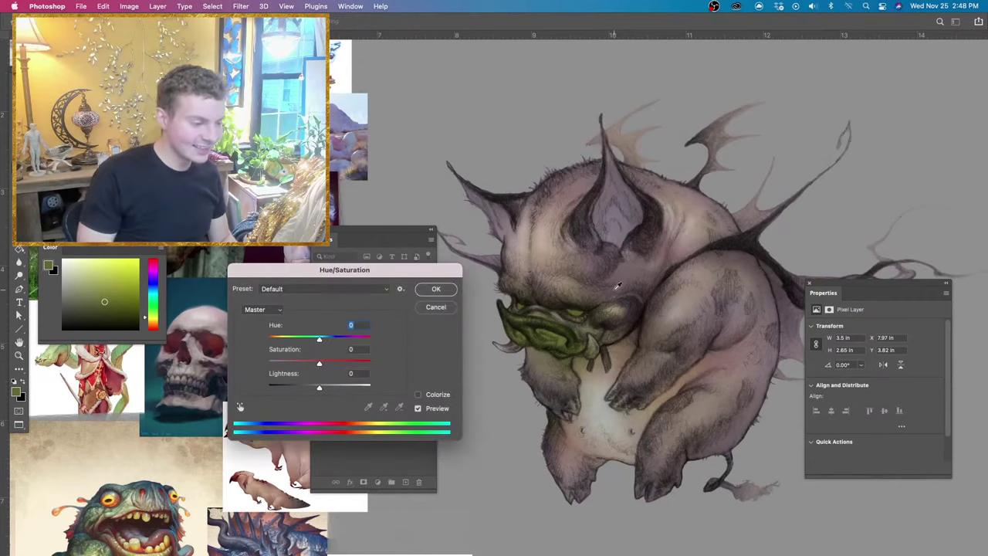
{"action": "left_click_drag", "start_coordinate": [318, 340], "coordinate": [363, 340]}
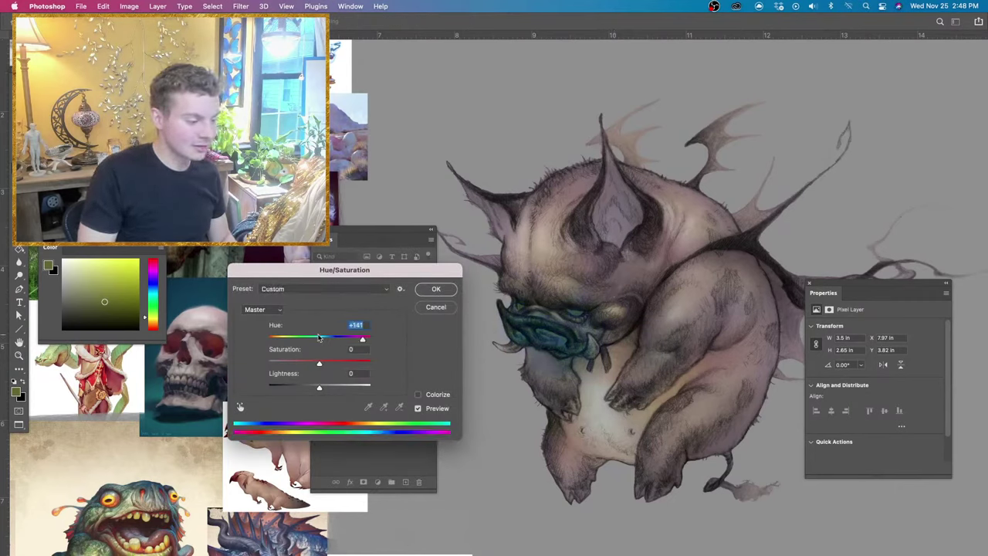
{"action": "left_click", "coordinate": [305, 340]}
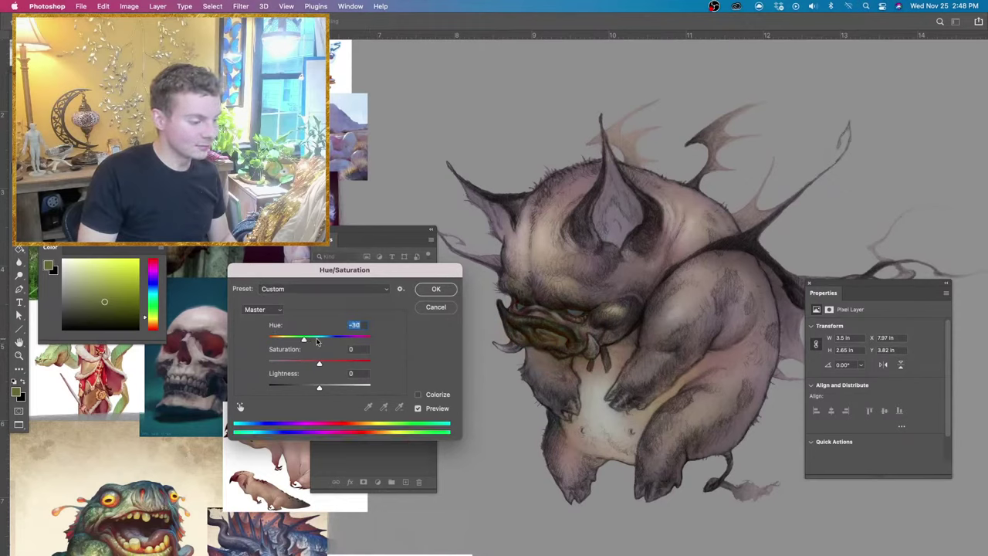
{"action": "left_click_drag", "start_coordinate": [299, 341], "coordinate": [365, 341]}
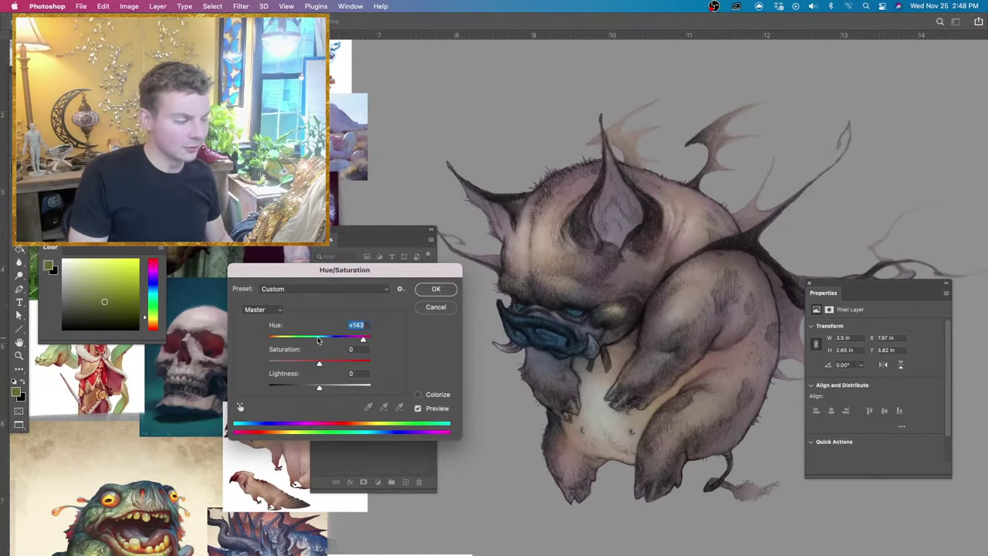
{"action": "type", "text": "0"}
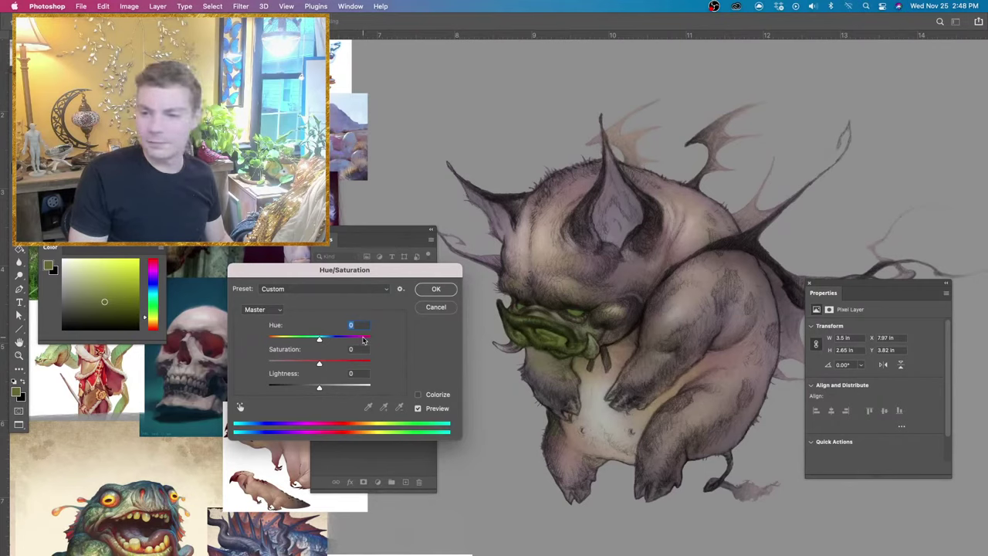
{"action": "left_click", "coordinate": [363, 341]}
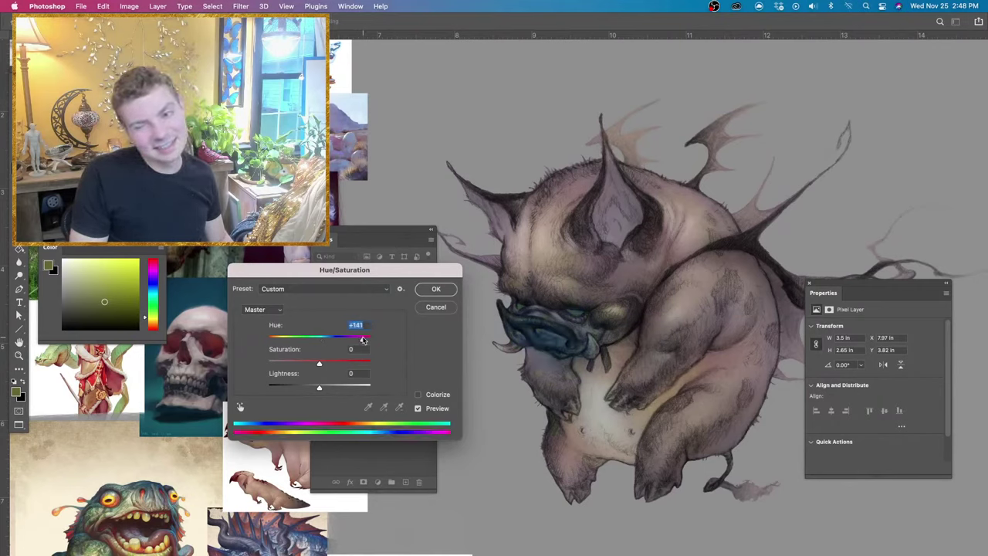
{"action": "left_click_drag", "start_coordinate": [363, 340], "coordinate": [368, 340]}
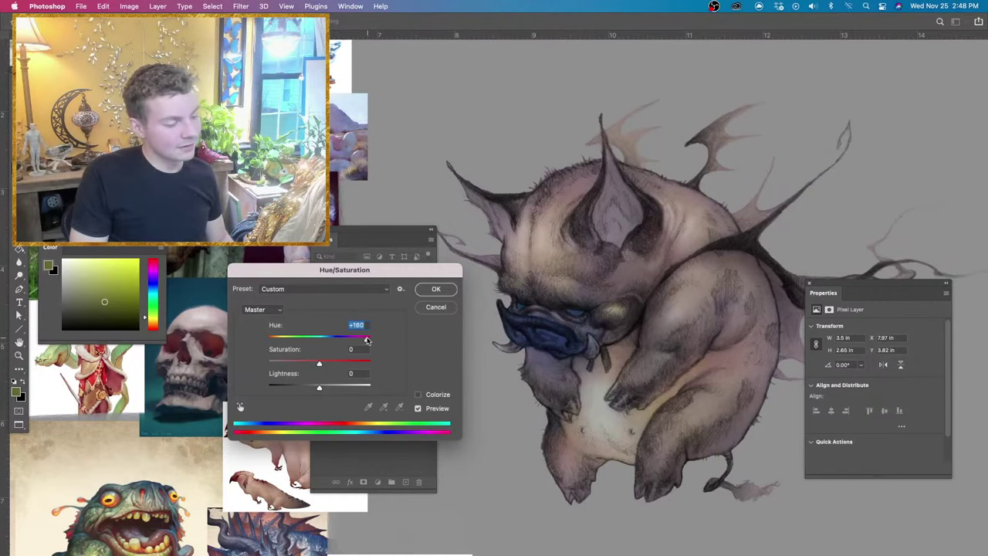
{"action": "scroll", "coordinate": [328, 338], "scroll_direction": "down", "scroll_amount": 1}
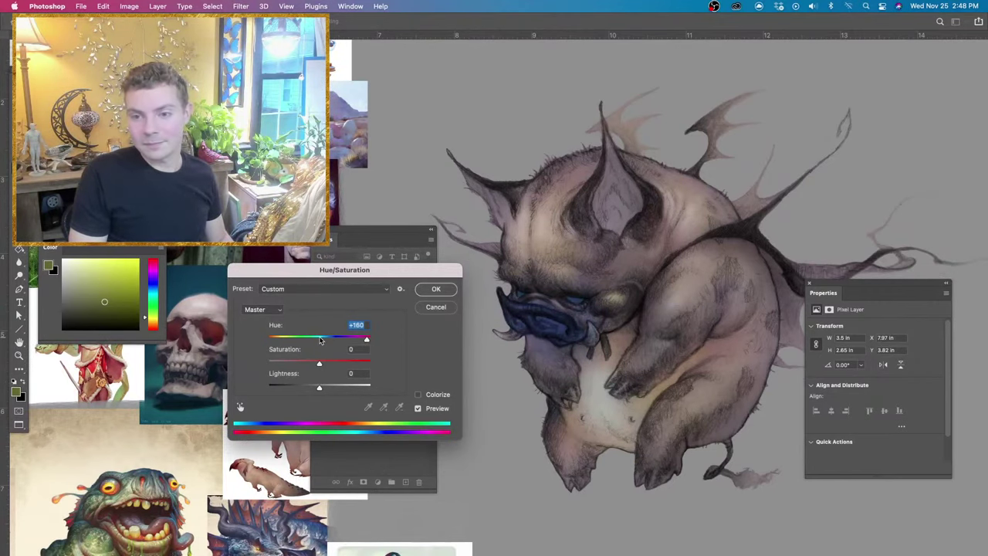
{"action": "left_click", "coordinate": [321, 340]}
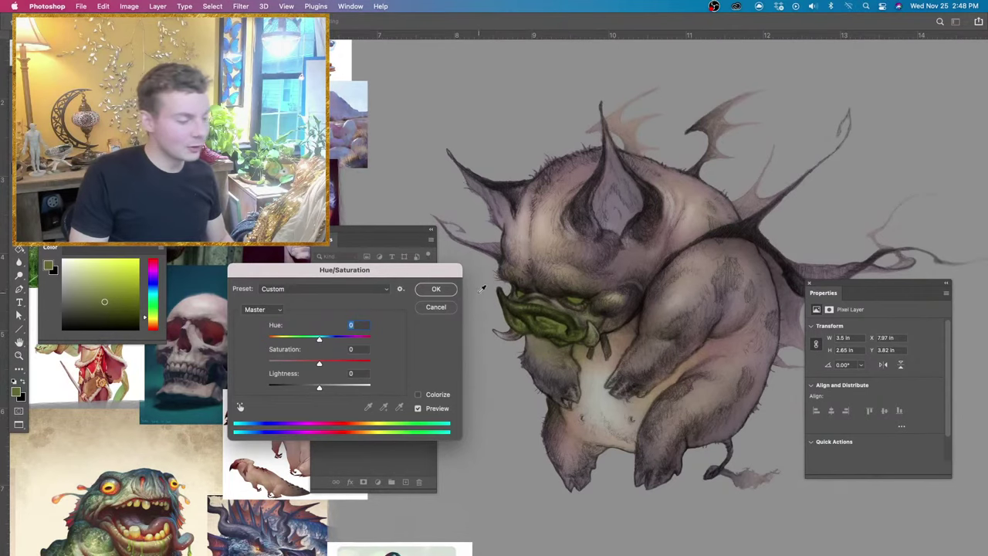
{"action": "left_click", "coordinate": [436, 289]}
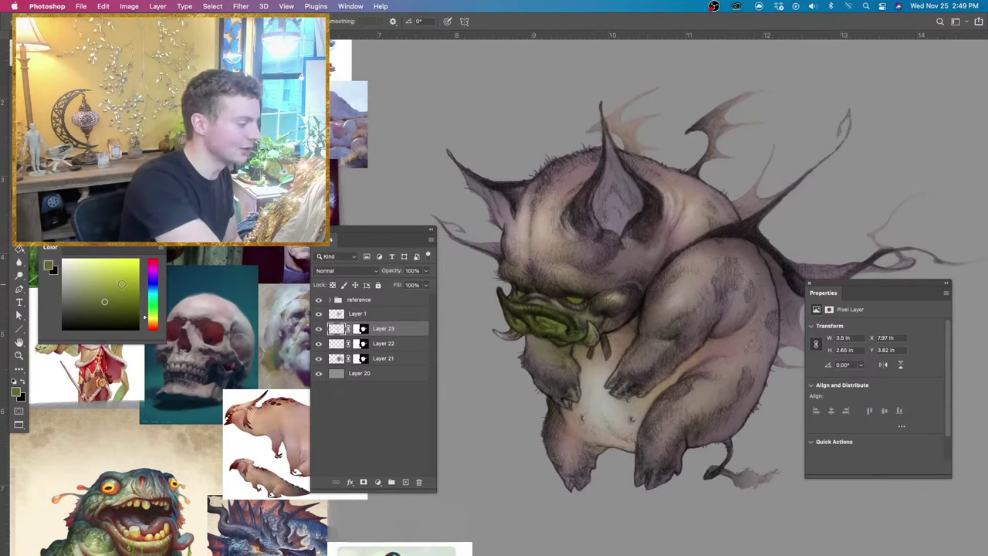
Choose a brighter yellow-green, highlight the eyes and snout with it, and reposition the Layers and Color panels.
{"action": "left_click", "coordinate": [121, 268]}
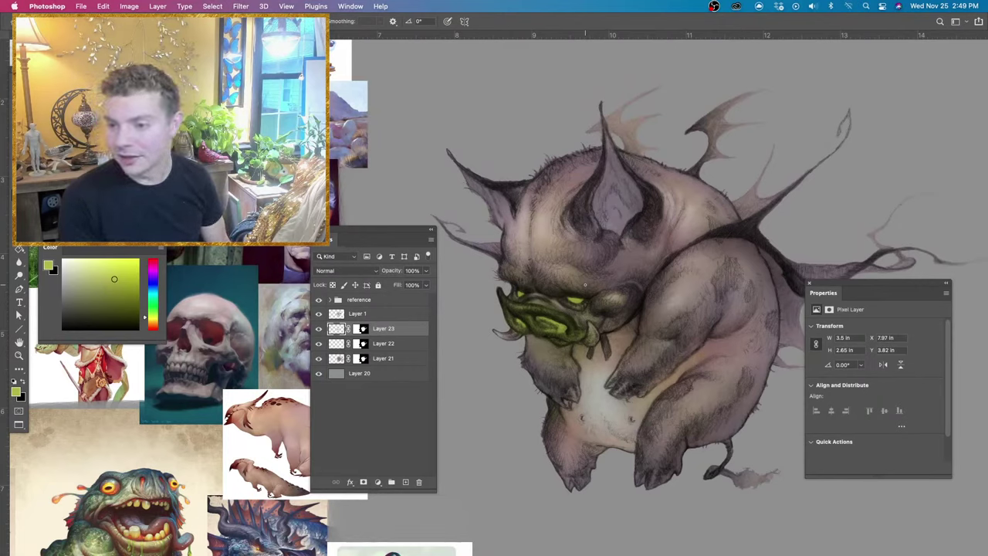
{"action": "left_click_drag", "start_coordinate": [361, 236], "coordinate": [386, 277]}
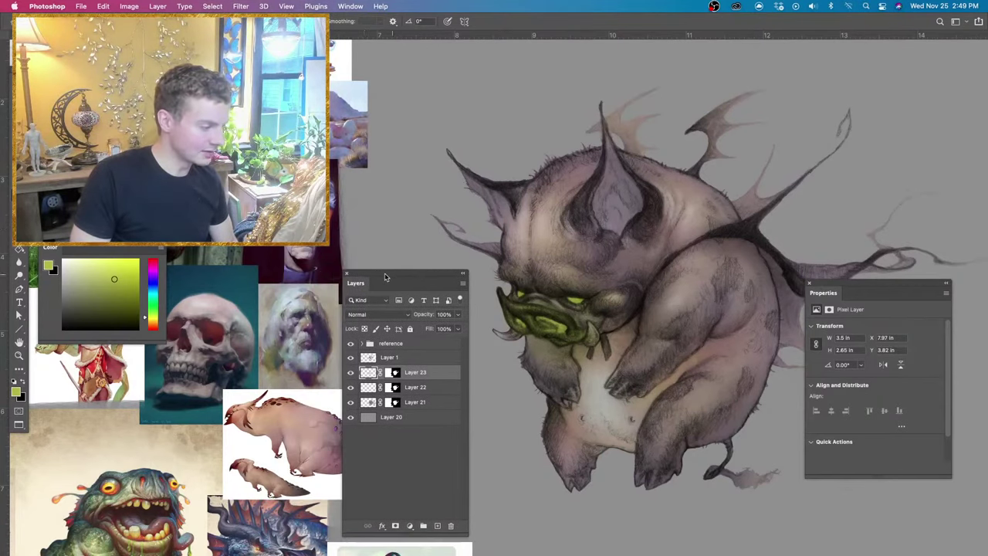
{"action": "left_click_drag", "start_coordinate": [114, 240], "coordinate": [105, 360]}
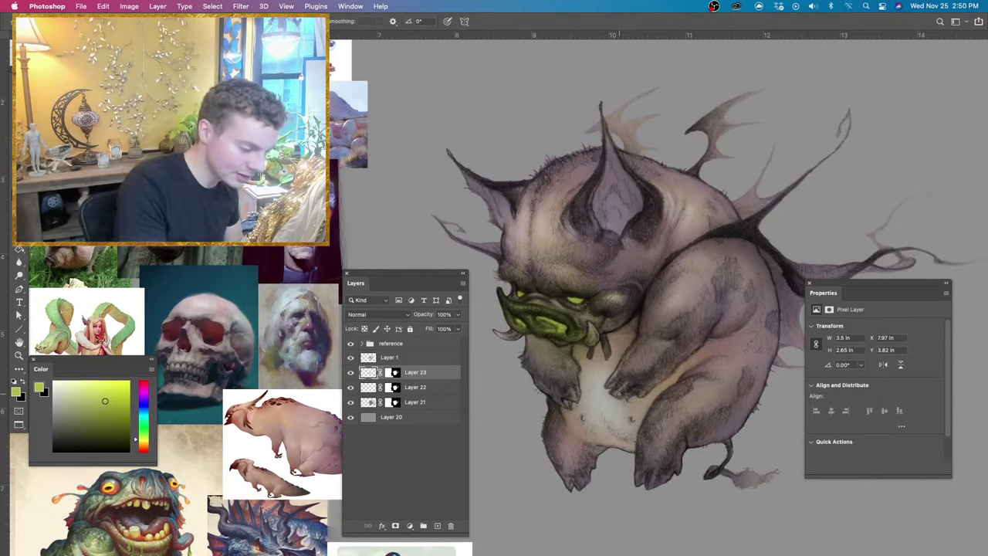
Tint the creature's hands and feet yellow-green, and erase the excess tint from the small forearm with a larger eraser.
{"action": "mouse_move", "coordinate": [627, 390]}
{"action": "left_mouse_down"}
{"action": "mouse_move", "coordinate": [650, 384]}
{"action": "mouse_move", "coordinate": [638, 348]}
{"action": "mouse_move", "coordinate": [627, 362]}
{"action": "mouse_move", "coordinate": [644, 373]}
{"action": "mouse_move", "coordinate": [619, 353]}
{"action": "left_mouse_up"}
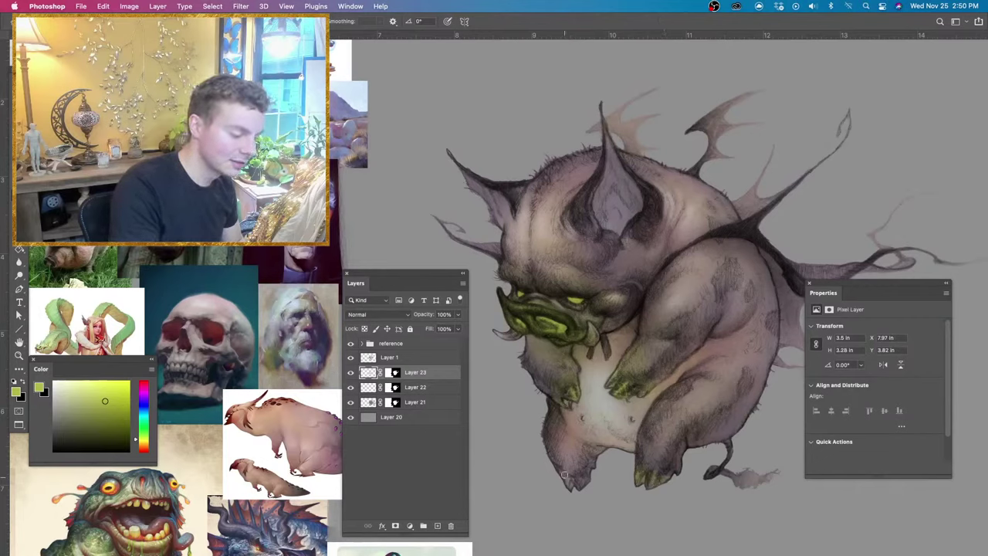
{"action": "left_click_drag", "start_coordinate": [565, 468], "coordinate": [556, 461]}
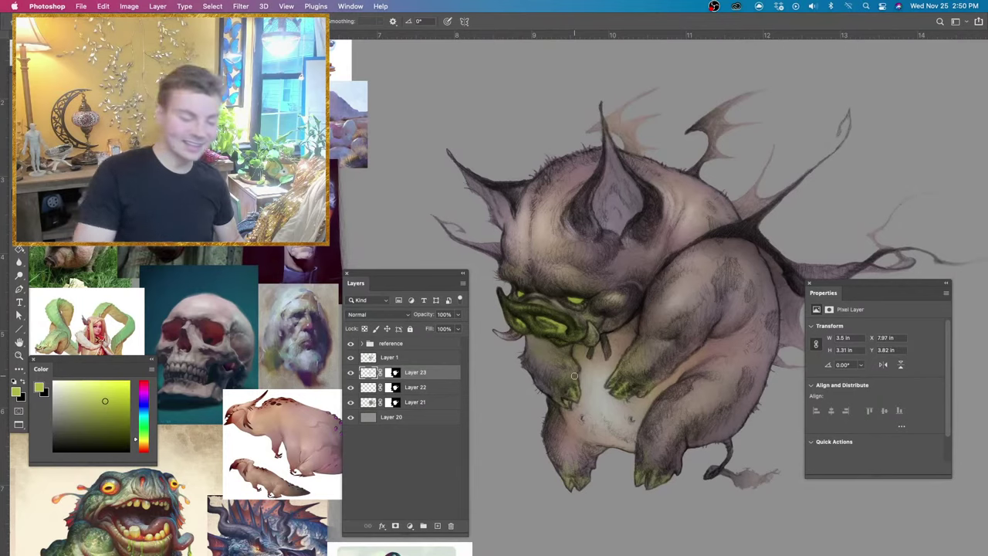
{"action": "key", "text": "e"}
{"action": "left_click_drag", "start_coordinate": [636, 402], "coordinate": [642, 406], "text": "ctrl+alt"}
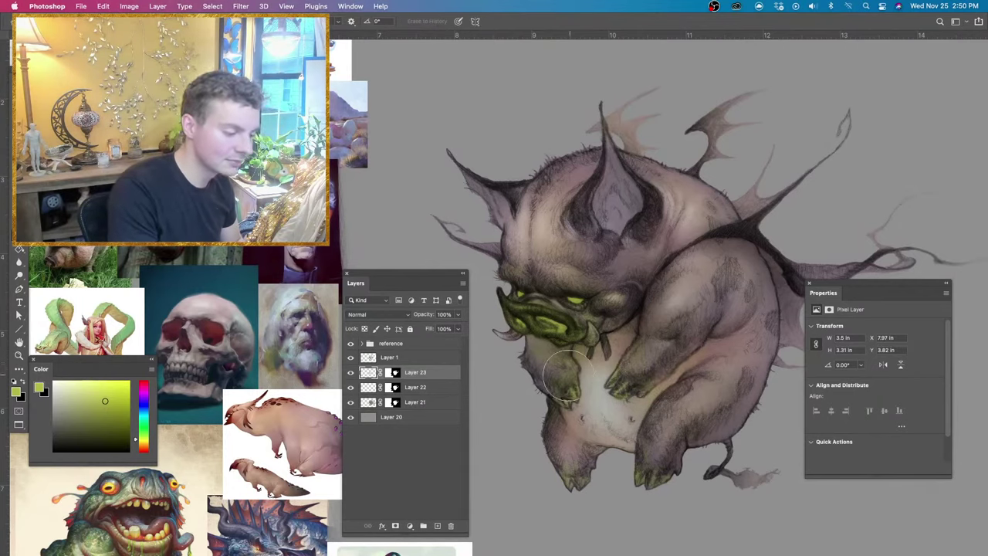
Brush a soft green glow beneath the snout and over the small forearm with an enlarged brush.
{"action": "key", "text": "b"}
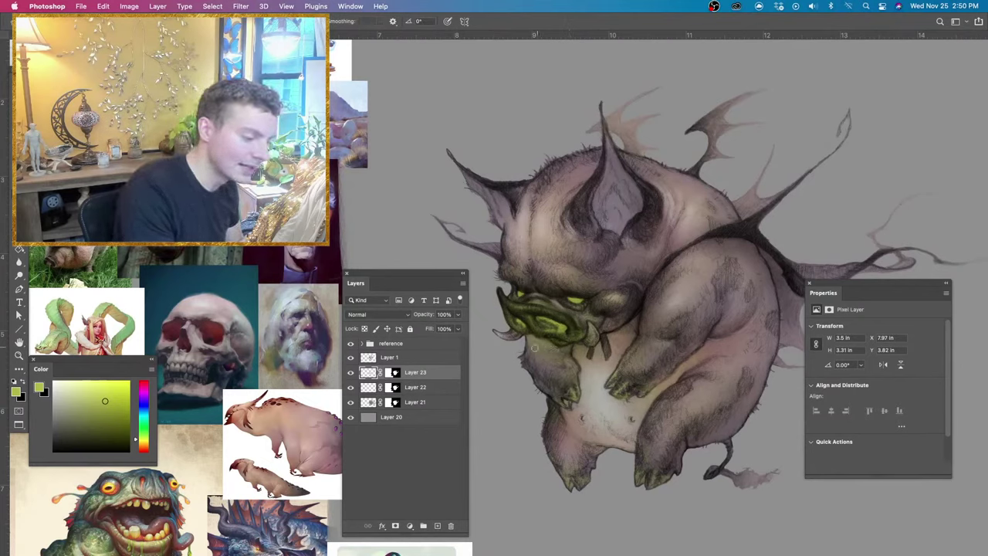
{"action": "key", "text": "]"}
{"action": "key", "text": "]"}
{"action": "key", "text": "]"}
{"action": "mouse_move", "coordinate": [561, 360]}
{"action": "left_mouse_down"}
{"action": "mouse_move", "coordinate": [538, 347]}
{"action": "mouse_move", "coordinate": [532, 358]}
{"action": "mouse_move", "coordinate": [564, 375]}
{"action": "left_mouse_up"}
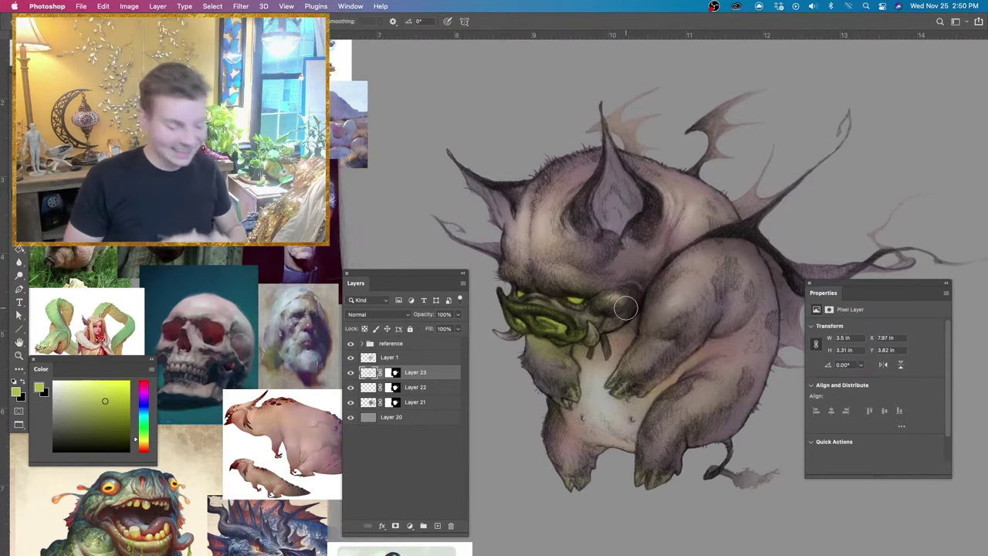
Shift the green accents to red using Hue/Saturation with Hue -55 and Saturation +29, and compare the creature with Layer 23 hidden and shown.
{"action": "key", "text": "super+u"}
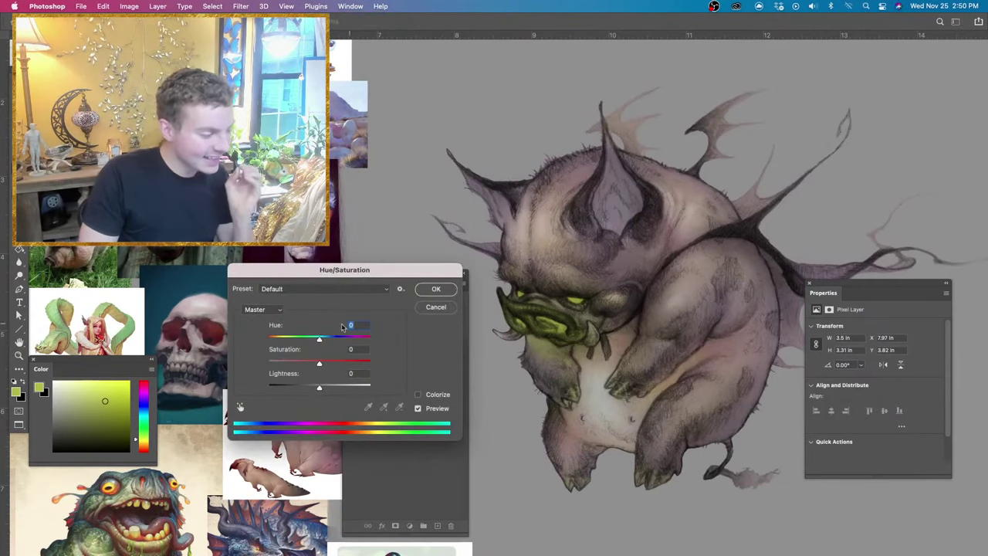
{"action": "left_click_drag", "start_coordinate": [334, 339], "coordinate": [368, 340]}
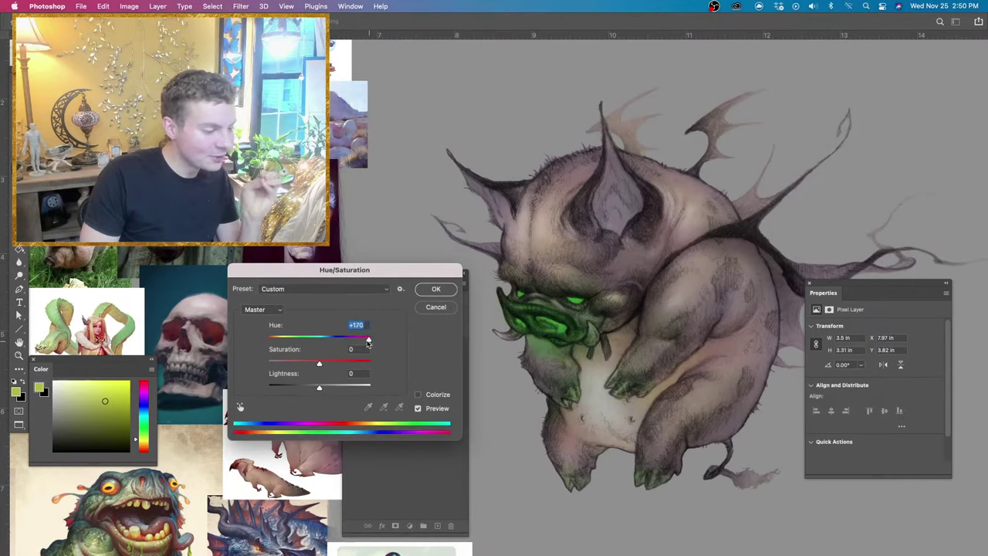
{"action": "left_click", "coordinate": [303, 340]}
{"action": "left_click", "coordinate": [287, 340]}
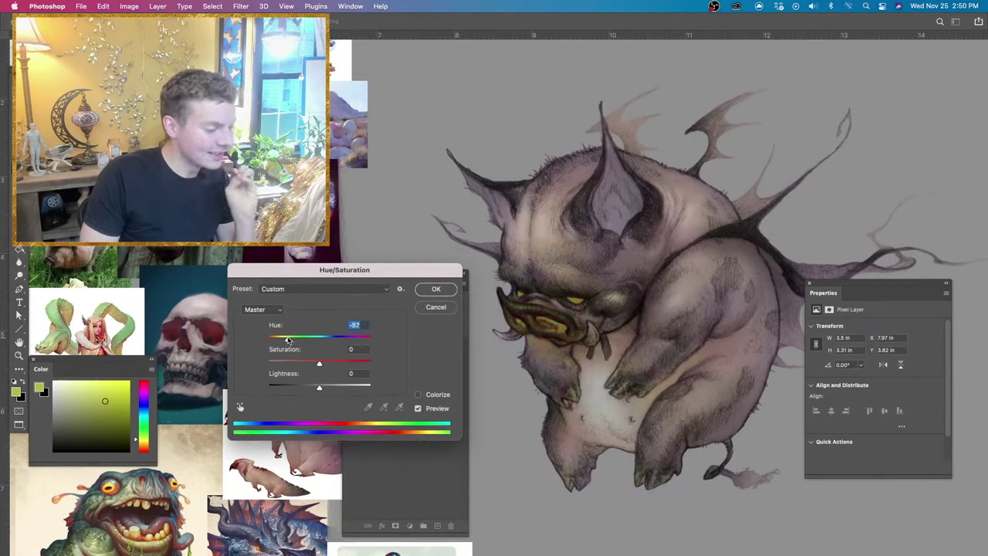
{"action": "left_click_drag", "start_coordinate": [286, 340], "coordinate": [298, 342]}
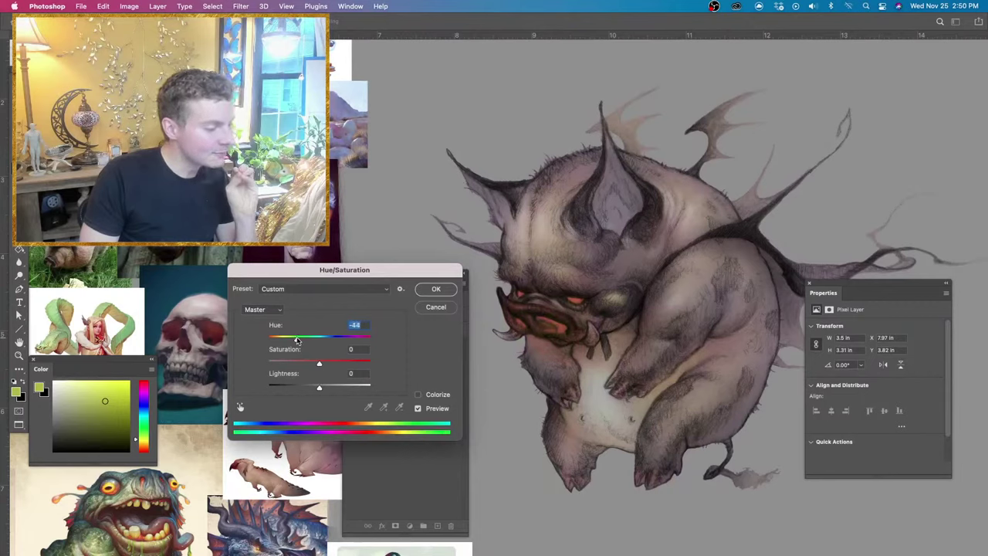
{"action": "left_click", "coordinate": [322, 340]}
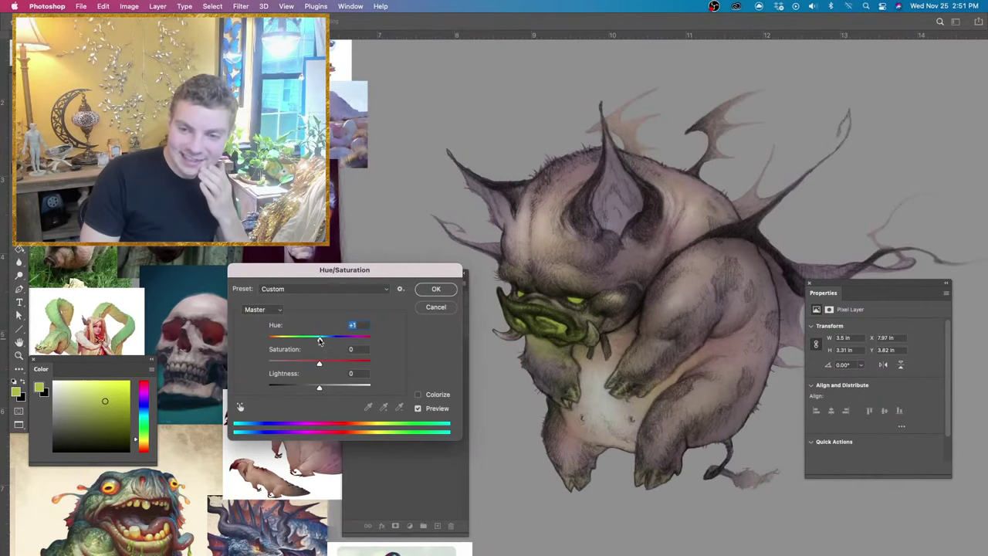
{"action": "left_click", "coordinate": [303, 341]}
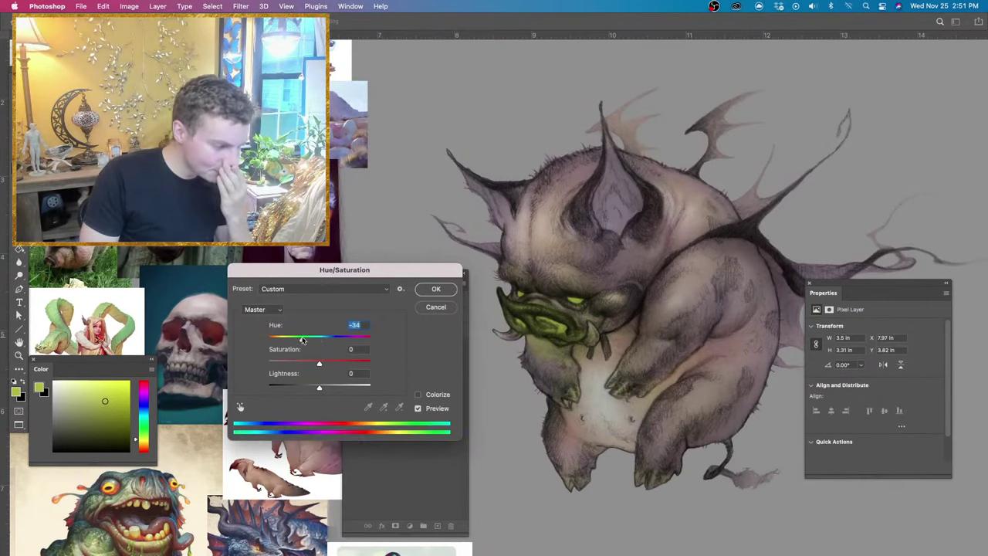
{"action": "left_click_drag", "start_coordinate": [303, 340], "coordinate": [298, 342]}
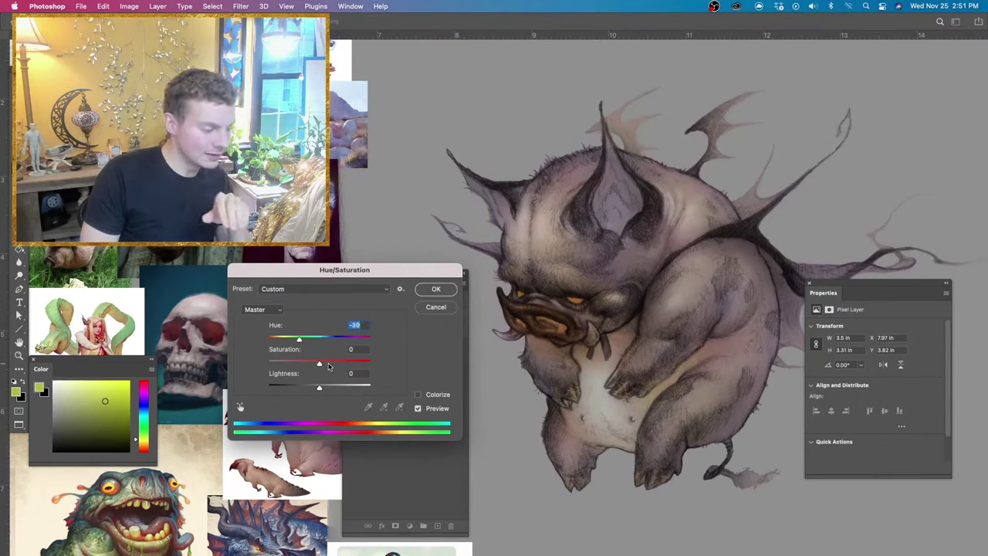
{"action": "left_click", "coordinate": [328, 363]}
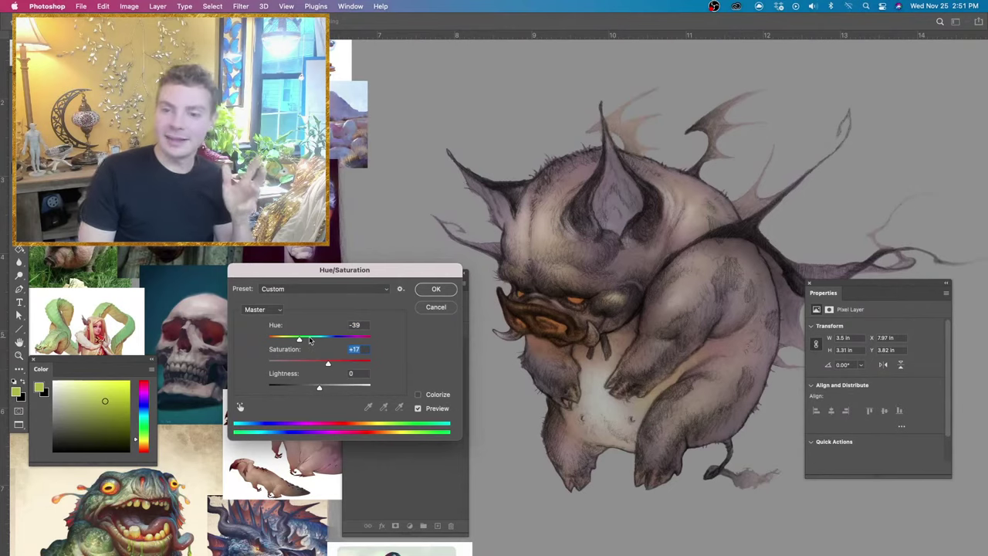
{"action": "left_click_drag", "start_coordinate": [307, 336], "coordinate": [291, 341]}
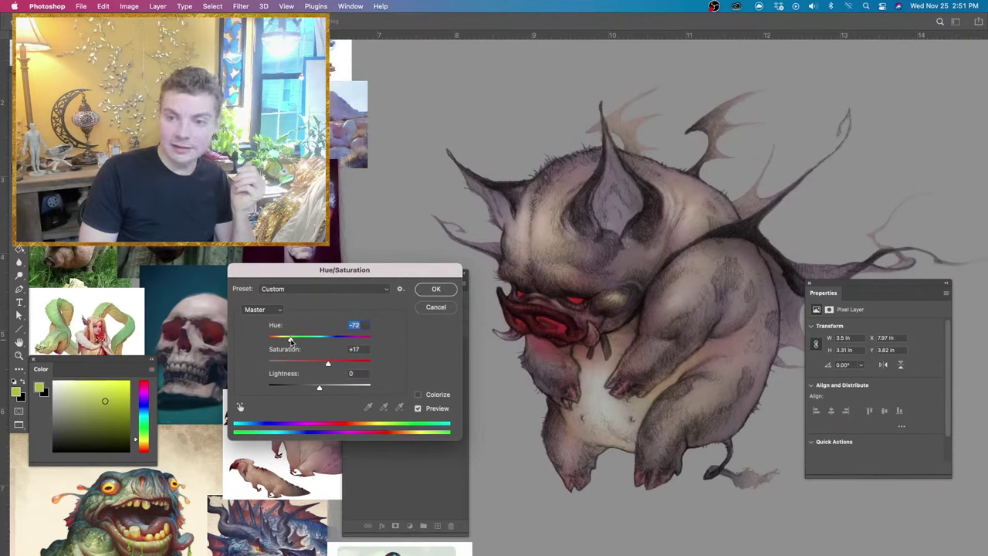
{"action": "left_click_drag", "start_coordinate": [290, 341], "coordinate": [296, 341]}
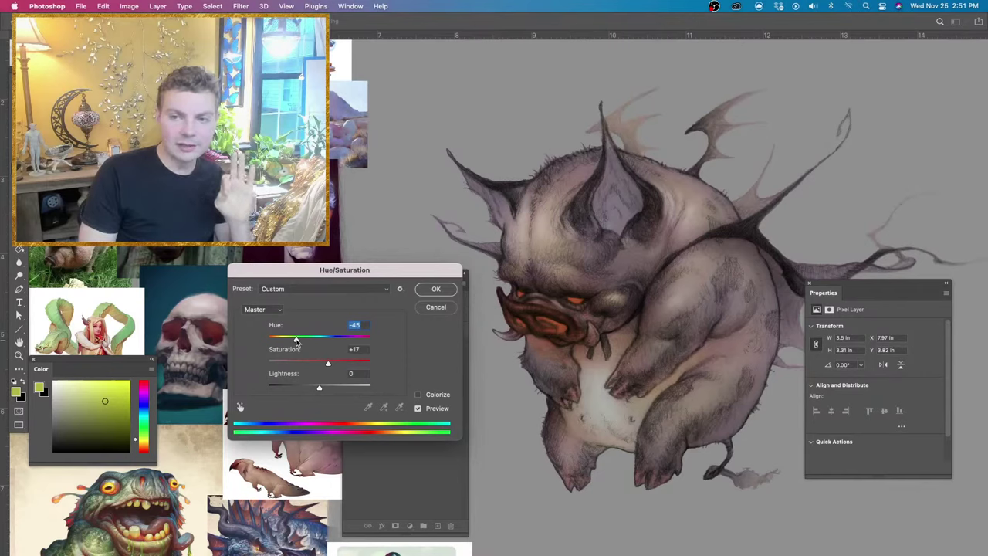
{"action": "left_click_drag", "start_coordinate": [295, 340], "coordinate": [292, 341]}
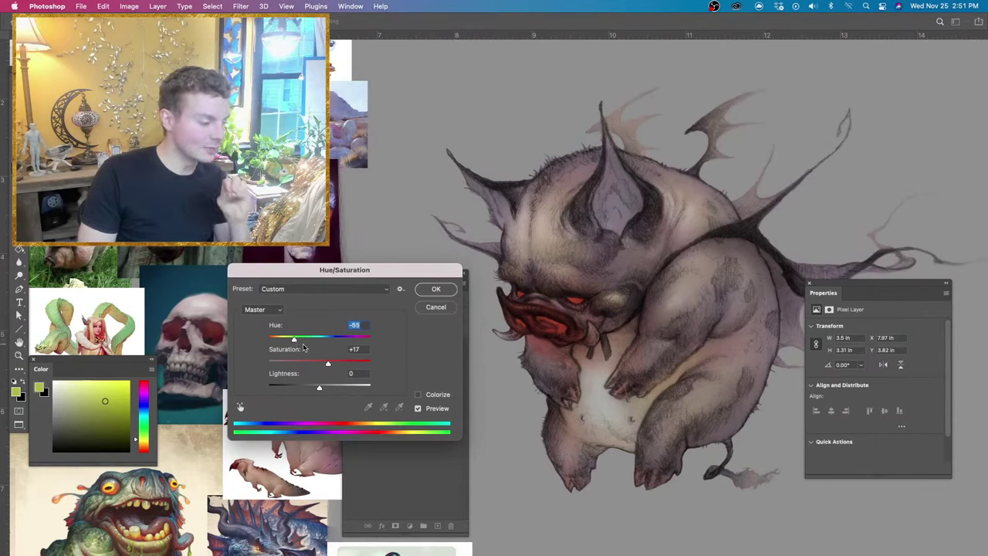
{"action": "left_click_drag", "start_coordinate": [327, 365], "coordinate": [335, 365]}
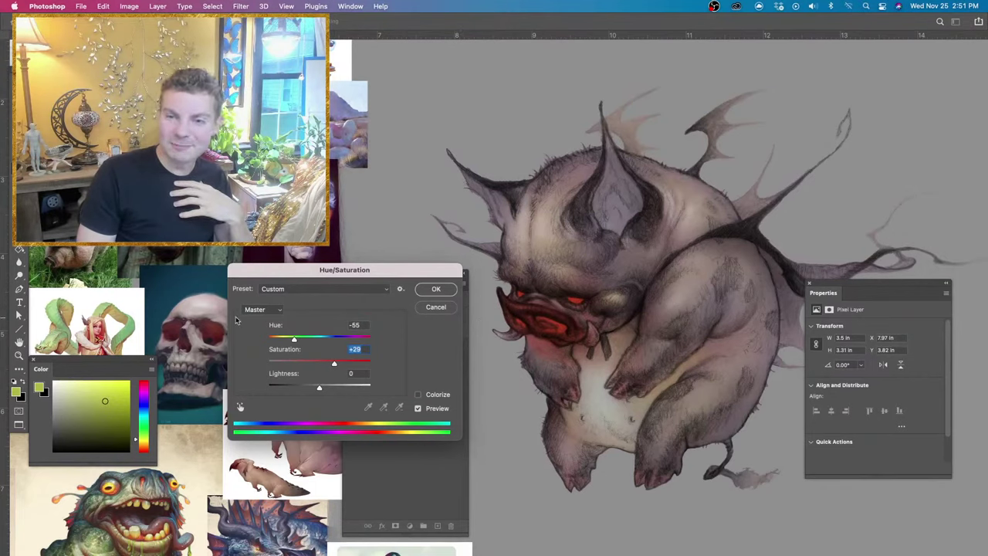
{"action": "left_click", "coordinate": [430, 290]}
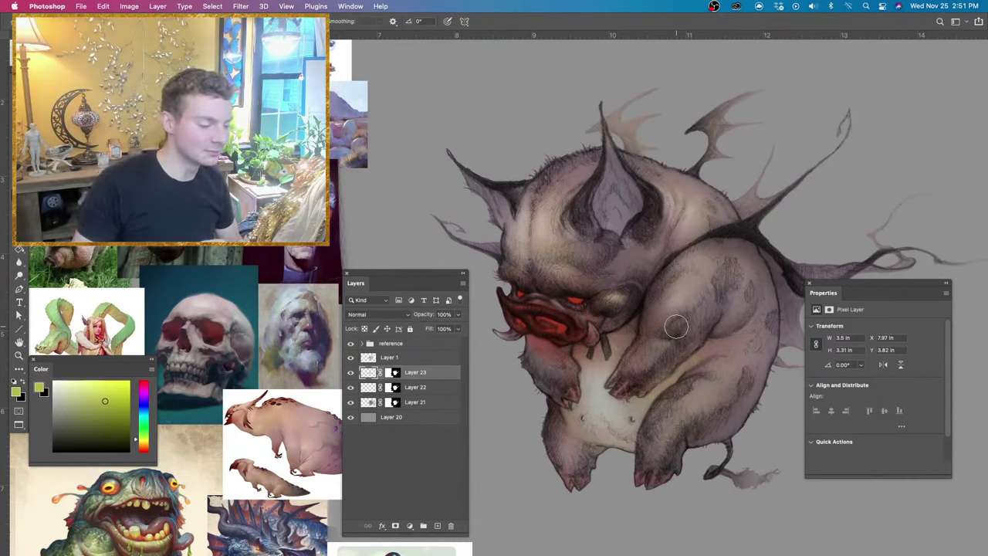
{"action": "left_click", "coordinate": [350, 373]}
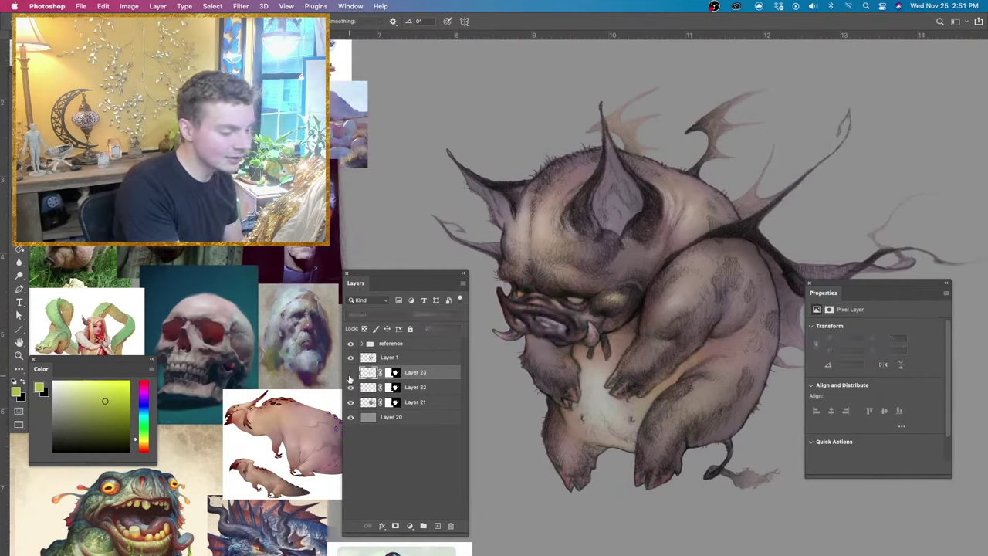
{"action": "left_click", "coordinate": [350, 373]}
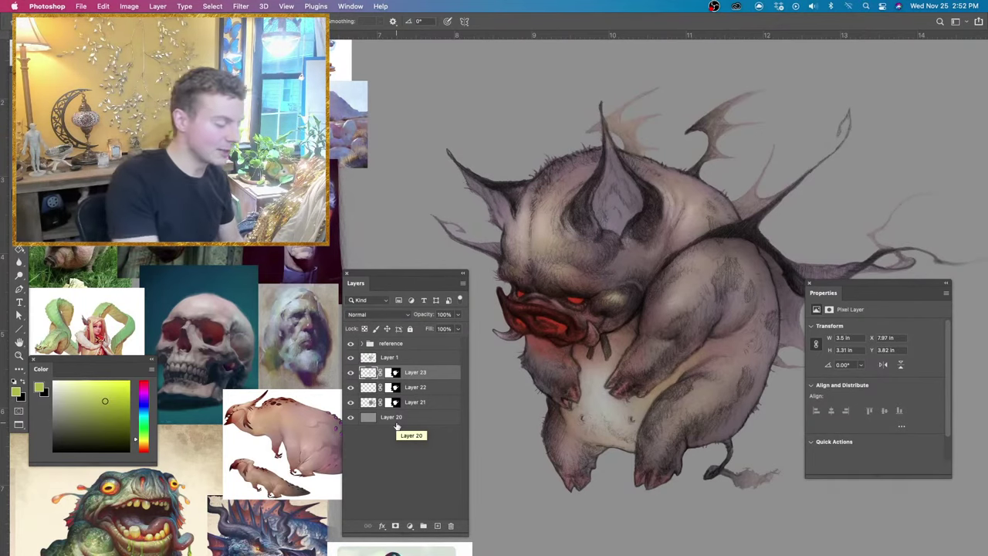
Add a new layer above Layer 23, mask it to the creature's silhouette from Layer 23's mask, and target its paint area.
{"action": "left_click", "coordinate": [438, 525]}
{"action": "left_click", "coordinate": [393, 388], "text": "super"}
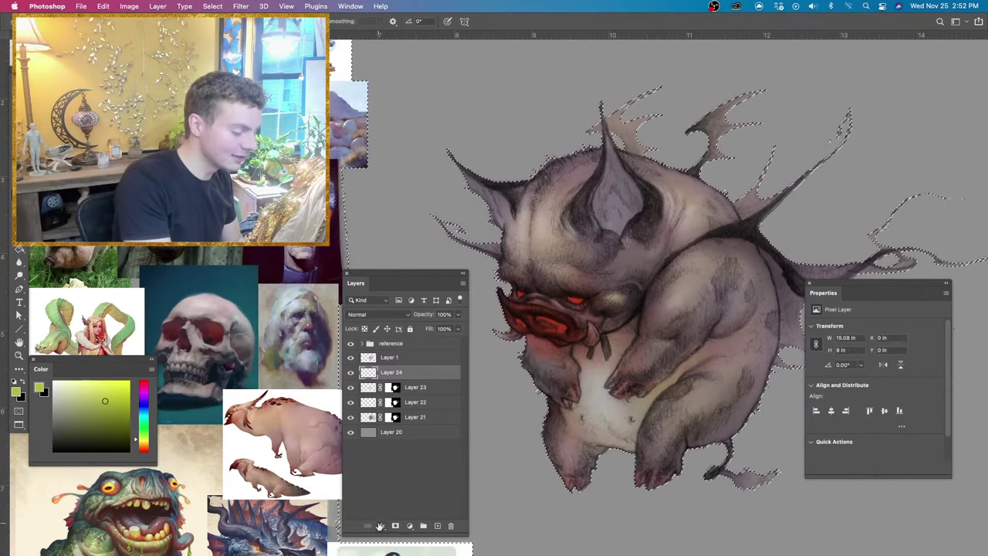
{"action": "left_click", "coordinate": [395, 525]}
{"action": "left_click", "coordinate": [369, 372]}
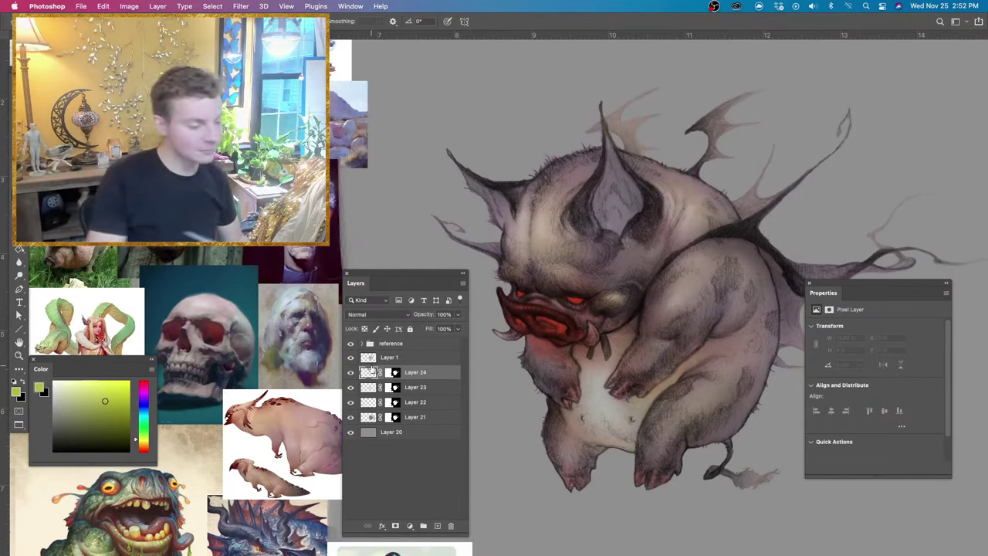
Sample skin tones from the creature's upper back on Layer 24 and brush soft pale highlights beside the large ear with a resized brush.
{"action": "left_click", "coordinate": [694, 222], "text": "alt"}
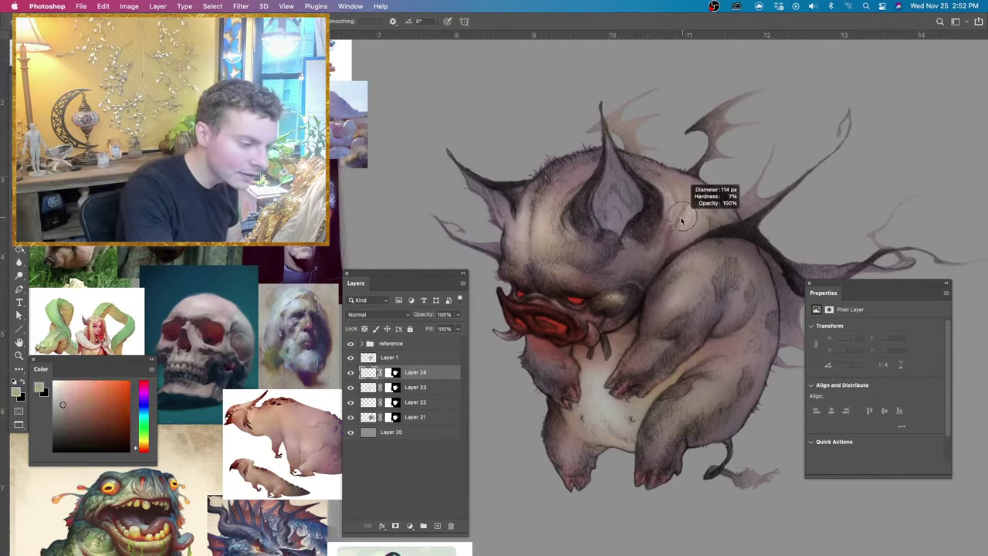
{"action": "left_click_drag", "start_coordinate": [673, 225], "coordinate": [661, 255]}
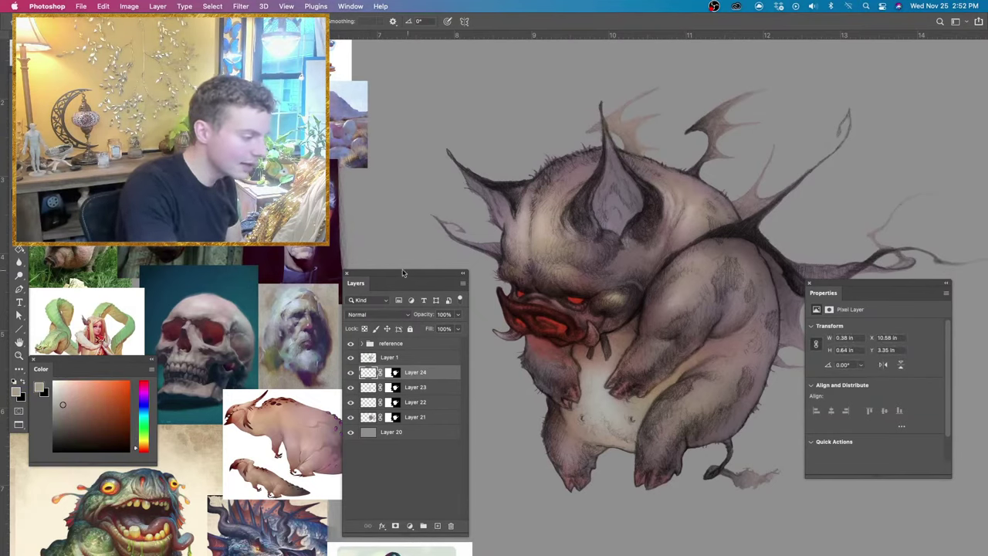
{"action": "left_click", "coordinate": [57, 383]}
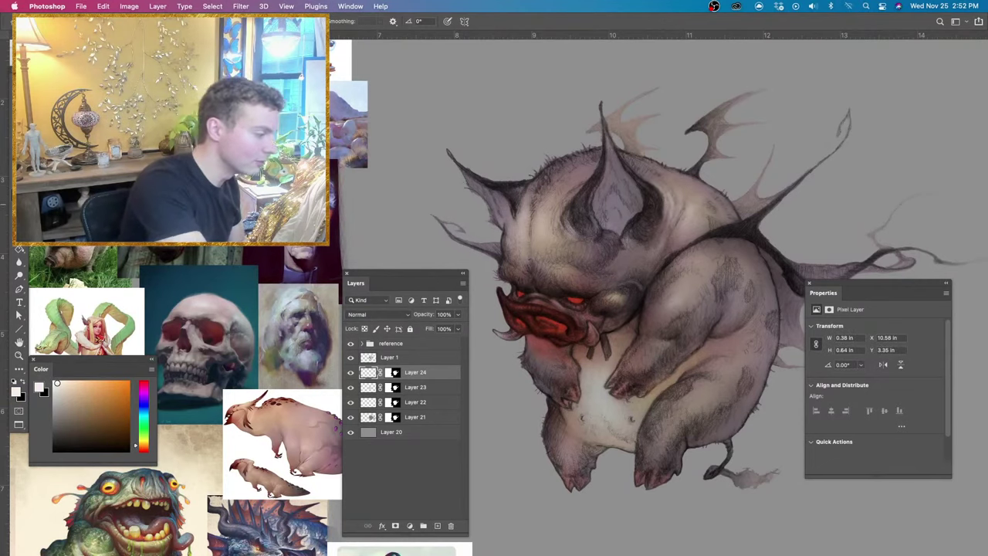
{"action": "left_click", "coordinate": [683, 226], "text": "alt"}
{"action": "mouse_move", "coordinate": [709, 221]}
{"action": "left_mouse_down", "text": "ctrl+alt"}
{"action": "mouse_move", "coordinate": [719, 222]}
{"action": "mouse_move", "coordinate": [698, 213]}
{"action": "mouse_move", "coordinate": [706, 202]}
{"action": "left_mouse_up", "text": "ctrl+alt"}
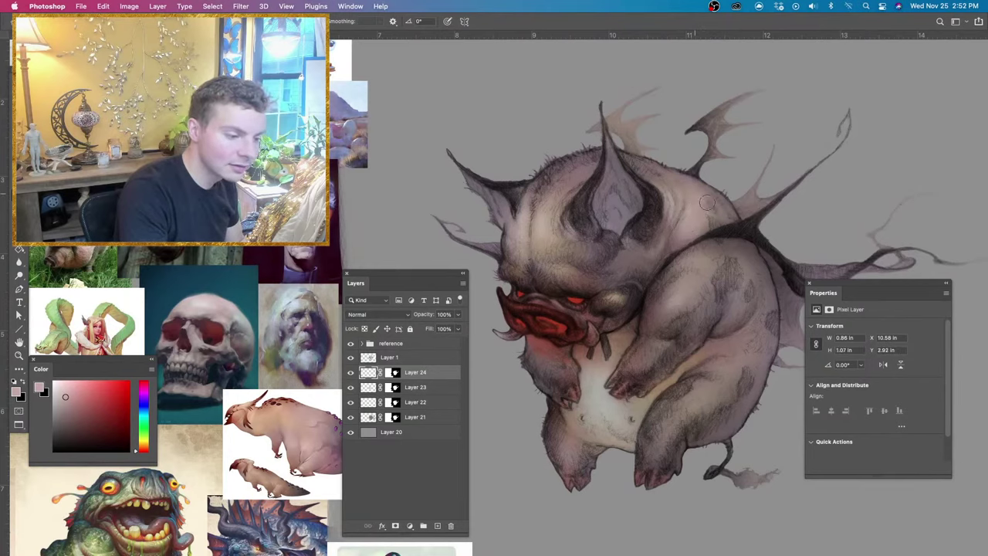
Brush dusty pink over the shoulder and large arm, undo unwanted strokes, and erase excess tint on the upper back.
{"action": "mouse_move", "coordinate": [664, 335]}
{"action": "left_mouse_down"}
{"action": "mouse_move", "coordinate": [842, 193]}
{"action": "mouse_move", "coordinate": [683, 421]}
{"action": "mouse_move", "coordinate": [795, 317]}
{"action": "left_mouse_up"}
{"action": "key", "text": "super+z"}
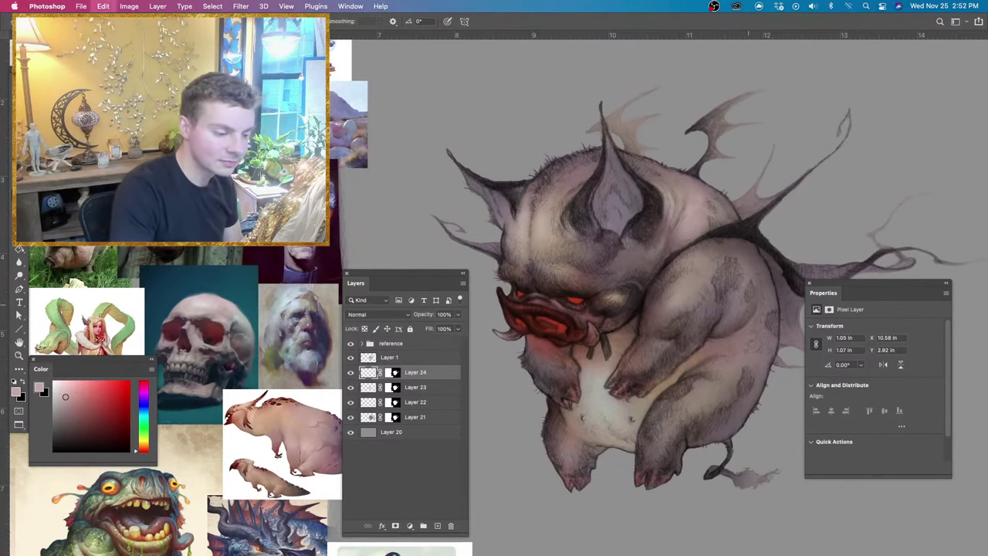
{"action": "left_click_drag", "start_coordinate": [726, 253], "coordinate": [724, 251]}
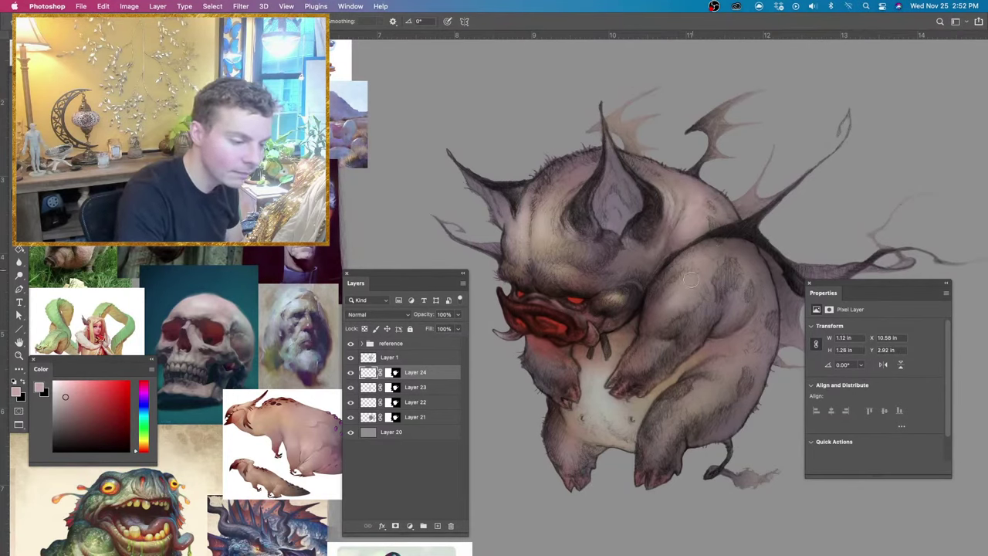
{"action": "left_click_drag", "start_coordinate": [680, 282], "coordinate": [670, 281]}
{"action": "mouse_move", "coordinate": [662, 323]}
{"action": "left_mouse_down"}
{"action": "mouse_move", "coordinate": [671, 319]}
{"action": "mouse_move", "coordinate": [646, 307]}
{"action": "mouse_move", "coordinate": [644, 357]}
{"action": "mouse_move", "coordinate": [623, 391]}
{"action": "left_mouse_up"}
{"action": "key", "text": "super+z"}
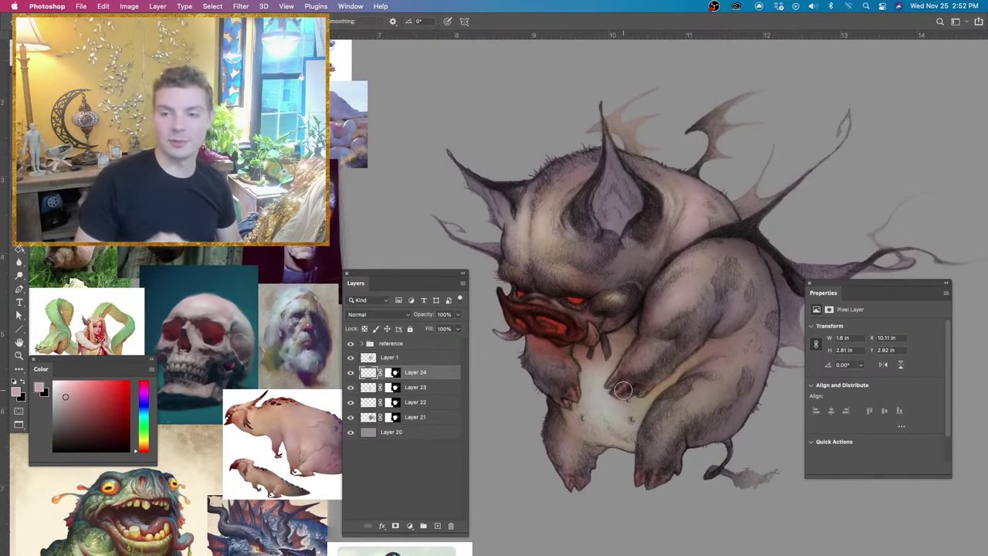
{"action": "key", "text": "e"}
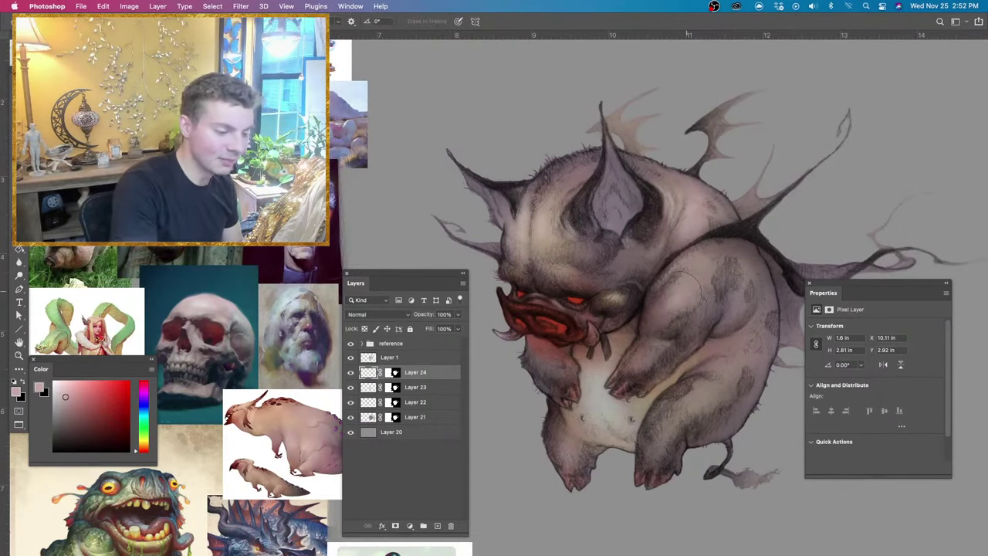
{"action": "left_click_drag", "start_coordinate": [706, 227], "coordinate": [695, 218]}
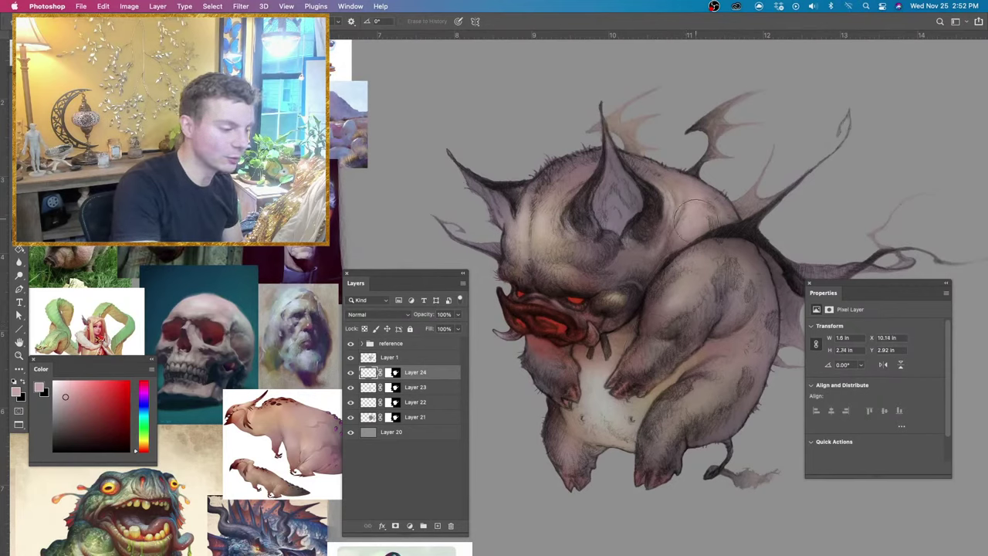
Sample a muted purple from the reference images and glaze it over the large arm, shoulder and knee with a soft brush.
{"action": "key", "text": "b"}
{"action": "left_click", "coordinate": [331, 241], "text": "alt"}
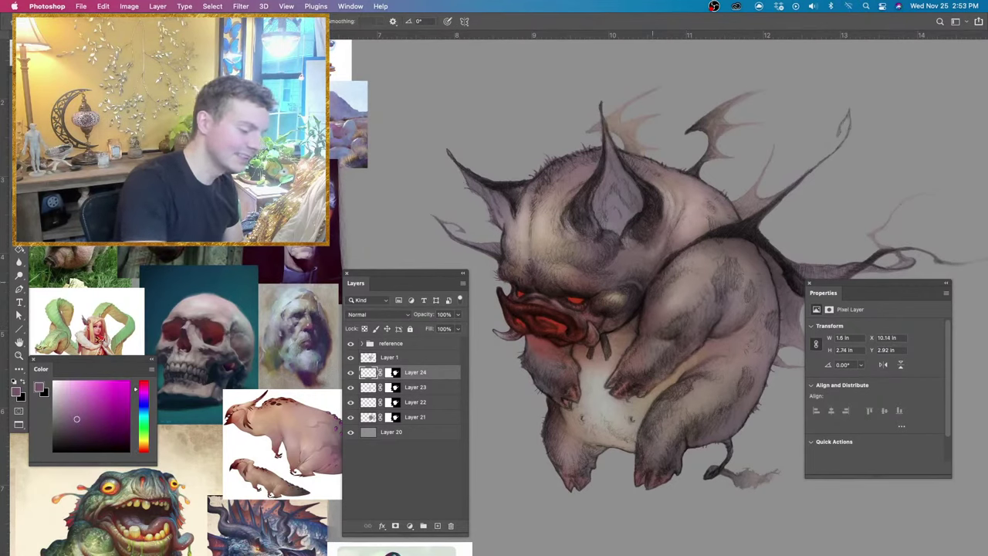
{"action": "mouse_move", "coordinate": [664, 342]}
{"action": "left_mouse_down"}
{"action": "mouse_move", "coordinate": [685, 328]}
{"action": "mouse_move", "coordinate": [665, 319]}
{"action": "mouse_move", "coordinate": [718, 287]}
{"action": "mouse_move", "coordinate": [710, 313]}
{"action": "mouse_move", "coordinate": [774, 310]}
{"action": "left_mouse_up"}
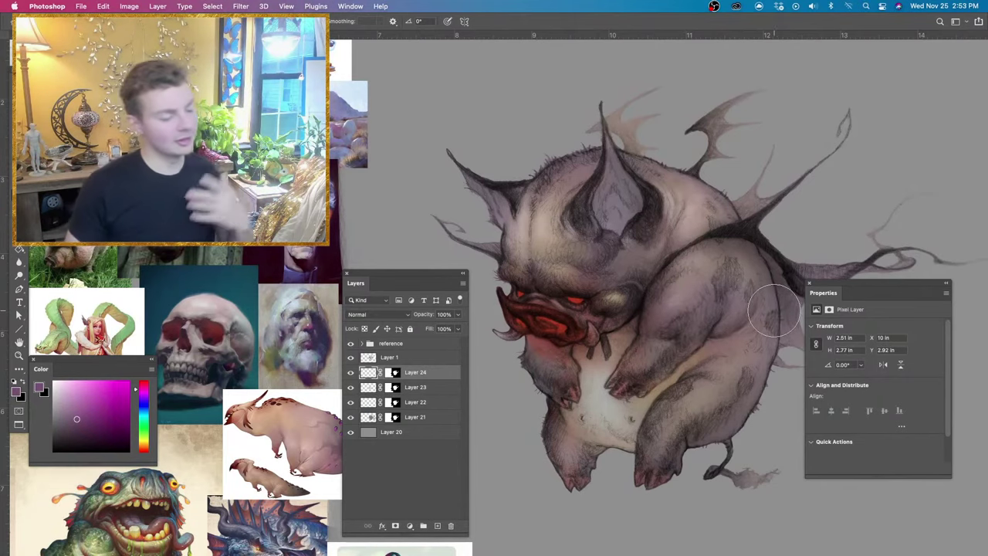
{"action": "left_click_drag", "start_coordinate": [648, 317], "coordinate": [699, 240]}
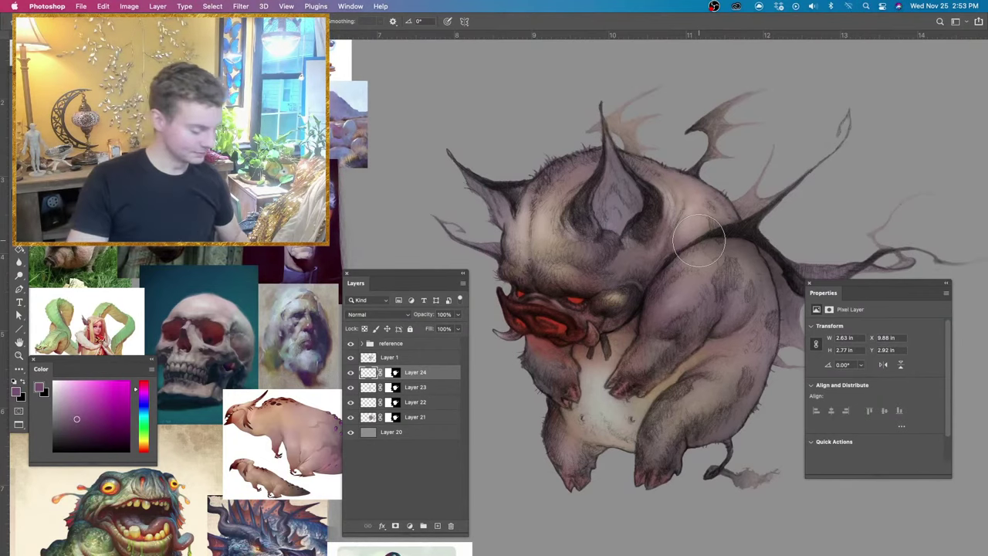
{"action": "mouse_move", "coordinate": [693, 392]}
{"action": "left_mouse_down"}
{"action": "mouse_move", "coordinate": [672, 392]}
{"action": "mouse_move", "coordinate": [664, 413]}
{"action": "left_mouse_up"}
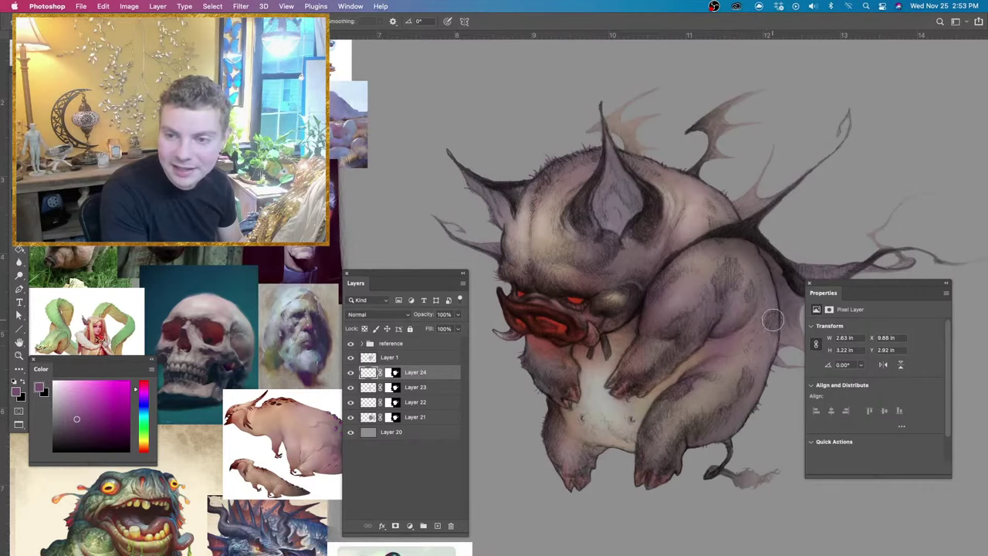
Extend the muted purple glaze along the large arm's inner edge, the small forearm and the far leg.
{"action": "key", "text": "e"}
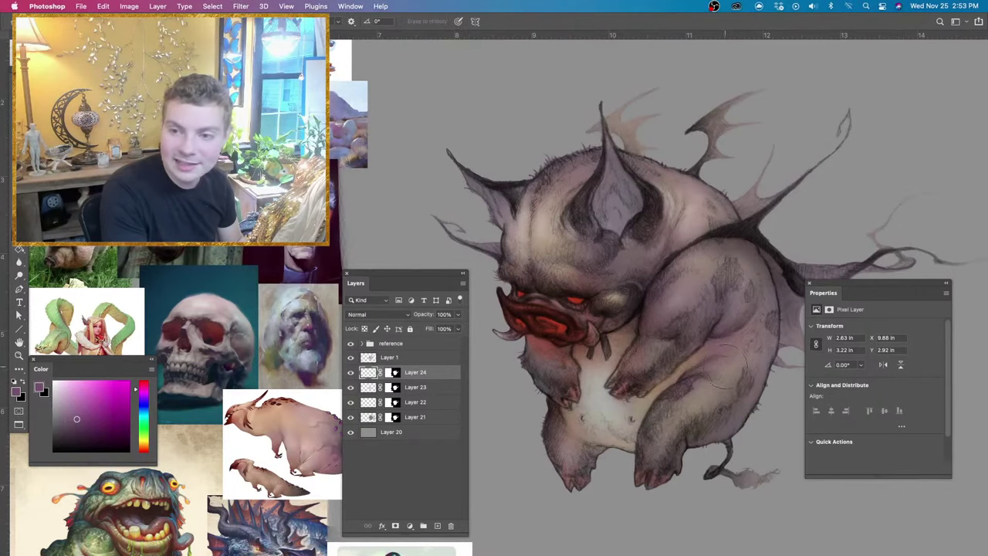
{"action": "key", "text": "b"}
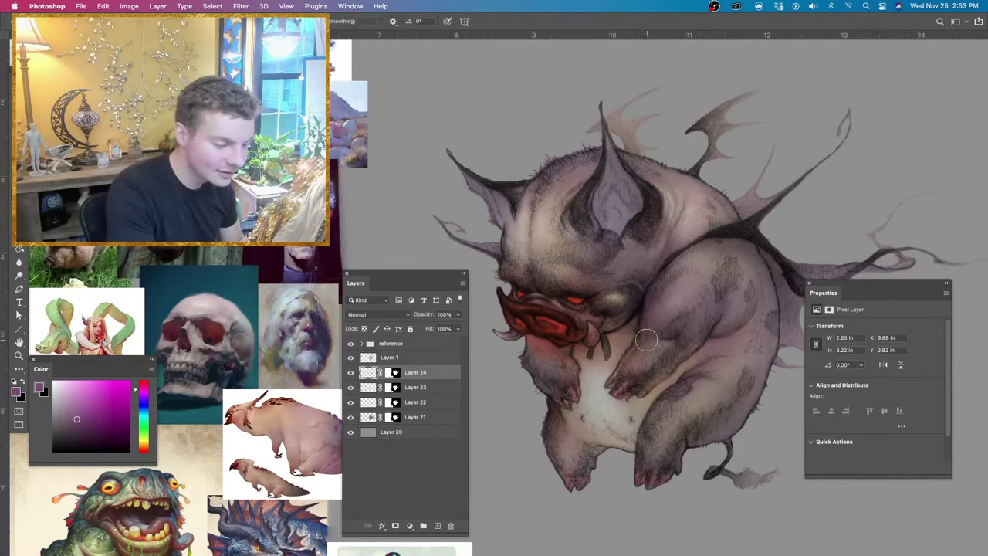
{"action": "left_click_drag", "start_coordinate": [638, 332], "coordinate": [627, 331]}
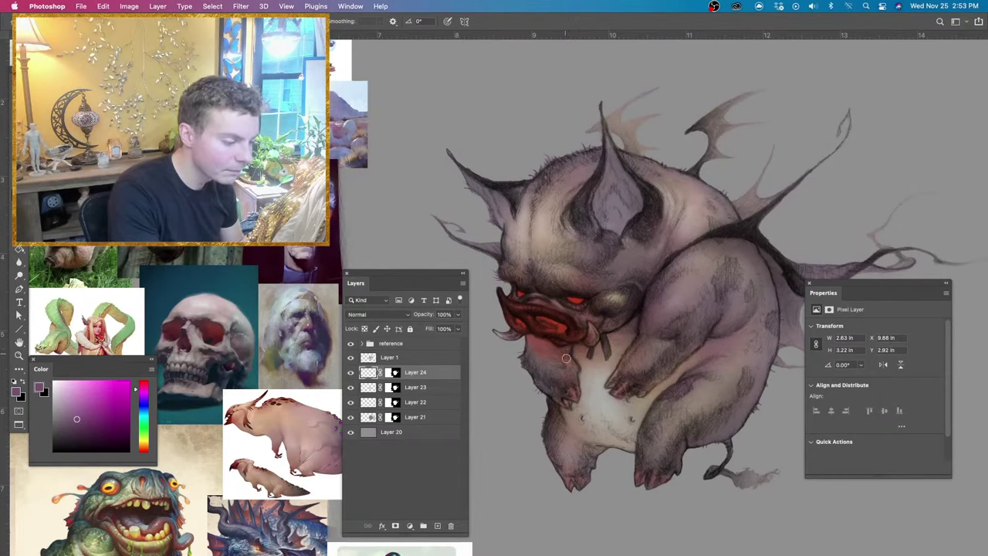
{"action": "mouse_move", "coordinate": [571, 433]}
{"action": "left_mouse_down"}
{"action": "mouse_move", "coordinate": [622, 464]}
{"action": "mouse_move", "coordinate": [623, 455]}
{"action": "mouse_move", "coordinate": [576, 440]}
{"action": "left_mouse_up"}
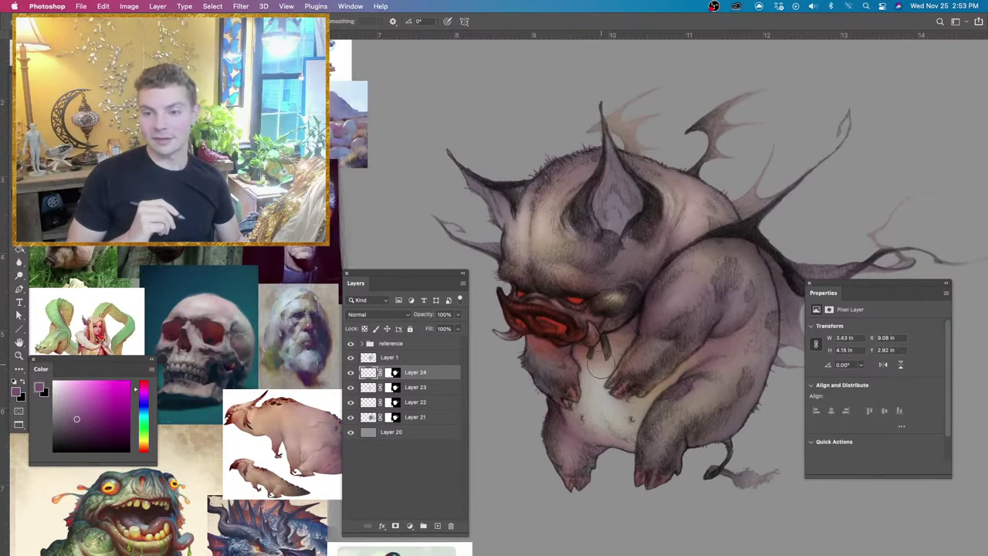
Brush muted purple down the near leg and foot, and undo the last stroke on the thigh.
{"action": "left_click_drag", "start_coordinate": [668, 432], "coordinate": [649, 419]}
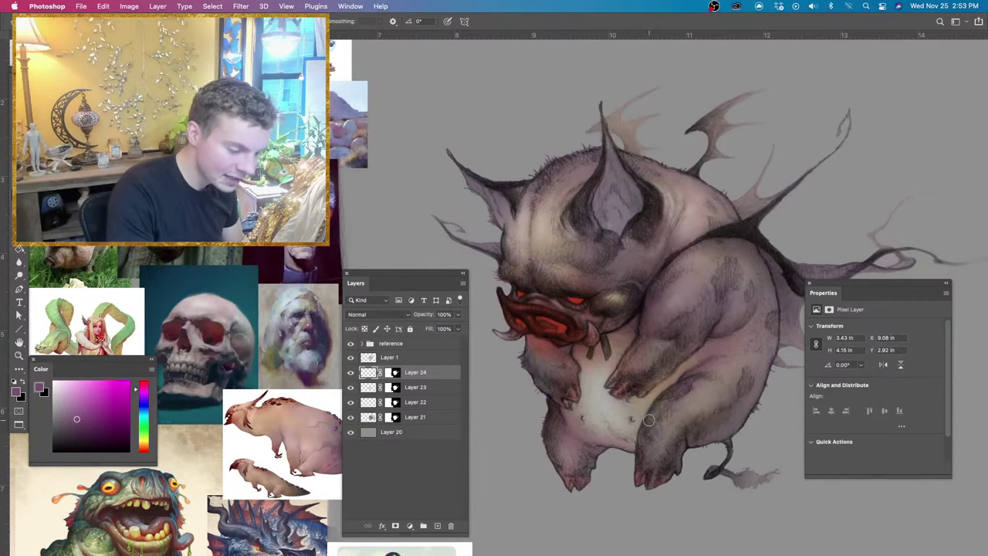
{"action": "left_click_drag", "start_coordinate": [676, 469], "coordinate": [692, 461]}
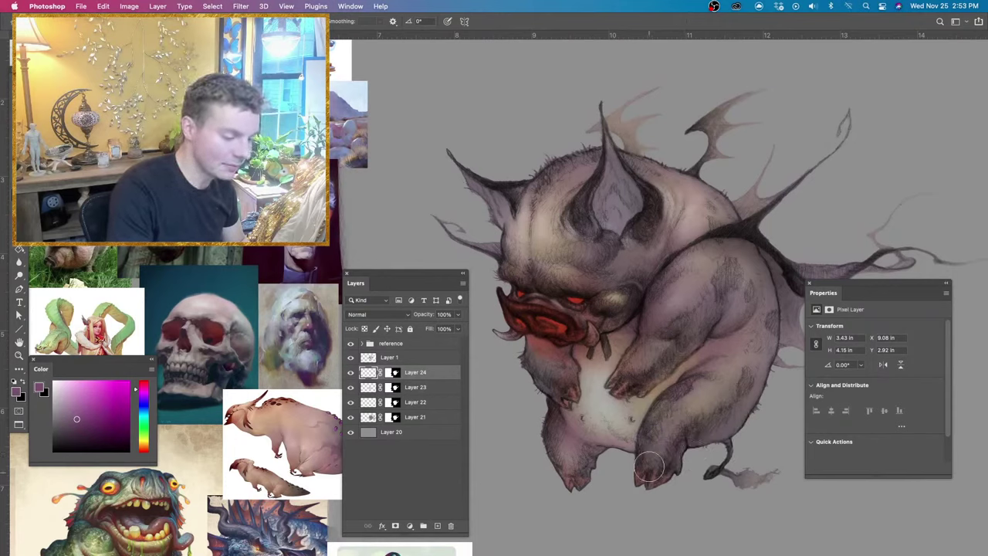
{"action": "mouse_move", "coordinate": [725, 405]}
{"action": "left_mouse_down"}
{"action": "mouse_move", "coordinate": [715, 380]}
{"action": "mouse_move", "coordinate": [753, 388]}
{"action": "mouse_move", "coordinate": [730, 399]}
{"action": "left_mouse_up"}
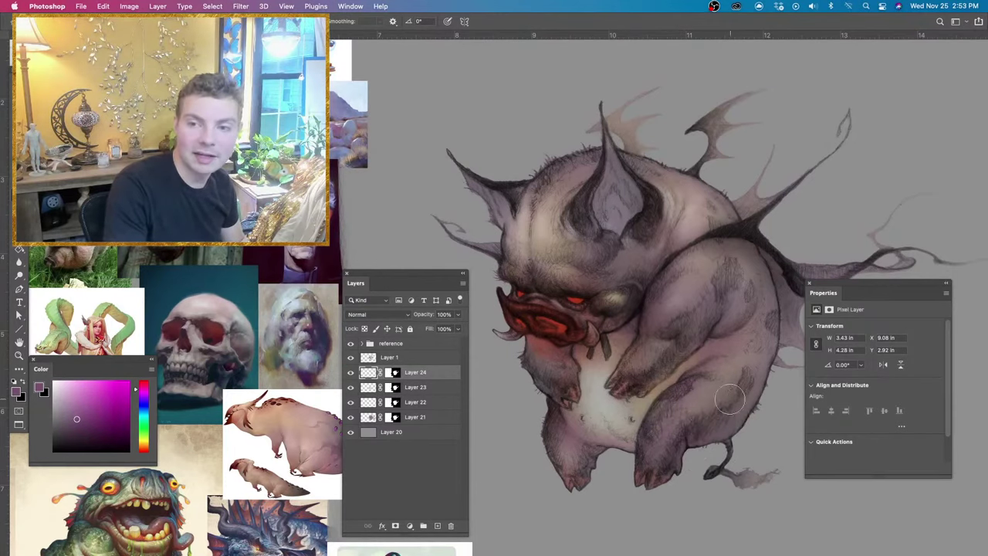
{"action": "key", "text": "super+z"}
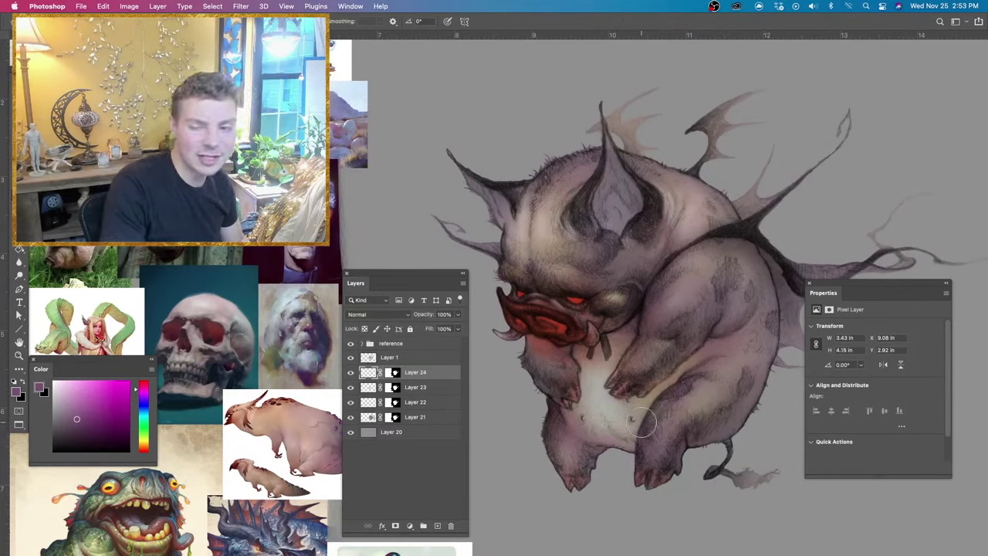
Sample a warm grey from the belly and brush it softly over the near thigh and both lower legs, undoing the first stroke.
{"action": "left_click", "coordinate": [626, 409], "text": "alt"}
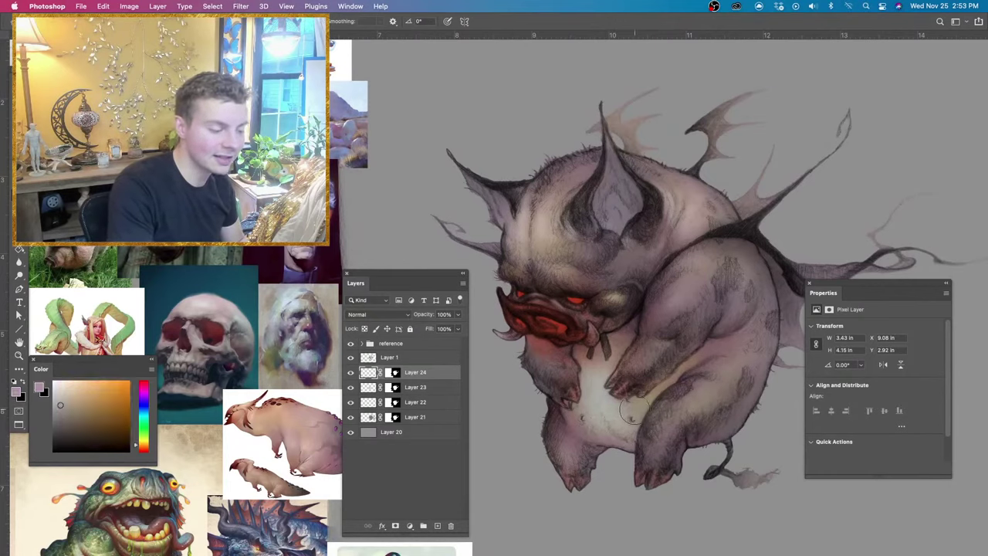
{"action": "mouse_move", "coordinate": [697, 396]}
{"action": "left_mouse_down"}
{"action": "mouse_move", "coordinate": [661, 436]}
{"action": "mouse_move", "coordinate": [700, 403]}
{"action": "left_mouse_up"}
{"action": "key", "text": "super+z"}
{"action": "left_click_drag", "start_coordinate": [663, 442], "coordinate": [684, 428]}
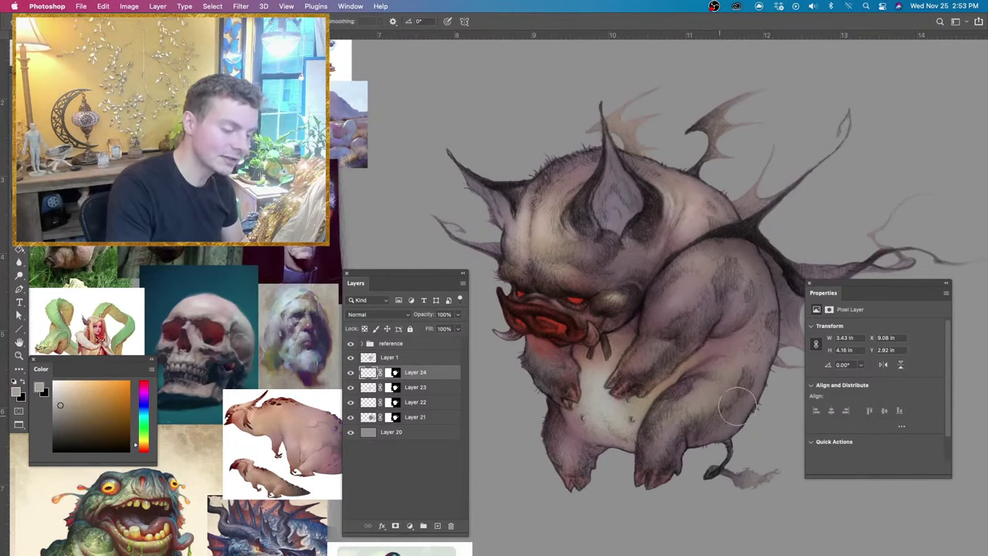
{"action": "left_click_drag", "start_coordinate": [592, 437], "coordinate": [568, 432]}
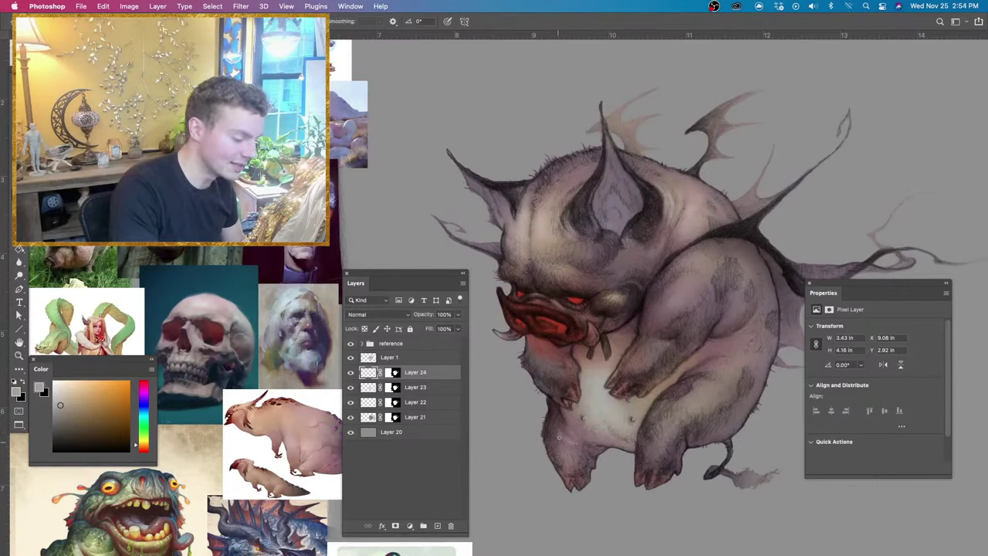
{"action": "left_click_drag", "start_coordinate": [582, 457], "coordinate": [579, 449]}
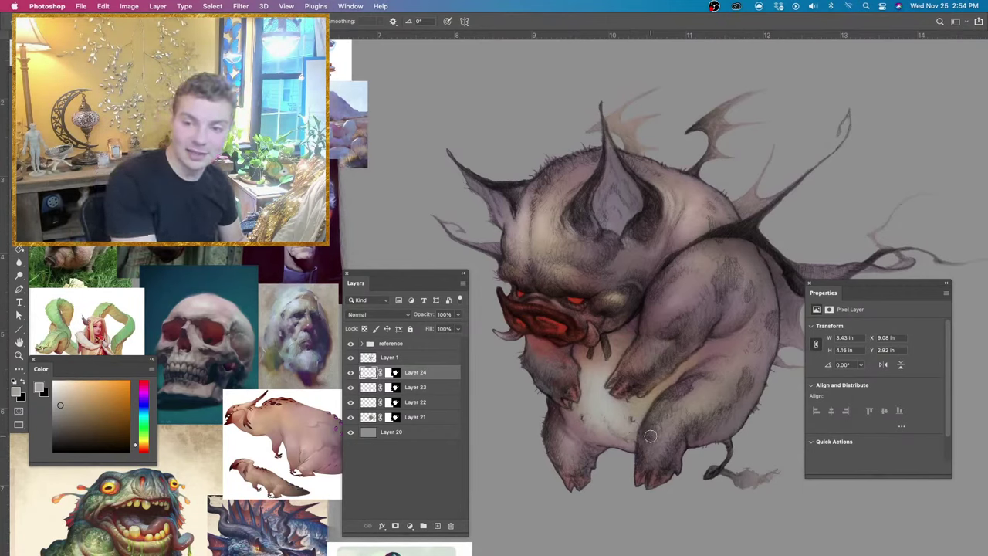
{"action": "mouse_move", "coordinate": [651, 436]}
{"action": "left_mouse_down"}
{"action": "mouse_move", "coordinate": [657, 442]}
{"action": "mouse_move", "coordinate": [646, 447]}
{"action": "left_mouse_up"}
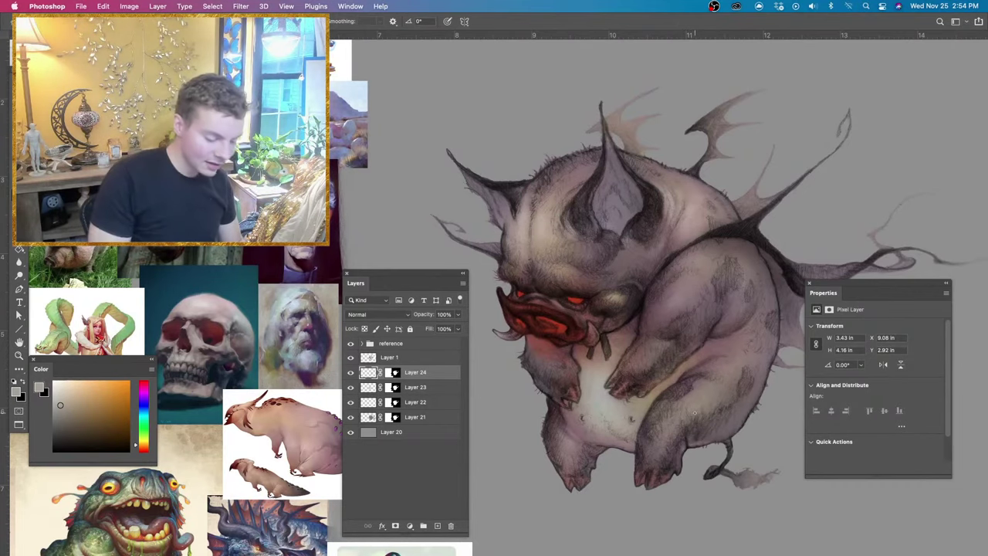
Compare the creature with Layer 24 hidden and shown in a closer view.
{"action": "key", "text": "super+equal"}
{"action": "left_click_drag", "start_coordinate": [687, 459], "coordinate": [693, 365]}
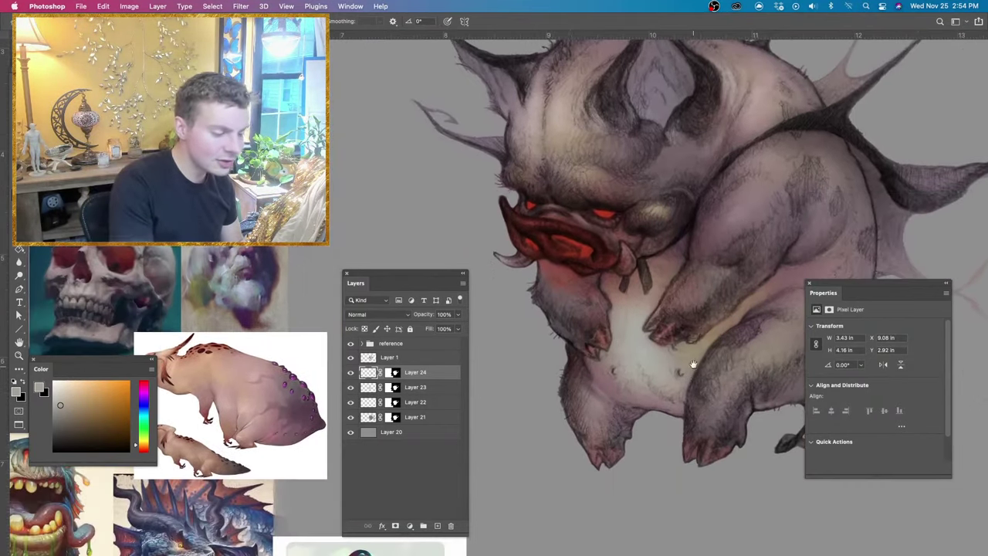
{"action": "left_click", "coordinate": [351, 372]}
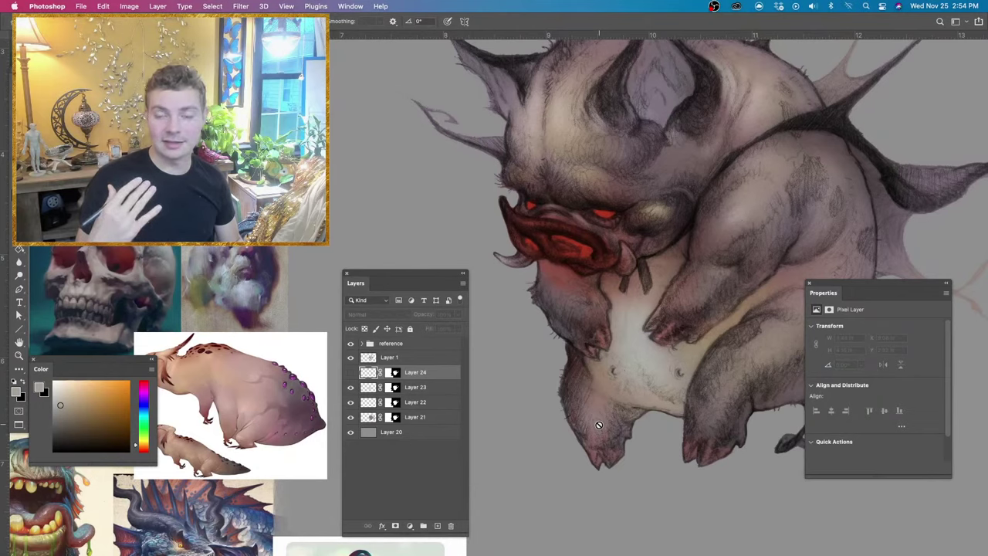
{"action": "left_click", "coordinate": [351, 372]}
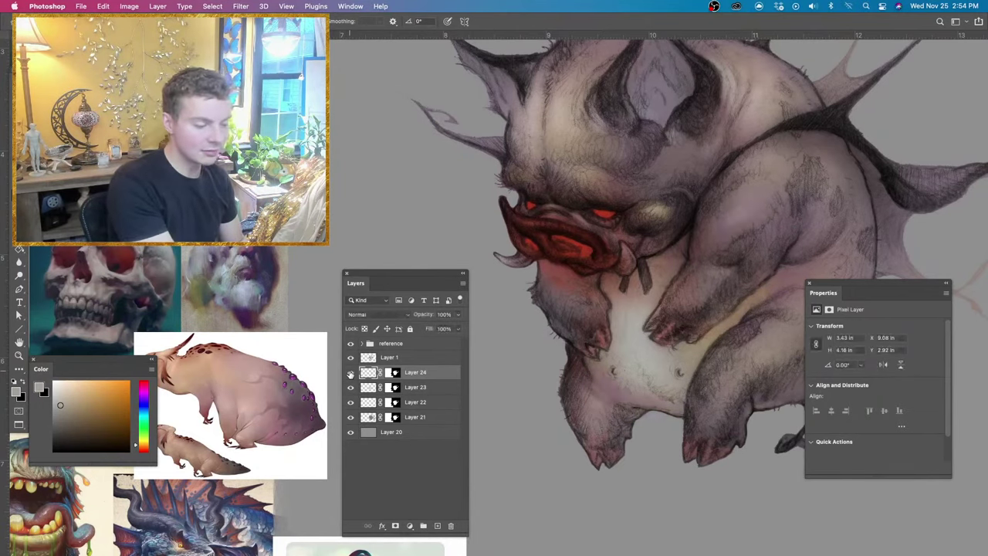
{"action": "left_click", "coordinate": [351, 372]}
{"action": "left_click", "coordinate": [350, 372]}
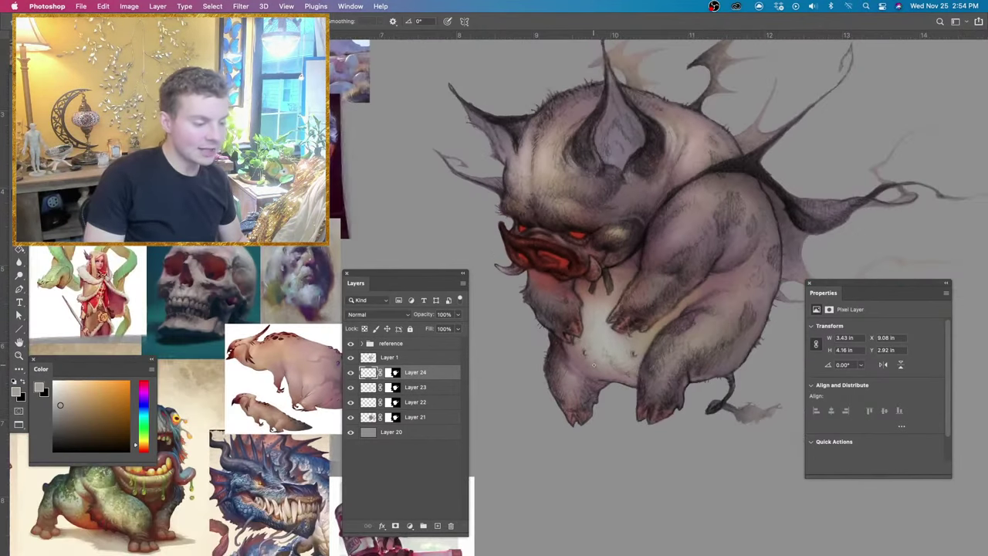
Brush warm grey from the brow up to the smaller ear, and undo the last two strokes.
{"action": "key", "text": "v"}
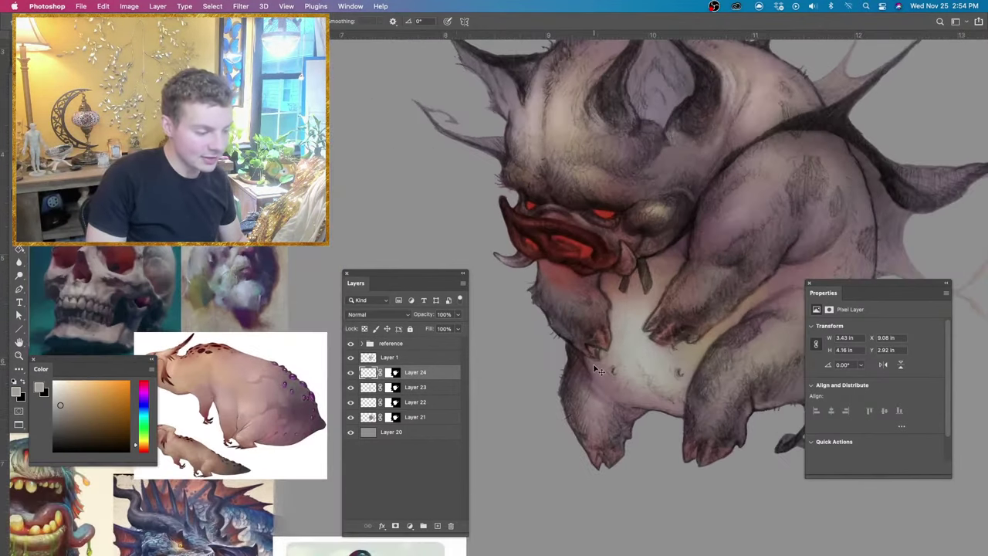
{"action": "key", "text": "super+plus"}
{"action": "key", "text": "super+plus"}
{"action": "key", "text": "super+plus"}
{"action": "mouse_move", "coordinate": [737, 489]}
{"action": "left_mouse_down"}
{"action": "mouse_move", "coordinate": [556, 200]}
{"action": "mouse_move", "coordinate": [547, 206]}
{"action": "left_mouse_up"}
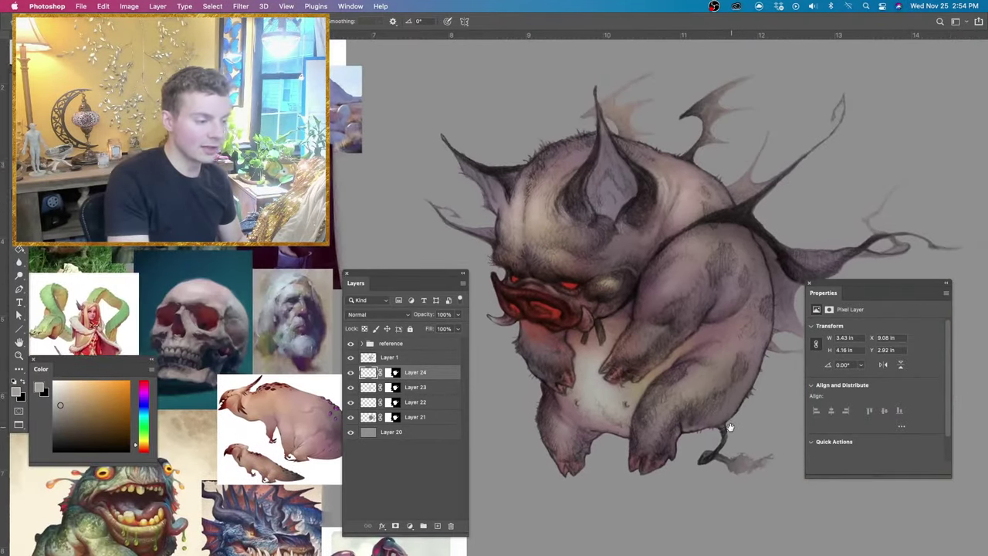
{"action": "left_click_drag", "start_coordinate": [729, 427], "coordinate": [732, 424]}
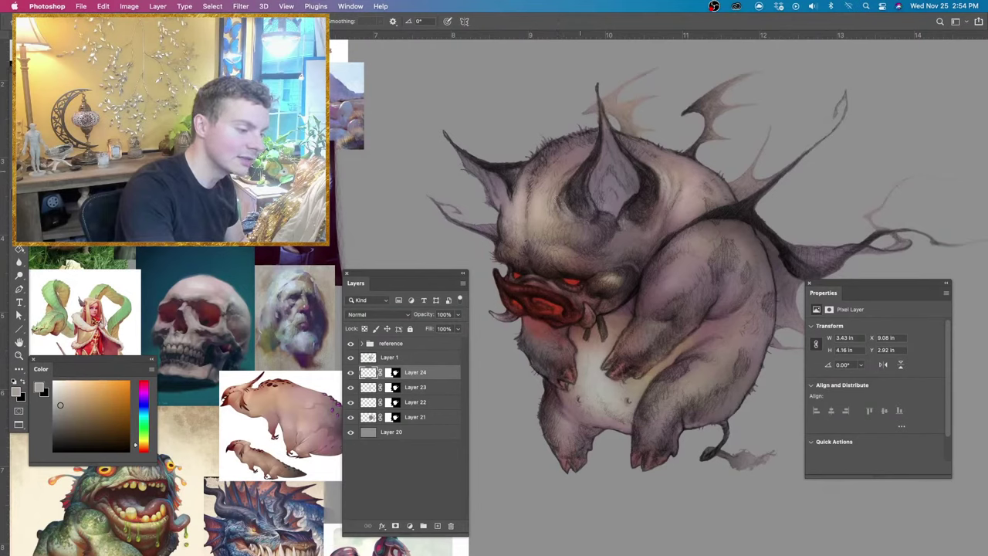
{"action": "left_click_drag", "start_coordinate": [517, 235], "coordinate": [477, 160]}
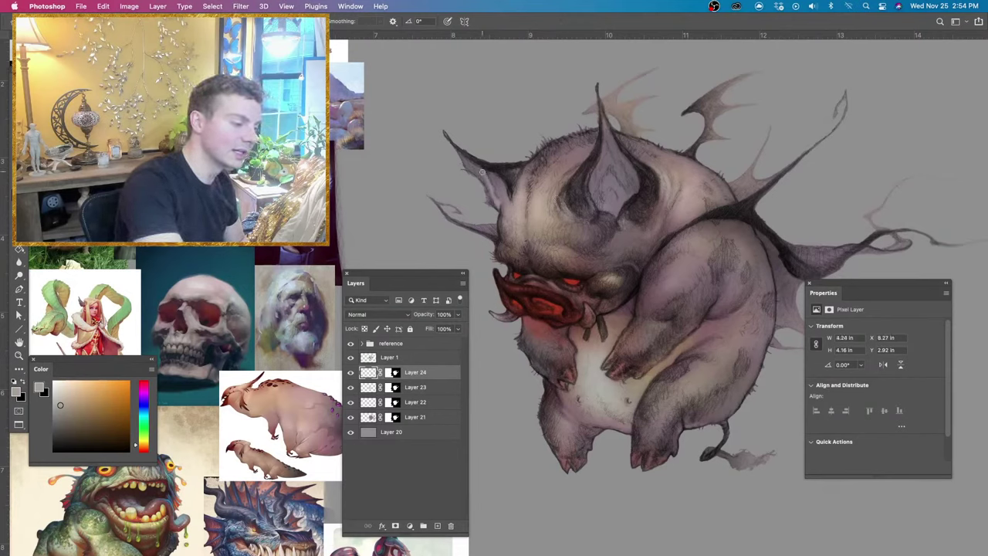
{"action": "key", "text": "super+z"}
{"action": "key", "text": "super+z"}
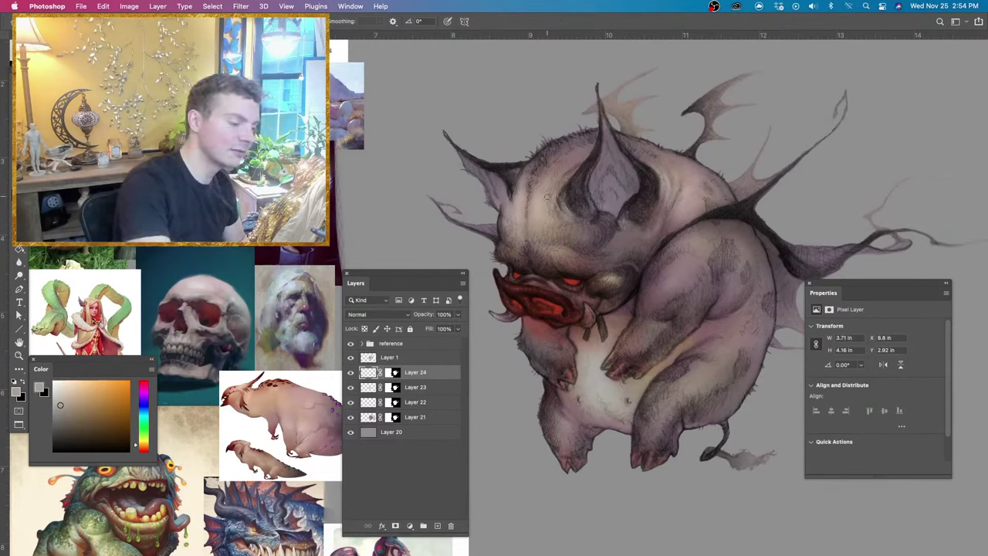
Sample a dark red from the creature's mouth and brush it softly inside the large ear and the smaller ear.
{"action": "left_click", "coordinate": [563, 305], "text": "alt"}
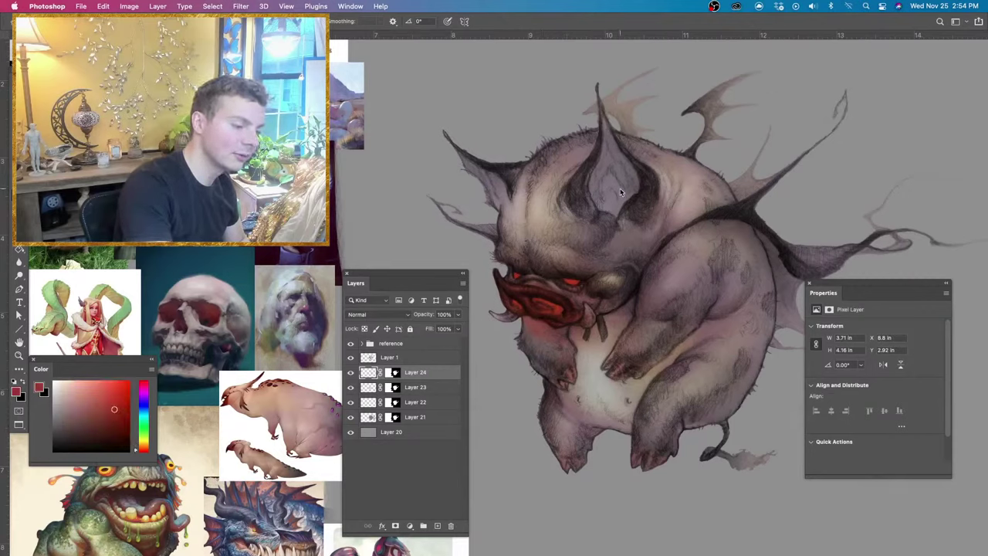
{"action": "mouse_move", "coordinate": [620, 185]}
{"action": "left_mouse_down"}
{"action": "mouse_move", "coordinate": [616, 213]}
{"action": "mouse_move", "coordinate": [628, 181]}
{"action": "left_mouse_up"}
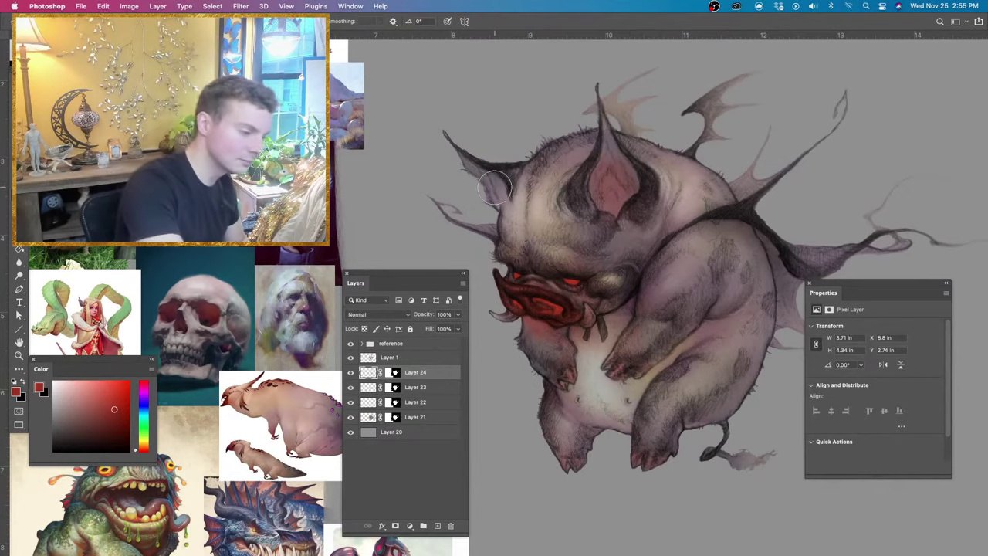
{"action": "left_click_drag", "start_coordinate": [494, 186], "coordinate": [503, 199]}
{"action": "key", "text": "super+z"}
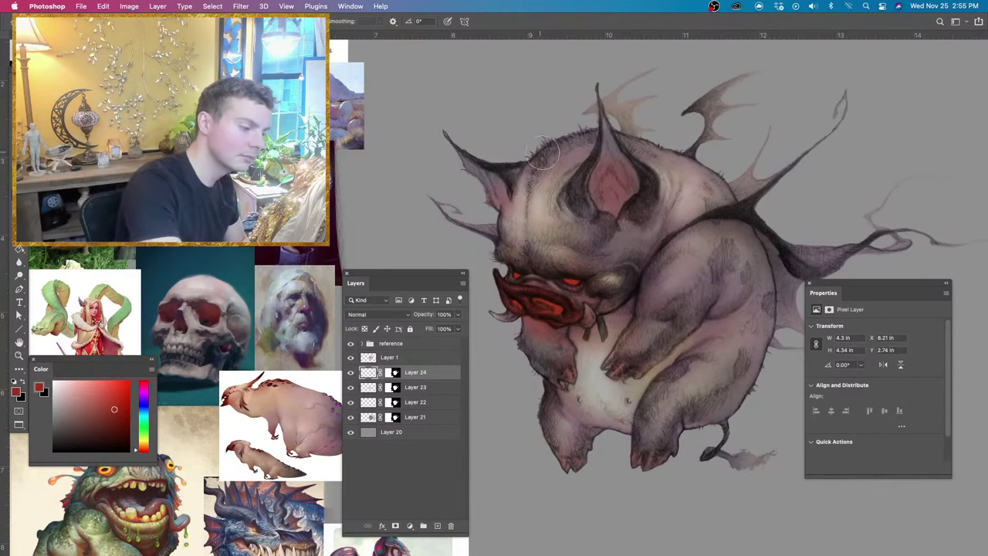
Resize the brush, sample muted purple-grey and warm grey from the large ear, and brush the warm grey up toward its pointed tip.
{"action": "left_click_drag", "start_coordinate": [613, 197], "coordinate": [600, 186], "text": "ctrl+alt"}
{"action": "left_click", "coordinate": [614, 143], "text": "alt"}
{"action": "left_click_drag", "start_coordinate": [614, 152], "coordinate": [606, 154], "text": "ctrl+alt"}
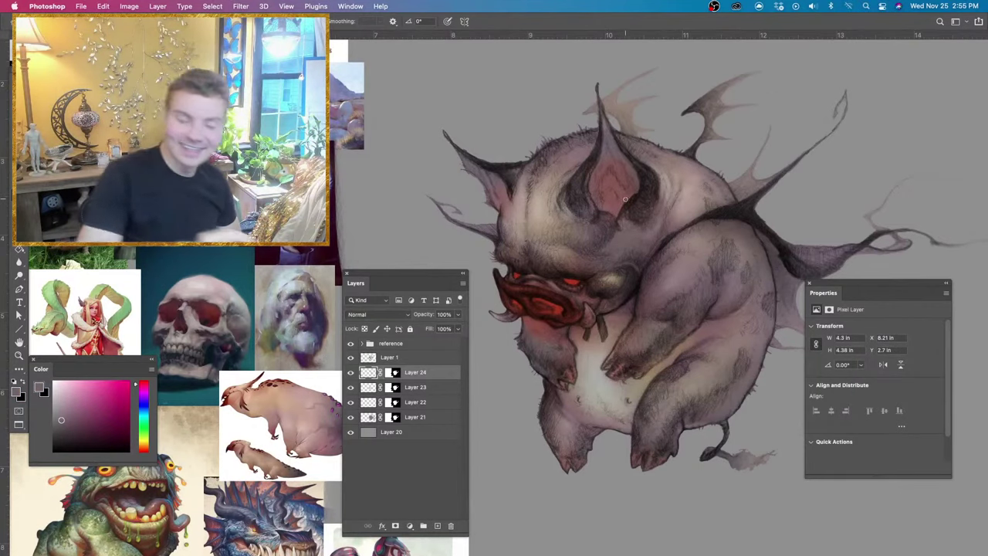
{"action": "left_click", "coordinate": [600, 156], "text": "alt"}
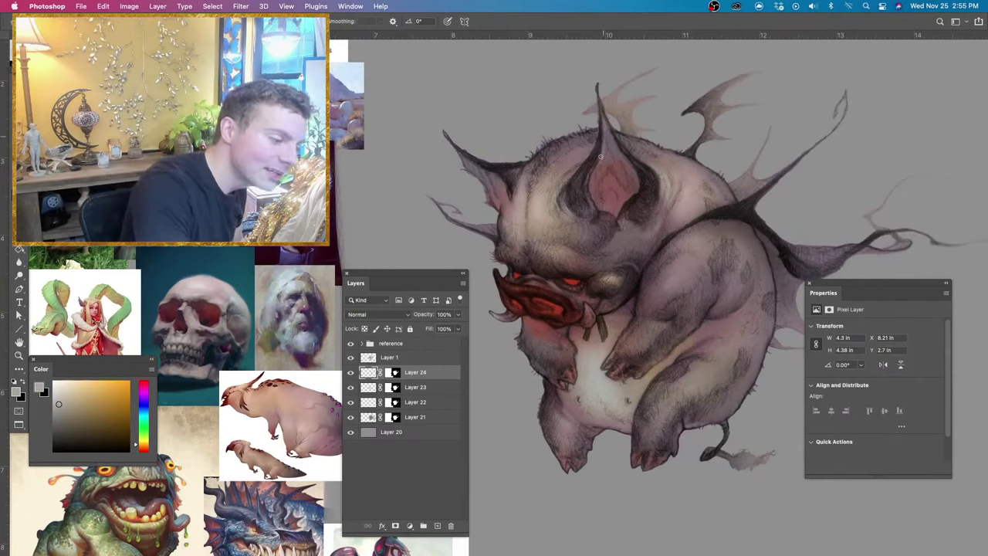
{"action": "left_click_drag", "start_coordinate": [601, 156], "coordinate": [602, 116]}
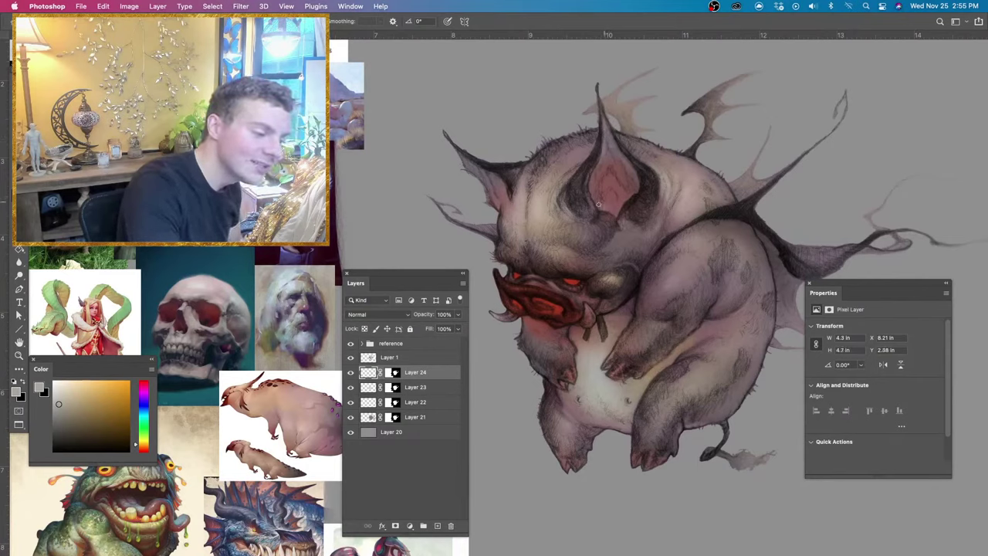
Try tinting the ears and the orange spike behind the large ear with reds and mauves sampled from the creature.
{"action": "left_click", "coordinate": [607, 180], "text": "alt"}
{"action": "left_click", "coordinate": [563, 292], "text": "alt"}
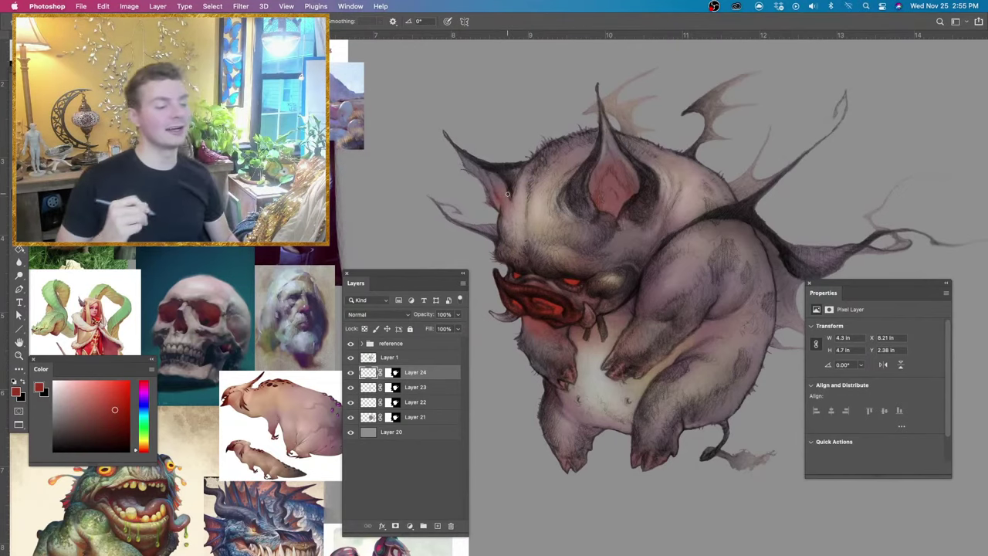
{"action": "key", "text": "super+z"}
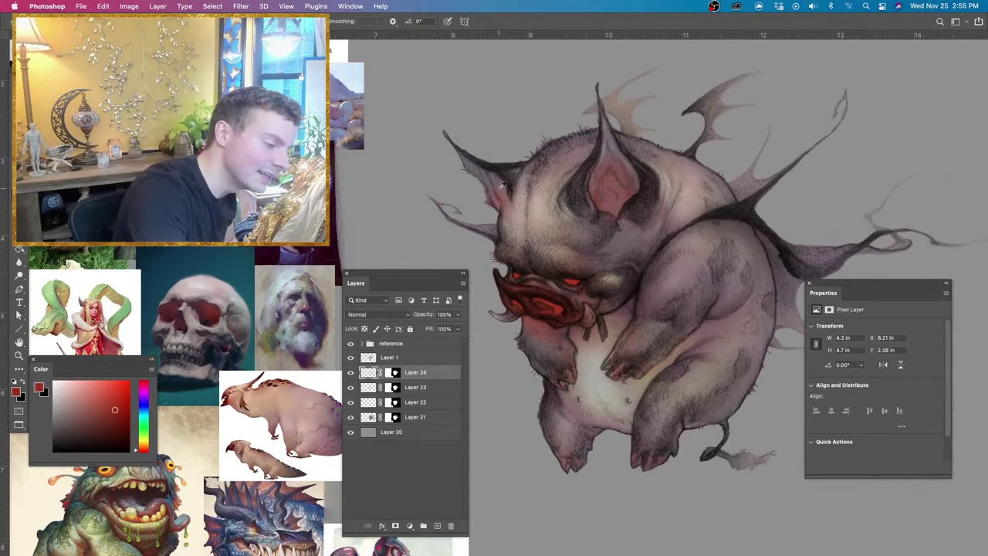
{"action": "left_click", "coordinate": [501, 179], "text": "alt"}
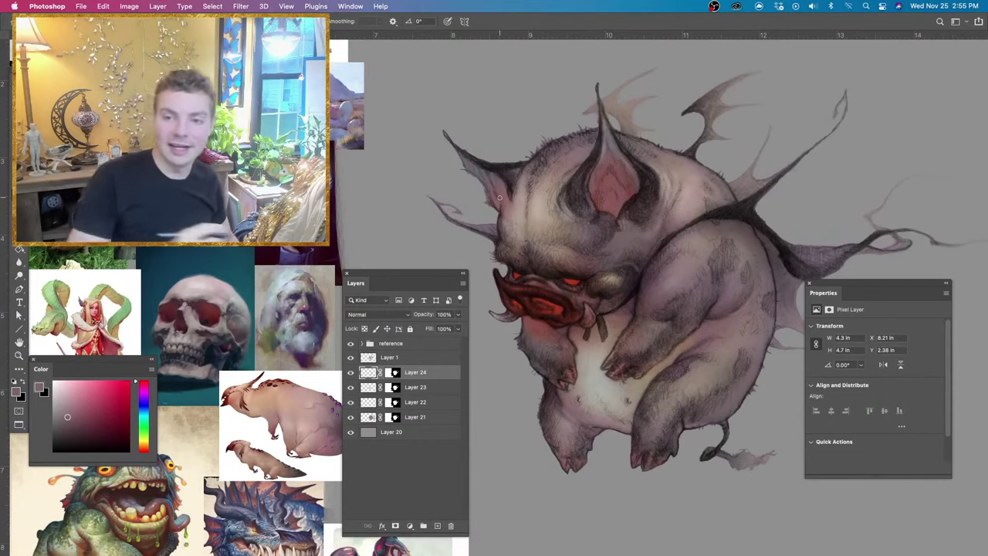
{"action": "left_click", "coordinate": [609, 139], "text": "alt"}
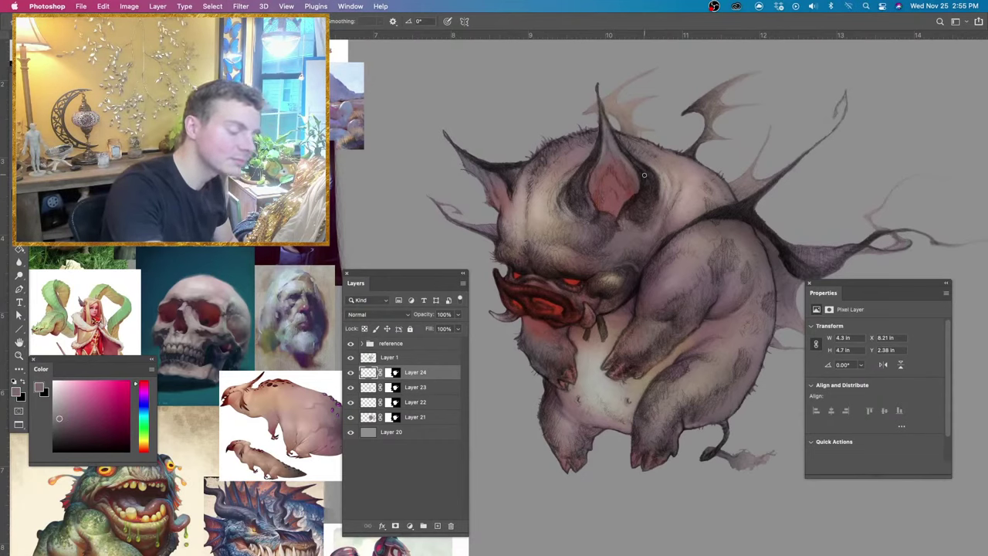
{"action": "mouse_move", "coordinate": [628, 116]}
{"action": "left_mouse_down"}
{"action": "mouse_move", "coordinate": [644, 115]}
{"action": "mouse_move", "coordinate": [625, 107]}
{"action": "mouse_move", "coordinate": [641, 115]}
{"action": "mouse_move", "coordinate": [629, 82]}
{"action": "mouse_move", "coordinate": [652, 78]}
{"action": "mouse_move", "coordinate": [633, 109]}
{"action": "mouse_move", "coordinate": [669, 129]}
{"action": "left_mouse_up"}
{"action": "key", "text": "super+z"}
{"action": "left_click", "coordinate": [541, 198], "text": "alt"}
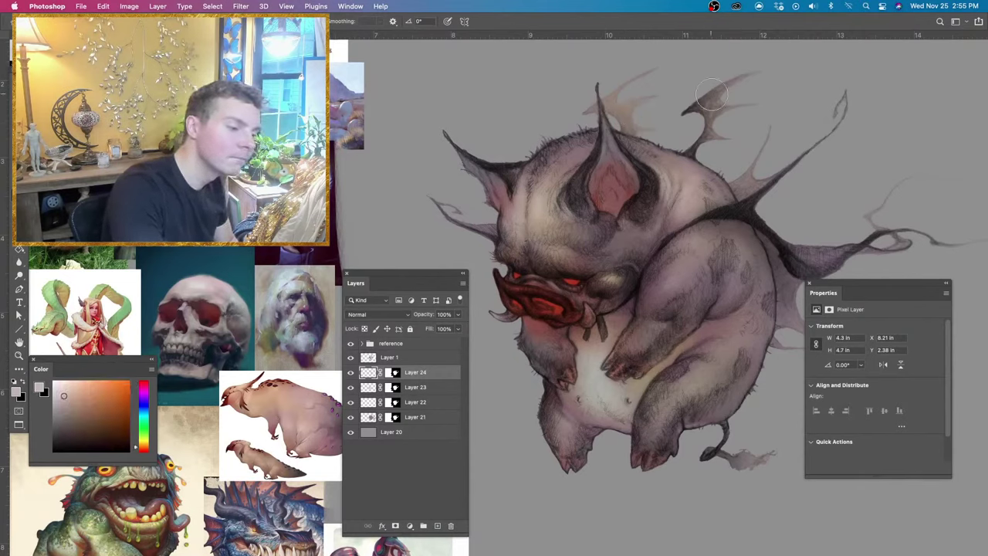
Shade the spikes on the creature's upper back with a near-black sampled from the dark wing base.
{"action": "left_click", "coordinate": [740, 206], "text": "alt"}
{"action": "mouse_move", "coordinate": [730, 97]}
{"action": "left_mouse_down"}
{"action": "mouse_move", "coordinate": [697, 152]}
{"action": "mouse_move", "coordinate": [741, 77]}
{"action": "left_mouse_up"}
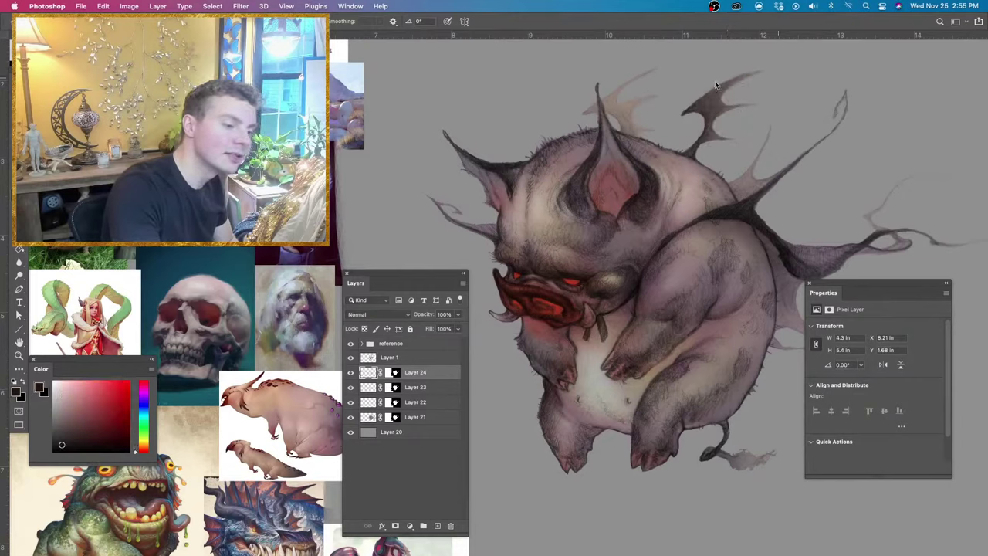
{"action": "mouse_move", "coordinate": [648, 99]}
{"action": "left_mouse_down"}
{"action": "mouse_move", "coordinate": [607, 99]}
{"action": "mouse_move", "coordinate": [660, 68]}
{"action": "mouse_move", "coordinate": [629, 123]}
{"action": "left_mouse_up"}
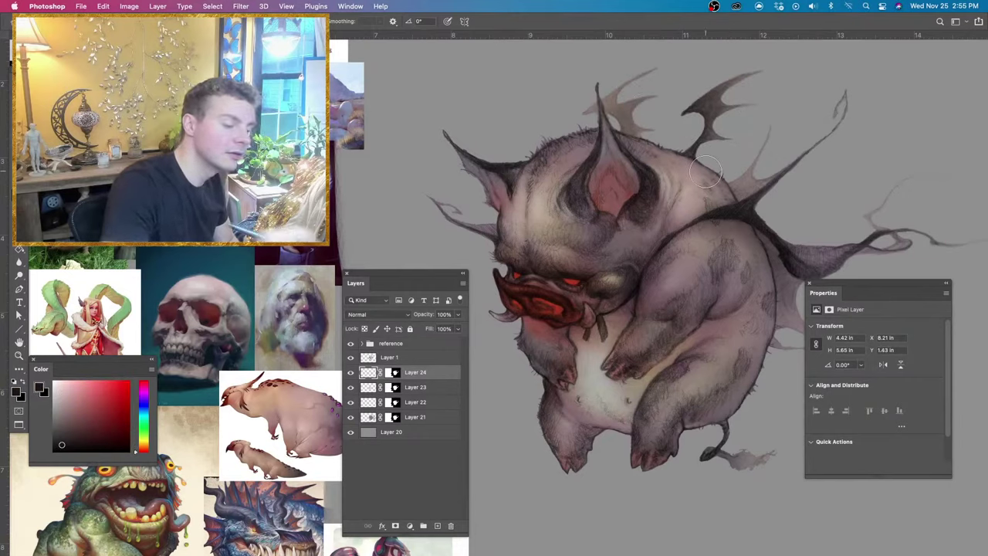
{"action": "key", "text": "super+minus"}
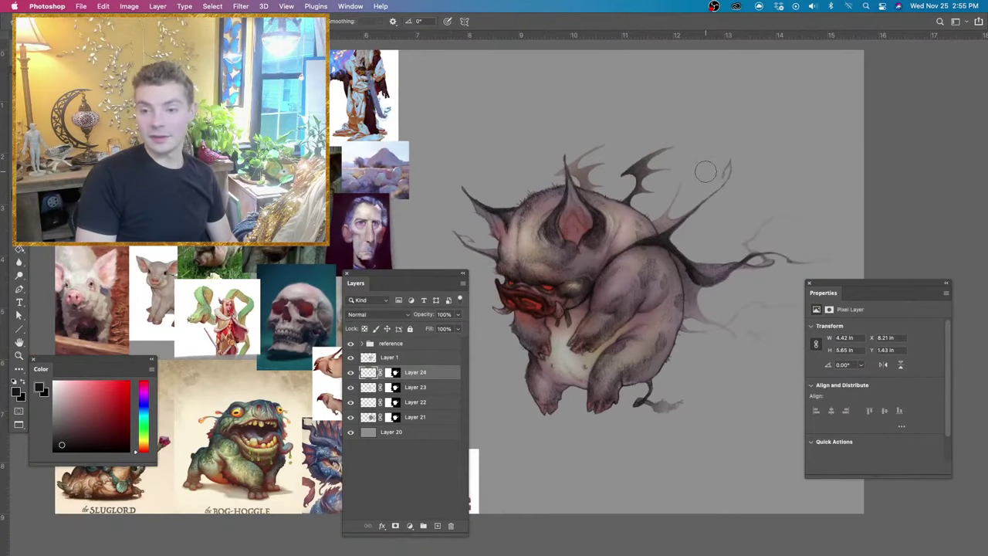
Shift the hue of Layer 23 by +44 with Hue/Saturation, turning the red snout and eyes yellow-green.
{"action": "key", "text": "super+plus"}
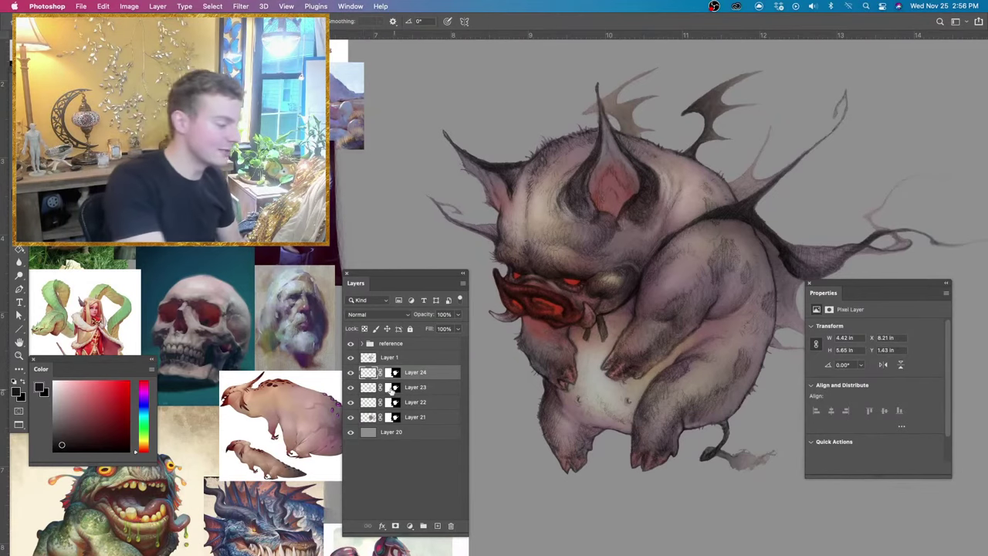
{"action": "left_click", "coordinate": [350, 387]}
{"action": "left_click", "coordinate": [350, 389]}
{"action": "left_click", "coordinate": [372, 387]}
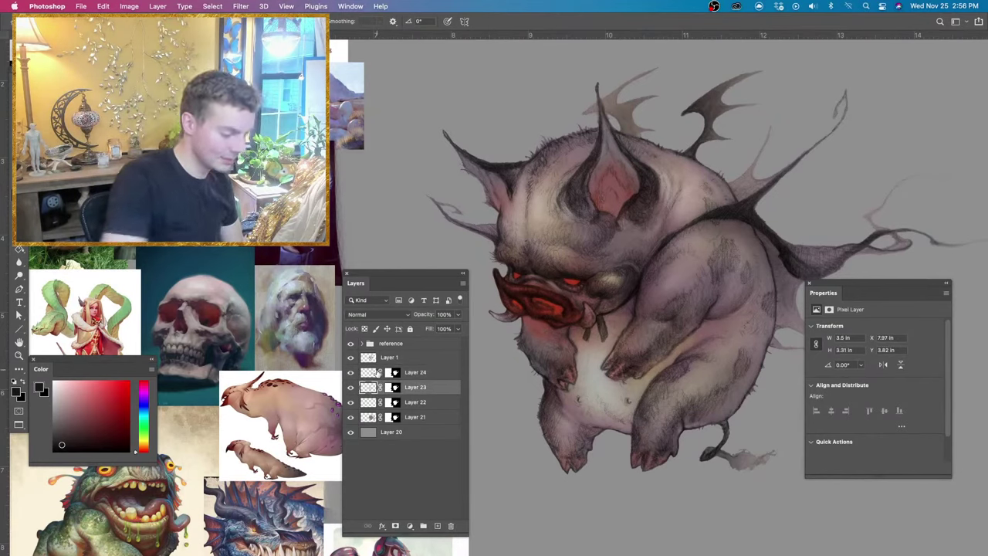
{"action": "key", "text": "super+u"}
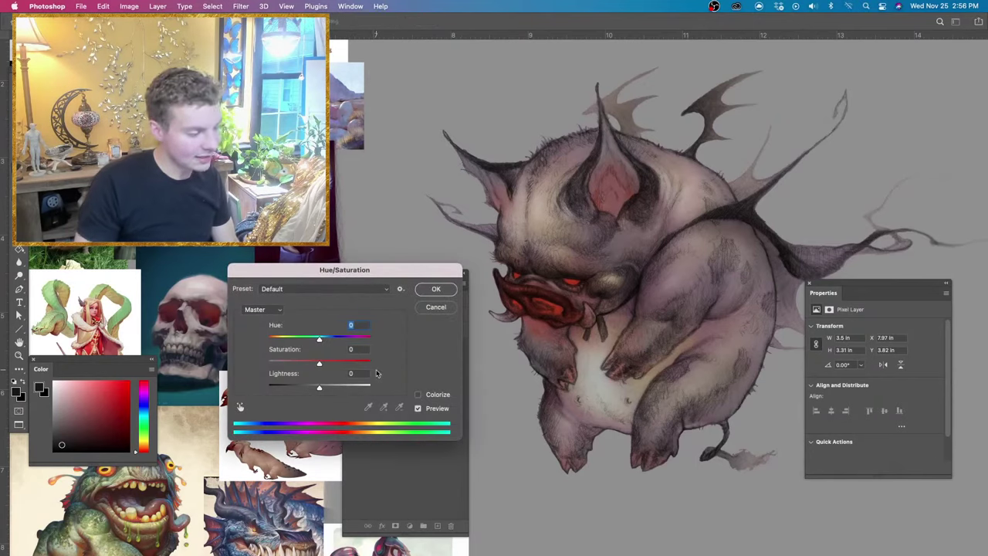
{"action": "left_click", "coordinate": [343, 339]}
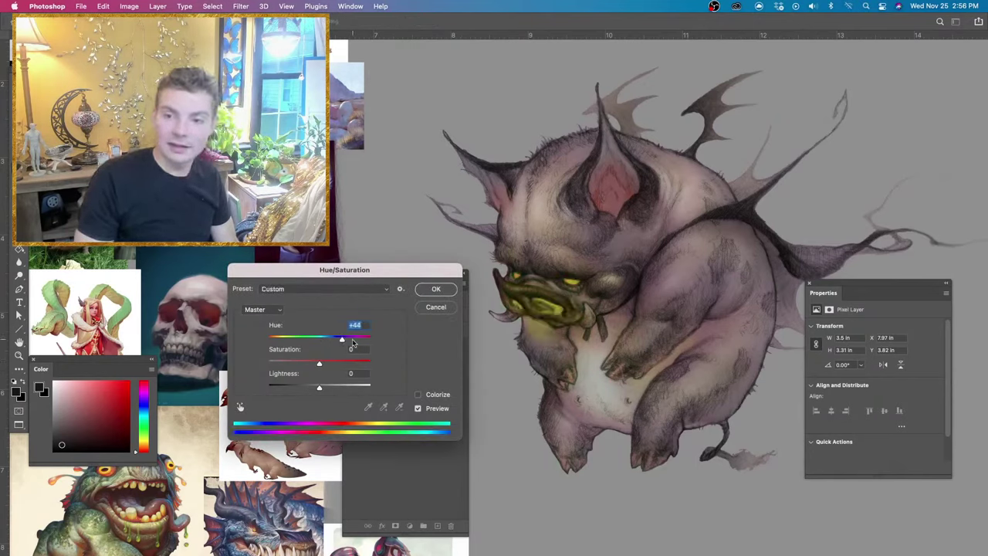
{"action": "left_click", "coordinate": [347, 340]}
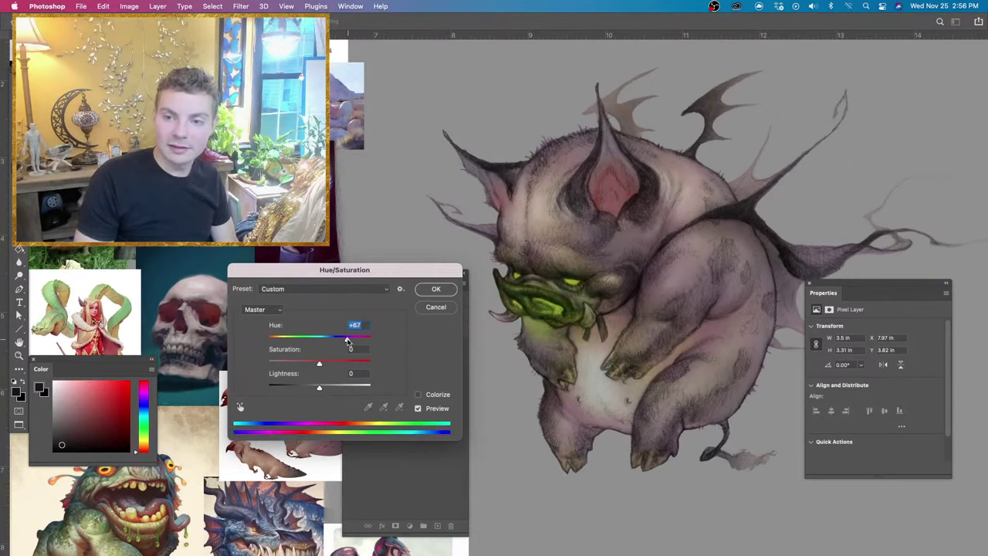
{"action": "left_click_drag", "start_coordinate": [345, 340], "coordinate": [343, 340]}
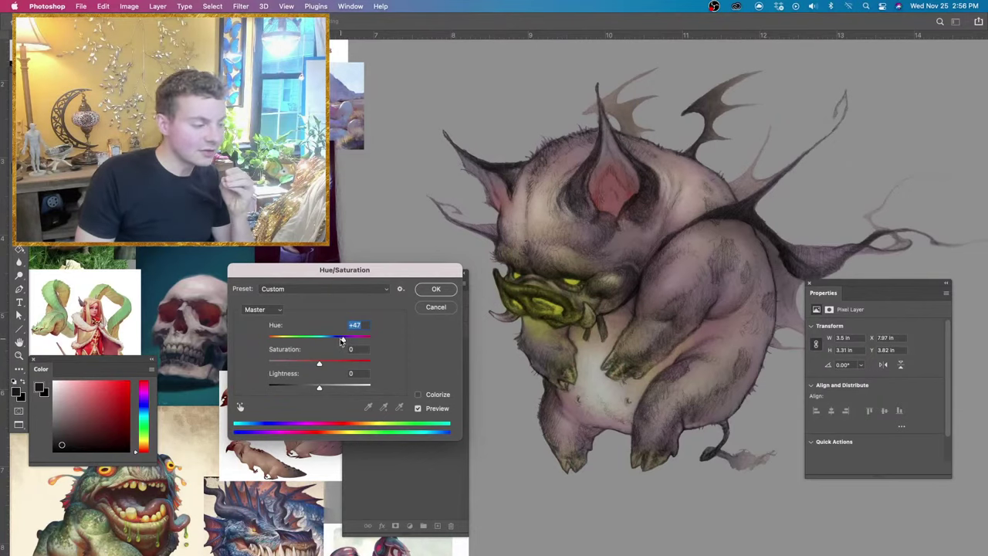
{"action": "left_click", "coordinate": [342, 340]}
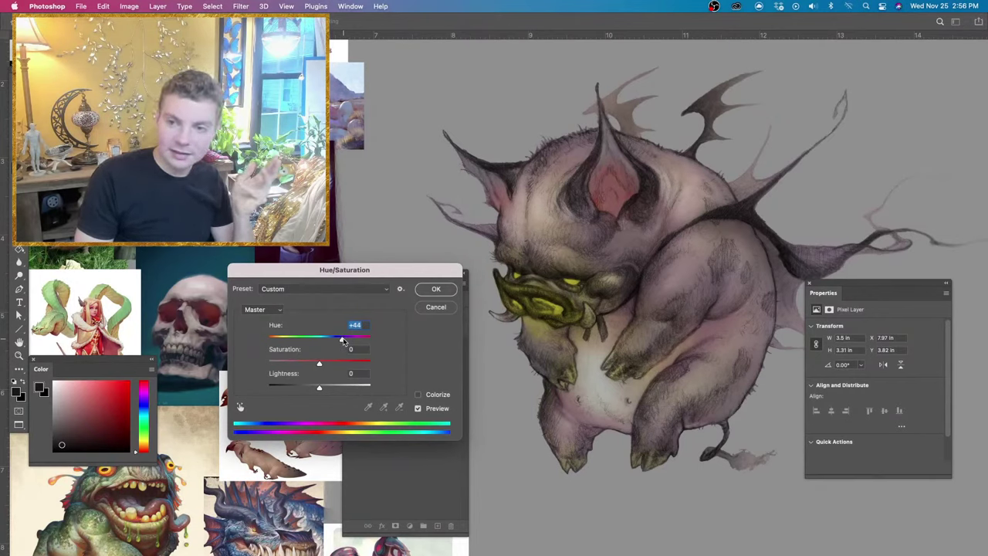
{"action": "left_click", "coordinate": [436, 290]}
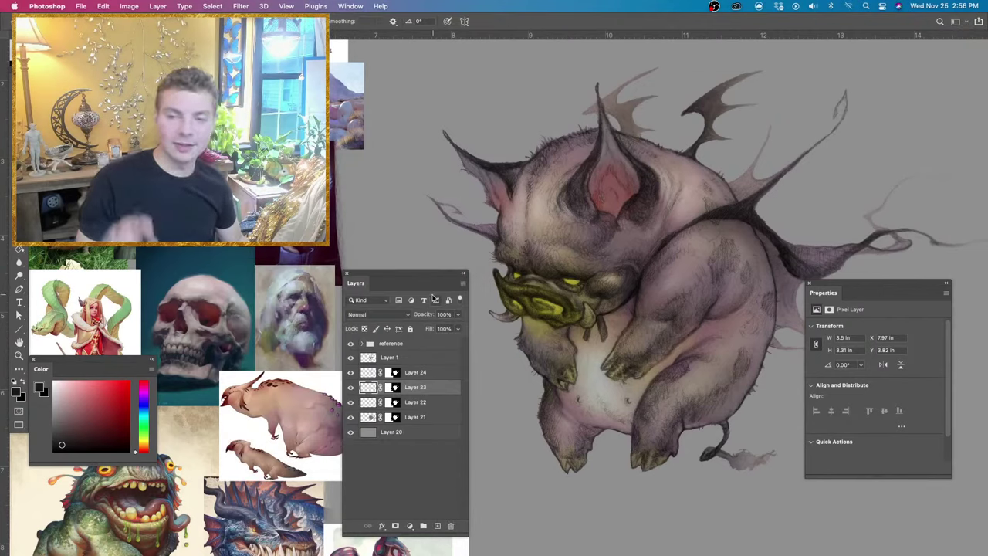
Compare the red and yellow-green versions of the creature by repeatedly undoing and redoing the hue shift.
{"action": "key", "text": "super+z"}
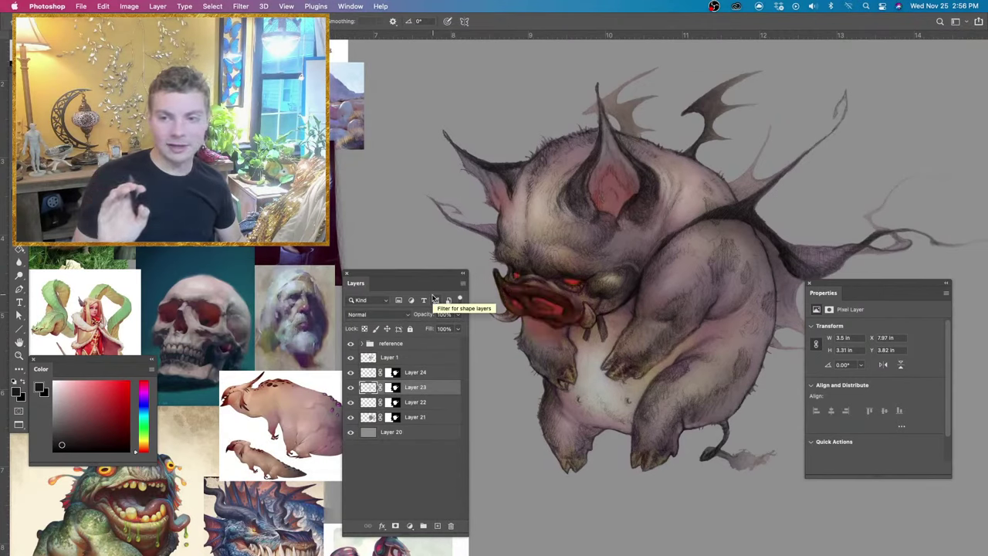
{"action": "key", "text": "super+shift+z"}
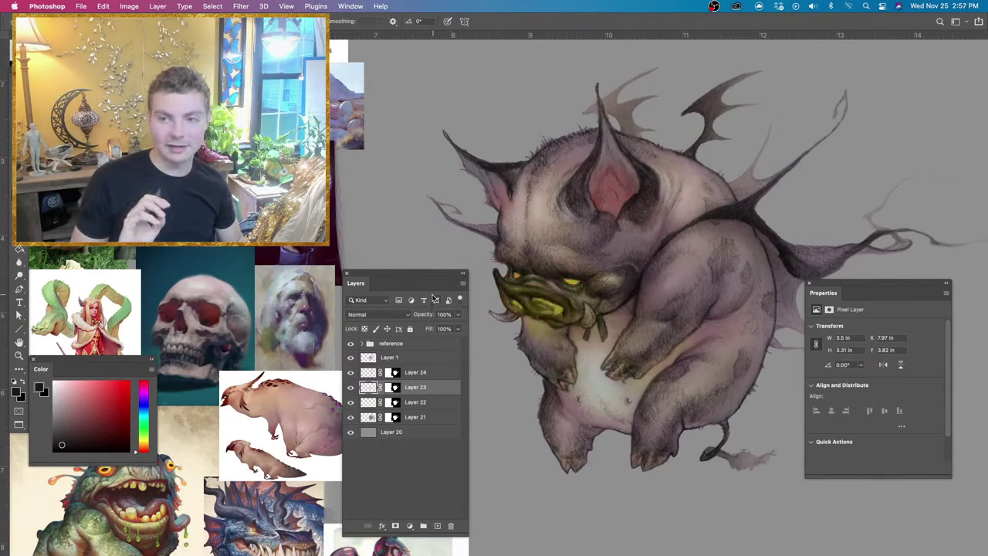
{"action": "key", "text": "super+z"}
{"action": "key", "text": "super+shift+z"}
{"action": "key", "text": "super+z"}
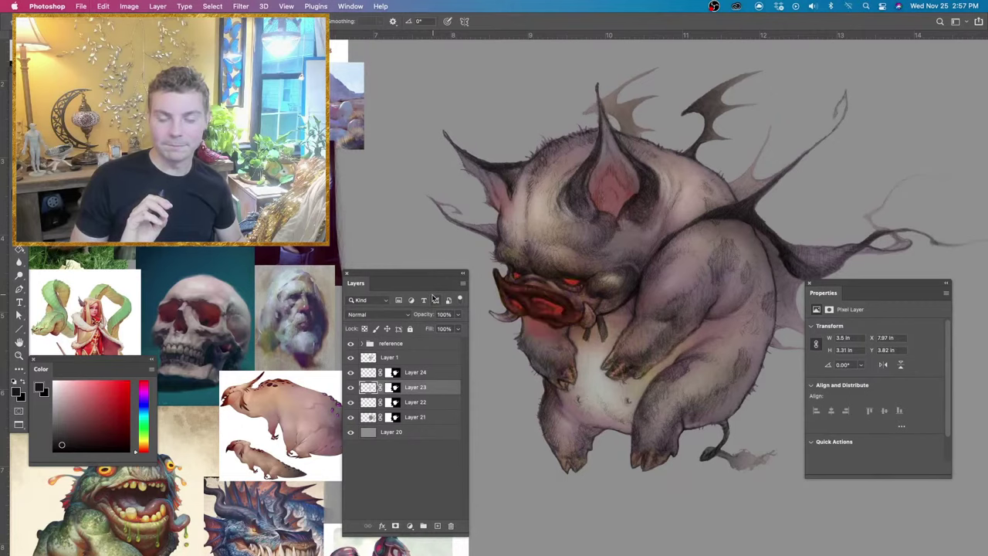
{"action": "key", "text": "super+shift+z"}
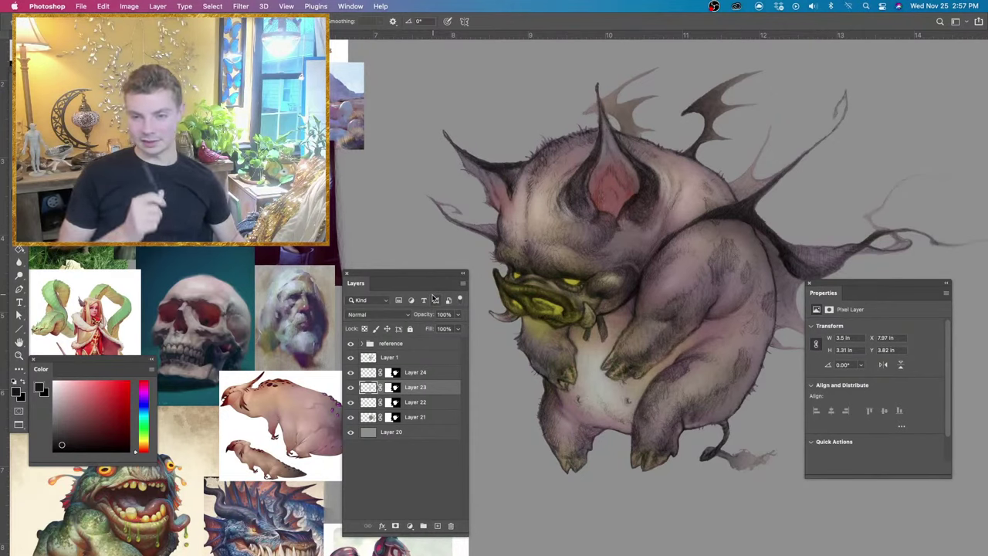
{"action": "key", "text": "super+z"}
{"action": "key", "text": "super+shift+z"}
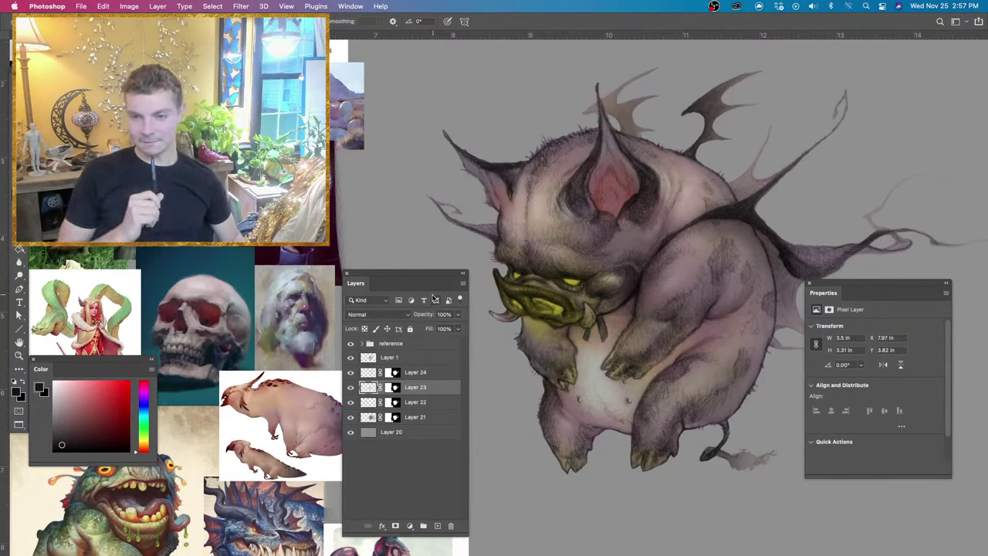
{"action": "key", "text": "super+z"}
{"action": "key", "text": "super+shift+z"}
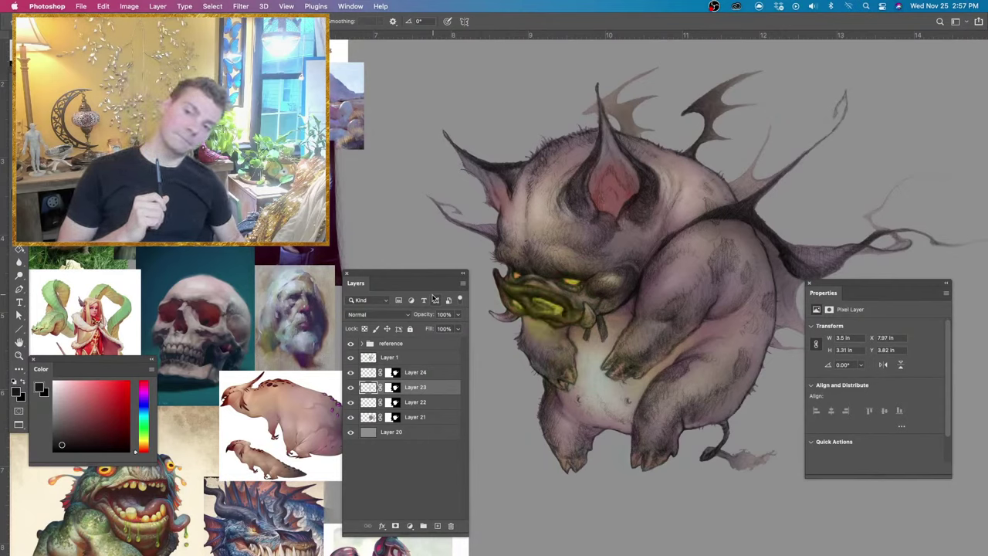
{"action": "key", "text": "super+z"}
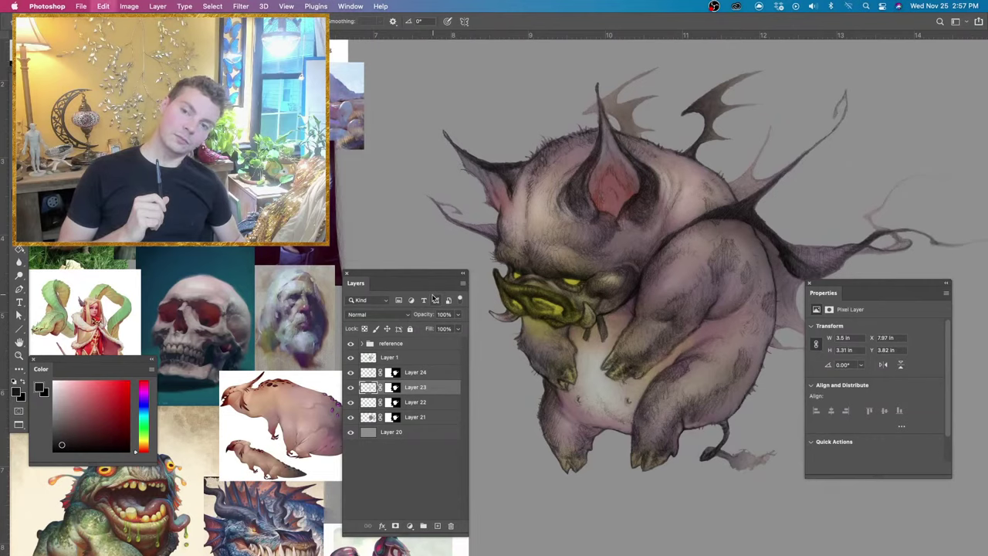
{"action": "key", "text": "super+shift+z"}
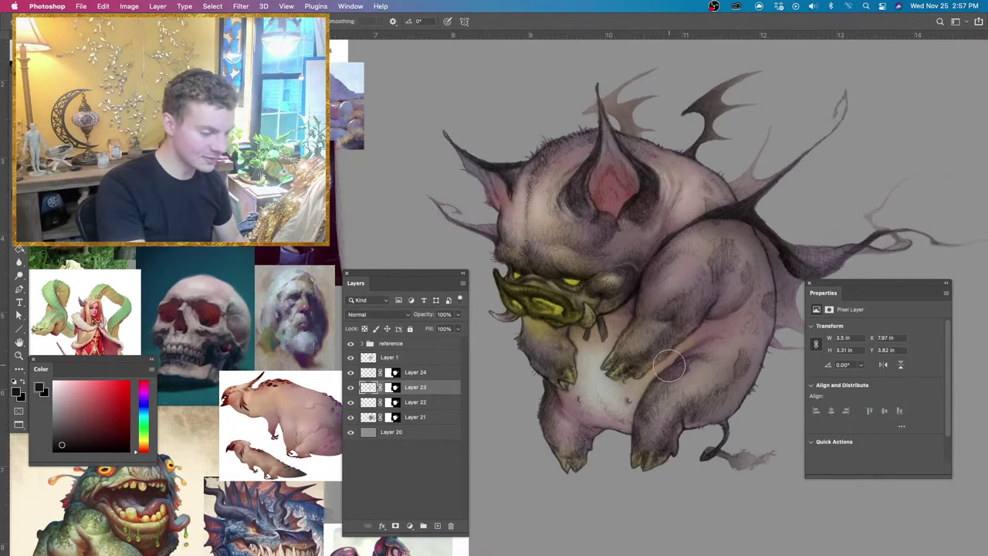
Paint the lower fin and tendrils behind the creature's back with yellow-green sampled from its chest, moving the Properties panel aside.
{"action": "left_click", "coordinate": [562, 303], "text": "alt"}
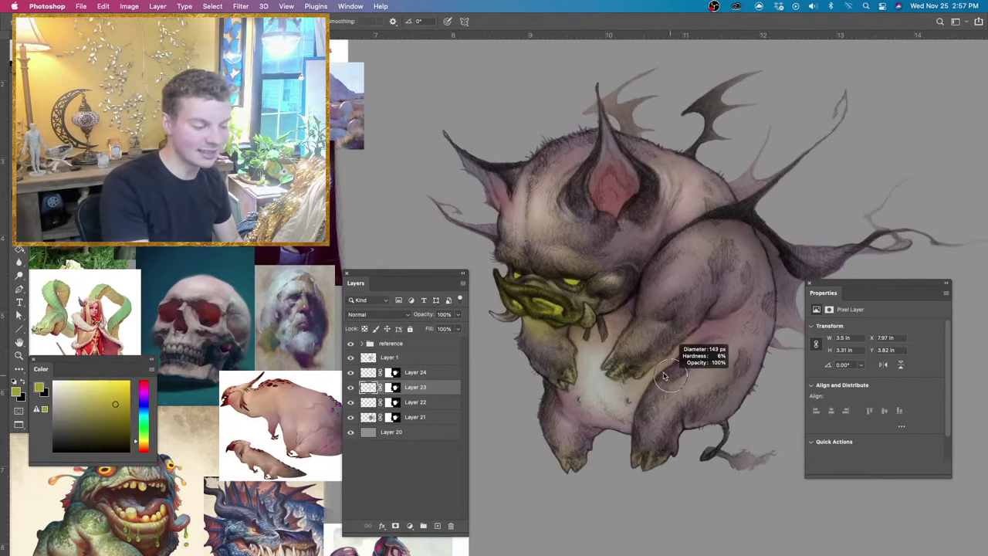
{"action": "left_click_drag", "start_coordinate": [664, 376], "coordinate": [652, 371]}
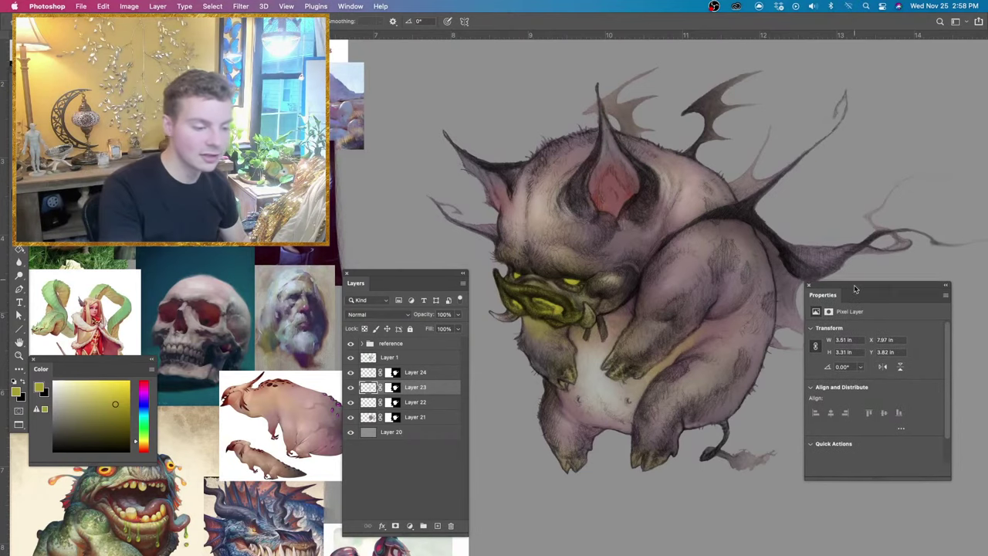
{"action": "left_click_drag", "start_coordinate": [842, 293], "coordinate": [916, 336]}
{"action": "mouse_move", "coordinate": [798, 415]}
{"action": "left_mouse_down"}
{"action": "mouse_move", "coordinate": [729, 410]}
{"action": "mouse_move", "coordinate": [743, 409]}
{"action": "left_mouse_up"}
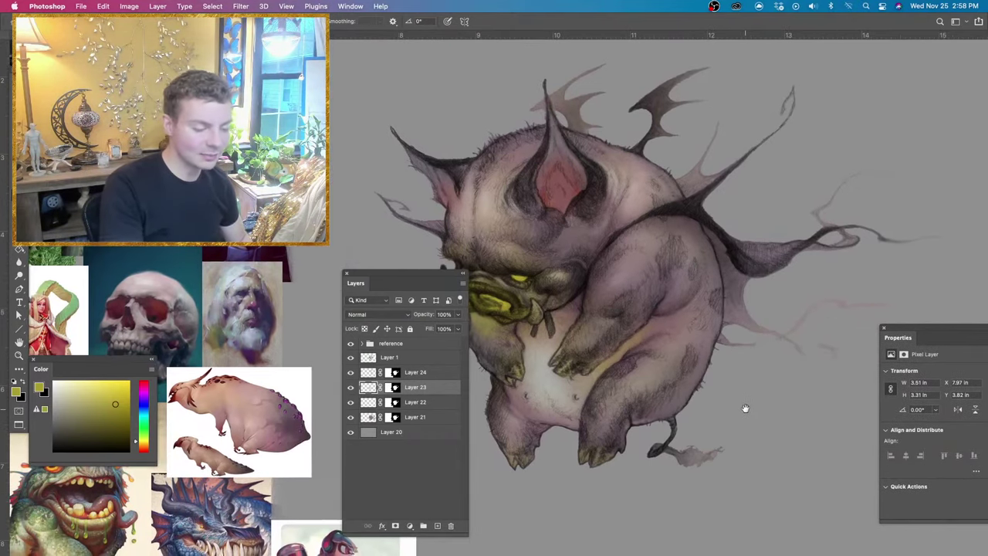
{"action": "left_click_drag", "start_coordinate": [804, 383], "coordinate": [834, 394]}
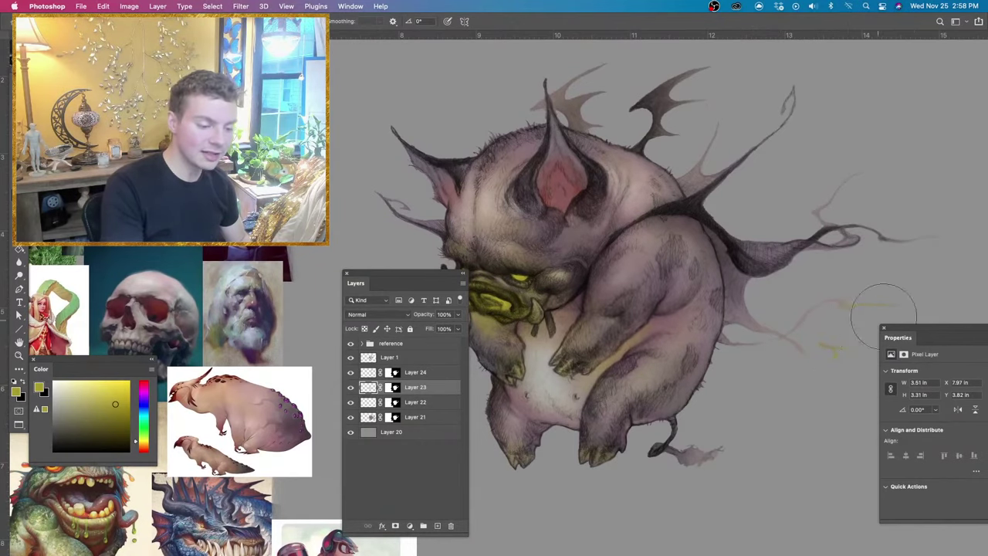
{"action": "mouse_move", "coordinate": [883, 317]}
{"action": "left_mouse_down"}
{"action": "mouse_move", "coordinate": [850, 306]}
{"action": "mouse_move", "coordinate": [775, 345]}
{"action": "mouse_move", "coordinate": [759, 310]}
{"action": "left_mouse_up"}
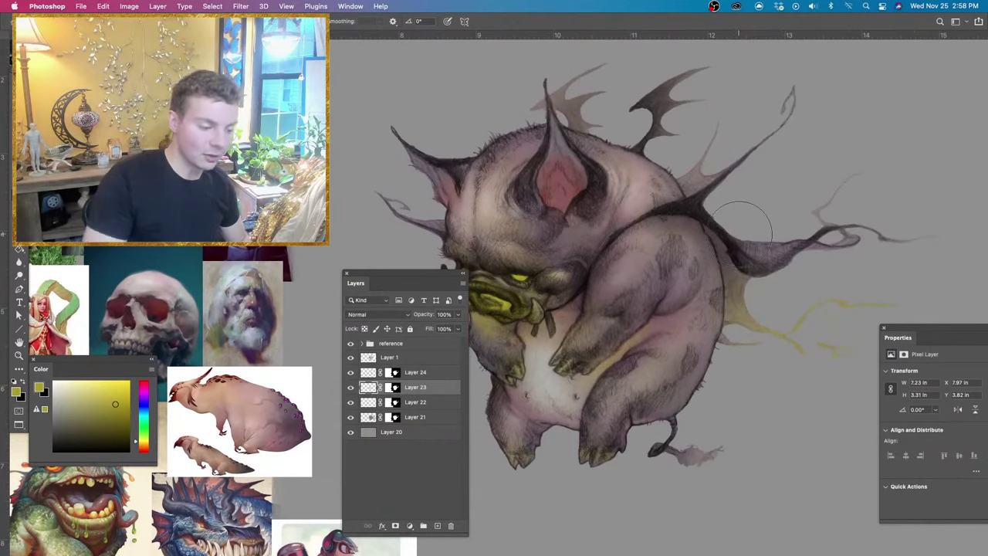
Darken the paint color to olive and tint the lower tendrils, the wing-tip curl and the spikes behind the back and ear.
{"action": "key", "text": "super+minus"}
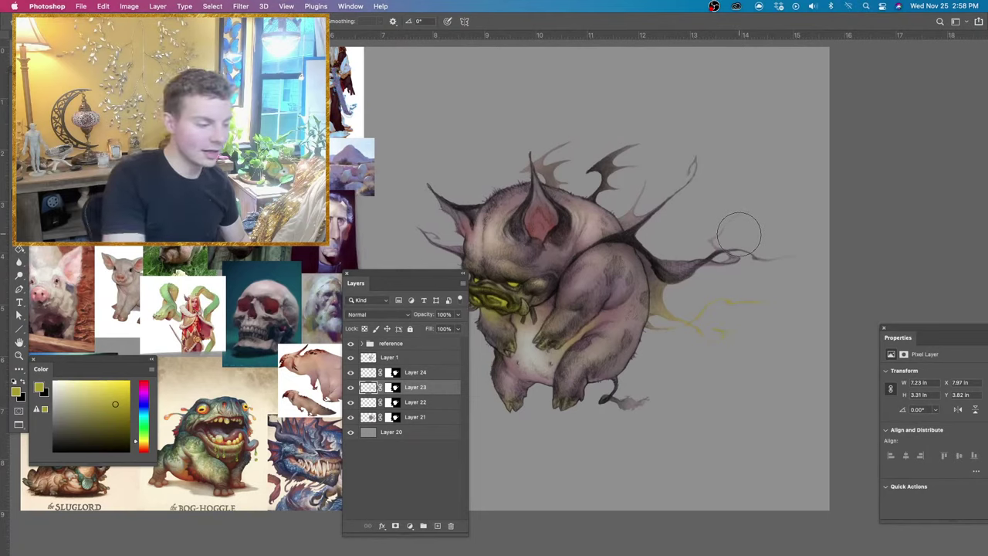
{"action": "left_click", "coordinate": [117, 420]}
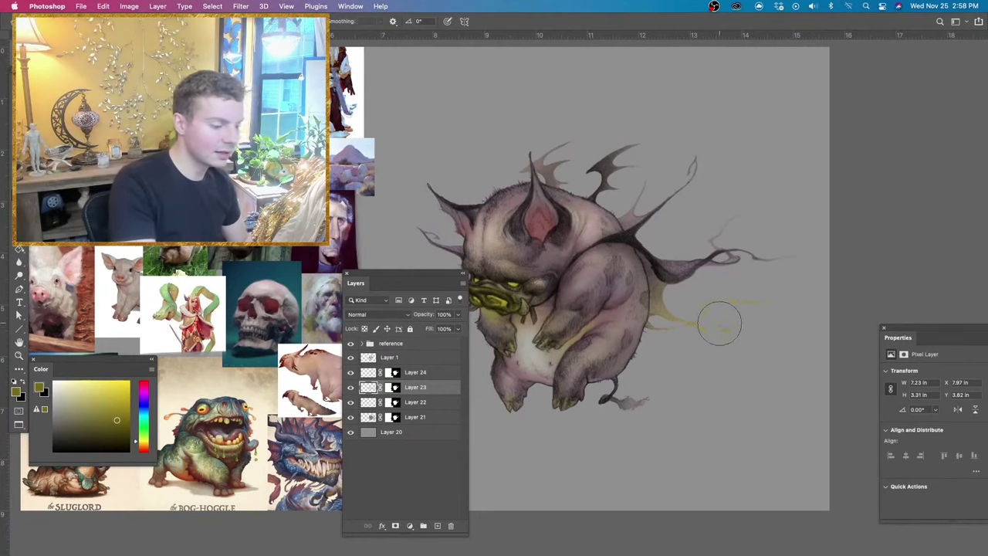
{"action": "mouse_move", "coordinate": [719, 323]}
{"action": "left_mouse_down"}
{"action": "mouse_move", "coordinate": [755, 335]}
{"action": "mouse_move", "coordinate": [756, 308]}
{"action": "mouse_move", "coordinate": [674, 320]}
{"action": "left_mouse_up"}
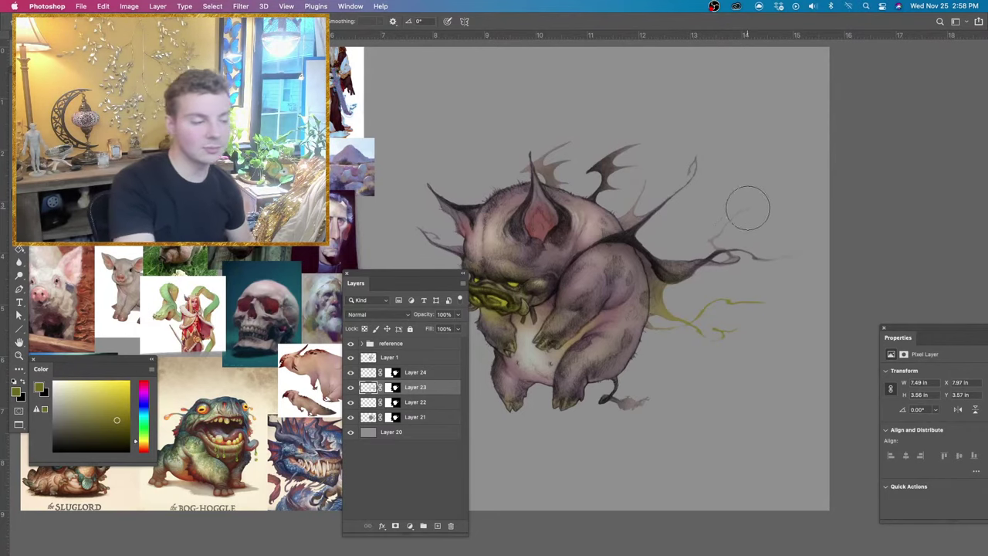
{"action": "left_click_drag", "start_coordinate": [740, 218], "coordinate": [708, 244]}
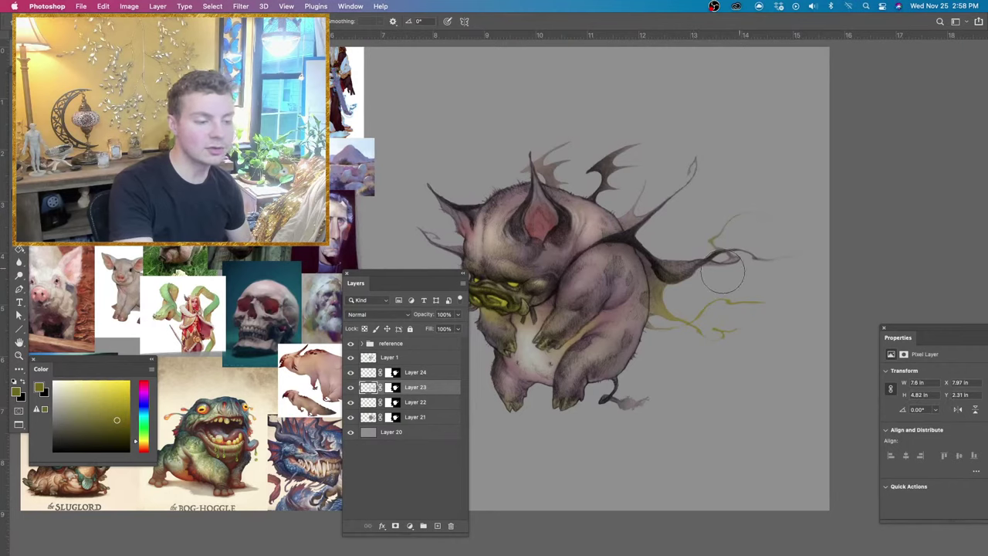
{"action": "left_click_drag", "start_coordinate": [659, 201], "coordinate": [643, 192]}
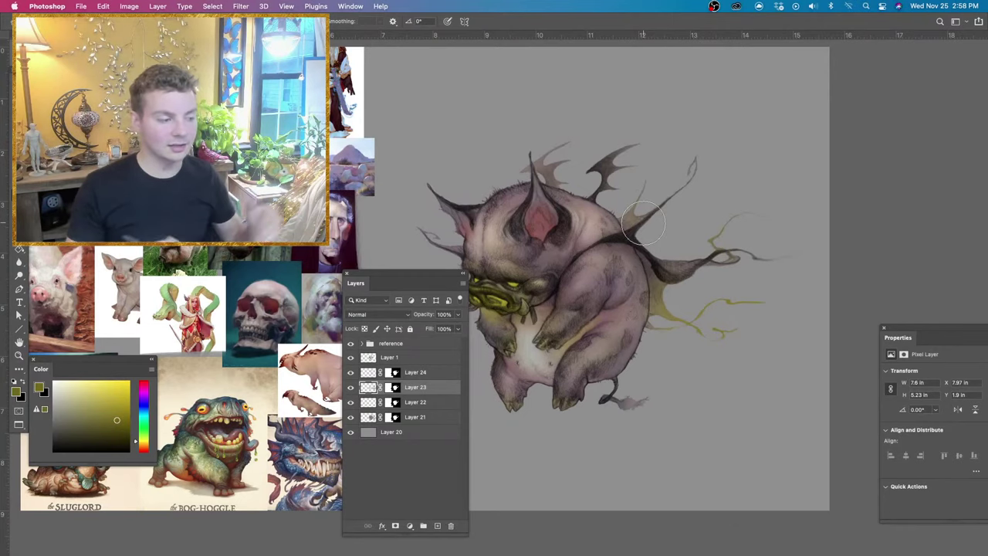
{"action": "left_click_drag", "start_coordinate": [560, 160], "coordinate": [534, 167]}
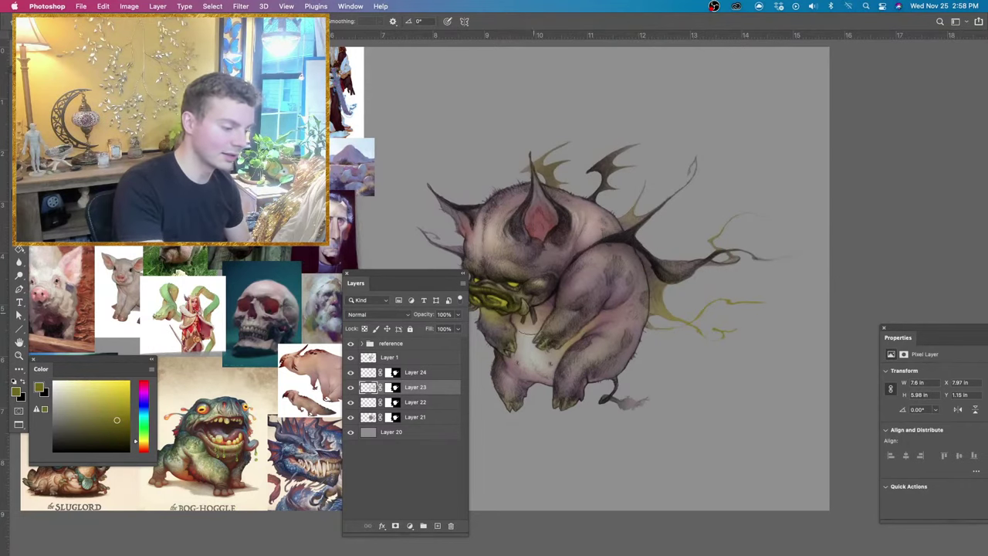
Sample a lighter yellow-green from the snout and paint it onto the spikes behind the ear and back.
{"action": "left_click", "coordinate": [512, 283], "text": "alt"}
{"action": "mouse_move", "coordinate": [617, 166]}
{"action": "left_mouse_down"}
{"action": "mouse_move", "coordinate": [570, 152]}
{"action": "mouse_move", "coordinate": [563, 166]}
{"action": "mouse_move", "coordinate": [544, 159]}
{"action": "left_mouse_up"}
{"action": "mouse_move", "coordinate": [614, 156]}
{"action": "left_mouse_down"}
{"action": "mouse_move", "coordinate": [615, 181]}
{"action": "mouse_move", "coordinate": [639, 201]}
{"action": "mouse_move", "coordinate": [623, 218]}
{"action": "mouse_move", "coordinate": [653, 190]}
{"action": "left_mouse_up"}
{"action": "key", "text": "e"}
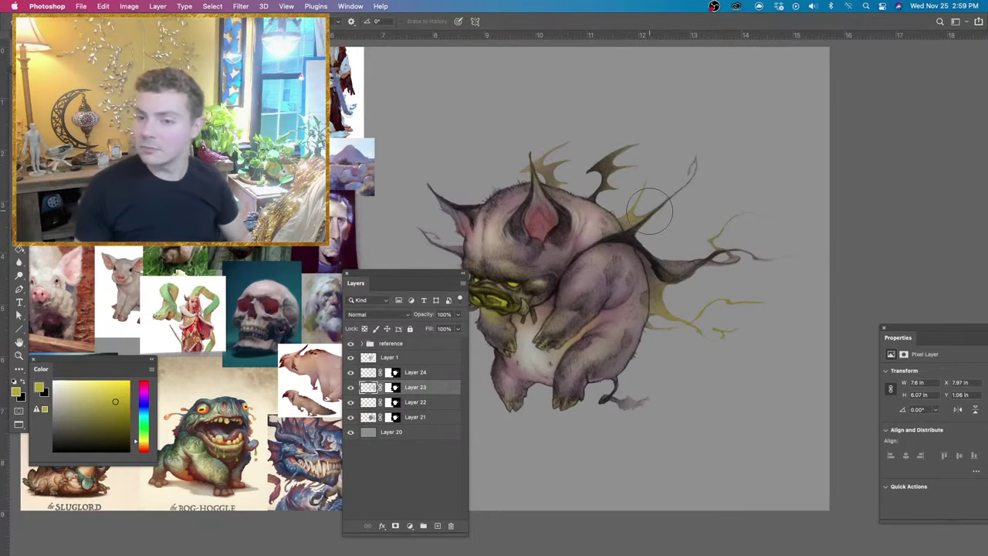
Add a new layer above Layer 24 and mask it with the creature silhouette loaded from Layer 24's mask.
{"action": "left_click_drag", "start_coordinate": [473, 307], "coordinate": [512, 307]}
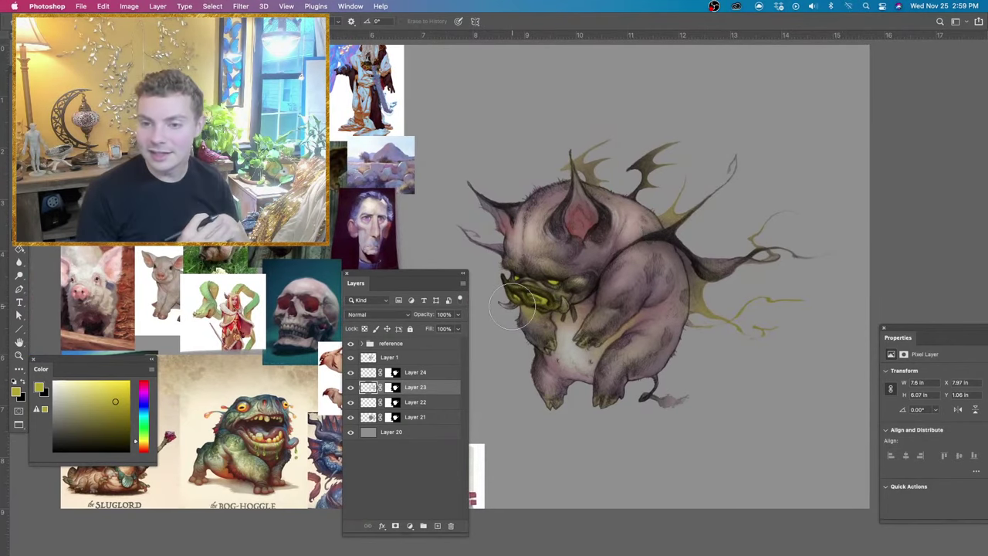
{"action": "scroll", "coordinate": [509, 306], "scroll_direction": "up", "scroll_amount": 2}
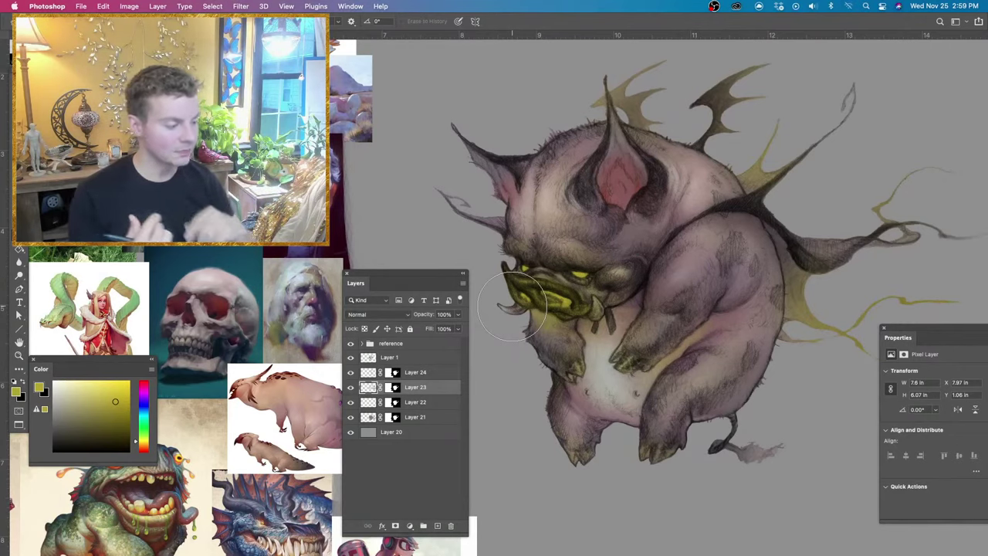
{"action": "key", "text": "b"}
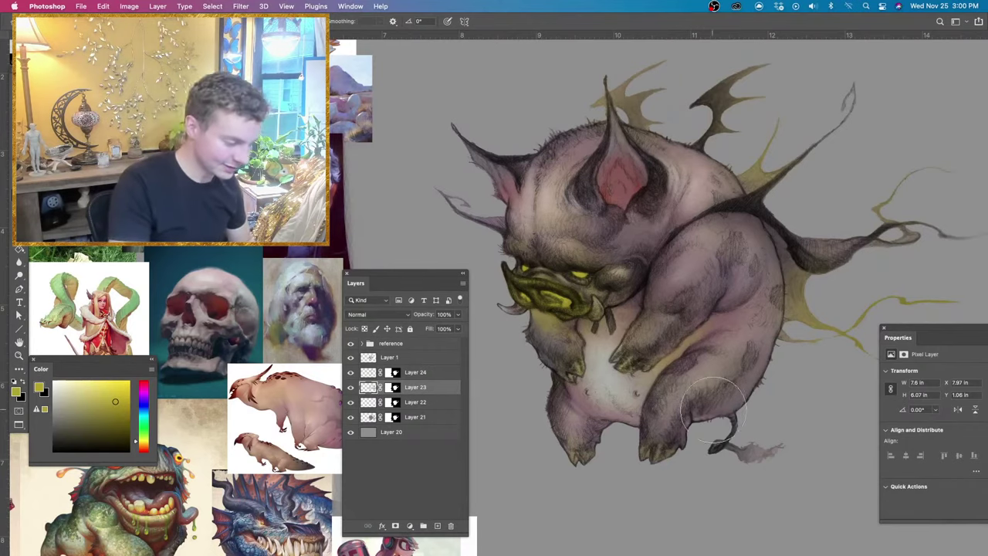
{"action": "left_click_drag", "start_coordinate": [801, 399], "coordinate": [795, 427]}
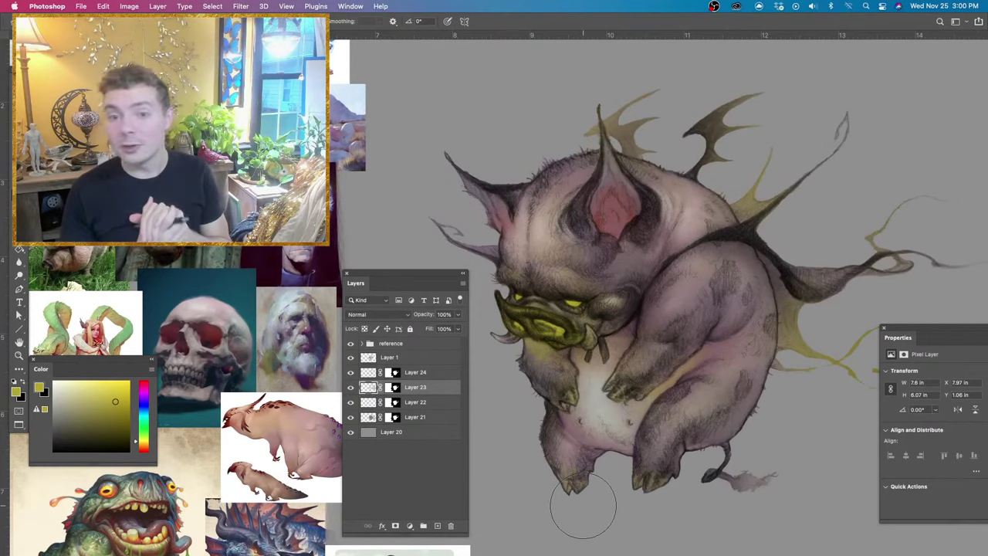
{"action": "left_click", "coordinate": [368, 374]}
{"action": "left_click", "coordinate": [438, 526]}
{"action": "left_click", "coordinate": [392, 388], "text": "super"}
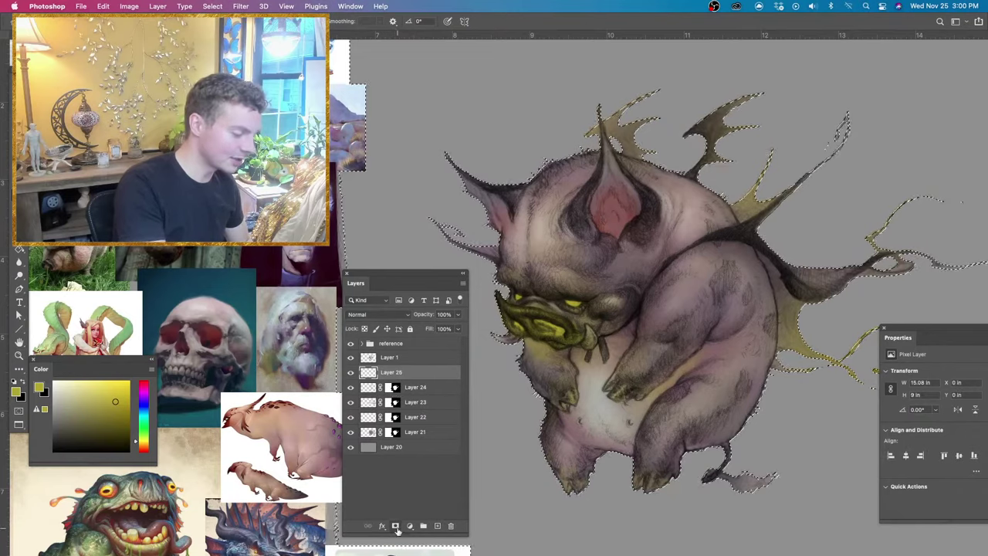
{"action": "left_click", "coordinate": [396, 527]}
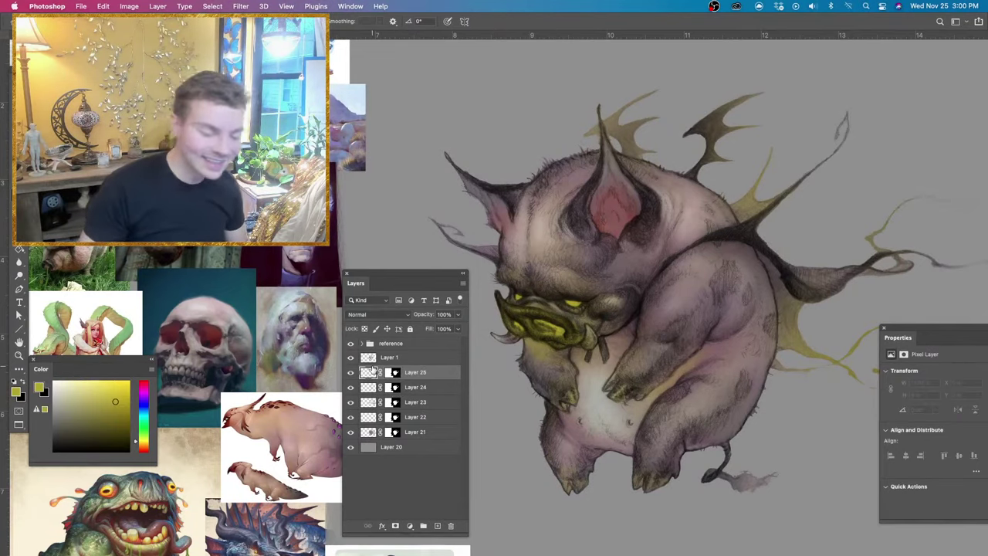
Sample dark red from the skull reference's eye socket and tint the creases of the arms, flank, chest and belly.
{"action": "left_click", "coordinate": [220, 328], "text": "alt"}
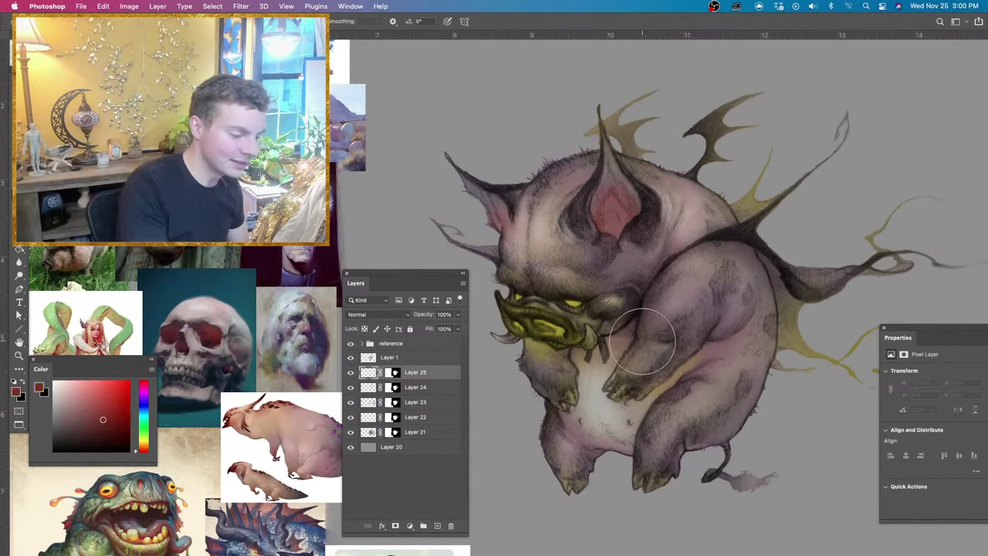
{"action": "mouse_move", "coordinate": [642, 341]}
{"action": "left_mouse_down"}
{"action": "mouse_move", "coordinate": [619, 341]}
{"action": "mouse_move", "coordinate": [630, 338]}
{"action": "left_mouse_up"}
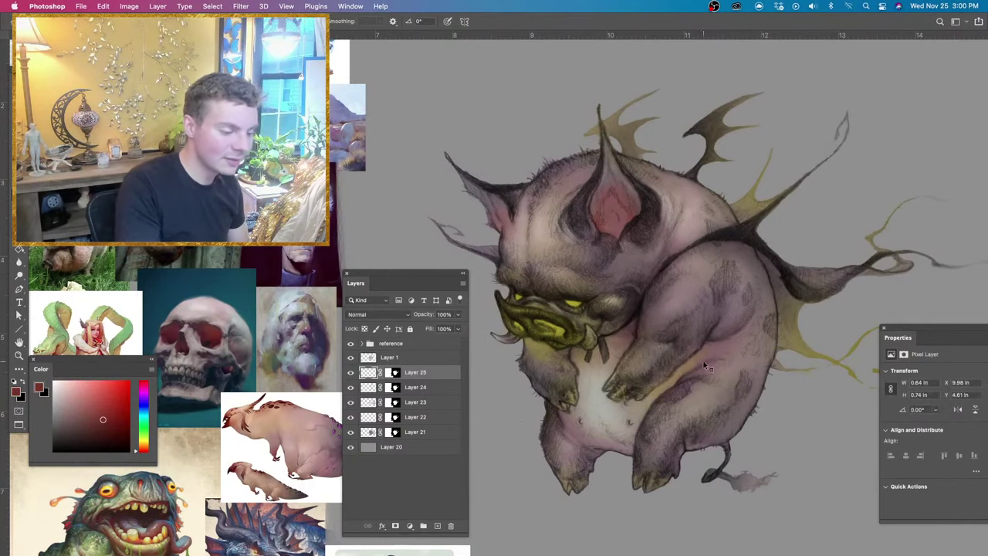
{"action": "left_click_drag", "start_coordinate": [701, 367], "coordinate": [691, 368]}
{"action": "left_click_drag", "start_coordinate": [726, 337], "coordinate": [735, 334]}
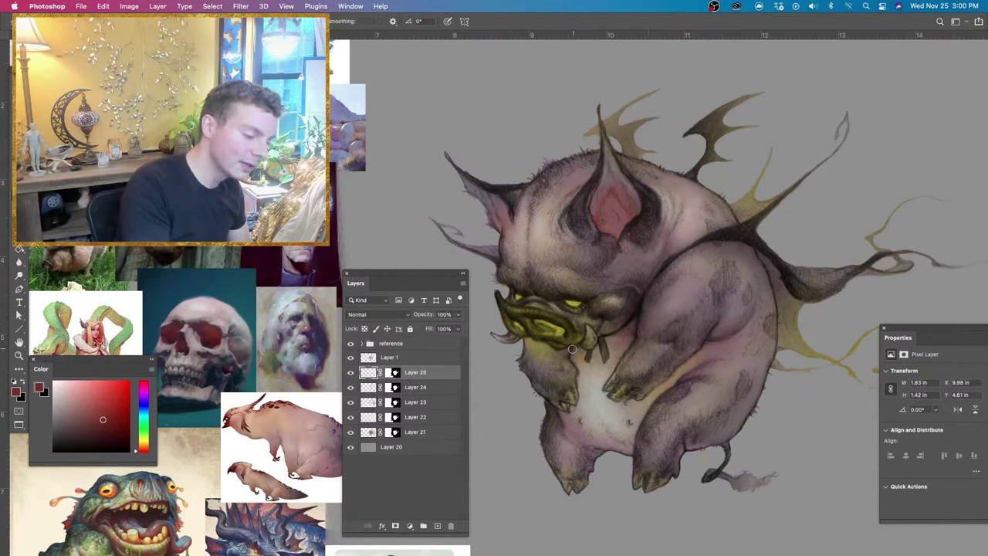
{"action": "left_click_drag", "start_coordinate": [572, 349], "coordinate": [567, 361]}
{"action": "left_click_drag", "start_coordinate": [570, 409], "coordinate": [557, 415]}
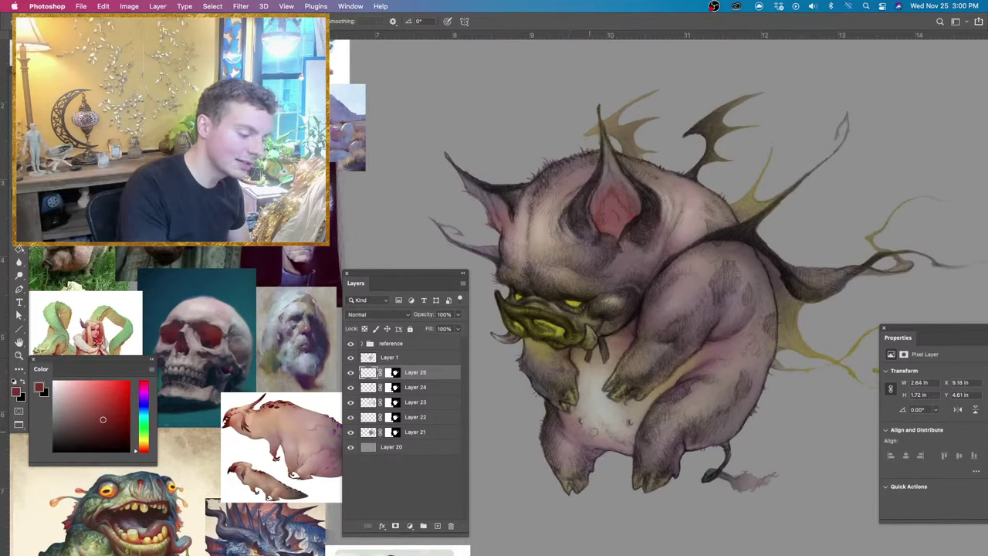
{"action": "left_click_drag", "start_coordinate": [605, 453], "coordinate": [631, 469]}
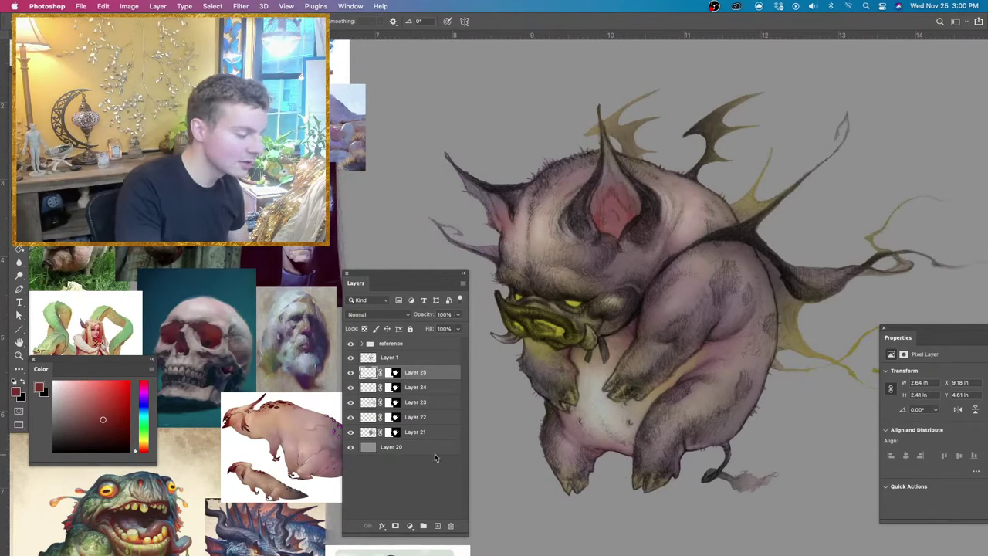
Add another new layer and glaze dark red into the crease between the upper arm and thigh, erasing the excess.
{"action": "left_click", "coordinate": [437, 526]}
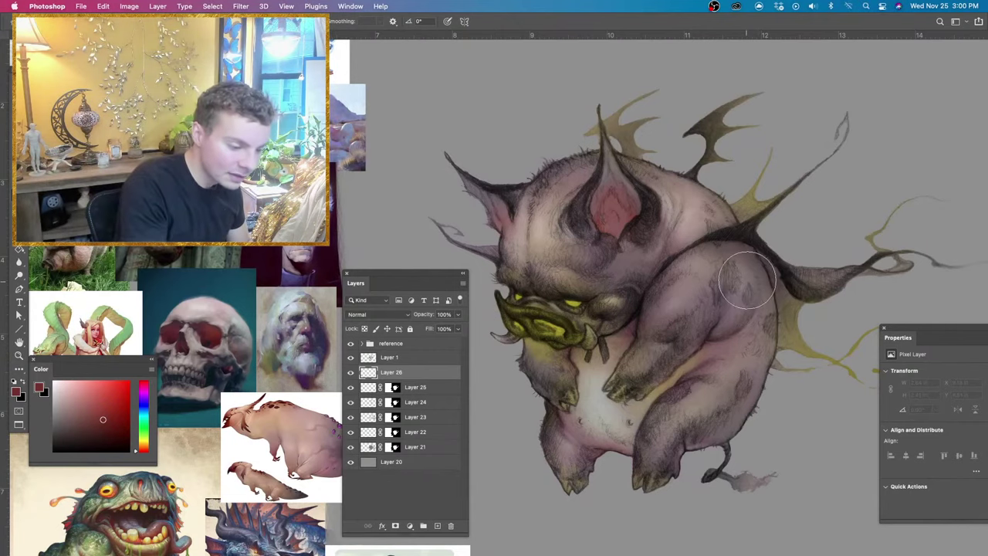
{"action": "mouse_move", "coordinate": [747, 281]}
{"action": "left_mouse_down"}
{"action": "mouse_move", "coordinate": [717, 331]}
{"action": "mouse_move", "coordinate": [743, 304]}
{"action": "mouse_move", "coordinate": [749, 227]}
{"action": "left_mouse_up"}
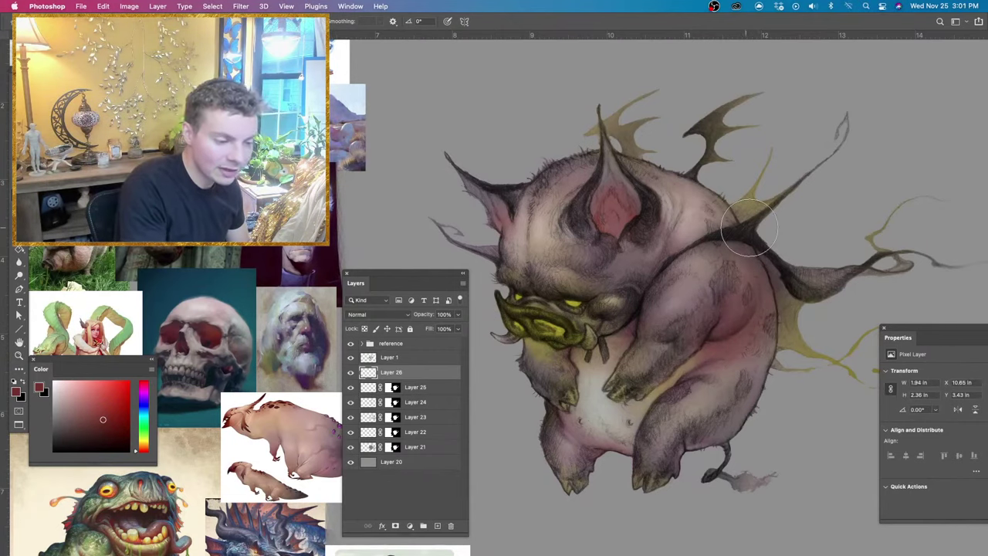
{"action": "key", "text": "super+z"}
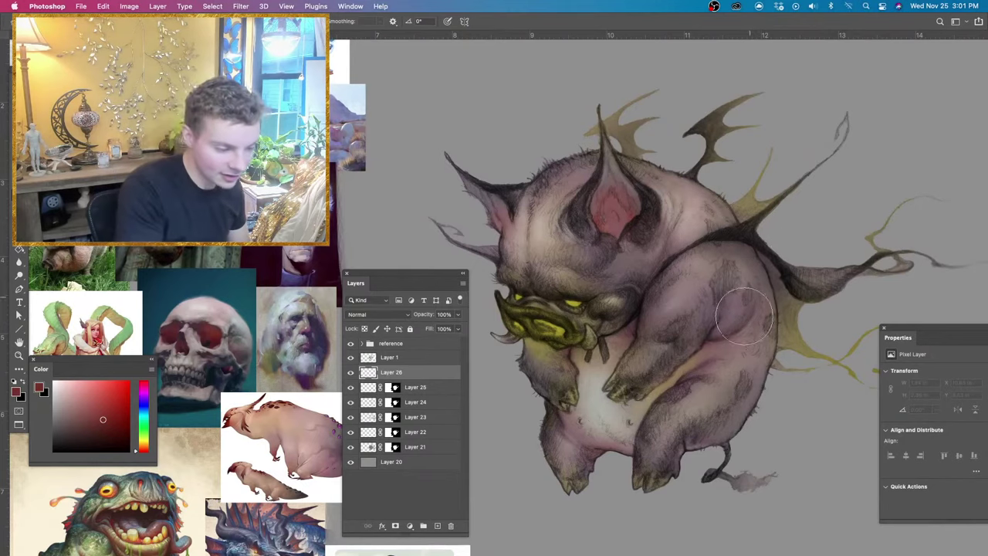
{"action": "mouse_move", "coordinate": [711, 348]}
{"action": "left_mouse_down"}
{"action": "mouse_move", "coordinate": [760, 319]}
{"action": "mouse_move", "coordinate": [718, 356]}
{"action": "left_mouse_up"}
{"action": "key", "text": "e"}
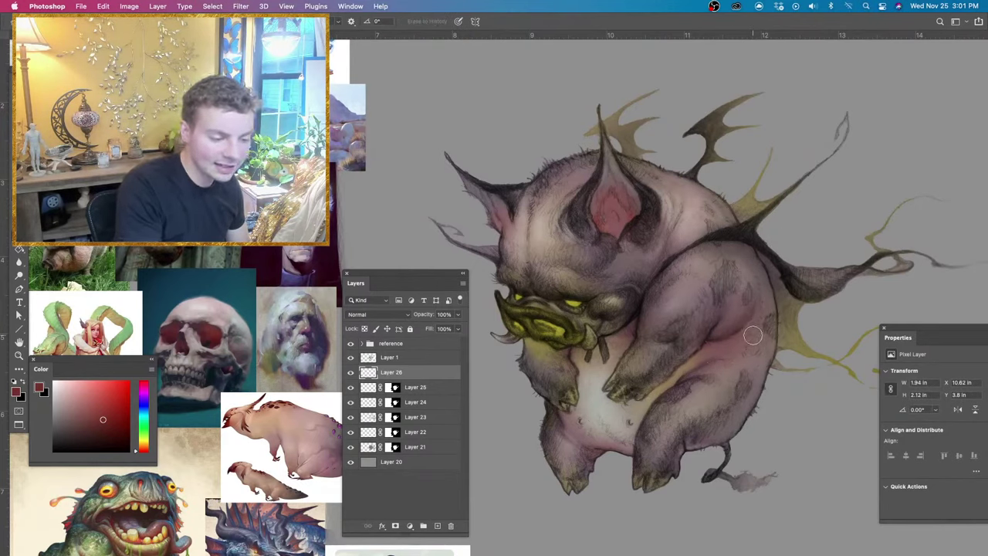
{"action": "mouse_move", "coordinate": [763, 313]}
{"action": "left_mouse_down"}
{"action": "mouse_move", "coordinate": [735, 345]}
{"action": "mouse_move", "coordinate": [702, 350]}
{"action": "mouse_move", "coordinate": [738, 346]}
{"action": "mouse_move", "coordinate": [765, 328]}
{"action": "mouse_move", "coordinate": [735, 361]}
{"action": "mouse_move", "coordinate": [755, 349]}
{"action": "mouse_move", "coordinate": [703, 372]}
{"action": "left_mouse_up"}
{"action": "key", "text": "super+z"}
{"action": "key", "text": "super+shift+z"}
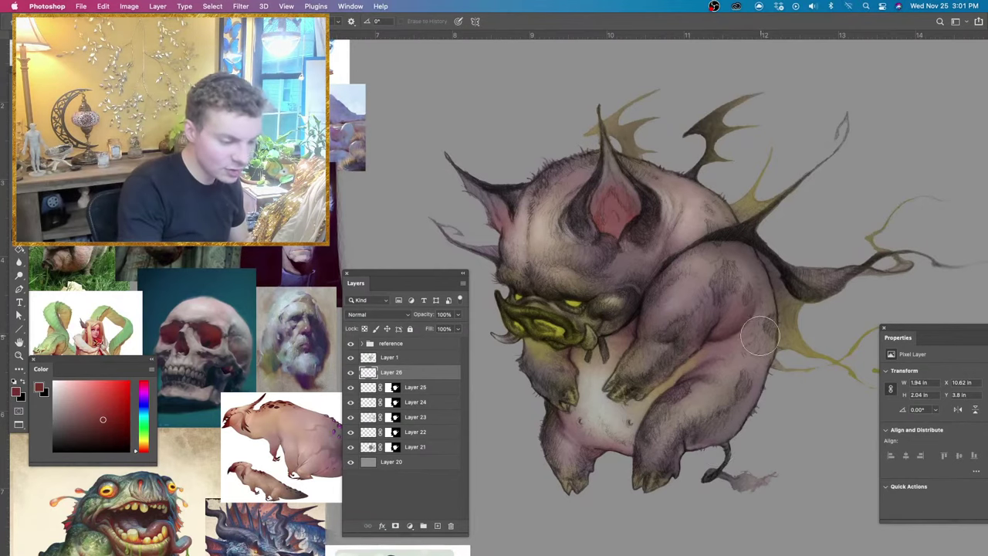
{"action": "key", "text": "b"}
{"action": "mouse_move", "coordinate": [726, 315]}
{"action": "left_mouse_down"}
{"action": "mouse_move", "coordinate": [688, 376]}
{"action": "mouse_move", "coordinate": [717, 284]}
{"action": "mouse_move", "coordinate": [736, 332]}
{"action": "mouse_move", "coordinate": [723, 296]}
{"action": "mouse_move", "coordinate": [701, 359]}
{"action": "mouse_move", "coordinate": [714, 332]}
{"action": "left_mouse_up"}
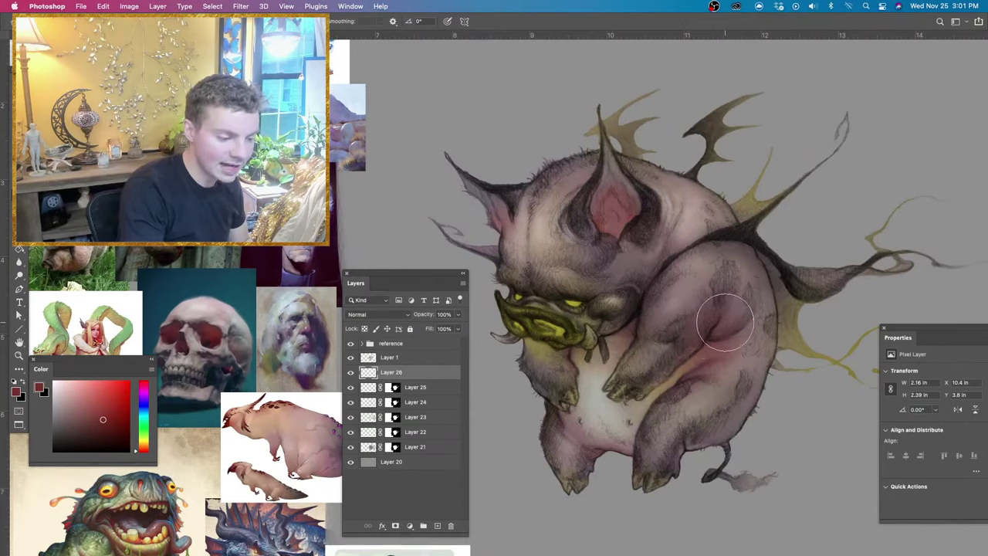
{"action": "key", "text": "super+z"}
{"action": "key", "text": "e"}
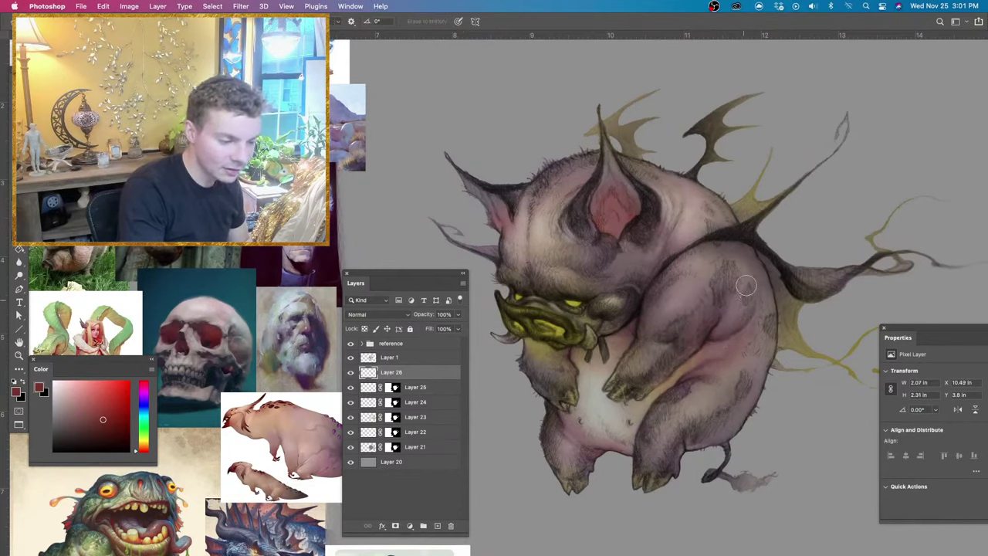
Deepen the red behind the elbow and soften it with the eraser, comparing the creature with Layer 26 hidden and shown.
{"action": "key", "text": "b"}
{"action": "mouse_move", "coordinate": [746, 329]}
{"action": "left_mouse_down"}
{"action": "mouse_move", "coordinate": [729, 330]}
{"action": "mouse_move", "coordinate": [759, 308]}
{"action": "mouse_move", "coordinate": [712, 358]}
{"action": "left_mouse_up"}
{"action": "key", "text": "e"}
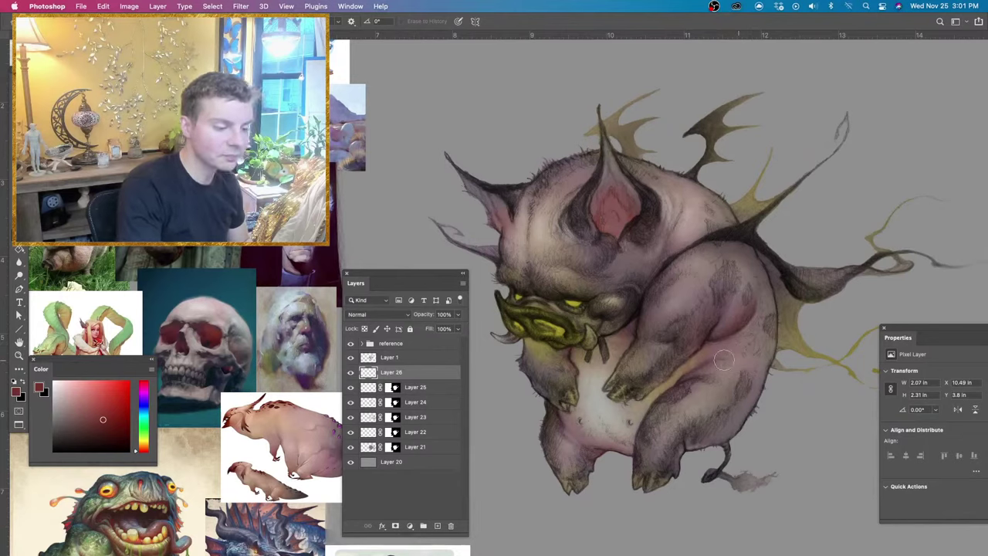
{"action": "left_click_drag", "start_coordinate": [756, 288], "coordinate": [743, 300]}
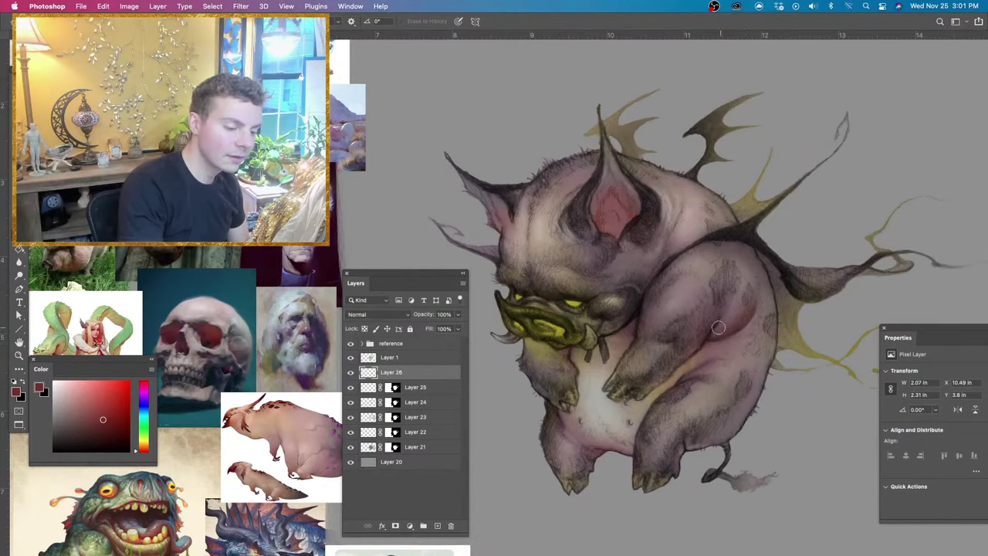
{"action": "left_click", "coordinate": [351, 374]}
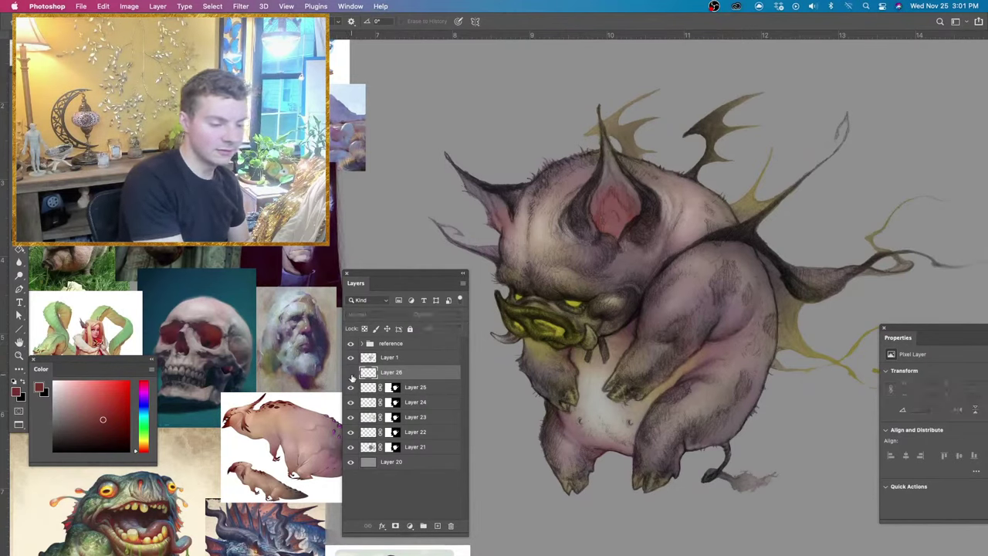
{"action": "left_click", "coordinate": [351, 374]}
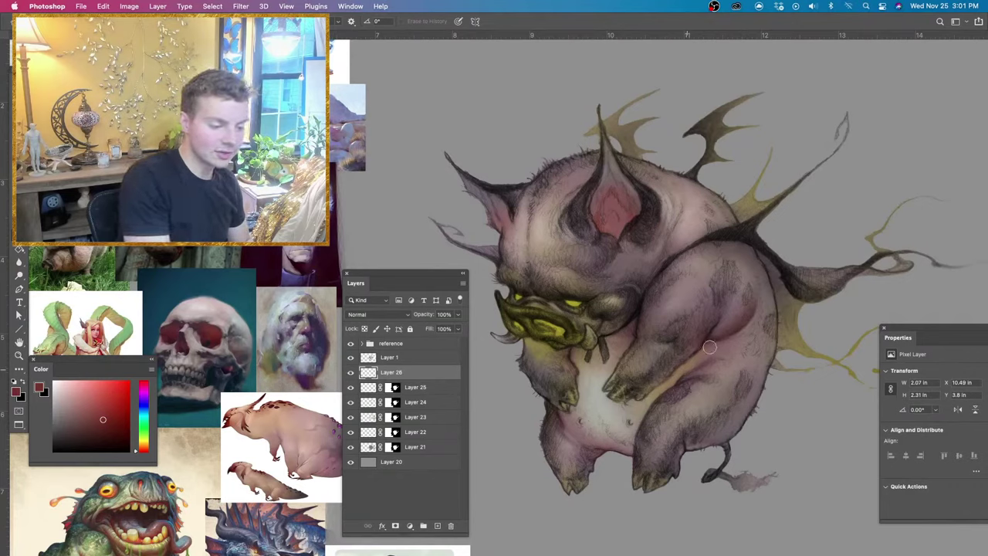
{"action": "left_click", "coordinate": [351, 373]}
{"action": "left_click", "coordinate": [351, 372]}
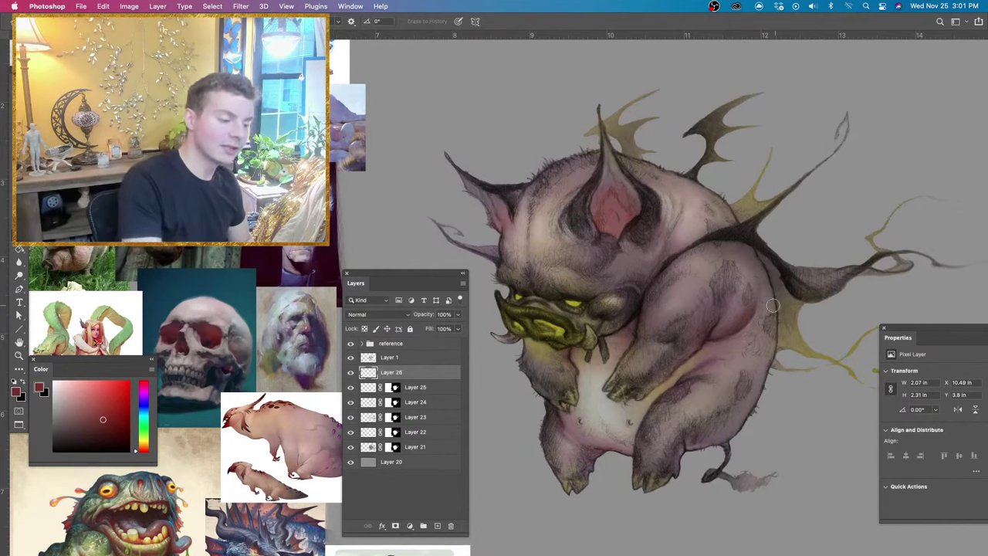
{"action": "left_click_drag", "start_coordinate": [739, 305], "coordinate": [755, 306]}
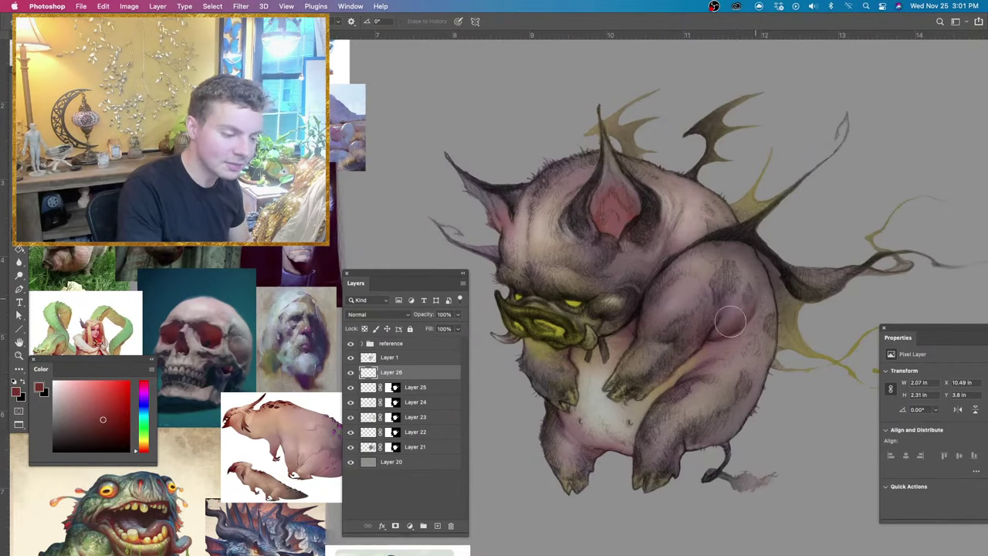
Brush dark red along the front of the shoulder, the neck behind the ear and the area below the chin.
{"action": "key", "text": "b"}
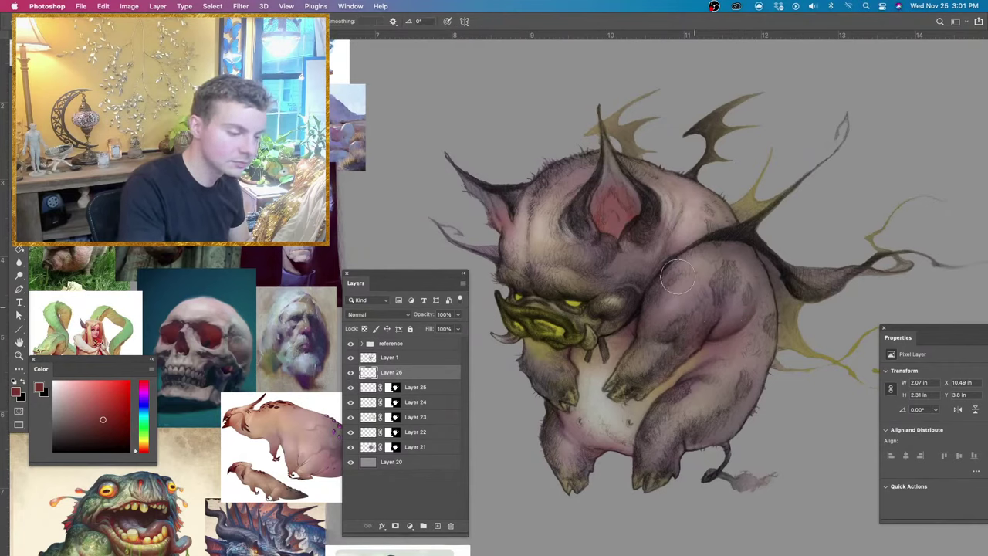
{"action": "mouse_move", "coordinate": [677, 278]}
{"action": "left_mouse_down"}
{"action": "mouse_move", "coordinate": [686, 255]}
{"action": "mouse_move", "coordinate": [660, 281]}
{"action": "mouse_move", "coordinate": [680, 222]}
{"action": "left_mouse_up"}
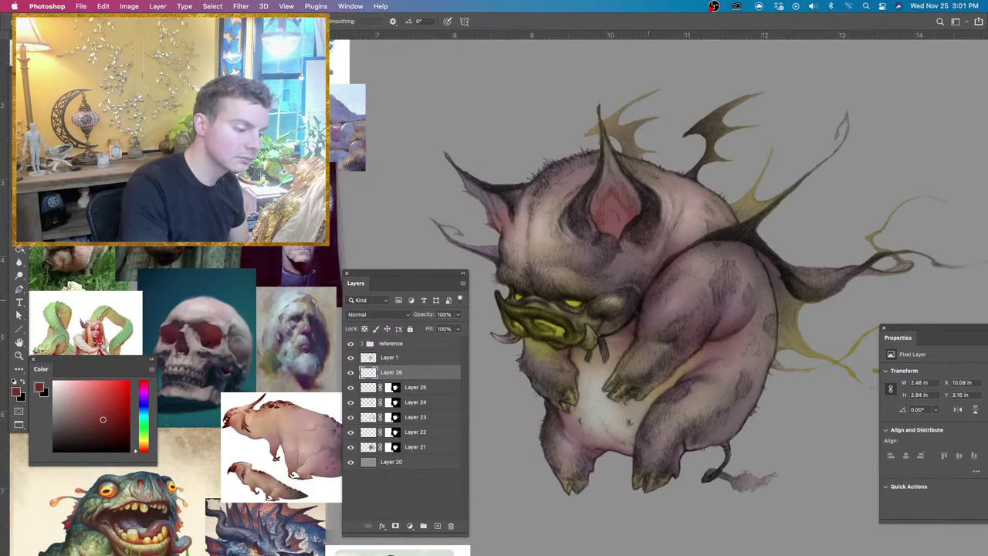
{"action": "left_click_drag", "start_coordinate": [624, 324], "coordinate": [561, 367]}
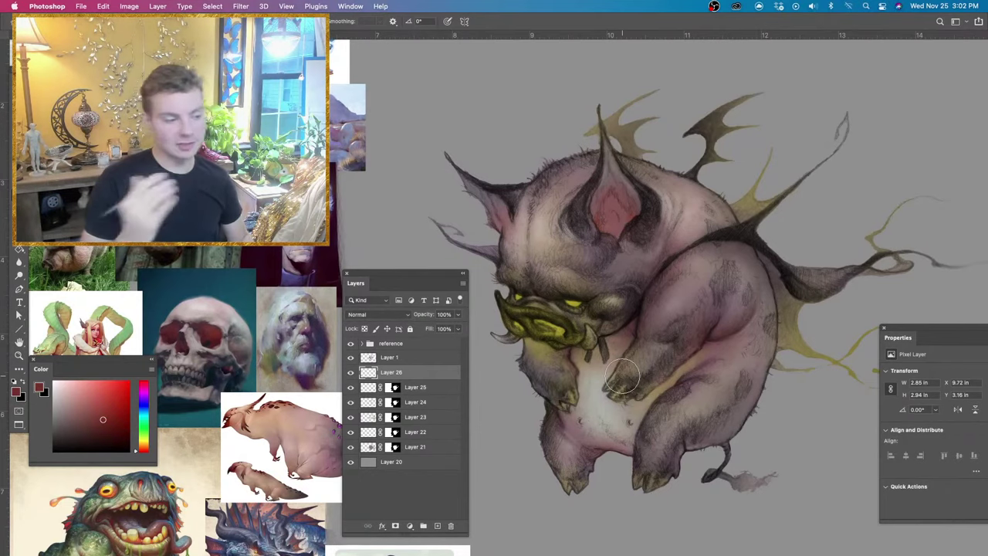
Sample pale pink skin tones from the back and shoulder and paint them on the shoulder's front edge and the cheek.
{"action": "left_click", "coordinate": [695, 205], "text": "alt"}
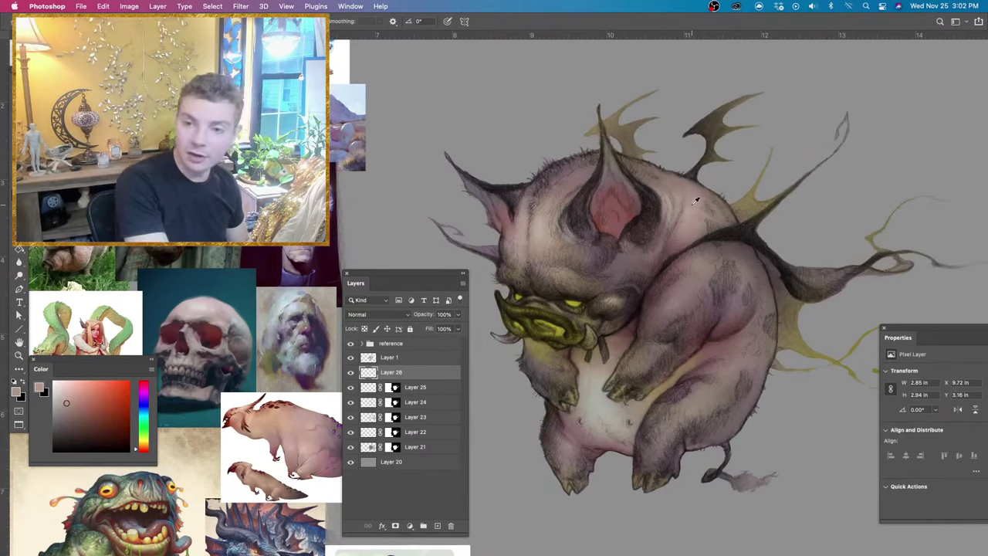
{"action": "left_click", "coordinate": [693, 199], "text": "alt"}
{"action": "left_click", "coordinate": [699, 199], "text": "alt"}
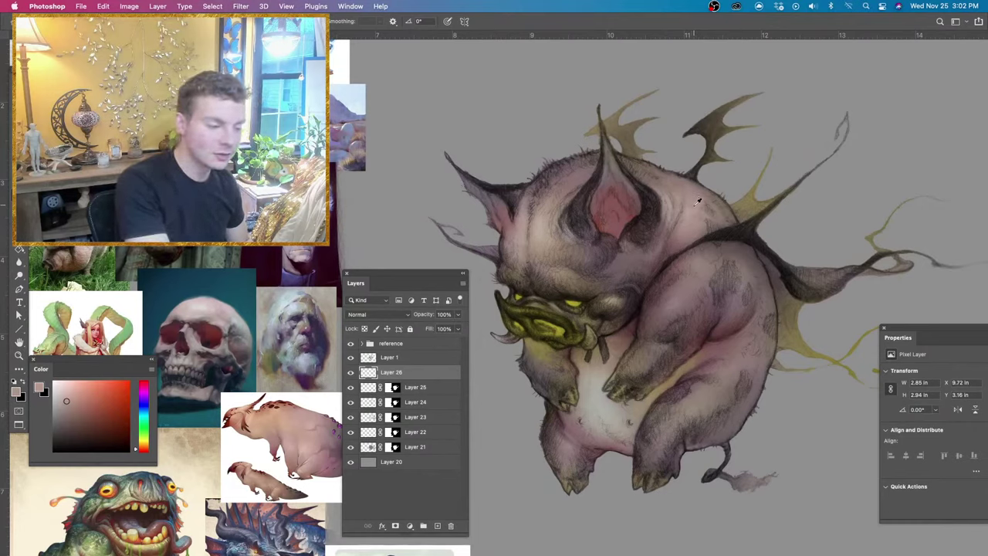
{"action": "left_click", "coordinate": [687, 271], "text": "alt"}
{"action": "left_click_drag", "start_coordinate": [680, 278], "coordinate": [669, 273]}
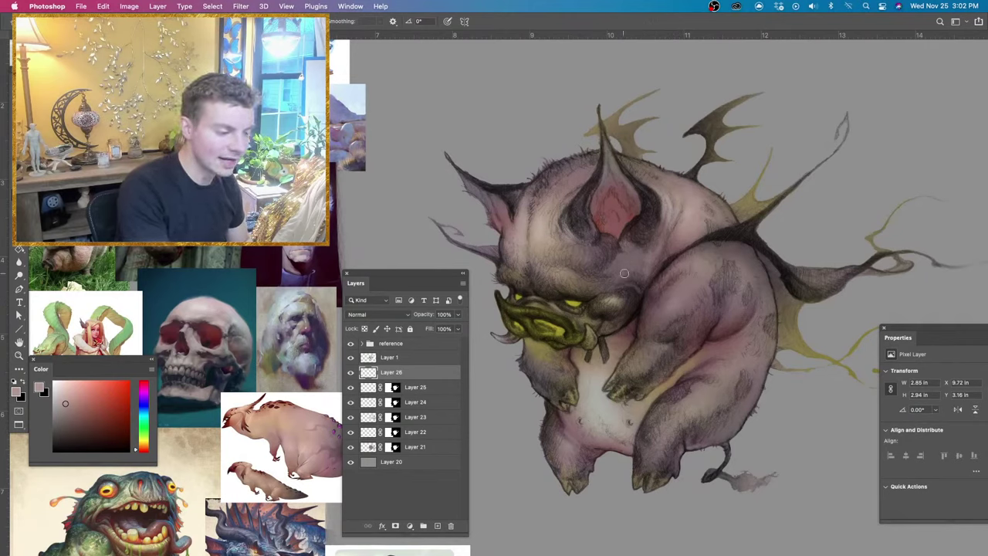
{"action": "mouse_move", "coordinate": [623, 273]}
{"action": "left_mouse_down"}
{"action": "mouse_move", "coordinate": [649, 284]}
{"action": "mouse_move", "coordinate": [639, 289]}
{"action": "mouse_move", "coordinate": [650, 308]}
{"action": "mouse_move", "coordinate": [646, 296]}
{"action": "left_mouse_up"}
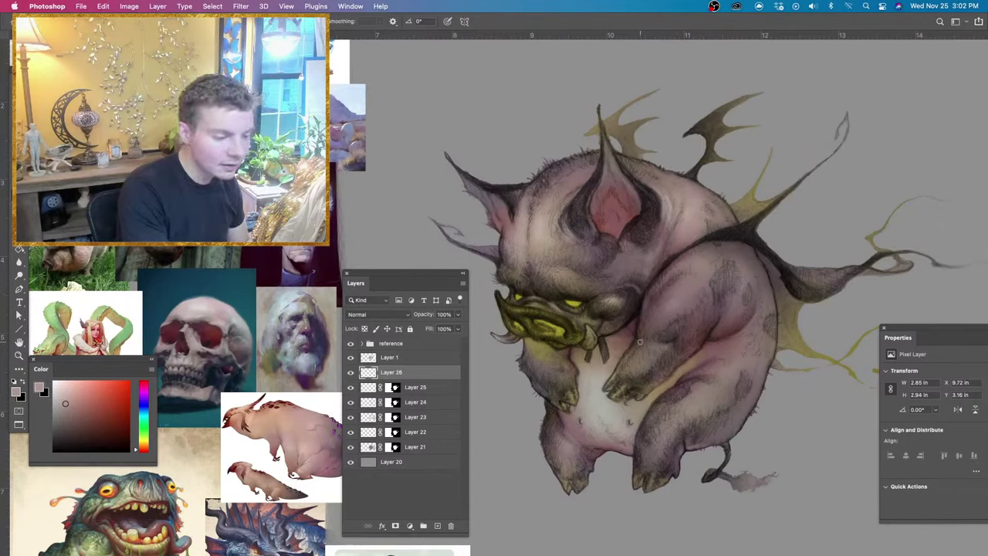
Sample a greyish pink from the upper back and paint it on the crown of the head and the rump's outer edge.
{"action": "left_click", "coordinate": [673, 197], "text": "alt"}
{"action": "left_click_drag", "start_coordinate": [587, 176], "coordinate": [539, 207]}
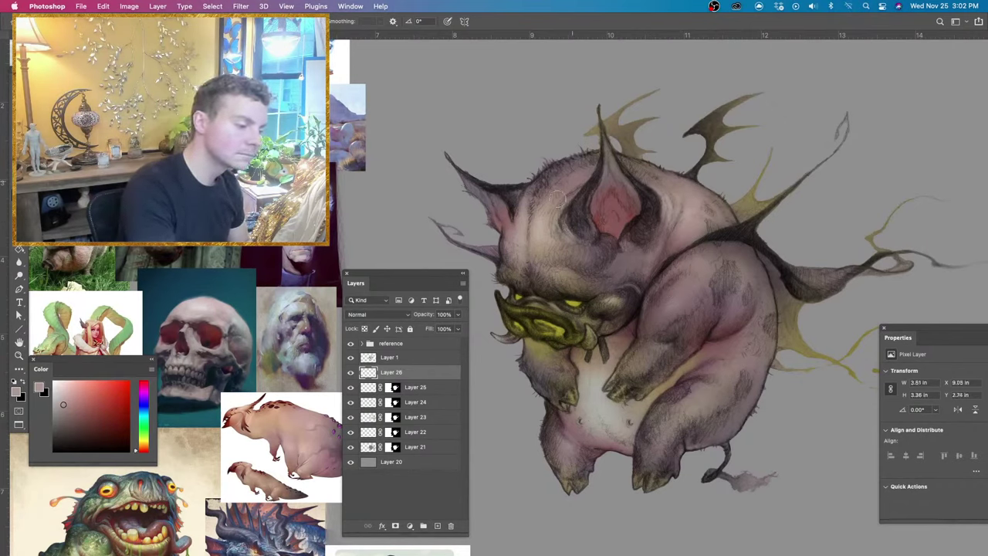
{"action": "left_click_drag", "start_coordinate": [552, 171], "coordinate": [538, 202]}
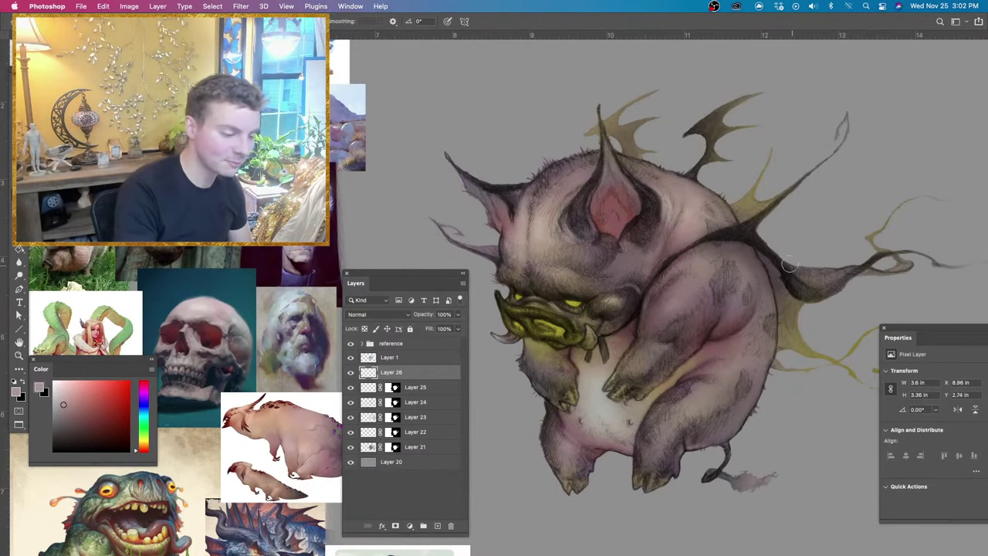
{"action": "left_click_drag", "start_coordinate": [771, 351], "coordinate": [764, 353]}
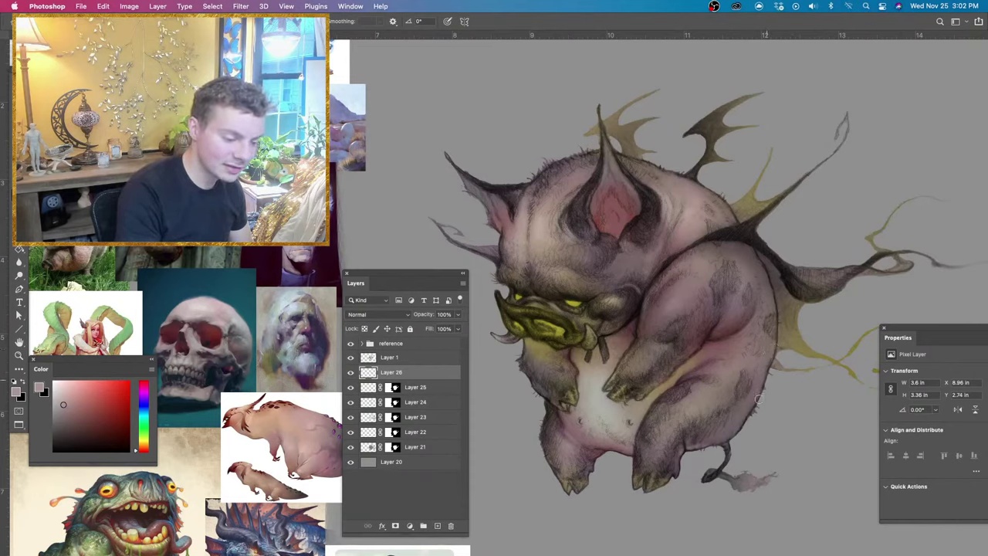
Sample the snout's yellow-green and give Layer 26 a layer mask copied from Layer 25's mask shape, keeping the layer's pixels active.
{"action": "left_click", "coordinate": [581, 305], "text": "alt"}
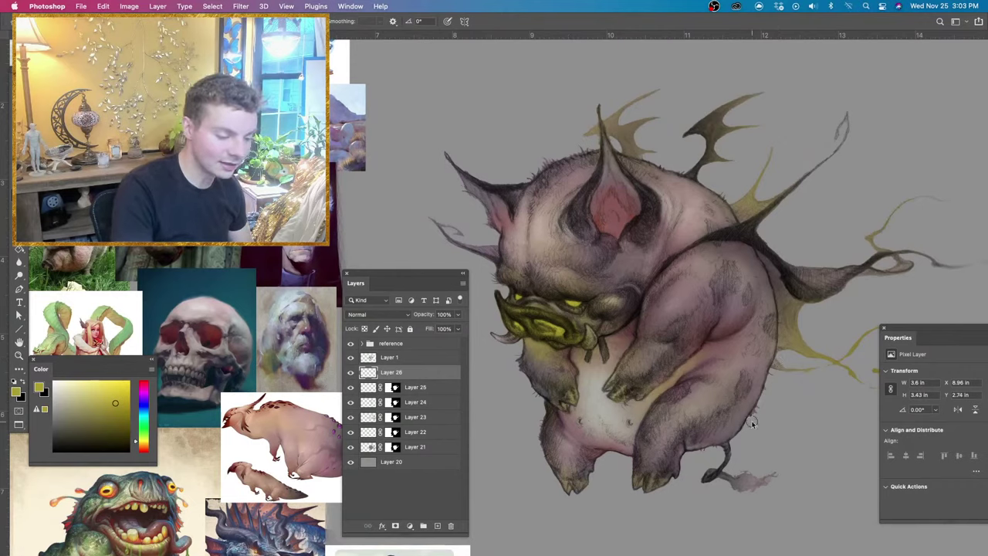
{"action": "key", "text": "super+z"}
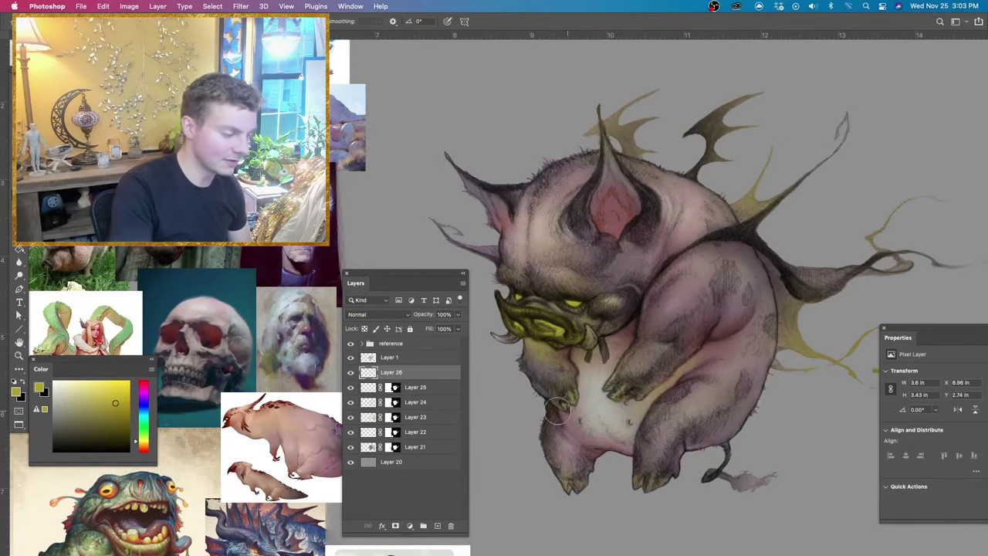
{"action": "left_click", "coordinate": [393, 388], "text": "super"}
{"action": "left_click", "coordinate": [395, 526]}
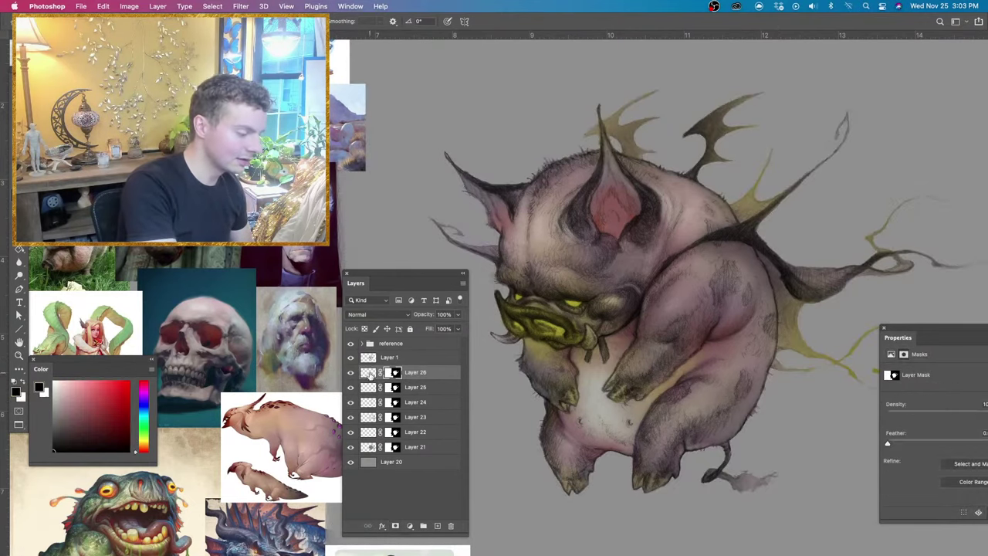
{"action": "left_click", "coordinate": [369, 372]}
Brush the sampled yellow-green lightly over the wing beside the rump and onto the chest below the chin.
{"action": "left_click_drag", "start_coordinate": [796, 401], "coordinate": [712, 388]}
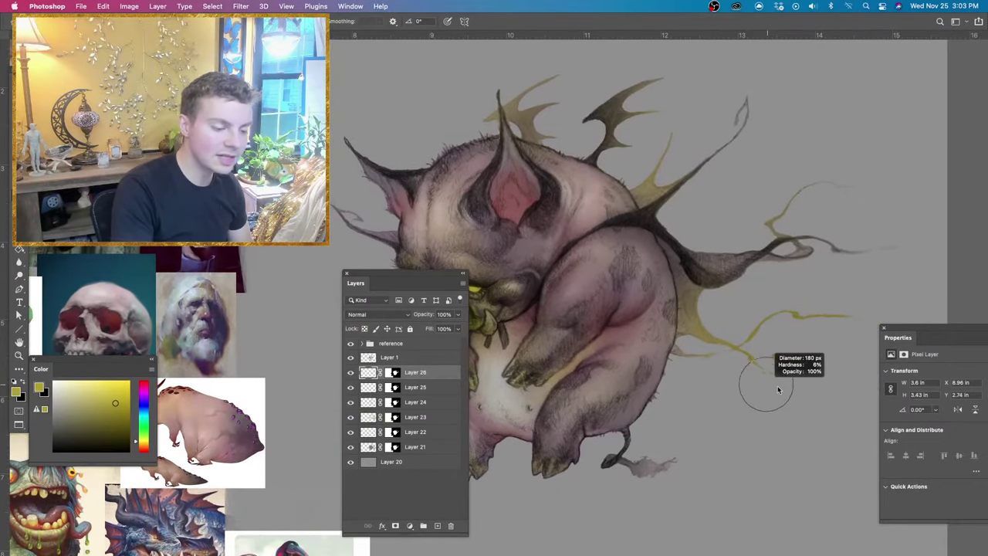
{"action": "scroll", "coordinate": [741, 386], "scroll_direction": "left", "scroll_amount": 5}
{"action": "scroll", "coordinate": [741, 386], "scroll_direction": "up", "scroll_amount": 2}
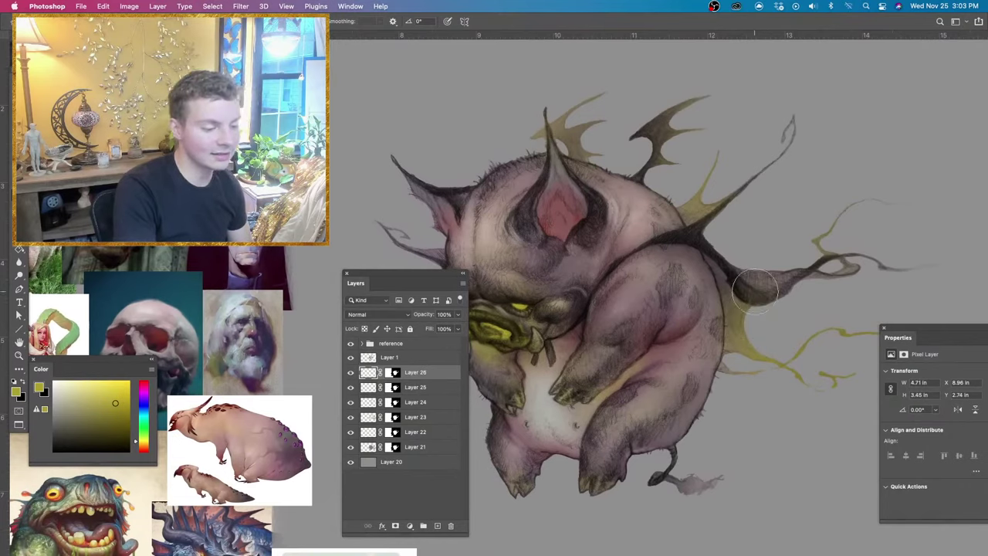
{"action": "scroll", "coordinate": [762, 402], "scroll_direction": "left", "scroll_amount": 3}
{"action": "scroll", "coordinate": [762, 402], "scroll_direction": "left", "scroll_amount": 2}
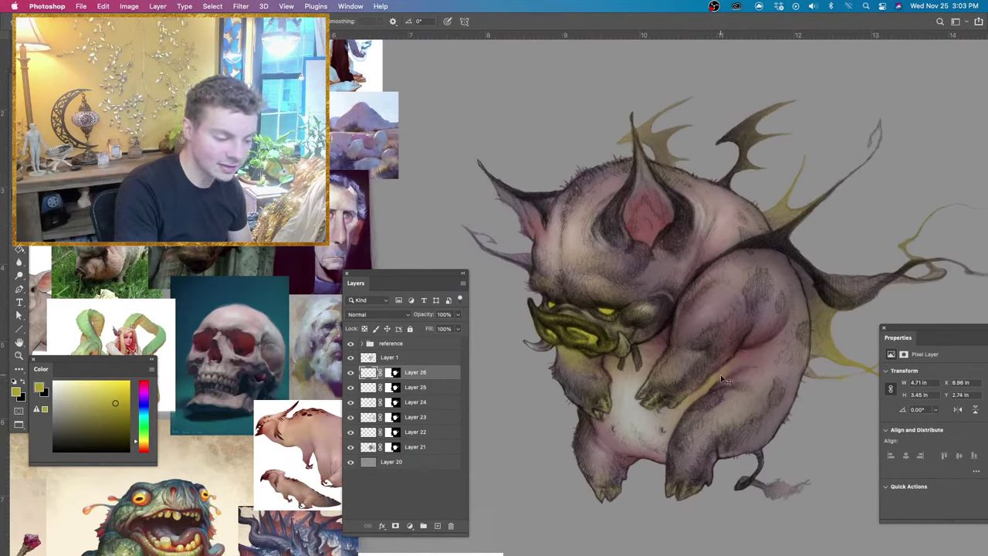
{"action": "key", "text": "super+z"}
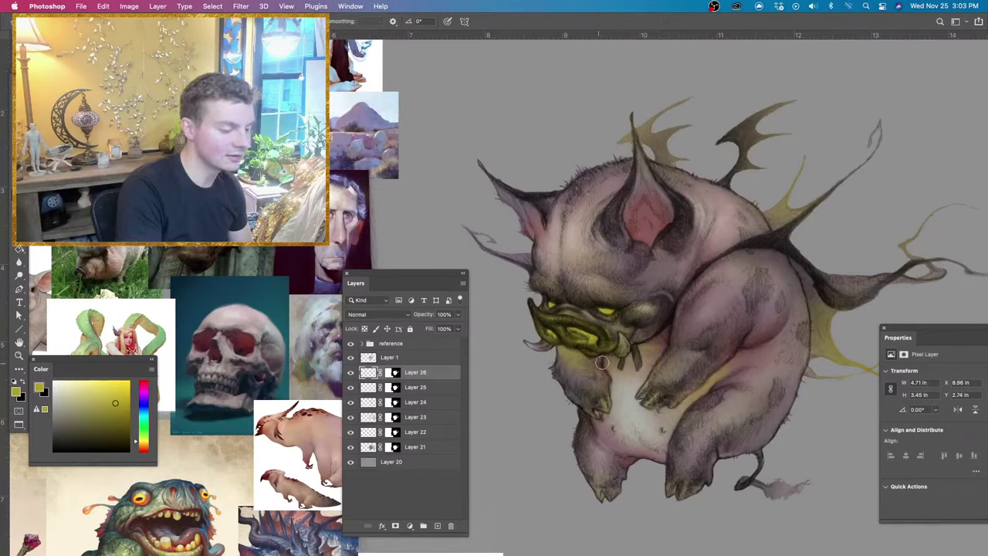
{"action": "left_click_drag", "start_coordinate": [623, 368], "coordinate": [651, 354]}
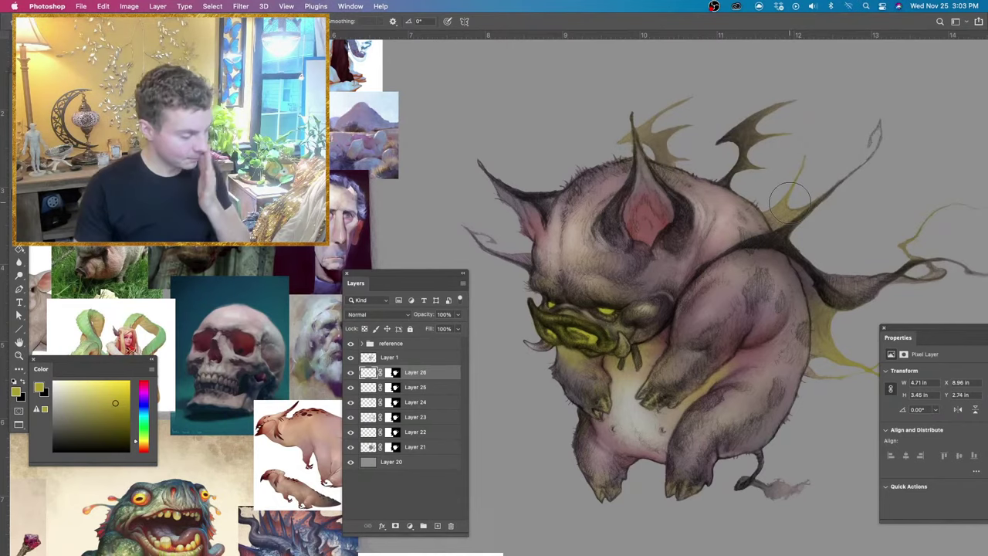
Minimize the creature document, show the tavern painting full screen, and move the Layers panel off the image.
{"action": "key", "text": "f"}
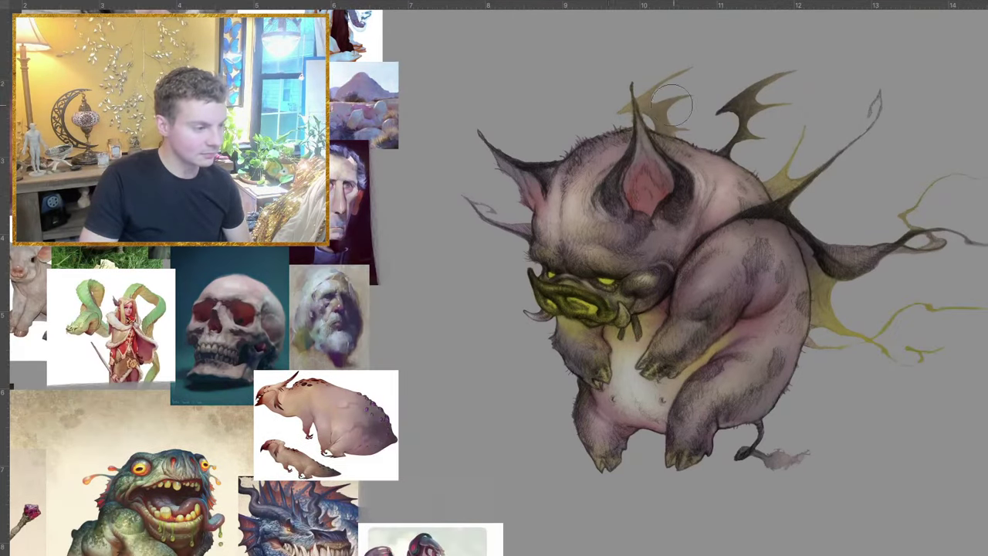
{"action": "key", "text": "f"}
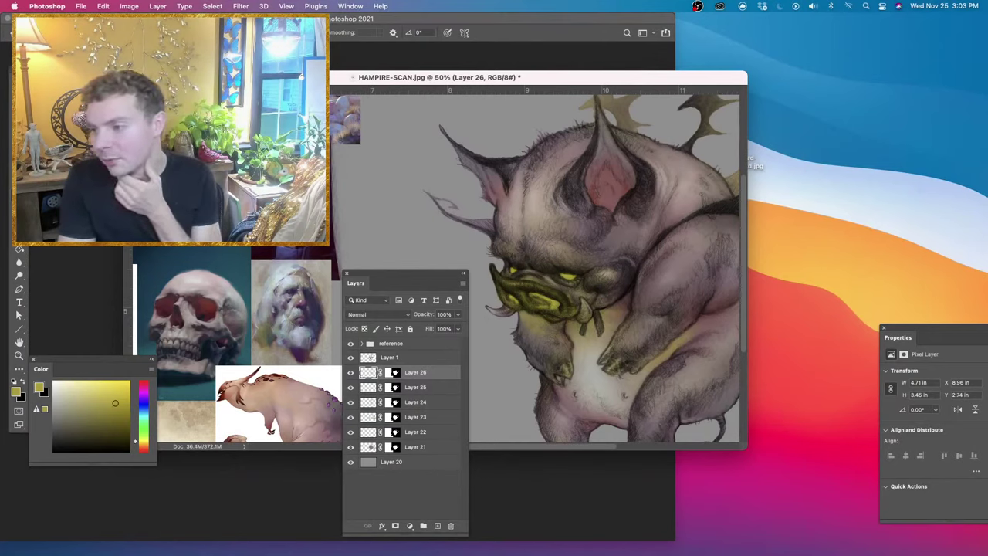
{"action": "key", "text": "Tab"}
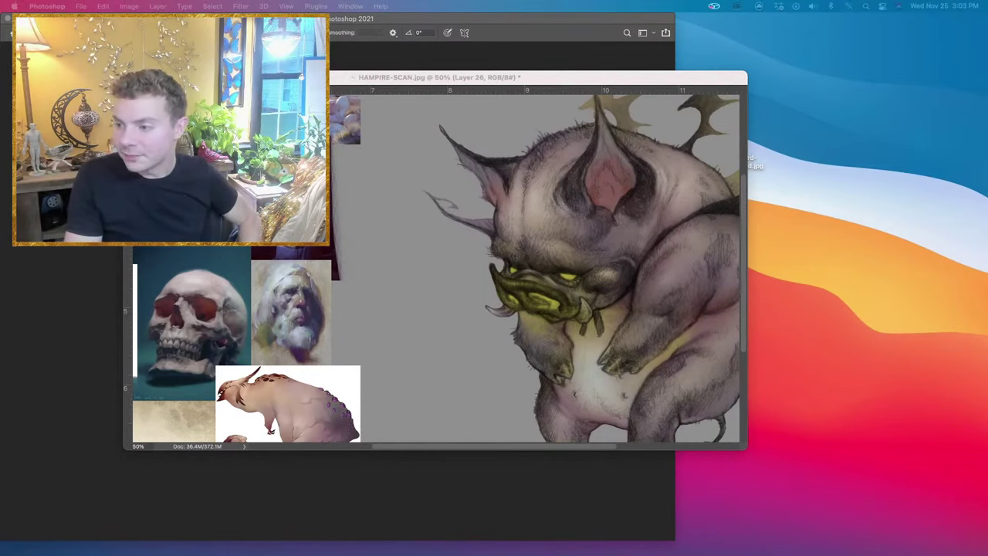
{"action": "key", "text": "Tab"}
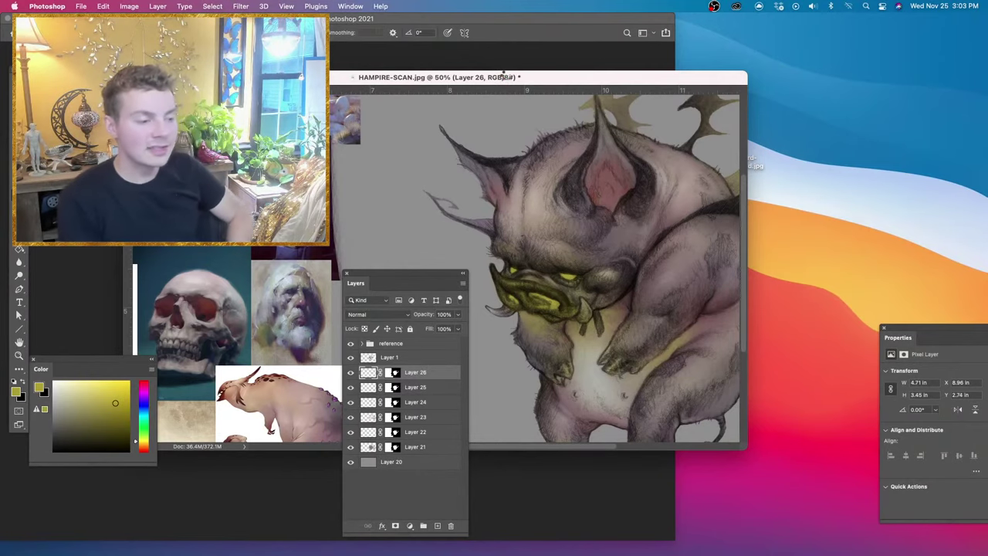
{"action": "double_click", "coordinate": [503, 76]}
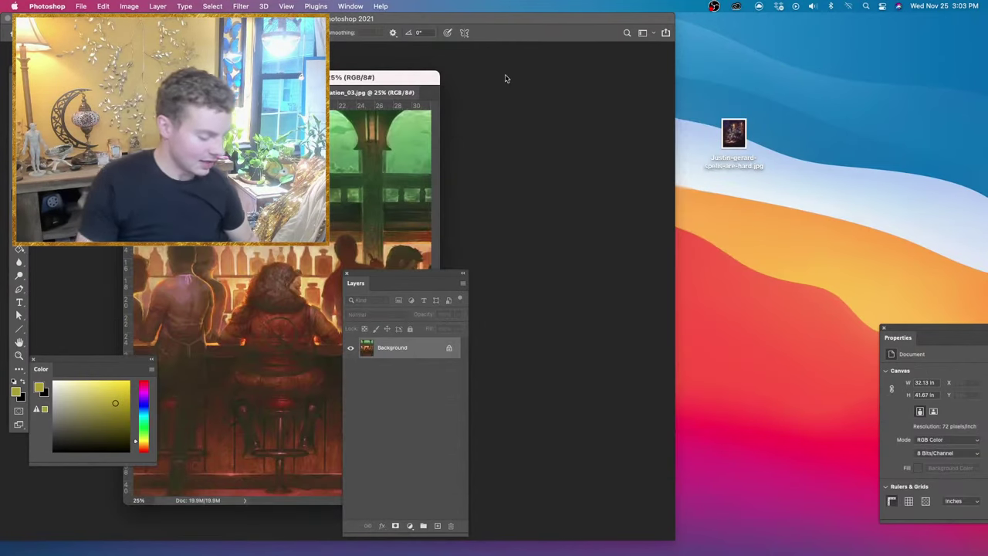
{"action": "key", "text": "f"}
{"action": "left_click_drag", "start_coordinate": [381, 275], "coordinate": [186, 188]}
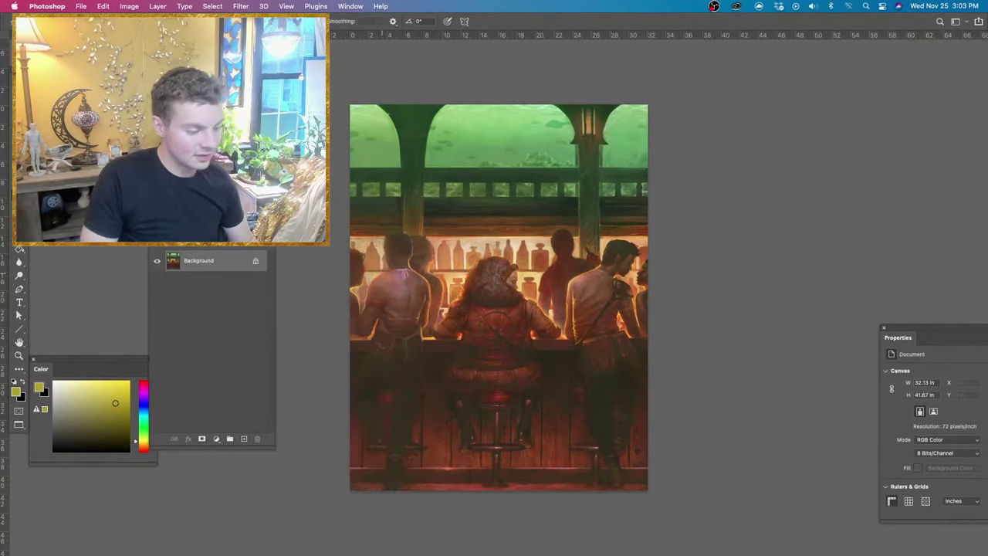
Examine the warm rim light and the cooler skin and shirt tones on the figures seated and standing at the bar.
{"action": "key", "text": "super+equal"}
{"action": "key", "text": "super+equal"}
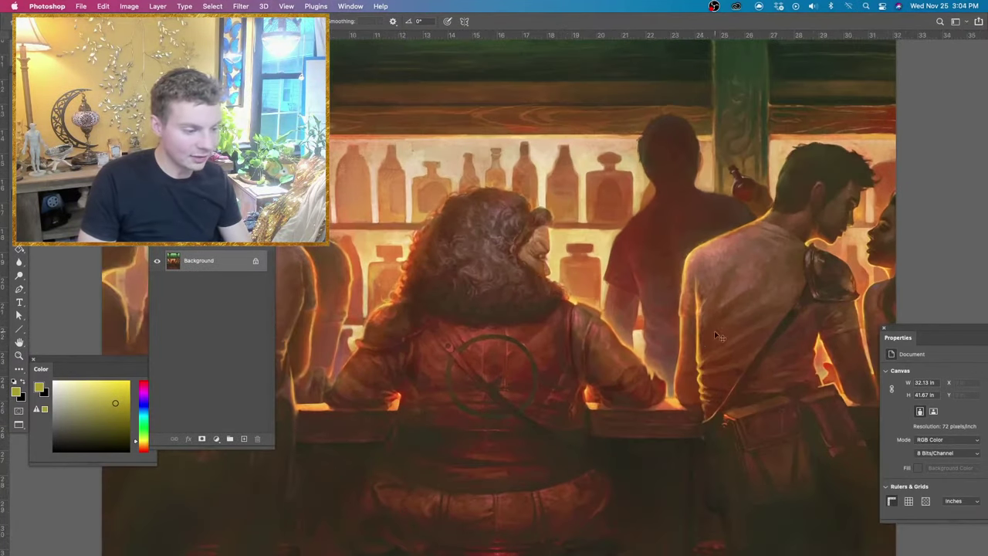
{"action": "left_click_drag", "start_coordinate": [802, 315], "coordinate": [687, 313]}
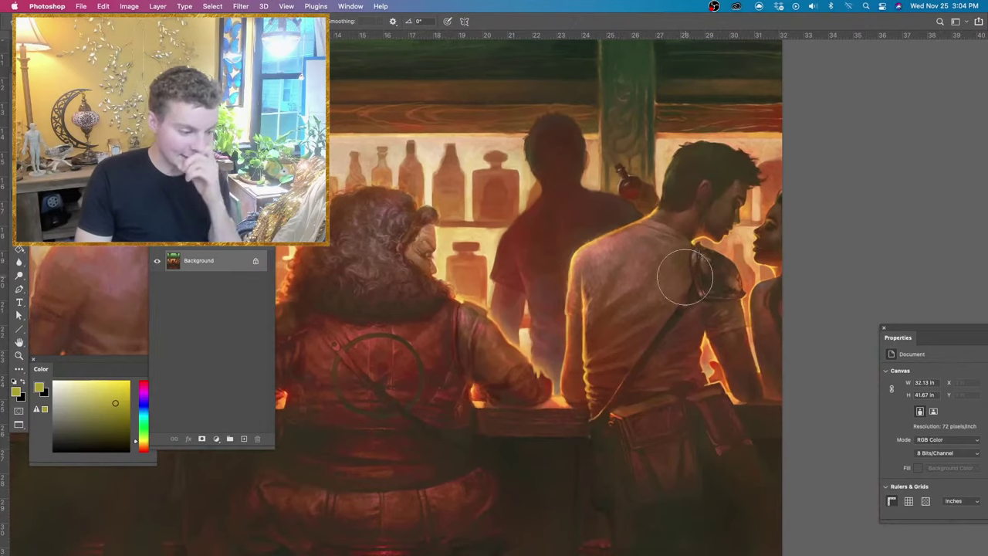
{"action": "key", "text": "super+equal"}
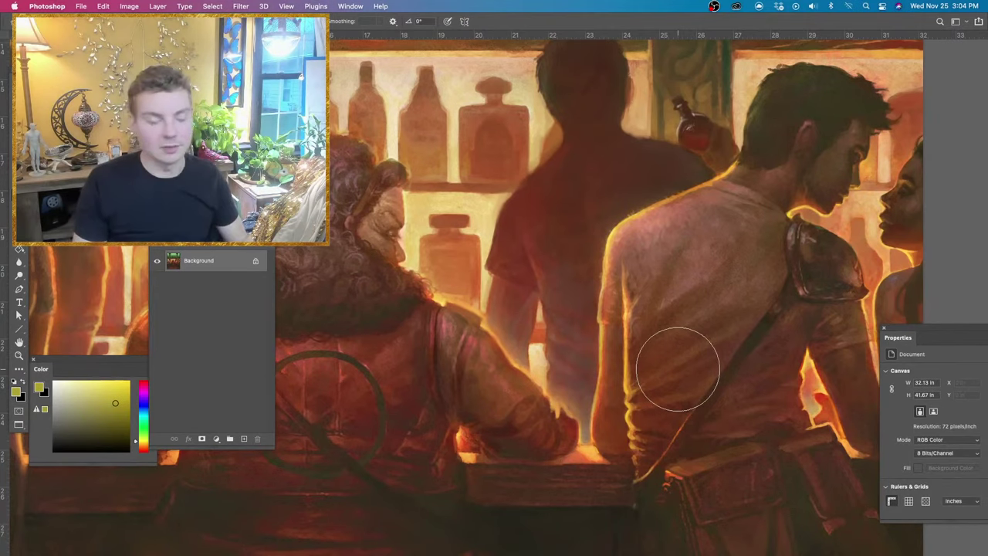
{"action": "left_click_drag", "start_coordinate": [609, 224], "coordinate": [662, 327]}
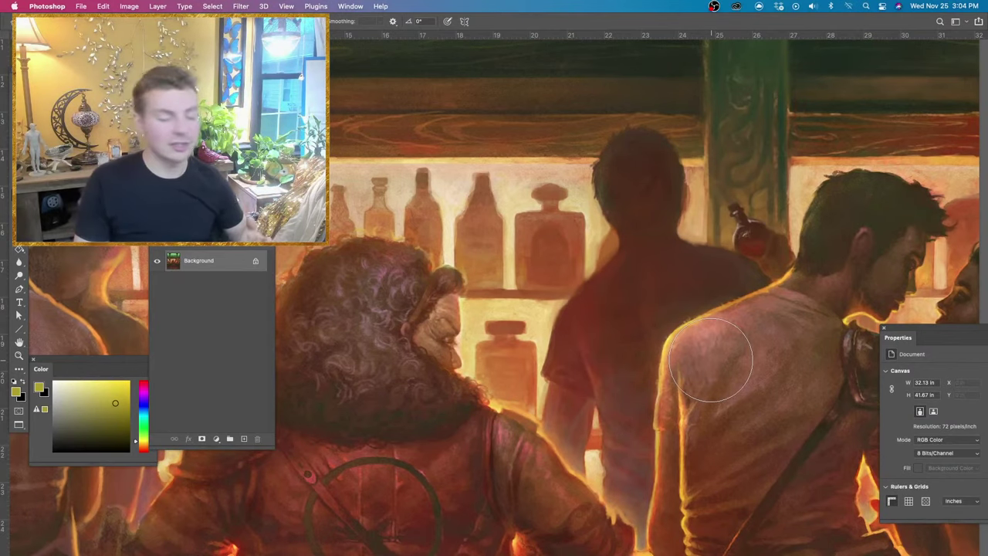
{"action": "left_click_drag", "start_coordinate": [695, 408], "coordinate": [642, 293]}
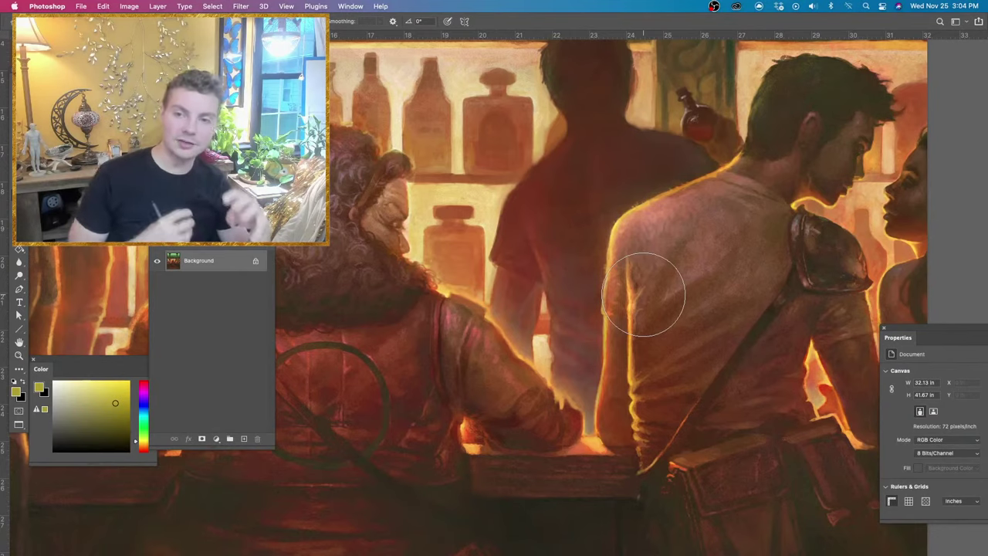
{"action": "key", "text": "super+minus"}
{"action": "key", "text": "super+minus"}
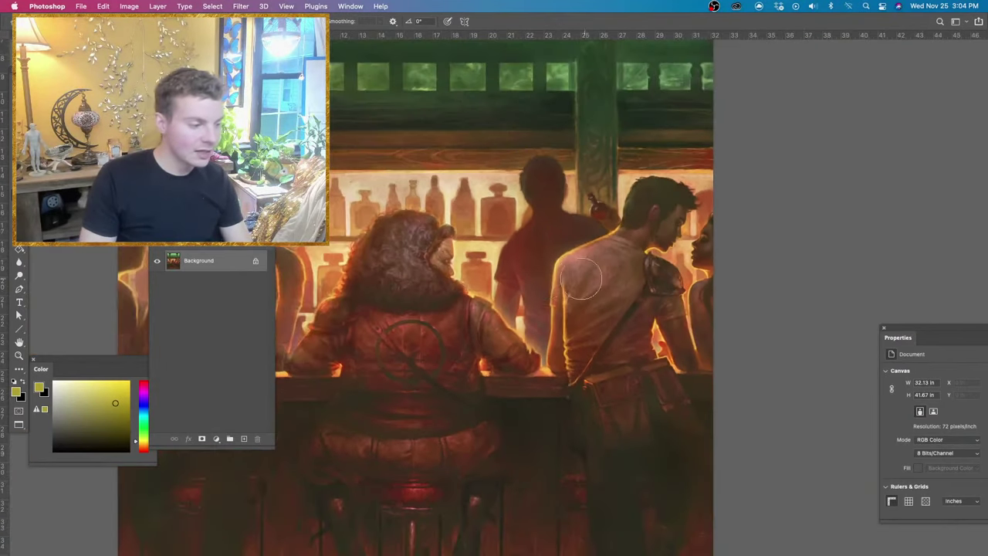
{"action": "left_click_drag", "start_coordinate": [507, 317], "coordinate": [649, 335]}
{"action": "key", "text": "super+minus"}
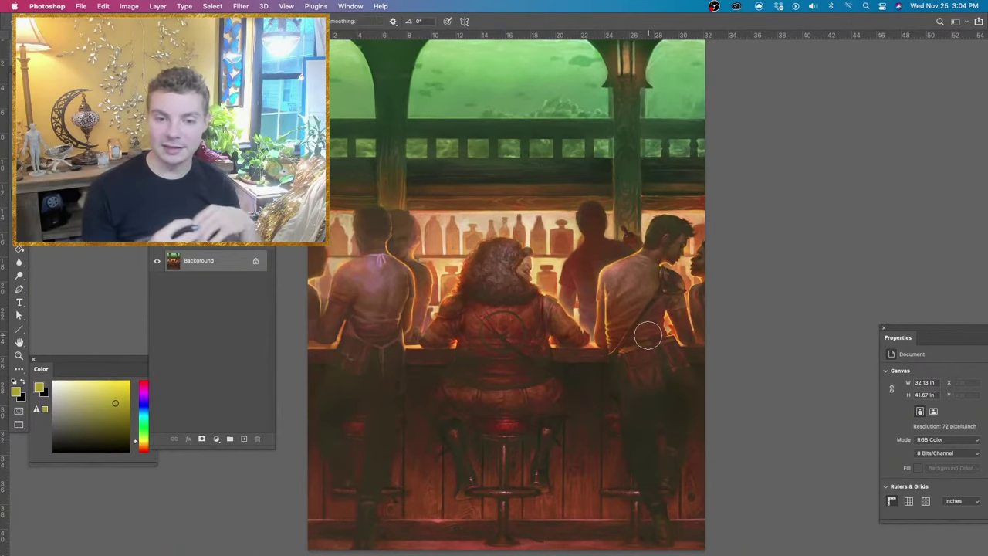
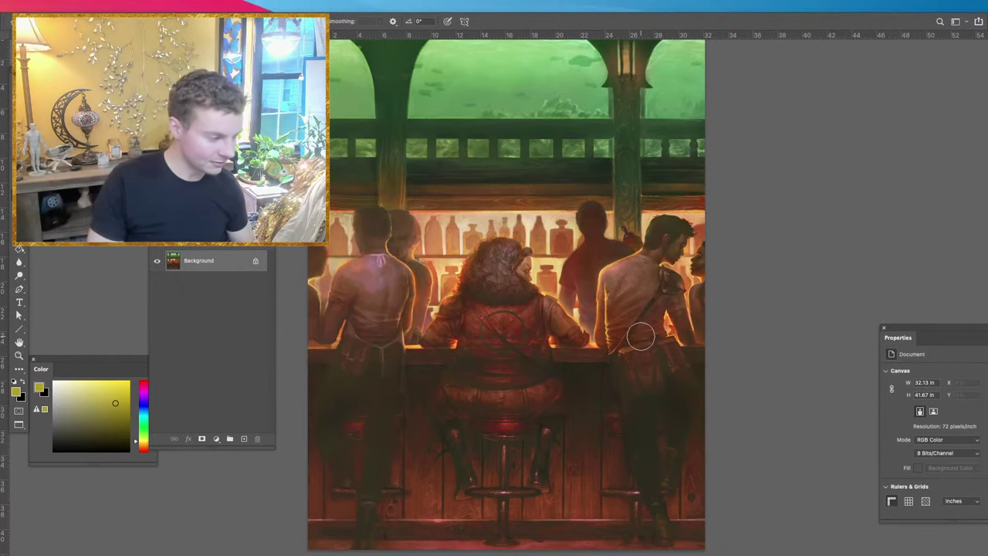
Leave the tavern painting's full-screen view and return to HAMPIRE-SCAN.jpg in full screen.
{"action": "key", "text": "f"}
{"action": "key", "text": "f"}
{"action": "left_click_drag", "start_coordinate": [270, 91], "coordinate": [430, 133]}
{"action": "left_click", "coordinate": [419, 128]}
{"action": "left_click", "coordinate": [382, 78]}
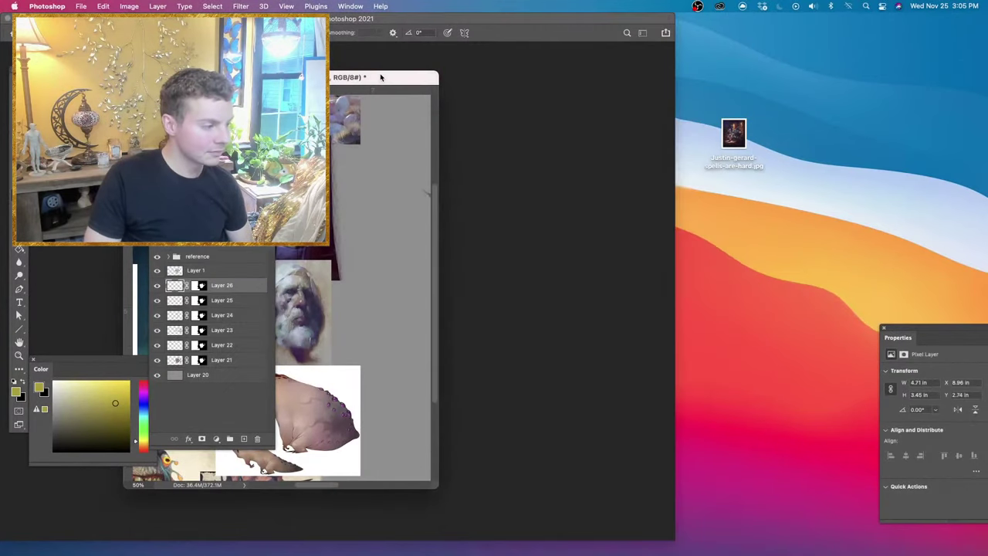
{"action": "key", "text": "f"}
{"action": "left_click_drag", "start_coordinate": [815, 233], "coordinate": [794, 236]}
{"action": "scroll", "coordinate": [794, 236], "scroll_direction": "right", "scroll_amount": 3}
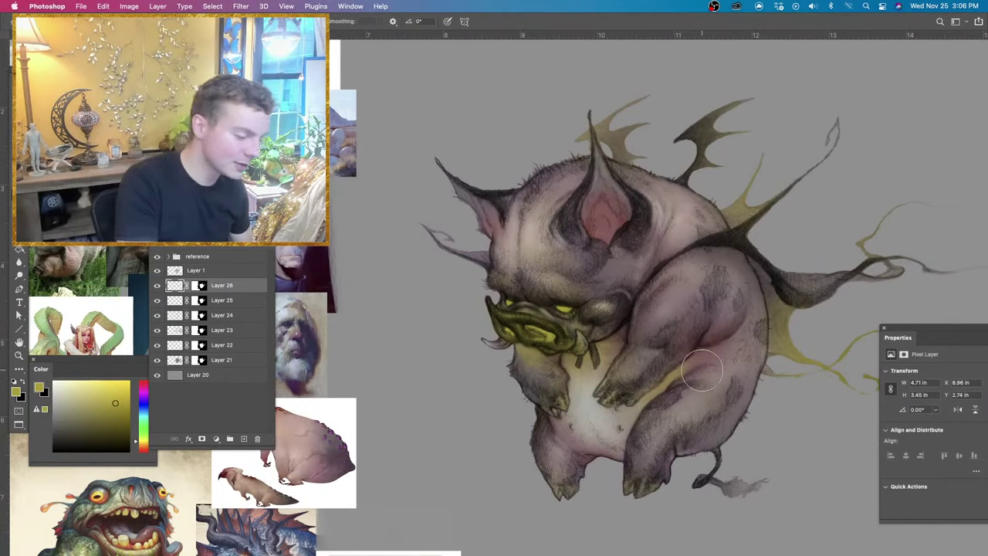
Glaze yellow-green softly over the crease above the thigh, the lower belly and the far arm.
{"action": "mouse_move", "coordinate": [699, 360]}
{"action": "left_mouse_down"}
{"action": "mouse_move", "coordinate": [624, 434]}
{"action": "mouse_move", "coordinate": [652, 391]}
{"action": "mouse_move", "coordinate": [617, 433]}
{"action": "left_mouse_up"}
{"action": "key", "text": "super+z"}
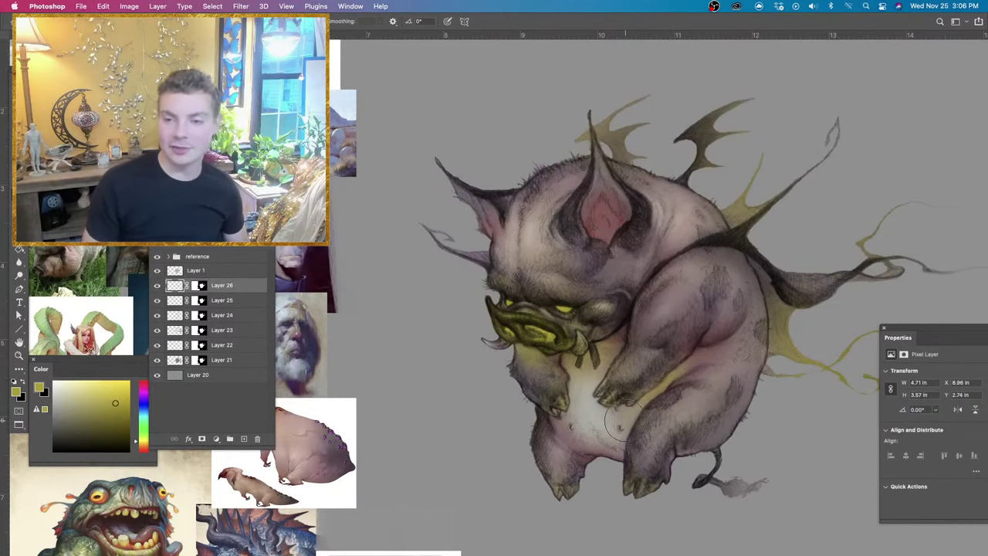
{"action": "left_click_drag", "start_coordinate": [609, 429], "coordinate": [544, 402]}
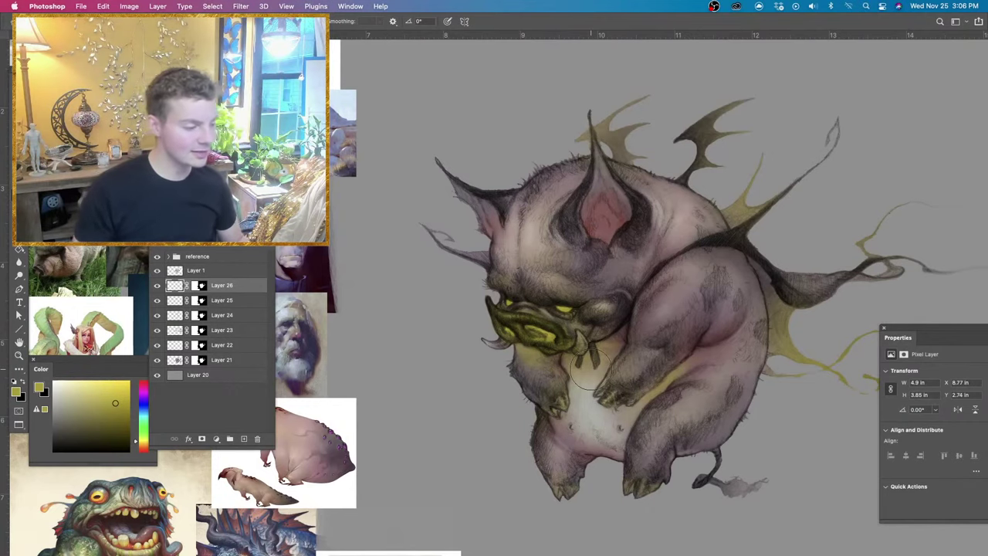
Brush yellow-green into the base of both ears and tone it down with a dull red sampled from the inner ear.
{"action": "mouse_move", "coordinate": [614, 248]}
{"action": "left_mouse_down"}
{"action": "mouse_move", "coordinate": [599, 246]}
{"action": "mouse_move", "coordinate": [610, 244]}
{"action": "mouse_move", "coordinate": [606, 230]}
{"action": "left_mouse_up"}
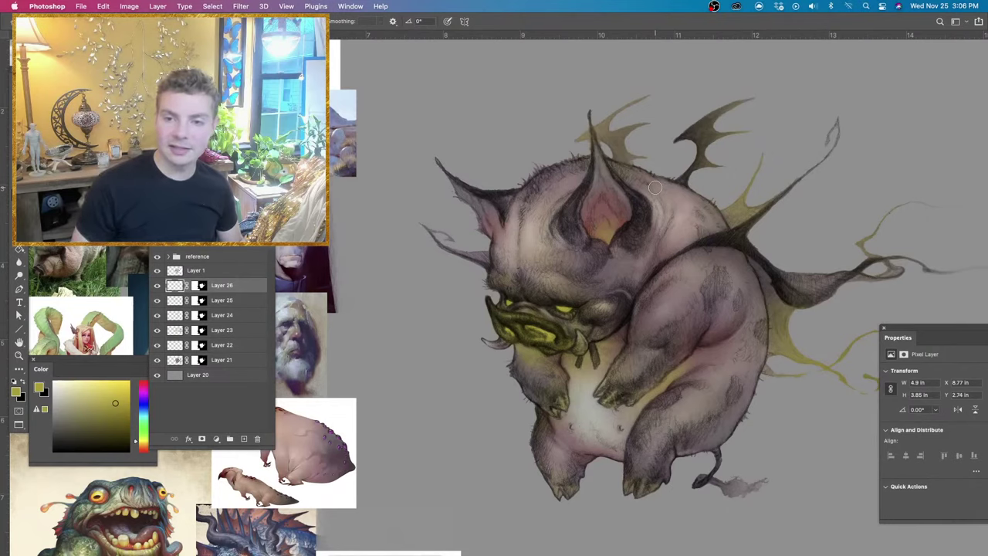
{"action": "mouse_move", "coordinate": [493, 232]}
{"action": "left_mouse_down"}
{"action": "mouse_move", "coordinate": [491, 208]}
{"action": "mouse_move", "coordinate": [489, 221]}
{"action": "left_mouse_up"}
{"action": "key", "text": "super+z"}
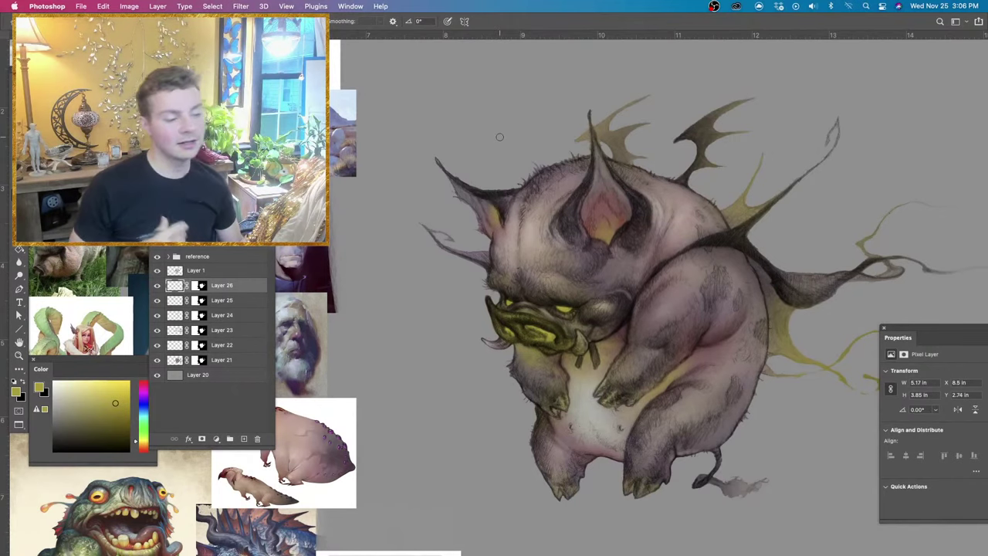
{"action": "left_click", "coordinate": [610, 205], "text": "alt"}
{"action": "left_click_drag", "start_coordinate": [607, 235], "coordinate": [608, 210]}
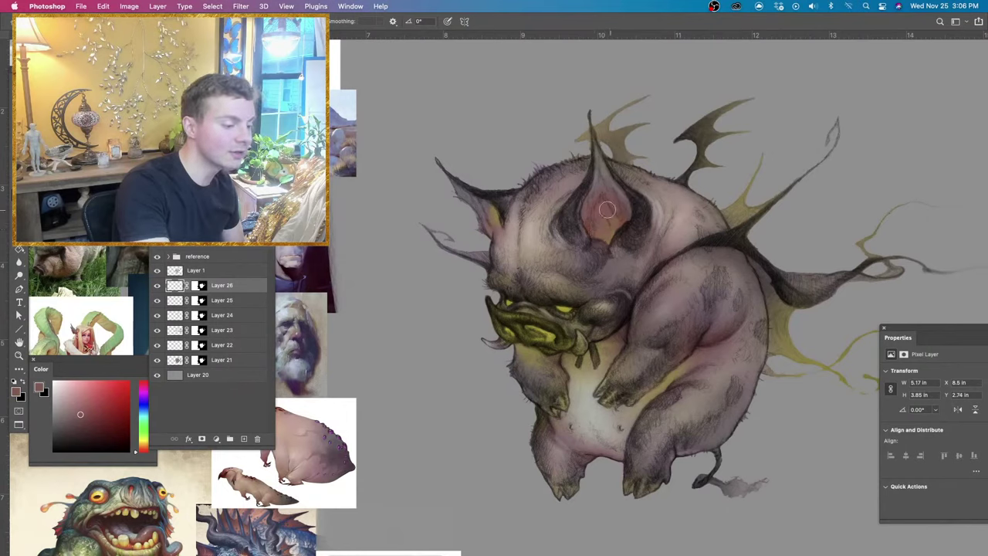
{"action": "left_click_drag", "start_coordinate": [486, 202], "coordinate": [490, 219]}
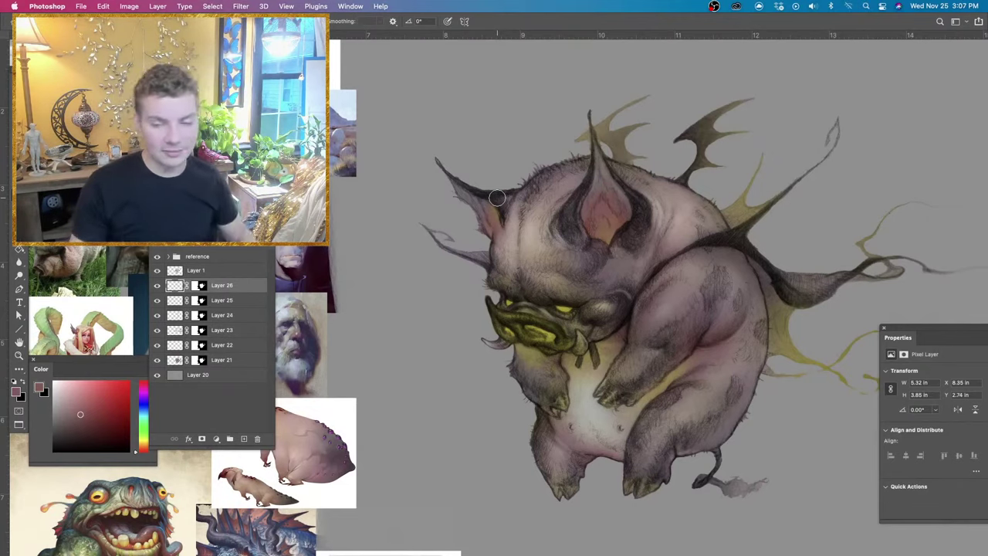
Sample a muted tan from below the cheek and glaze it over the wispy tuft at the tail's end.
{"action": "key", "text": "super+Tab"}
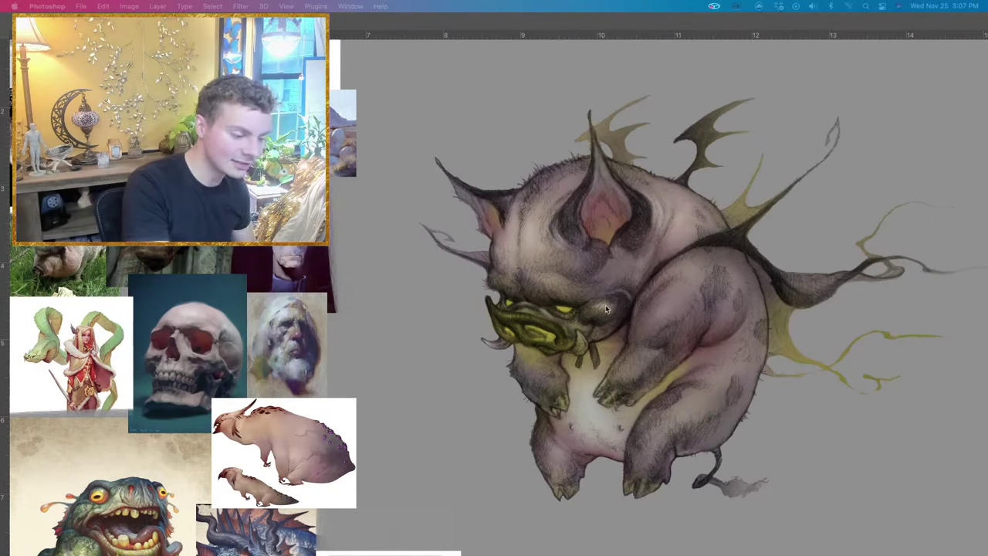
{"action": "key", "text": "Tab"}
{"action": "left_click", "coordinate": [607, 340], "text": "alt"}
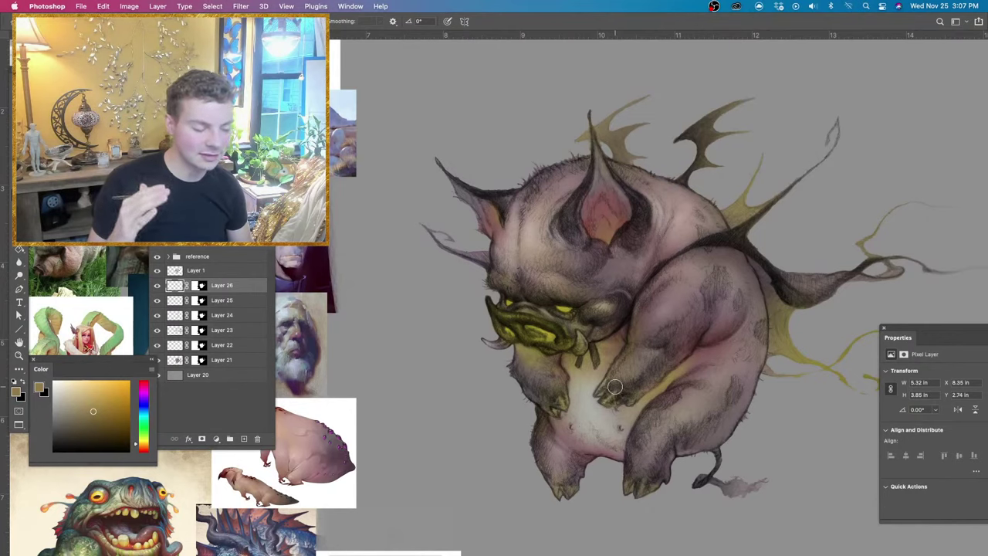
{"action": "left_click_drag", "start_coordinate": [745, 484], "coordinate": [724, 483]}
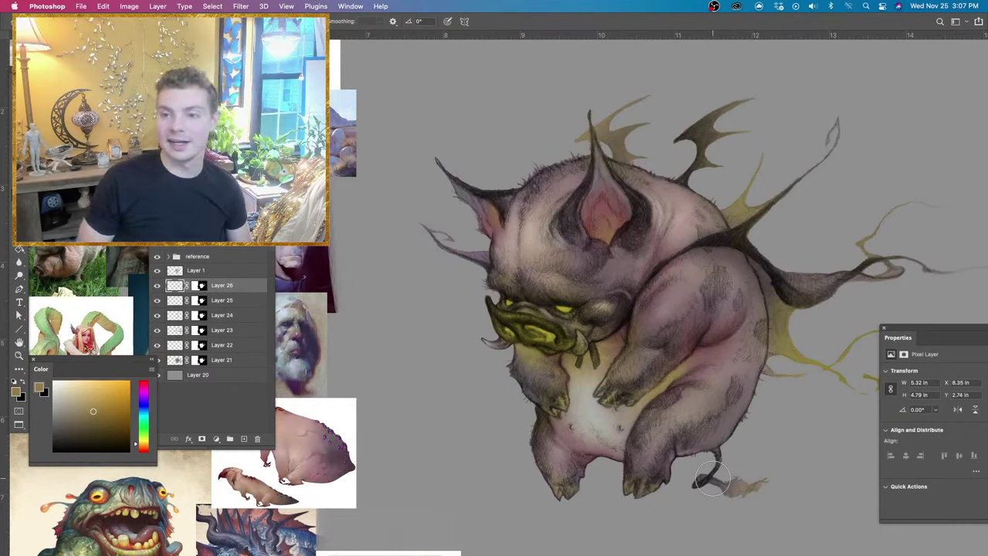
Sample a muted pinkish gray from the creature's back and glaze it over the yellow wing membranes to mute them.
{"action": "left_click", "coordinate": [772, 276], "text": "alt"}
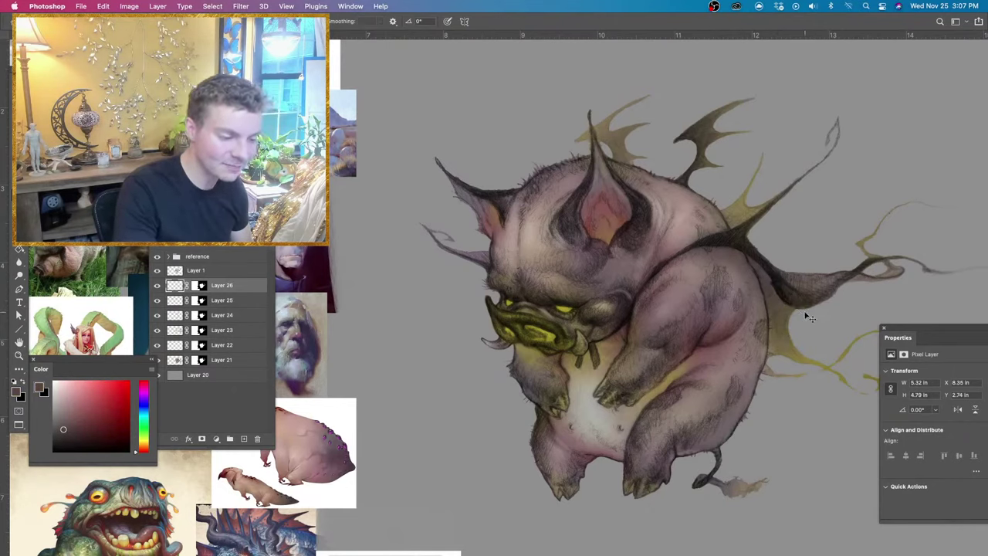
{"action": "left_click", "coordinate": [754, 286], "text": "alt"}
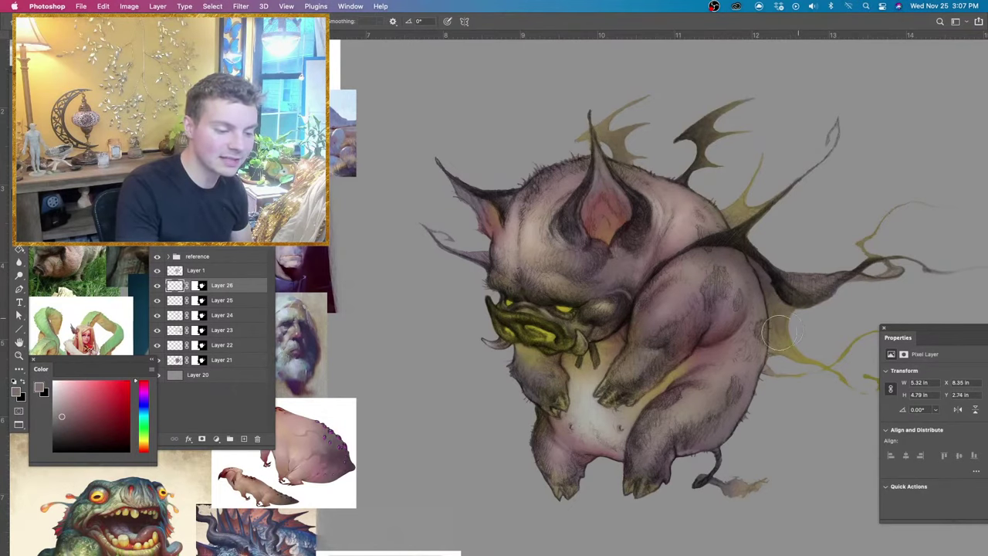
{"action": "key", "text": "super+minus"}
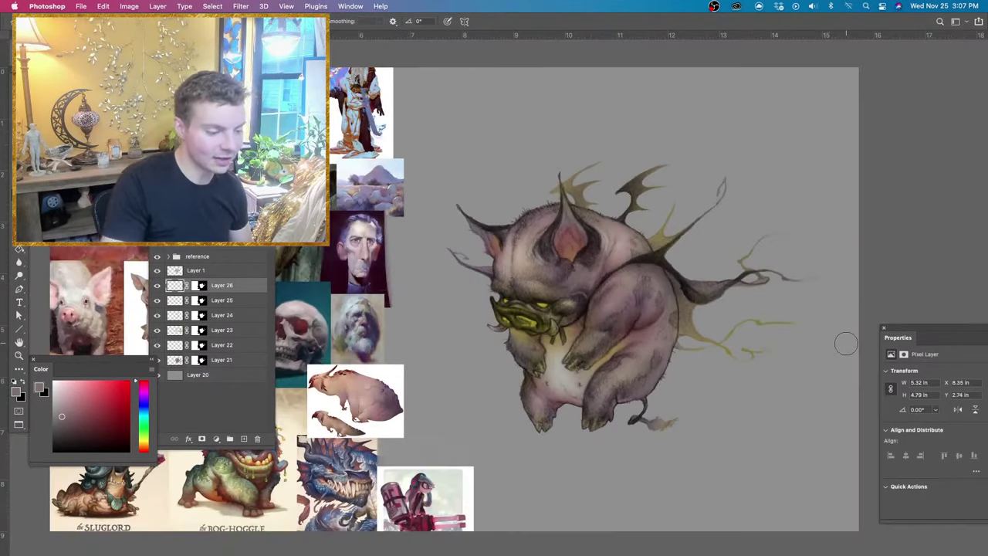
{"action": "mouse_move", "coordinate": [660, 214]}
{"action": "left_mouse_down"}
{"action": "mouse_move", "coordinate": [666, 175]}
{"action": "mouse_move", "coordinate": [650, 176]}
{"action": "left_mouse_up"}
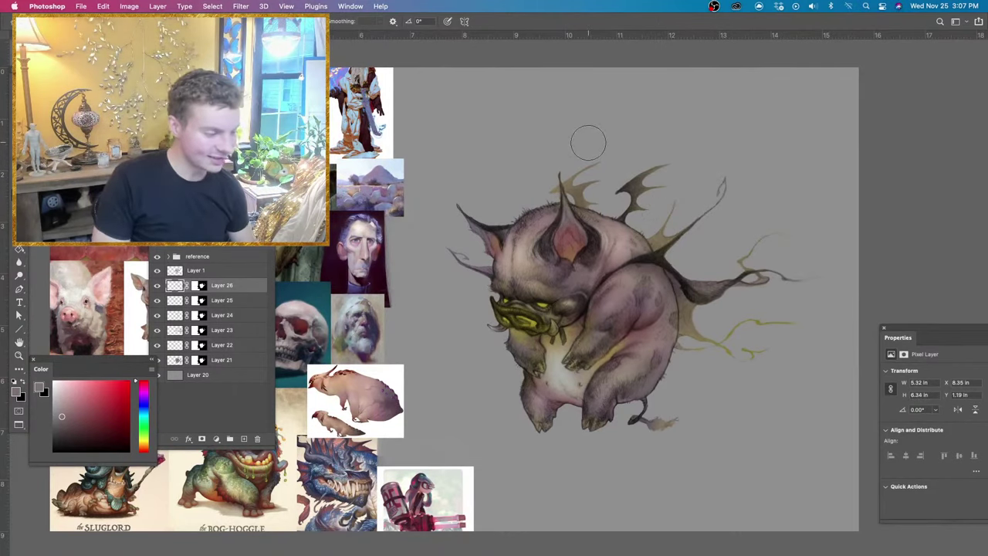
Sample a muted tan from the lower wing membrane, shift it slightly in tone, and glaze it where the membrane meets the back.
{"action": "key", "text": "super+plus"}
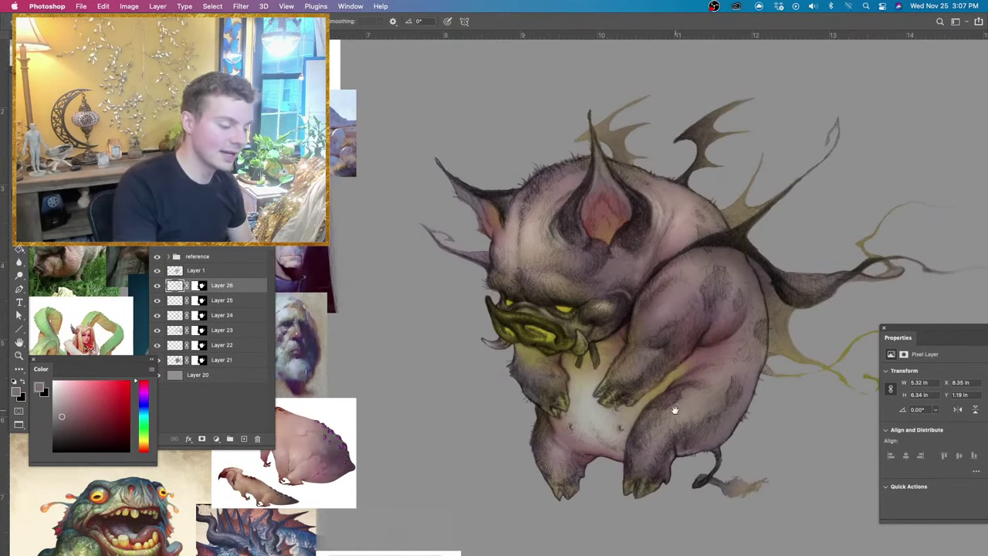
{"action": "mouse_move", "coordinate": [674, 410]}
{"action": "left_mouse_down"}
{"action": "mouse_move", "coordinate": [650, 425]}
{"action": "mouse_move", "coordinate": [643, 412]}
{"action": "left_mouse_up"}
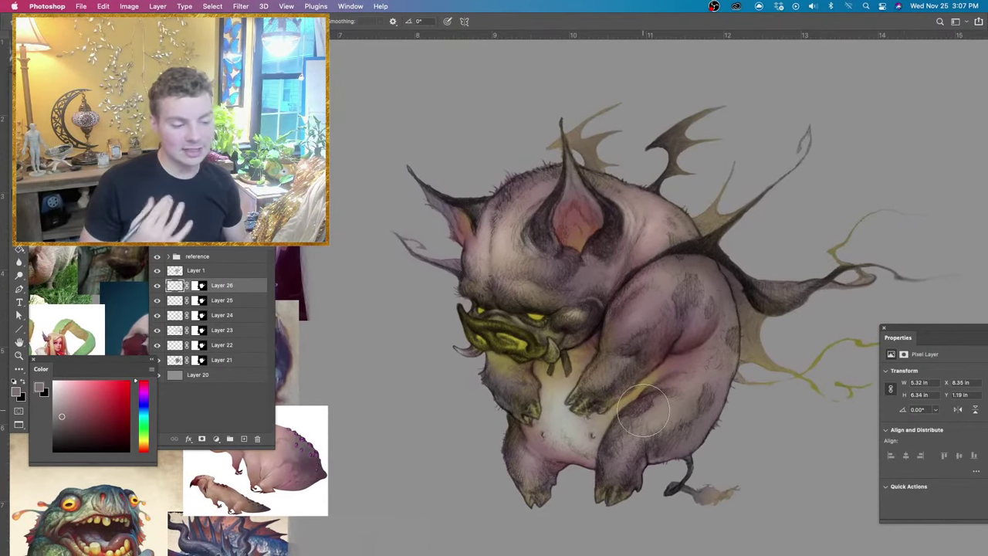
{"action": "left_click", "coordinate": [773, 361], "text": "alt"}
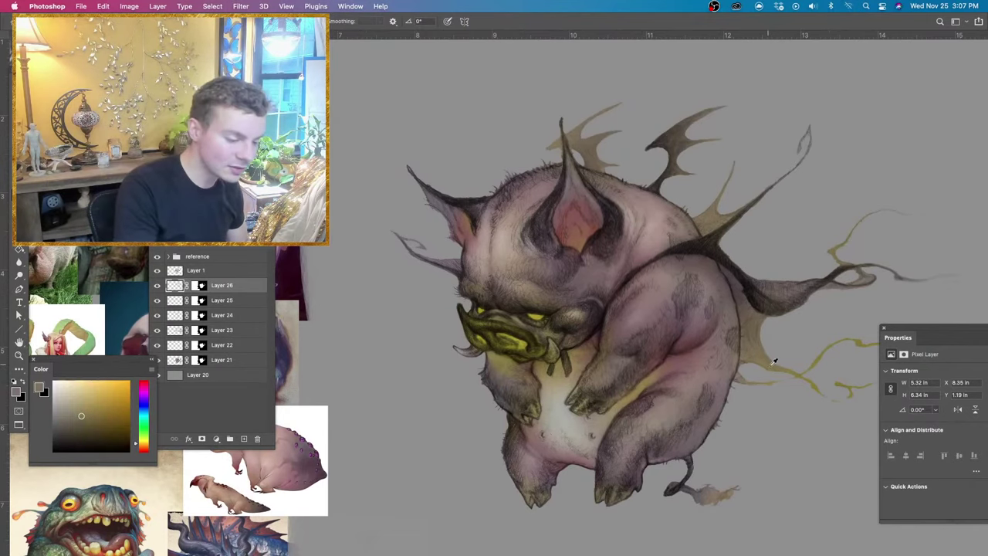
{"action": "left_click_drag", "start_coordinate": [773, 375], "coordinate": [744, 373]}
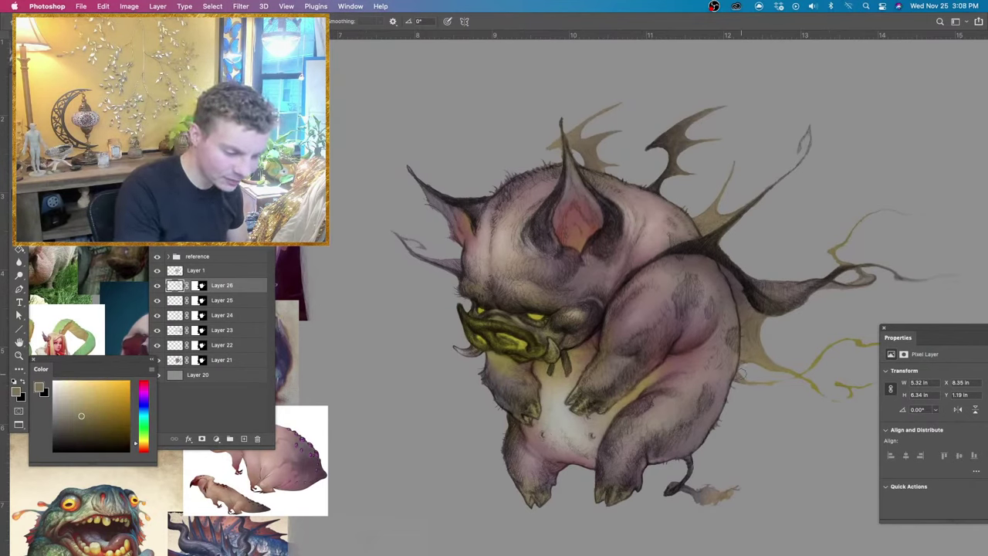
{"action": "left_click", "coordinate": [82, 398]}
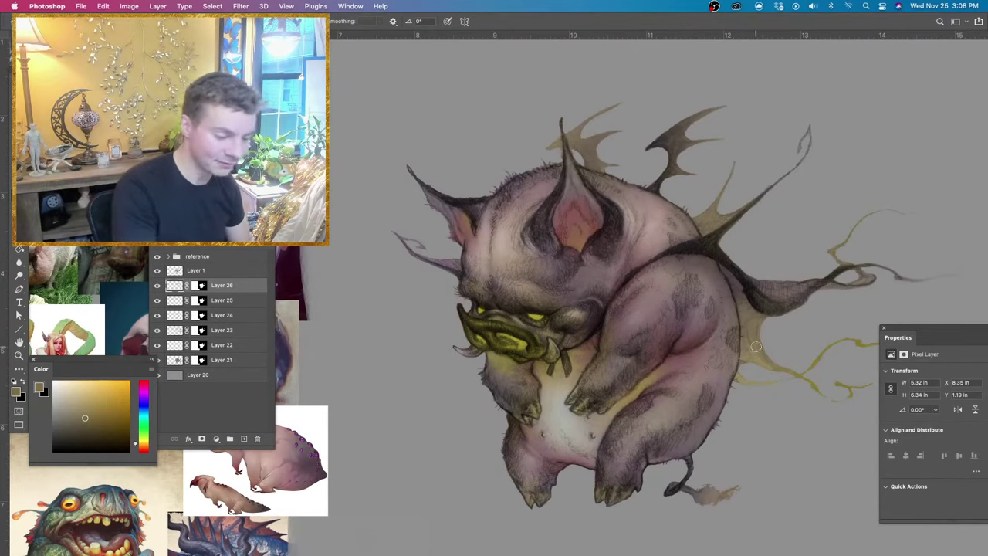
{"action": "left_click_drag", "start_coordinate": [755, 346], "coordinate": [771, 346]}
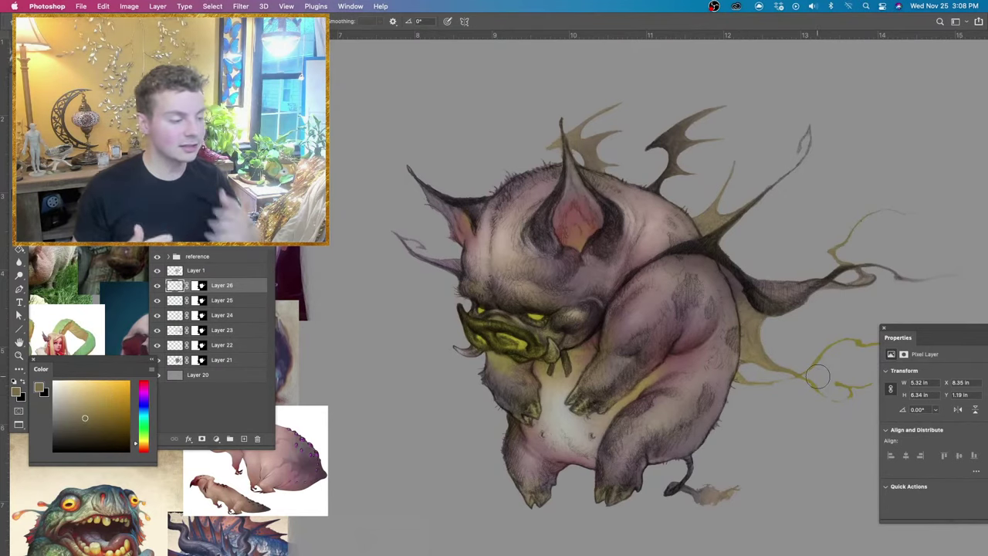
Glaze reds sampled from the arm crease and inner ear over the cheek, softening them with a muted tone sampled from the face.
{"action": "left_click", "coordinate": [656, 360], "text": "alt"}
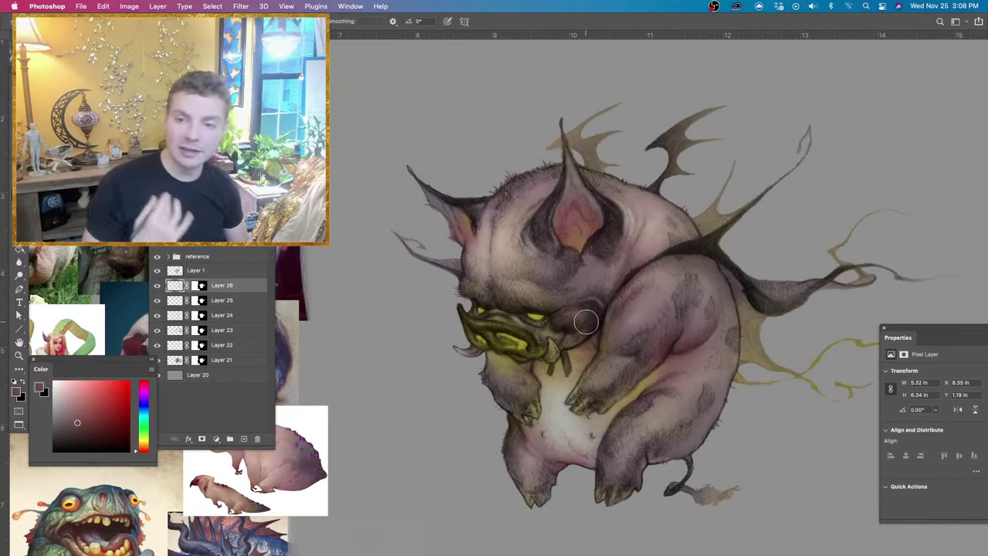
{"action": "left_click", "coordinate": [596, 229], "text": "alt"}
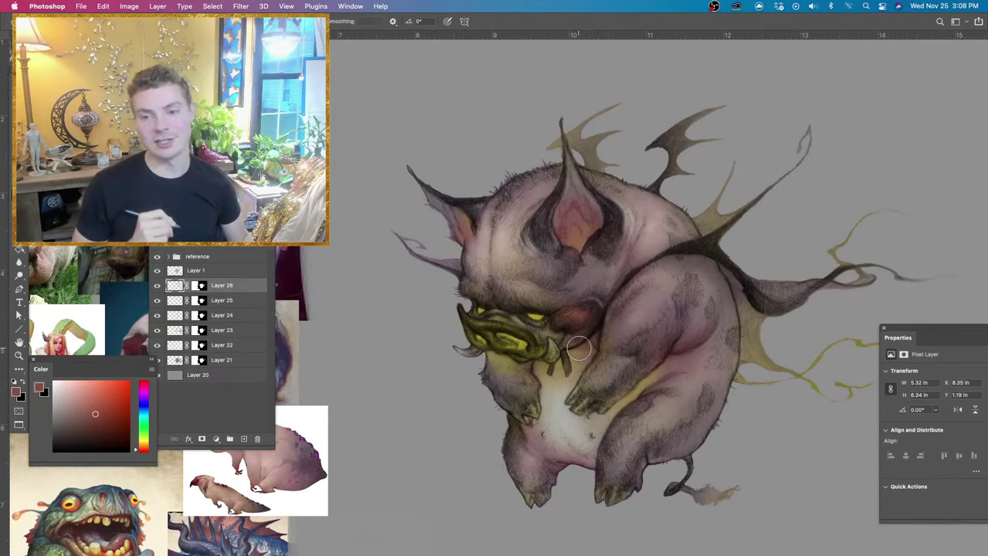
{"action": "left_click", "coordinate": [588, 278], "text": "alt"}
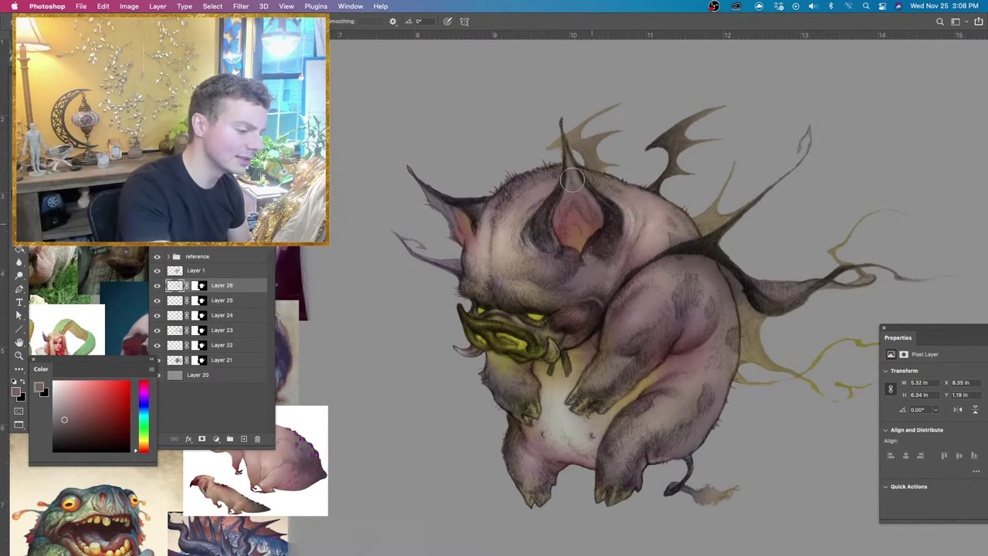
Brush the muted mauve-gray over the inside of the far ear and along the crease above the thigh, and sample a dark arm tone.
{"action": "mouse_move", "coordinate": [440, 217]}
{"action": "left_mouse_down"}
{"action": "mouse_move", "coordinate": [462, 216]}
{"action": "mouse_move", "coordinate": [459, 249]}
{"action": "left_mouse_up"}
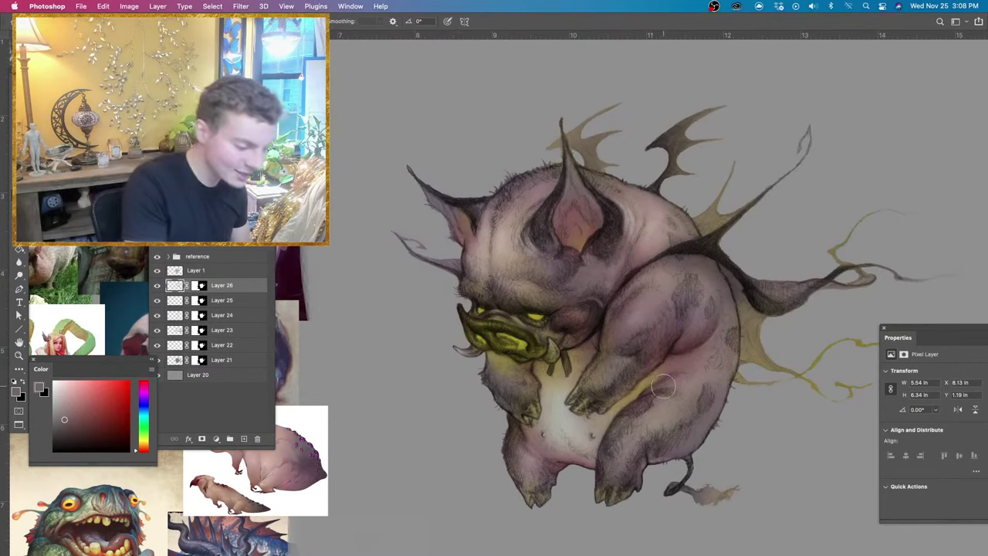
{"action": "left_click_drag", "start_coordinate": [663, 394], "coordinate": [652, 393]}
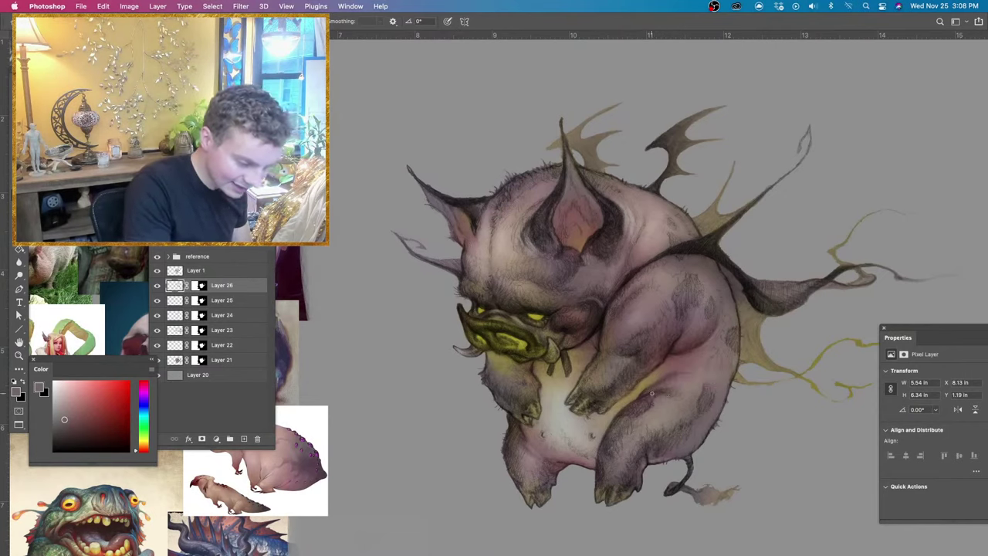
{"action": "left_click", "coordinate": [636, 352], "text": "alt"}
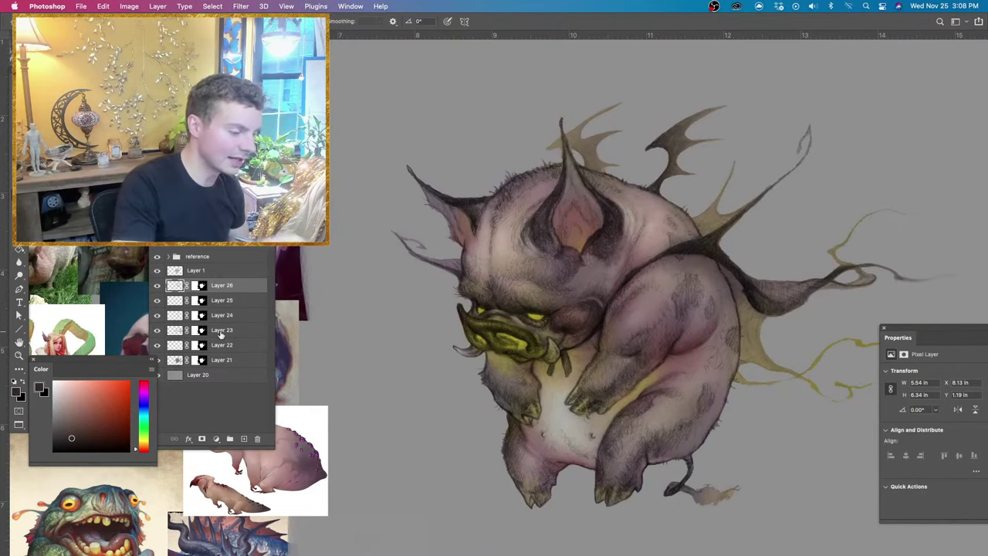
Sample the eye's yellow, move the Color panel beside the creature, and repaint the eyes with brighter, more saturated yellows.
{"action": "left_click", "coordinate": [539, 310], "text": "alt"}
{"action": "left_click_drag", "start_coordinate": [113, 363], "coordinate": [406, 376]}
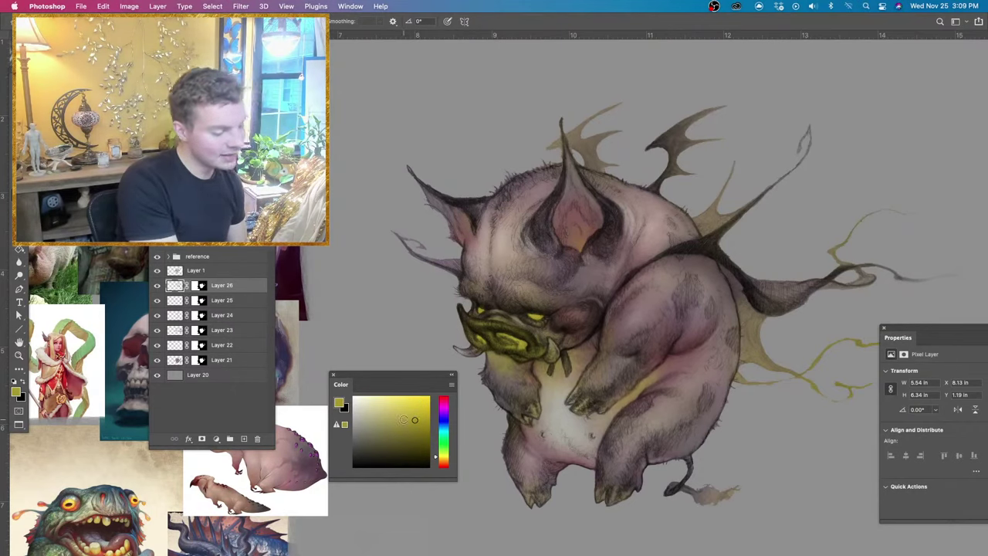
{"action": "left_click", "coordinate": [417, 407]}
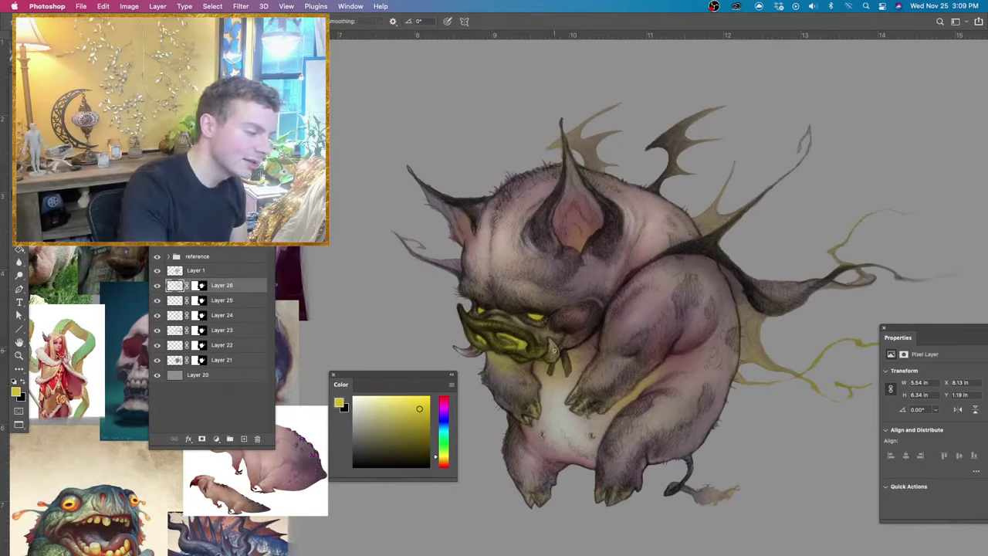
{"action": "left_click_drag", "start_coordinate": [531, 317], "coordinate": [539, 318]}
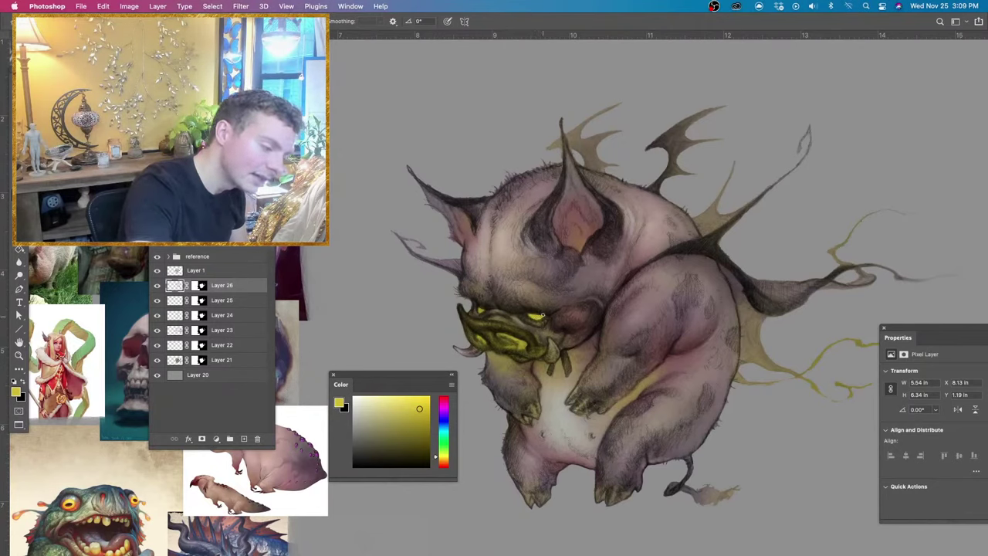
{"action": "left_click", "coordinate": [422, 402]}
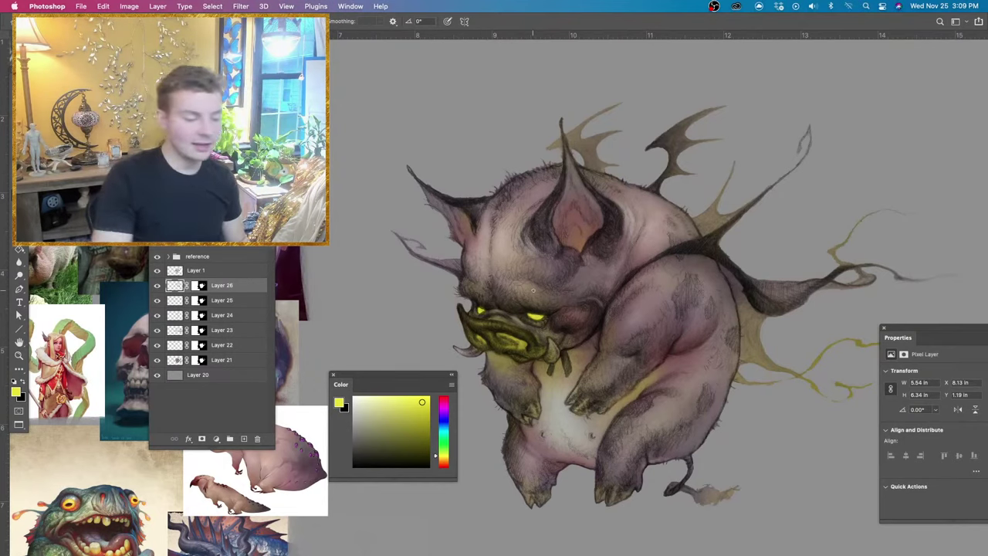
Move the Layers panel to the empty area beside the creature and add a new blank layer above the reference group.
{"action": "left_click_drag", "start_coordinate": [203, 196], "coordinate": [858, 220]}
{"action": "left_click", "coordinate": [850, 295]}
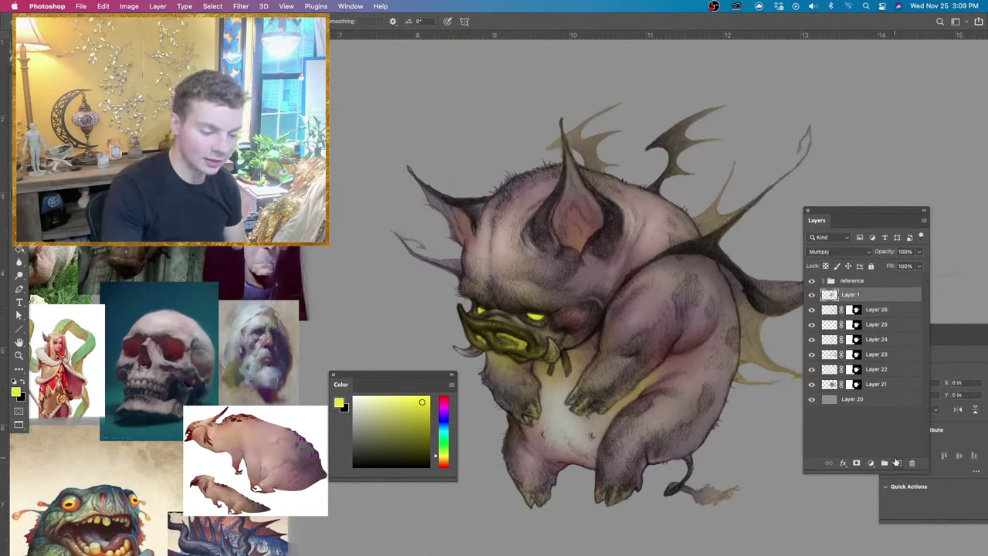
{"action": "left_click", "coordinate": [898, 463]}
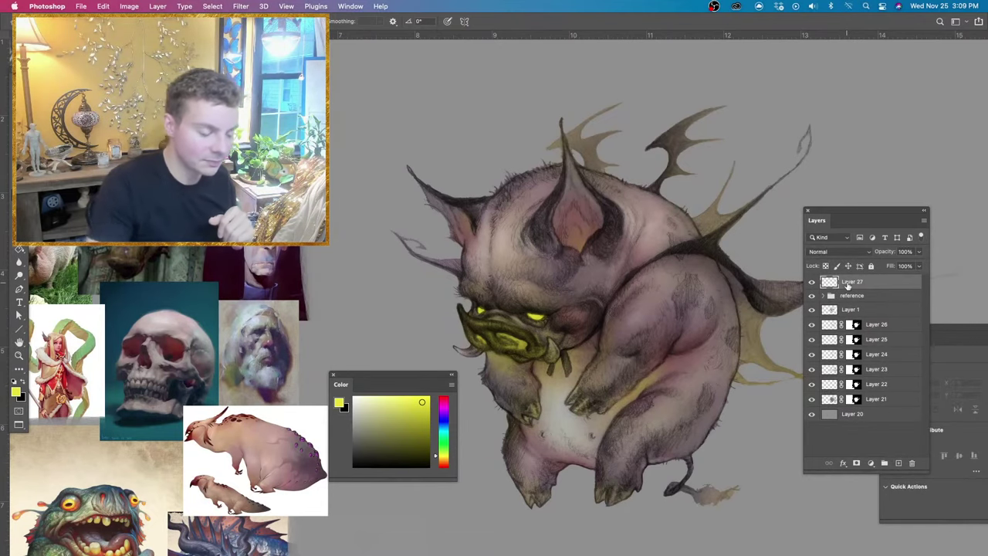
{"action": "right_click", "coordinate": [847, 286]}
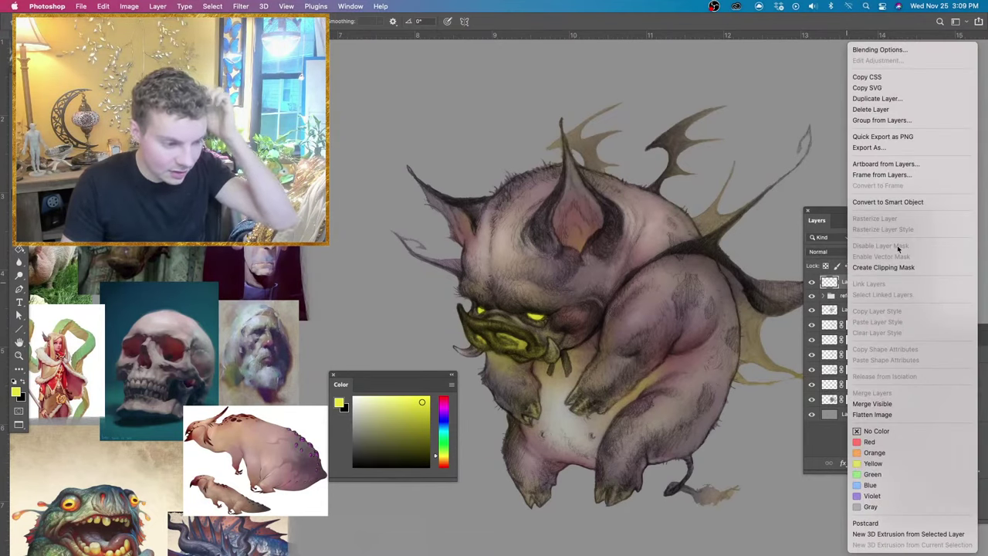
{"action": "left_click", "coordinate": [831, 286]}
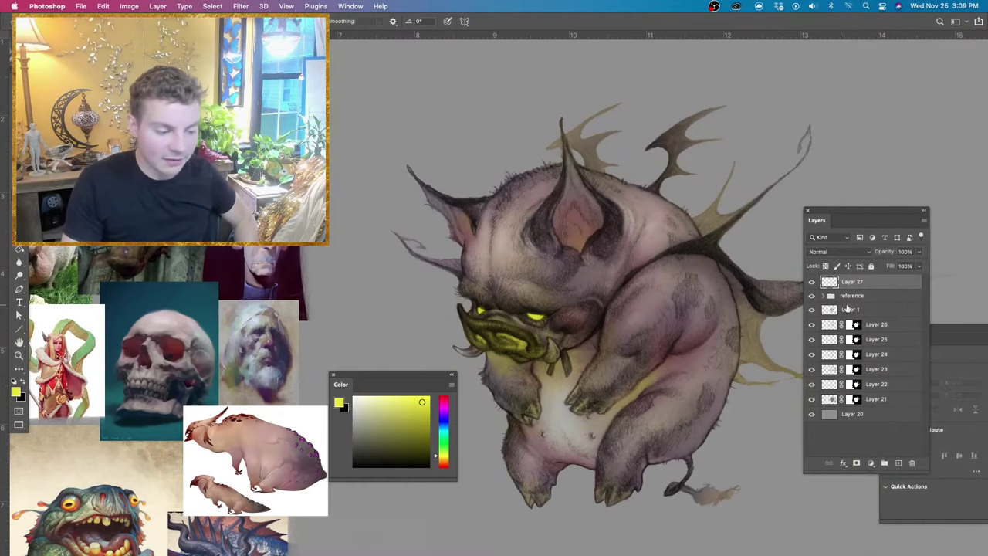
Add a Hue/Saturation adjustment layer on top of the stack and lower its Saturation to the minimum for a grayscale view.
{"action": "left_click", "coordinate": [844, 463]}
{"action": "left_click", "coordinate": [870, 463]}
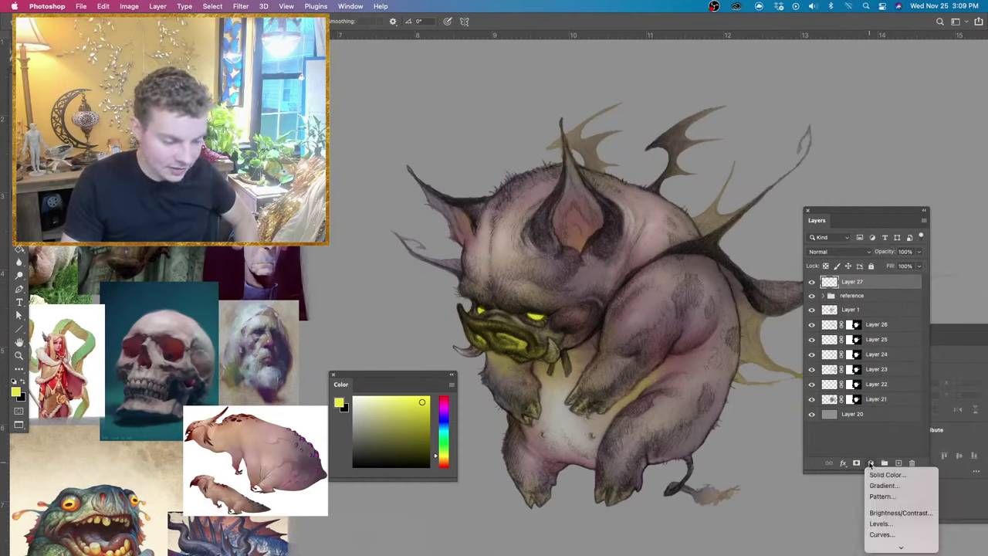
{"action": "mouse_move", "coordinate": [902, 549]}
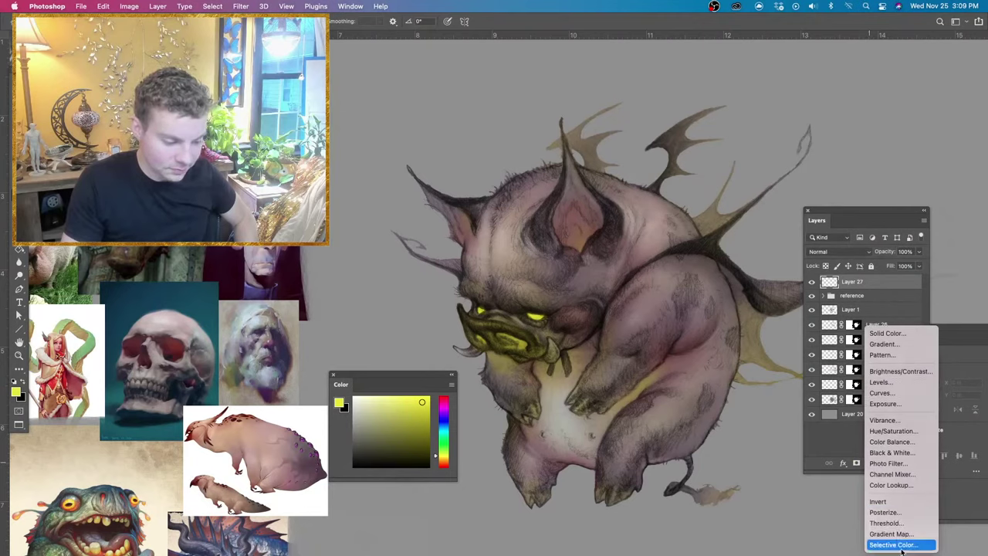
{"action": "left_click", "coordinate": [894, 431]}
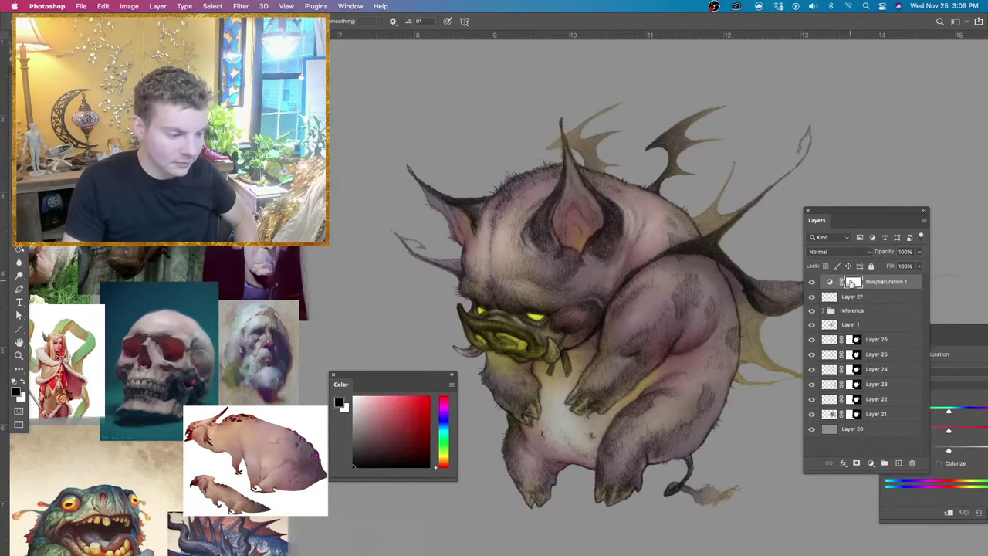
{"action": "left_click_drag", "start_coordinate": [962, 335], "coordinate": [900, 293]}
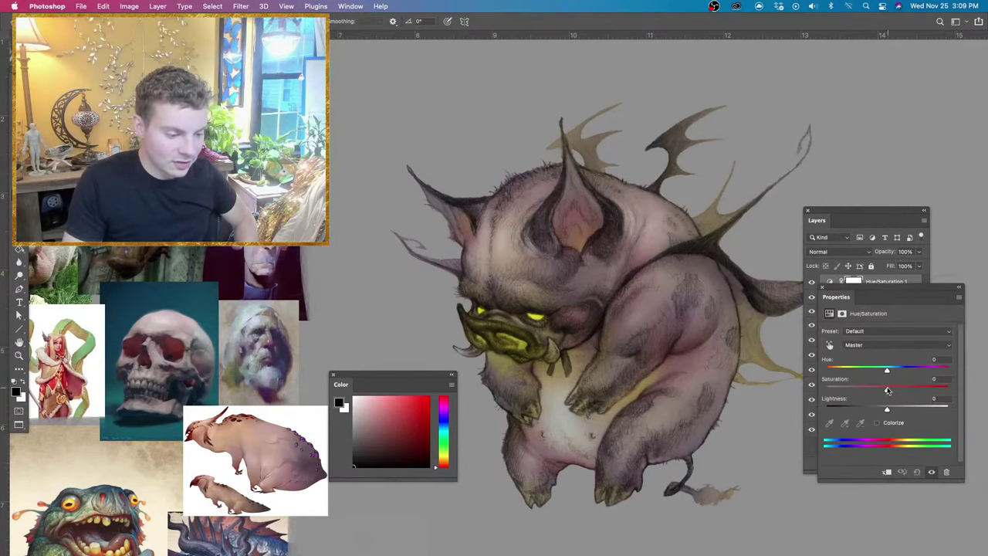
{"action": "left_click_drag", "start_coordinate": [887, 389], "coordinate": [756, 386]}
{"action": "left_click_drag", "start_coordinate": [872, 290], "coordinate": [934, 352]}
{"action": "left_click", "coordinate": [846, 217]}
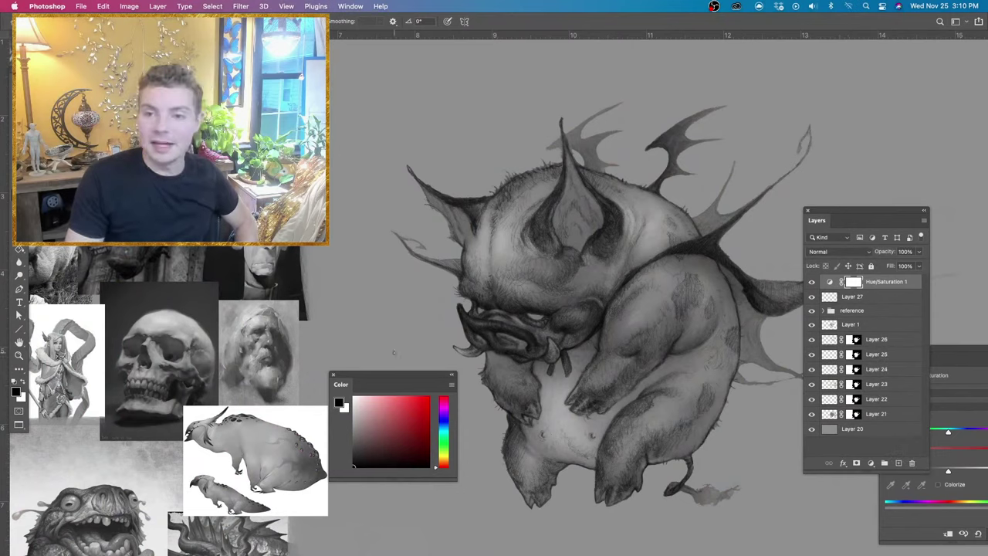
Toggle the Hue/Saturation adjustment layer's visibility repeatedly to compare the painting's grayscale values with its colors.
{"action": "left_click", "coordinate": [811, 282]}
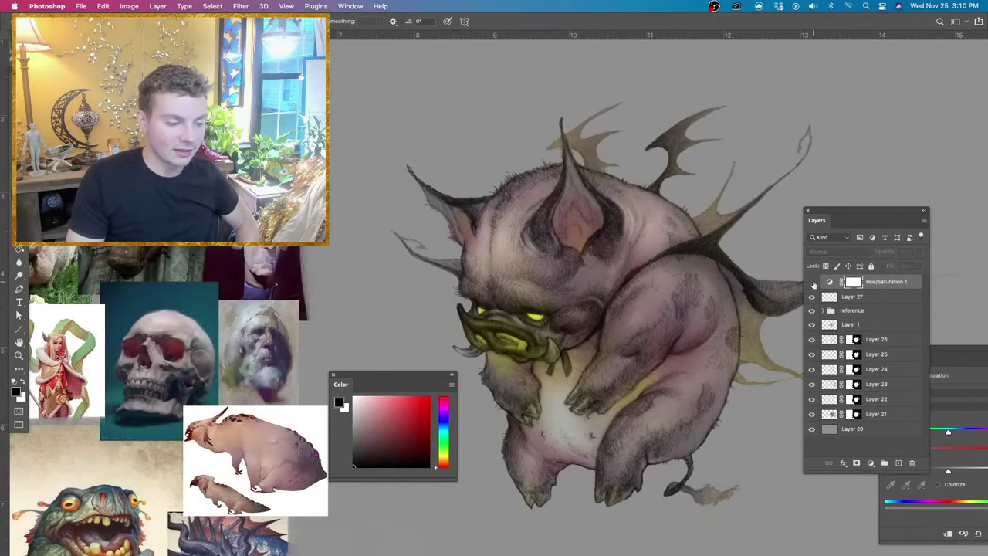
{"action": "left_click", "coordinate": [811, 282]}
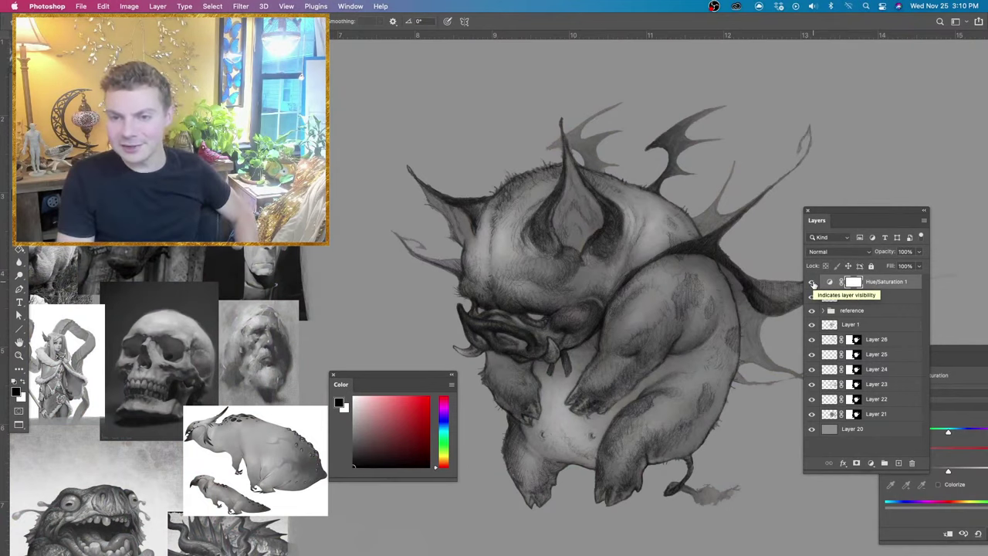
{"action": "left_click", "coordinate": [811, 283]}
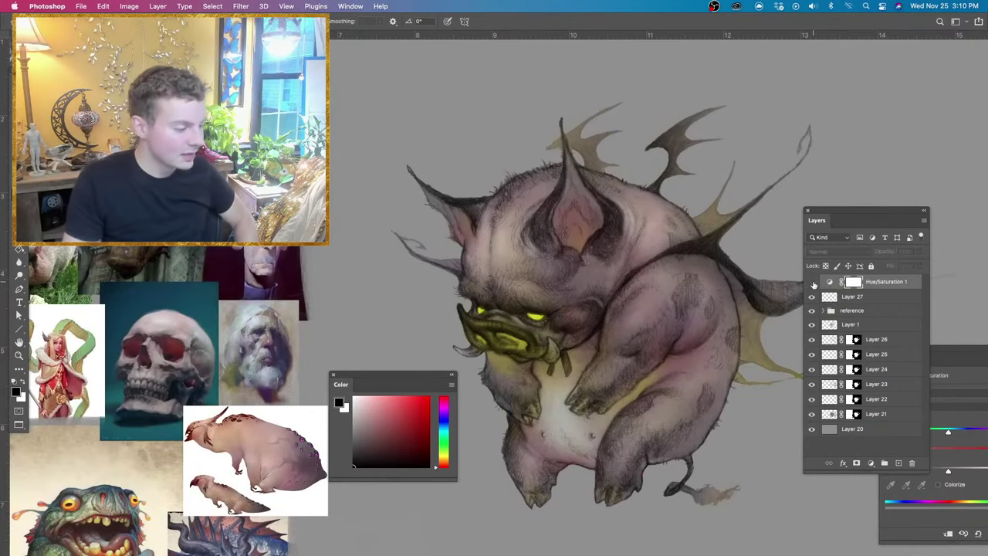
{"action": "left_click", "coordinate": [812, 283]}
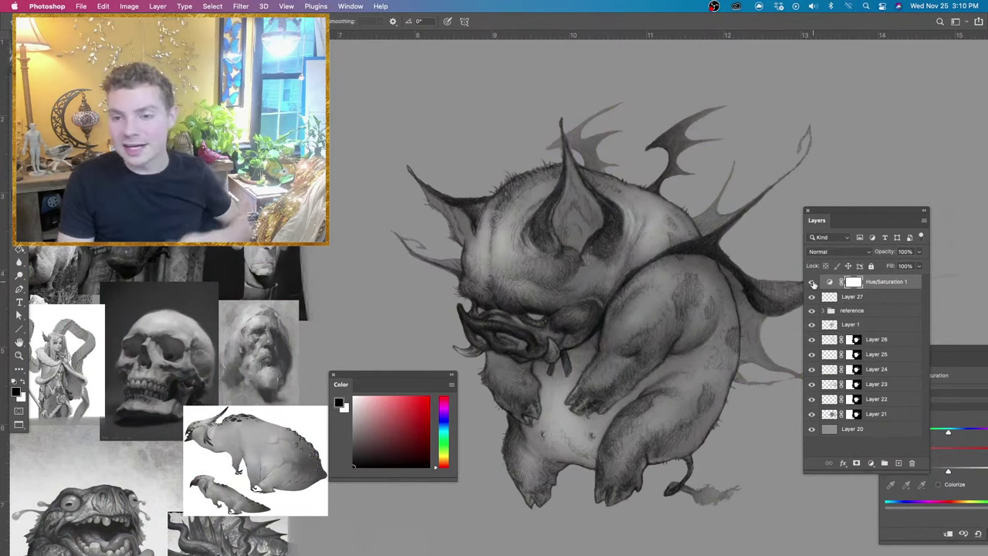
{"action": "left_click", "coordinate": [811, 282]}
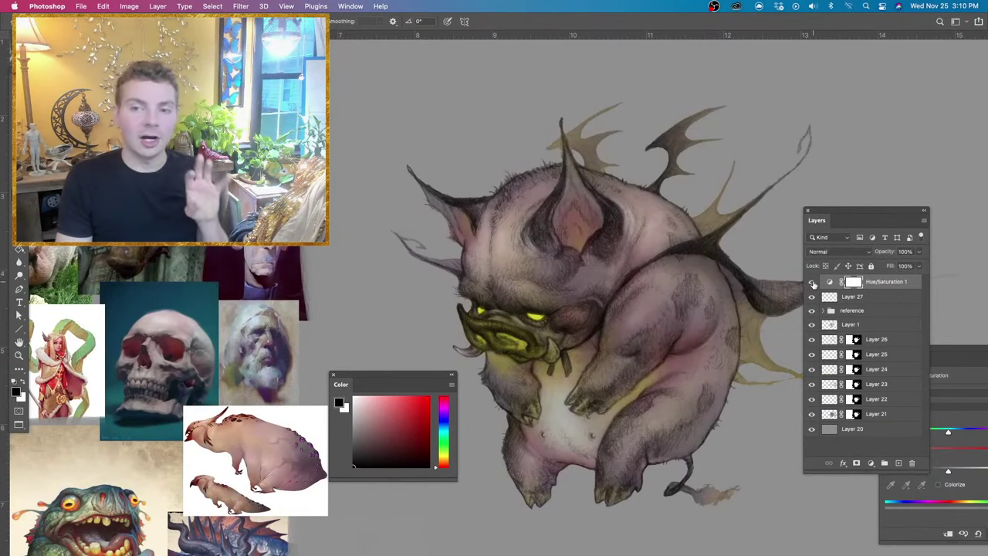
{"action": "left_click", "coordinate": [812, 283]}
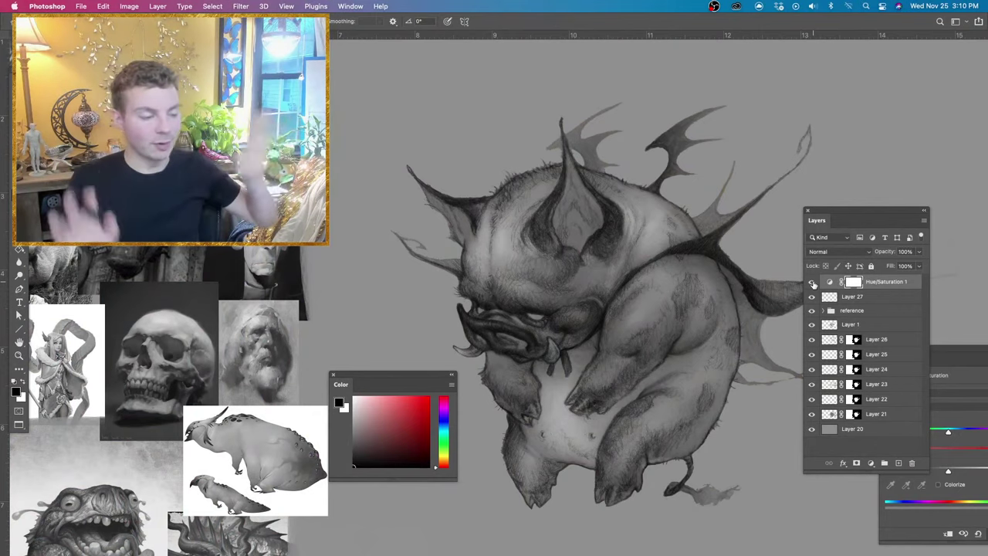
Switch the Hue/Saturation adjustment layer off and on to compare the eyes' brightness in grayscale and in color.
{"action": "left_click", "coordinate": [811, 282]}
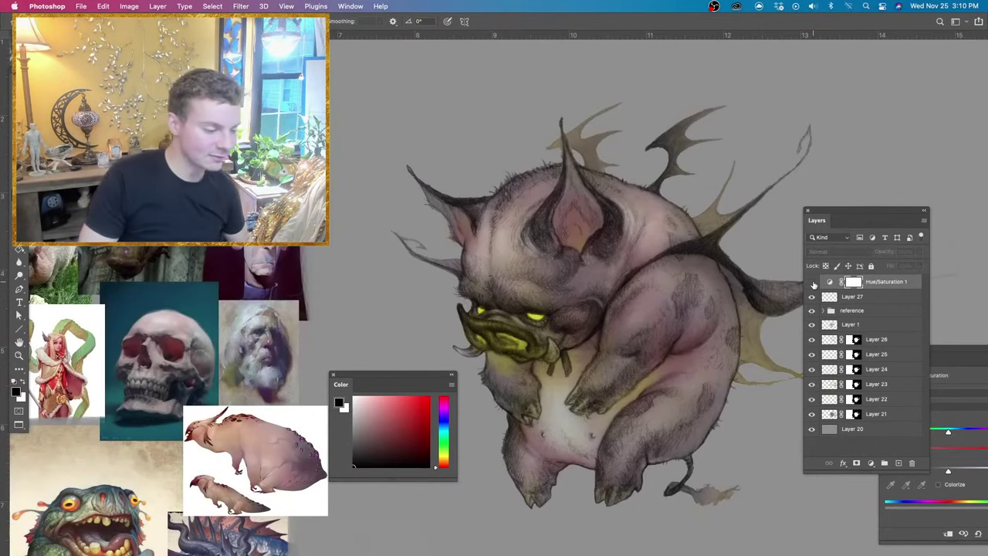
{"action": "left_click", "coordinate": [811, 283]}
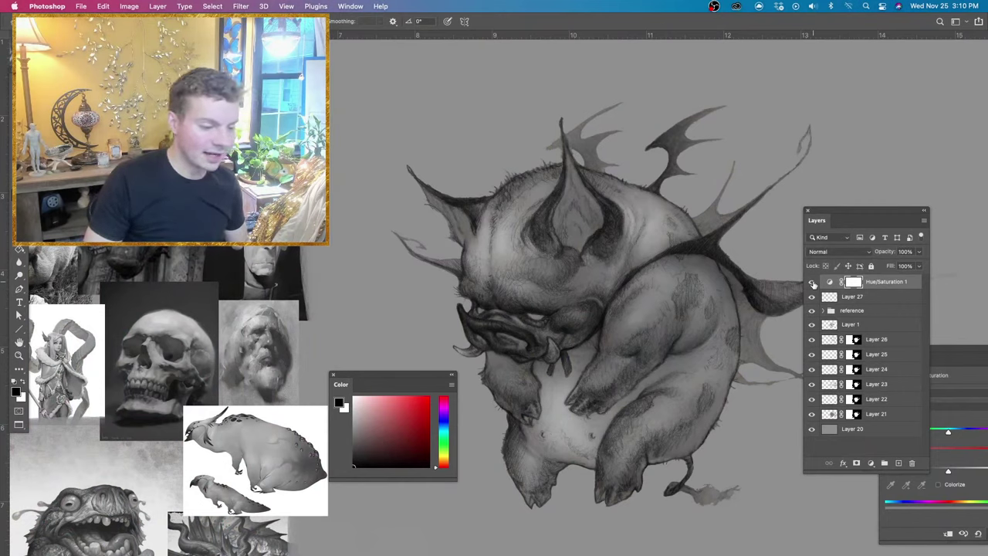
{"action": "left_click", "coordinate": [811, 283]}
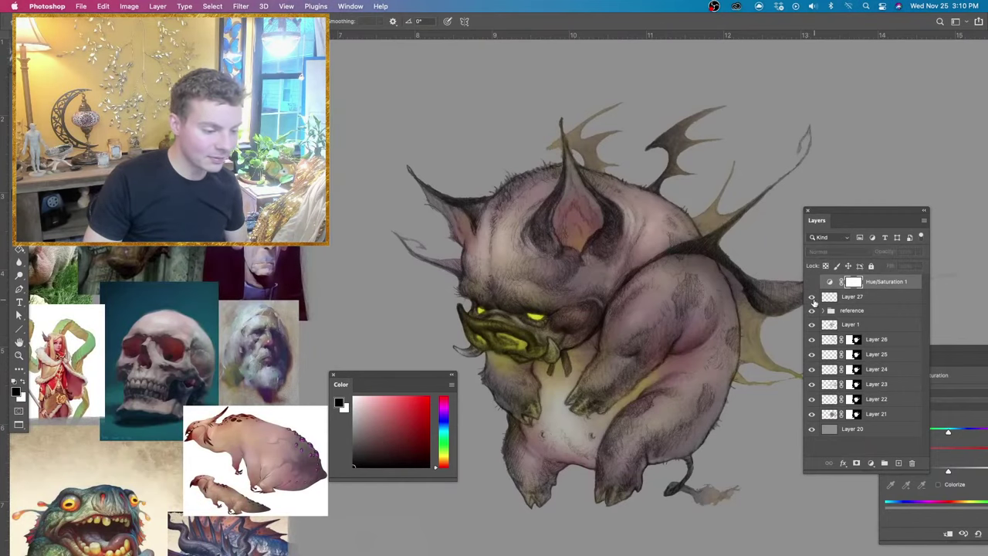
Try painting the eyes a pale, near-white yellow on Layer 26 and check them in the grayscale view.
{"action": "left_click", "coordinate": [829, 340]}
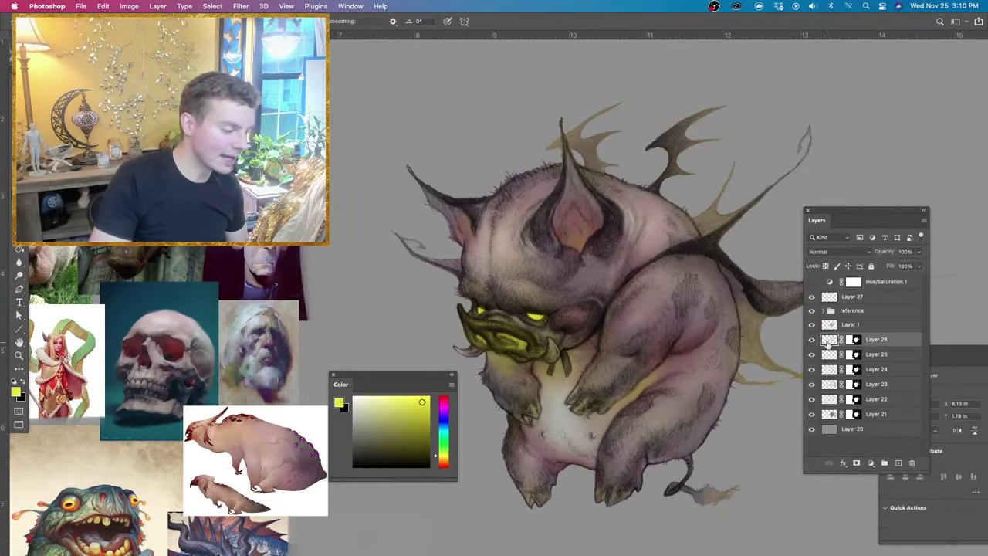
{"action": "left_click", "coordinate": [369, 396]}
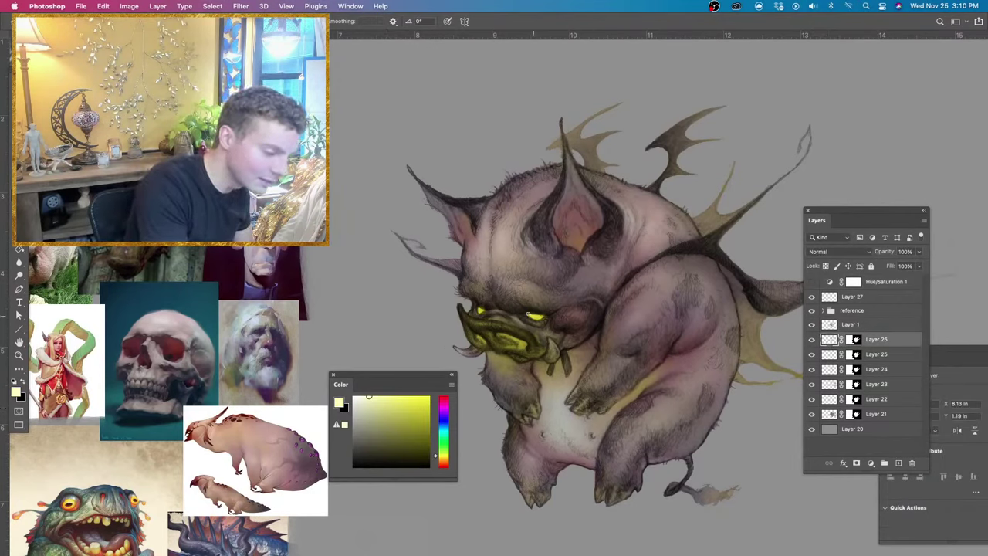
{"action": "left_click_drag", "start_coordinate": [538, 317], "coordinate": [477, 310]}
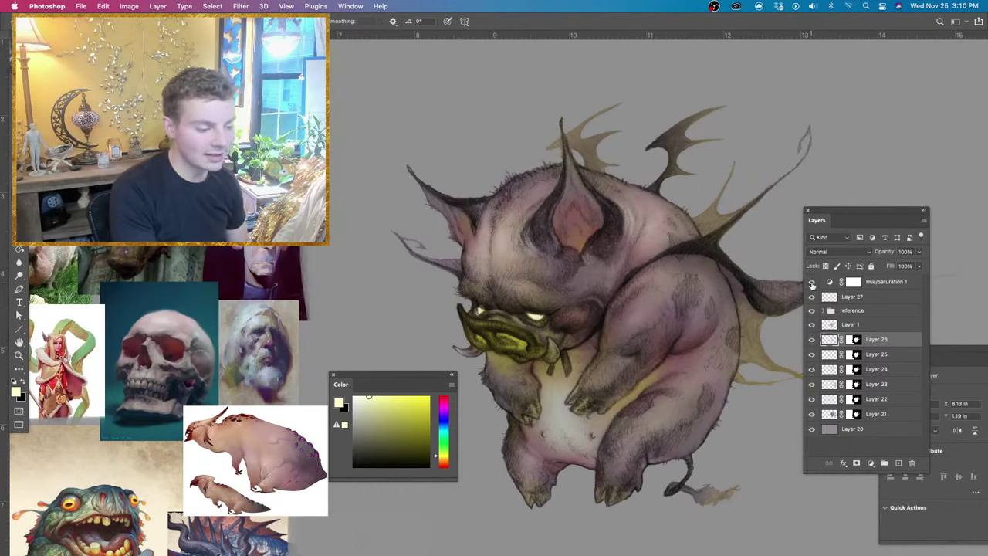
{"action": "left_click", "coordinate": [811, 282]}
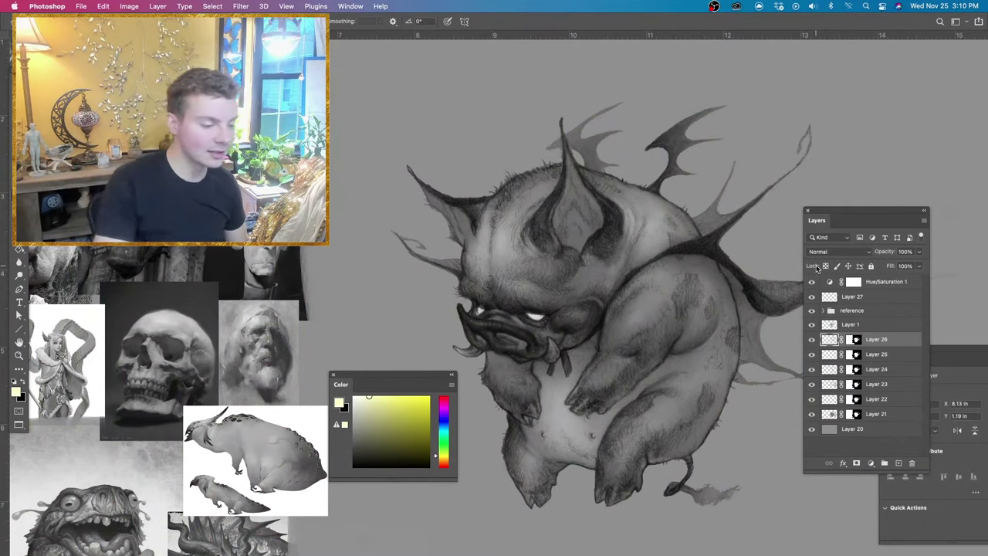
{"action": "left_click", "coordinate": [813, 282]}
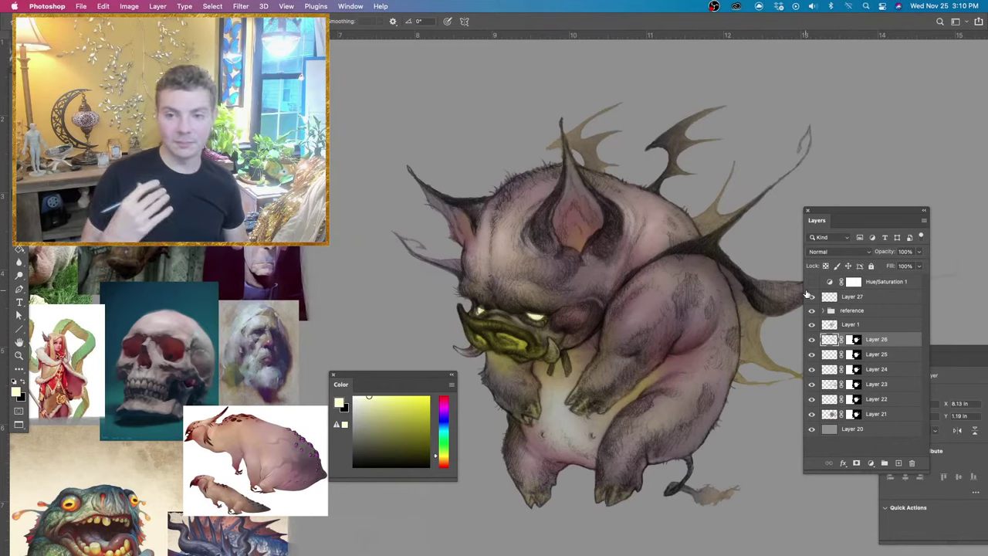
Undo the pale yellow strokes on the eyes.
{"action": "key", "text": "super+z"}
{"action": "key", "text": "super+z"}
{"action": "key", "text": "super+z"}
{"action": "key", "text": "super+z"}
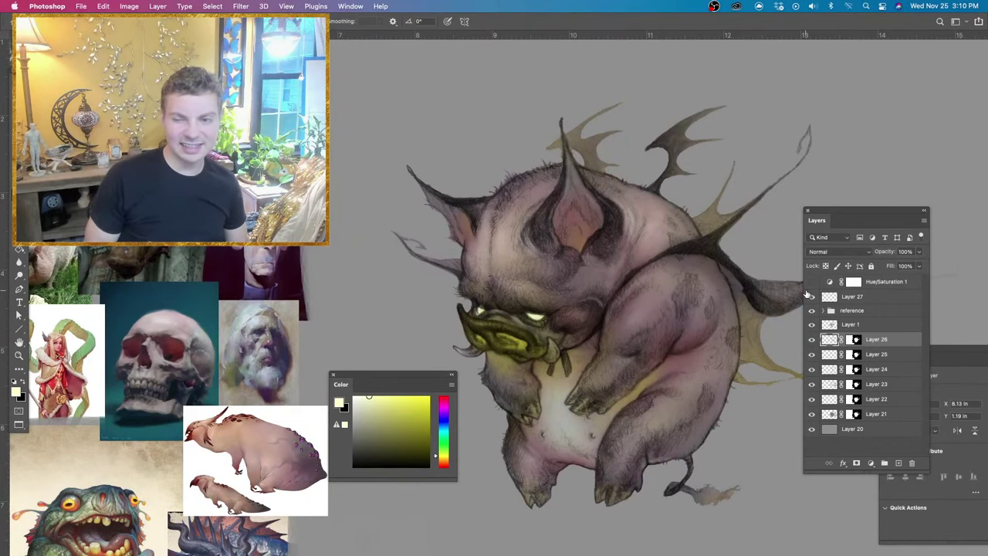
{"action": "key", "text": "super+z"}
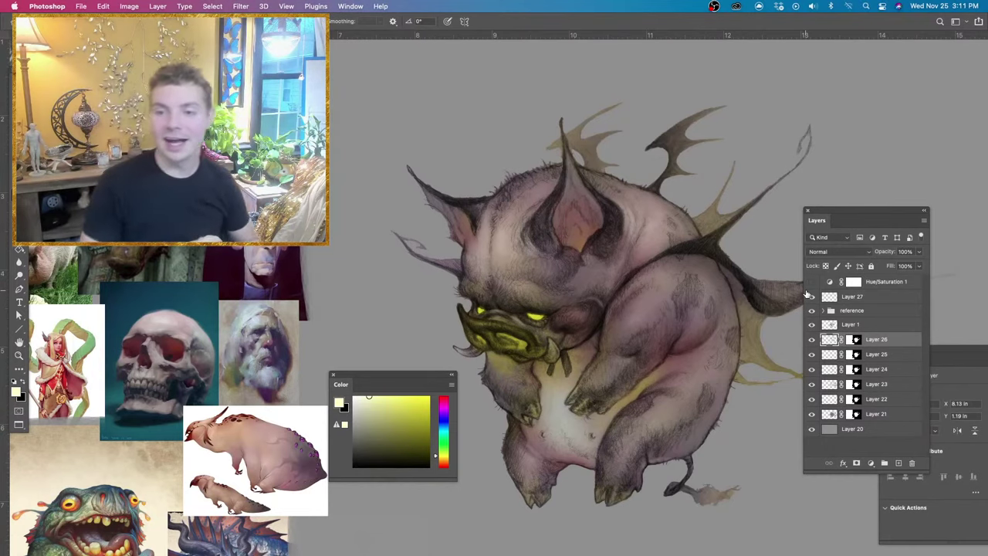
Sample light skin tones around the belly and dab small off-white highlights on the nipples with a small brush.
{"action": "left_click", "coordinate": [643, 381], "text": "alt"}
{"action": "left_click_drag", "start_coordinate": [642, 389], "coordinate": [640, 393], "text": "ctrl+alt"}
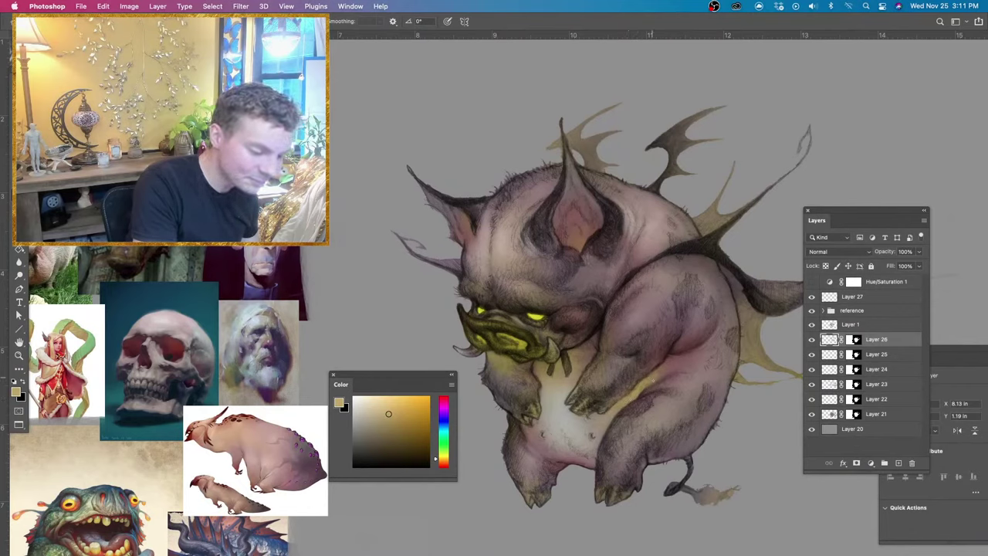
{"action": "key", "text": "super+equal"}
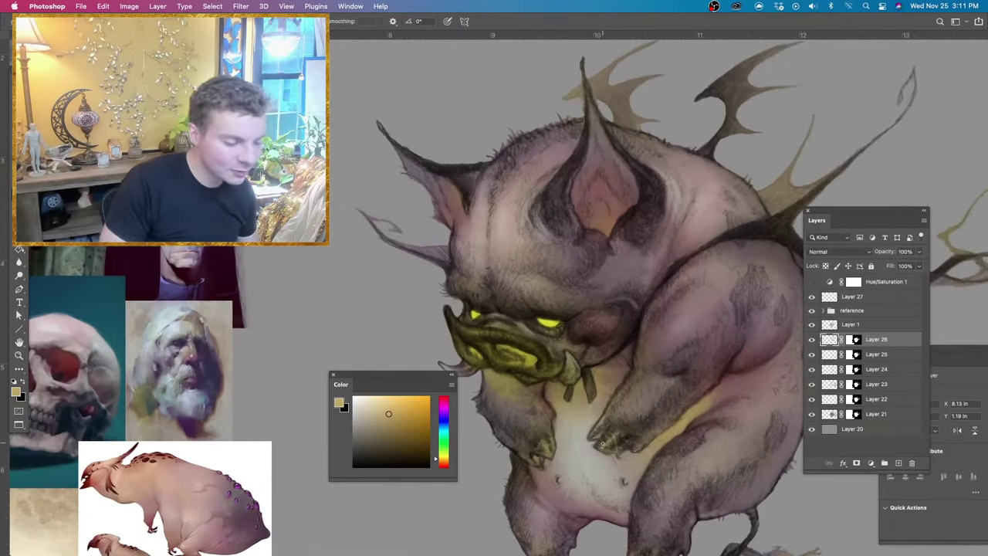
{"action": "key", "text": "super+minus"}
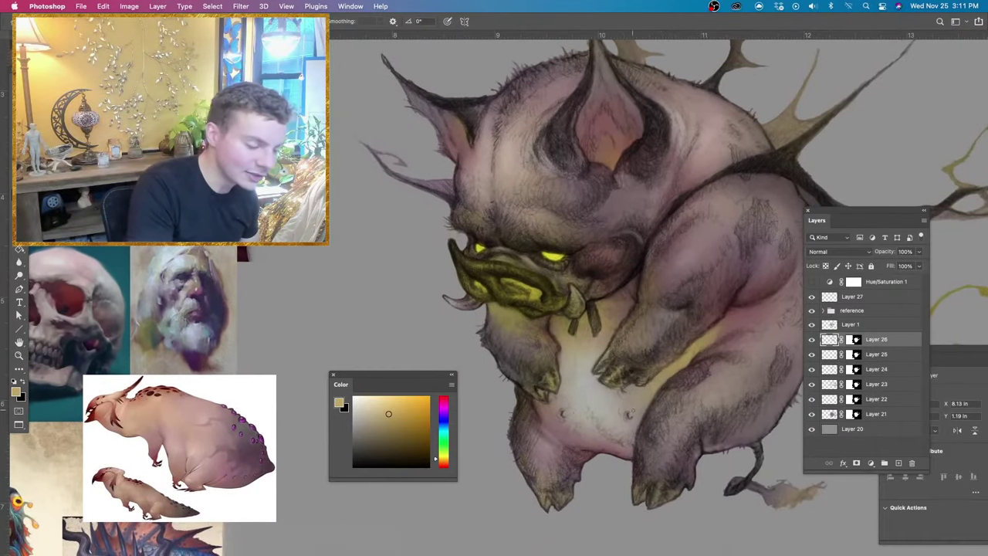
{"action": "left_click", "coordinate": [632, 413], "text": "alt"}
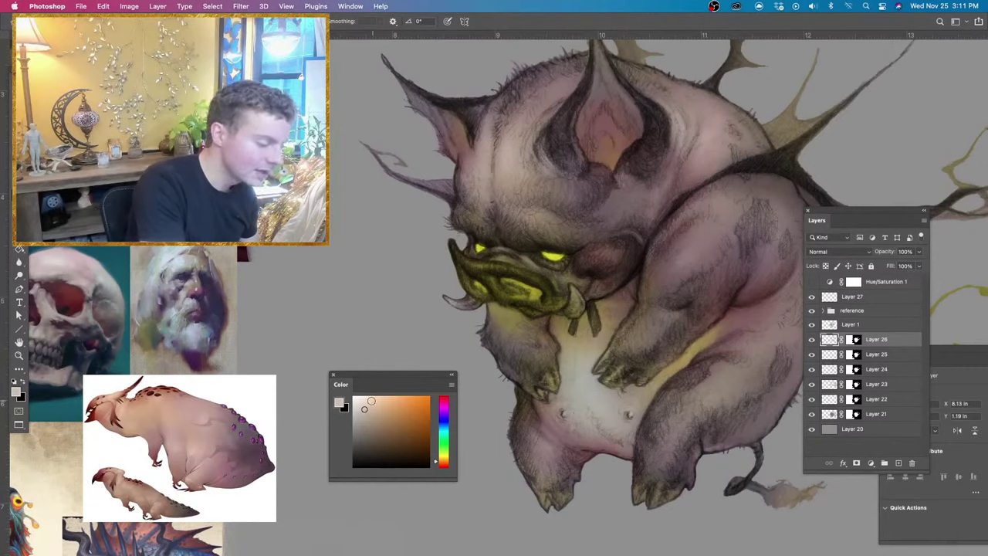
{"action": "left_click", "coordinate": [631, 409], "text": "alt"}
{"action": "left_click_drag", "start_coordinate": [630, 414], "coordinate": [627, 418]}
{"action": "left_click", "coordinate": [629, 413]}
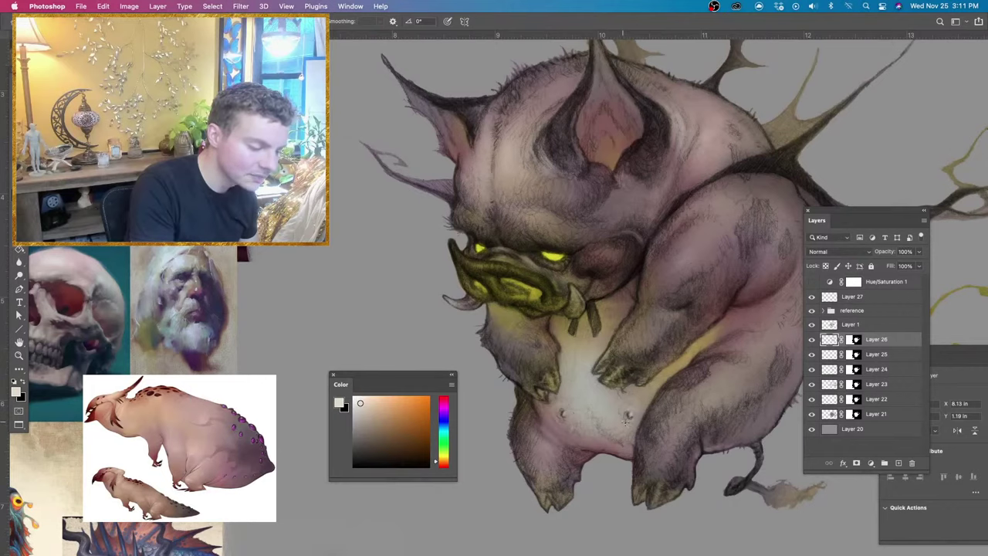
{"action": "key", "text": "super+z"}
{"action": "left_click_drag", "start_coordinate": [629, 427], "coordinate": [623, 427]}
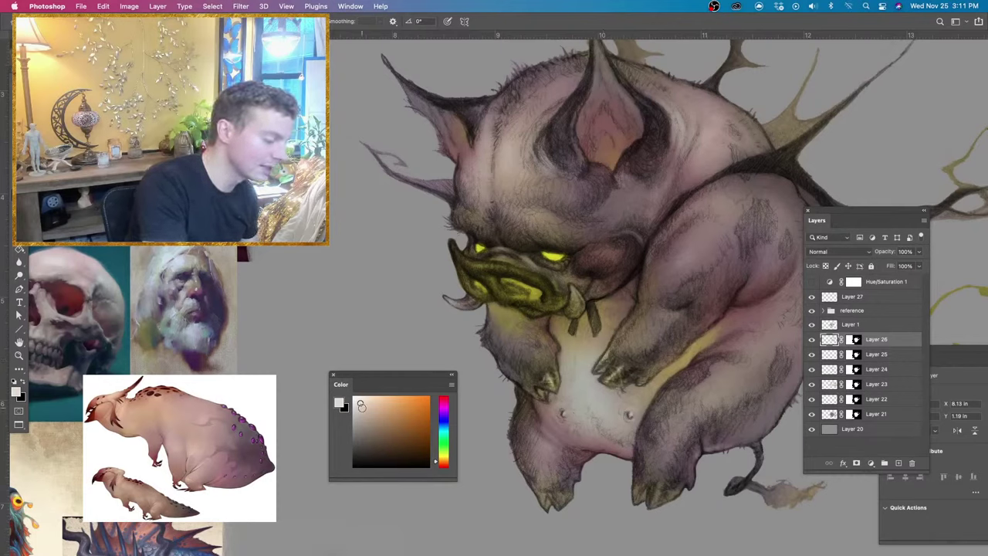
Pick a slightly darker warm gray, add small highlights to the hand claws, and switch to the Eraser.
{"action": "left_click", "coordinate": [364, 410]}
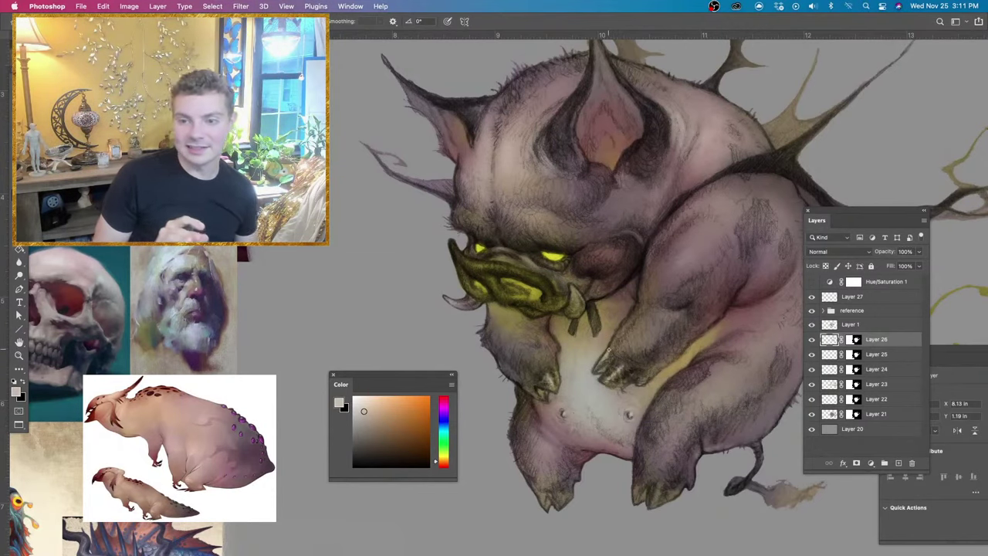
{"action": "key", "text": "super+plus"}
{"action": "key", "text": "super+minus"}
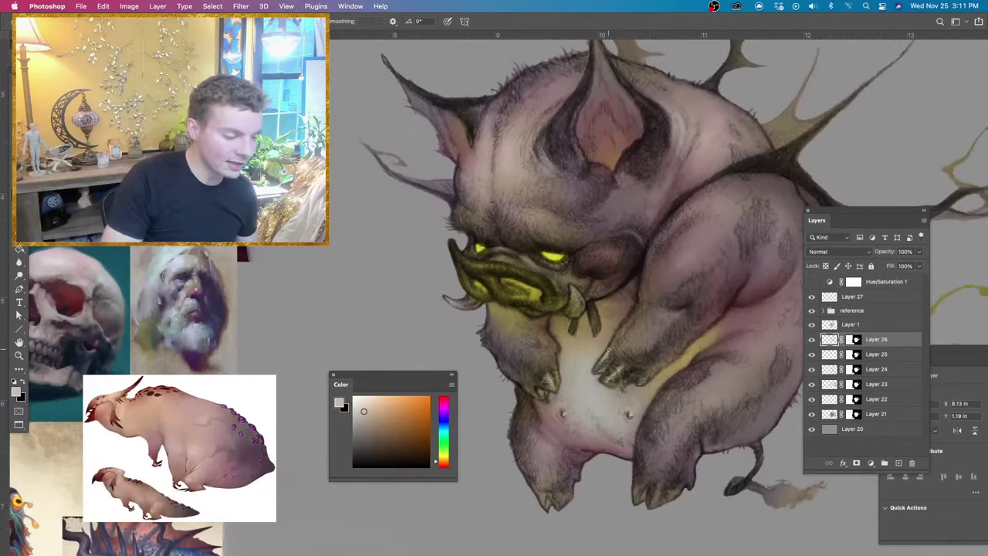
{"action": "key", "text": "e"}
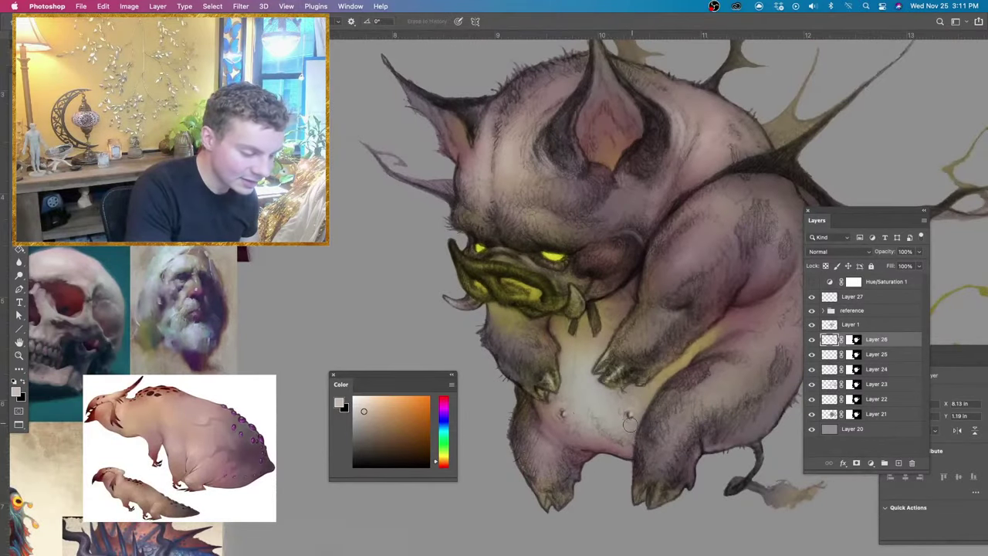
Toggle Layer 26's visibility repeatedly to compare the painting with and without its strokes.
{"action": "left_click", "coordinate": [812, 340]}
{"action": "left_click", "coordinate": [811, 339]}
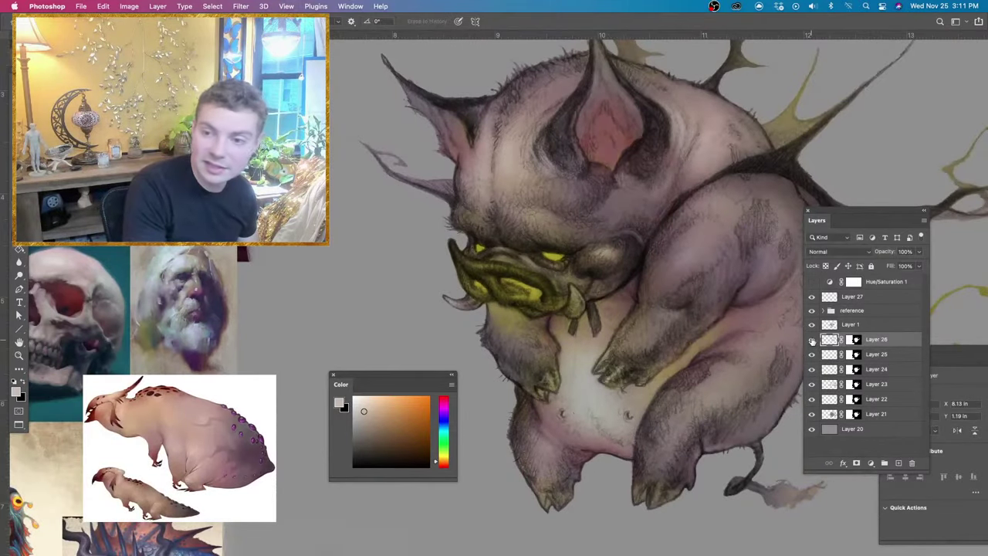
{"action": "left_click", "coordinate": [811, 340]}
{"action": "left_click", "coordinate": [812, 340]}
{"action": "left_click", "coordinate": [814, 340]}
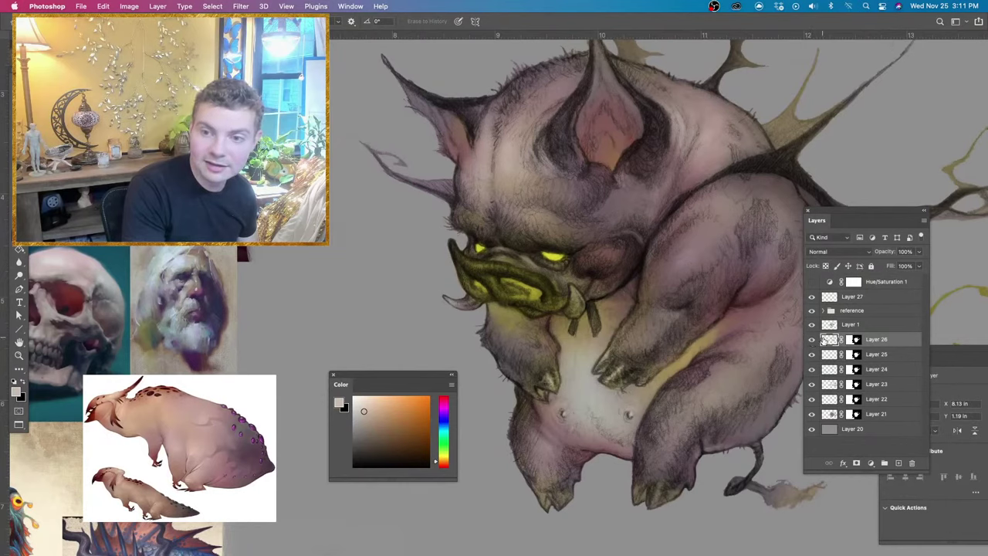
Sample the tusk's color with the Brush, lighten it to pale cream, and paint bright highlights on the tusks.
{"action": "key", "text": "b"}
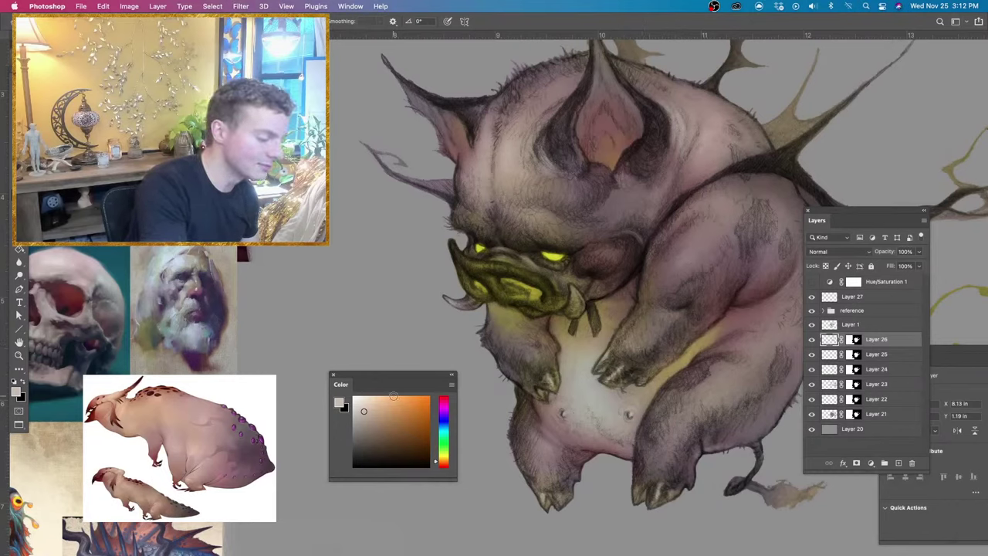
{"action": "left_click", "coordinate": [575, 285], "text": "alt"}
{"action": "left_click", "coordinate": [571, 287], "text": "alt"}
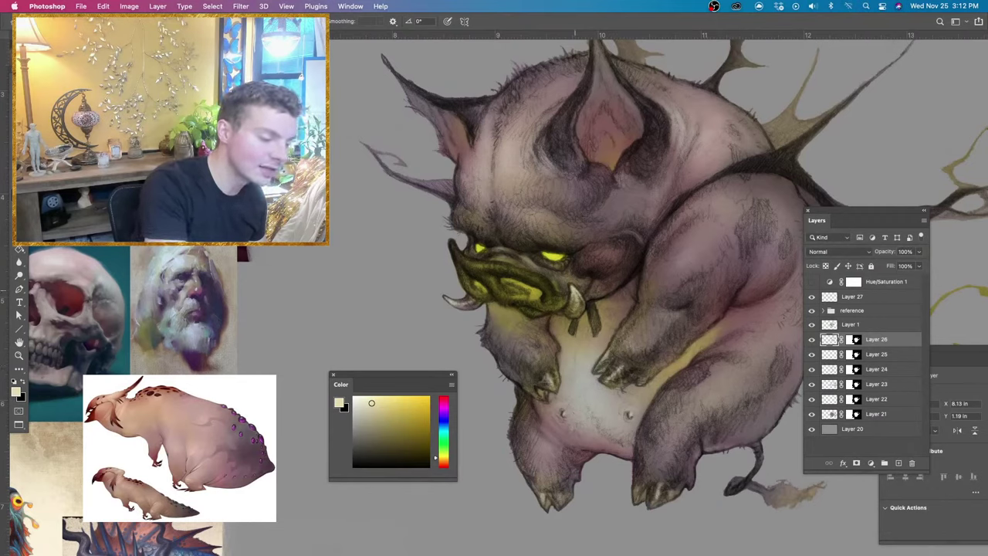
{"action": "left_click", "coordinate": [365, 400]}
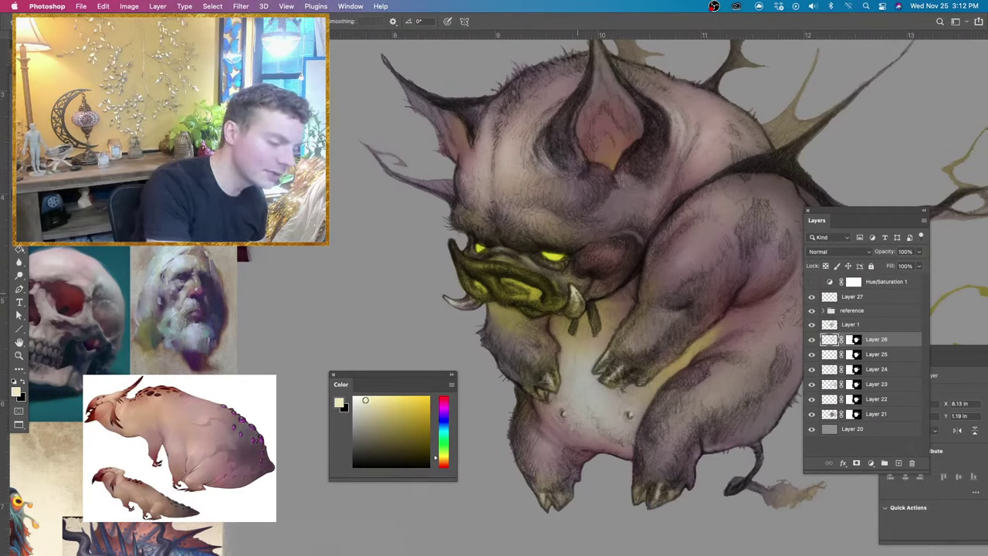
{"action": "left_click_drag", "start_coordinate": [575, 291], "coordinate": [573, 313]}
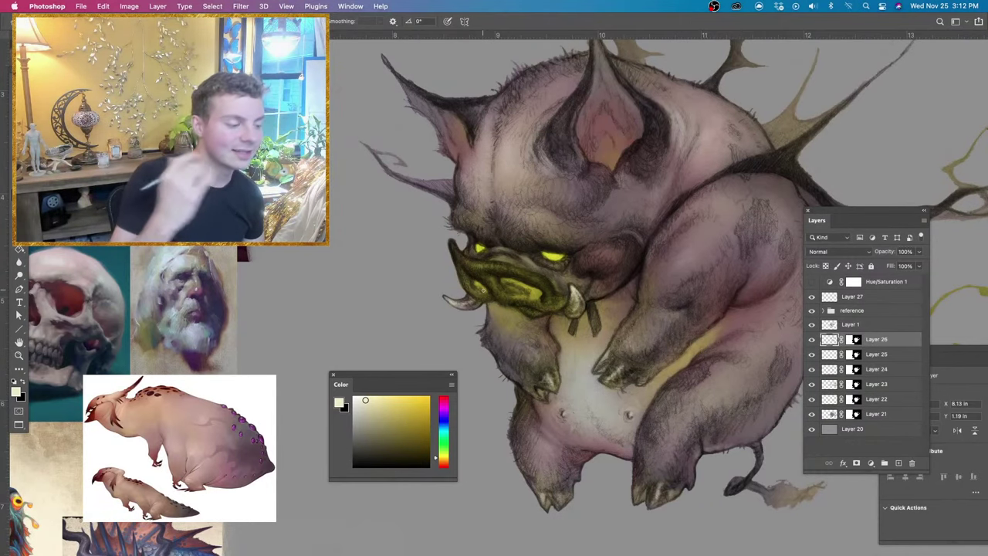
Sample the snout's yellow, shift the color through muted green to blue-gray, and paint cool highlights along the snout's upper ridge.
{"action": "left_click", "coordinate": [538, 284], "text": "alt"}
{"action": "left_click", "coordinate": [416, 405]}
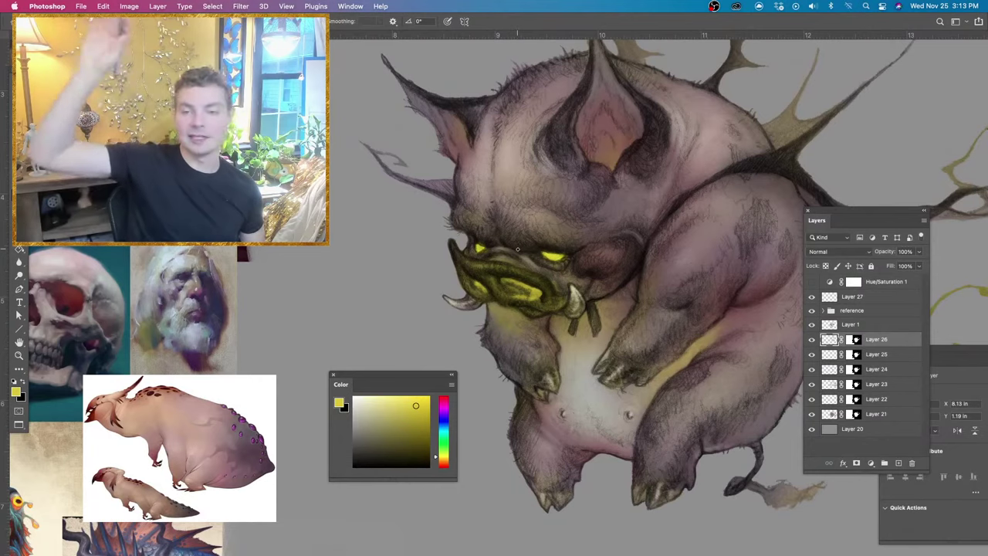
{"action": "left_click", "coordinate": [442, 438]}
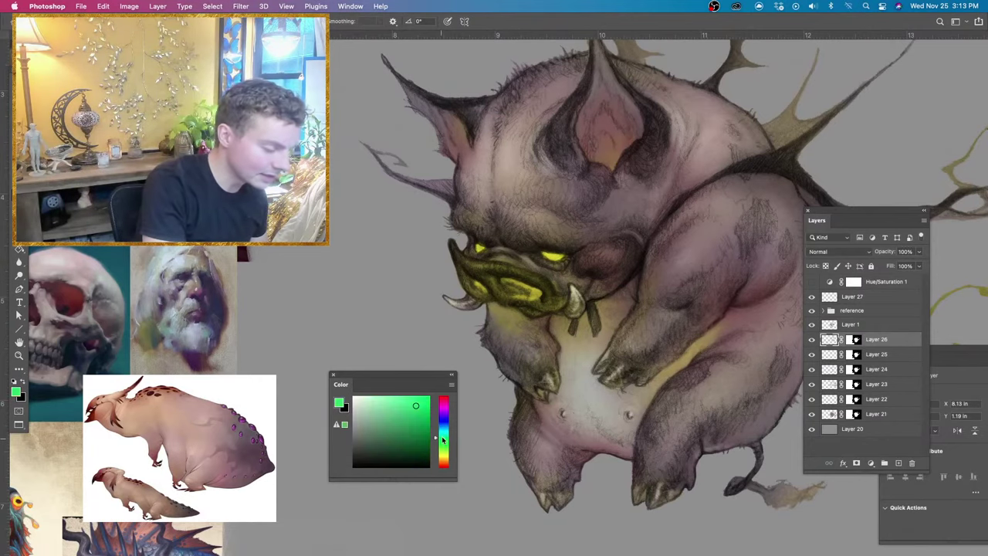
{"action": "left_click", "coordinate": [366, 419]}
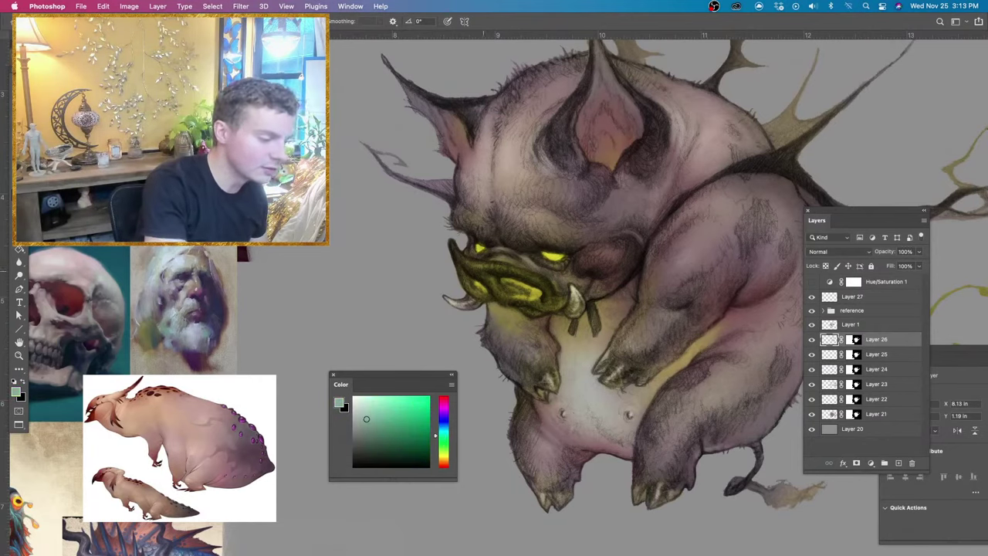
{"action": "left_click", "coordinate": [361, 424]}
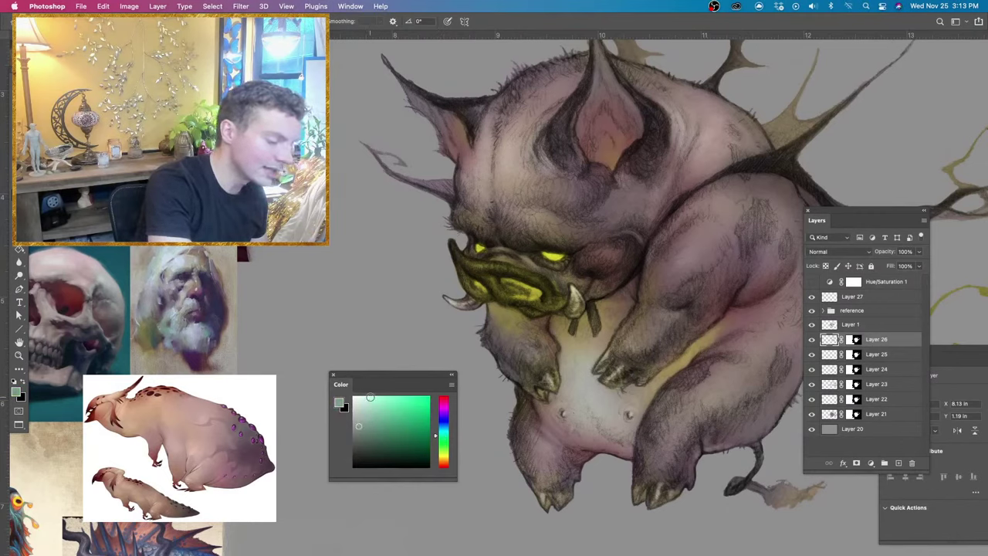
{"action": "left_click_drag", "start_coordinate": [442, 438], "coordinate": [444, 425]}
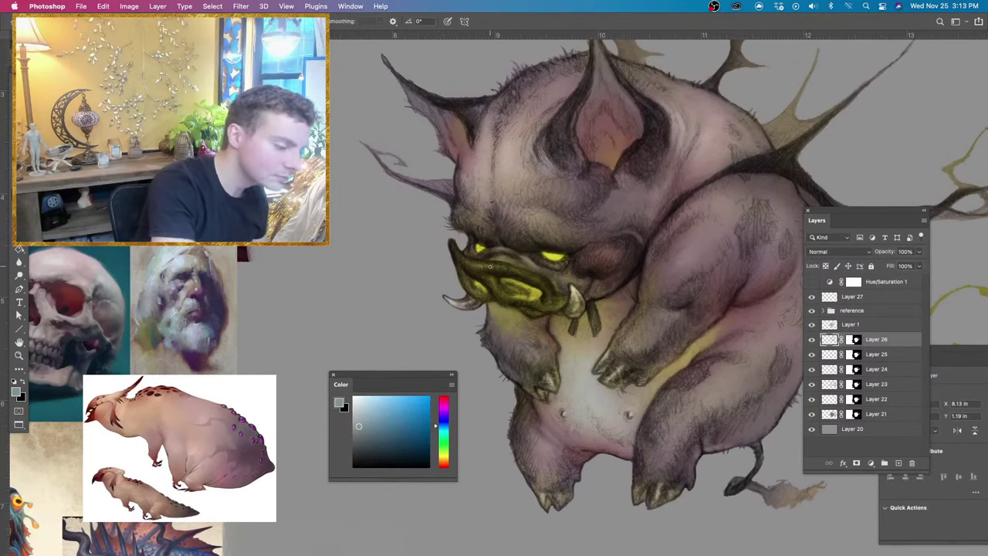
{"action": "left_click_drag", "start_coordinate": [488, 267], "coordinate": [493, 267], "text": "ctrl+alt"}
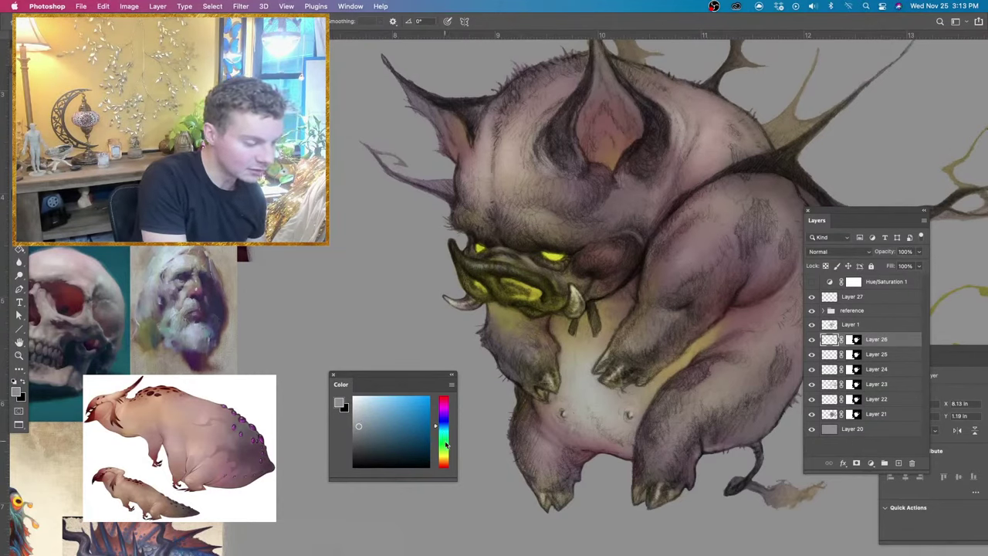
Shift the hue to violet, pick a light desaturated gray, and paint brighter glossy highlights on the snout's upper ridge.
{"action": "left_click_drag", "start_coordinate": [436, 427], "coordinate": [436, 414]}
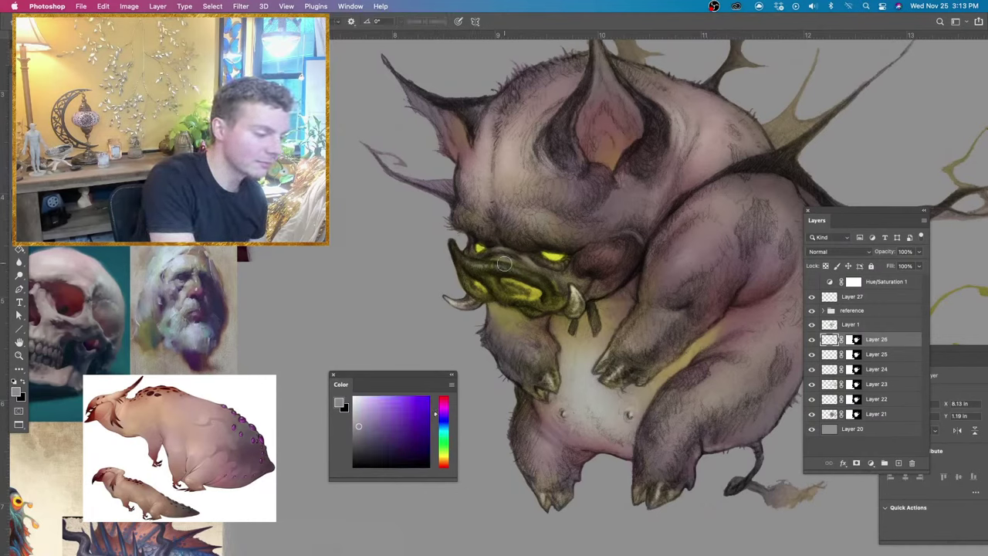
{"action": "key", "text": "b"}
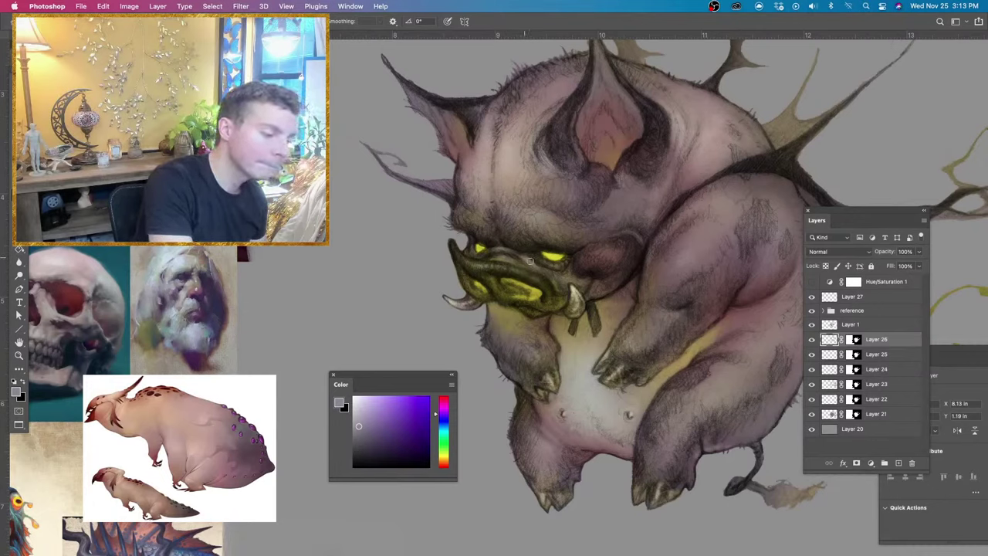
{"action": "left_click", "coordinate": [358, 406]}
{"action": "left_click_drag", "start_coordinate": [504, 271], "coordinate": [491, 265]}
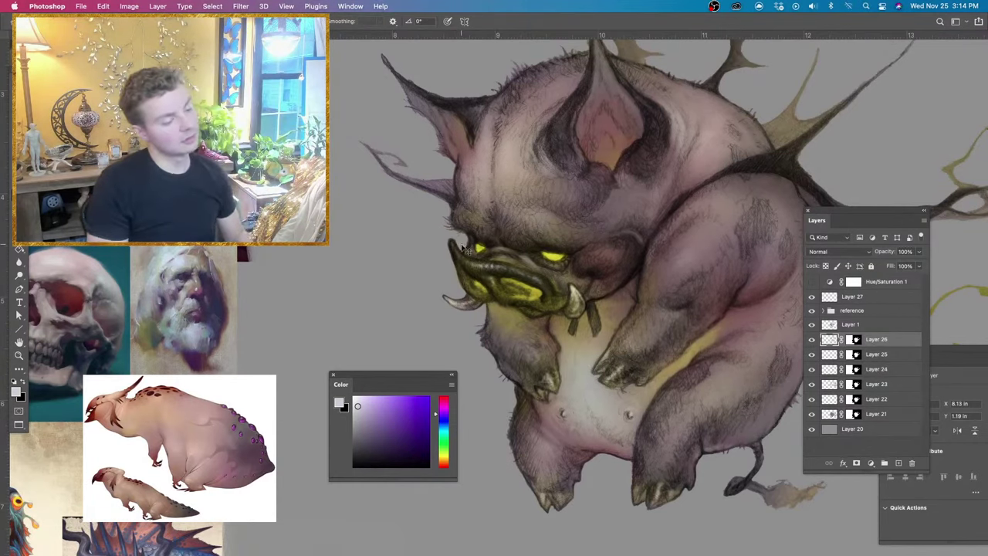
{"action": "key", "text": "super+minus"}
{"action": "key", "text": "super+minus"}
{"action": "key", "text": "super+plus"}
{"action": "key", "text": "super+plus"}
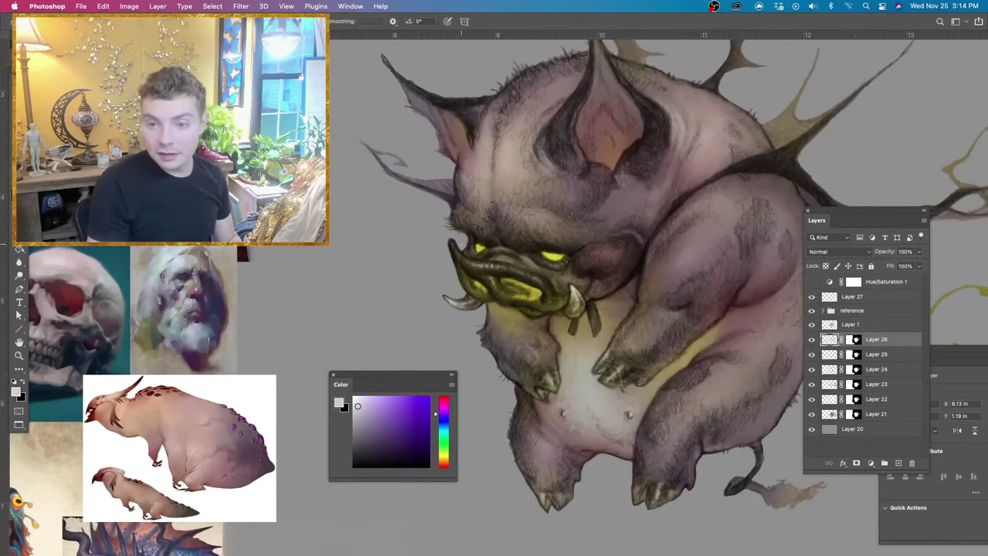
Lighten the brush color to near-white and dab brighter glints onto the snout.
{"action": "key", "text": "e"}
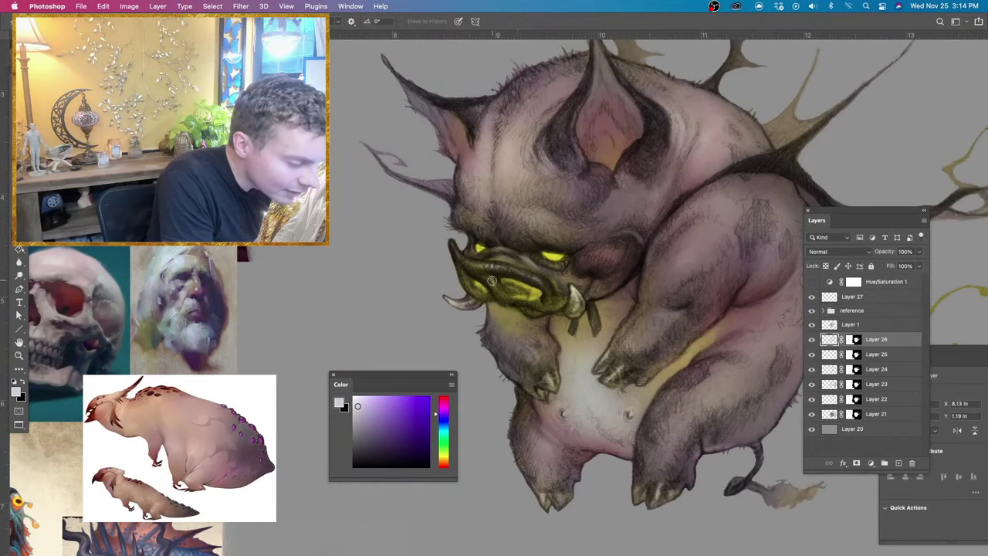
{"action": "key", "text": "b"}
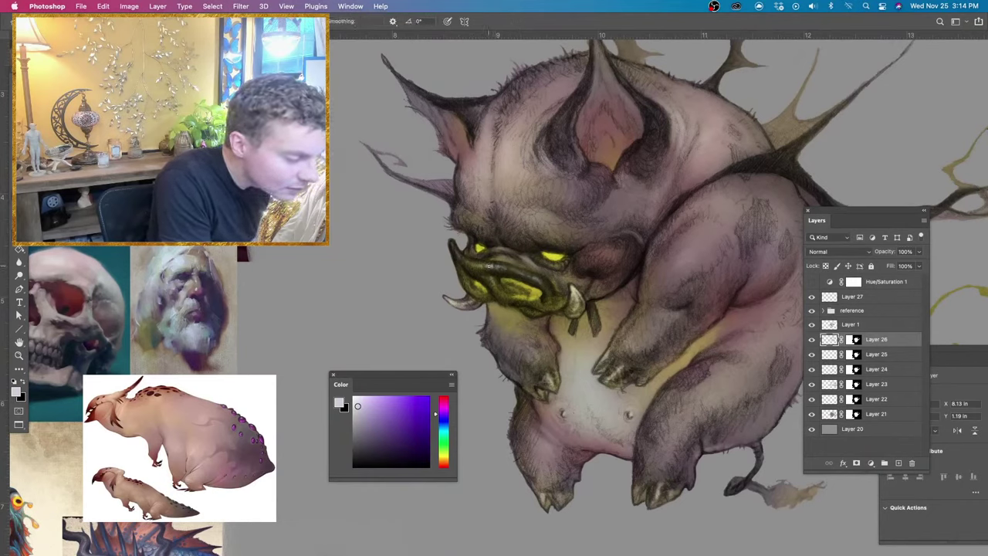
{"action": "left_click", "coordinate": [356, 402]}
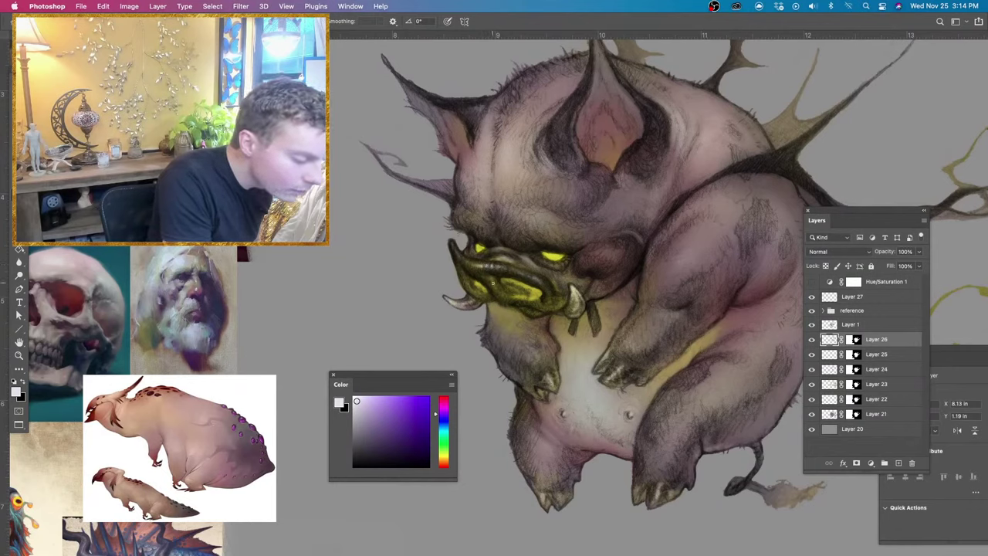
Sample the eye's yellow and softly paint a yellow glow under the chin, on the near-side tusk, and around the eye.
{"action": "left_click", "coordinate": [559, 255], "text": "alt"}
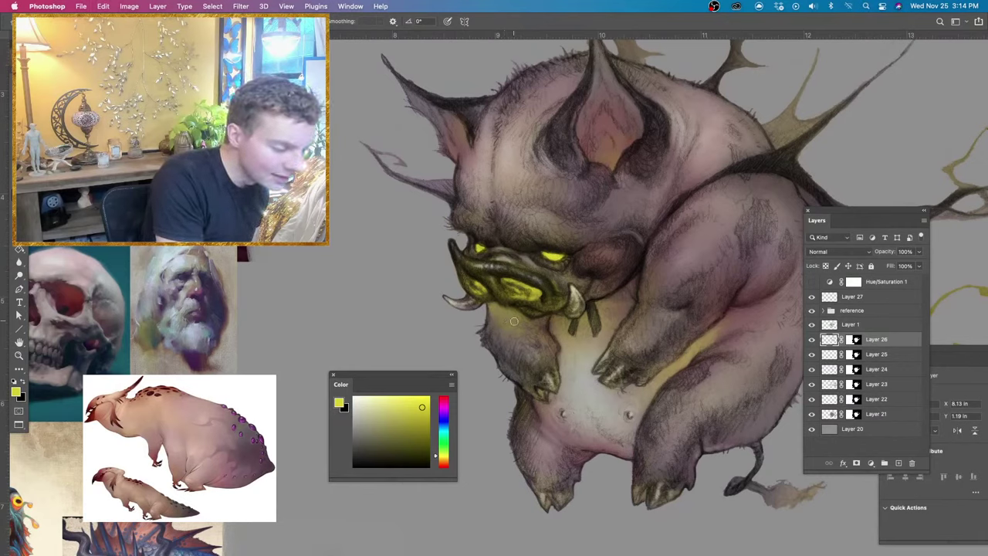
{"action": "mouse_move", "coordinate": [515, 321]}
{"action": "left_mouse_down"}
{"action": "mouse_move", "coordinate": [523, 321]}
{"action": "mouse_move", "coordinate": [502, 334]}
{"action": "left_mouse_up"}
{"action": "key", "text": "super+z"}
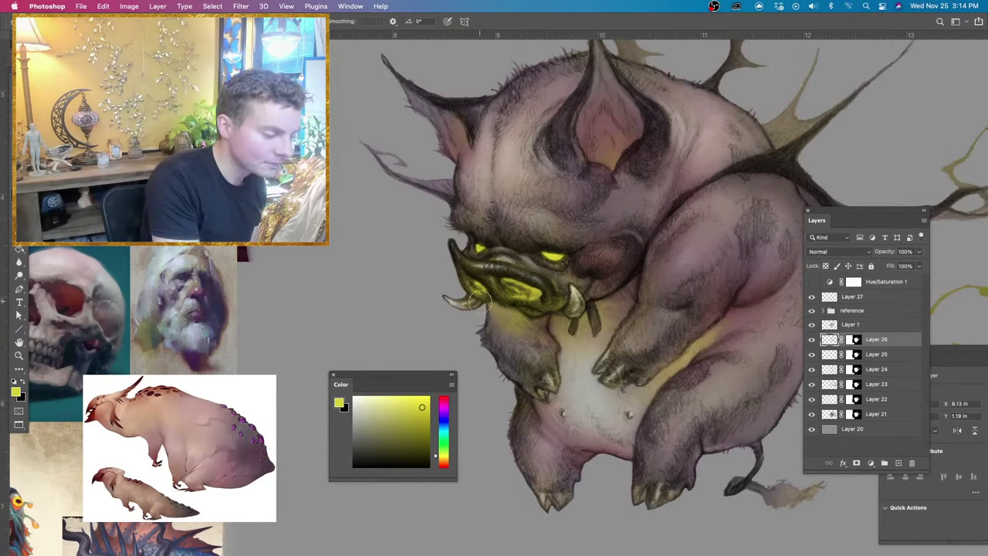
{"action": "left_click_drag", "start_coordinate": [463, 307], "coordinate": [476, 300]}
{"action": "key", "text": "super+z"}
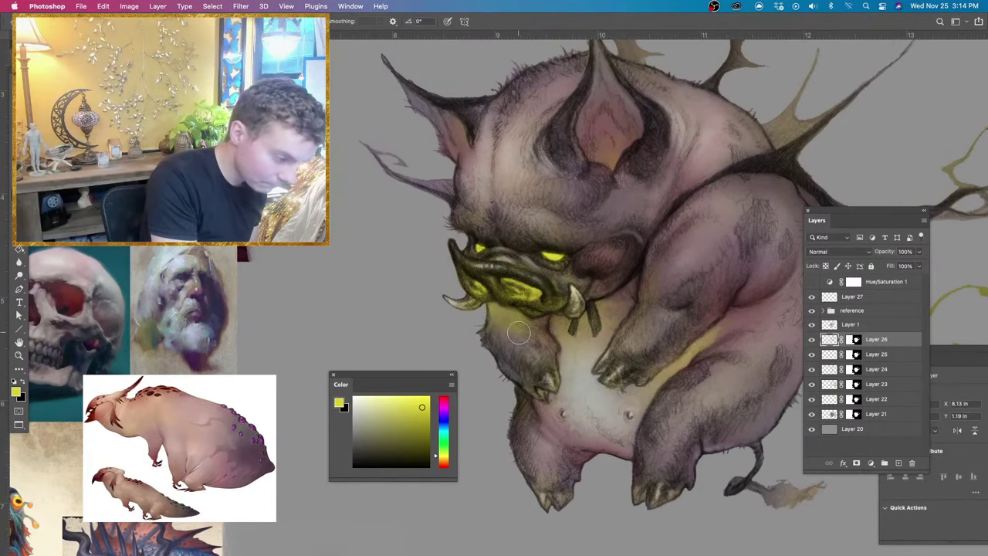
{"action": "left_click_drag", "start_coordinate": [511, 333], "coordinate": [523, 340]}
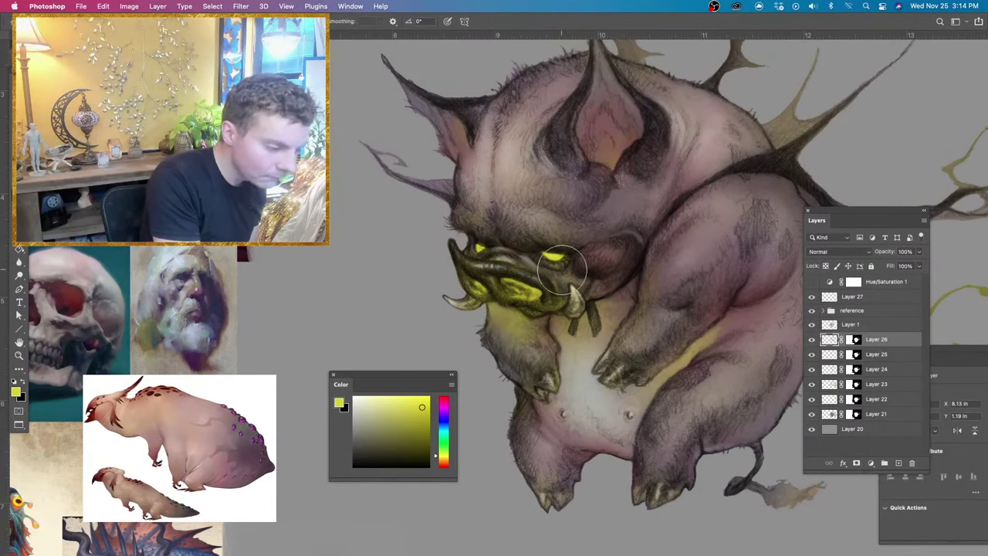
{"action": "left_click_drag", "start_coordinate": [562, 270], "coordinate": [547, 267]}
{"action": "left_click_drag", "start_coordinate": [562, 262], "coordinate": [563, 286]}
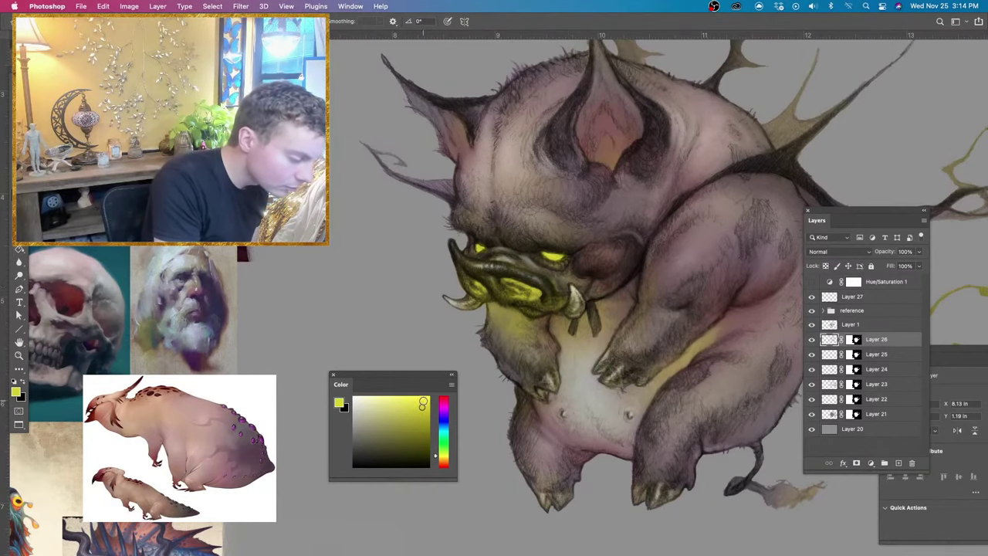
Shift the brush color to saturated orange and paint warm accents around the snout's nostrils.
{"action": "left_click", "coordinate": [441, 454]}
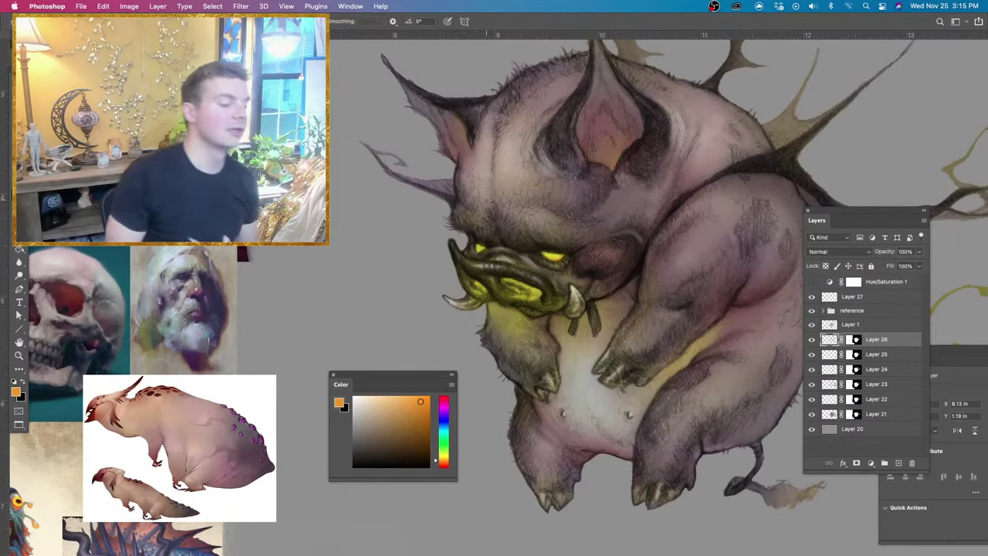
{"action": "left_click_drag", "start_coordinate": [511, 289], "coordinate": [505, 281]}
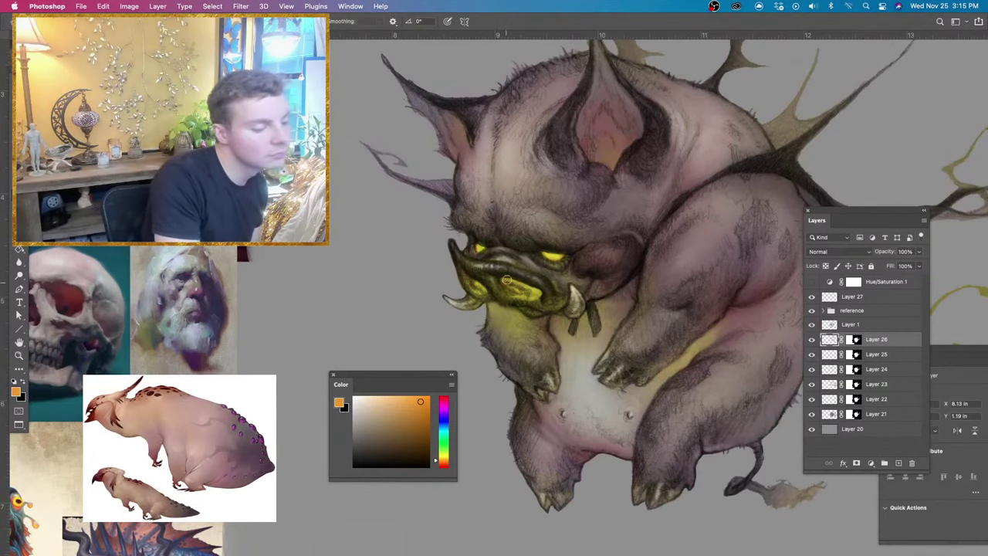
{"action": "key", "text": "super+minus"}
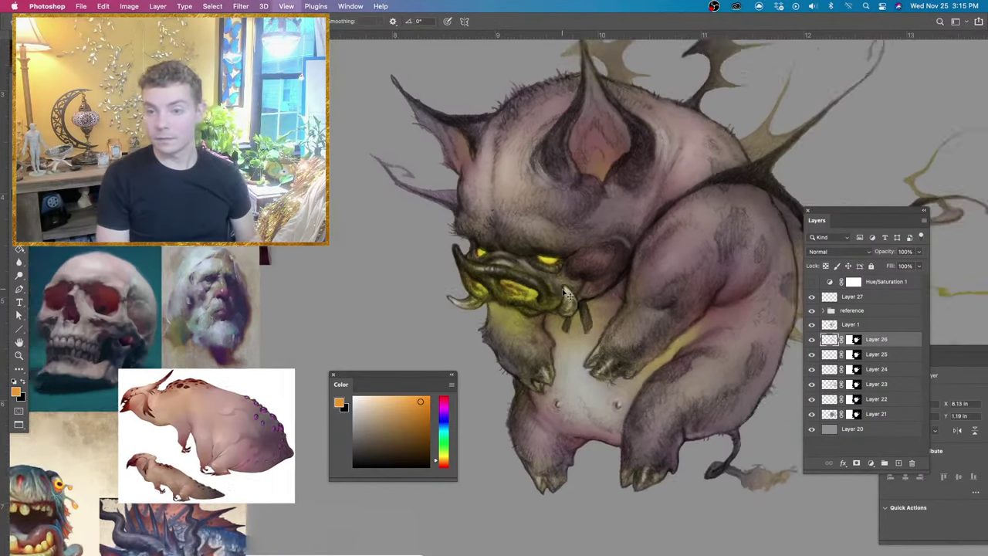
{"action": "key", "text": "super+equal"}
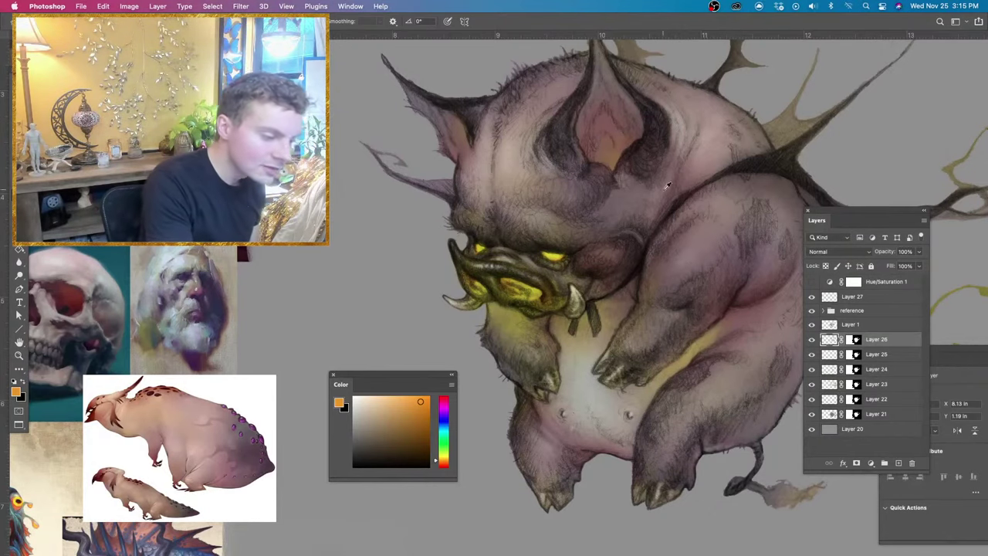
Sample the shoulder's dusty pink and paint light highlights on the fleshy bump of the cheek.
{"action": "left_click", "coordinate": [709, 144], "text": "alt"}
{"action": "left_click_drag", "start_coordinate": [613, 252], "coordinate": [609, 255]}
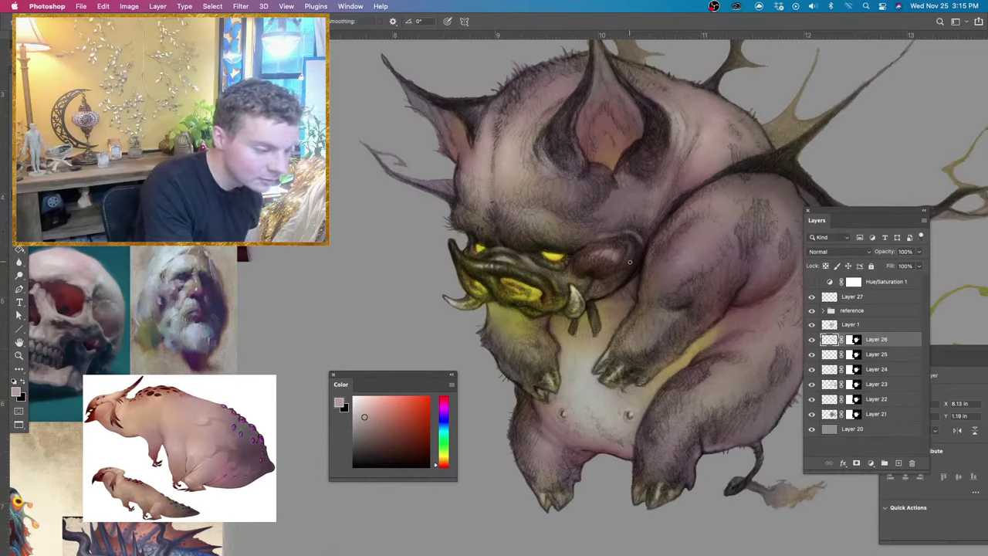
{"action": "mouse_move", "coordinate": [619, 272]}
{"action": "left_mouse_down"}
{"action": "mouse_move", "coordinate": [615, 282]}
{"action": "mouse_move", "coordinate": [623, 268]}
{"action": "left_mouse_up"}
{"action": "key", "text": "super+z"}
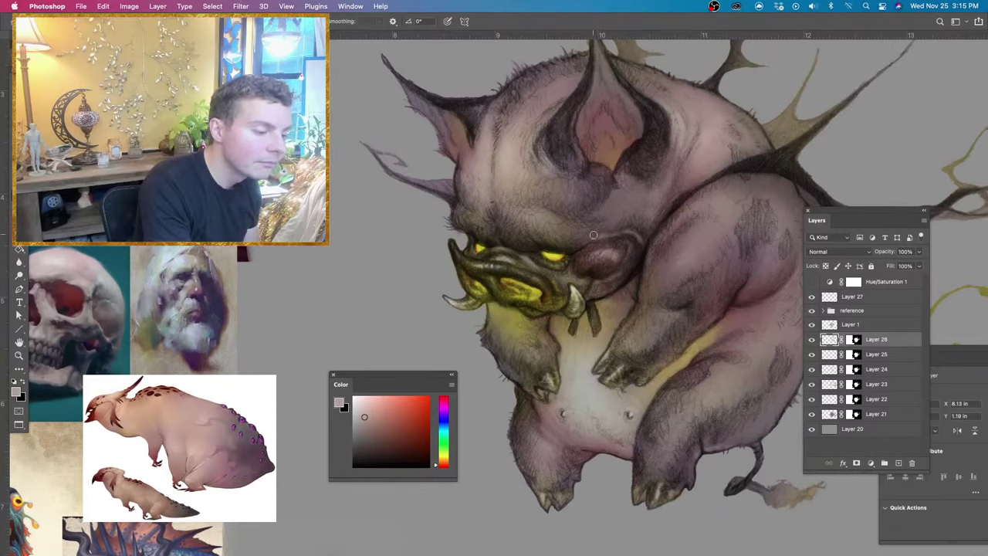
Paint dusty pink highlight strokes along the brow above the eyes.
{"action": "left_click_drag", "start_coordinate": [555, 233], "coordinate": [551, 238]}
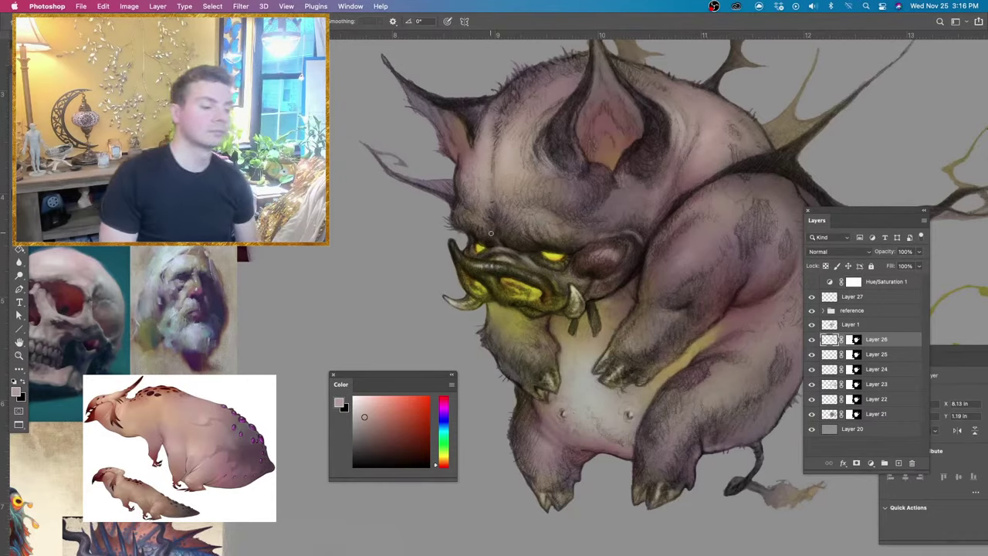
{"action": "scroll", "coordinate": [488, 239], "scroll_direction": "down", "scroll_amount": 4}
{"action": "scroll", "coordinate": [494, 239], "scroll_direction": "up", "scroll_amount": 3}
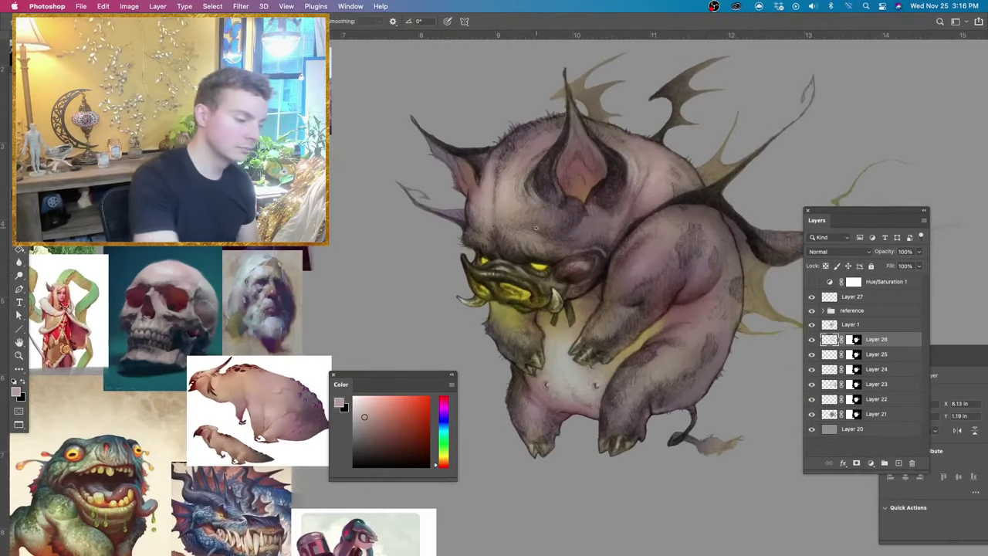
{"action": "left_click_drag", "start_coordinate": [531, 239], "coordinate": [528, 241]}
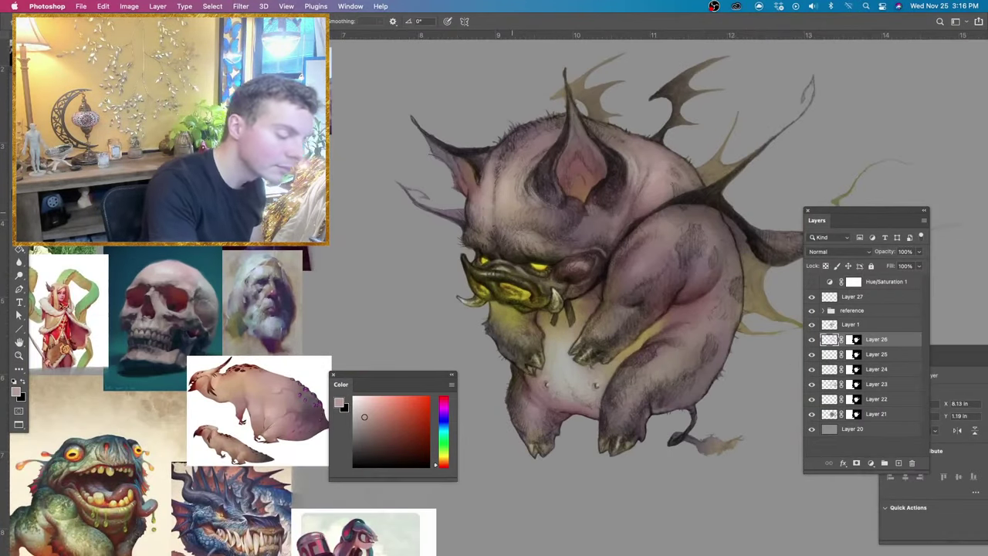
Toggle the visibility of Layer 26 and the Layer 1 line art to compare the painting with and without them.
{"action": "left_click", "coordinate": [812, 338]}
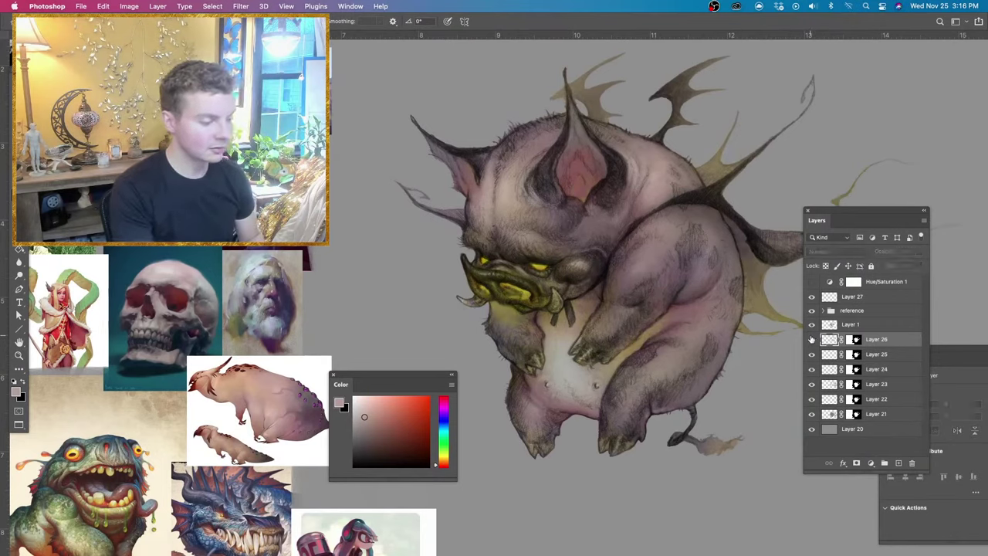
{"action": "left_click", "coordinate": [811, 339]}
{"action": "left_click", "coordinate": [811, 338]}
{"action": "left_click", "coordinate": [811, 339]}
{"action": "left_click", "coordinate": [811, 339]}
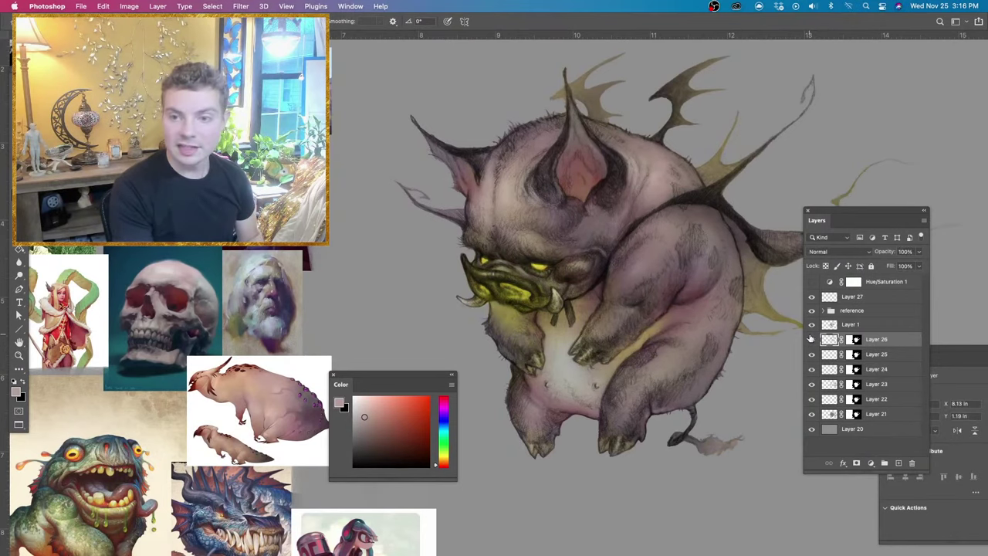
{"action": "left_click", "coordinate": [811, 339]}
{"action": "left_click", "coordinate": [812, 339]}
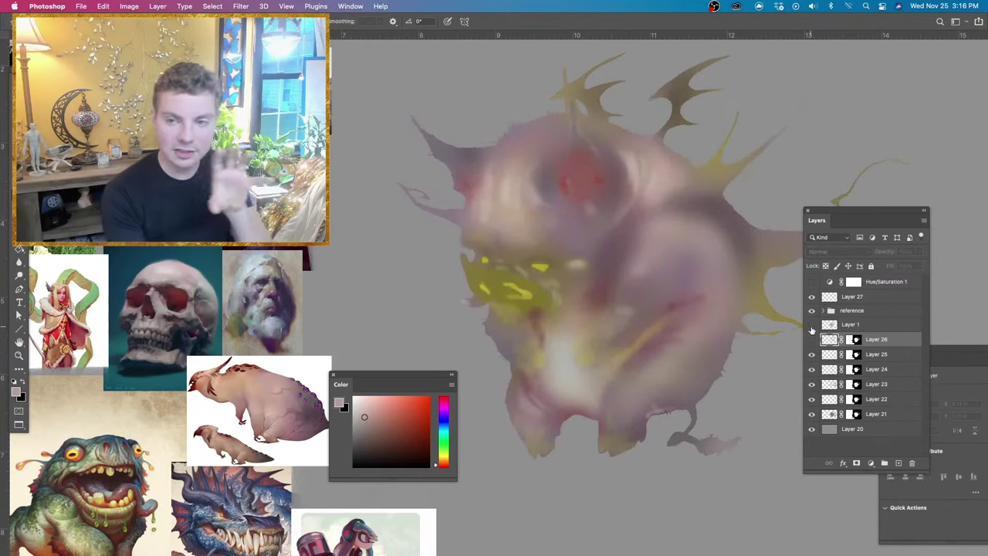
{"action": "left_click", "coordinate": [811, 340]}
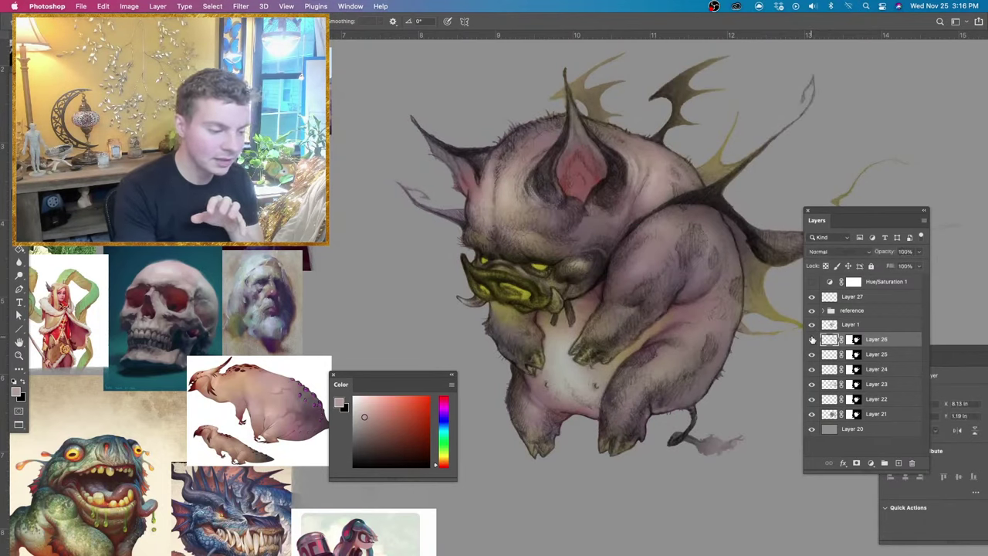
{"action": "left_click", "coordinate": [811, 340]}
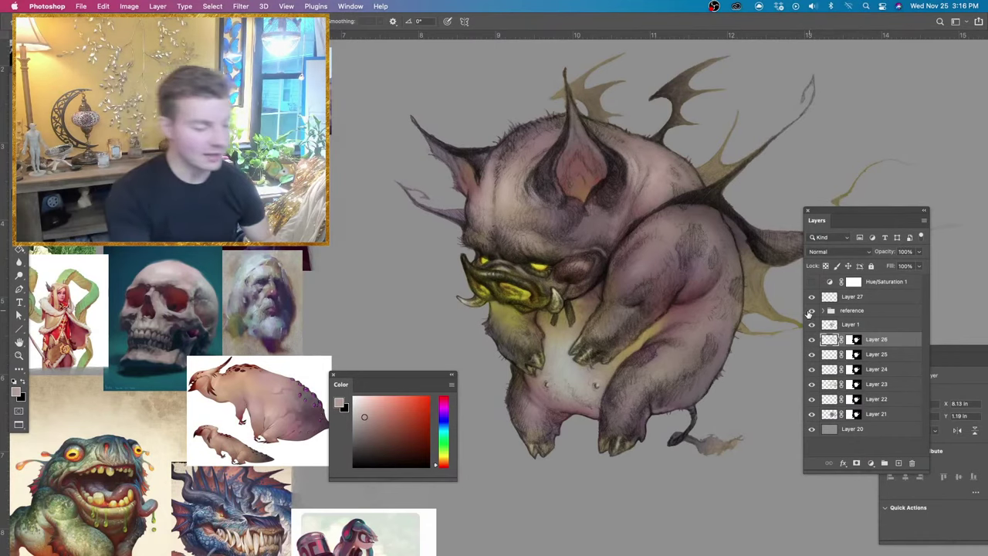
Try a near-white stroke along the belly edge between the forearm and thigh, and undo it.
{"action": "left_click", "coordinate": [651, 332], "text": "alt"}
{"action": "left_click_drag", "start_coordinate": [647, 336], "coordinate": [639, 348]}
{"action": "left_click", "coordinate": [570, 342], "text": "alt"}
{"action": "left_click", "coordinate": [614, 353], "text": "alt"}
{"action": "mouse_move", "coordinate": [625, 355]}
{"action": "left_mouse_down"}
{"action": "mouse_move", "coordinate": [670, 313]}
{"action": "mouse_move", "coordinate": [596, 378]}
{"action": "left_mouse_up"}
{"action": "key", "text": "super+z"}
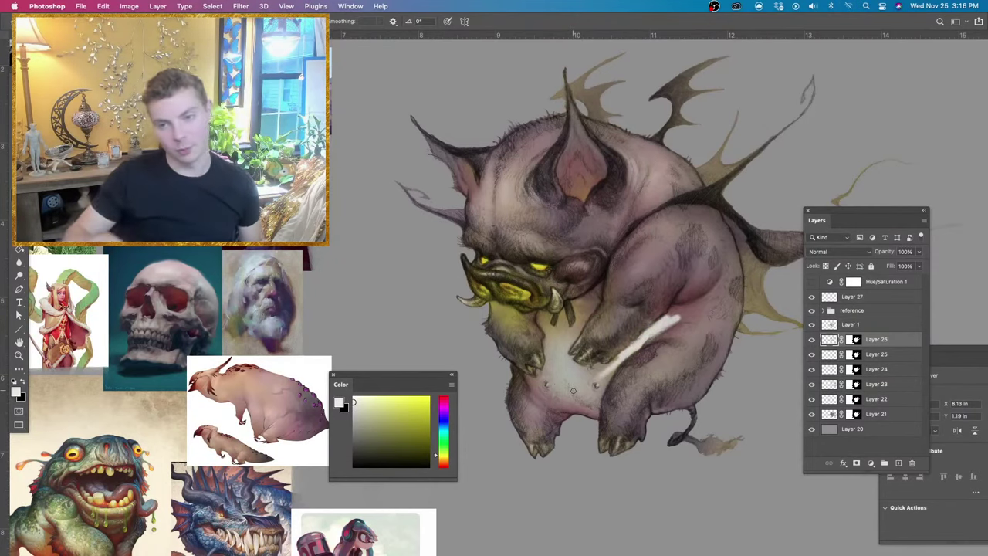
{"action": "key", "text": "super+z"}
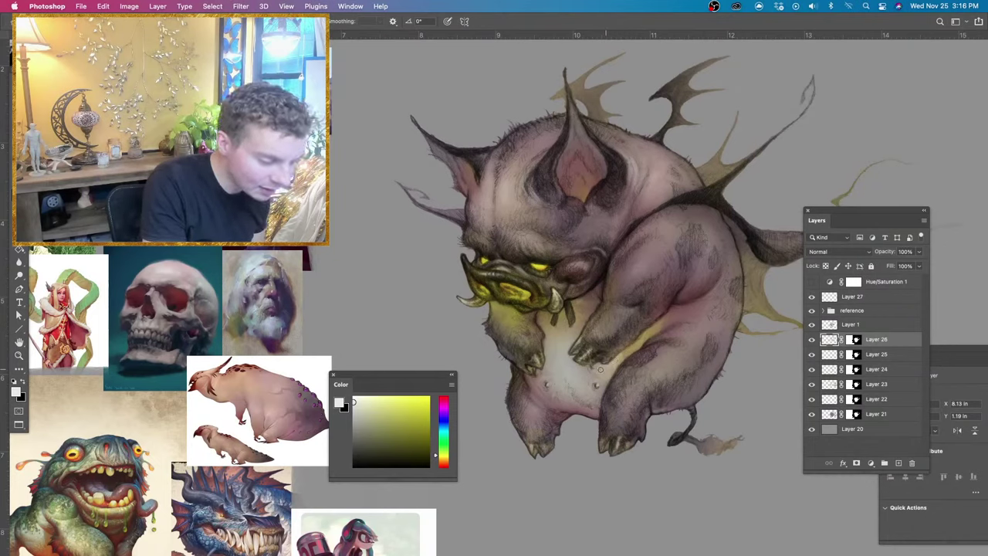
Sample a dark reddish brown from the elbow crease and paint shadows along the belly edge and around the forearm's claws.
{"action": "left_click", "coordinate": [623, 352], "text": "alt"}
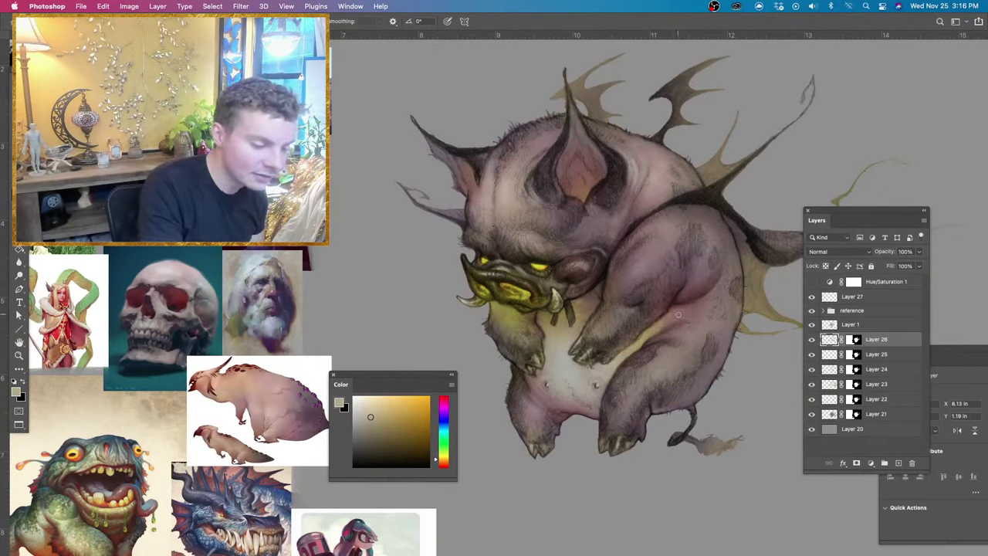
{"action": "left_click", "coordinate": [673, 308], "text": "alt"}
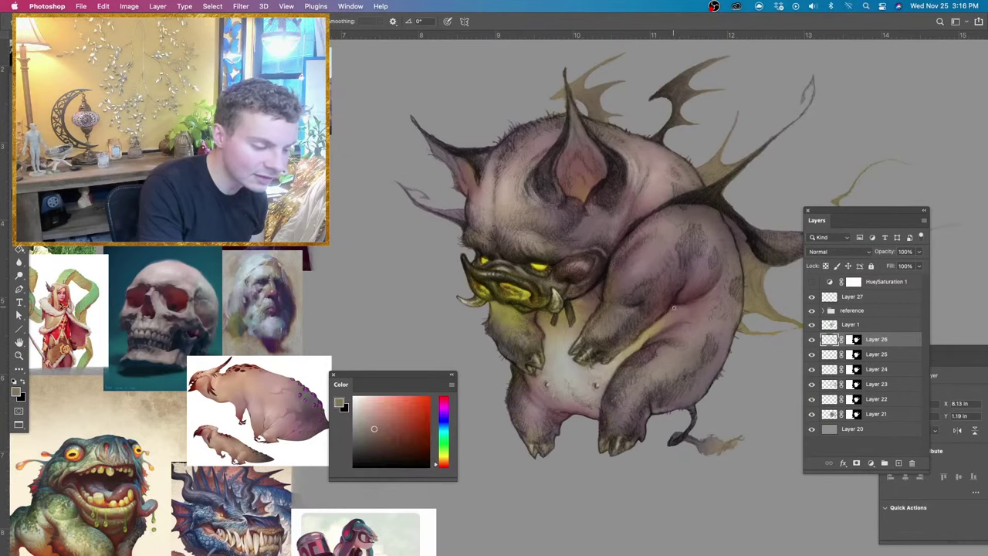
{"action": "left_click", "coordinate": [671, 303], "text": "alt"}
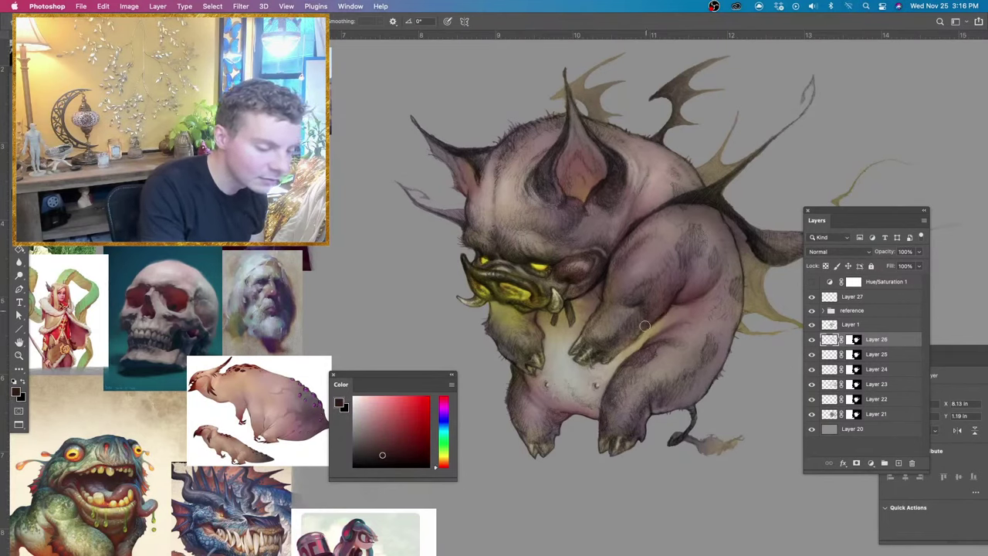
{"action": "left_click_drag", "start_coordinate": [605, 357], "coordinate": [600, 353]}
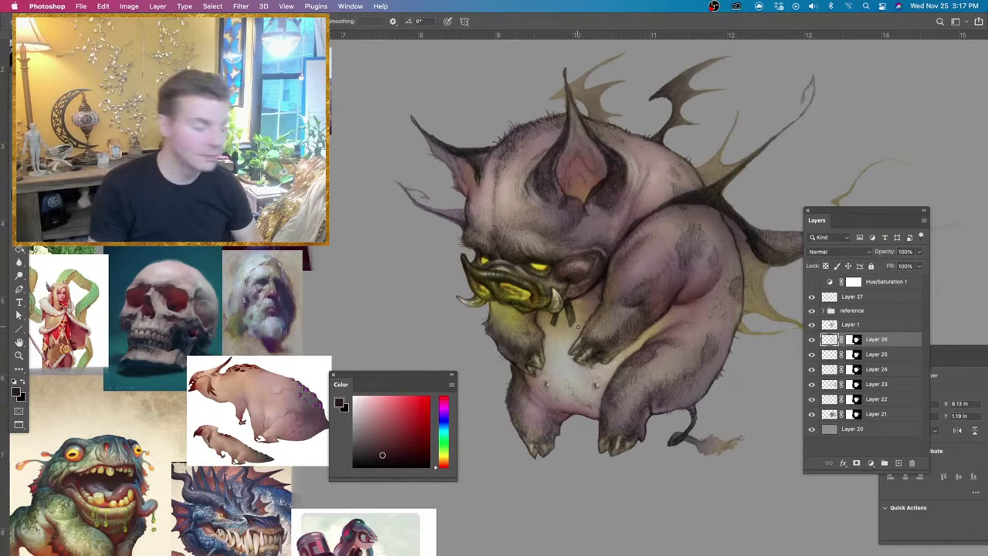
Hide color Layers 21 through 26 and toggle the gray Layer 20 background to examine the pencil drawing alone.
{"action": "left_click", "coordinate": [811, 324]}
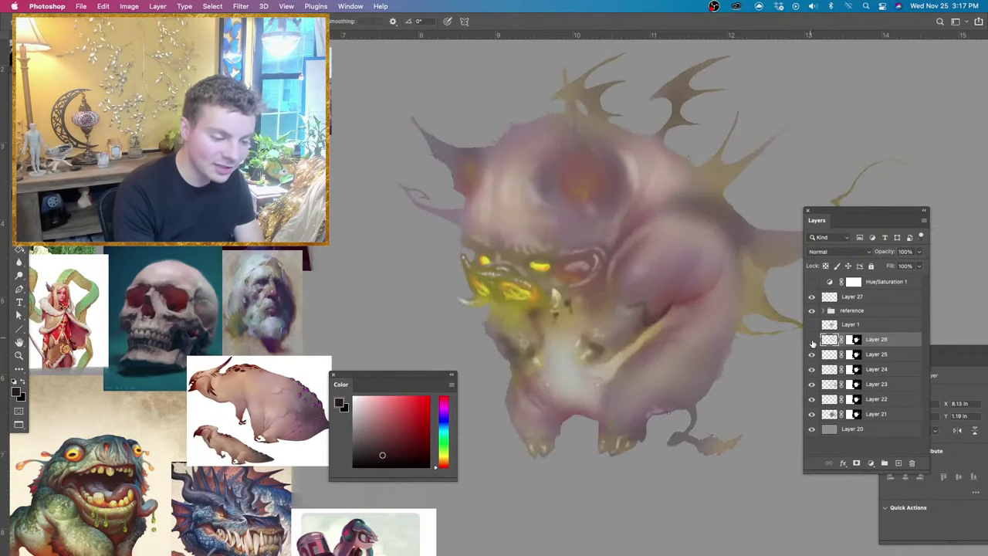
{"action": "left_click", "coordinate": [811, 340]}
{"action": "left_click", "coordinate": [811, 325]}
{"action": "left_click", "coordinate": [811, 355]}
{"action": "left_click", "coordinate": [811, 369]}
{"action": "mouse_move", "coordinate": [813, 384]}
{"action": "left_mouse_down"}
{"action": "mouse_move", "coordinate": [812, 415]}
{"action": "mouse_move", "coordinate": [814, 395]}
{"action": "left_mouse_up"}
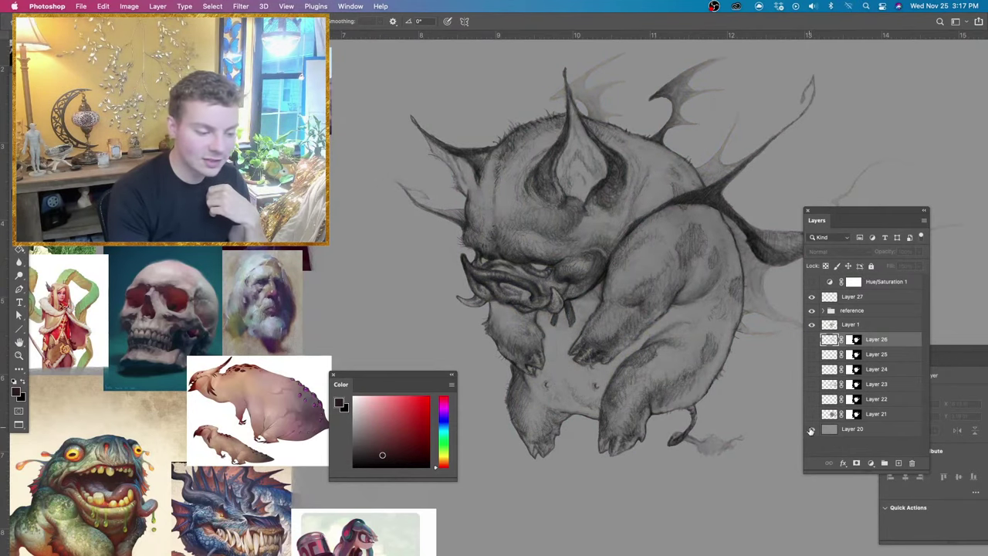
{"action": "left_click", "coordinate": [811, 429]}
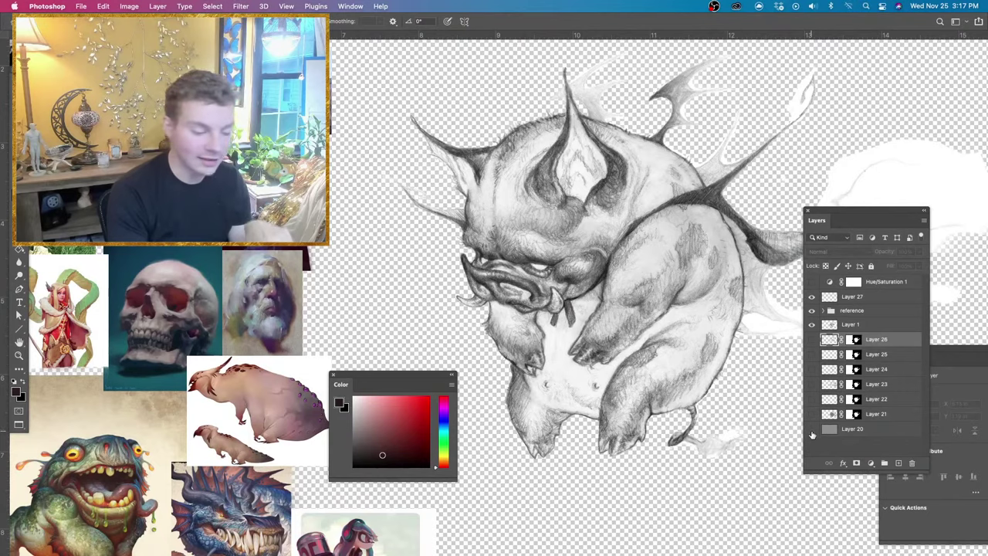
{"action": "left_click", "coordinate": [812, 429]}
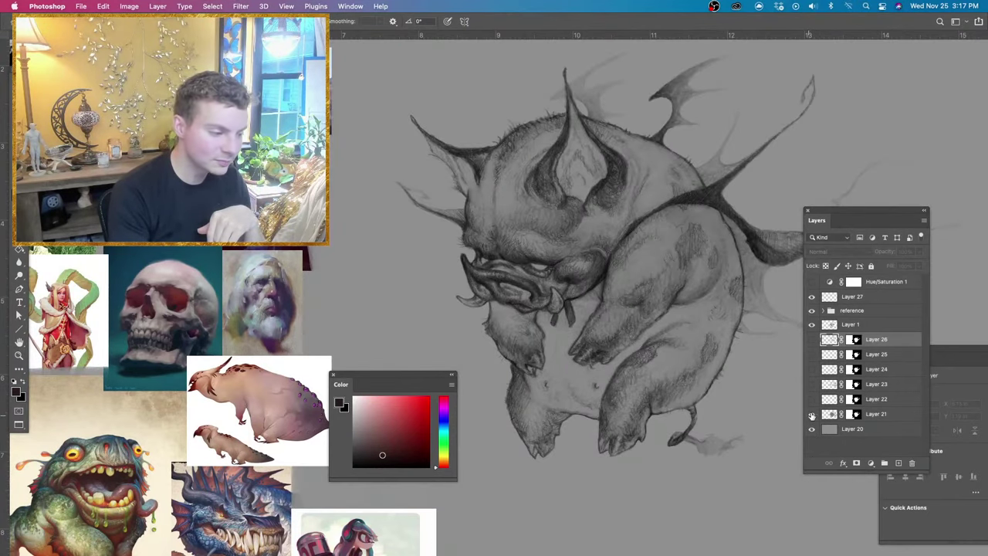
Show Layers 21 through 26 again one at a time, toggling Layers 22 and 26, to examine how the color builds up.
{"action": "left_click", "coordinate": [811, 415]}
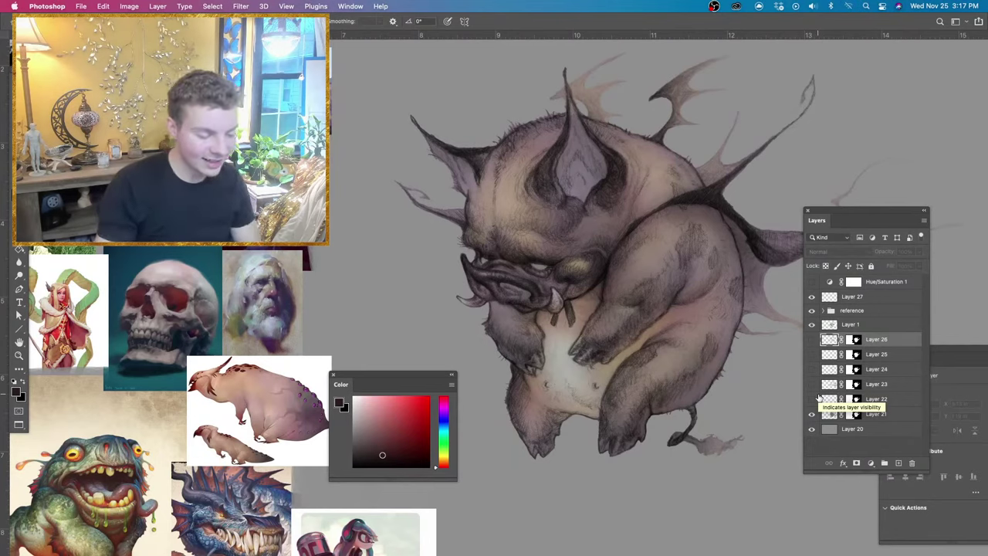
{"action": "left_click", "coordinate": [811, 402]}
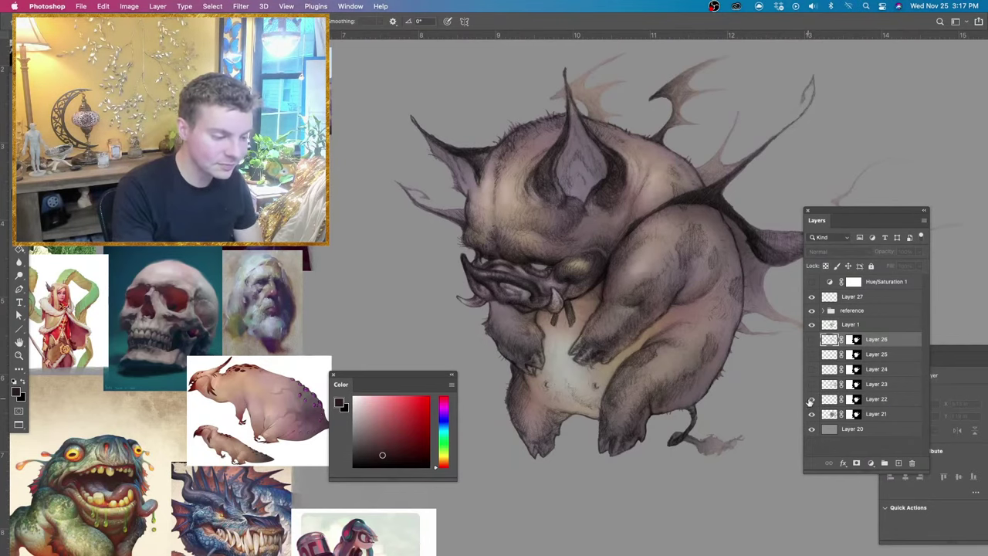
{"action": "left_click", "coordinate": [810, 401]}
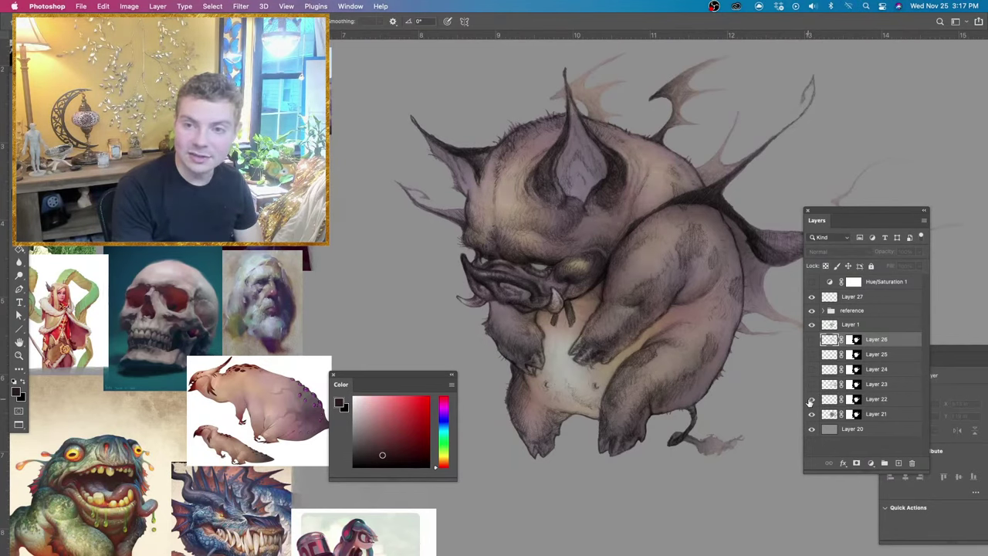
{"action": "left_click", "coordinate": [810, 401]}
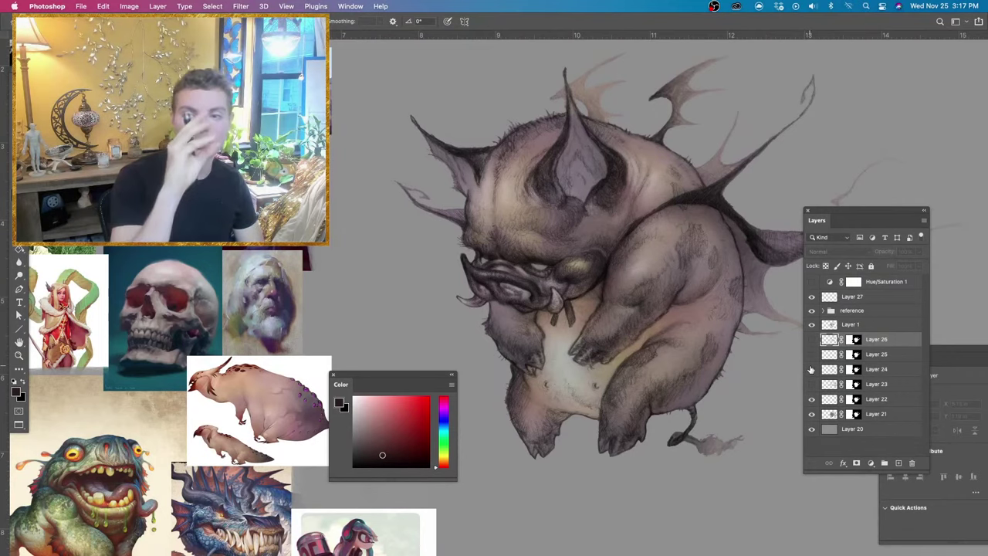
{"action": "left_click", "coordinate": [811, 383]}
{"action": "left_click", "coordinate": [811, 384]}
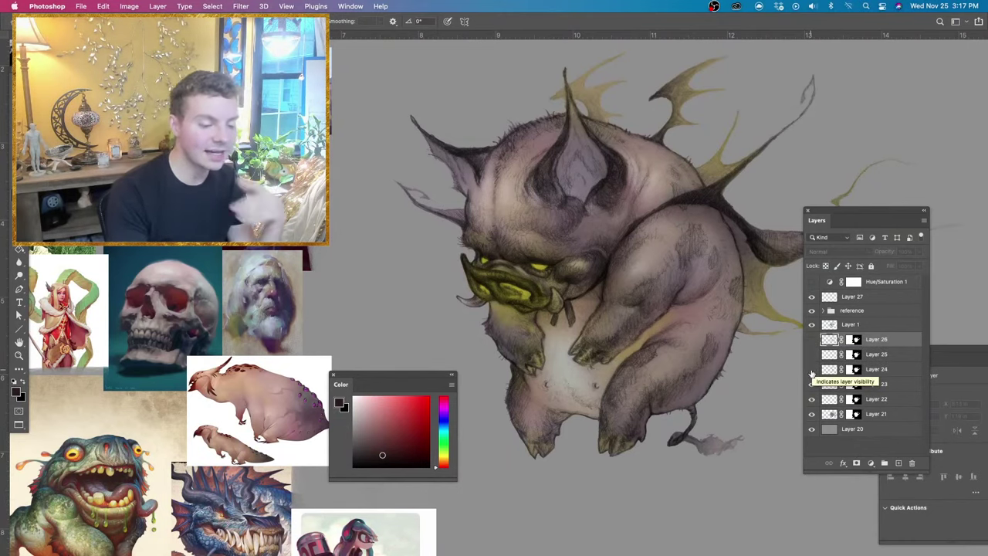
{"action": "left_click", "coordinate": [811, 369]}
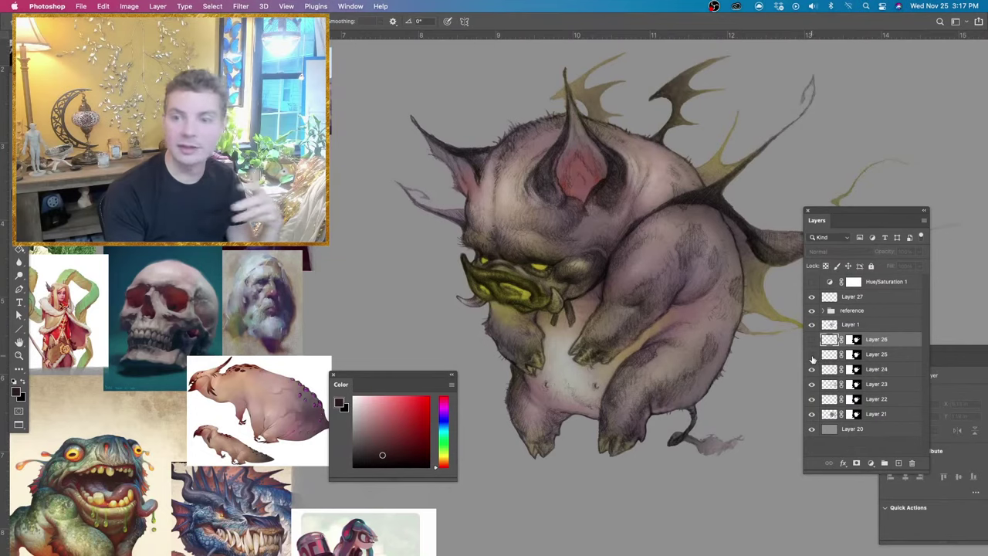
{"action": "left_click", "coordinate": [812, 355]}
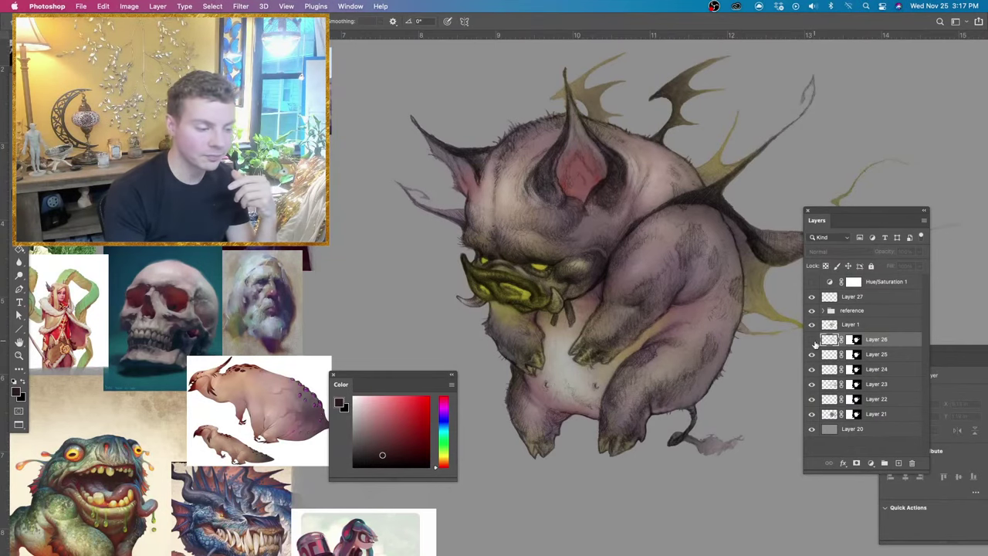
{"action": "left_click", "coordinate": [812, 343]}
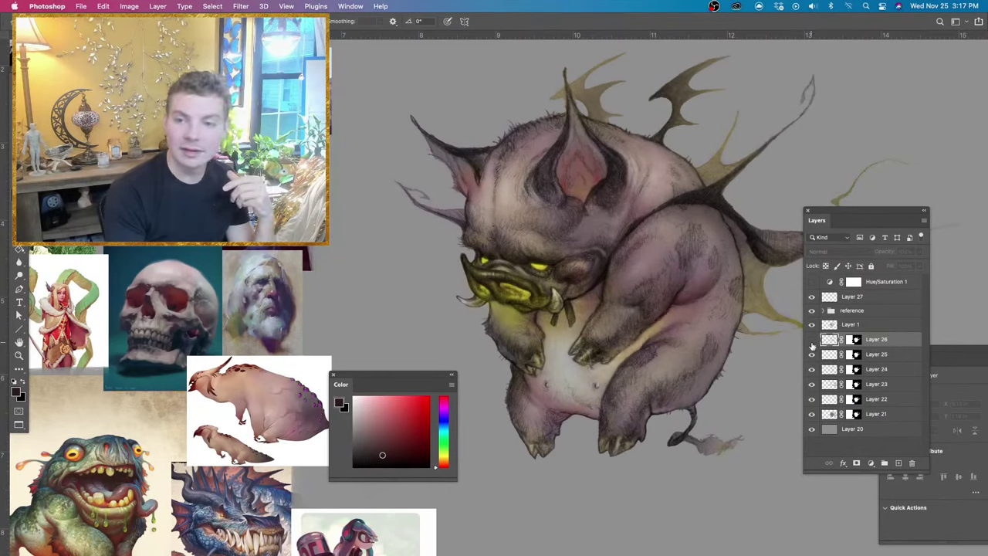
{"action": "left_click", "coordinate": [811, 343]}
{"action": "left_click", "coordinate": [811, 344]}
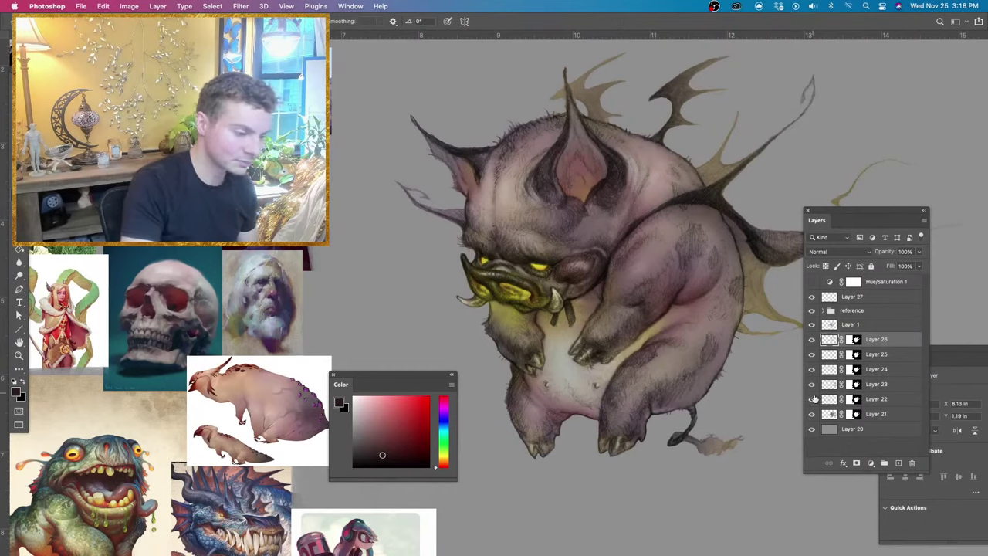
Sample bright yellow from the creature's eye and paint a yellow glow inside both ears.
{"action": "left_click", "coordinate": [542, 265], "text": "alt"}
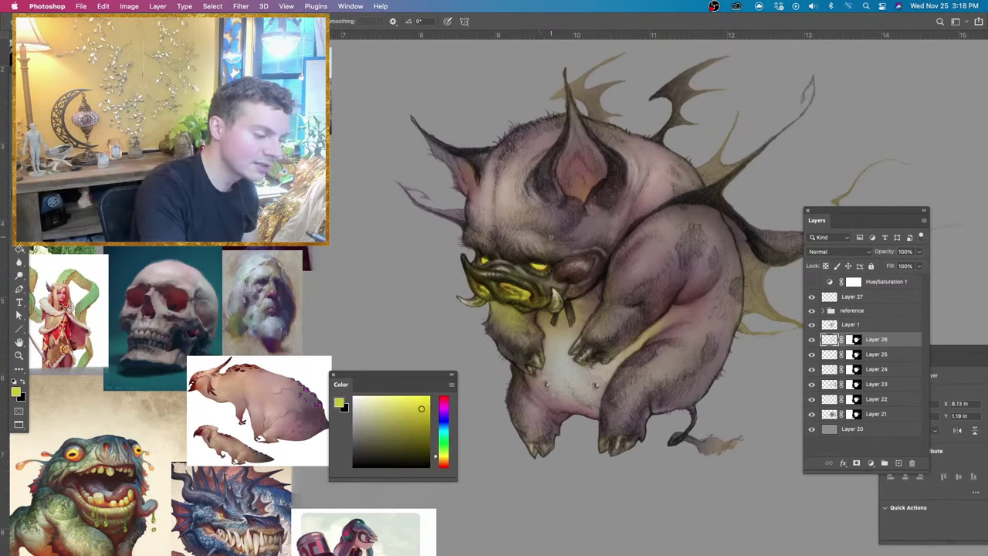
{"action": "mouse_move", "coordinate": [577, 202]}
{"action": "left_mouse_down"}
{"action": "mouse_move", "coordinate": [569, 186]}
{"action": "mouse_move", "coordinate": [587, 179]}
{"action": "mouse_move", "coordinate": [602, 155]}
{"action": "left_mouse_up"}
{"action": "key", "text": "super+z"}
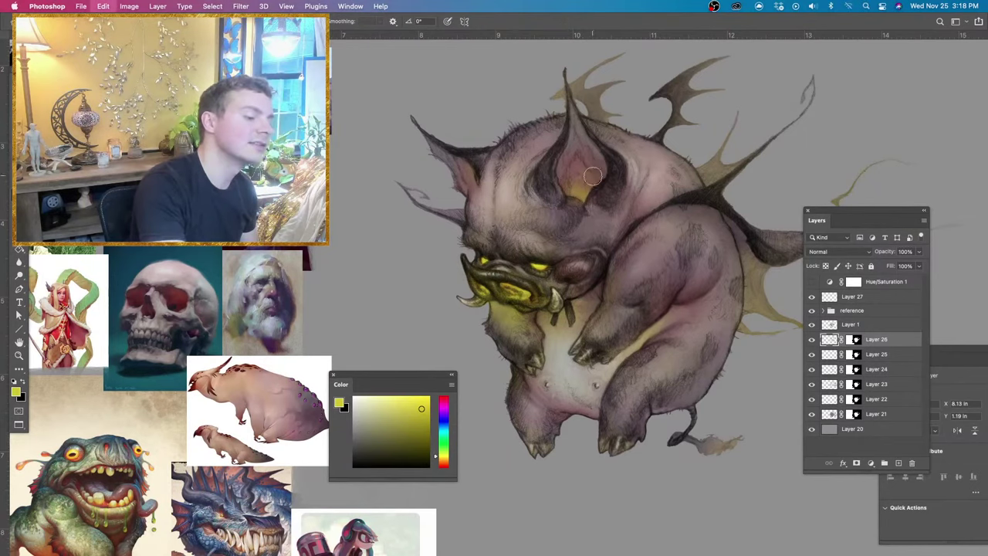
{"action": "mouse_move", "coordinate": [587, 188]}
{"action": "left_mouse_down"}
{"action": "mouse_move", "coordinate": [576, 168]}
{"action": "mouse_move", "coordinate": [592, 179]}
{"action": "left_mouse_up"}
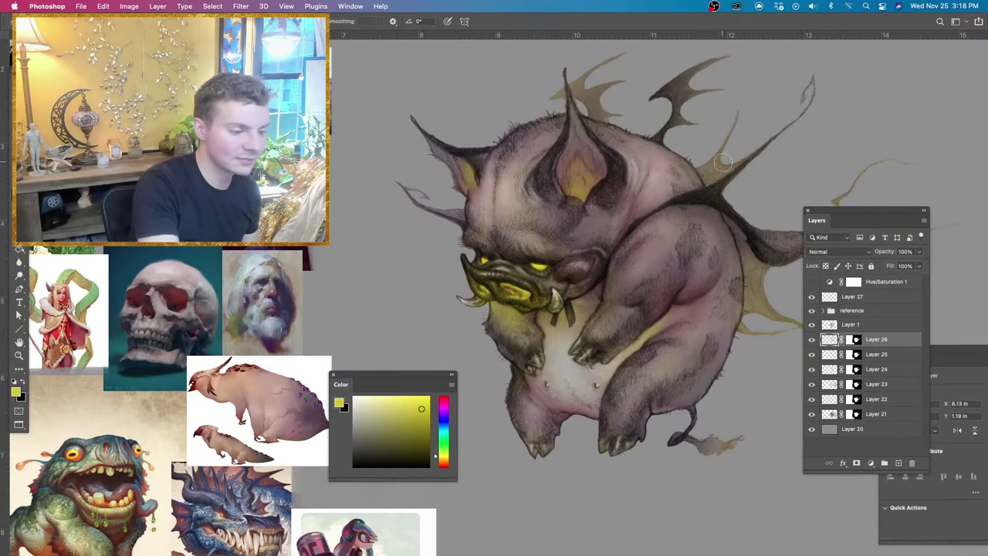
Brighten the small back spike, the lower wing membrane and the trailing wing tendrils with the sampled yellow, undoing unwanted strokes.
{"action": "left_click_drag", "start_coordinate": [740, 109], "coordinate": [713, 163]}
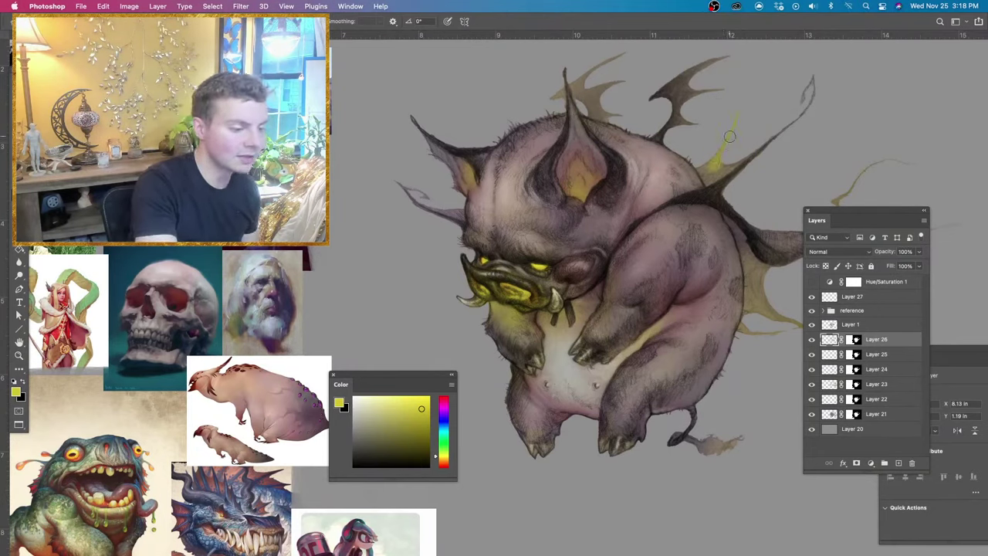
{"action": "key", "text": "super+minus"}
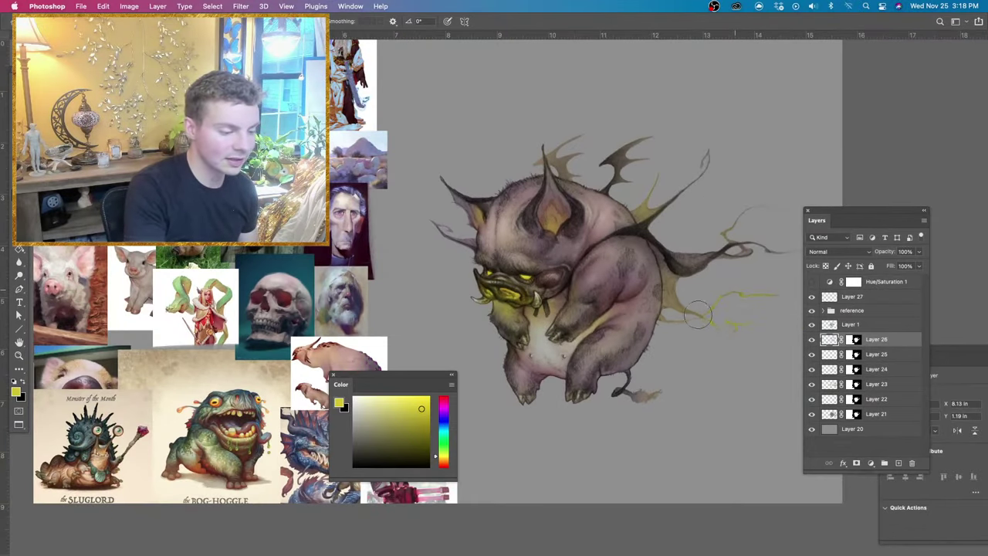
{"action": "key", "text": "super+z"}
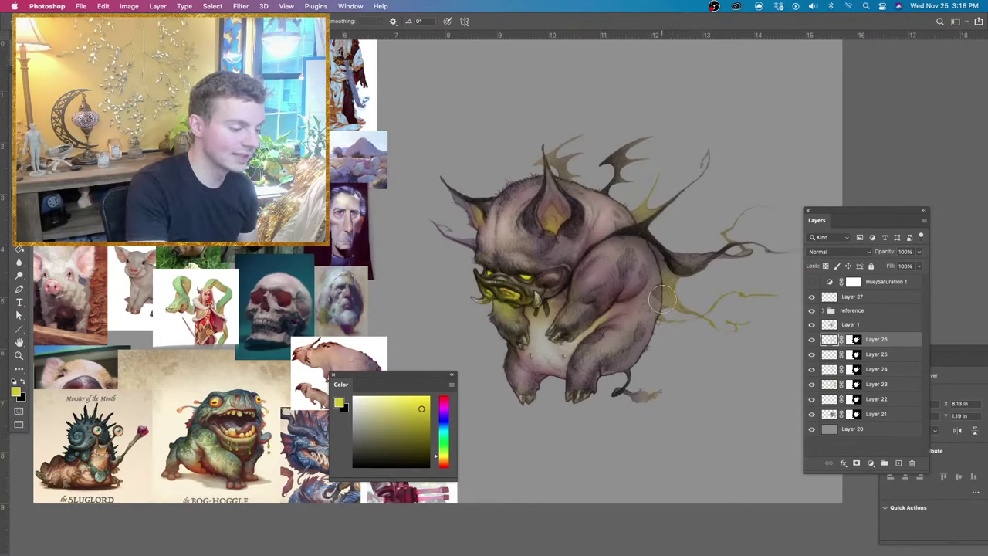
{"action": "key", "text": "e"}
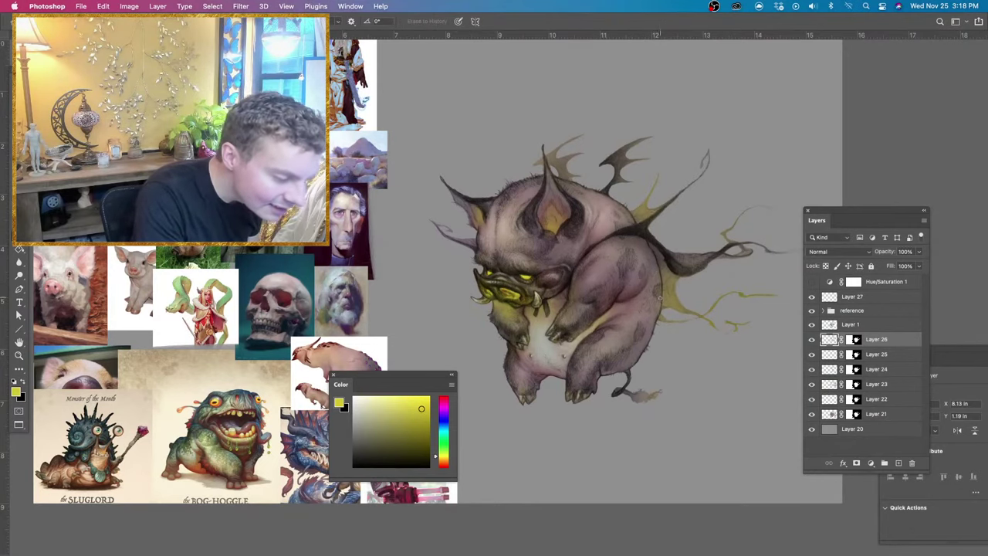
{"action": "key", "text": "b"}
{"action": "key", "text": "super+z"}
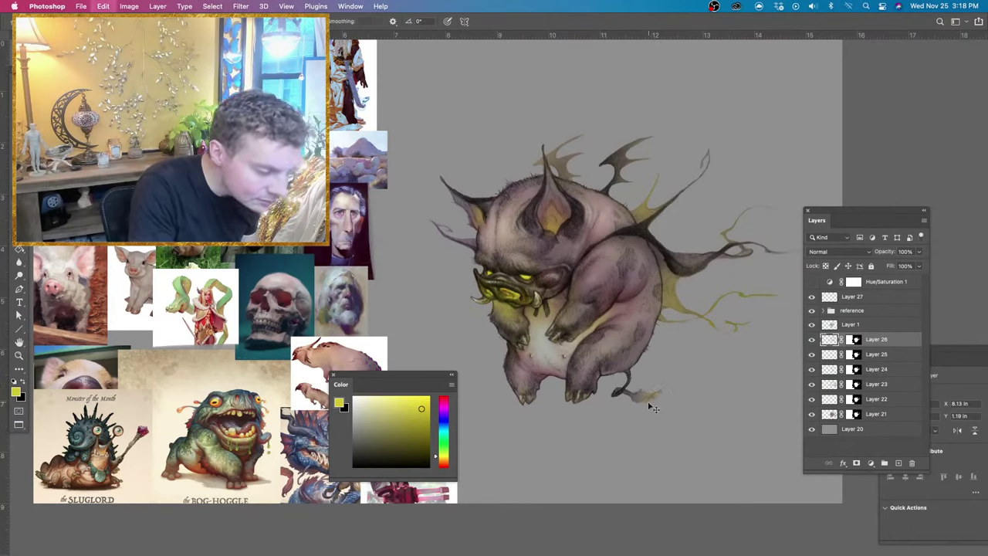
Sample a muted pink from the body and tint the tuft at the end of the tail.
{"action": "left_click", "coordinate": [636, 395], "text": "alt"}
{"action": "left_click", "coordinate": [637, 304], "text": "alt"}
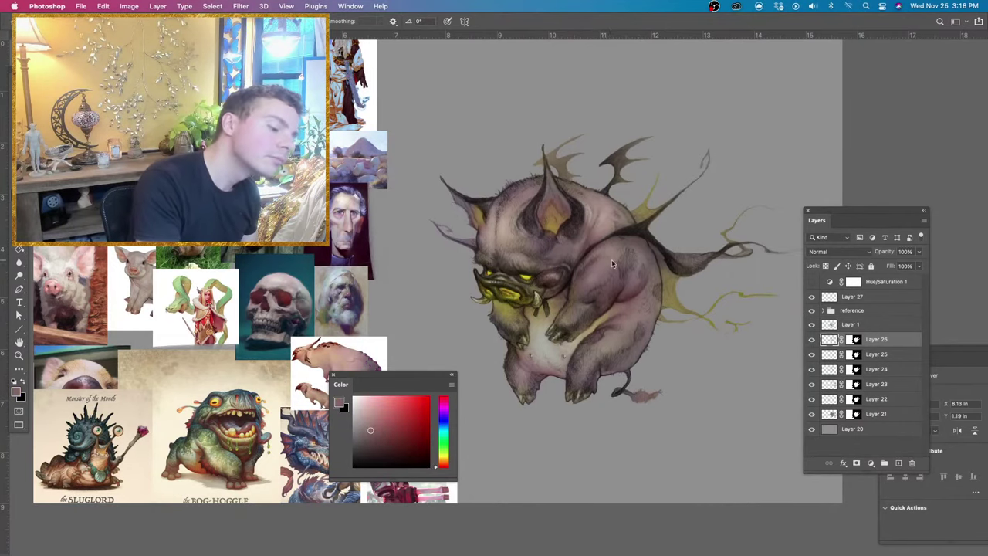
{"action": "key", "text": "super+equal"}
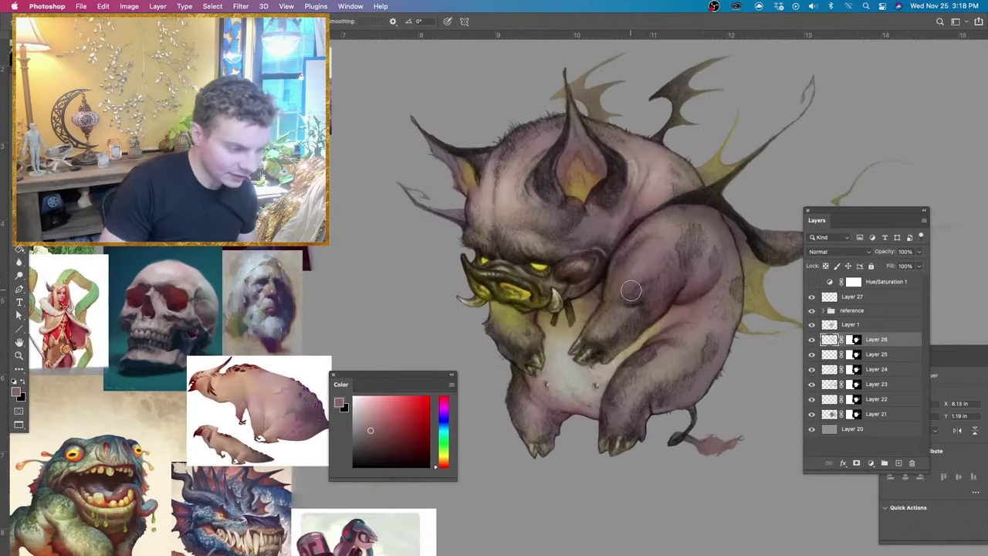
Model the upper arm with a light pinkish gray and a dark reddish brown sampled from the body, undoing one light stroke.
{"action": "left_click", "coordinate": [639, 161], "text": "alt"}
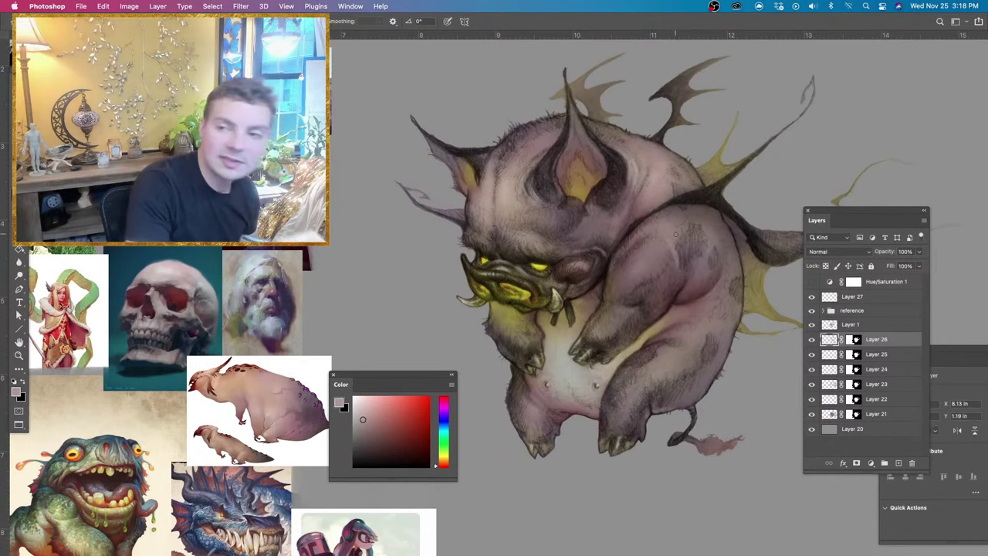
{"action": "mouse_move", "coordinate": [631, 255]}
{"action": "left_mouse_down"}
{"action": "mouse_move", "coordinate": [673, 277]}
{"action": "mouse_move", "coordinate": [633, 301]}
{"action": "mouse_move", "coordinate": [631, 254]}
{"action": "mouse_move", "coordinate": [673, 252]}
{"action": "mouse_move", "coordinate": [669, 283]}
{"action": "left_mouse_up"}
{"action": "key", "text": "super+z"}
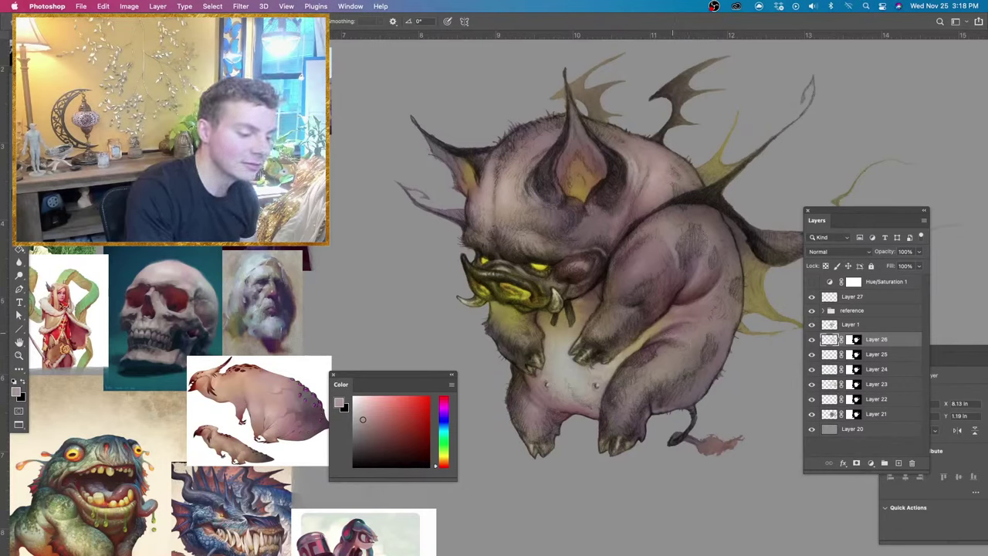
{"action": "left_click", "coordinate": [704, 292], "text": "alt"}
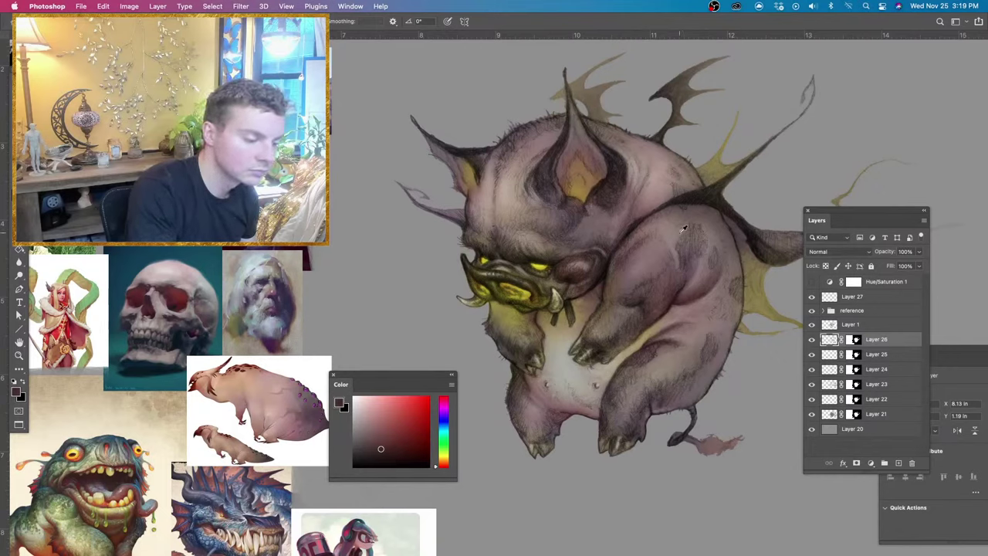
{"action": "left_click", "coordinate": [633, 287], "text": "alt"}
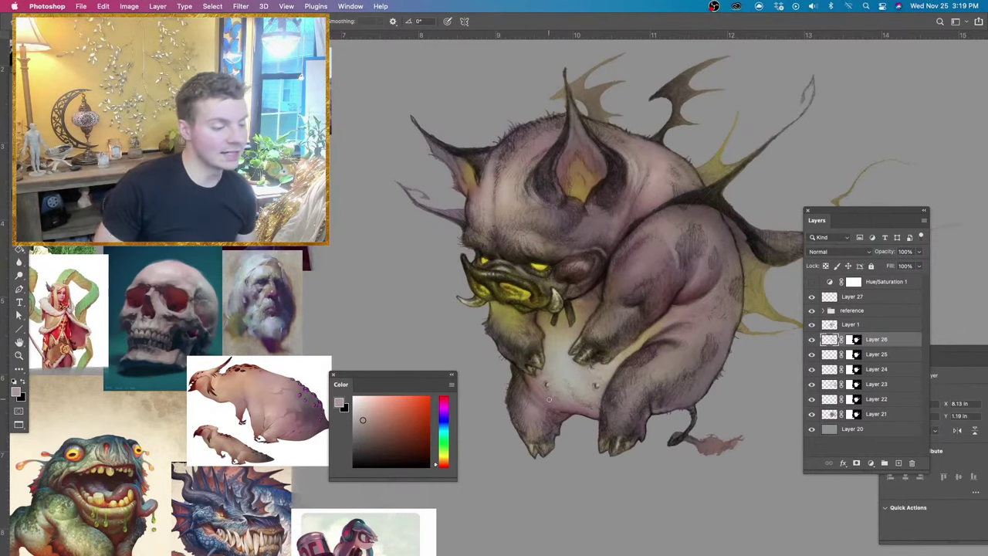
{"action": "mouse_move", "coordinate": [676, 259]}
{"action": "left_mouse_down"}
{"action": "mouse_move", "coordinate": [692, 258]}
{"action": "mouse_move", "coordinate": [634, 263]}
{"action": "left_mouse_up"}
Sample a light pink from the back and paint highlights along the back's upper edge and the shoulder.
{"action": "left_click", "coordinate": [657, 176], "text": "alt"}
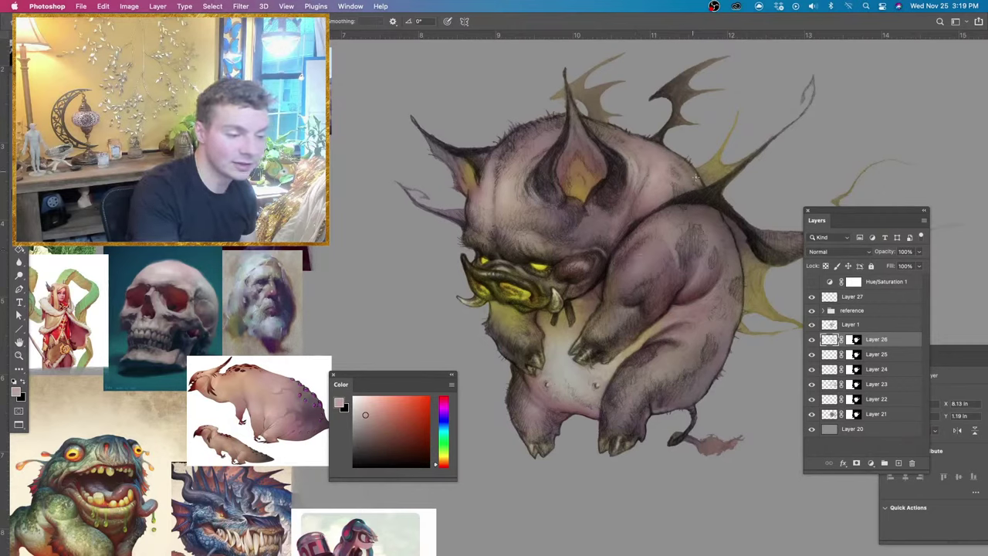
{"action": "left_click_drag", "start_coordinate": [688, 165], "coordinate": [681, 158]}
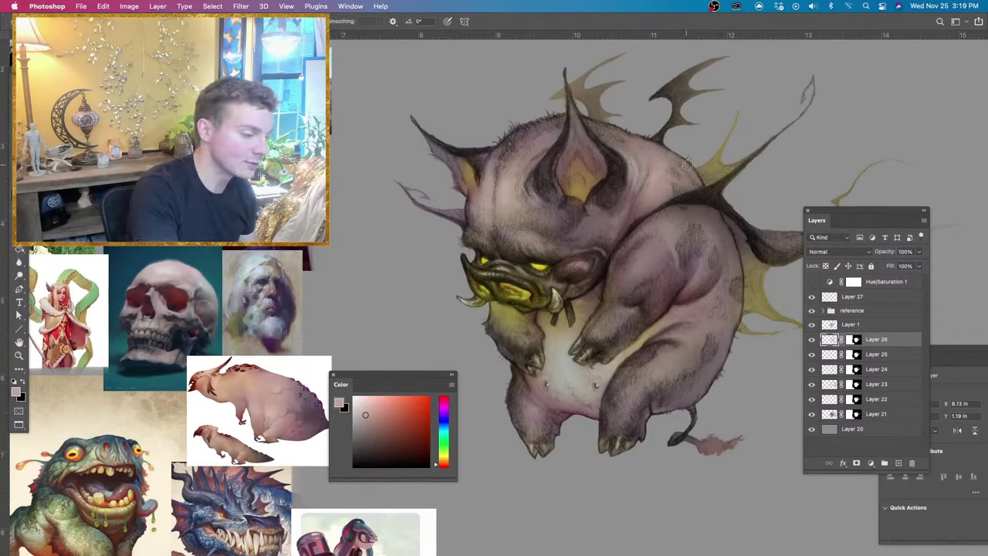
{"action": "mouse_move", "coordinate": [711, 194]}
{"action": "left_mouse_down"}
{"action": "mouse_move", "coordinate": [700, 185]}
{"action": "mouse_move", "coordinate": [670, 217]}
{"action": "mouse_move", "coordinate": [701, 236]}
{"action": "left_mouse_up"}
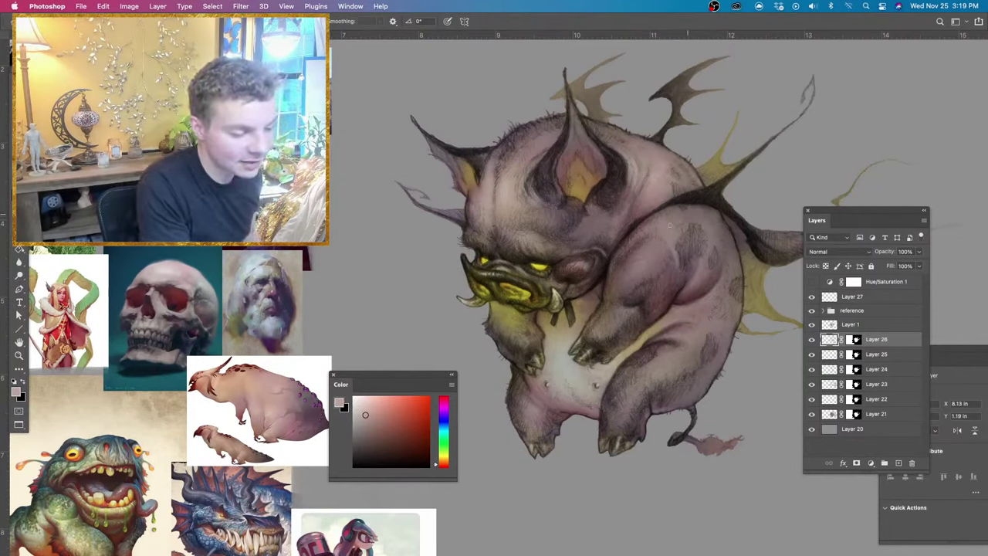
Sample muted and light pinks around the shoulder crease and paint light pink over the top of the upper arm.
{"action": "left_click", "coordinate": [653, 203], "text": "alt"}
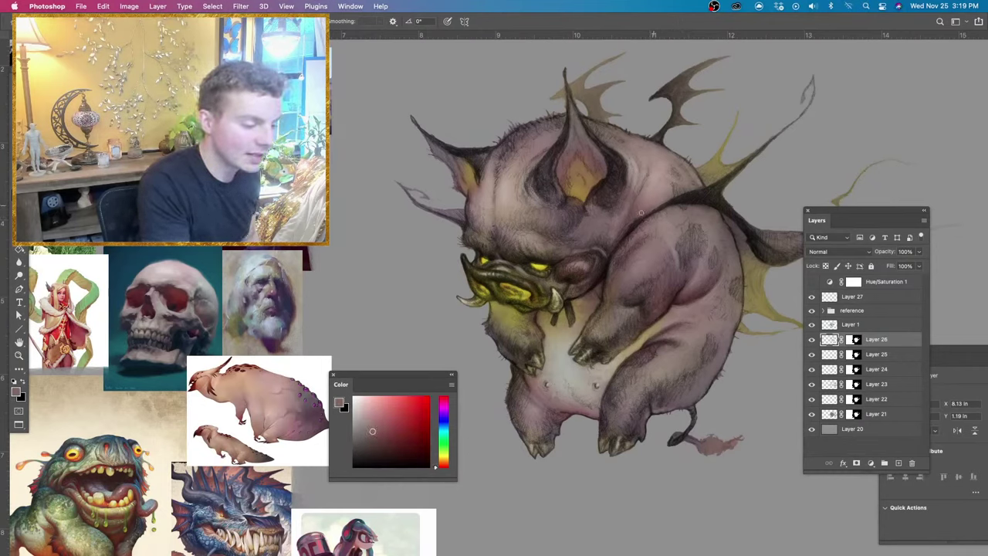
{"action": "left_click", "coordinate": [660, 195], "text": "alt"}
{"action": "left_click", "coordinate": [662, 171], "text": "alt"}
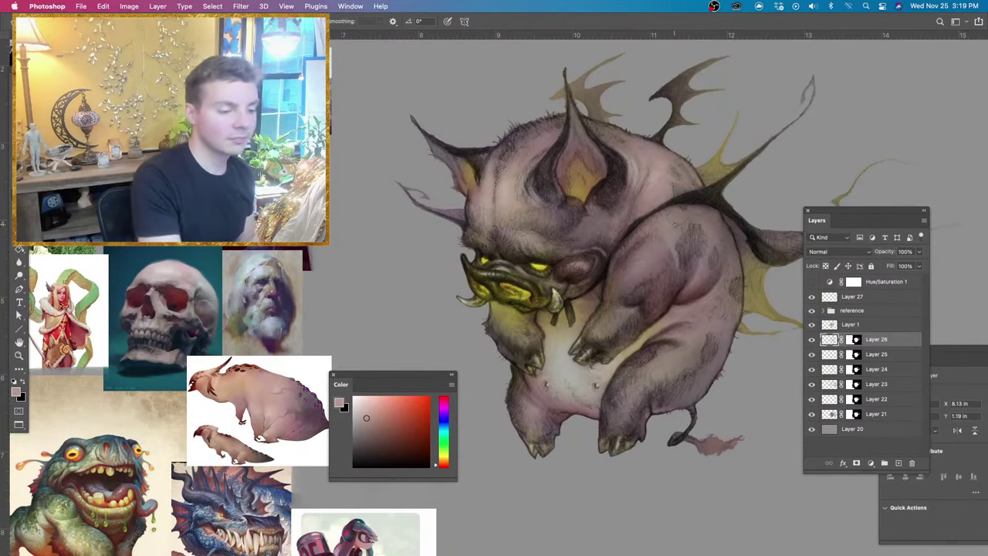
{"action": "left_click_drag", "start_coordinate": [676, 224], "coordinate": [689, 224]}
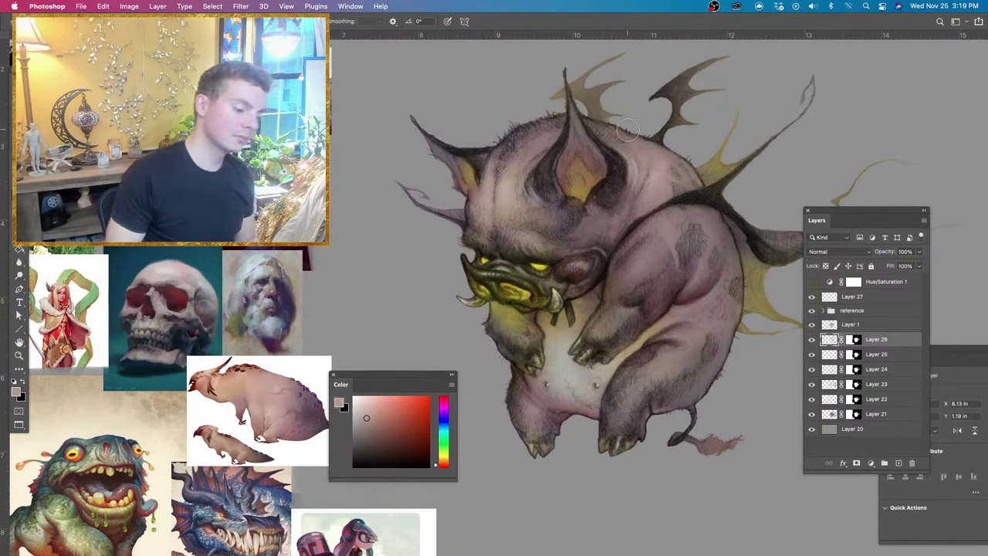
Flip the canvas horizontally and bring the mirrored creature back into view.
{"action": "key", "text": "super+minus"}
{"action": "key", "text": "super+minus"}
{"action": "key", "text": "super+equal"}
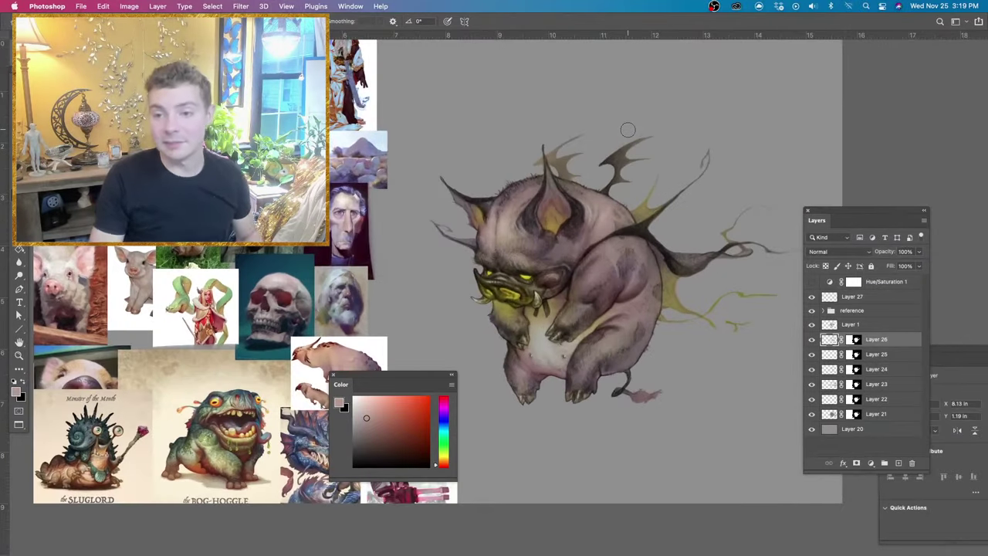
{"action": "key", "text": "super+equal"}
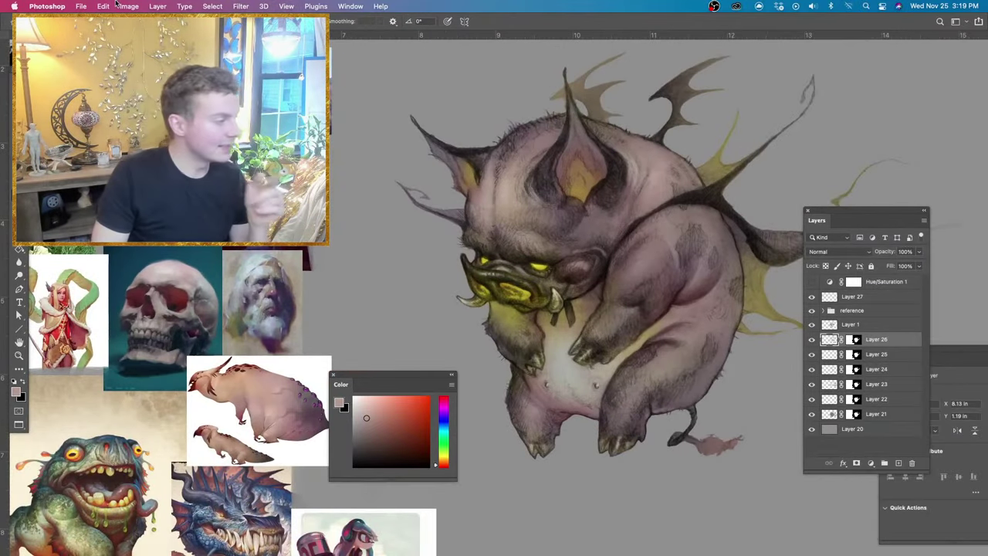
{"action": "mouse_move", "coordinate": [177, 101]}
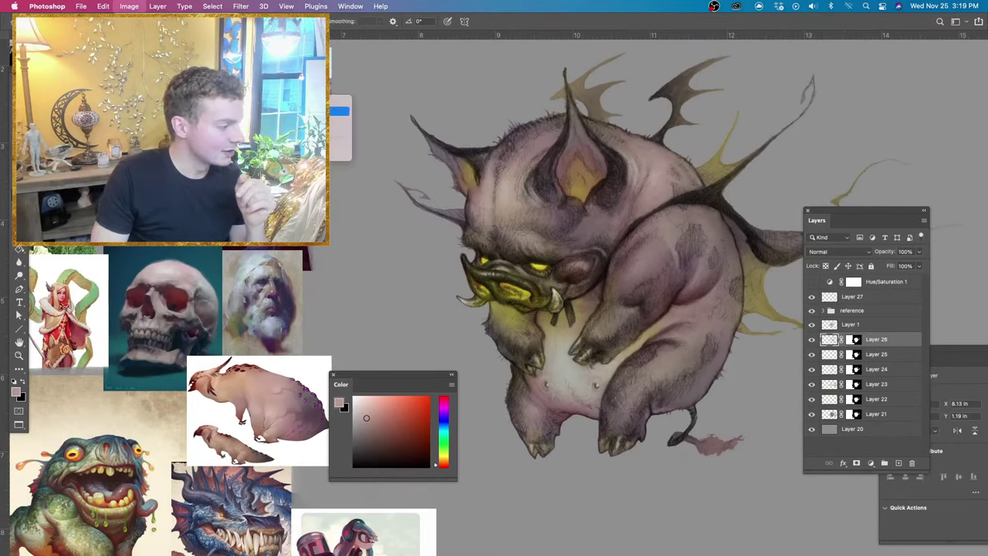
{"action": "left_click", "coordinate": [293, 145]}
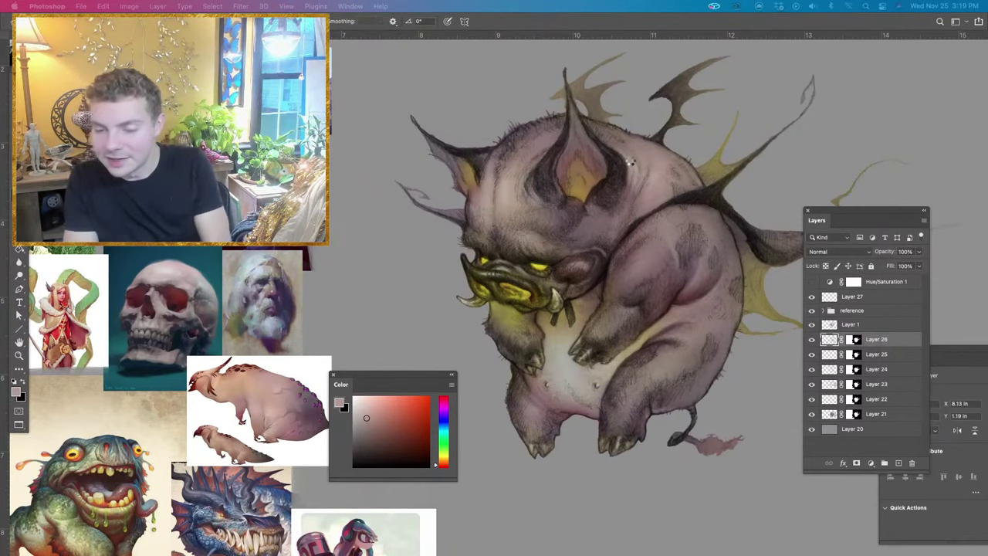
{"action": "key", "text": "h"}
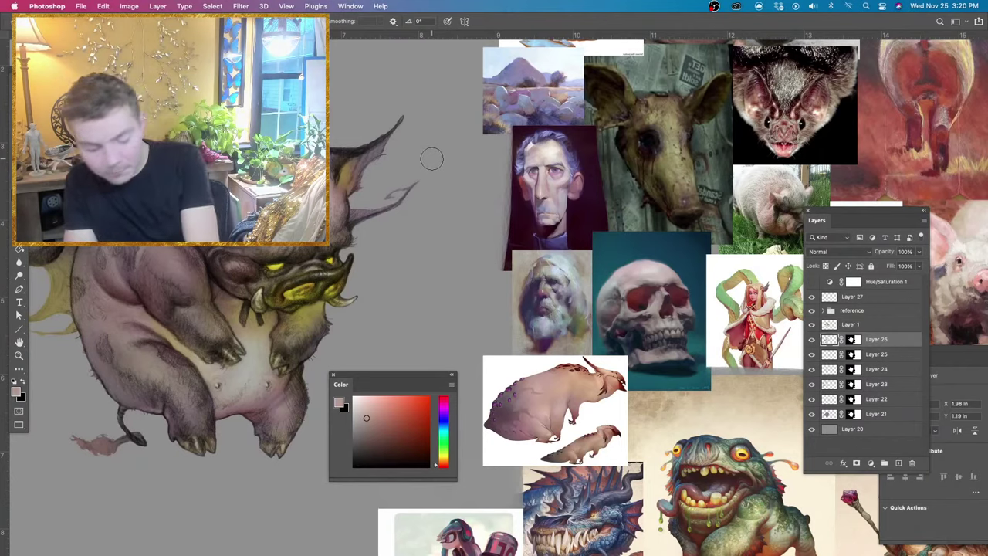
{"action": "mouse_move", "coordinate": [405, 160]}
{"action": "left_mouse_down"}
{"action": "mouse_move", "coordinate": [672, 188]}
{"action": "mouse_move", "coordinate": [739, 167]}
{"action": "mouse_move", "coordinate": [783, 174]}
{"action": "mouse_move", "coordinate": [756, 174]}
{"action": "left_mouse_up"}
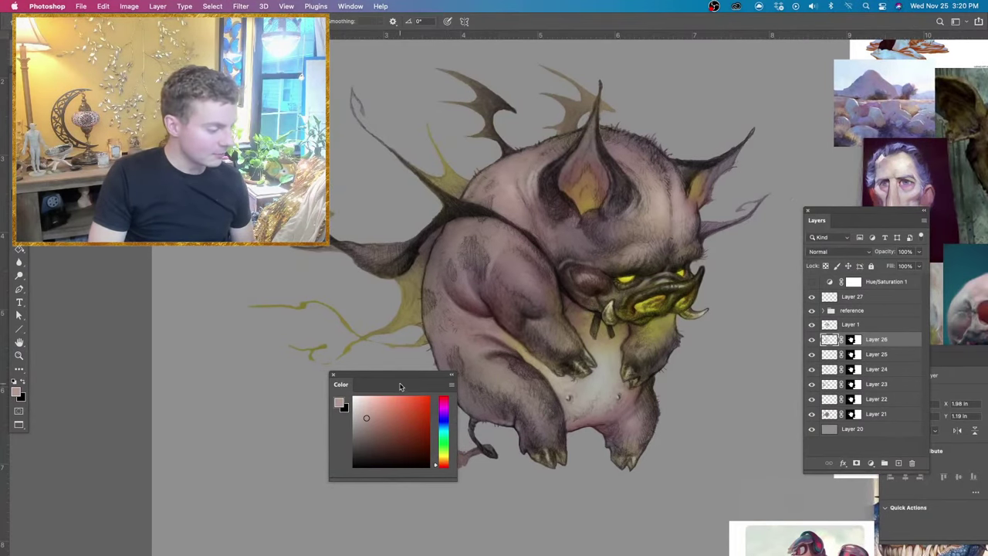
Select Layers 21 through 26 and collect them in a new layer group.
{"action": "mouse_move", "coordinate": [402, 384]}
{"action": "left_mouse_down"}
{"action": "mouse_move", "coordinate": [305, 384]}
{"action": "mouse_move", "coordinate": [243, 406]}
{"action": "left_mouse_up"}
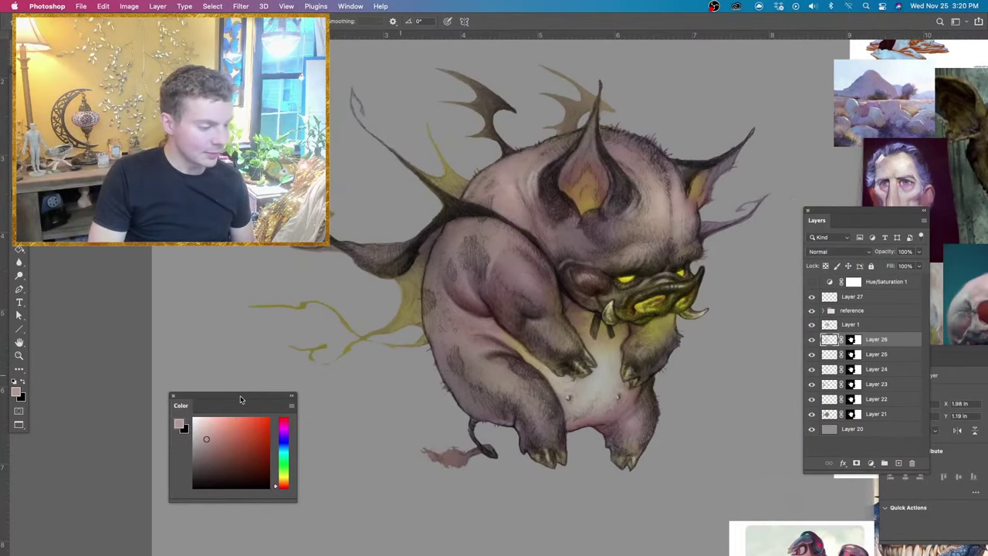
{"action": "left_click", "coordinate": [853, 325]}
{"action": "left_click", "coordinate": [835, 345]}
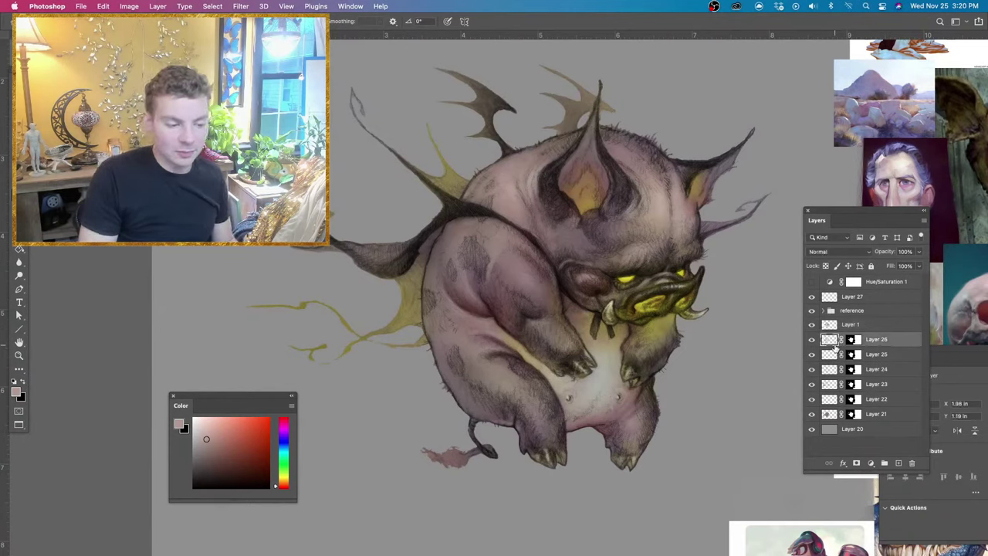
{"action": "left_click", "coordinate": [830, 414], "text": "shift"}
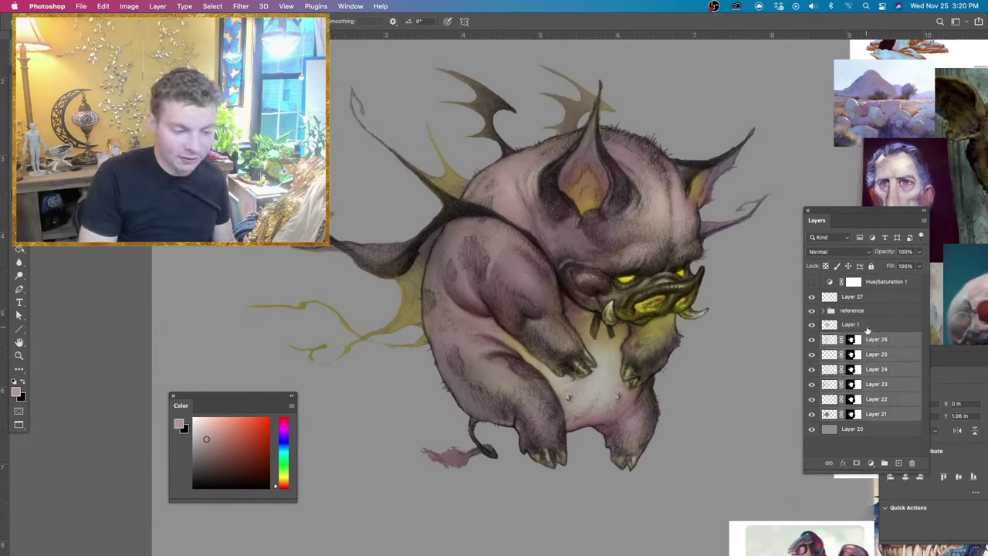
{"action": "left_click", "coordinate": [885, 464]}
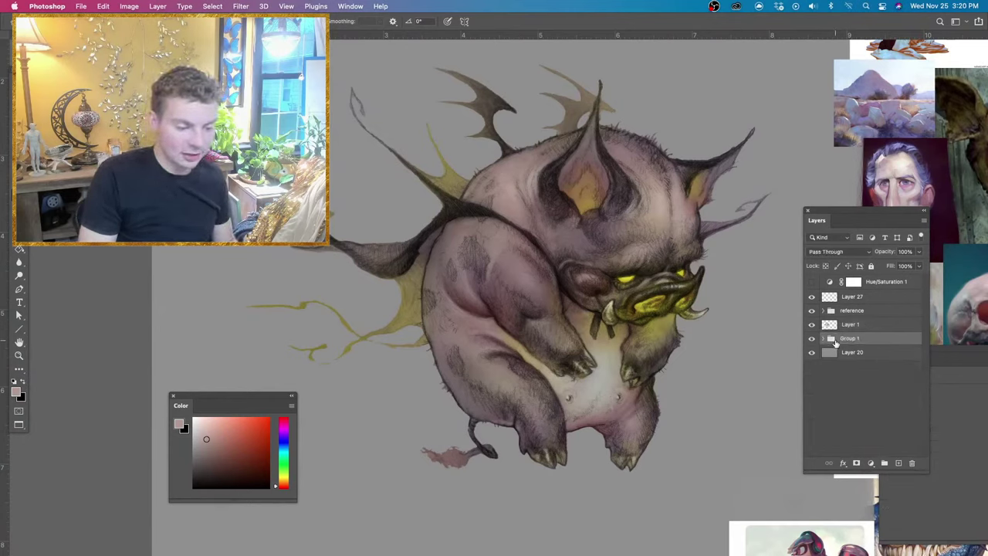
Duplicate Group 1, hide the original and merge the copy into a single layer, checking it by switching its visibility.
{"action": "left_click_drag", "start_coordinate": [835, 342], "coordinate": [898, 463]}
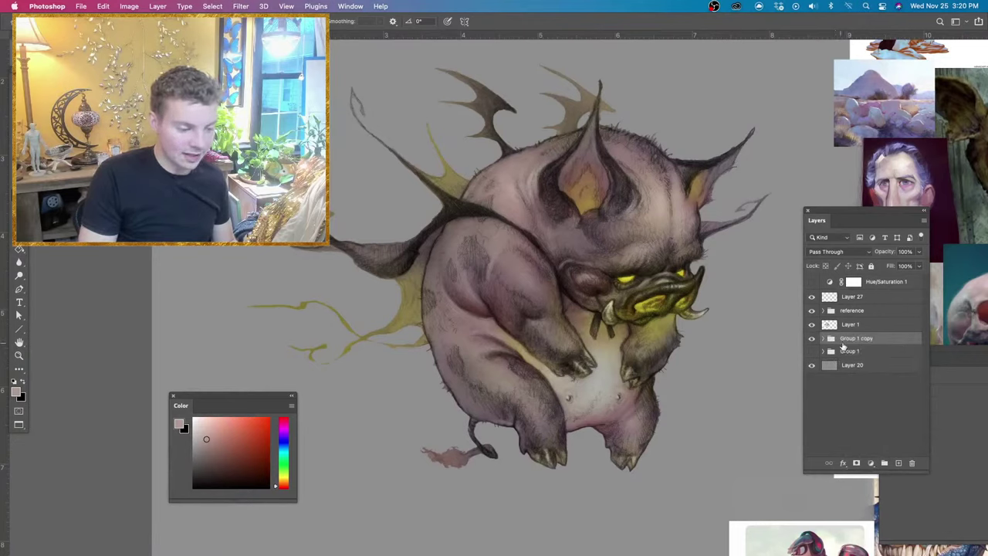
{"action": "key", "text": "super+e"}
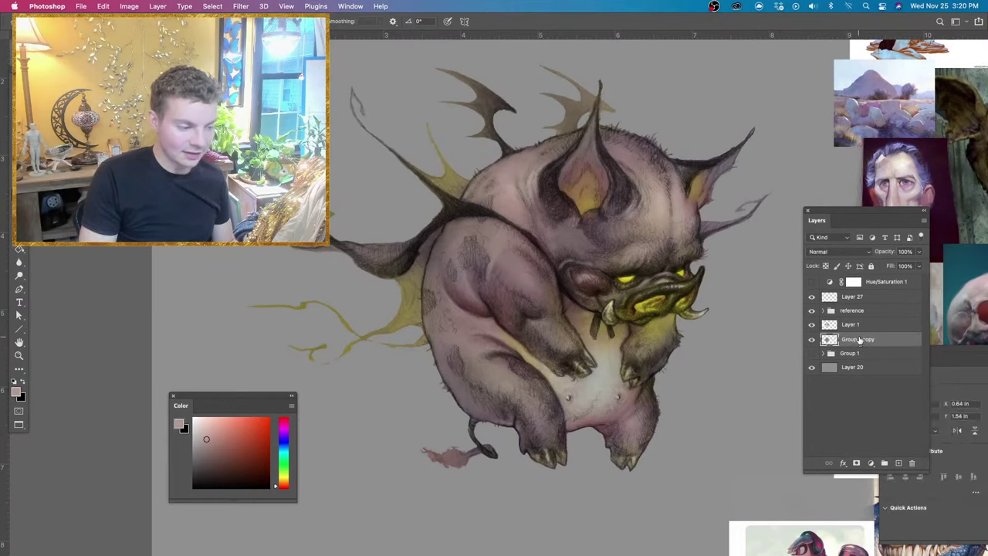
{"action": "left_click", "coordinate": [811, 340]}
{"action": "left_click", "coordinate": [811, 341]}
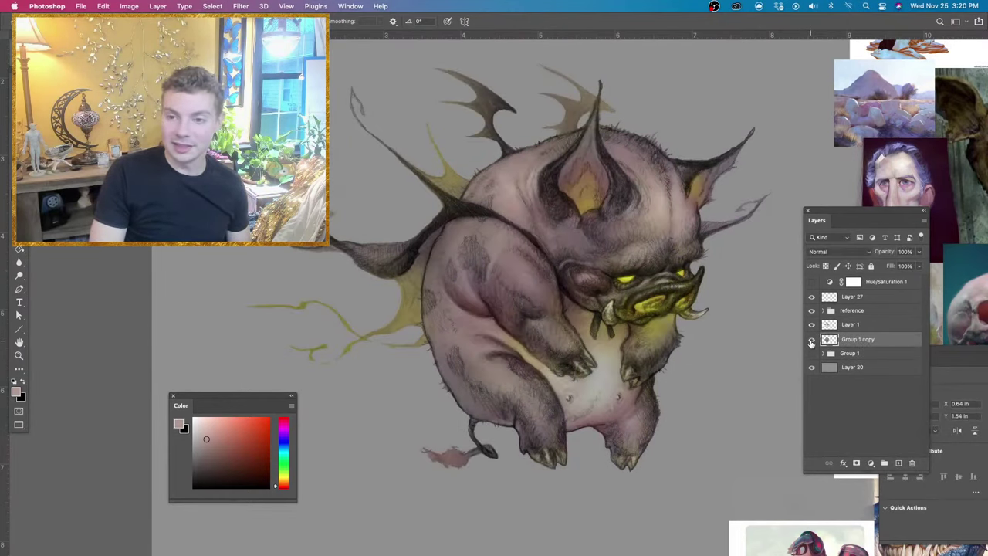
{"action": "left_click", "coordinate": [811, 341]}
{"action": "left_click", "coordinate": [811, 340]}
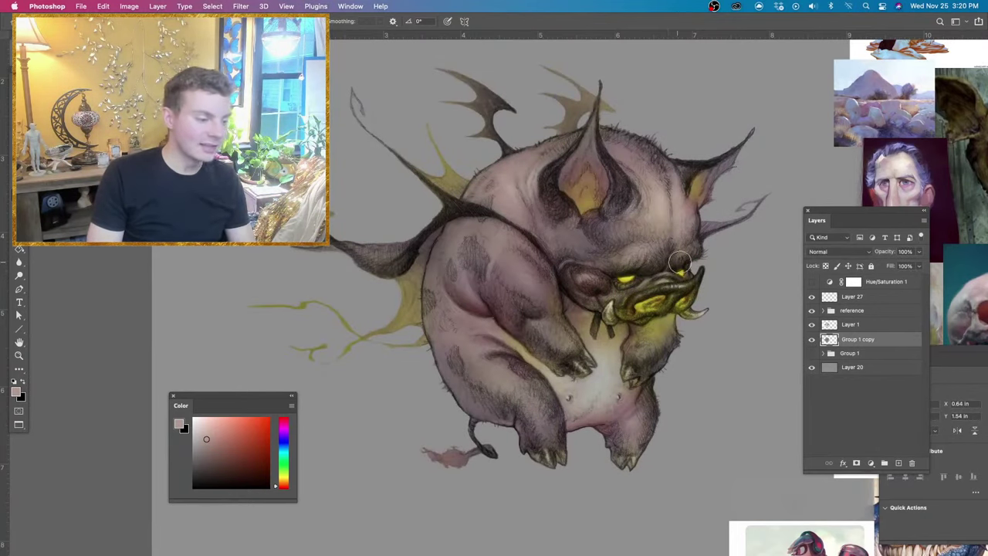
Test different hues on the merged creature layer with Hue/Saturation and apply a hue shift of -25.
{"action": "left_click_drag", "start_coordinate": [677, 263], "coordinate": [707, 278]}
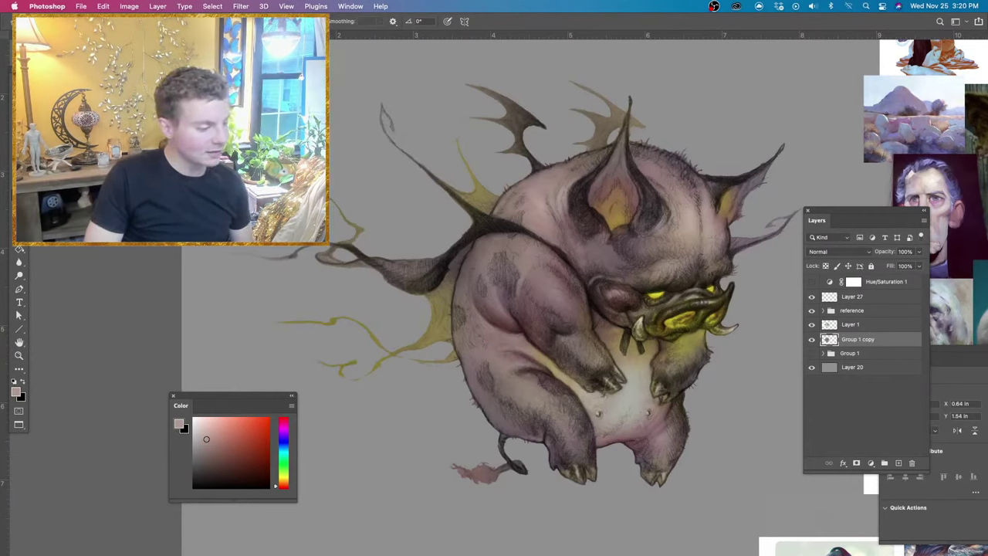
{"action": "key", "text": "super+u"}
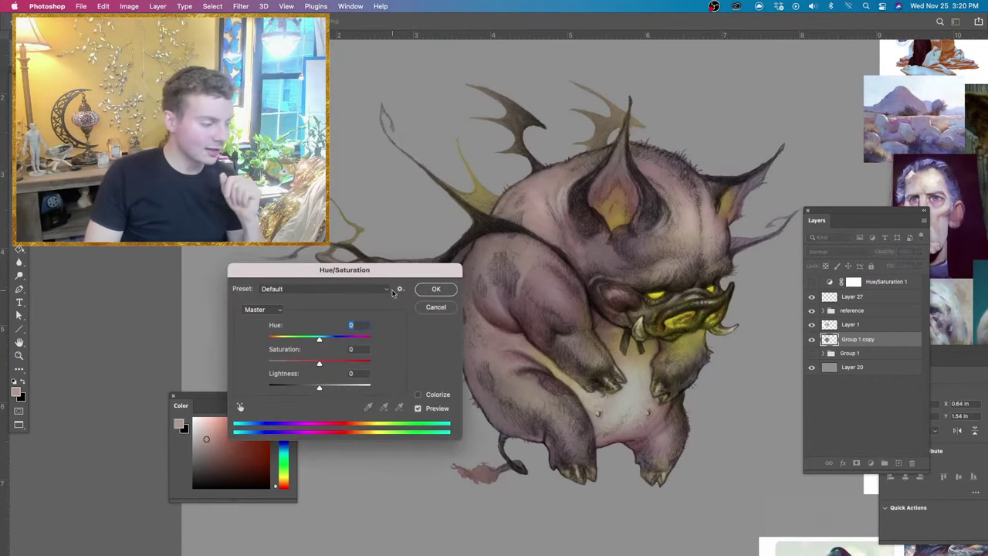
{"action": "left_click_drag", "start_coordinate": [394, 272], "coordinate": [333, 257]}
{"action": "left_click_drag", "start_coordinate": [265, 323], "coordinate": [310, 322]}
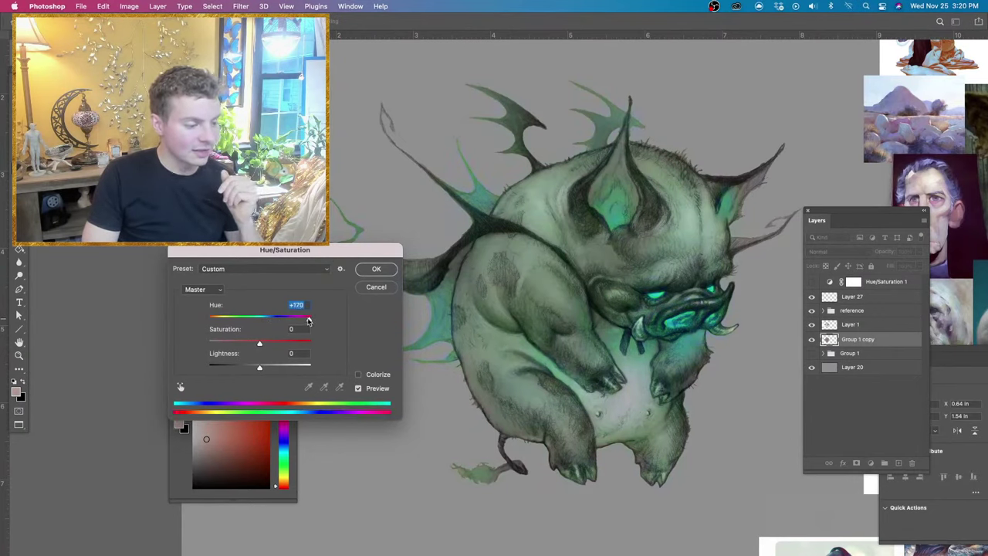
{"action": "left_click", "coordinate": [247, 322]}
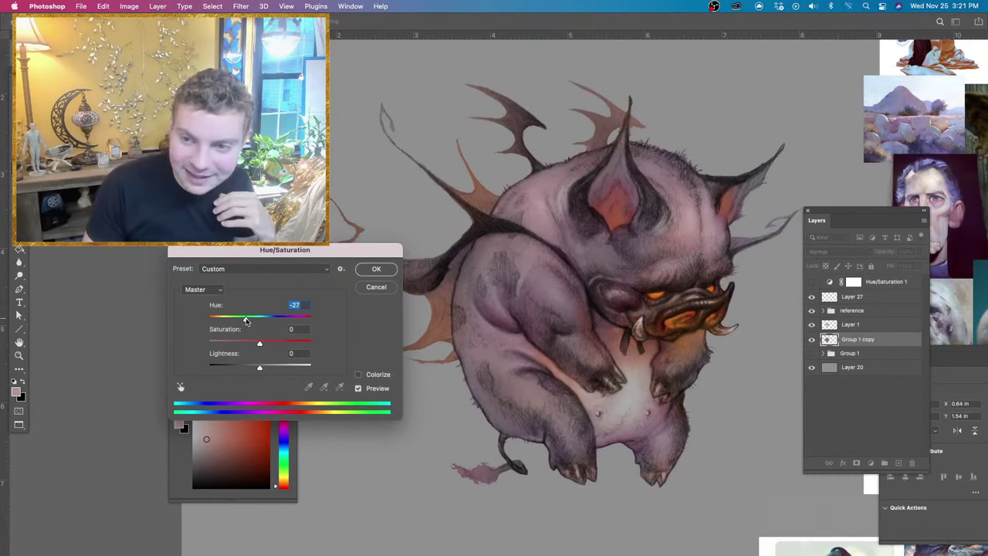
{"action": "left_click_drag", "start_coordinate": [261, 321], "coordinate": [247, 321]}
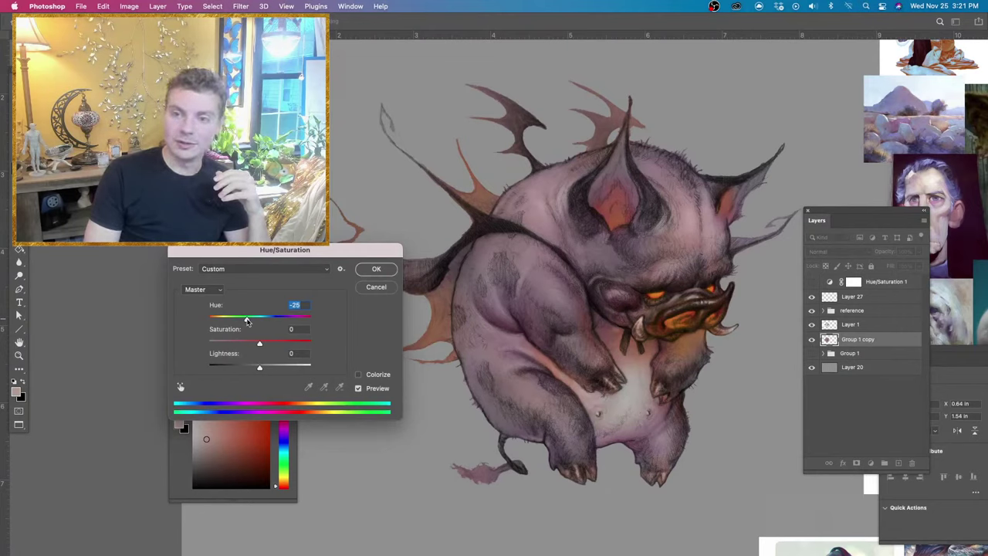
{"action": "left_click", "coordinate": [222, 320]}
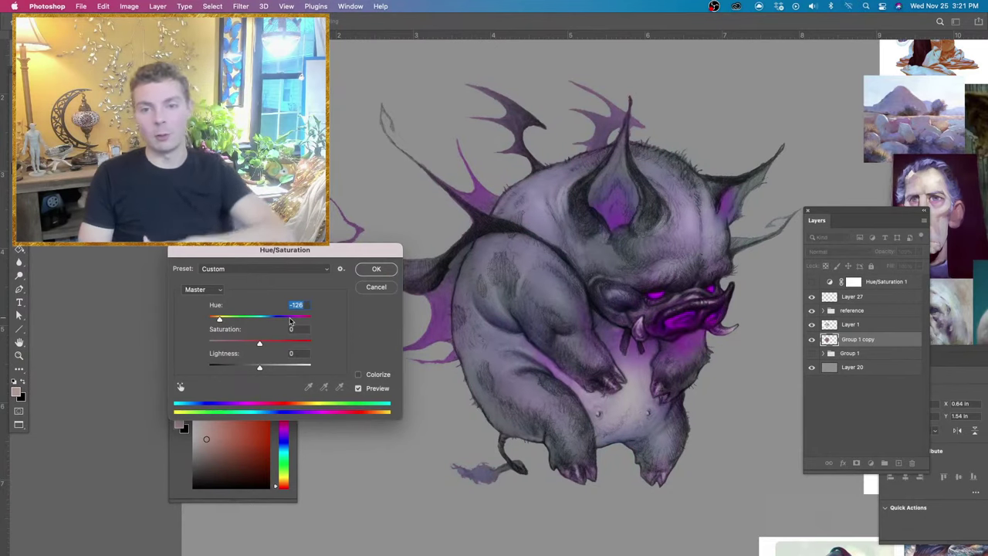
{"action": "left_click", "coordinate": [250, 320]}
{"action": "left_click_drag", "start_coordinate": [250, 321], "coordinate": [248, 321]}
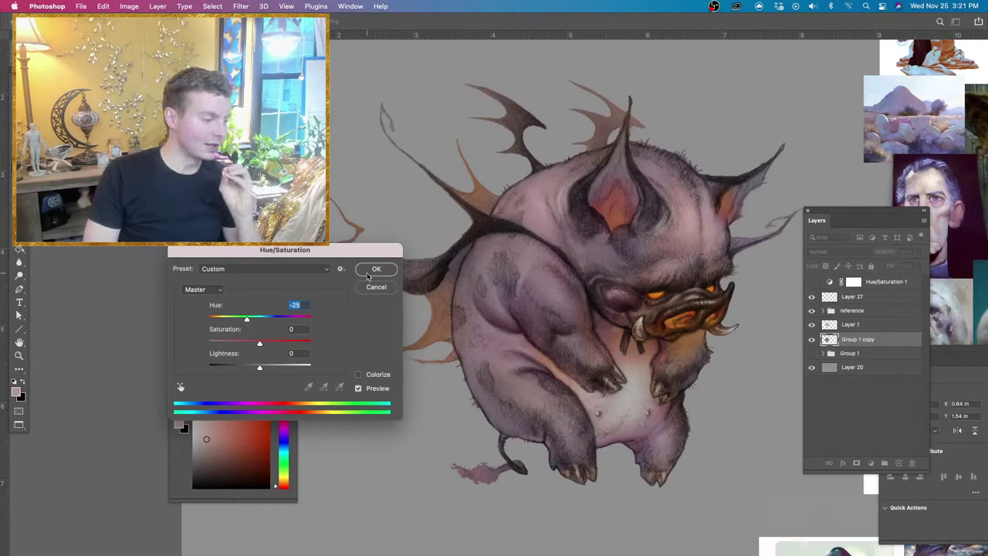
{"action": "left_click", "coordinate": [374, 269]}
Show Group 1 and toggle the visibility of Group 1 copy to compare the original and hue-shifted coloring.
{"action": "left_click", "coordinate": [812, 353]}
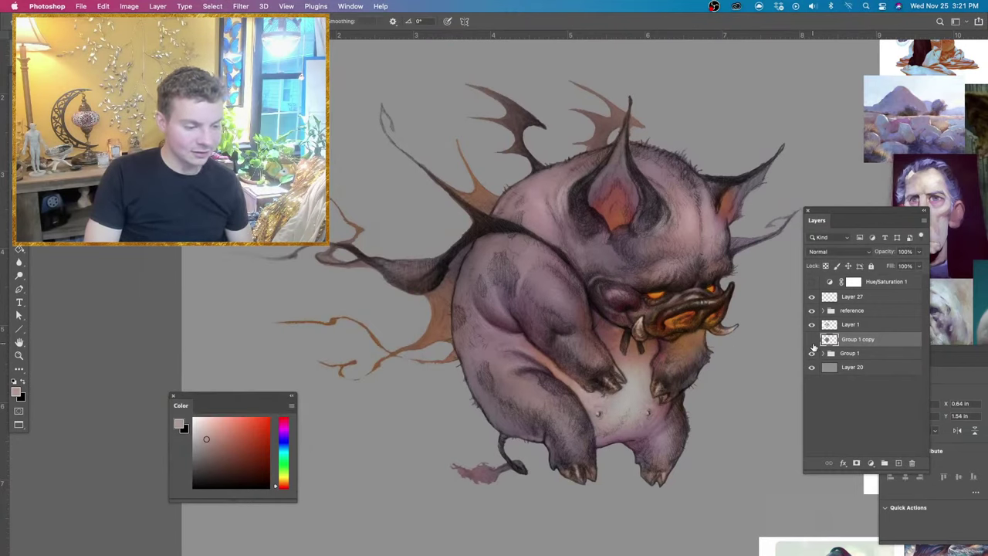
{"action": "left_click", "coordinate": [812, 342]}
{"action": "left_click", "coordinate": [812, 343]}
{"action": "left_click", "coordinate": [812, 342]}
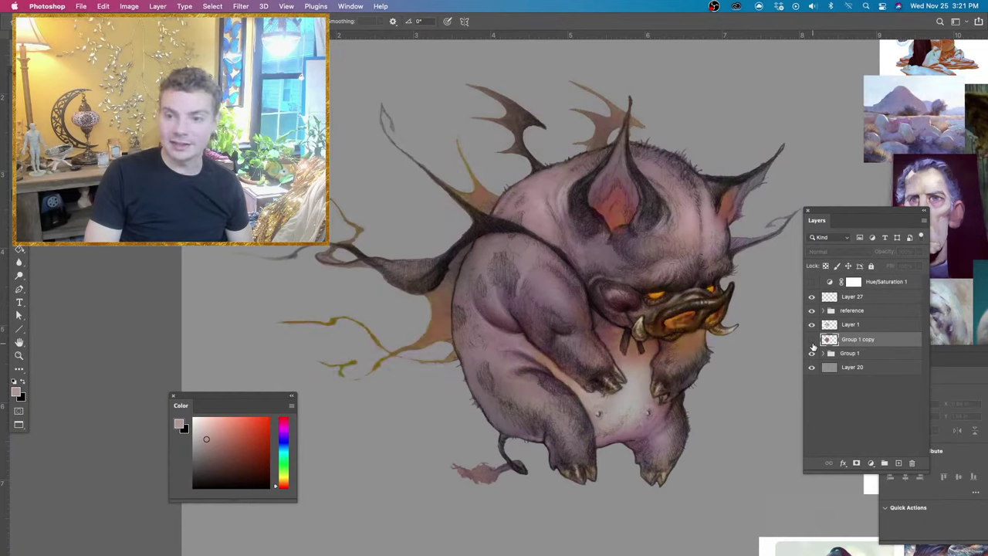
{"action": "left_click", "coordinate": [812, 343]}
{"action": "left_click", "coordinate": [812, 342]}
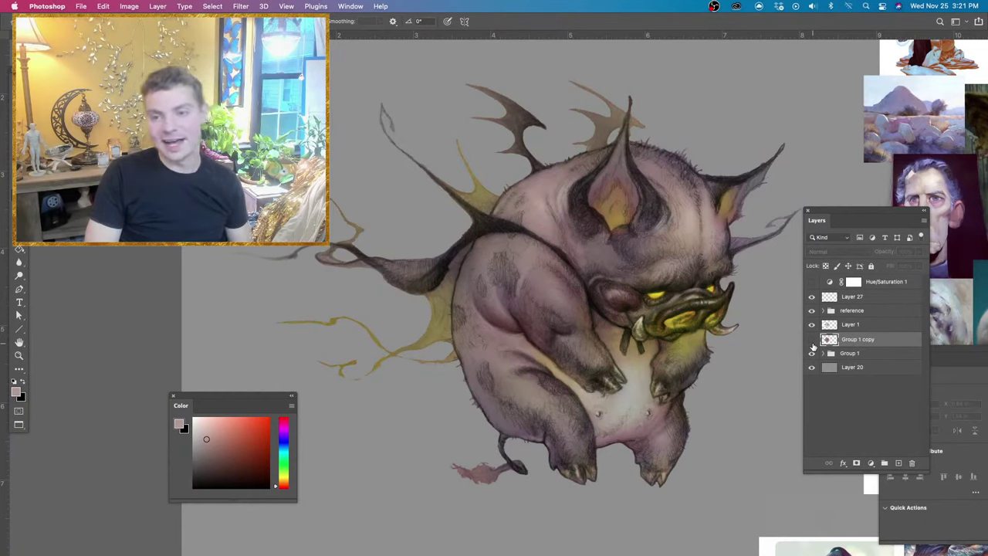
{"action": "left_click", "coordinate": [812, 343]}
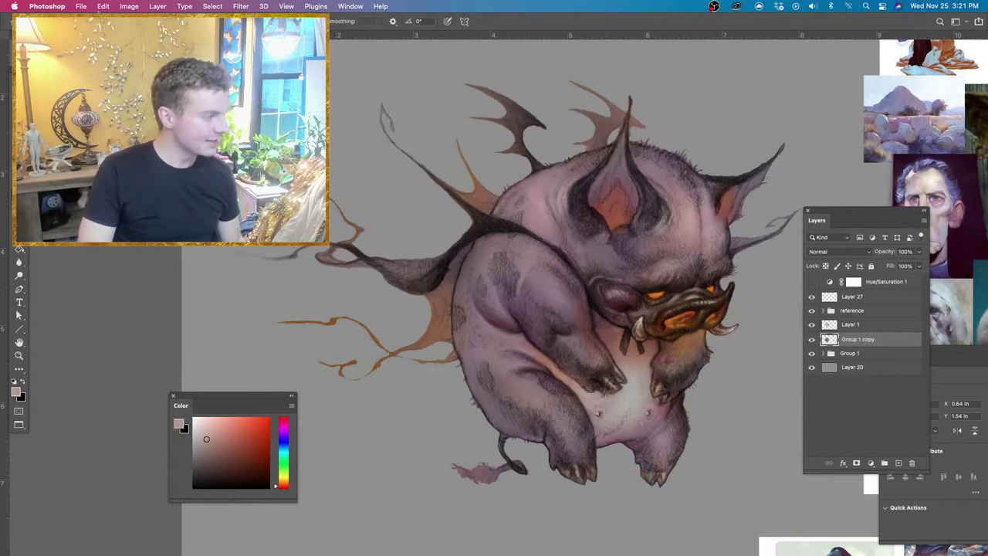
Flip the canvas horizontally and review the hue-shifted creature in its mirrored orientation.
{"action": "left_click", "coordinate": [128, 6]}
{"action": "mouse_move", "coordinate": [178, 100]}
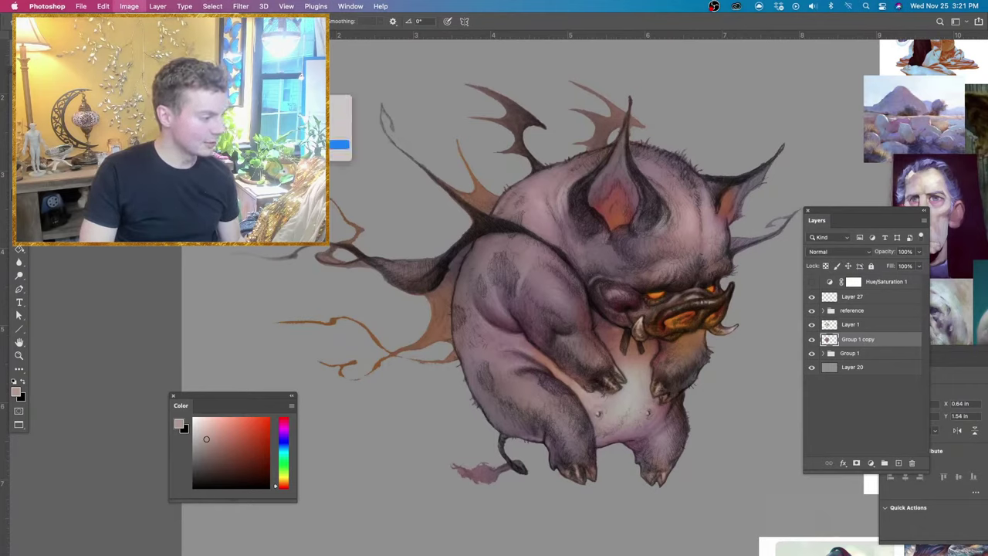
{"action": "left_click", "coordinate": [342, 146]}
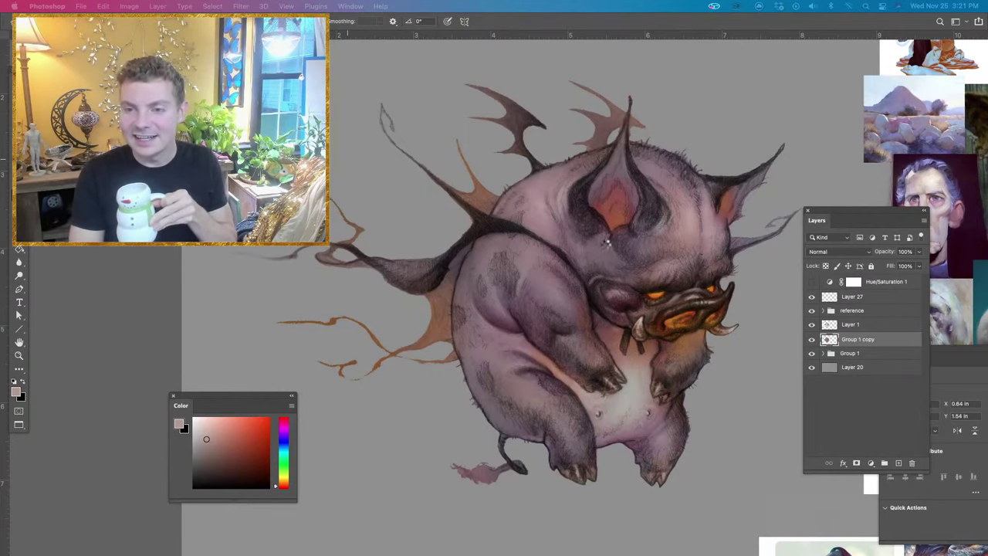
{"action": "scroll", "coordinate": [606, 244], "scroll_direction": "right", "scroll_amount": 5}
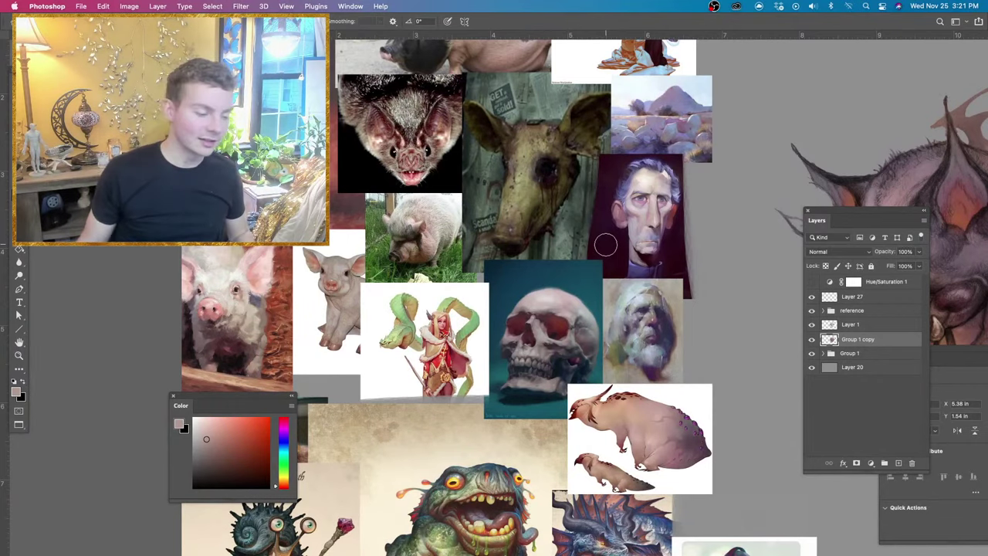
{"action": "scroll", "coordinate": [605, 244], "scroll_direction": "right", "scroll_amount": 7}
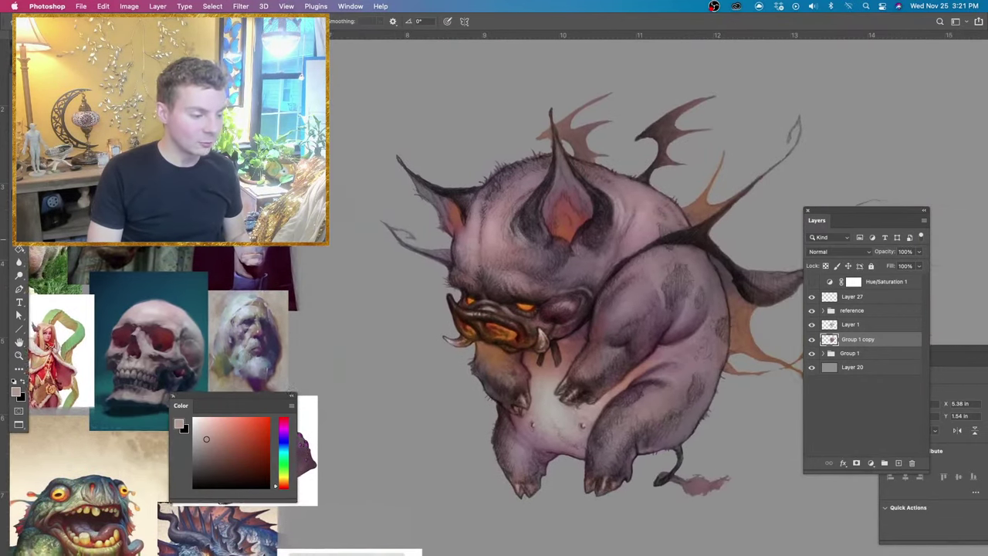
{"action": "scroll", "coordinate": [605, 244], "scroll_direction": "right", "scroll_amount": 1}
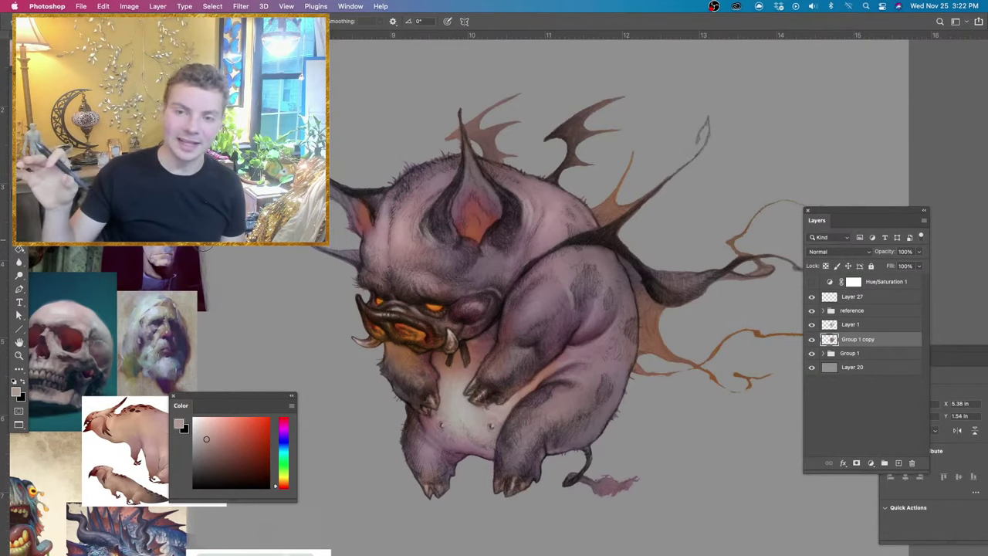
{"action": "left_click_drag", "start_coordinate": [649, 413], "coordinate": [717, 413]}
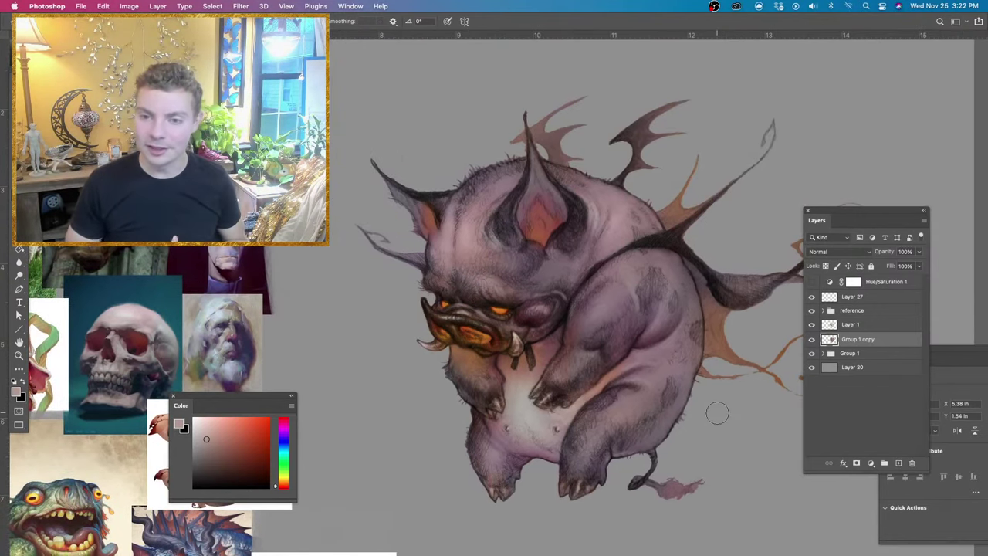
{"action": "left_click_drag", "start_coordinate": [681, 449], "coordinate": [658, 440]}
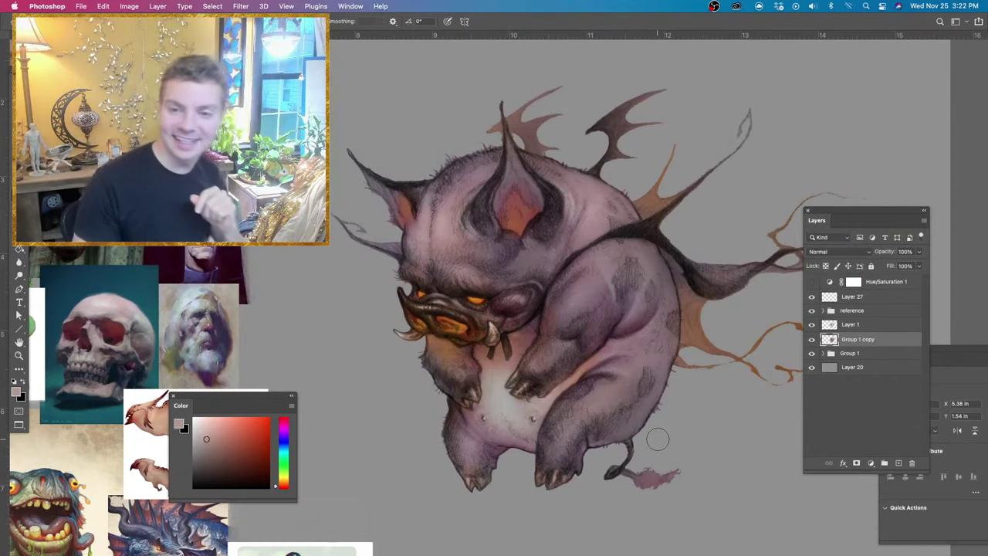
{"action": "scroll", "coordinate": [657, 438], "scroll_direction": "left", "scroll_amount": 2}
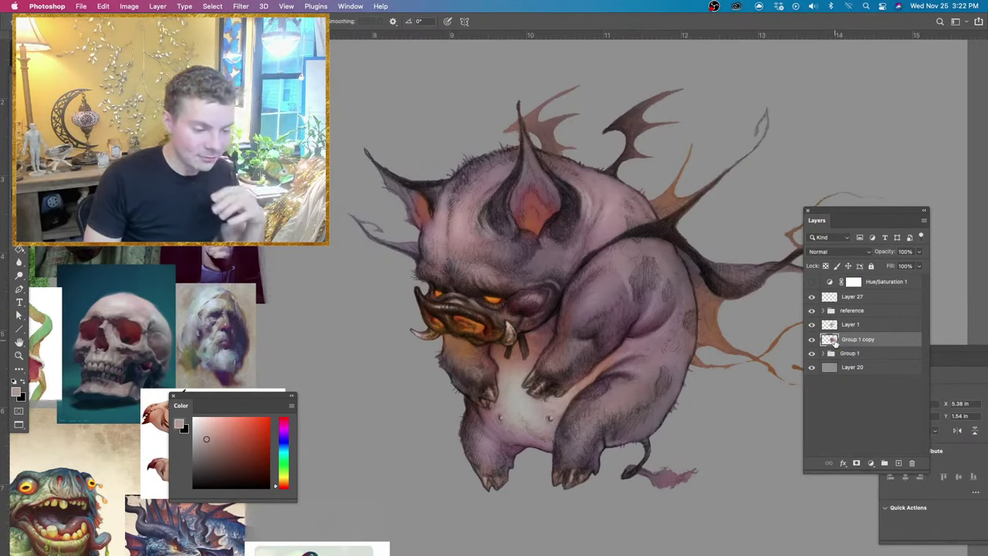
Duplicate the hue-shifted layer, hide the layers it came from, and add a Gradient Map adjustment layer above the copy.
{"action": "left_click_drag", "start_coordinate": [844, 340], "coordinate": [898, 463]}
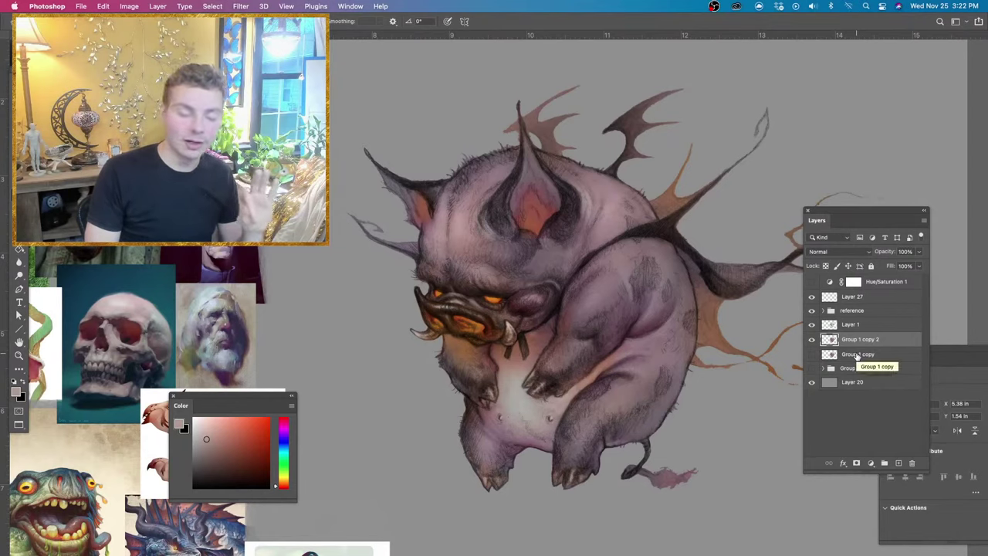
{"action": "left_click", "coordinate": [871, 463]}
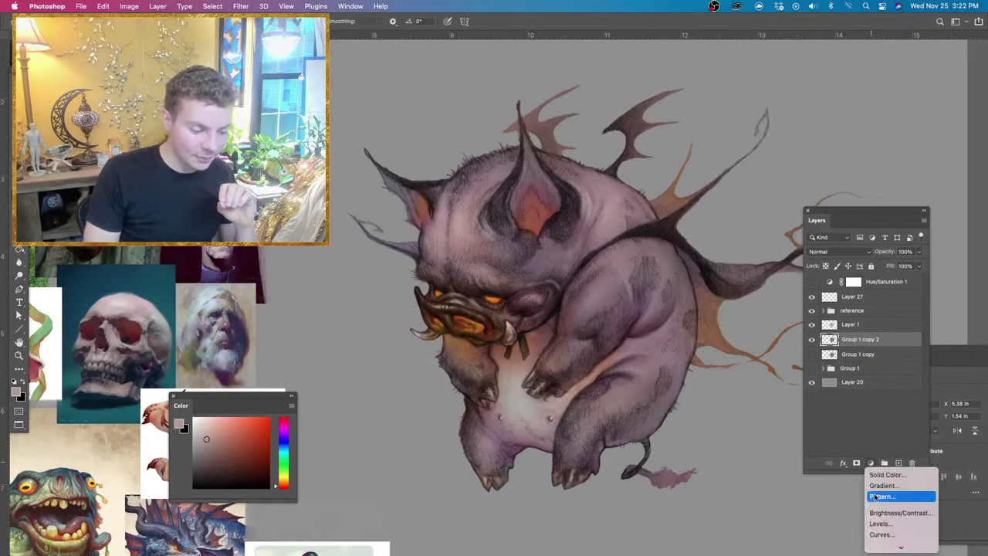
{"action": "left_click", "coordinate": [895, 532]}
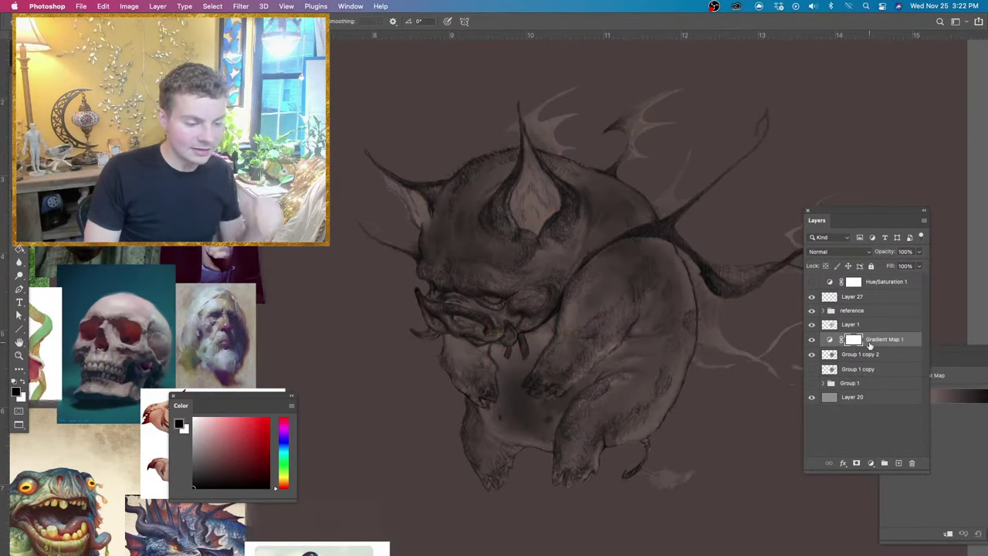
Replace the gradient map's default mask with one made from the outline of the Group 1 copy 2 layer.
{"action": "right_click", "coordinate": [856, 340]}
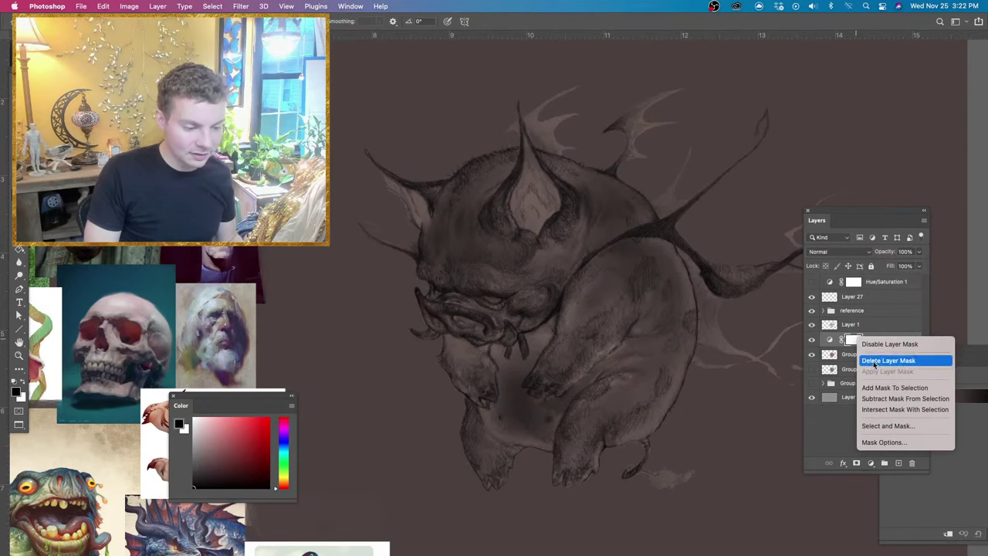
{"action": "left_click", "coordinate": [862, 361]}
{"action": "left_click", "coordinate": [830, 355], "text": "super"}
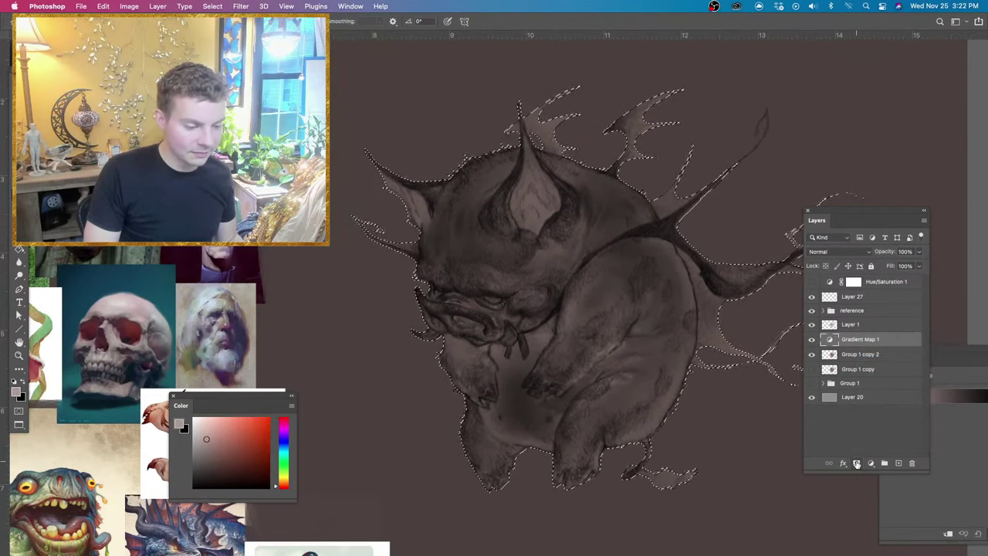
{"action": "left_click", "coordinate": [857, 462]}
Change the gradient type of the Gradient Map 1 adjustment layer from Solid to Noise.
{"action": "left_click_drag", "start_coordinate": [931, 361], "coordinate": [280, 257]}
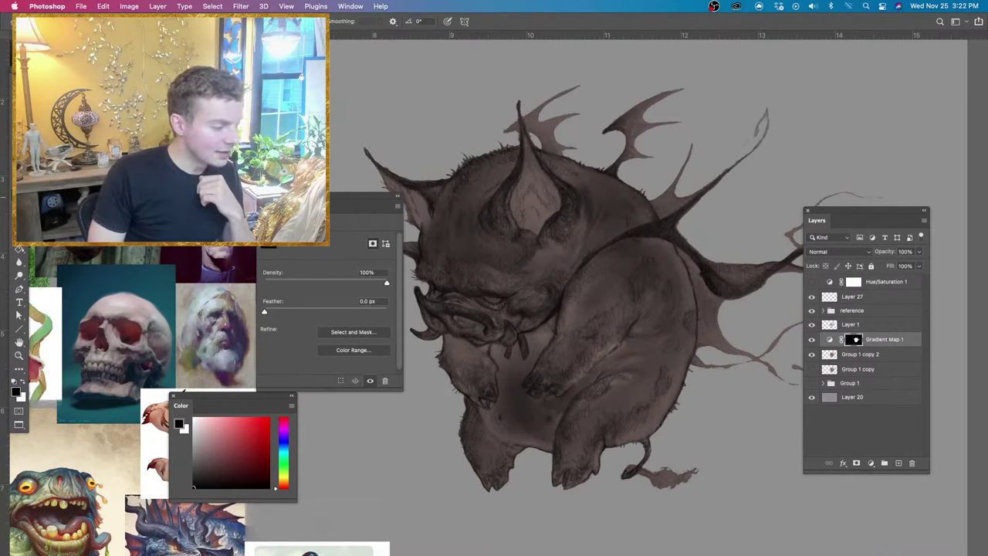
{"action": "left_click", "coordinate": [261, 196]}
{"action": "double_click", "coordinate": [833, 344]}
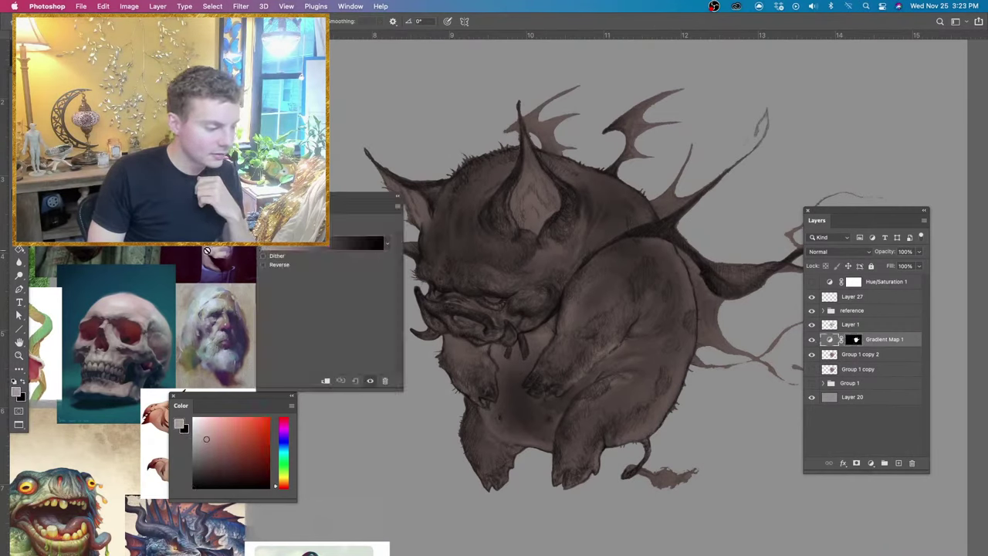
{"action": "left_click", "coordinate": [333, 244]}
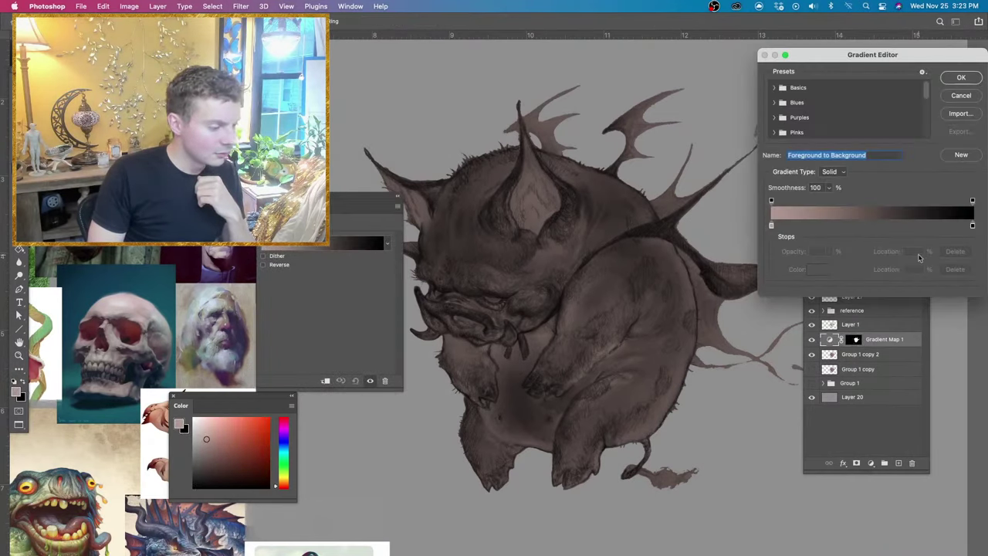
{"action": "left_click", "coordinate": [832, 172]}
{"action": "left_click", "coordinate": [834, 183]}
{"action": "left_click", "coordinate": [961, 79]}
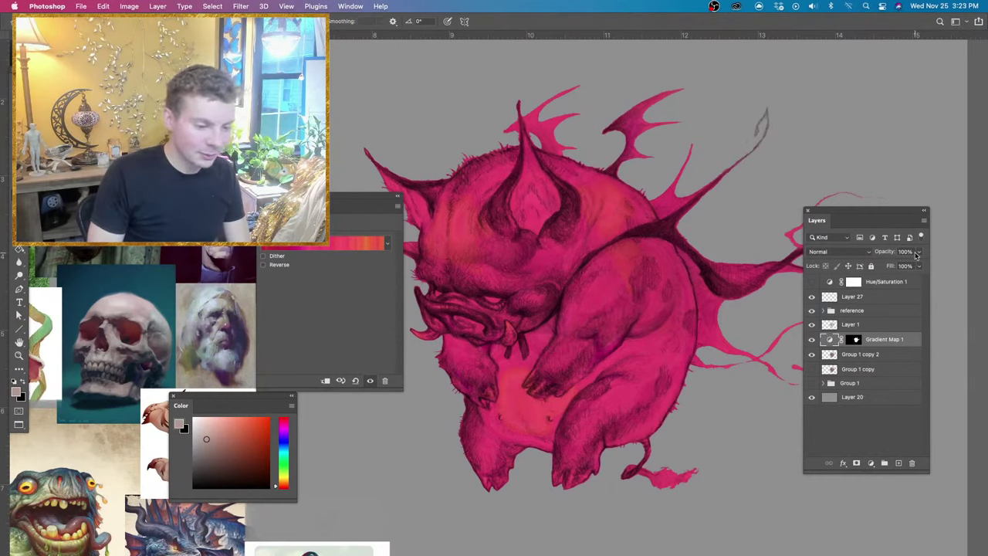
Lower the Gradient Map 1 layer's opacity to 13% and reposition its properties panel.
{"action": "left_click", "coordinate": [917, 253]}
{"action": "left_click_drag", "start_coordinate": [879, 266], "coordinate": [876, 267]}
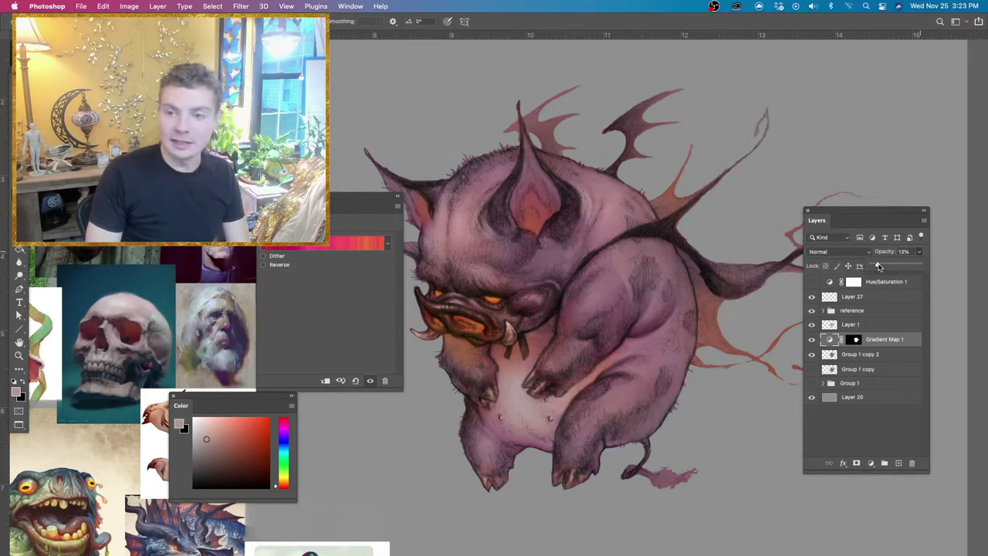
{"action": "left_click", "coordinate": [345, 197]}
{"action": "left_click_drag", "start_coordinate": [345, 197], "coordinate": [318, 209]}
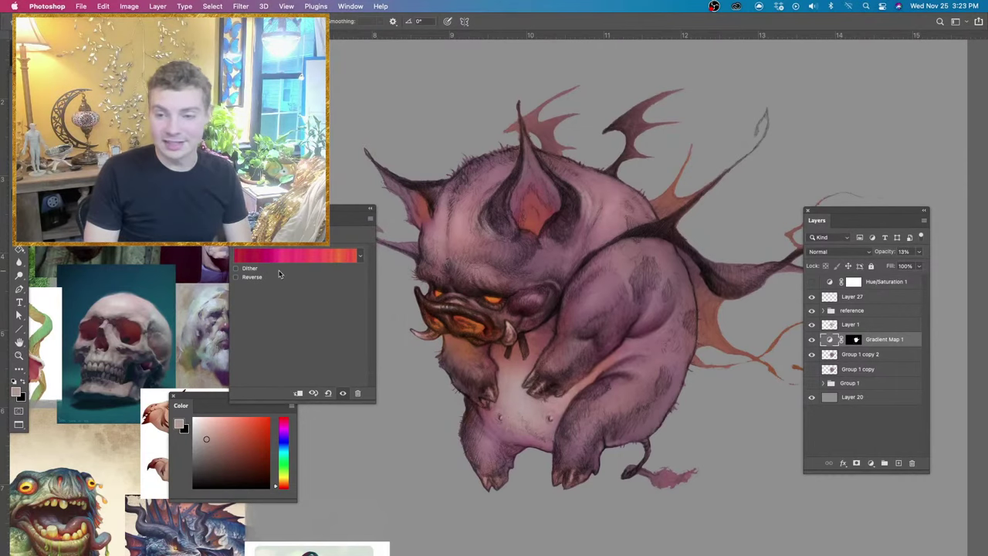
Toggle the visibility of Gradient Map 1 to compare the creature with and without the pink and orange tint.
{"action": "left_click", "coordinate": [812, 339]}
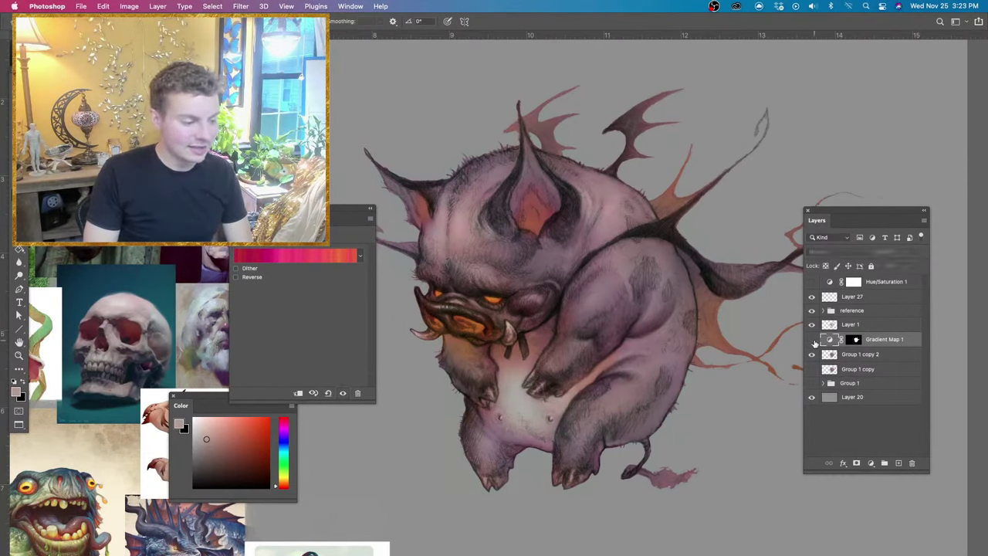
{"action": "left_click", "coordinate": [812, 339]}
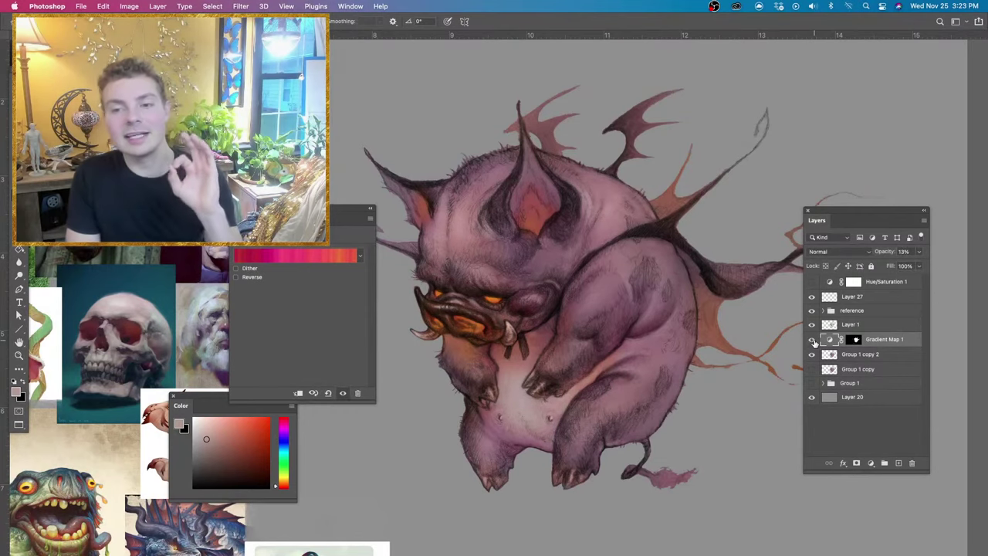
{"action": "left_click", "coordinate": [812, 340]}
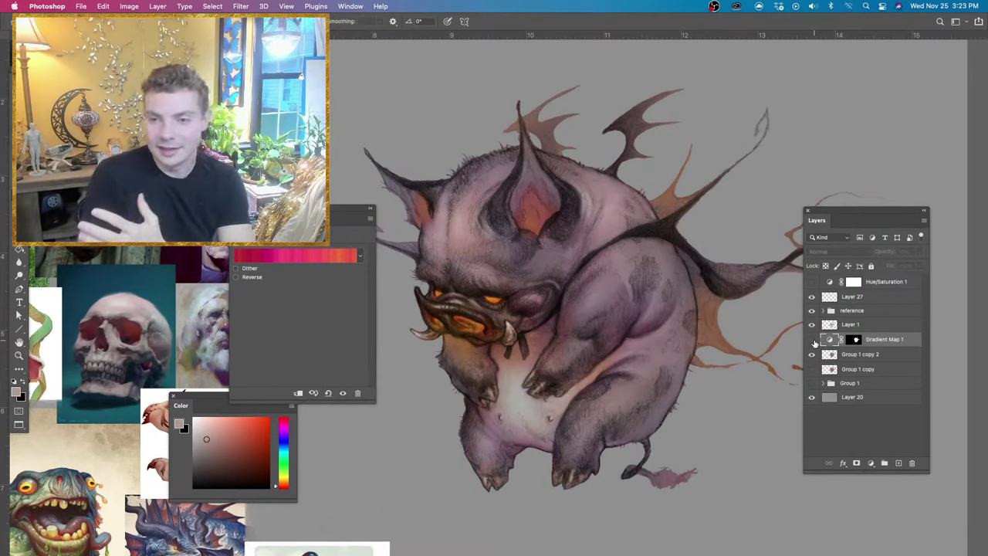
{"action": "left_click", "coordinate": [812, 340]}
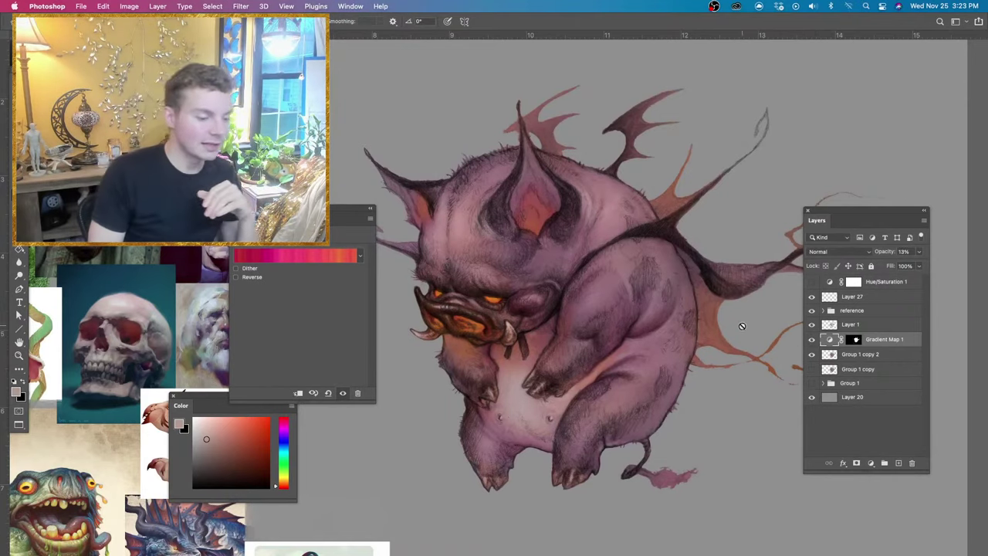
Randomize the gradient map's noise colors to an orange, red and green mix and accept the gradient.
{"action": "left_click", "coordinate": [340, 257]}
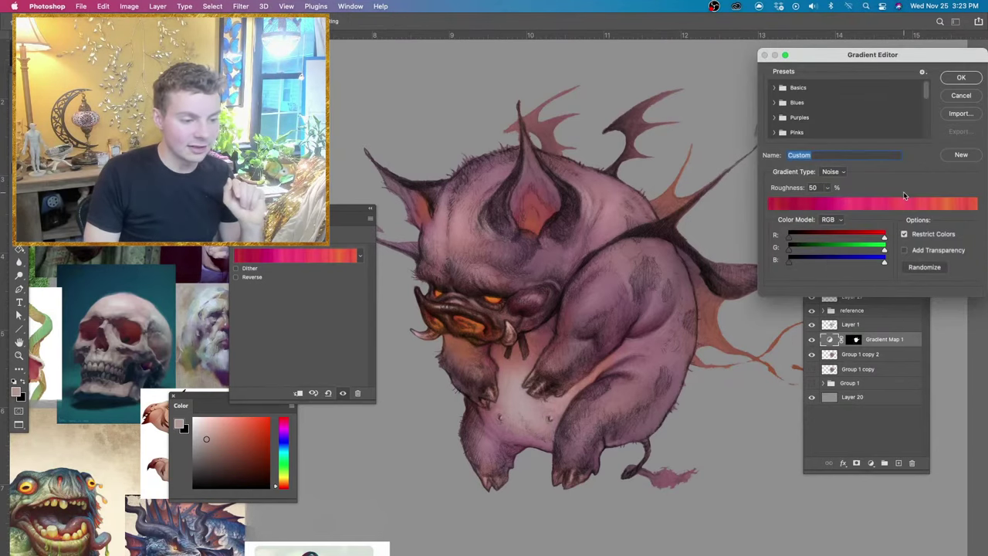
{"action": "left_click_drag", "start_coordinate": [870, 62], "coordinate": [846, 61]}
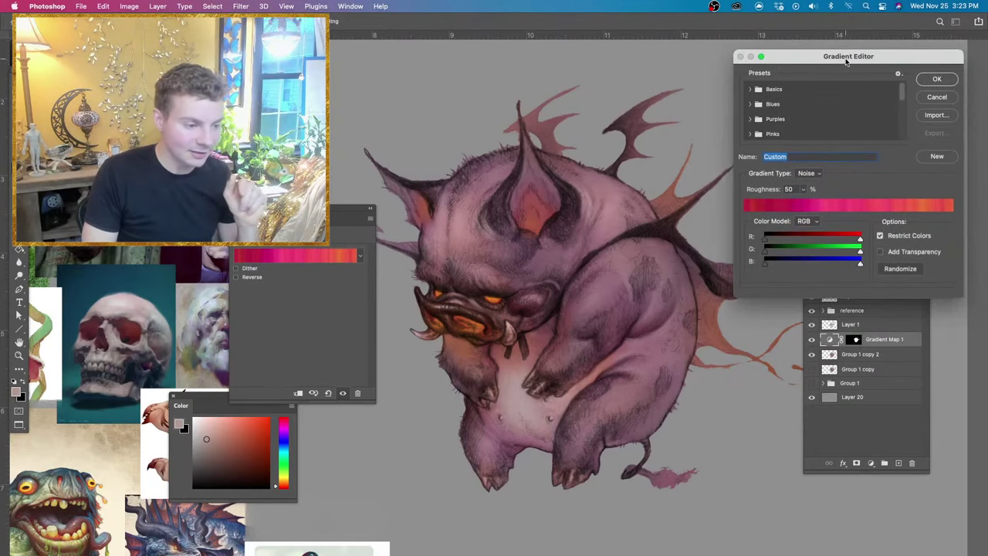
{"action": "left_click", "coordinate": [899, 268]}
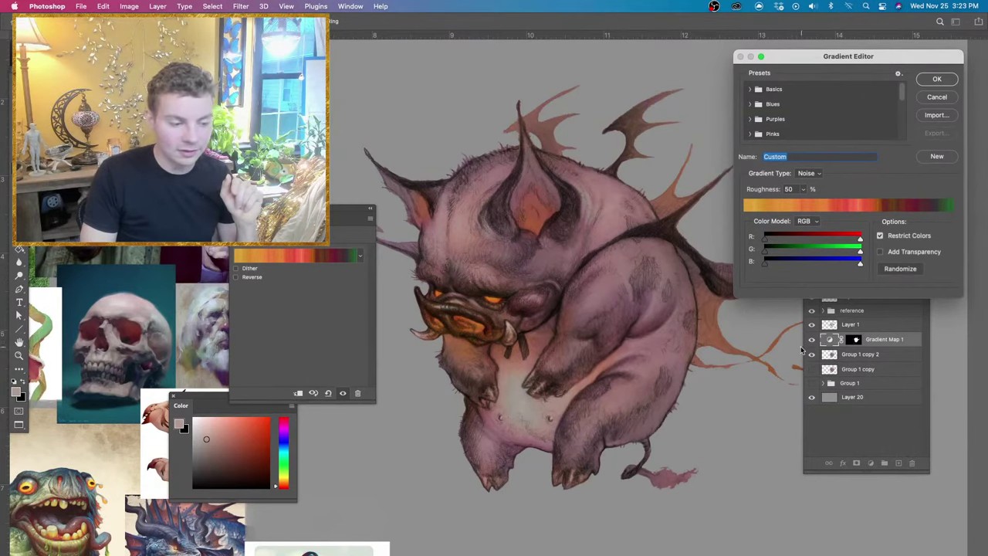
{"action": "left_click", "coordinate": [934, 79]}
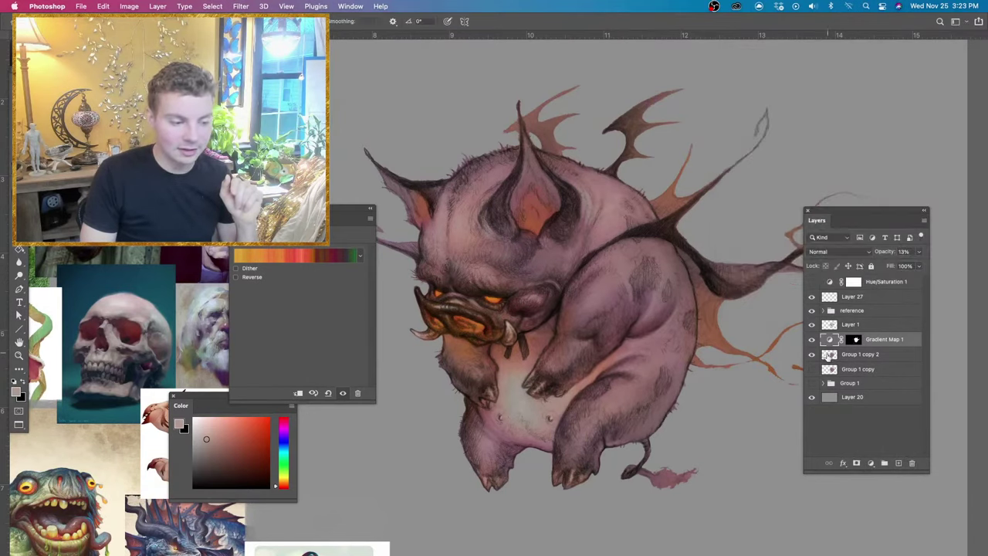
Toggle Gradient Map 1 off and on to judge the orange, red and green tint on the creature.
{"action": "left_click", "coordinate": [812, 340]}
{"action": "left_click", "coordinate": [812, 340]}
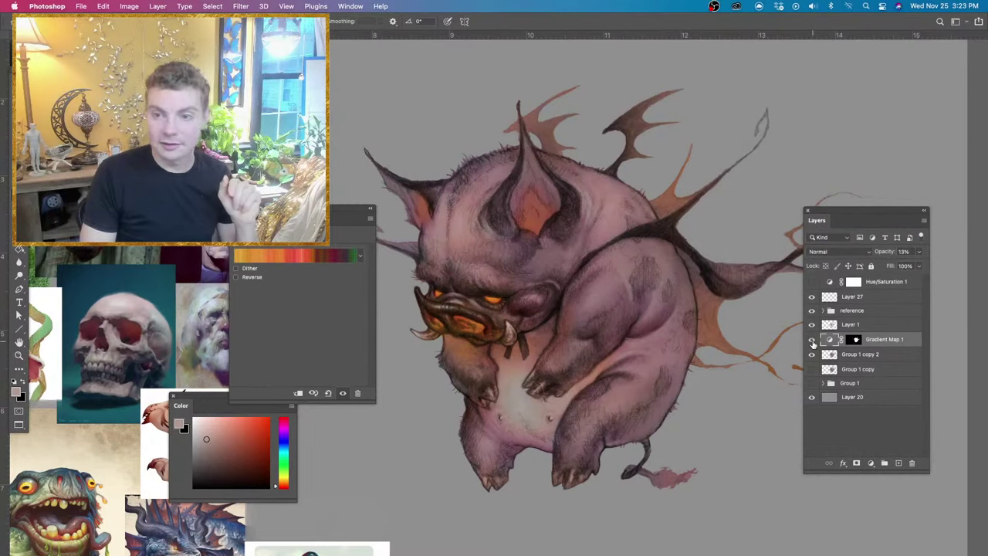
{"action": "left_click", "coordinate": [812, 342]}
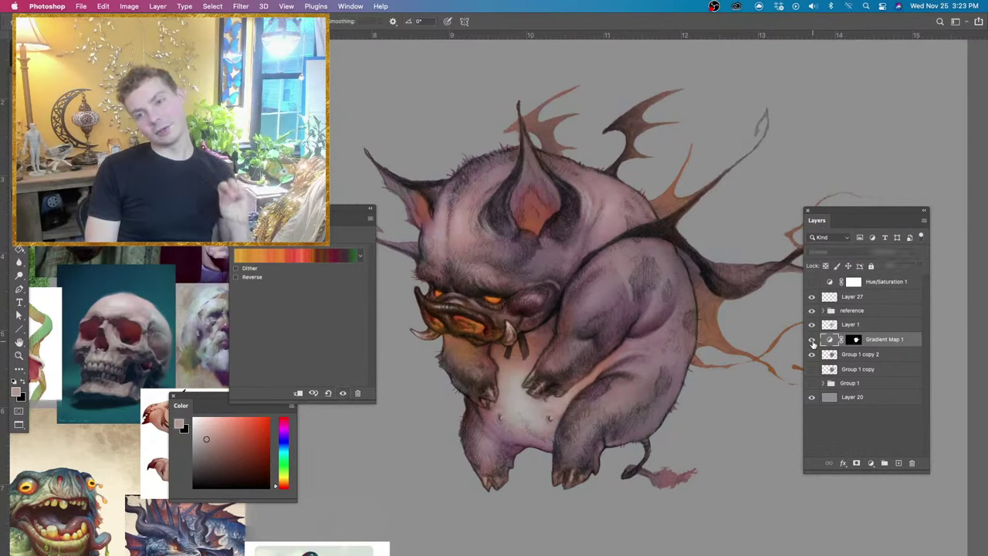
{"action": "left_click", "coordinate": [812, 342]}
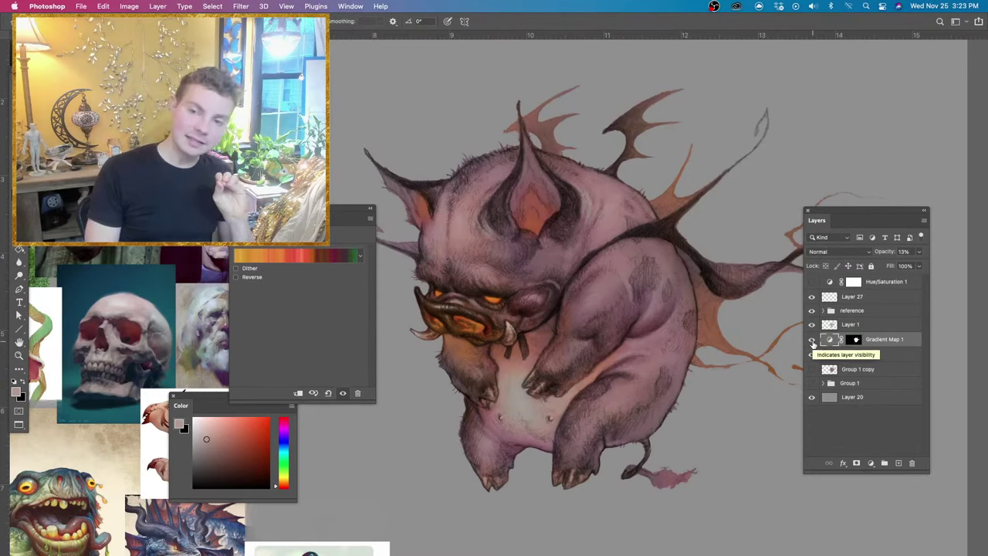
{"action": "left_click", "coordinate": [812, 342]}
{"action": "left_click", "coordinate": [812, 342]}
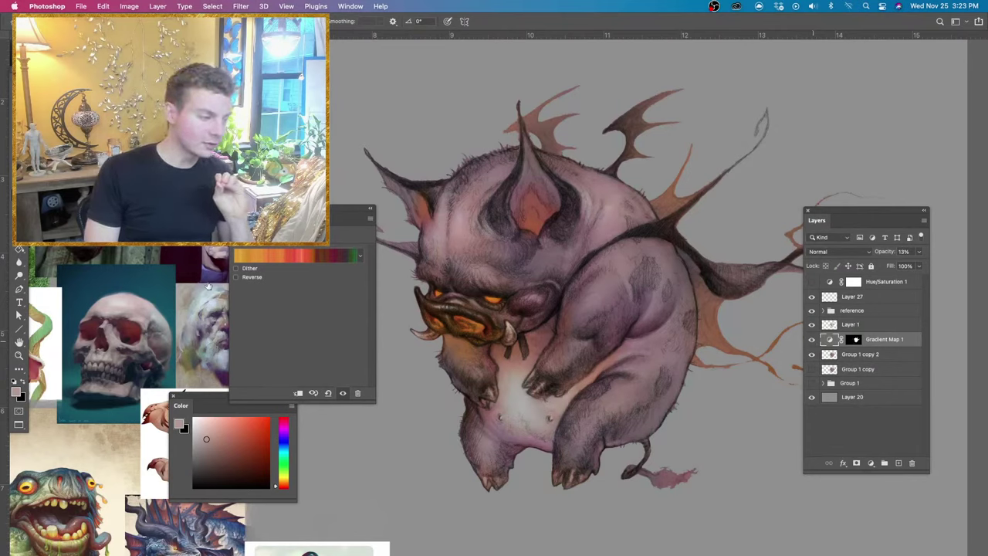
Randomize the noise gradient again for a mostly blue and purple color scheme and accept it.
{"action": "left_click", "coordinate": [290, 252]}
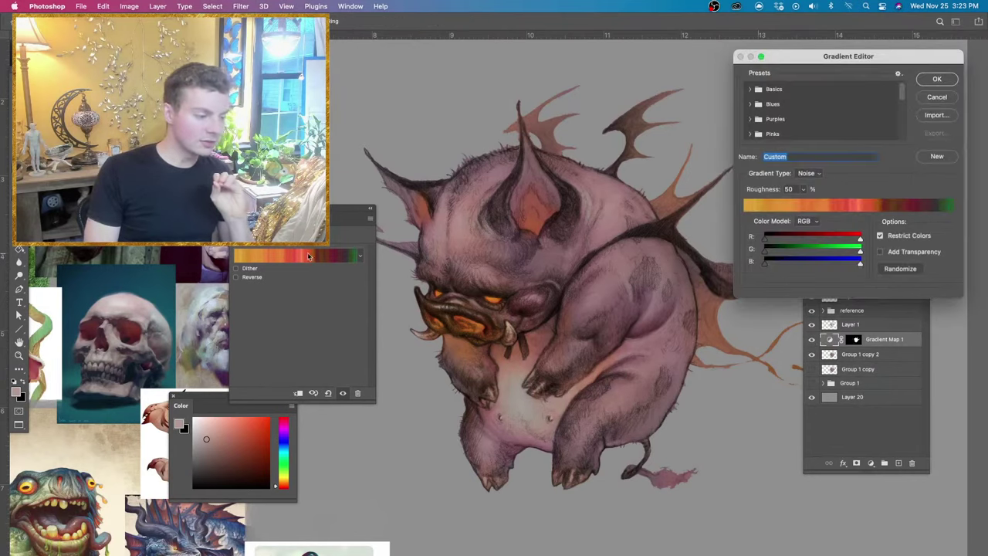
{"action": "left_click", "coordinate": [899, 269]}
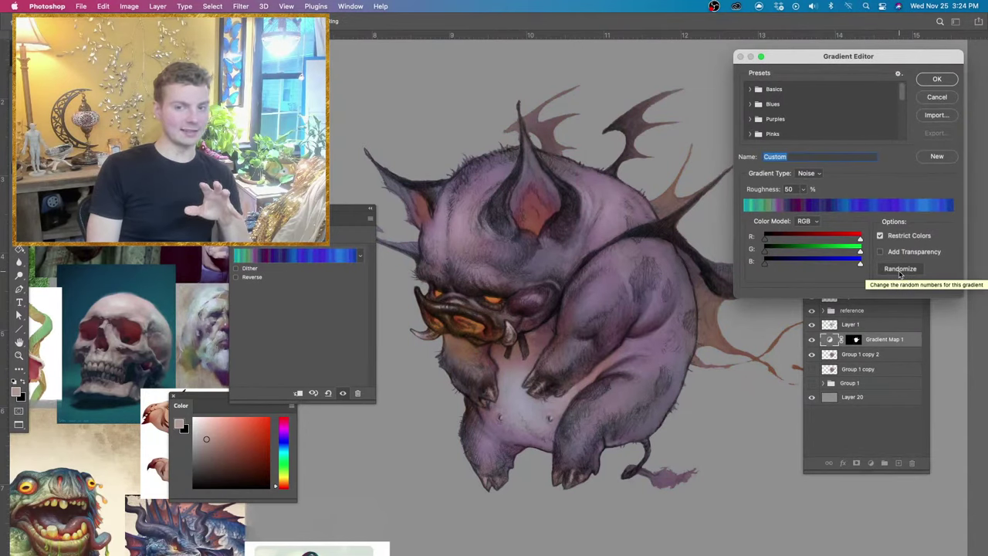
{"action": "left_click", "coordinate": [920, 81]}
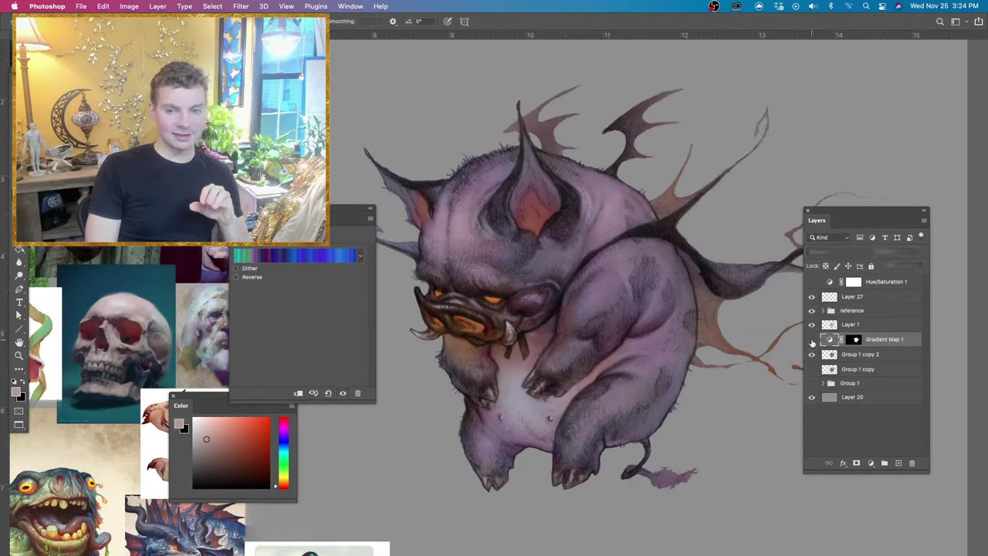
Toggle Gradient Map 1 repeatedly to compare the blue and purple tint with the underlying coloring.
{"action": "left_click", "coordinate": [811, 340]}
{"action": "left_click", "coordinate": [811, 340]}
{"action": "left_click", "coordinate": [812, 341]}
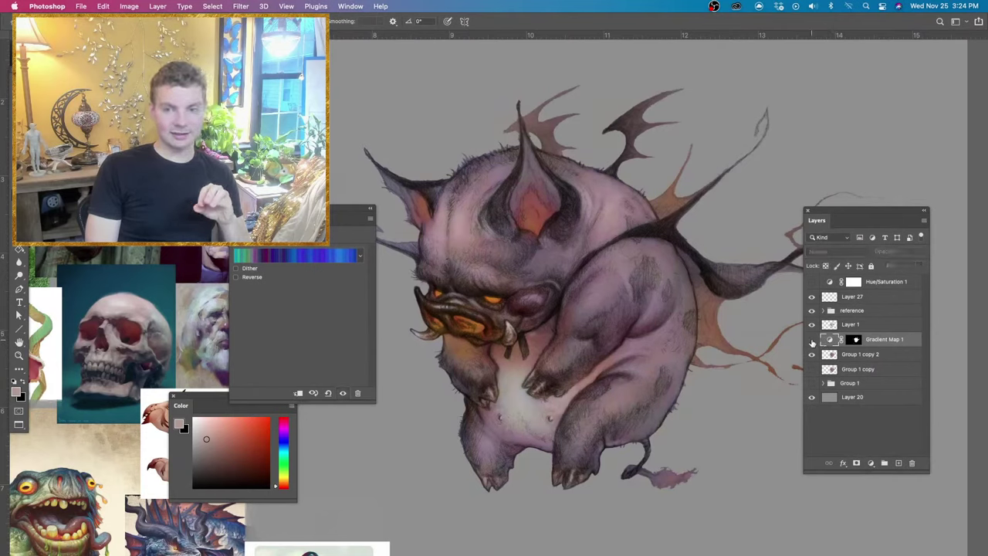
{"action": "left_click", "coordinate": [811, 341]}
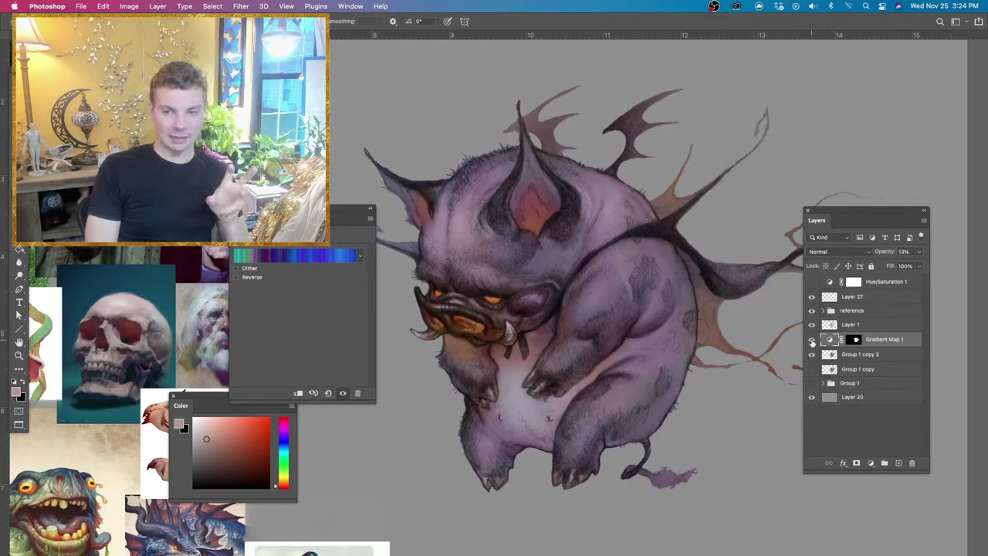
{"action": "left_click", "coordinate": [811, 340]}
{"action": "left_click", "coordinate": [811, 341]}
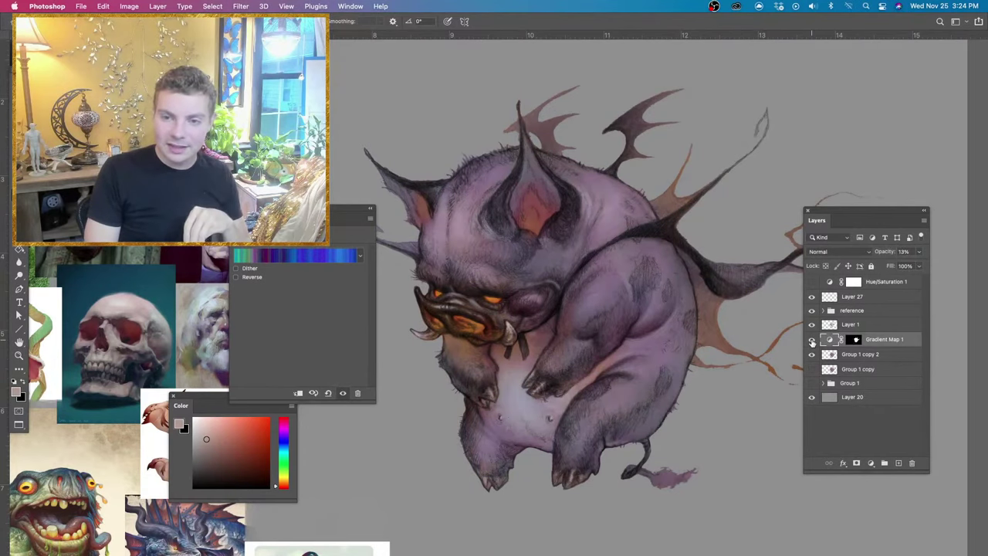
Randomize the noise gradient several times until it runs from crimson through blue to green, and accept it.
{"action": "left_click", "coordinate": [295, 256]}
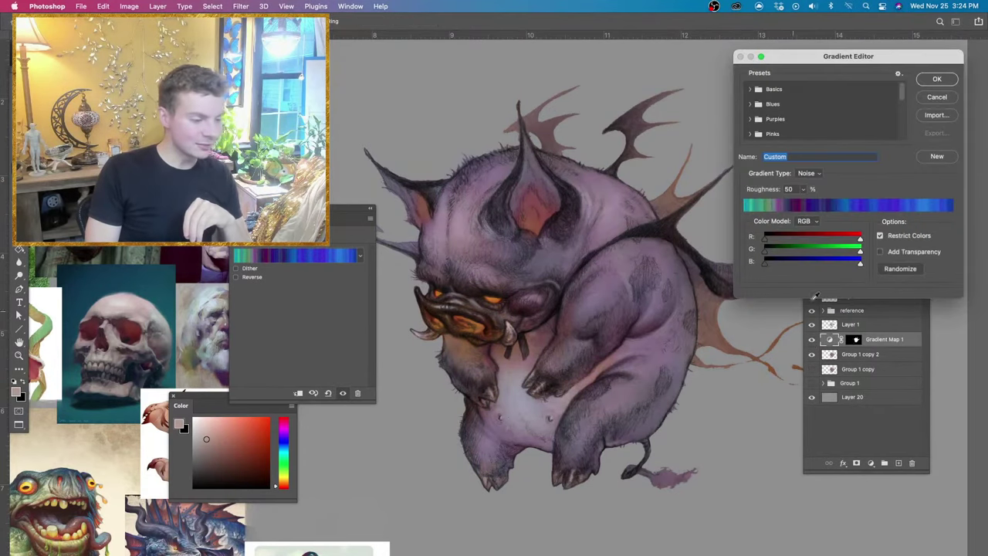
{"action": "left_click", "coordinate": [898, 270]}
{"action": "left_click", "coordinate": [899, 270]}
{"action": "left_click", "coordinate": [900, 270]}
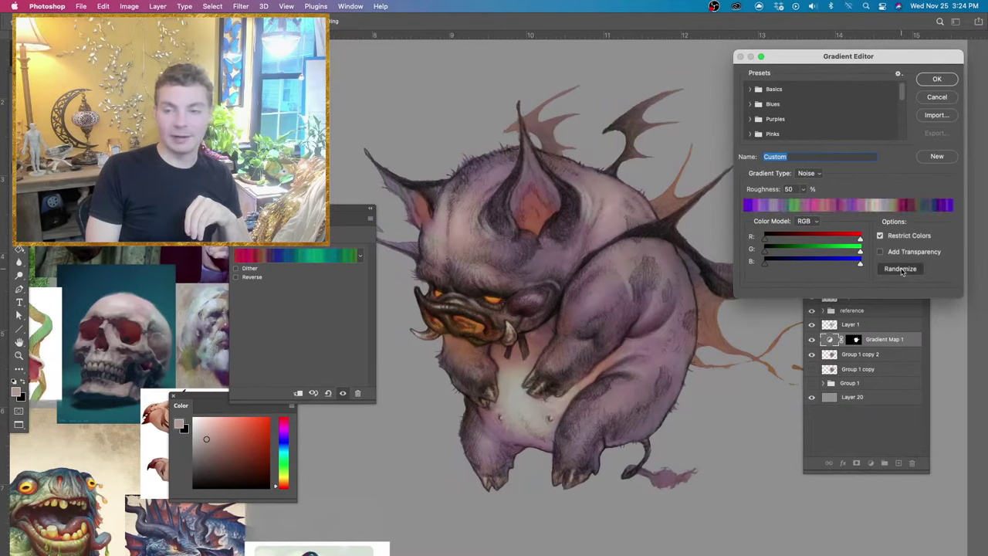
{"action": "left_click", "coordinate": [901, 270]}
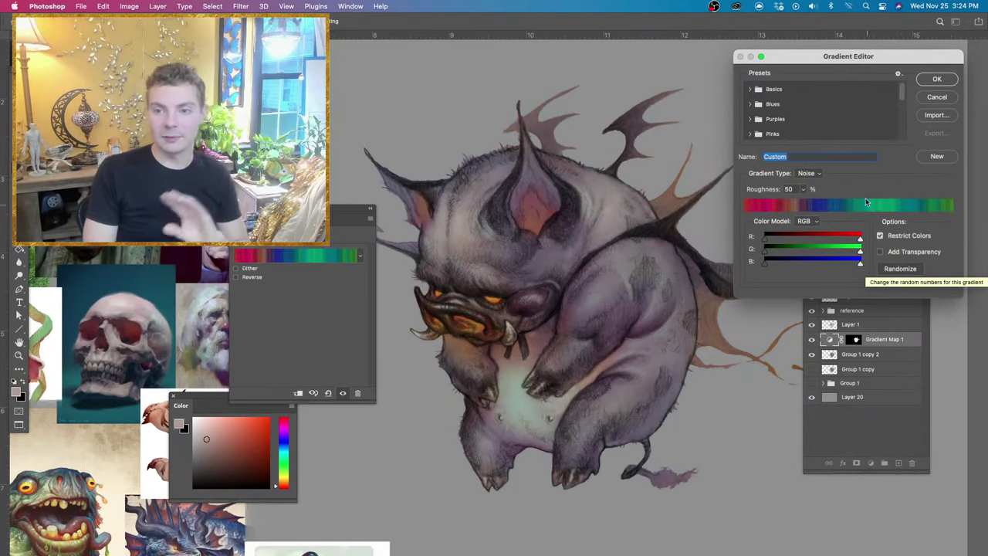
{"action": "left_click", "coordinate": [936, 78]}
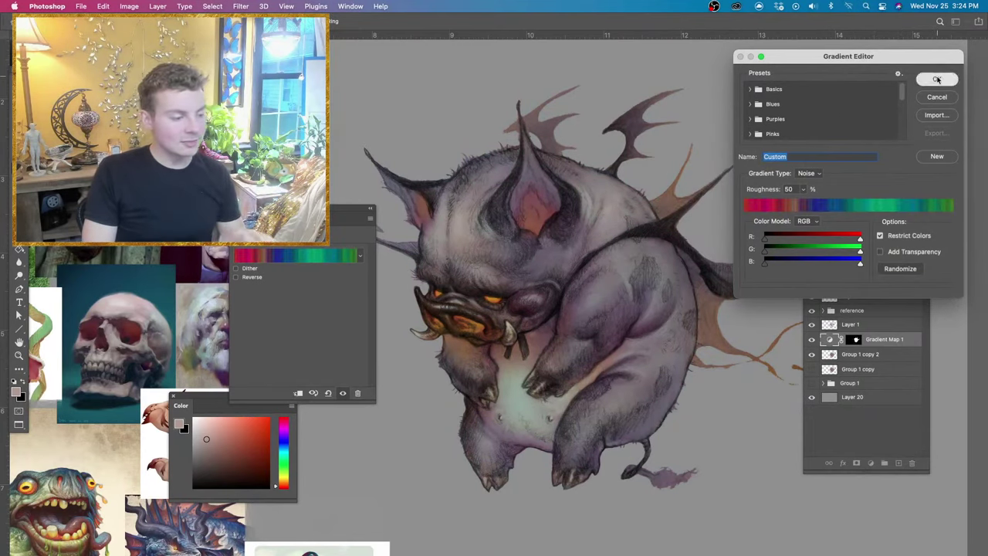
Toggle Gradient Map 1 to compare the crimson, blue and green tint with the untinted creature.
{"action": "left_click", "coordinate": [811, 340]}
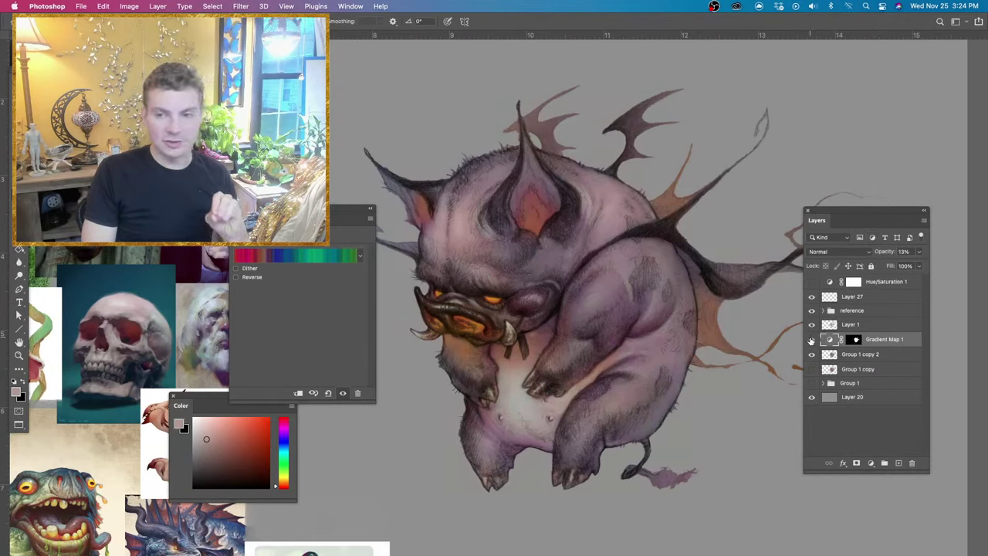
{"action": "left_click", "coordinate": [811, 340]}
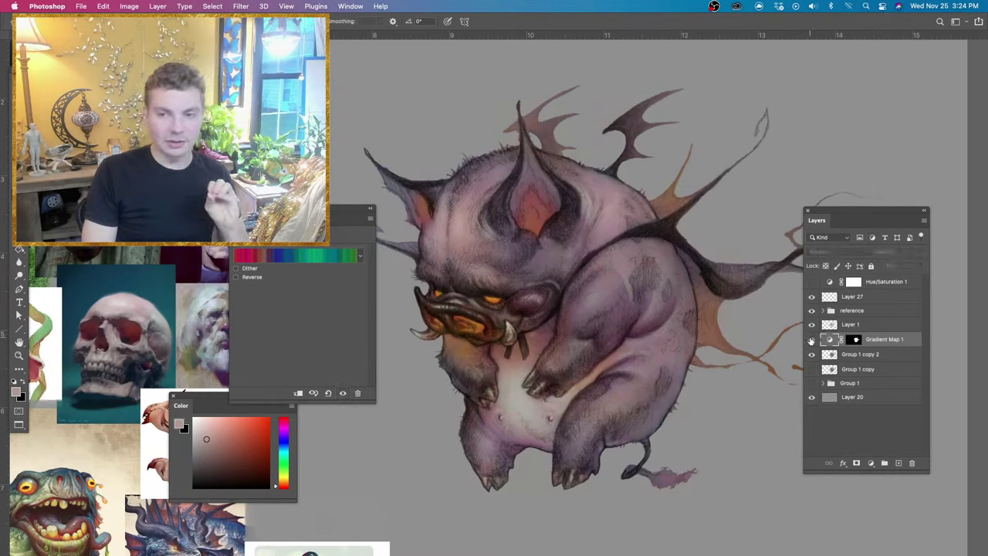
{"action": "left_click", "coordinate": [811, 340]}
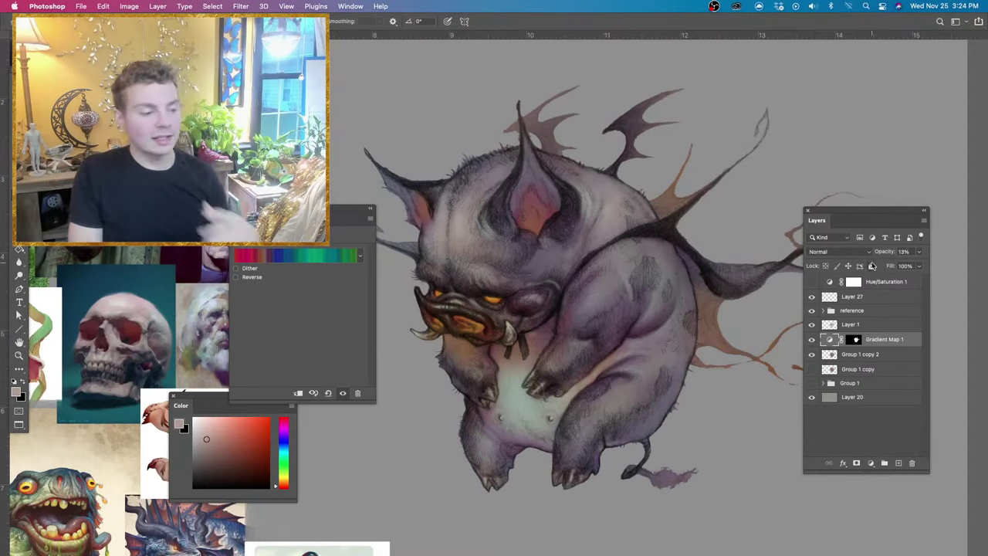
Reduce Gradient Map 1's opacity to 9% and merge it down into the Group 1 copy 2 layer.
{"action": "left_click_drag", "start_coordinate": [919, 253], "coordinate": [879, 268]}
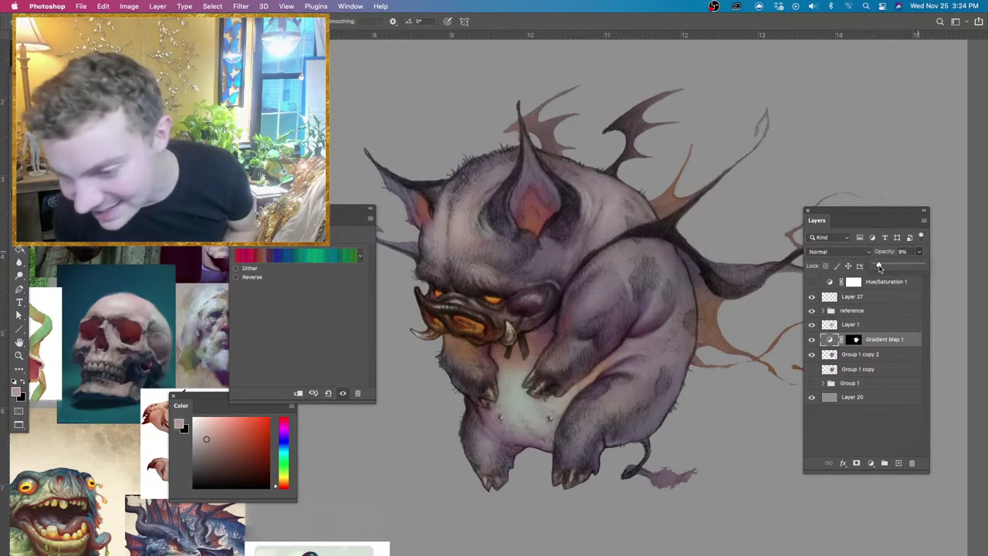
{"action": "left_click", "coordinate": [837, 354]}
{"action": "left_click", "coordinate": [829, 340]}
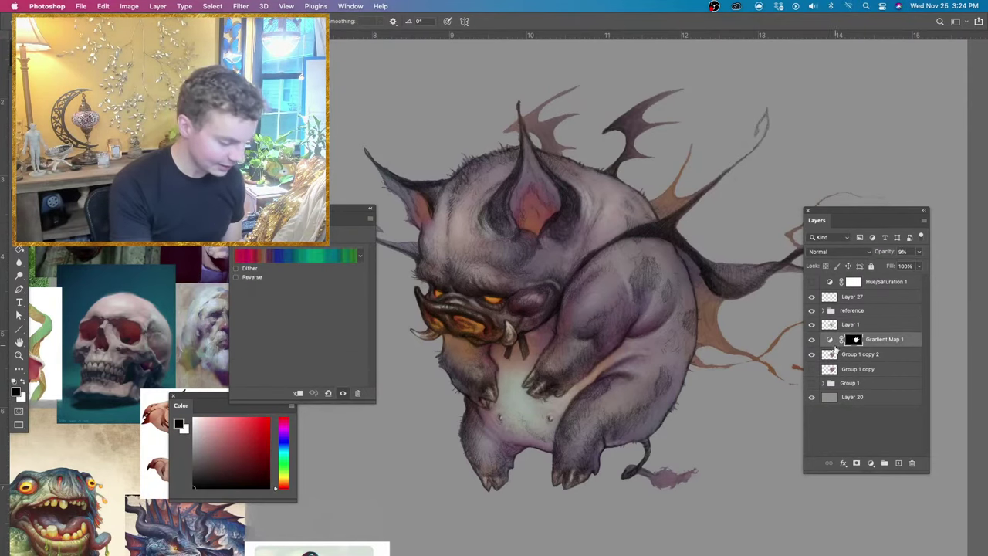
{"action": "key", "text": "BackSpace"}
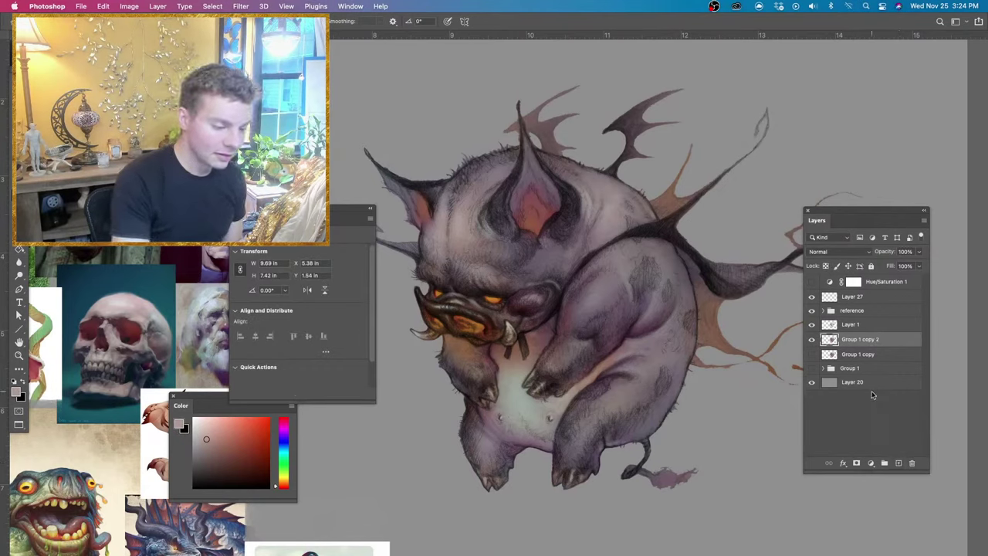
Add a layer above Group 1 copy 2, mask it to that layer's creature silhouette, and move the Layers panel clear of the artwork.
{"action": "left_click", "coordinate": [898, 463]}
{"action": "left_click", "coordinate": [830, 354], "text": "super"}
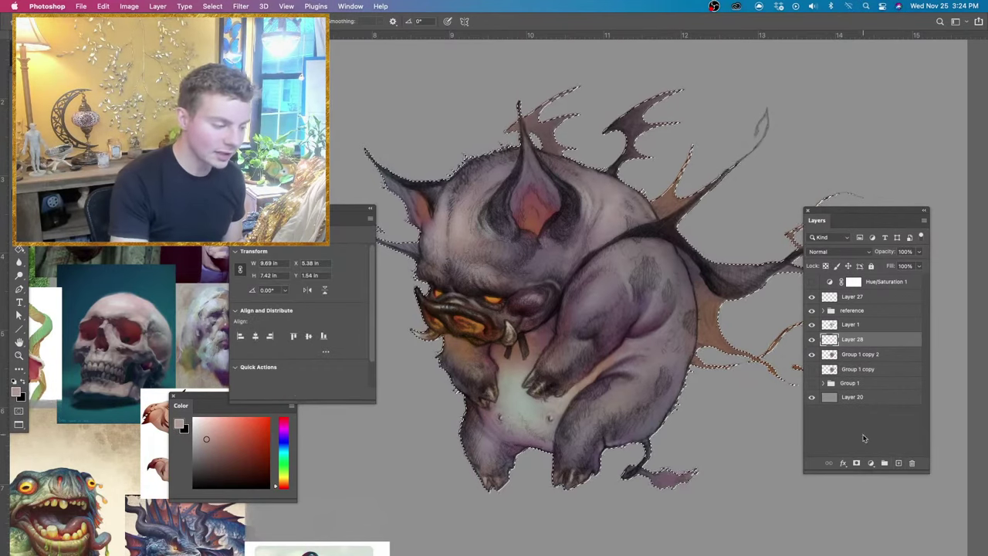
{"action": "left_click", "coordinate": [857, 463]}
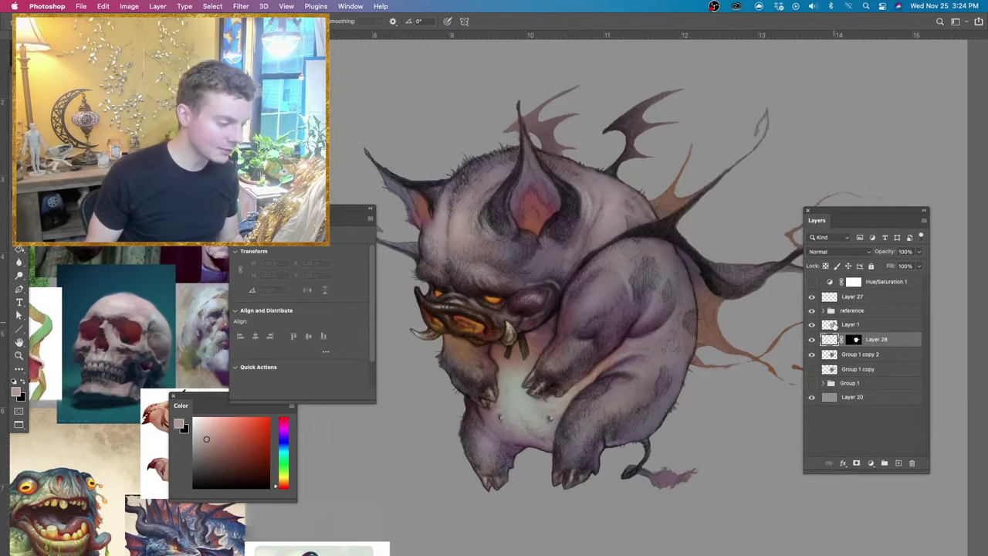
{"action": "left_click_drag", "start_coordinate": [599, 388], "coordinate": [623, 376]}
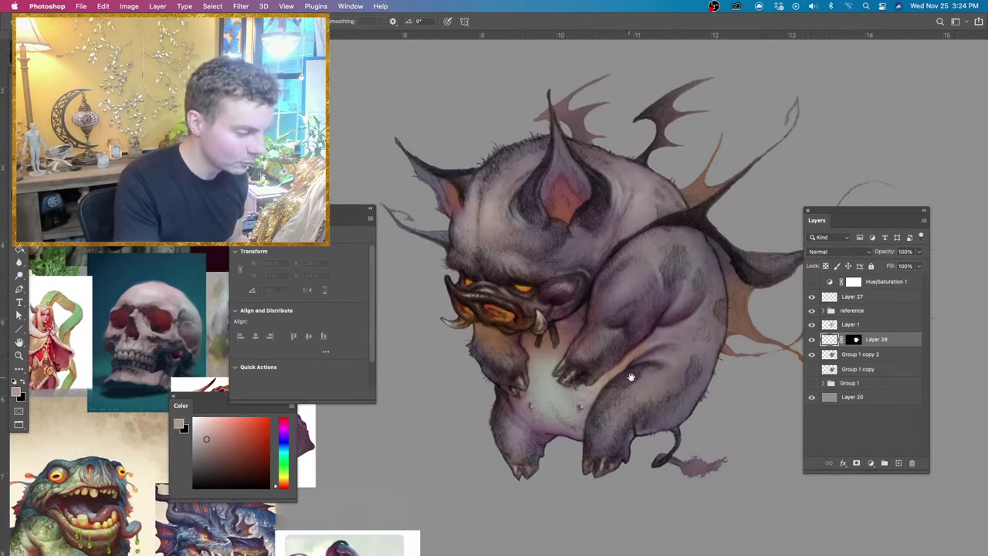
{"action": "left_click_drag", "start_coordinate": [847, 213], "coordinate": [893, 246]}
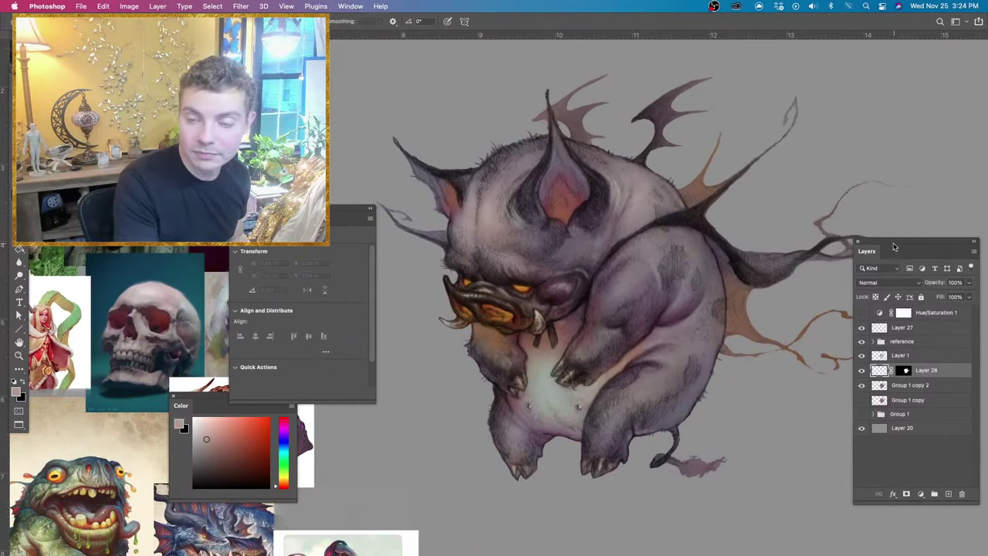
Brighten the snout's nostrils and the eyes on Layer 28 with orange sampled from the snout.
{"action": "key", "text": "super+equal"}
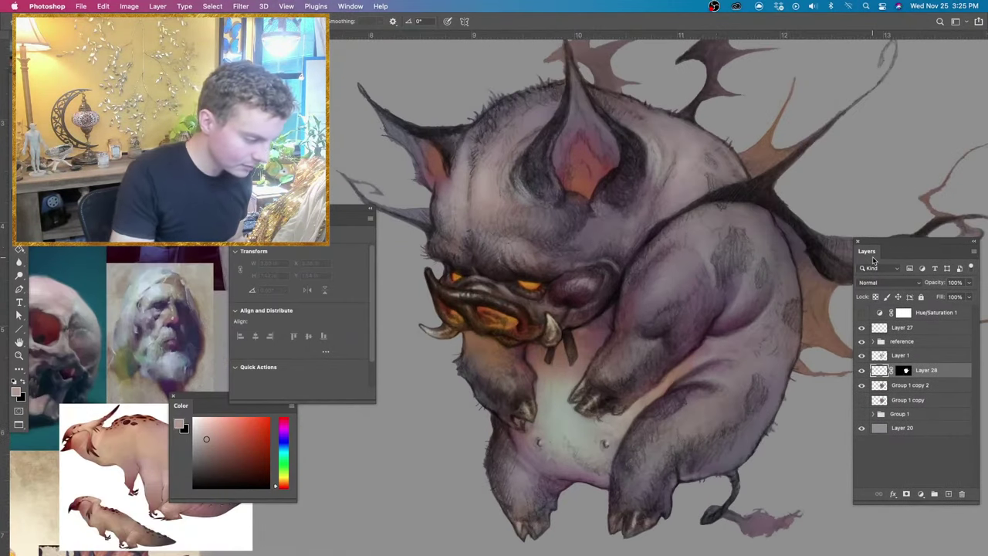
{"action": "left_click", "coordinate": [519, 315], "text": "alt"}
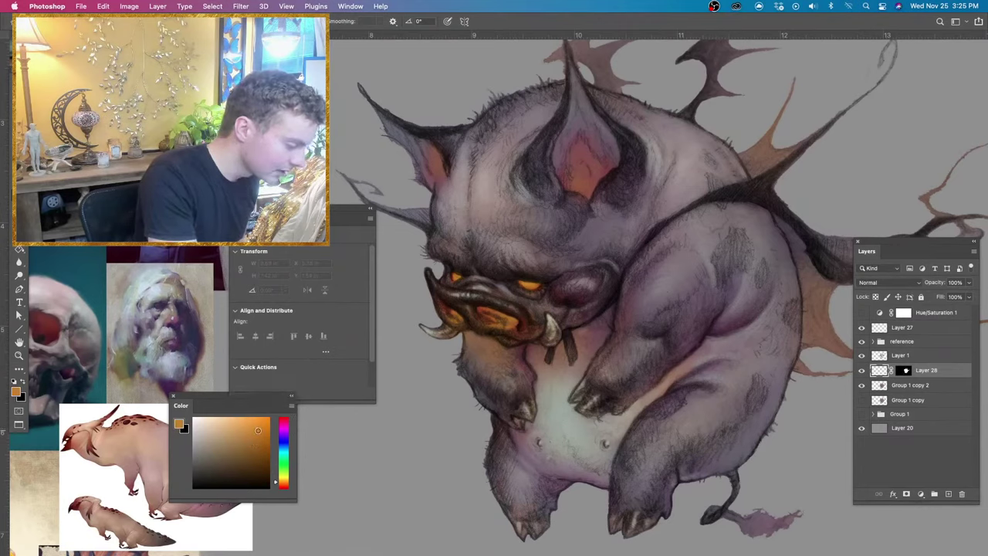
{"action": "mouse_move", "coordinate": [530, 307]}
{"action": "left_mouse_down"}
{"action": "mouse_move", "coordinate": [511, 308]}
{"action": "mouse_move", "coordinate": [510, 321]}
{"action": "left_mouse_up"}
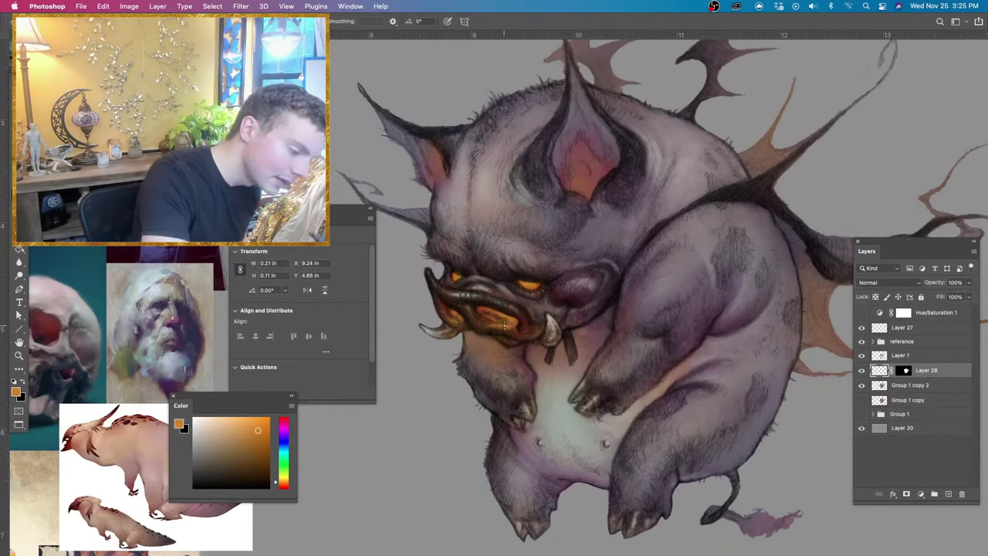
{"action": "left_click_drag", "start_coordinate": [495, 325], "coordinate": [456, 312]}
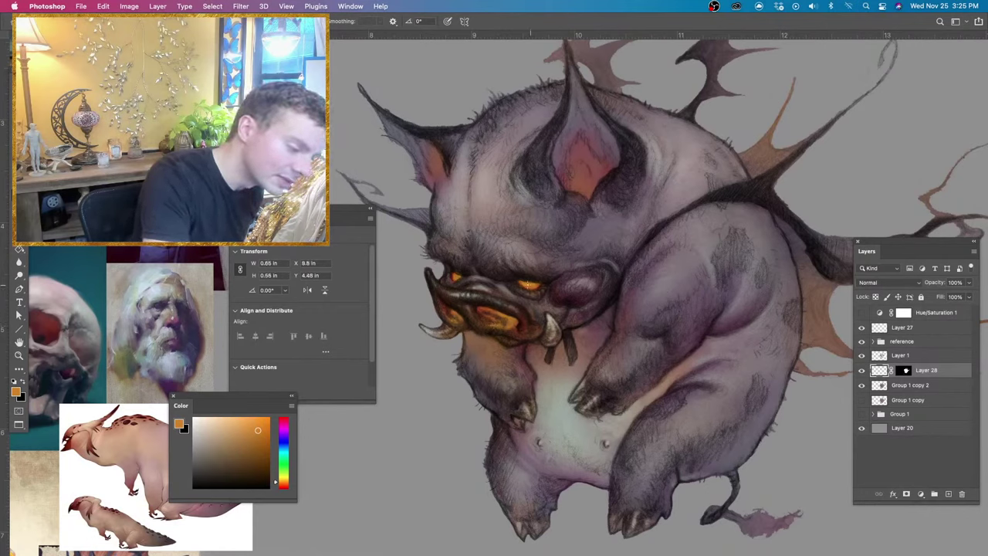
Shift the painting color from orange to a bright yellow and dab small glowing highlights into both eyes.
{"action": "left_click_drag", "start_coordinate": [258, 430], "coordinate": [256, 418]}
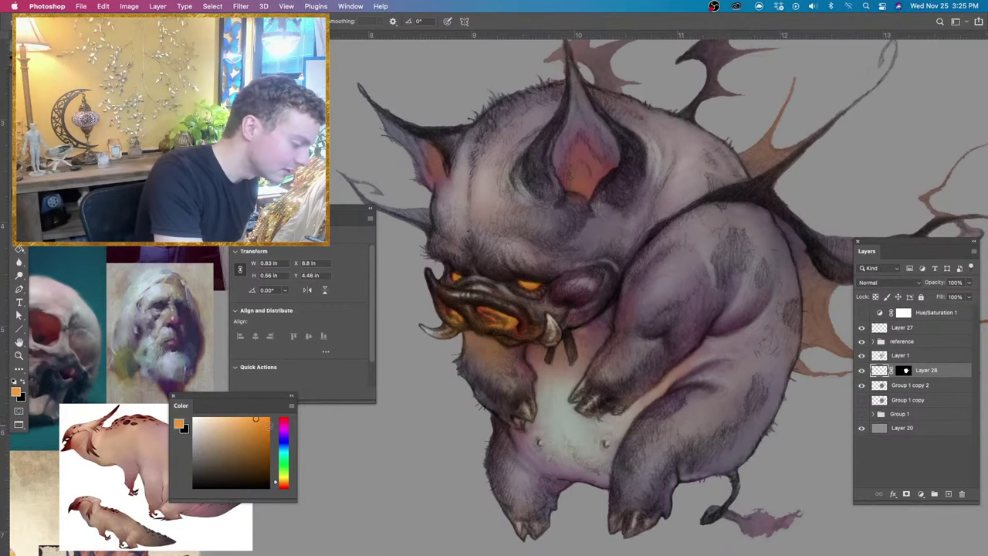
{"action": "left_click_drag", "start_coordinate": [278, 482], "coordinate": [275, 479]}
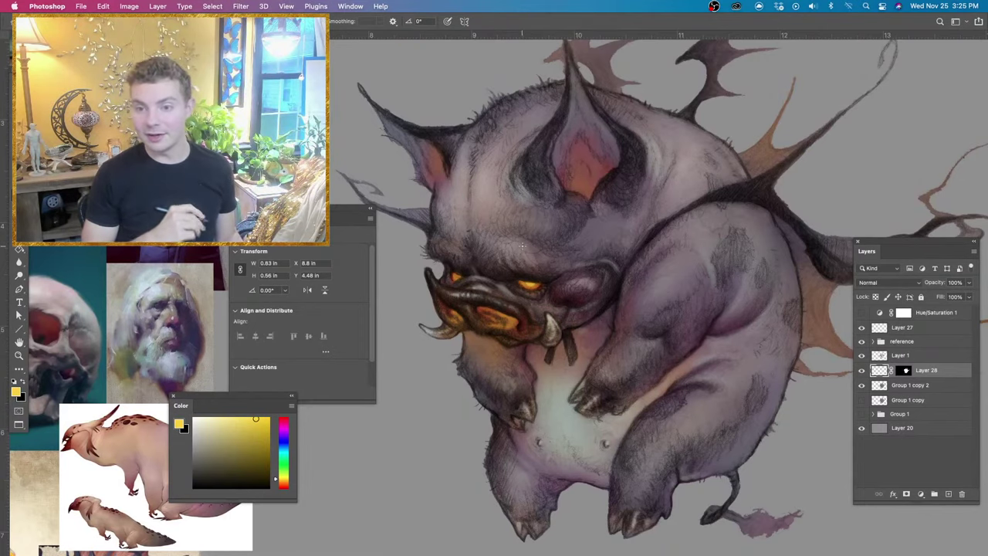
{"action": "scroll", "coordinate": [522, 246], "scroll_direction": "up", "scroll_amount": 5}
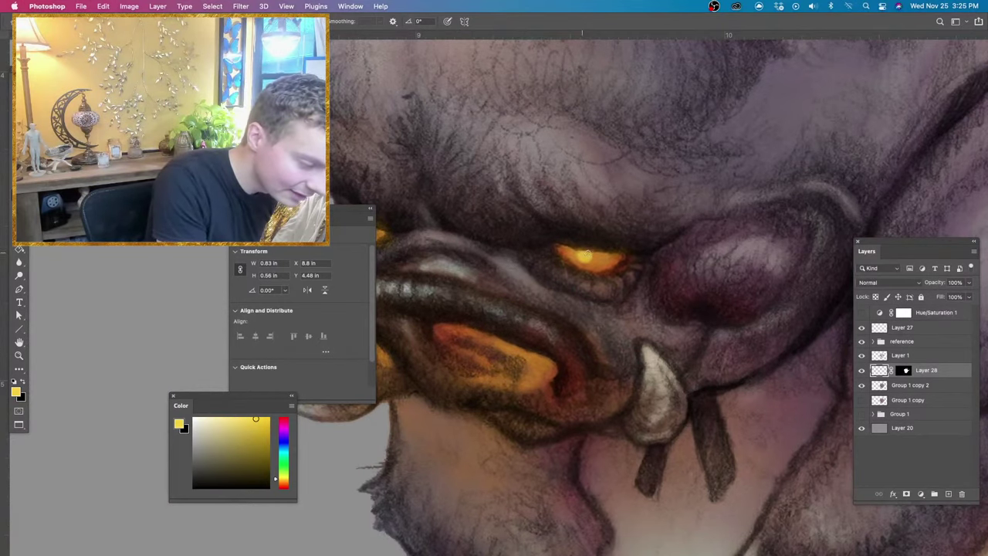
{"action": "scroll", "coordinate": [594, 348], "scroll_direction": "left", "scroll_amount": 5}
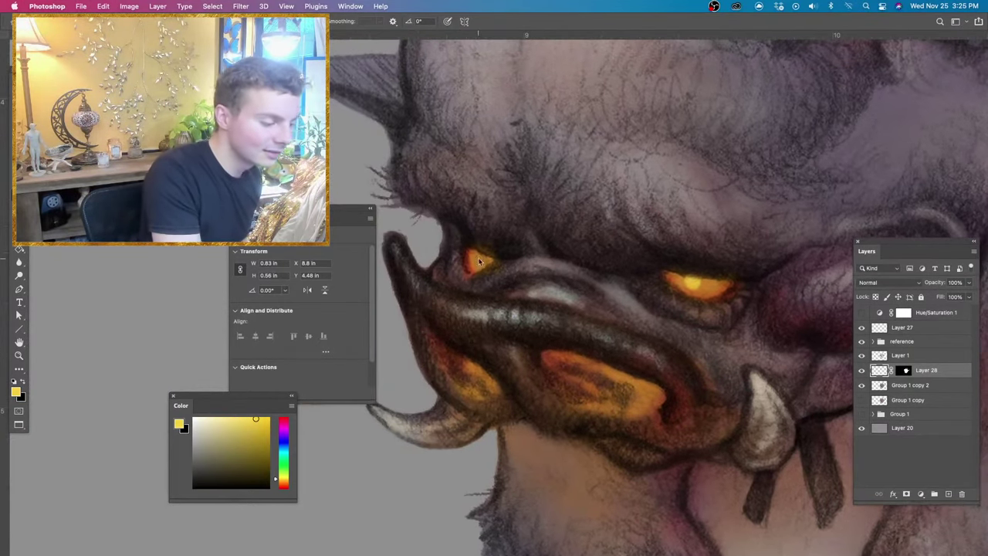
{"action": "left_click_drag", "start_coordinate": [479, 262], "coordinate": [480, 261]}
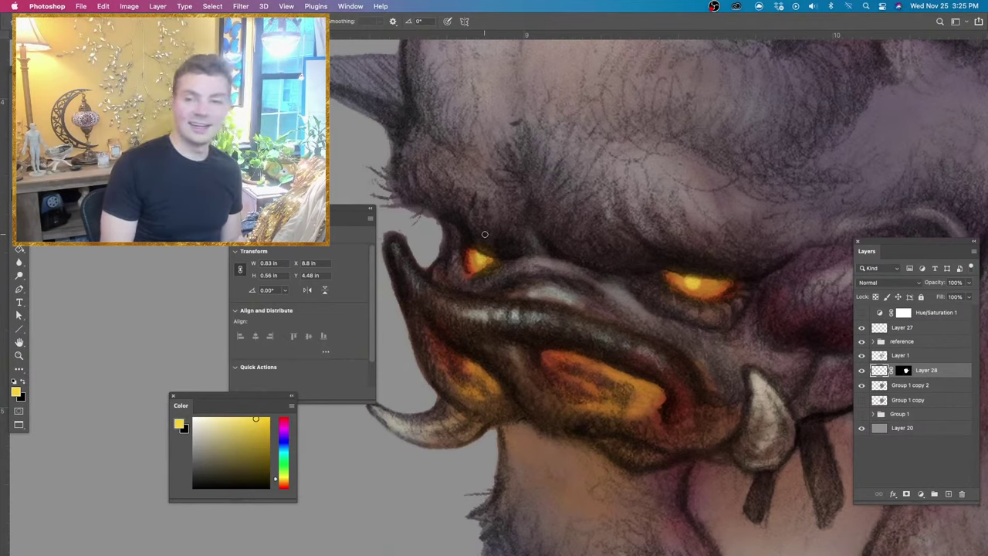
Try spreading the yellow glow across more of the eye beside the cheek, compare it from a distance, and undo it.
{"action": "key", "text": "super+minus"}
{"action": "key", "text": "super+minus"}
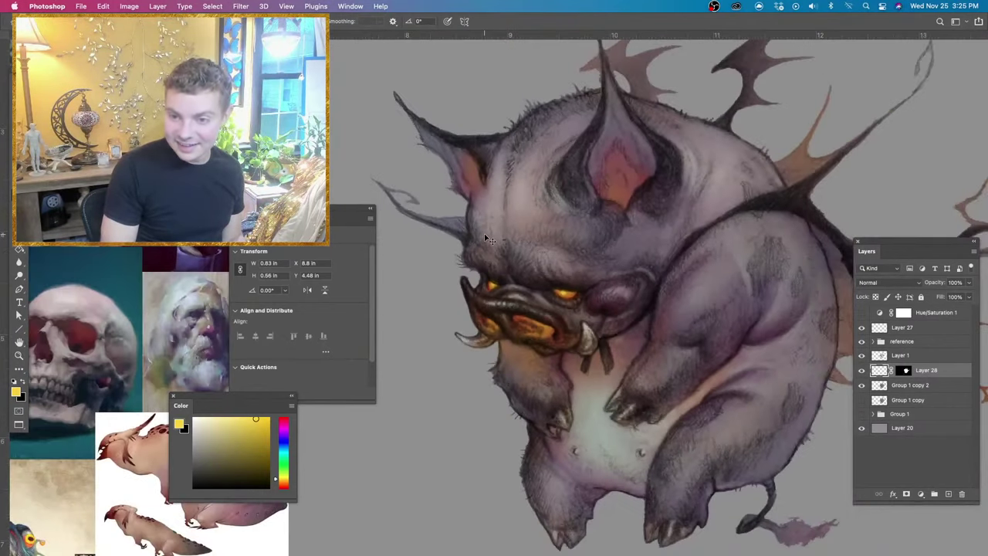
{"action": "key", "text": "super+minus"}
{"action": "key", "text": "super+plus"}
{"action": "key", "text": "super+plus"}
{"action": "key", "text": "super+plus"}
{"action": "key", "text": "super+plus"}
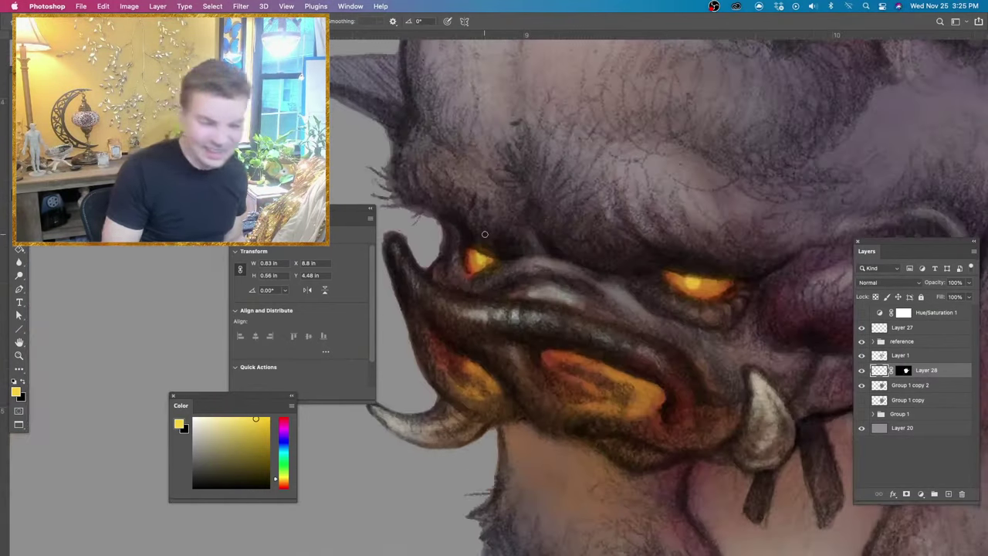
{"action": "mouse_move", "coordinate": [684, 279]}
{"action": "left_mouse_down"}
{"action": "mouse_move", "coordinate": [715, 284]}
{"action": "mouse_move", "coordinate": [709, 295]}
{"action": "left_mouse_up"}
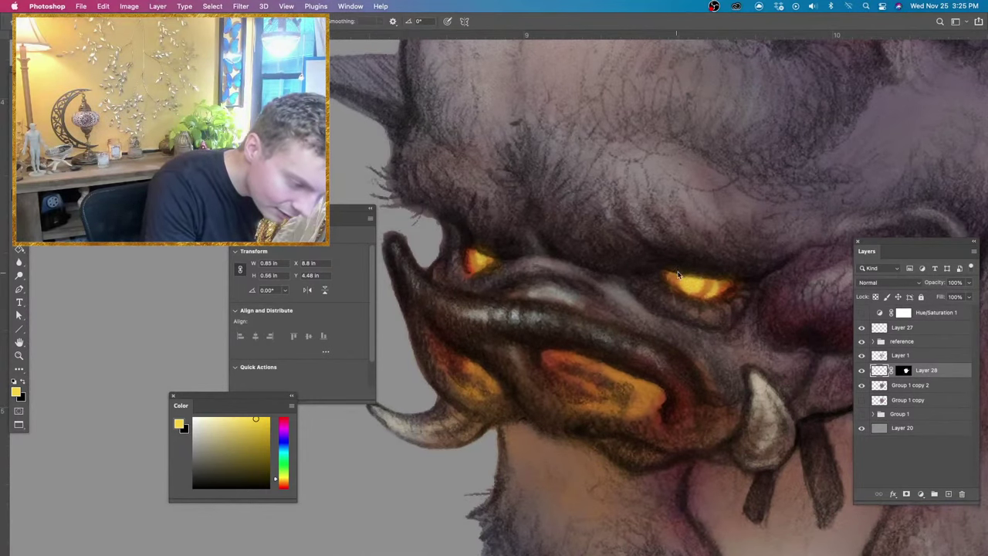
{"action": "key", "text": "super+minus"}
{"action": "key", "text": "super+minus"}
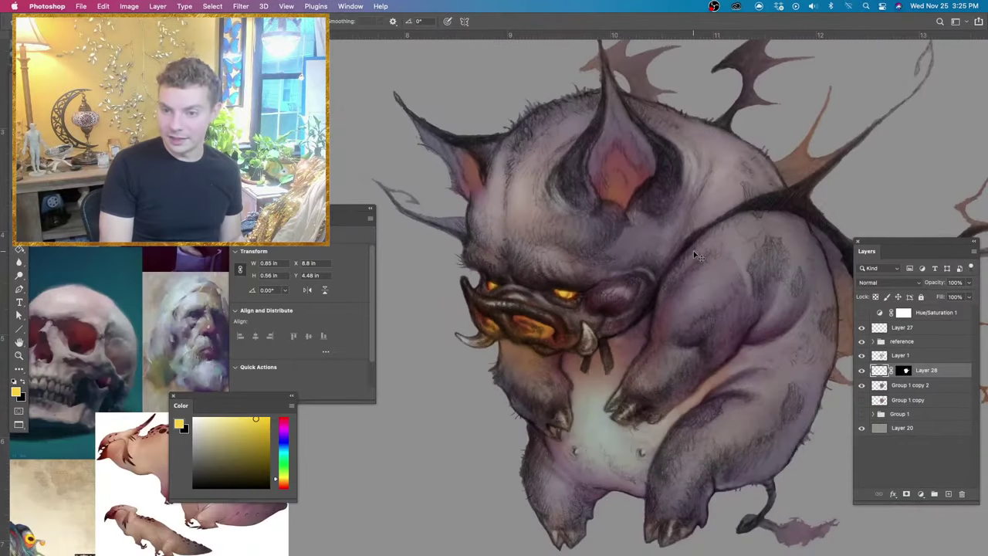
{"action": "key", "text": "super+plus"}
{"action": "key", "text": "super+plus"}
{"action": "key", "text": "super+plus"}
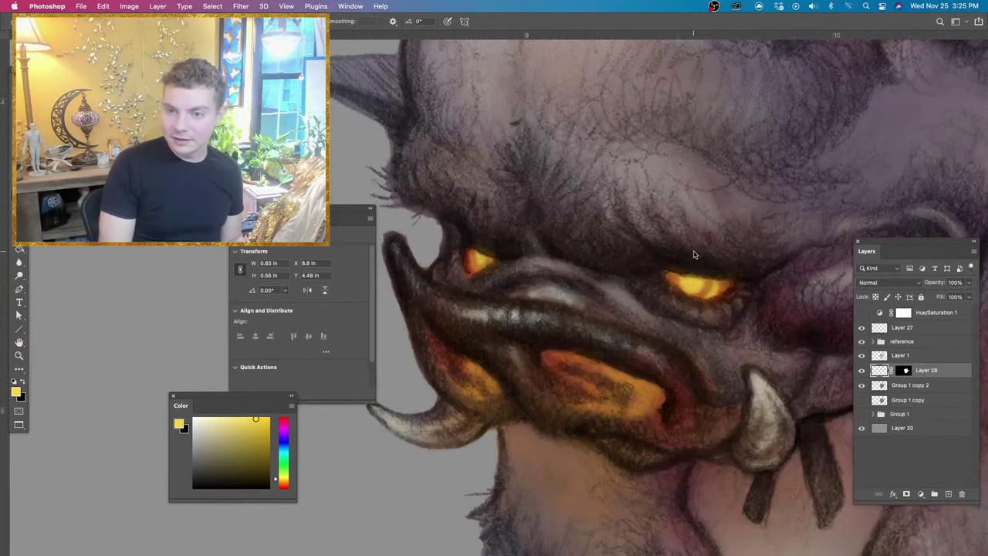
{"action": "key", "text": "super+z"}
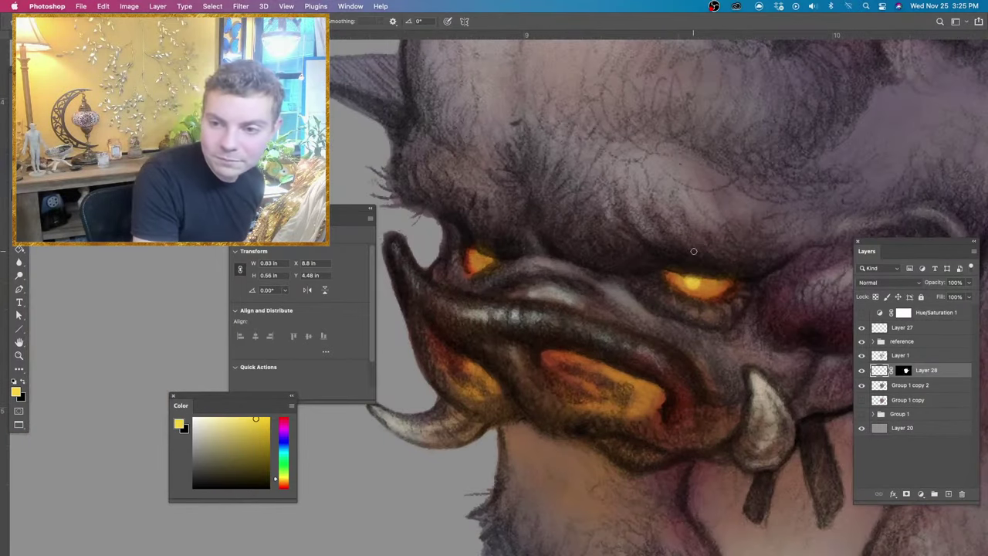
{"action": "key", "text": "super+z"}
Repaint a broader bright yellow glow inside both eyes and check how it reads on the whole creature.
{"action": "left_click_drag", "start_coordinate": [701, 287], "coordinate": [696, 286]}
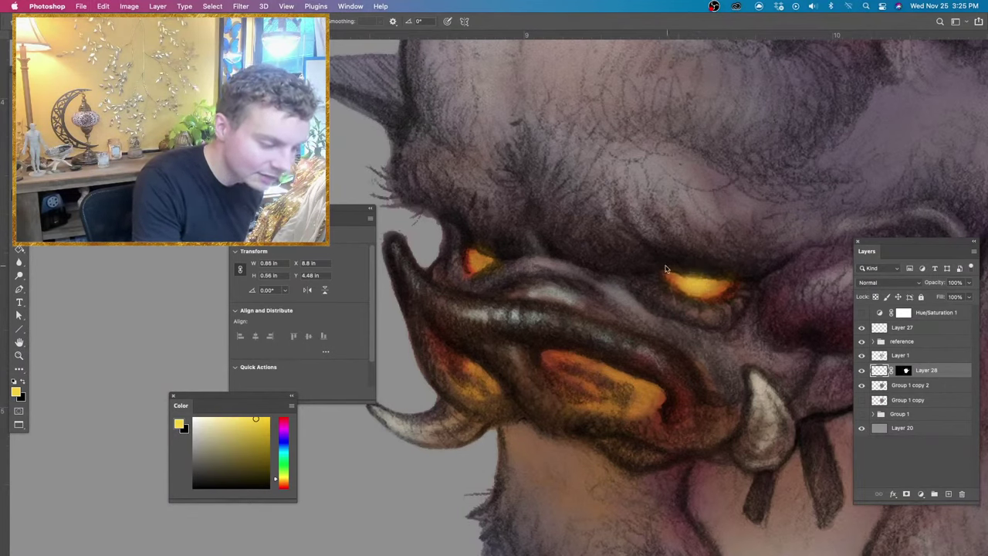
{"action": "left_click_drag", "start_coordinate": [486, 258], "coordinate": [481, 250]}
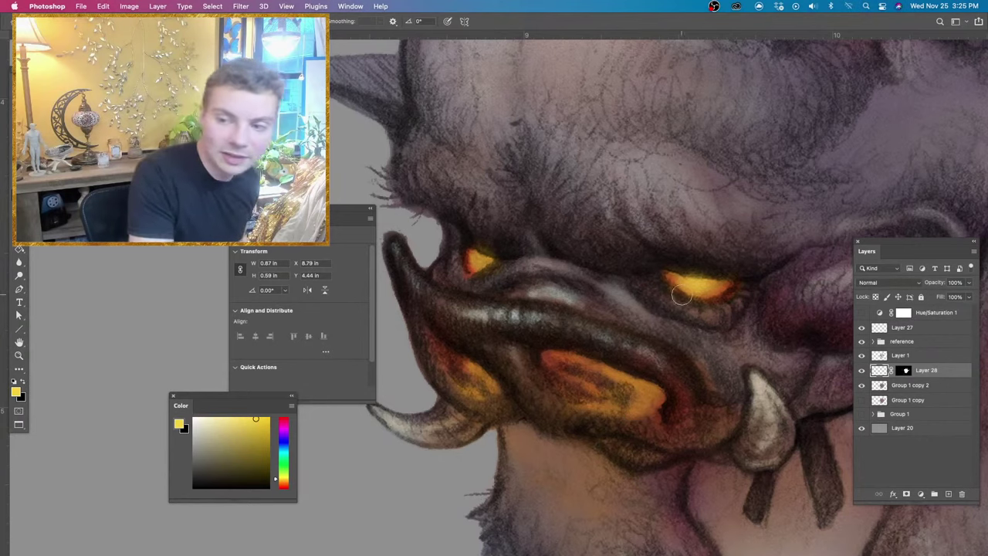
{"action": "mouse_move", "coordinate": [688, 309]}
{"action": "left_mouse_down"}
{"action": "mouse_move", "coordinate": [681, 304]}
{"action": "mouse_move", "coordinate": [697, 283]}
{"action": "mouse_move", "coordinate": [709, 286]}
{"action": "left_mouse_up"}
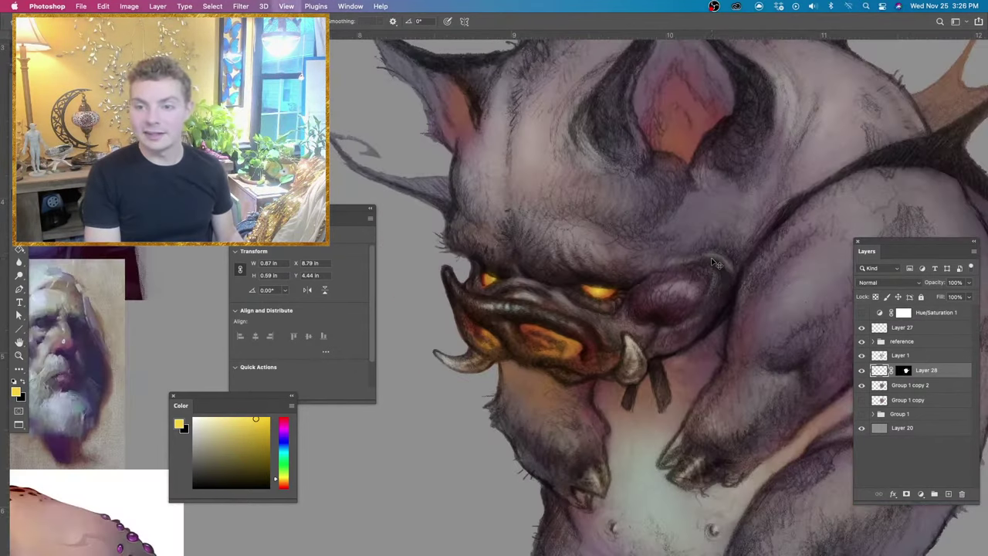
{"action": "key", "text": "super+minus"}
{"action": "key", "text": "super+minus"}
{"action": "key", "text": "super+minus"}
{"action": "key", "text": "super+minus"}
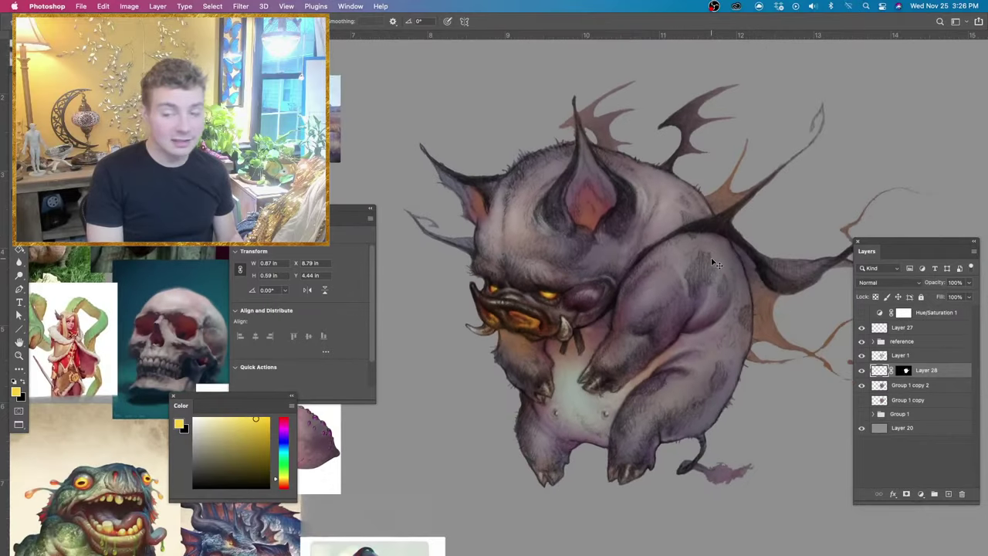
{"action": "key", "text": "super+plus"}
Erase part of the yellow around the eyes and touch the glow back in with the Brush.
{"action": "key", "text": "e"}
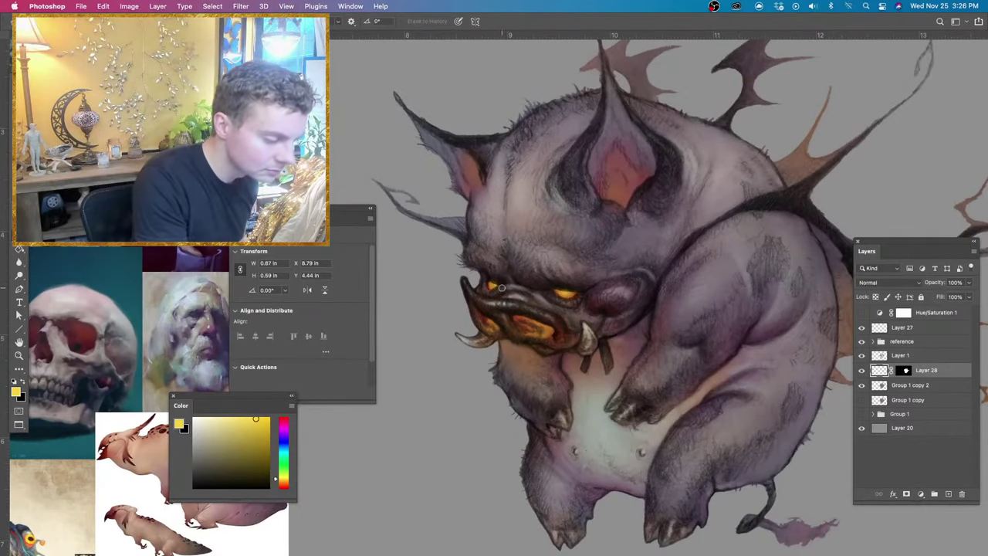
{"action": "key", "text": "b"}
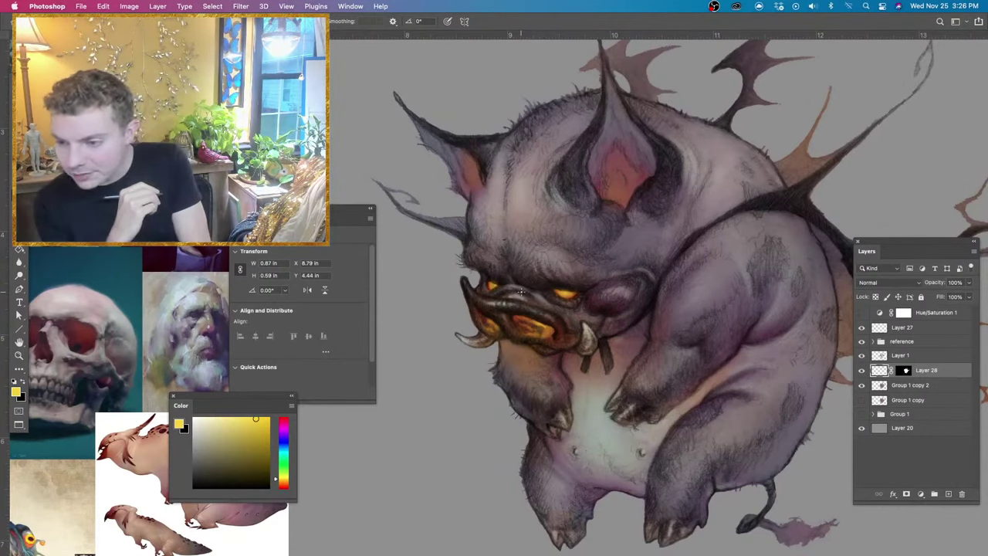
{"action": "scroll", "coordinate": [523, 291], "scroll_direction": "up", "scroll_amount": 2}
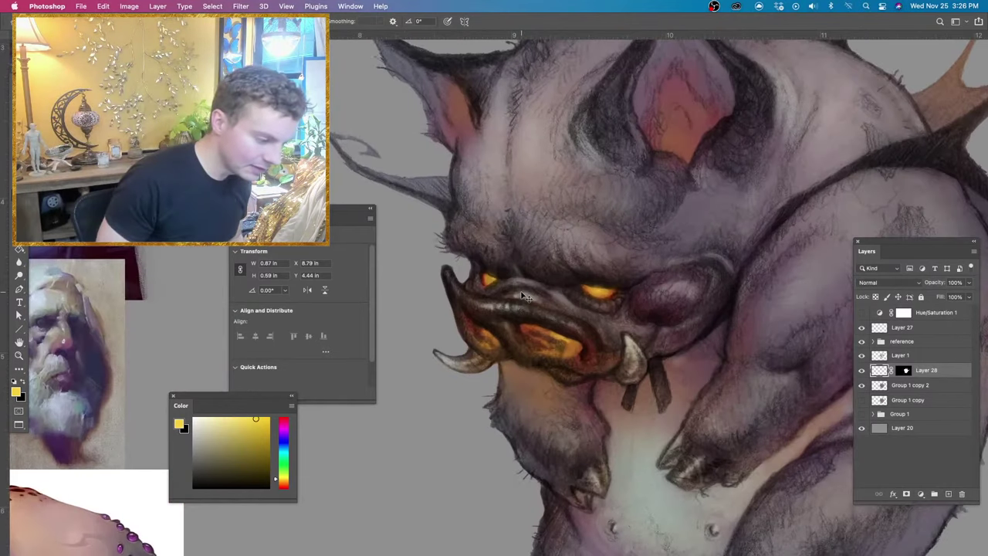
{"action": "key", "text": "e"}
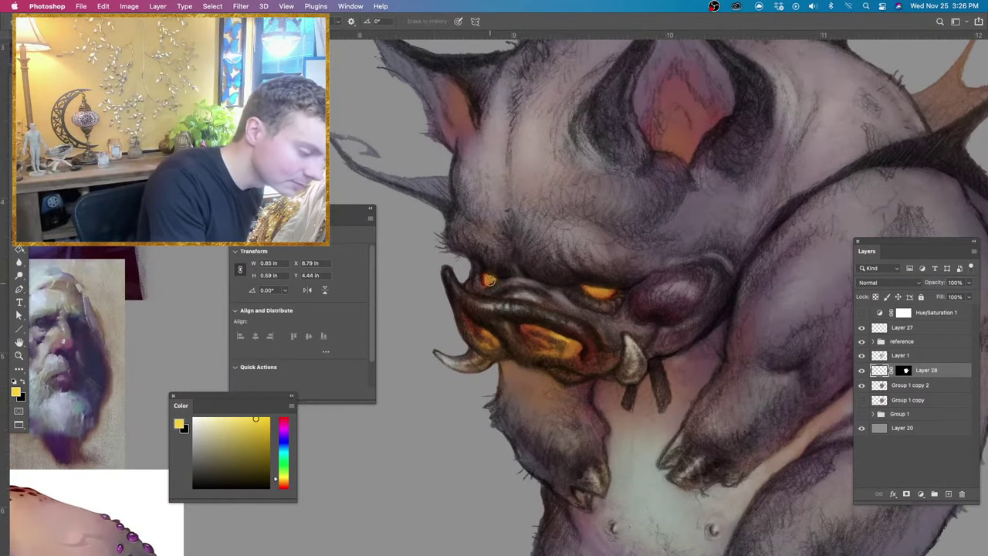
{"action": "key", "text": "b"}
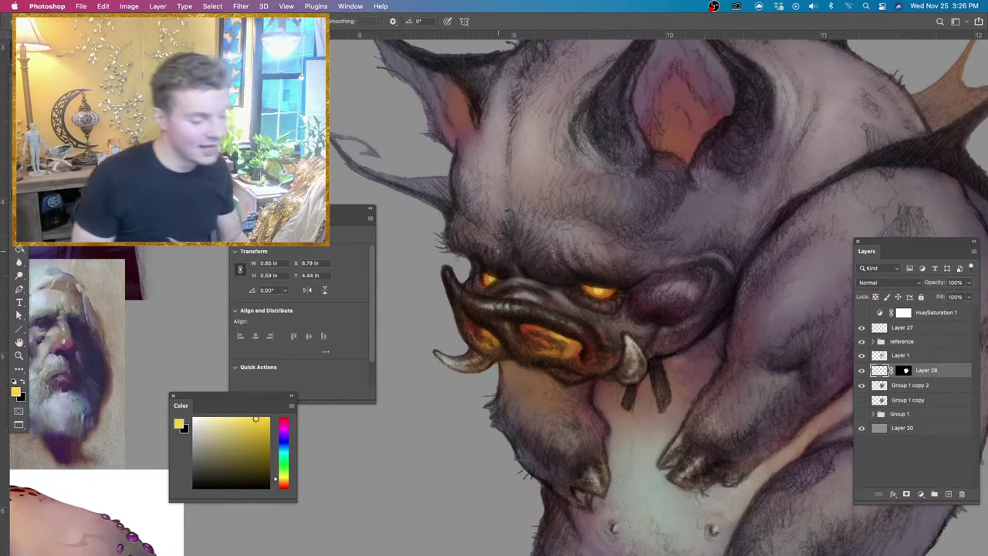
Trim the eye glow with the Eraser, repaint bright yellow centers, and rework the surrounding eye color with sampled orange.
{"action": "scroll", "coordinate": [498, 251], "scroll_direction": "down", "scroll_amount": 3}
{"action": "scroll", "coordinate": [498, 255], "scroll_direction": "up", "scroll_amount": 3}
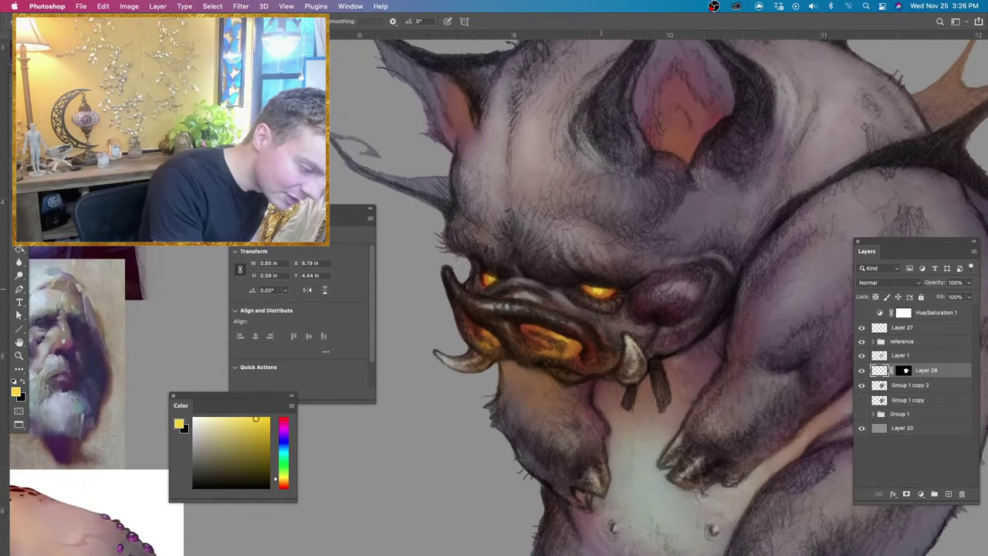
{"action": "scroll", "coordinate": [630, 239], "scroll_direction": "down", "scroll_amount": 5}
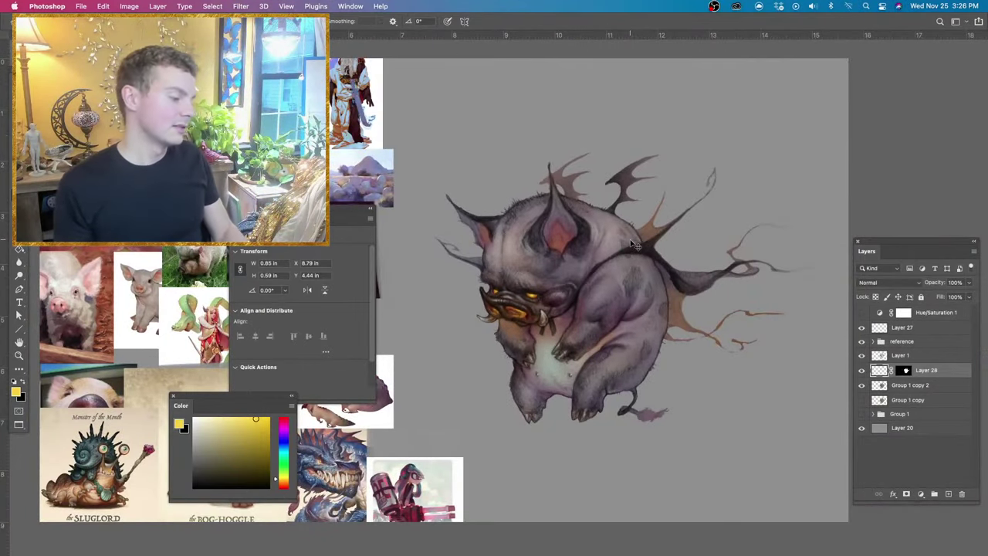
{"action": "scroll", "coordinate": [630, 244], "scroll_direction": "up", "scroll_amount": 3}
{"action": "scroll", "coordinate": [630, 240], "scroll_direction": "up", "scroll_amount": 5}
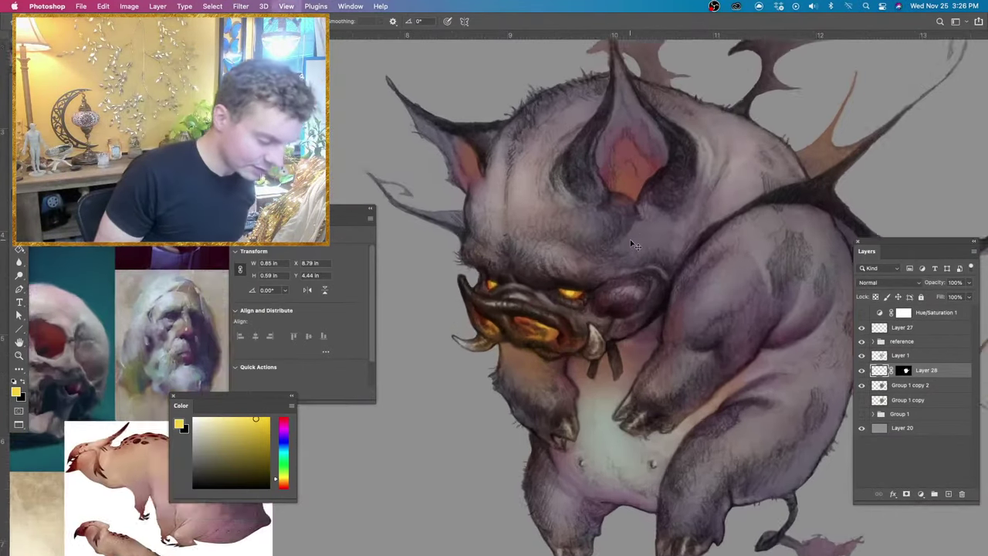
{"action": "key", "text": "e"}
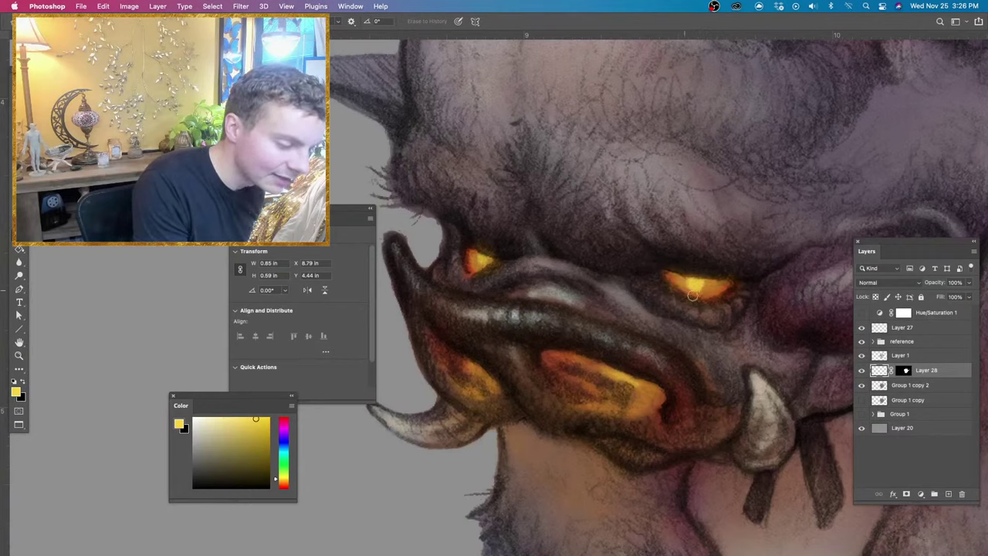
{"action": "key", "text": "b"}
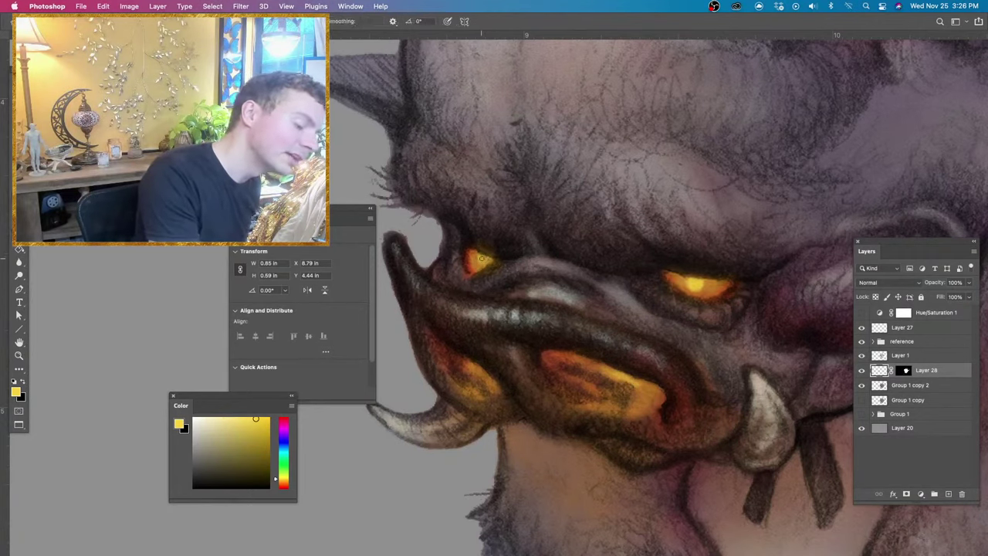
{"action": "left_click", "coordinate": [717, 291], "text": "alt"}
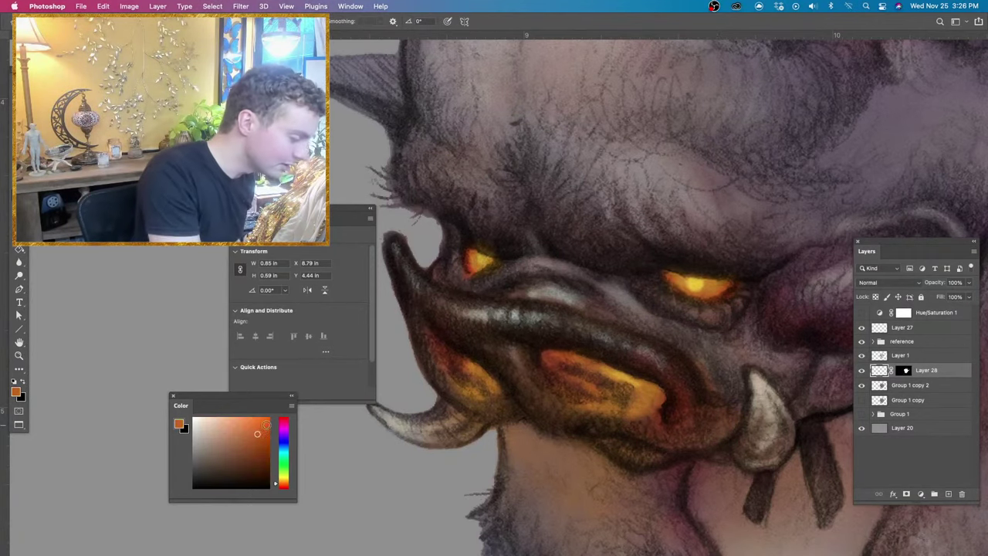
{"action": "left_click", "coordinate": [689, 280], "text": "alt"}
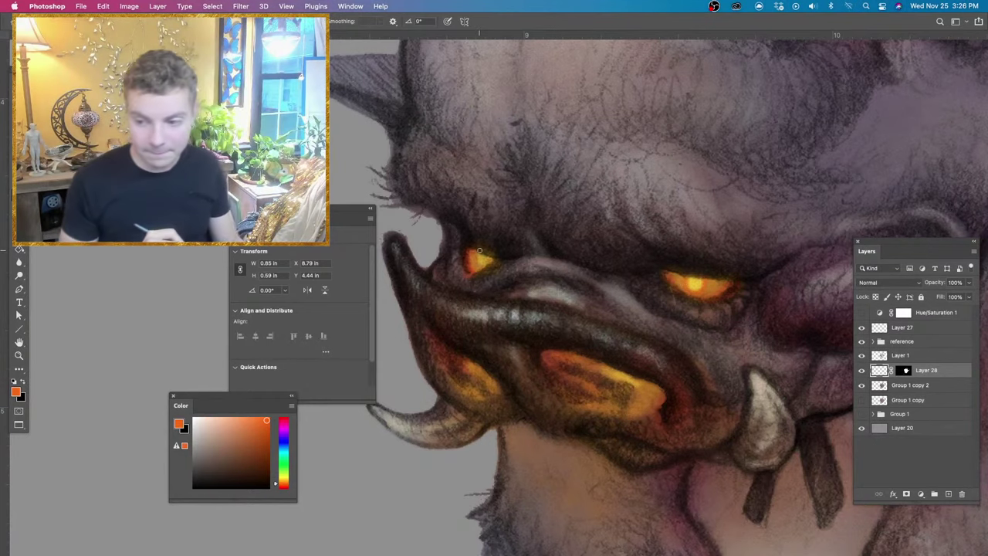
Check the eye glow against the whole creature, try retouching the eye beside the cheek in orange, and undo the last stroke.
{"action": "scroll", "coordinate": [482, 245], "scroll_direction": "down", "scroll_amount": 6}
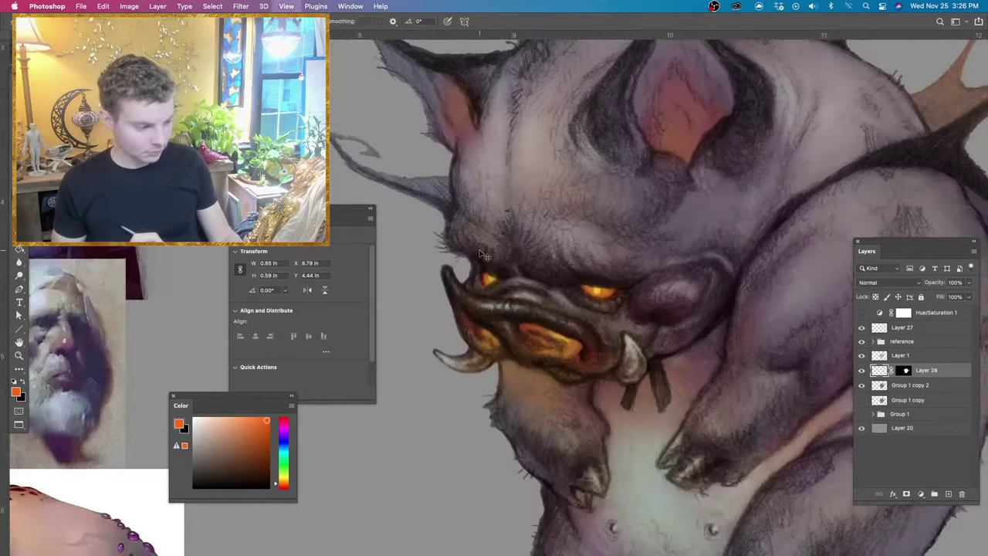
{"action": "scroll", "coordinate": [484, 255], "scroll_direction": "down", "scroll_amount": 2}
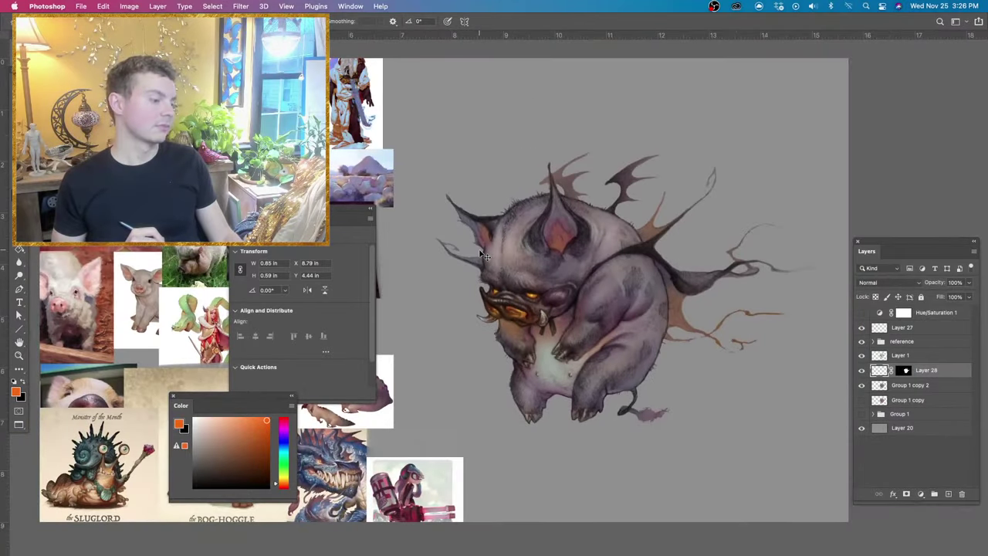
{"action": "scroll", "coordinate": [484, 255], "scroll_direction": "up", "scroll_amount": 3}
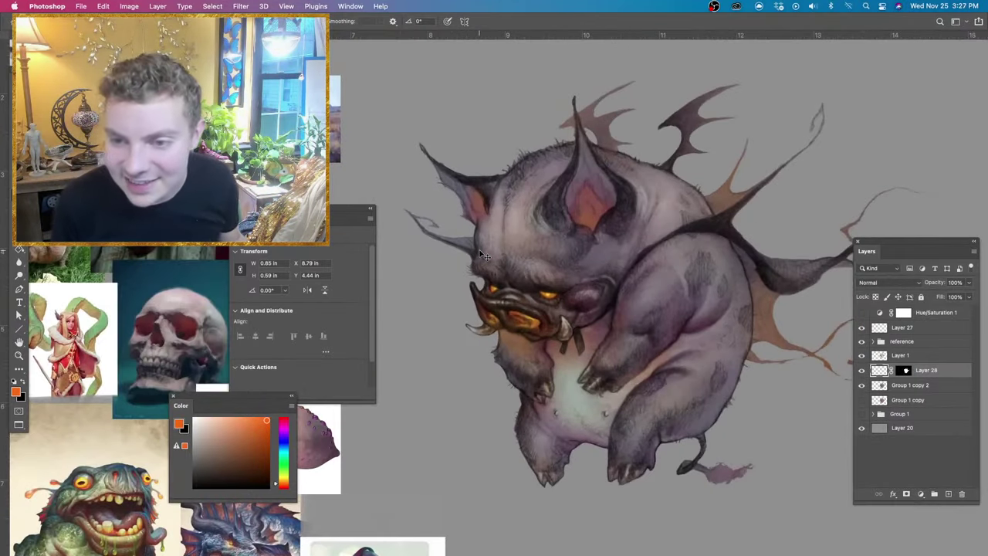
{"action": "scroll", "coordinate": [480, 251], "scroll_direction": "up", "scroll_amount": 3}
{"action": "key", "text": "e"}
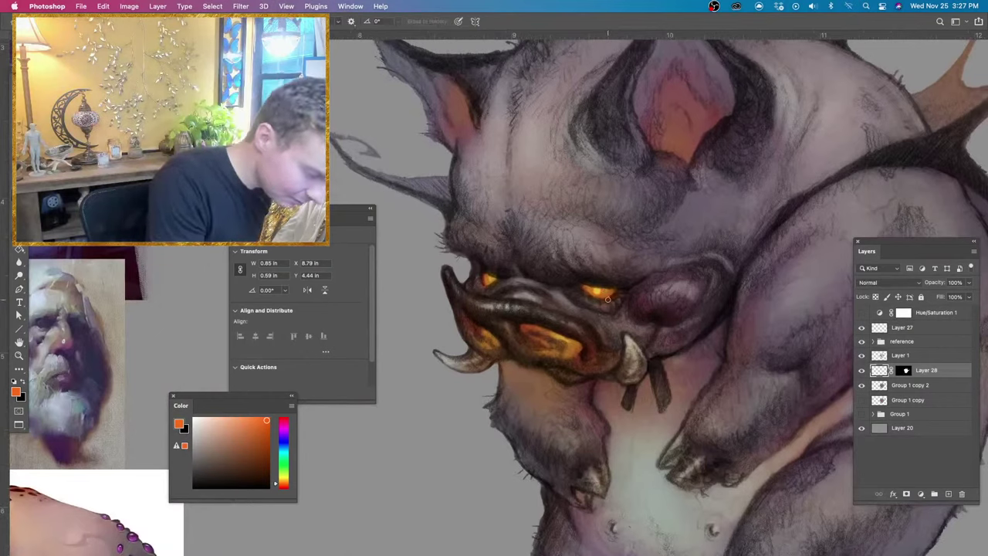
{"action": "key", "text": "b"}
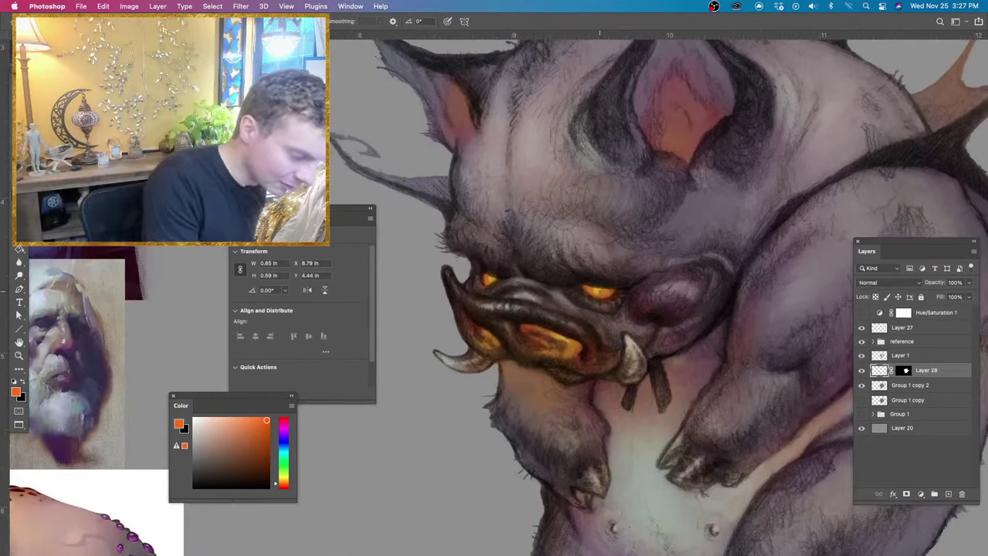
{"action": "key", "text": "super+z"}
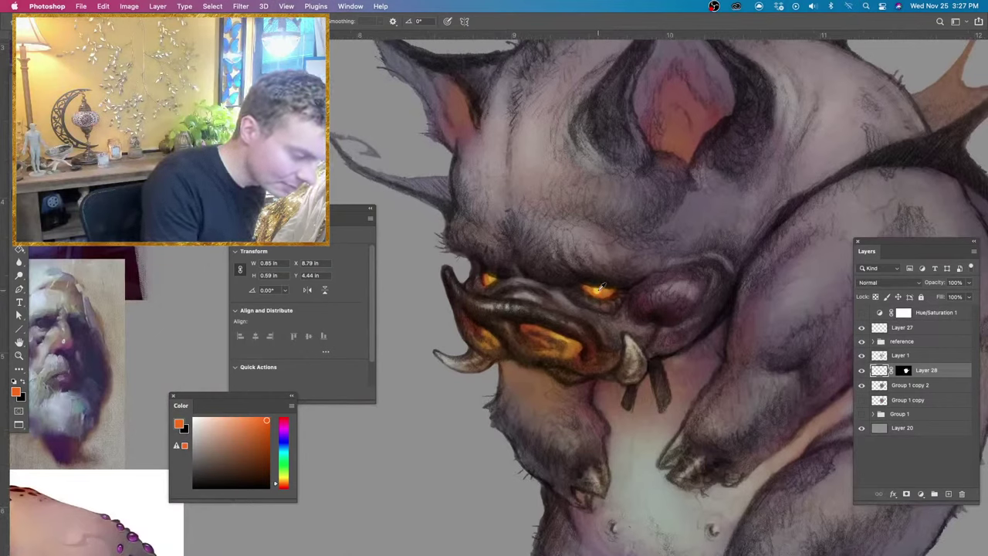
Sample yellow from the eye beside the cheek and refine its bright center with the Brush and Eraser.
{"action": "left_click", "coordinate": [601, 286], "text": "alt"}
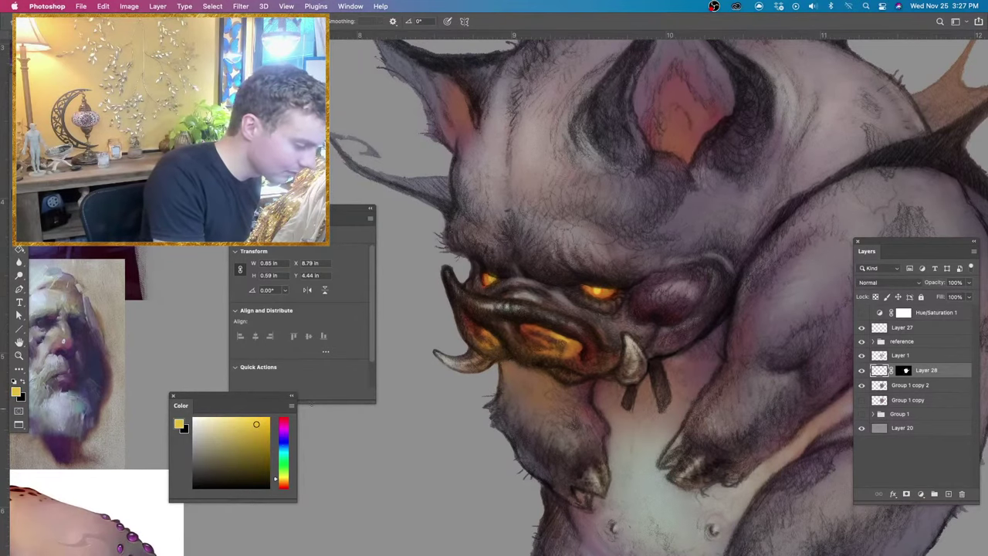
{"action": "key", "text": "e"}
{"action": "key", "text": "b"}
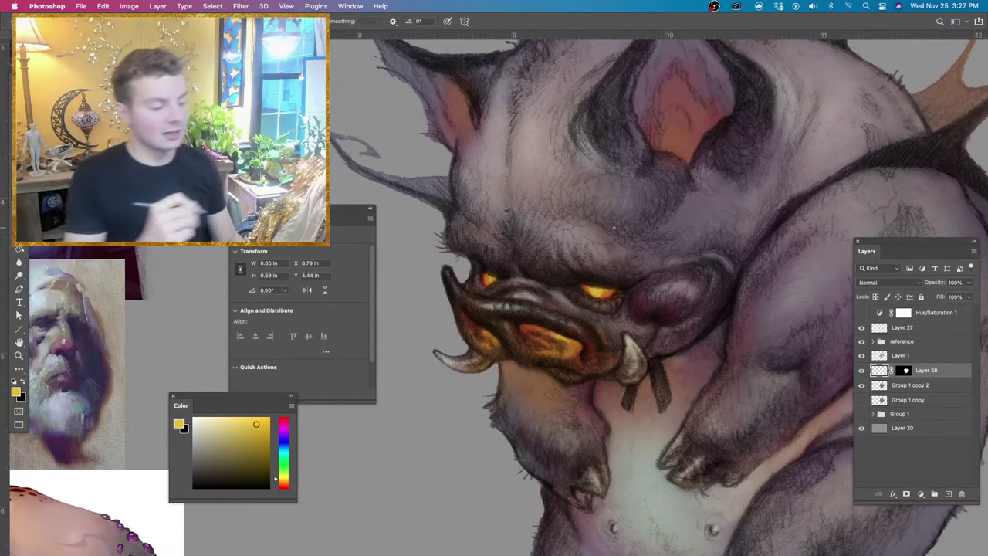
{"action": "key", "text": "super+minus"}
{"action": "key", "text": "super+minus"}
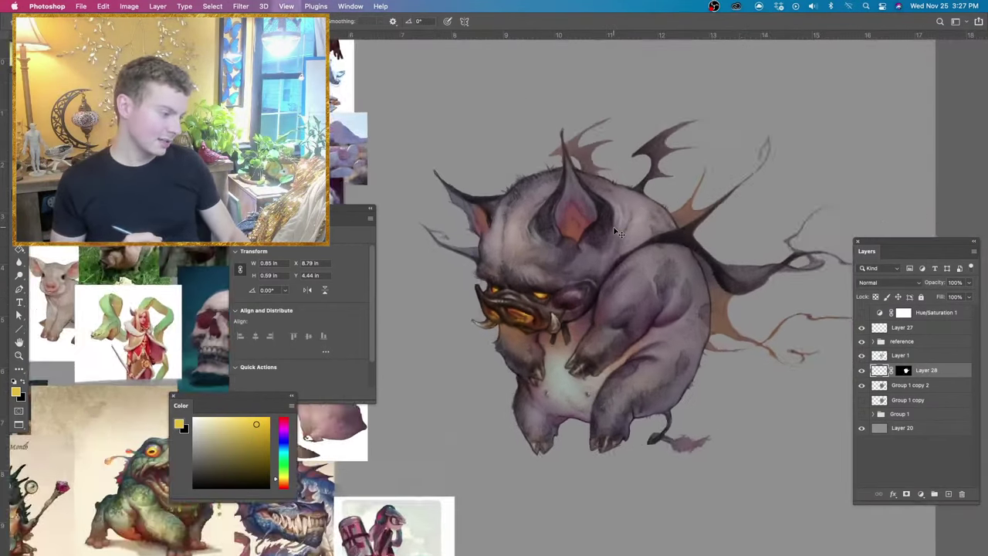
{"action": "key", "text": "super+plus"}
{"action": "key", "text": "super+plus"}
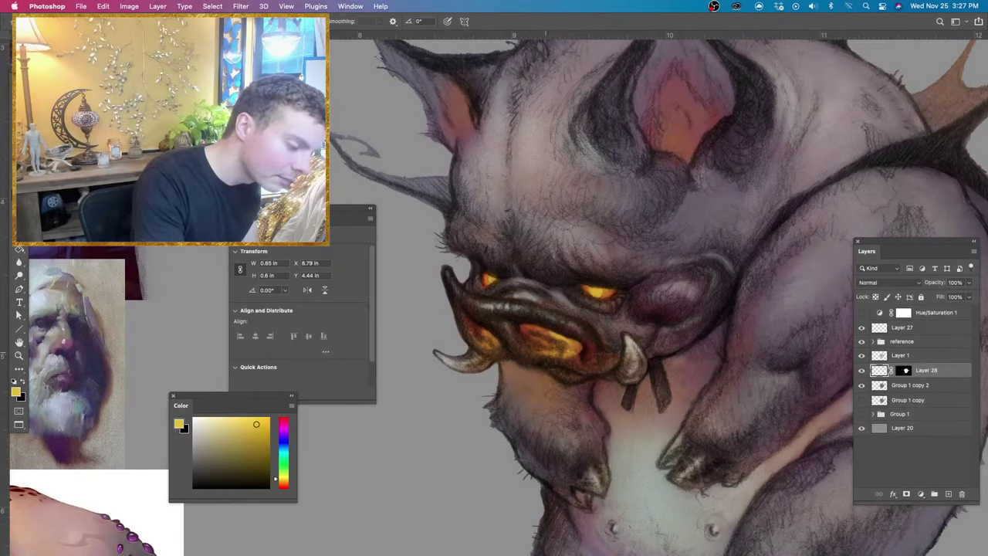
{"action": "key", "text": "super+minus"}
{"action": "key", "text": "super+minus"}
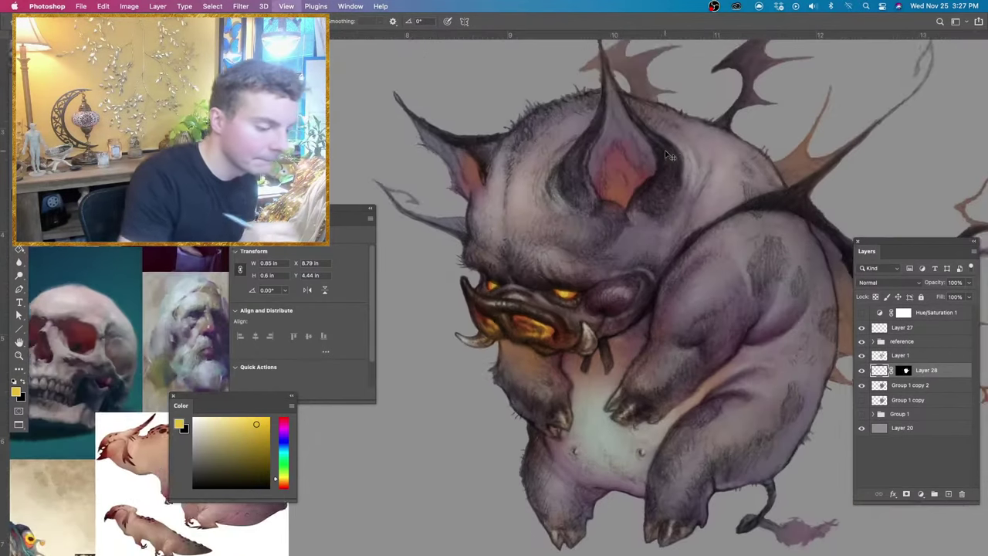
{"action": "key", "text": "super+plus"}
{"action": "key", "text": "super+plus"}
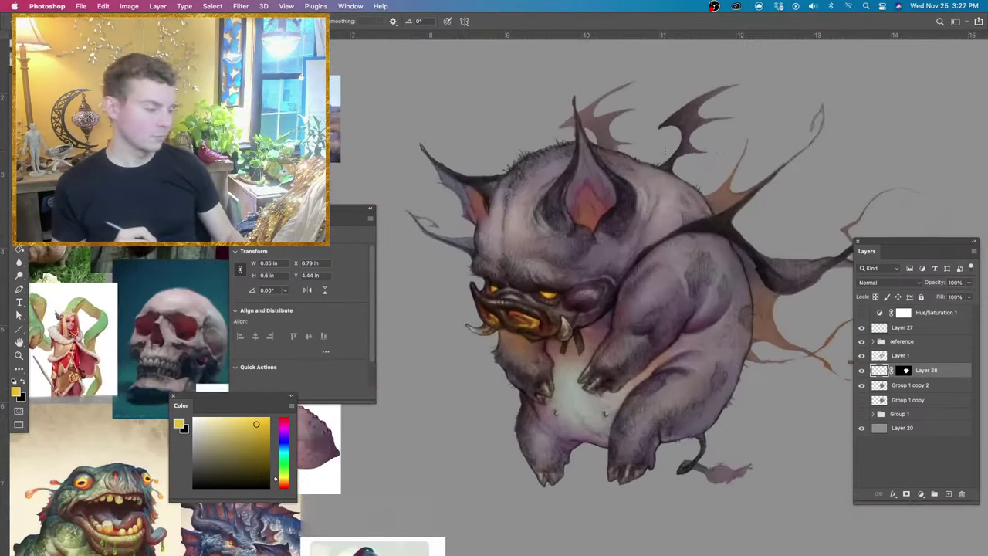
{"action": "key", "text": "e"}
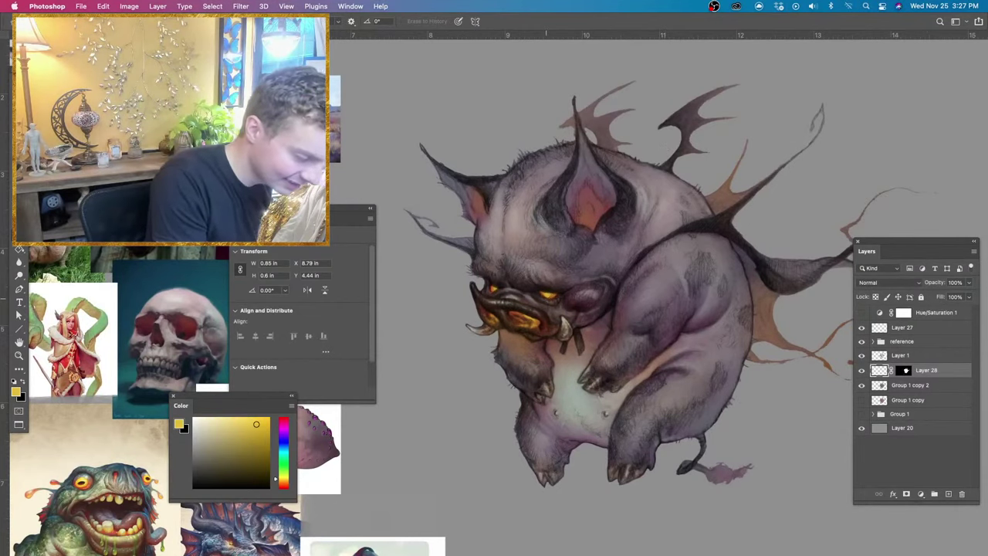
{"action": "key", "text": "b"}
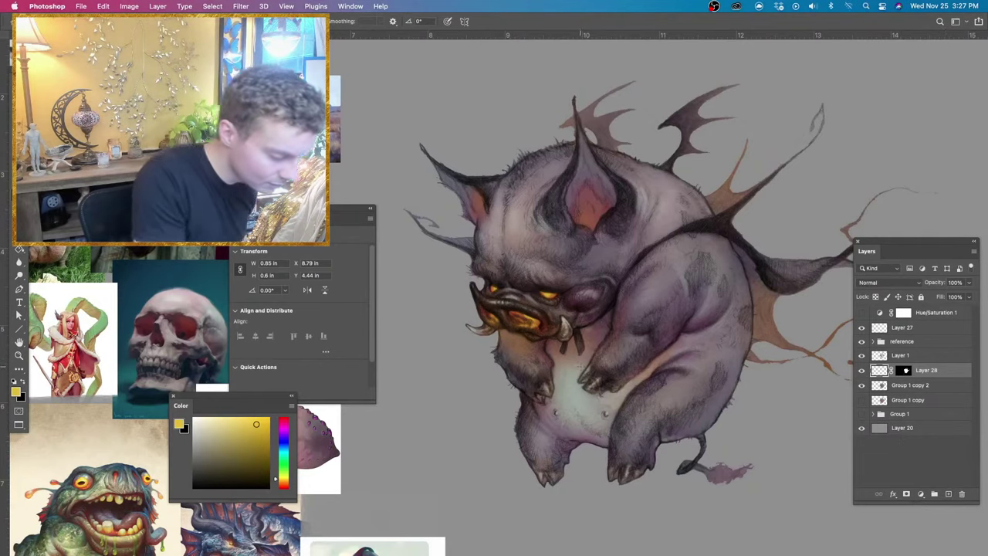
Sample the dark tone beneath the creature's tusk and darken the two straps hanging below its jaw on Layer 28.
{"action": "key", "text": "super+plus"}
{"action": "key", "text": "super+plus"}
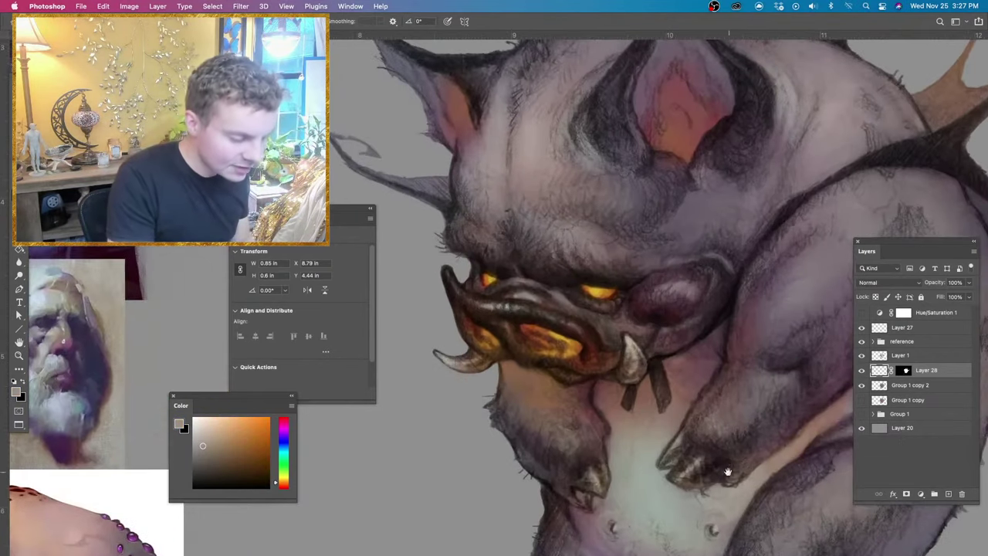
{"action": "left_click_drag", "start_coordinate": [727, 472], "coordinate": [711, 363]}
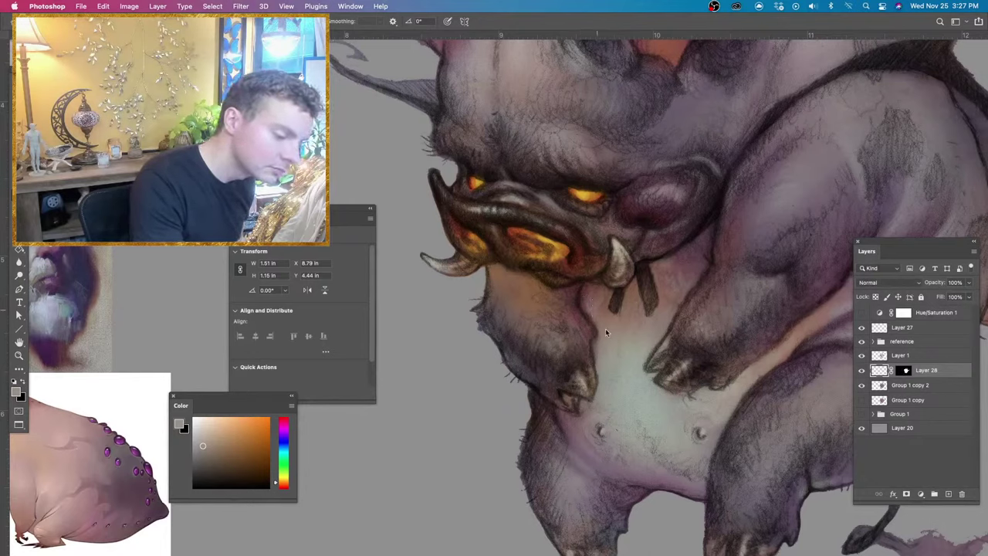
{"action": "left_click", "coordinate": [643, 262], "text": "alt"}
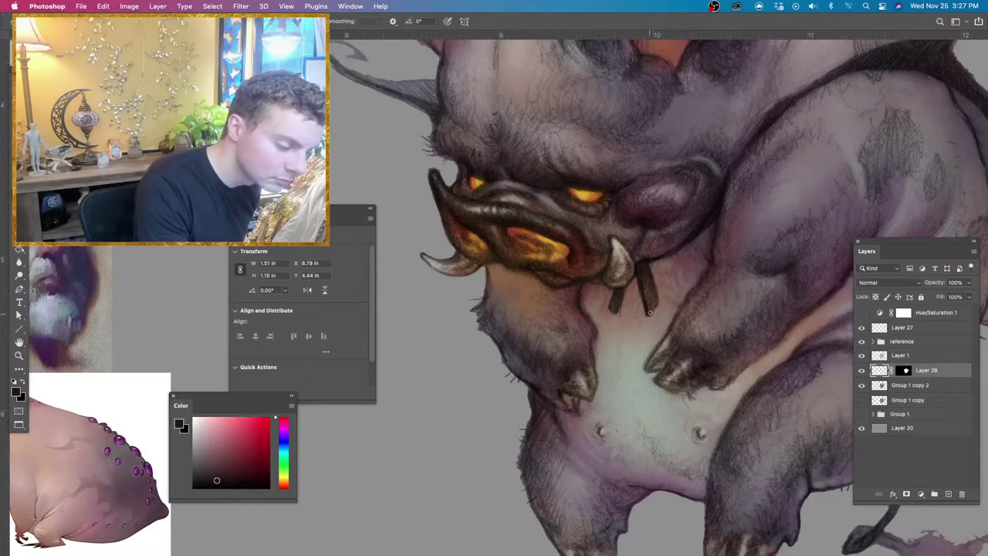
{"action": "left_click_drag", "start_coordinate": [650, 312], "coordinate": [652, 284]}
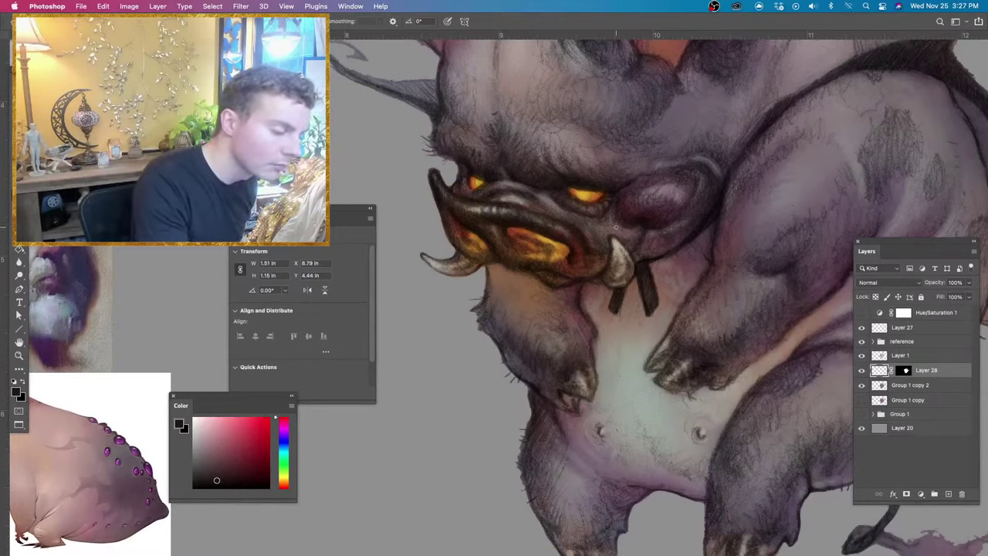
Paint a warm orange glow on the forearm below the jaw, using orange sampled from the eye and a larger soft brush.
{"action": "left_click", "coordinate": [596, 193], "text": "alt"}
{"action": "left_click", "coordinate": [599, 193], "text": "alt"}
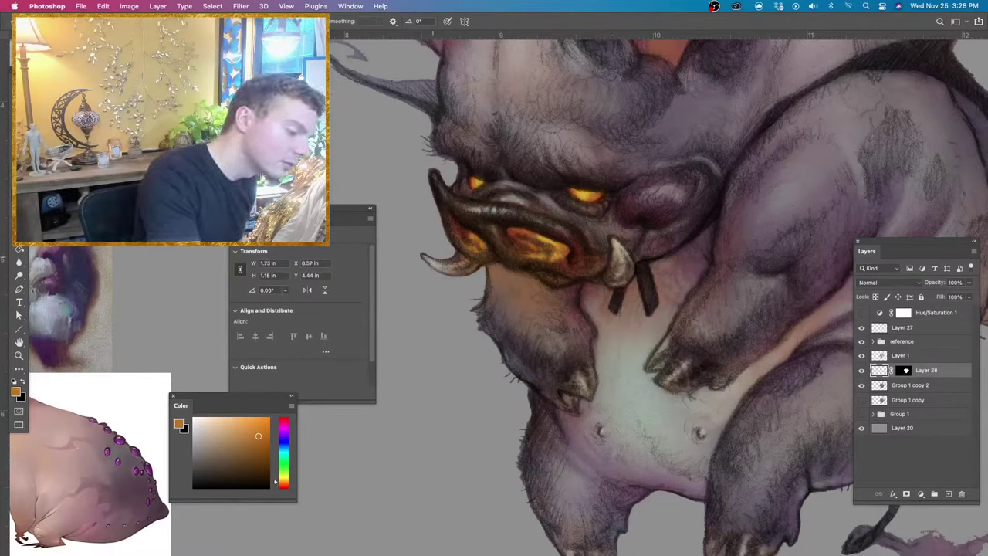
{"action": "key", "text": "super+z"}
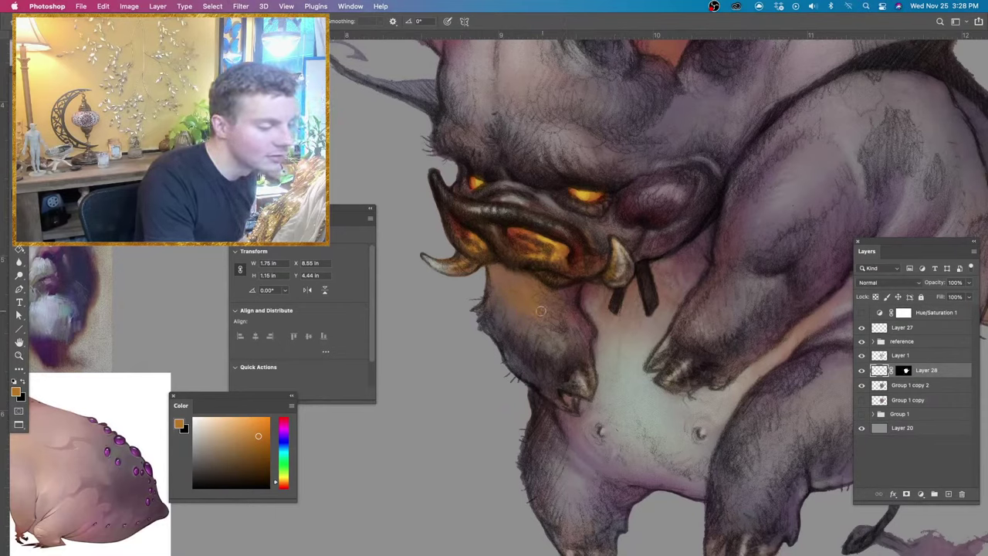
{"action": "mouse_move", "coordinate": [541, 311]}
{"action": "left_mouse_down", "text": "ctrl+alt"}
{"action": "mouse_move", "coordinate": [551, 311]}
{"action": "mouse_move", "coordinate": [508, 302]}
{"action": "mouse_move", "coordinate": [547, 324]}
{"action": "left_mouse_up", "text": "ctrl+alt"}
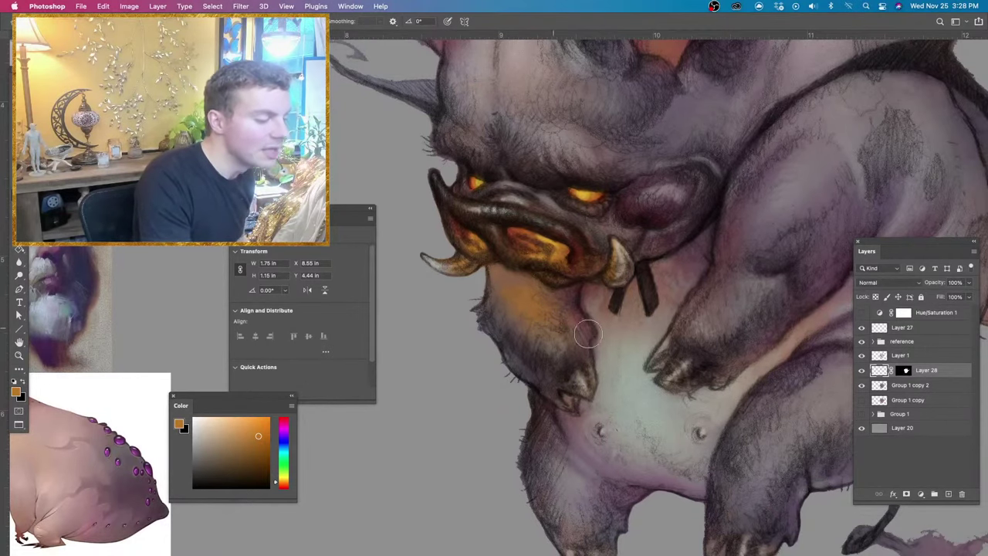
Resize the brush and add the same orange glow to the lower inside of the creature's ears.
{"action": "key", "text": "super+minus"}
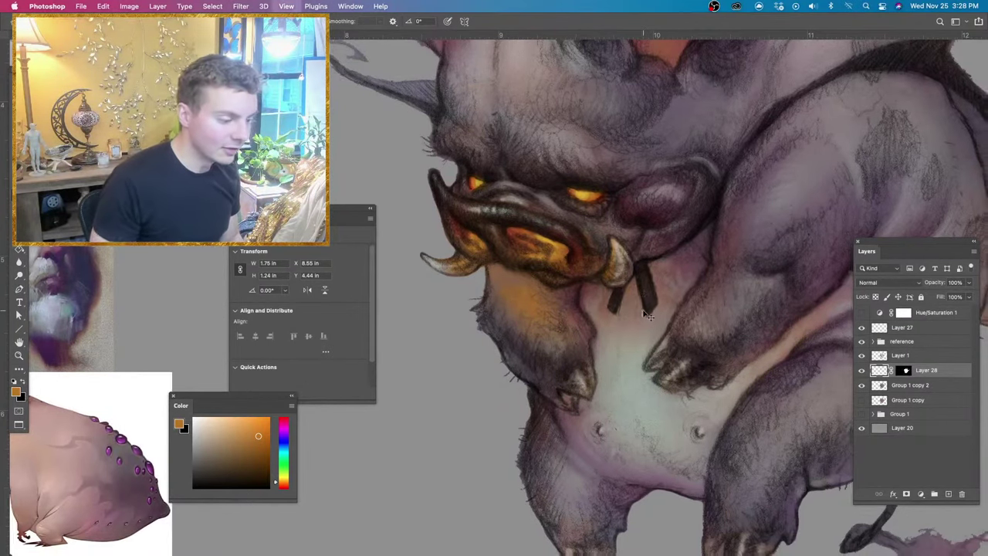
{"action": "key", "text": "super+minus"}
{"action": "key", "text": "super+minus"}
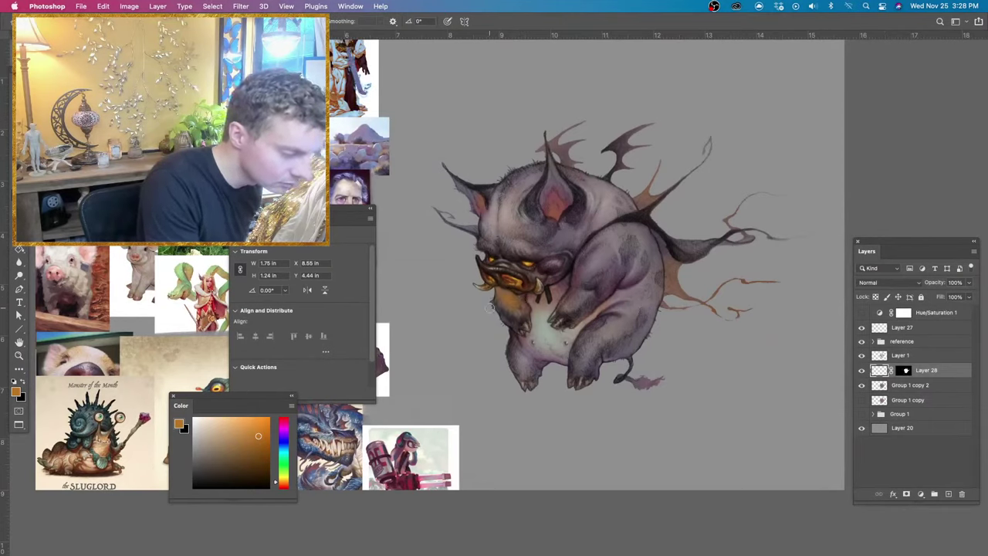
{"action": "left_click_drag", "start_coordinate": [560, 220], "coordinate": [554, 215], "text": "ctrl+alt"}
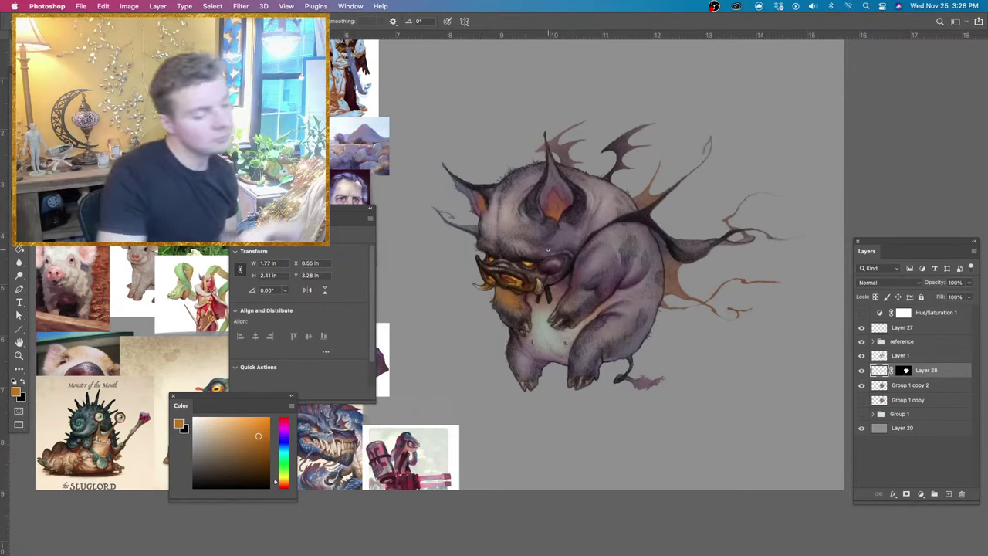
Compare the creature with Layer 28 hidden and shown to judge the new paint.
{"action": "scroll", "coordinate": [551, 285], "scroll_direction": "up", "scroll_amount": 4}
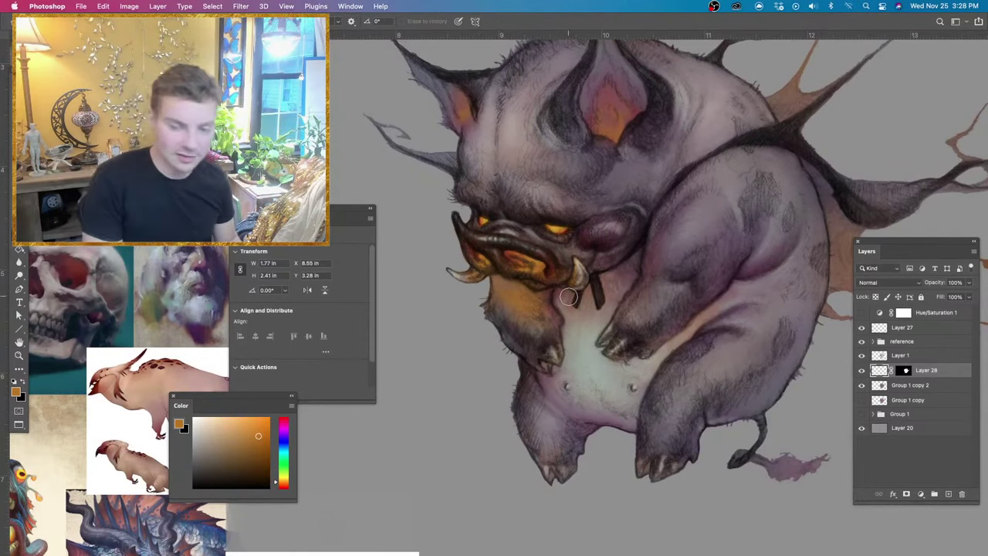
{"action": "key", "text": "super+minus"}
{"action": "left_click_drag", "start_coordinate": [709, 370], "coordinate": [758, 420]}
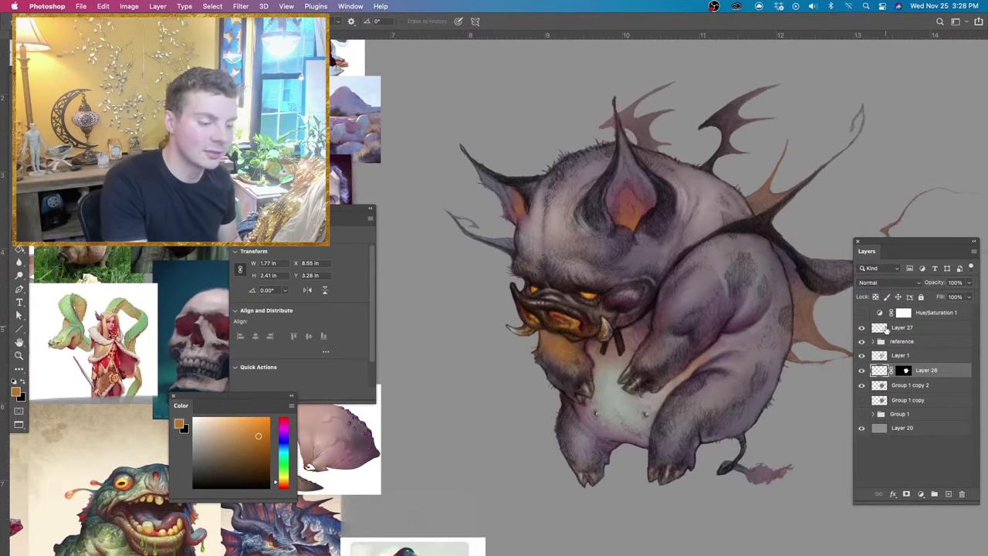
{"action": "left_click", "coordinate": [862, 371]}
{"action": "left_click", "coordinate": [862, 372]}
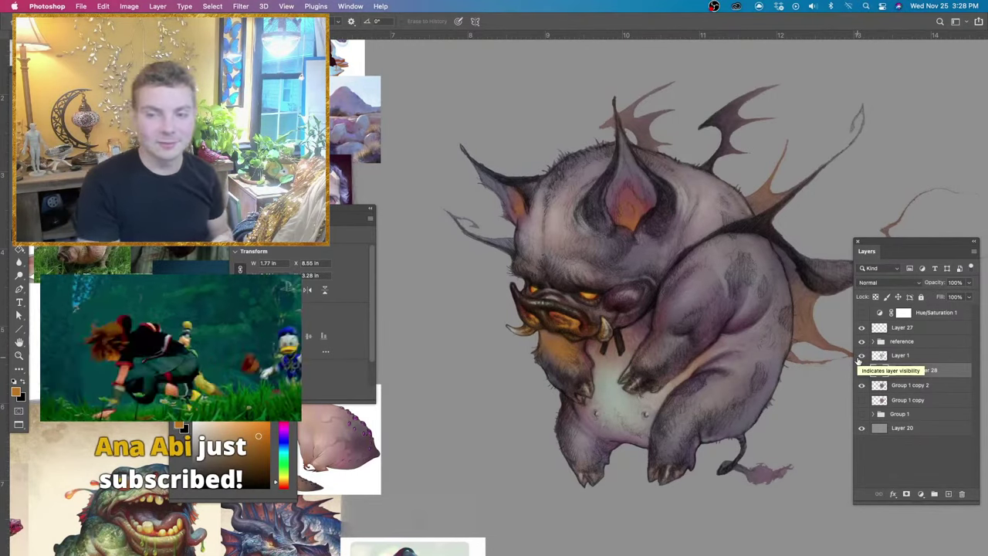
{"action": "left_click", "coordinate": [862, 370]}
Brush light grey sampled from the snout as highlights on the wrinkles below the eyes and on the forehead beside the large ear.
{"action": "key", "text": "b"}
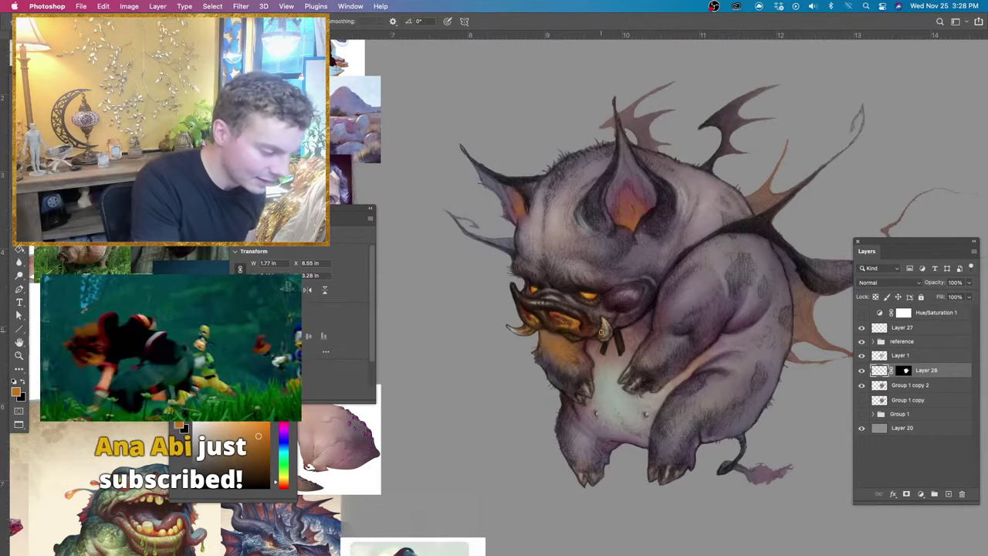
{"action": "left_click", "coordinate": [592, 315], "text": "alt"}
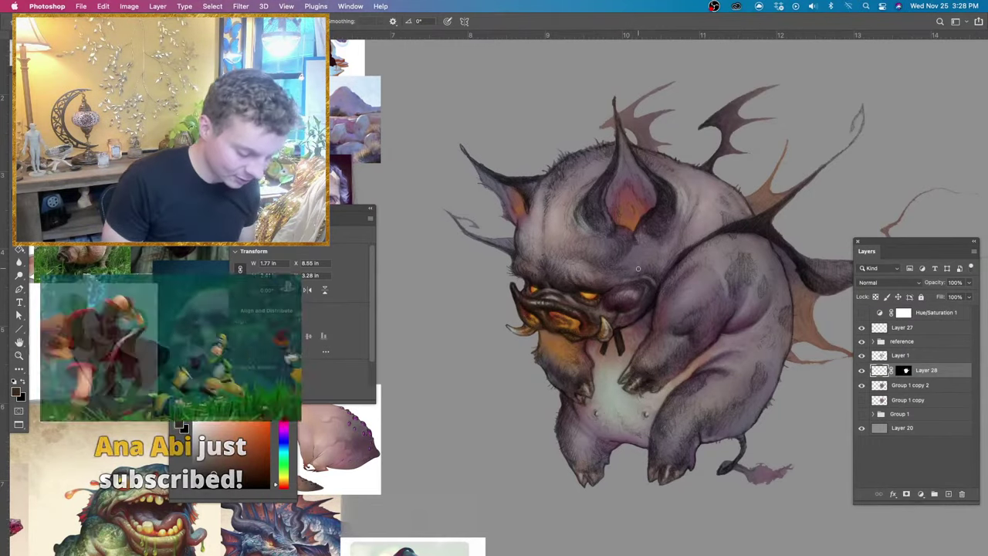
{"action": "key", "text": "super+equal"}
{"action": "key", "text": "super+equal"}
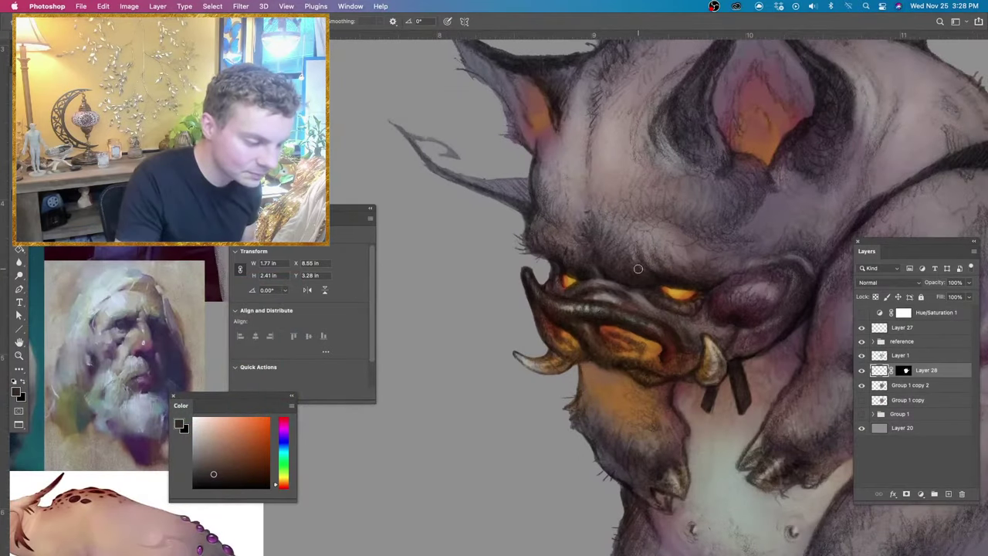
{"action": "left_click", "coordinate": [607, 295], "text": "alt"}
{"action": "left_click", "coordinate": [589, 307], "text": "alt"}
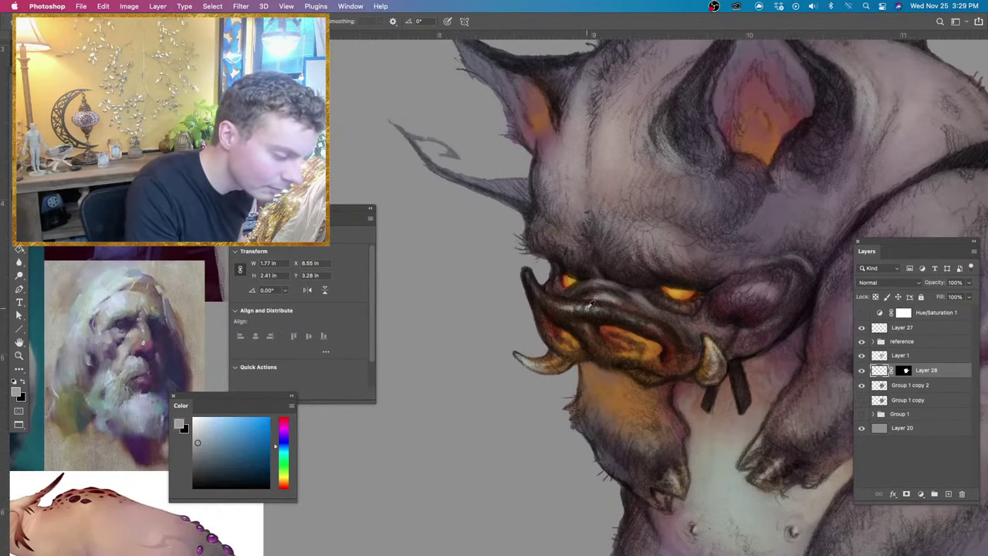
{"action": "left_click_drag", "start_coordinate": [699, 304], "coordinate": [687, 307]}
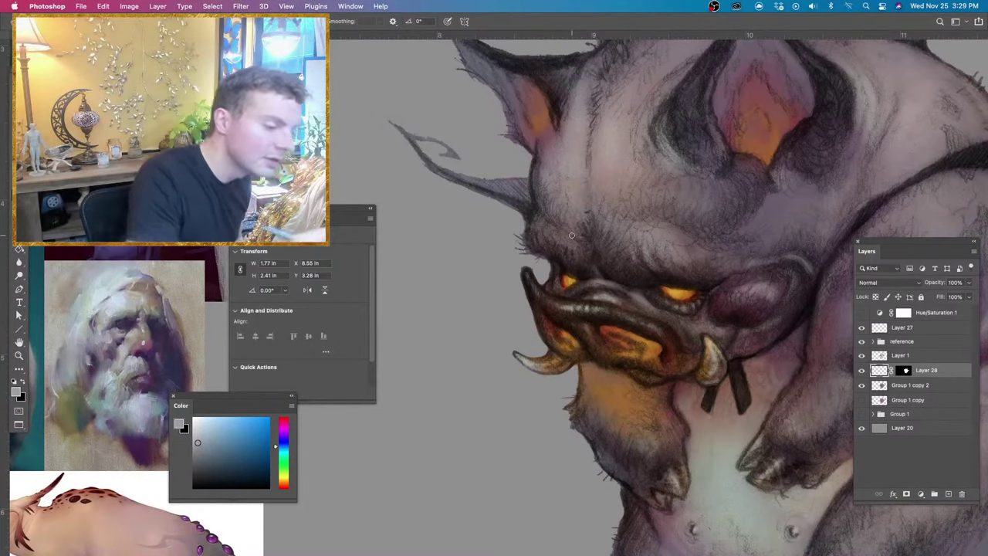
{"action": "left_click_drag", "start_coordinate": [654, 156], "coordinate": [677, 83]}
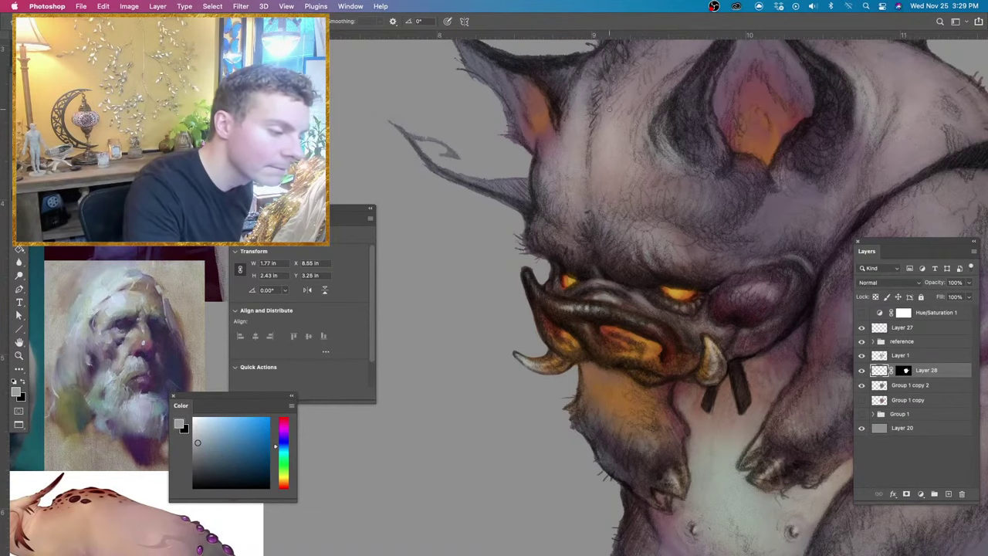
Paint grey highlights on the creature's arm and bent thigh, softening excess strokes with the eraser.
{"action": "key", "text": "super+minus"}
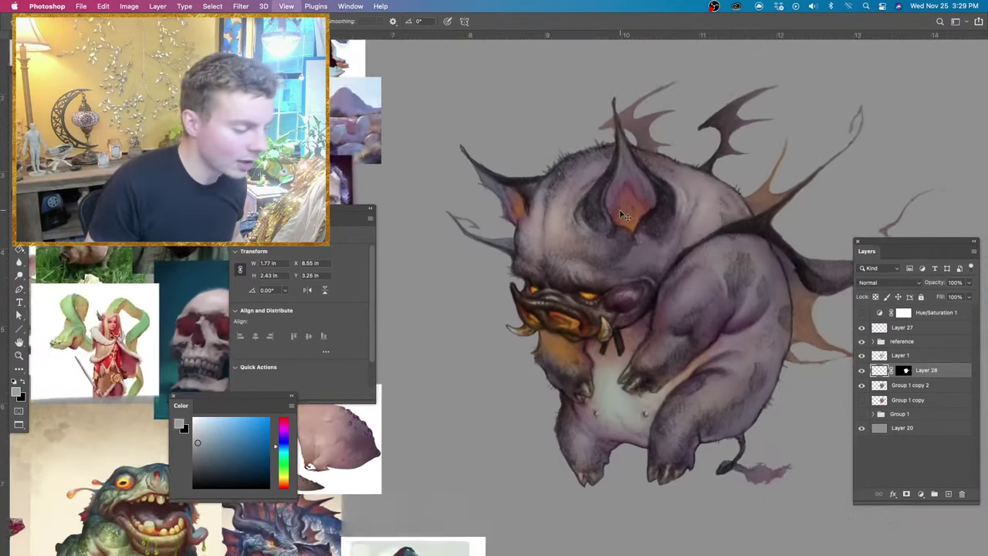
{"action": "key", "text": "super+minus"}
{"action": "key", "text": "e"}
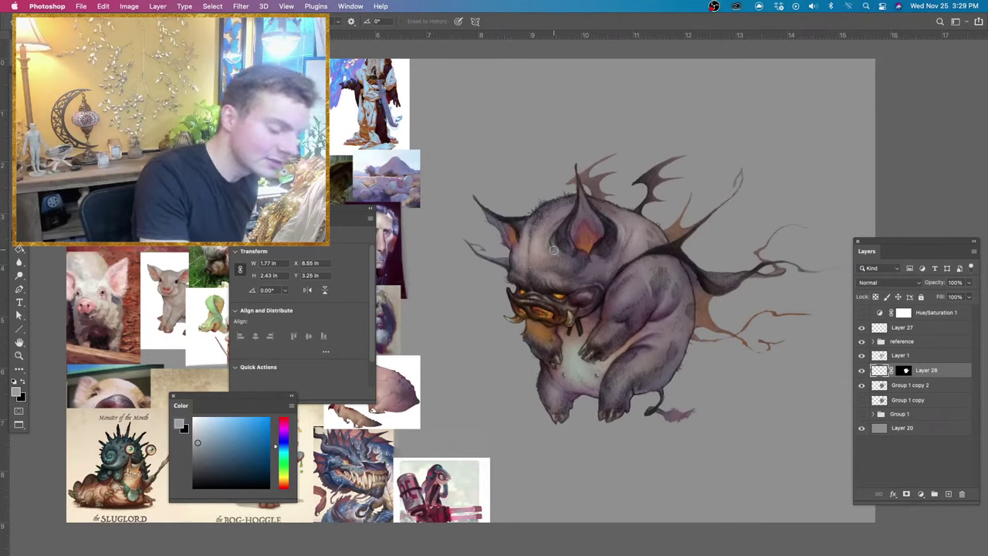
{"action": "key", "text": "b"}
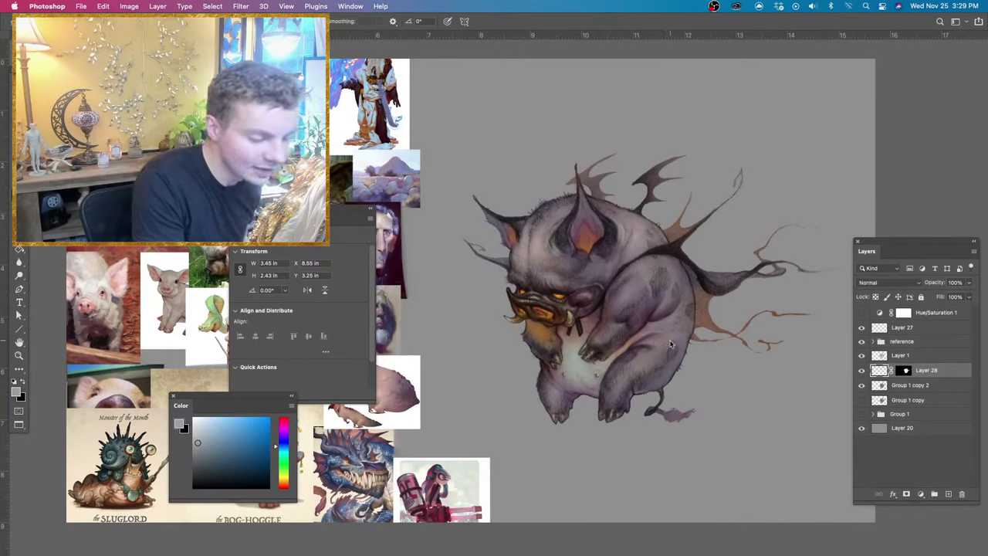
{"action": "mouse_move", "coordinate": [649, 341]}
{"action": "left_mouse_down"}
{"action": "mouse_move", "coordinate": [660, 356]}
{"action": "mouse_move", "coordinate": [646, 348]}
{"action": "left_mouse_up"}
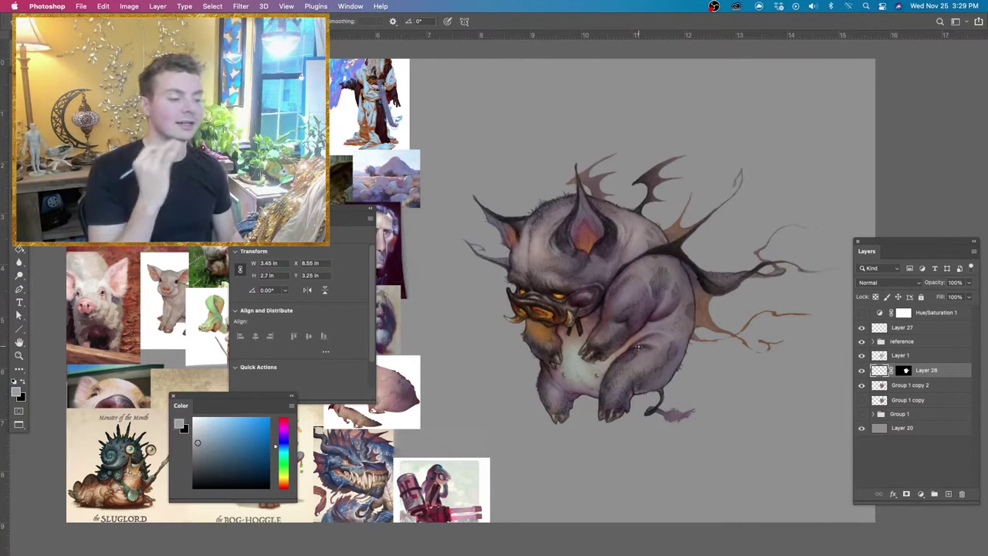
{"action": "key", "text": "e"}
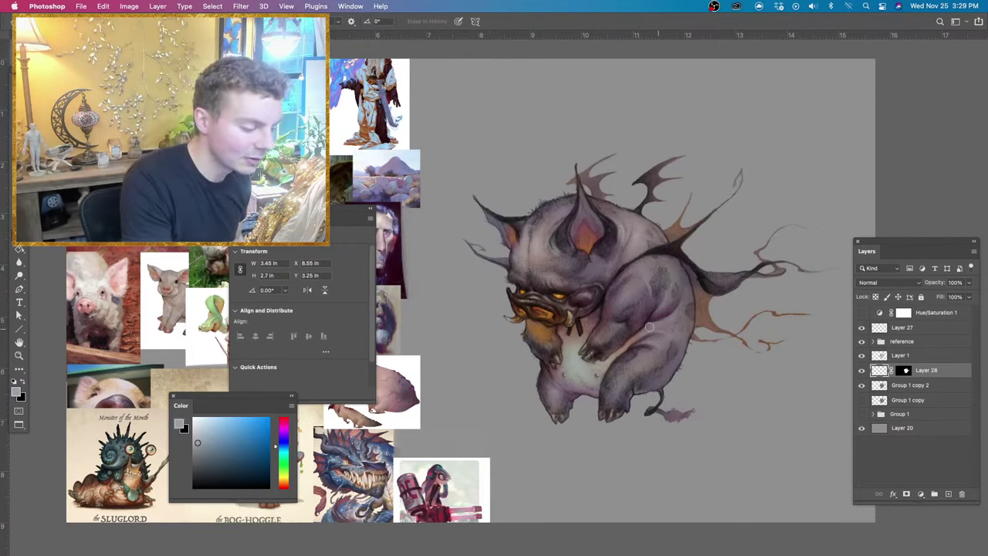
{"action": "key", "text": "b"}
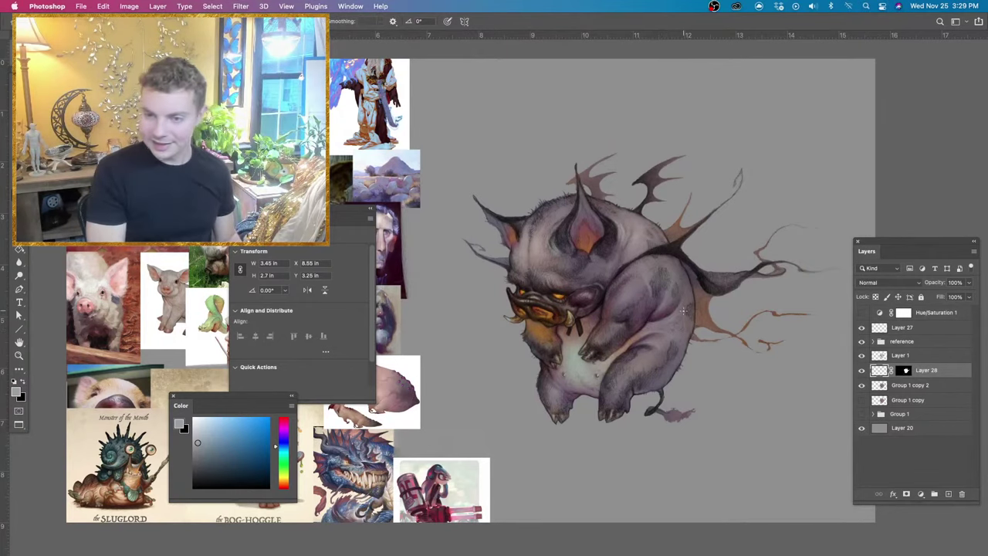
Set the brush to about 38 px and 11% hardness and retouch the top of the snout with sampled dark tones.
{"action": "key", "text": "super+plus"}
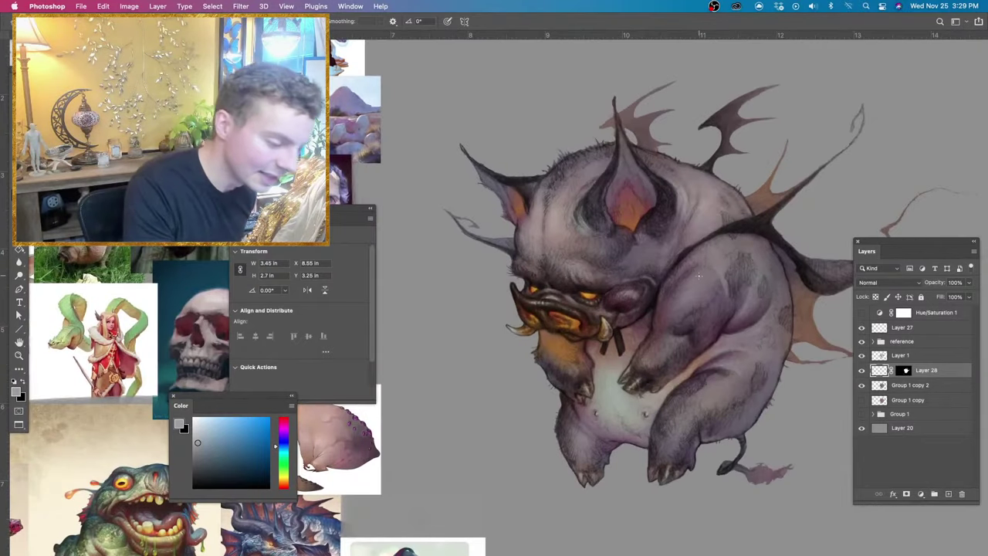
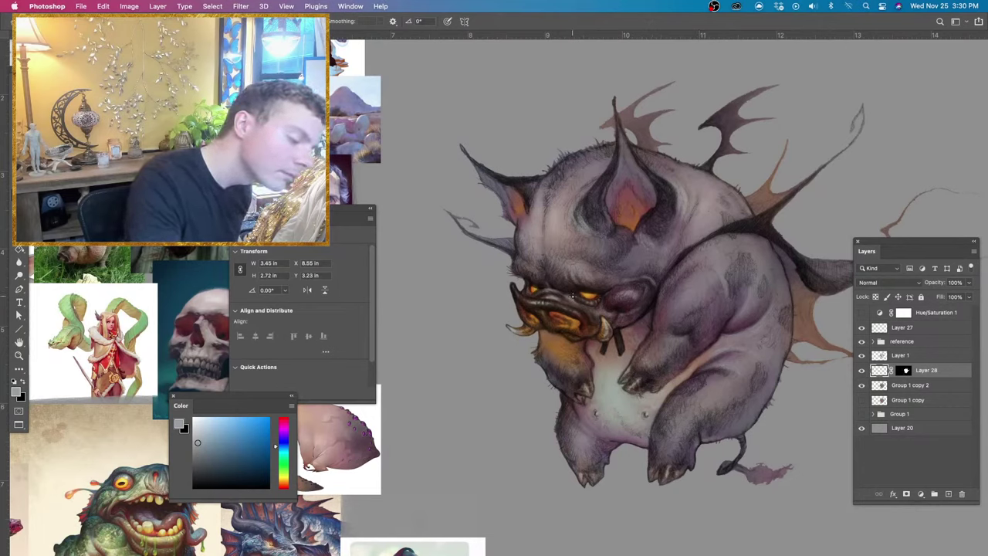
{"action": "left_click", "coordinate": [573, 296], "text": "alt"}
{"action": "left_click_drag", "start_coordinate": [572, 297], "coordinate": [570, 304]}
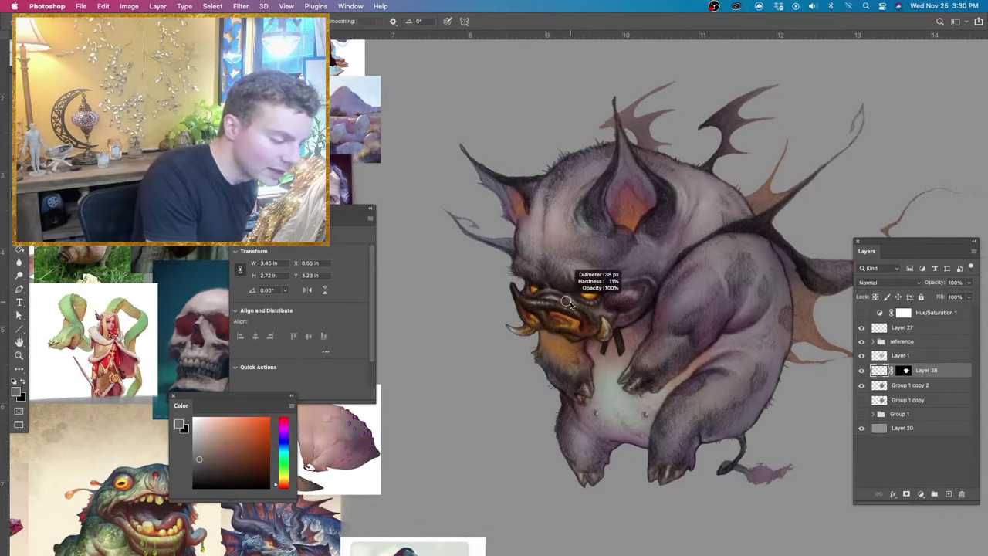
{"action": "left_click", "coordinate": [564, 301], "text": "alt"}
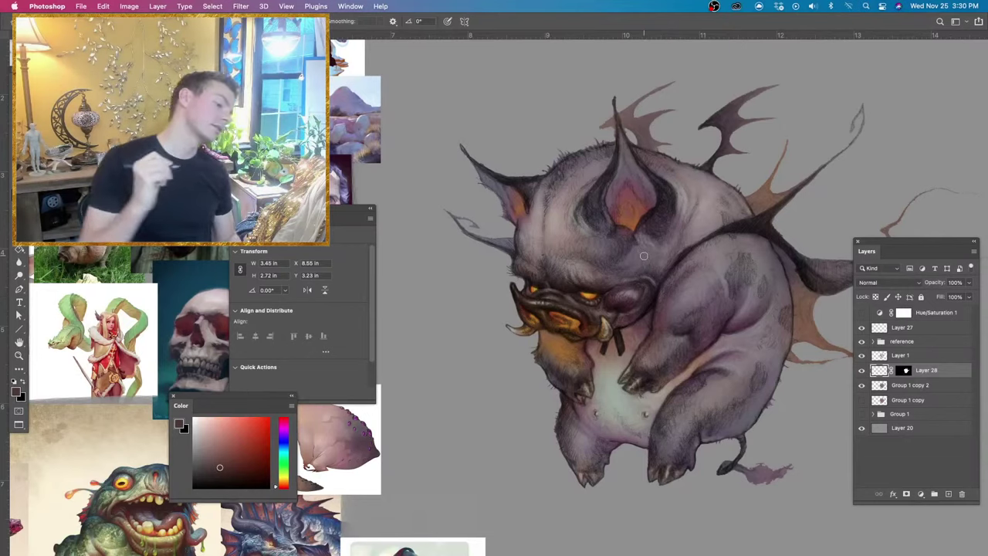
Try broad grey strokes sampled from the brow across the creature's forehead, comparing the face with and without them.
{"action": "mouse_move", "coordinate": [554, 266]}
{"action": "left_mouse_down"}
{"action": "mouse_move", "coordinate": [579, 270]}
{"action": "mouse_move", "coordinate": [558, 274]}
{"action": "mouse_move", "coordinate": [546, 256]}
{"action": "mouse_move", "coordinate": [552, 203]}
{"action": "mouse_move", "coordinate": [582, 264]}
{"action": "left_mouse_up"}
{"action": "left_click", "coordinate": [565, 272], "text": "alt"}
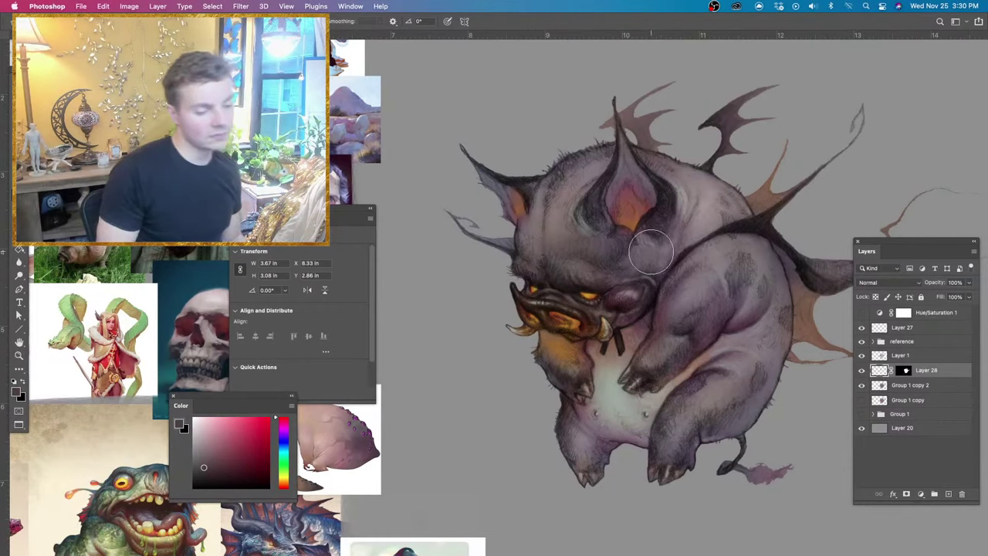
{"action": "key", "text": "super+minus"}
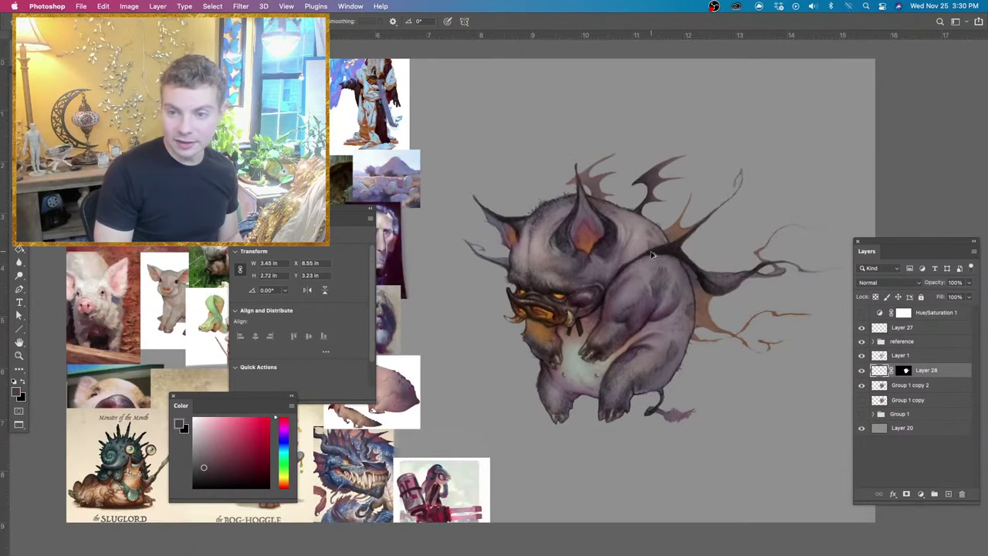
{"action": "key", "text": "shift+super+z"}
{"action": "key", "text": "super+z"}
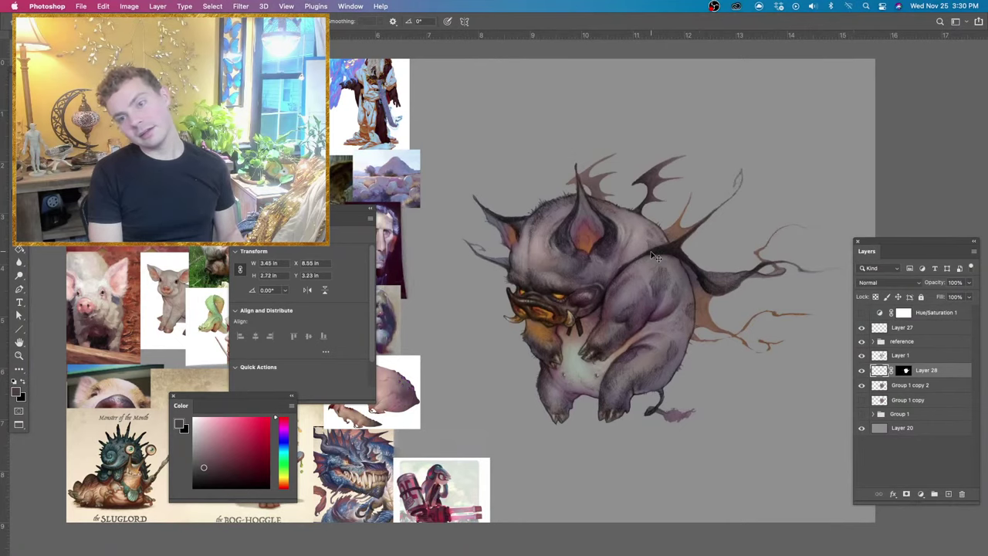
{"action": "key", "text": "super+shift+z"}
{"action": "key", "text": "super+z"}
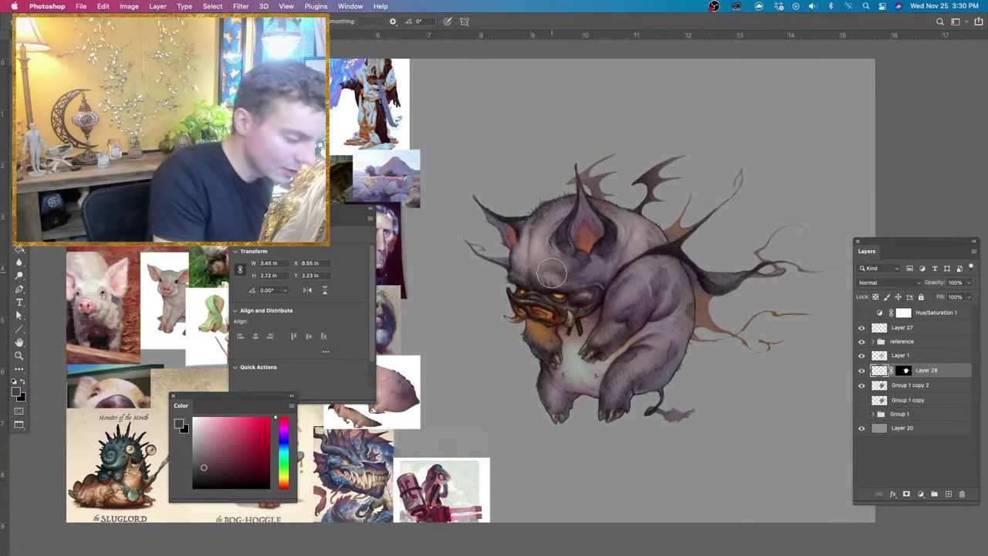
Brush soft grey over the creature's brow and around the far eye, comparing the face with and without the stroke.
{"action": "mouse_move", "coordinate": [552, 273]}
{"action": "left_mouse_down"}
{"action": "mouse_move", "coordinate": [534, 270]}
{"action": "mouse_move", "coordinate": [591, 277]}
{"action": "mouse_move", "coordinate": [543, 247]}
{"action": "mouse_move", "coordinate": [546, 232]}
{"action": "mouse_move", "coordinate": [529, 288]}
{"action": "left_mouse_up"}
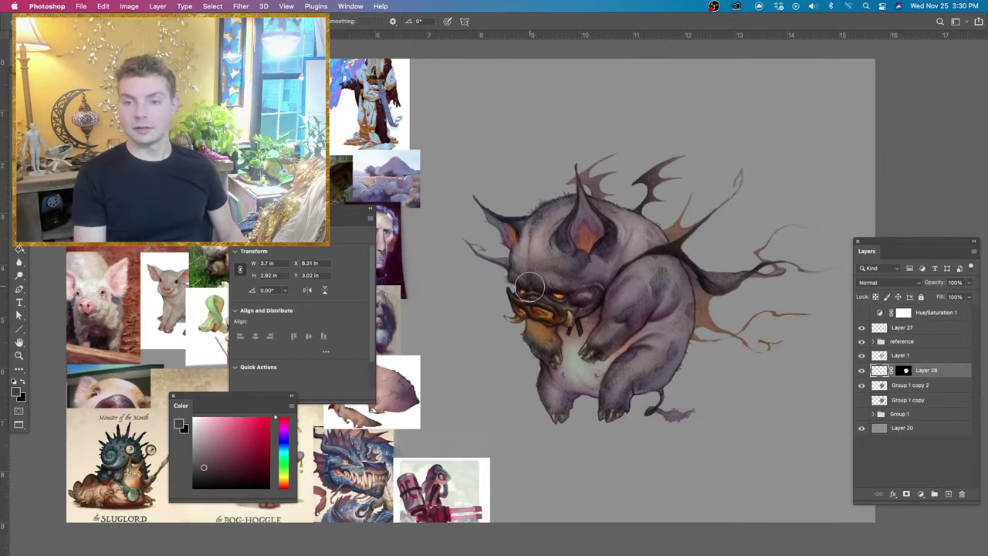
{"action": "key", "text": "super+z"}
{"action": "key", "text": "super+shift+z"}
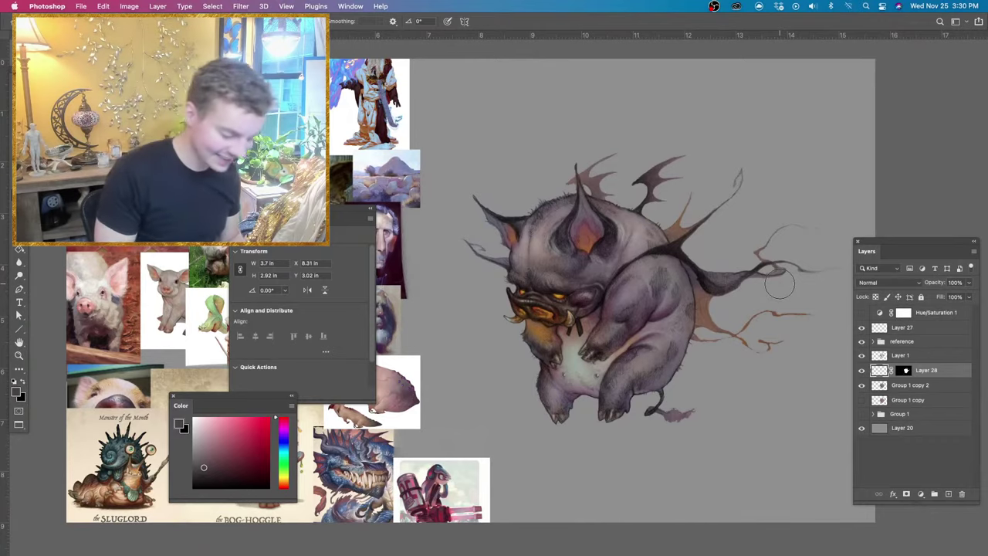
Paint orange sampled from the near eye as glow below the snout, on the hand's claws and beside the cheek bulge.
{"action": "key", "text": "super+equal"}
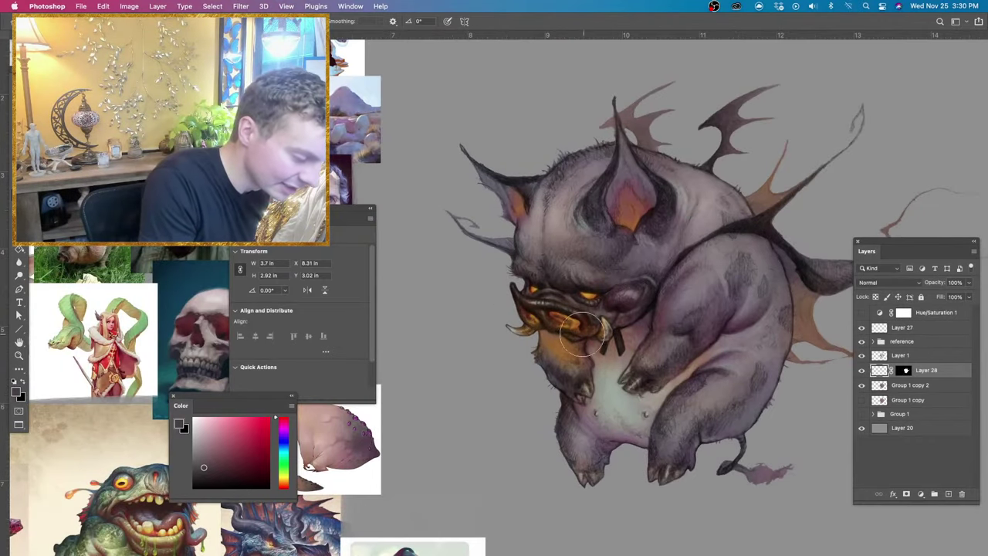
{"action": "left_click", "coordinate": [592, 294], "text": "alt"}
{"action": "left_click_drag", "start_coordinate": [576, 355], "coordinate": [554, 357]}
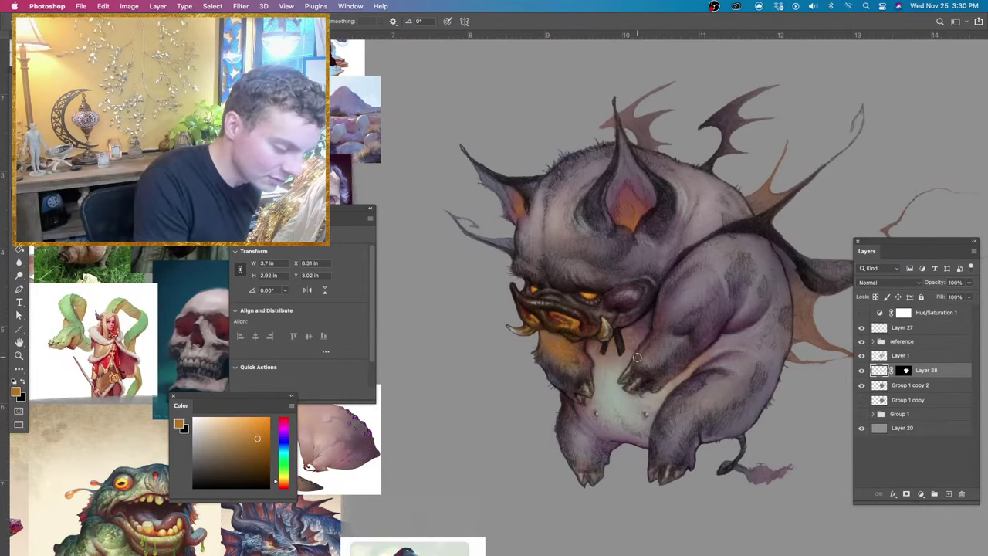
{"action": "left_click_drag", "start_coordinate": [637, 357], "coordinate": [641, 347]}
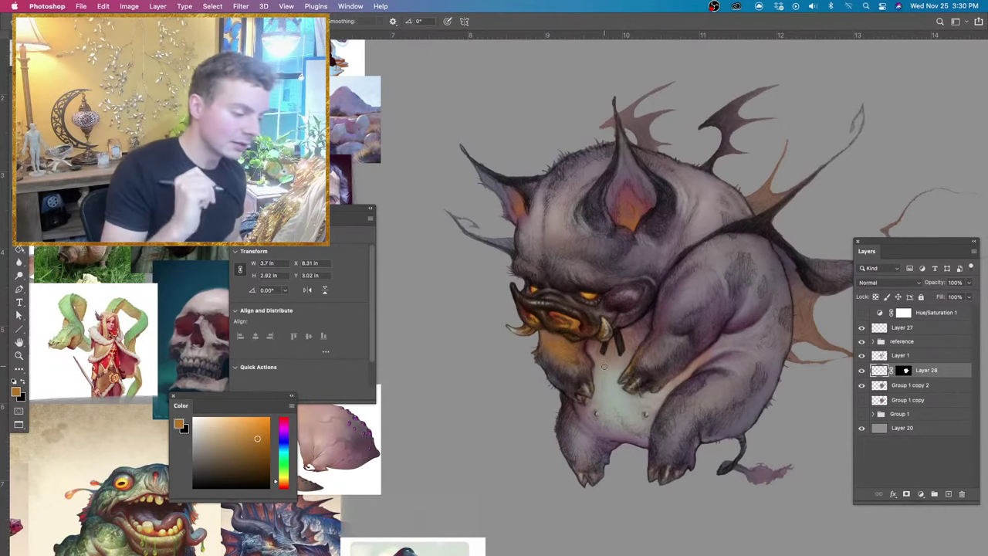
{"action": "left_click_drag", "start_coordinate": [612, 297], "coordinate": [607, 305]}
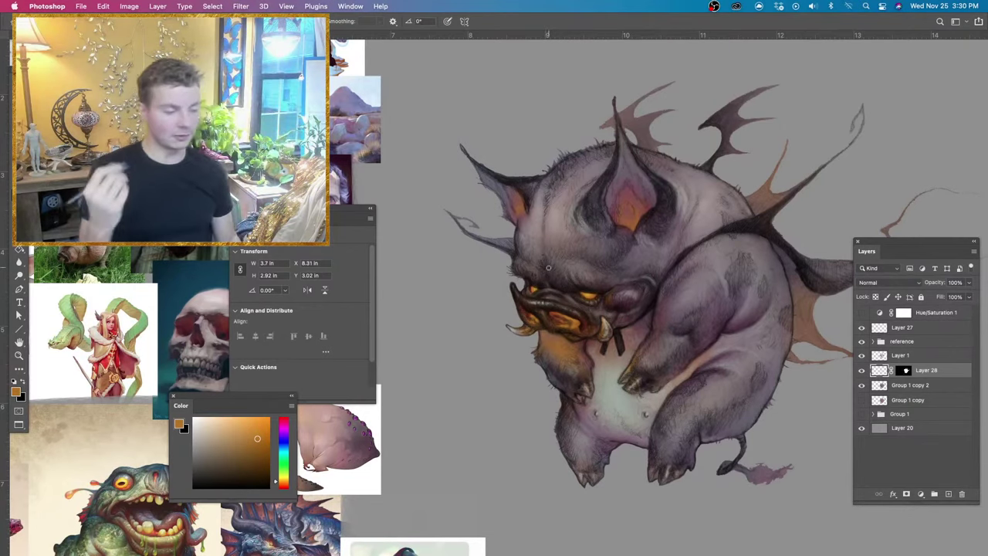
{"action": "left_click_drag", "start_coordinate": [615, 306], "coordinate": [607, 304]}
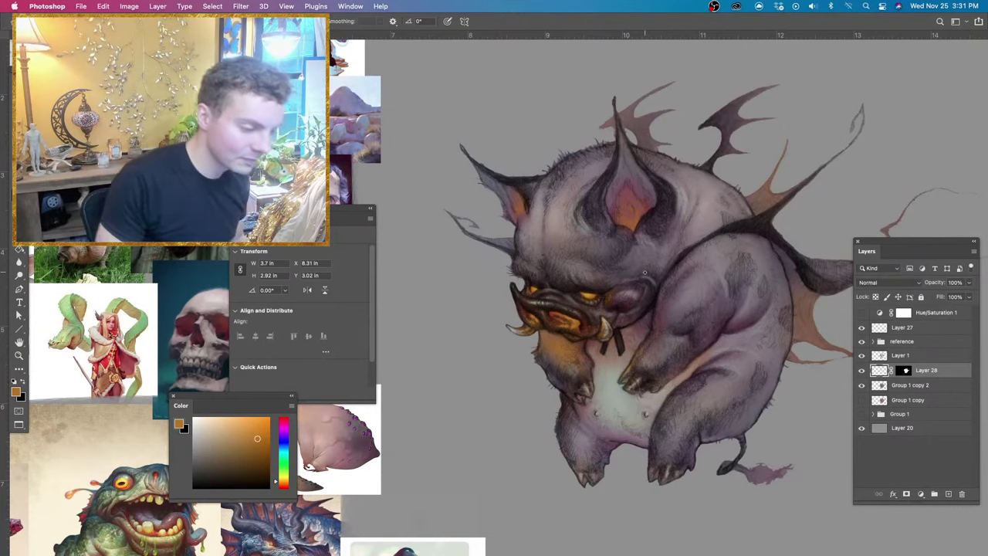
Add a new layer above Layer 1 and check the artwork with the interface panels hidden.
{"action": "left_click", "coordinate": [881, 357]}
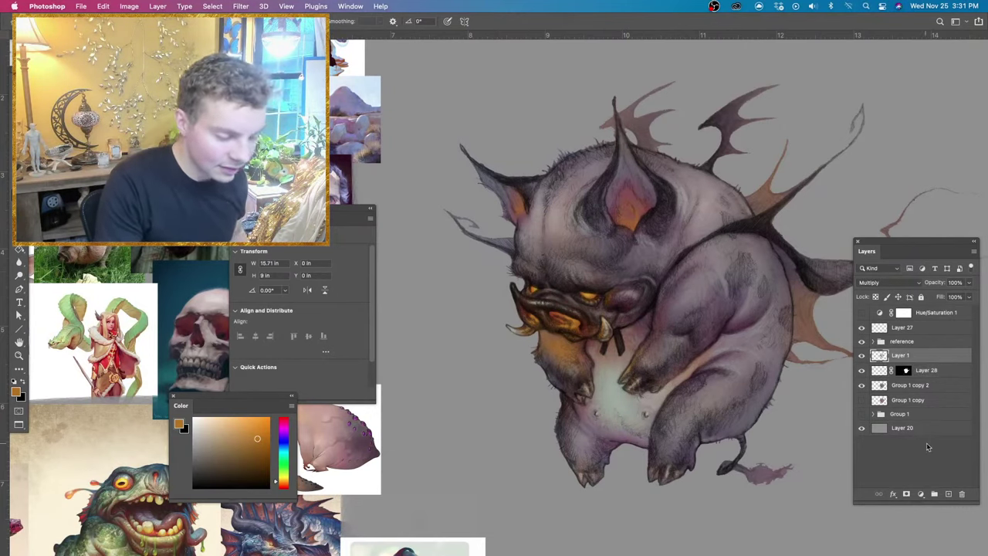
{"action": "left_click", "coordinate": [947, 493]}
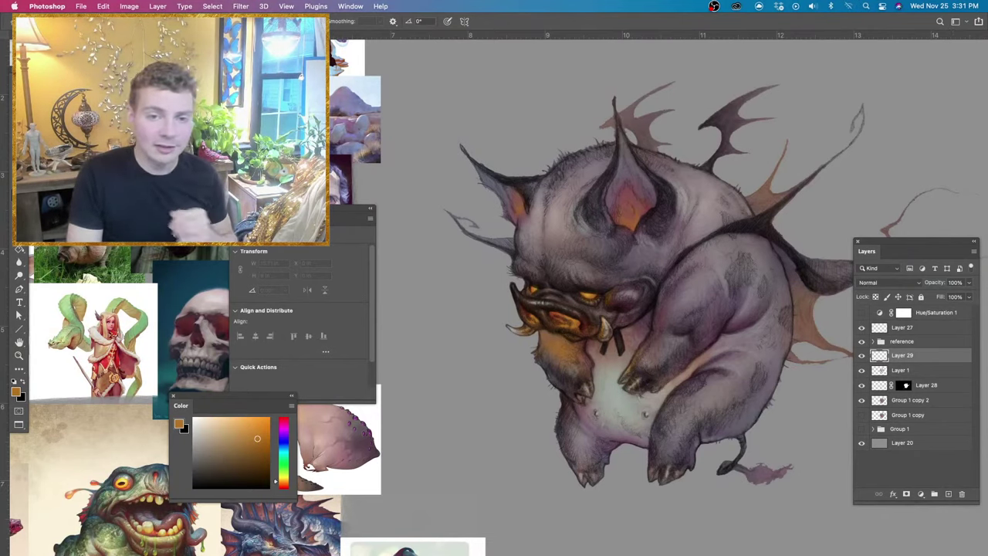
{"action": "key", "text": "Tab"}
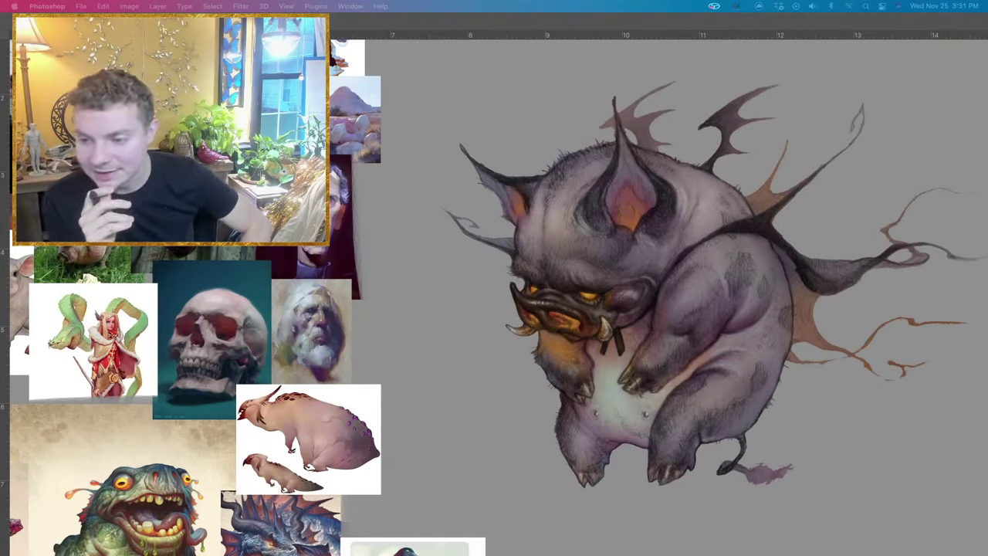
{"action": "key", "text": "Tab"}
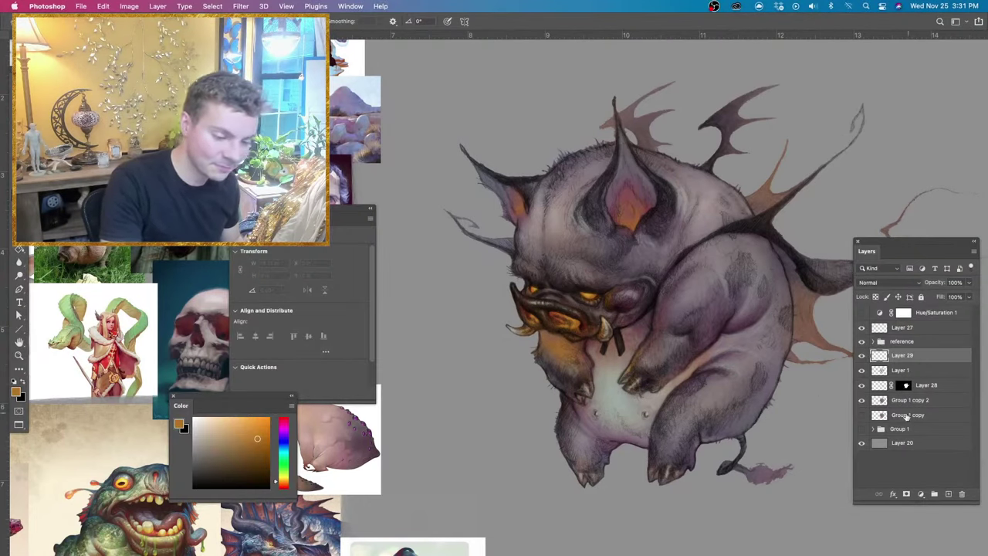
Try covering both glowing yellow eyes with dark brown sampled from the brow on Layer 29.
{"action": "left_click", "coordinate": [596, 283], "text": "alt"}
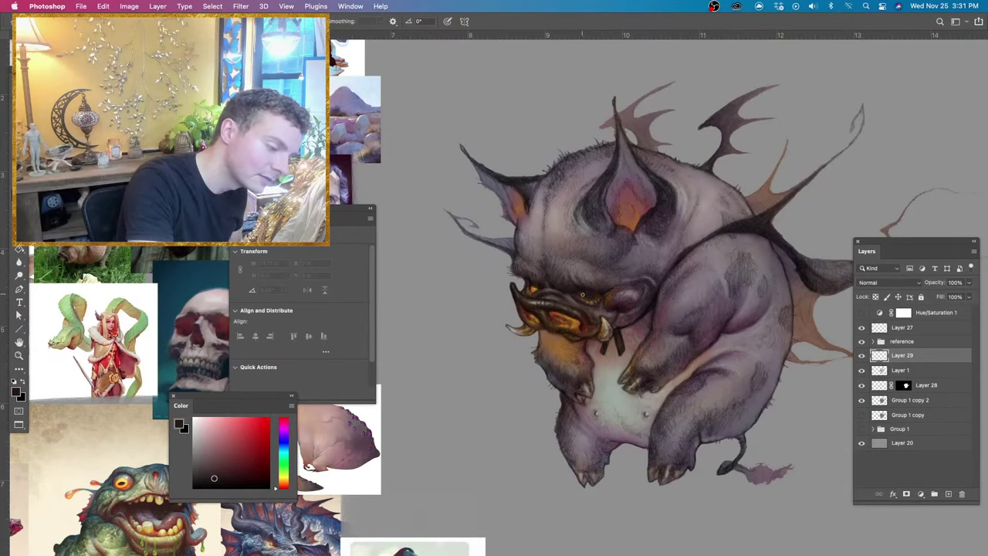
{"action": "left_click_drag", "start_coordinate": [583, 294], "coordinate": [598, 302]}
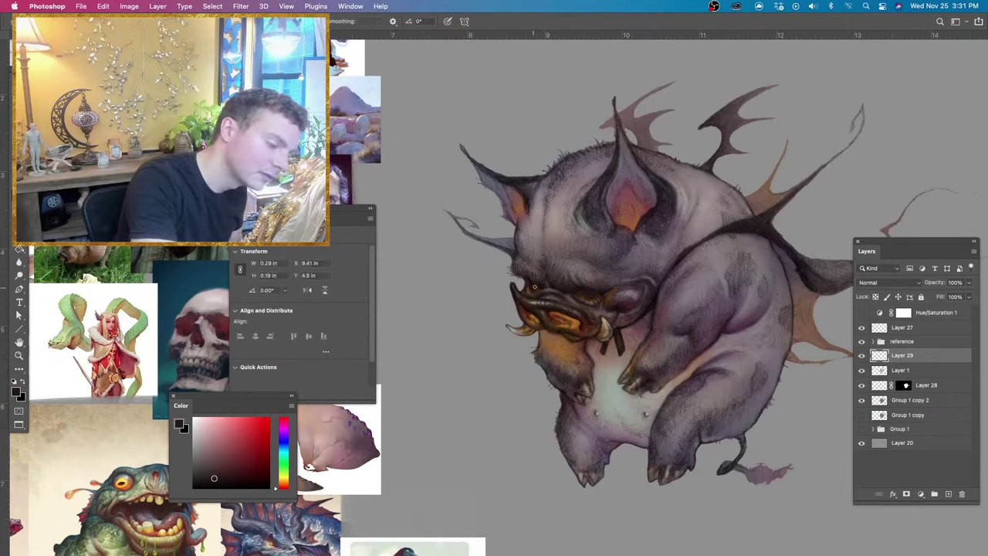
{"action": "left_click_drag", "start_coordinate": [534, 286], "coordinate": [528, 285]}
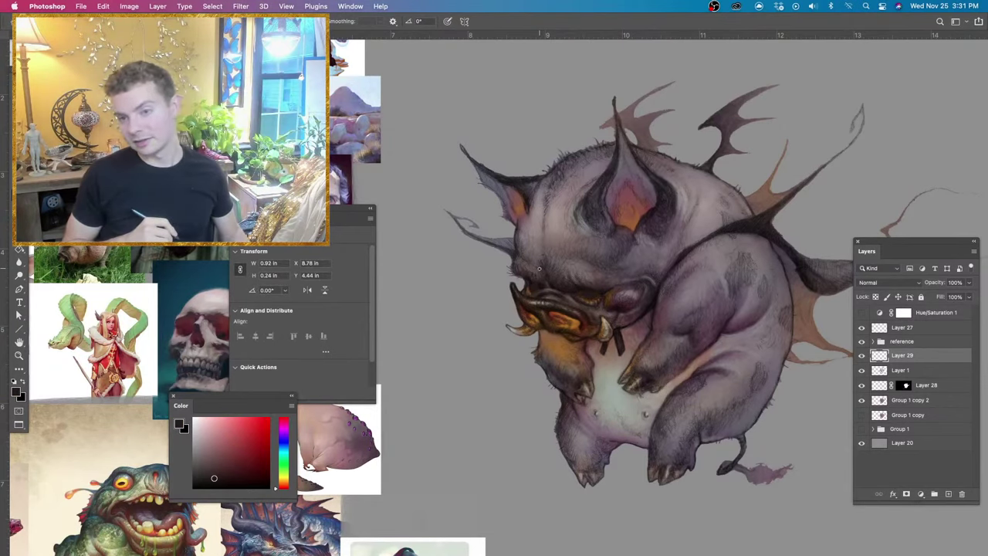
{"action": "key", "text": "super+z"}
{"action": "key", "text": "super+z"}
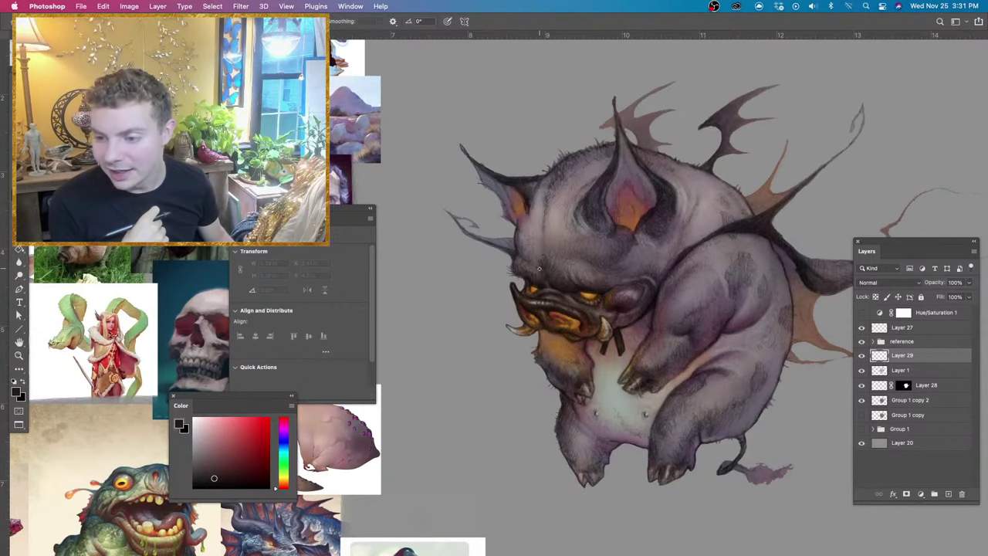
Paint near-white highlights inside both yellow eyes on Layer 29 with a 6 px brush at 14% hardness.
{"action": "scroll", "coordinate": [539, 269], "scroll_direction": "up", "scroll_amount": 5}
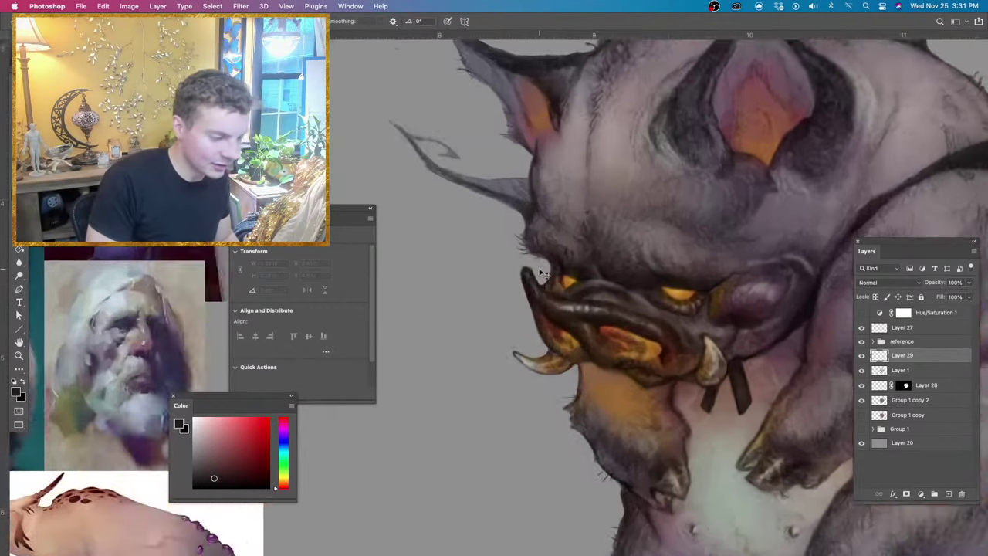
{"action": "scroll", "coordinate": [543, 274], "scroll_direction": "up", "scroll_amount": 8}
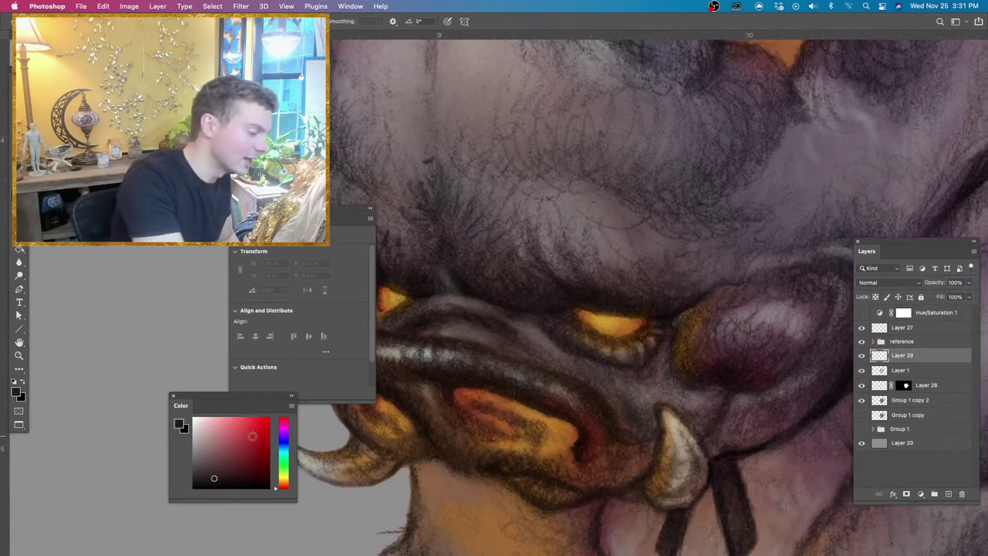
{"action": "left_click_drag", "start_coordinate": [253, 436], "coordinate": [194, 422]}
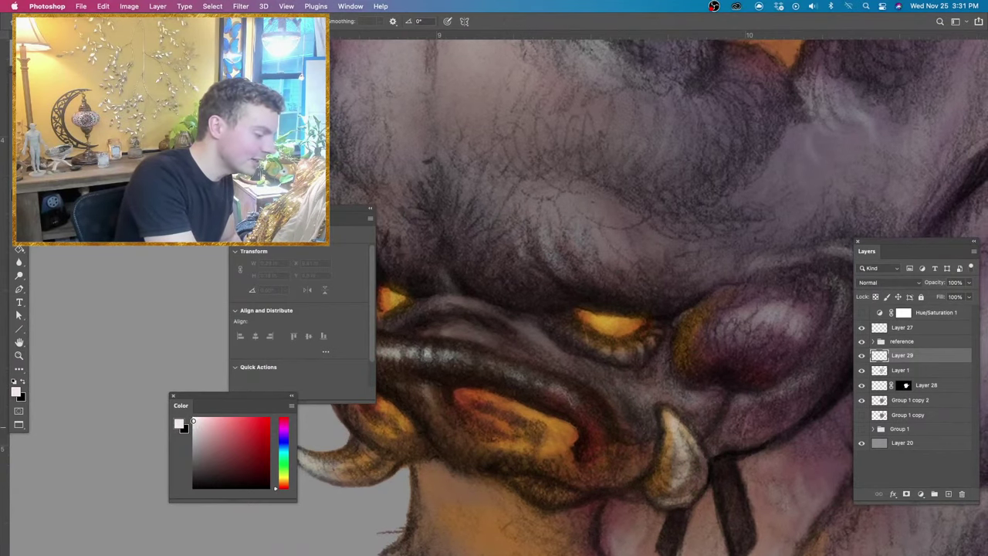
{"action": "mouse_move", "coordinate": [620, 326]}
{"action": "left_mouse_down", "text": "ctrl+alt"}
{"action": "mouse_move", "coordinate": [726, 364]}
{"action": "mouse_move", "coordinate": [708, 344]}
{"action": "left_mouse_up", "text": "ctrl+alt"}
{"action": "left_click", "coordinate": [593, 317]}
{"action": "key", "text": "super+z"}
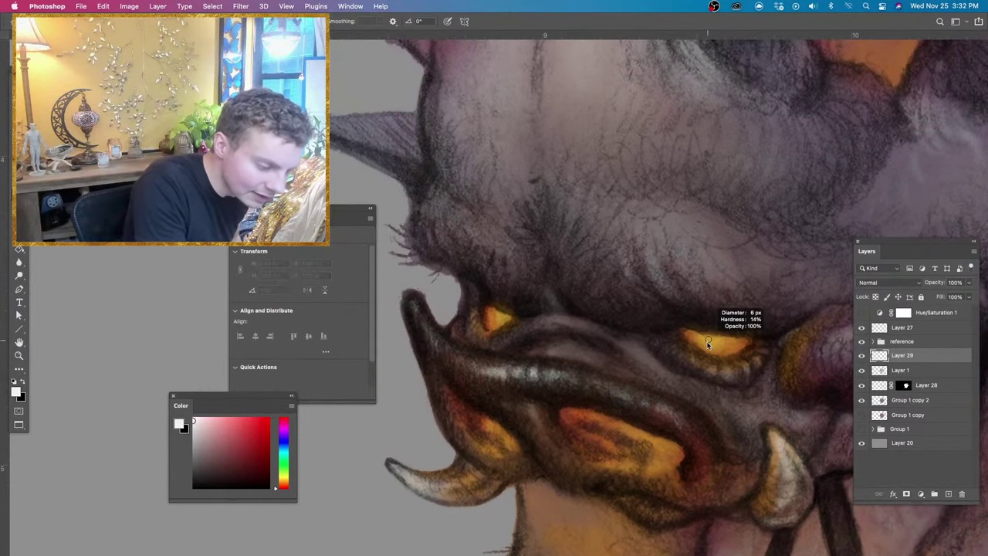
{"action": "left_click", "coordinate": [698, 335]}
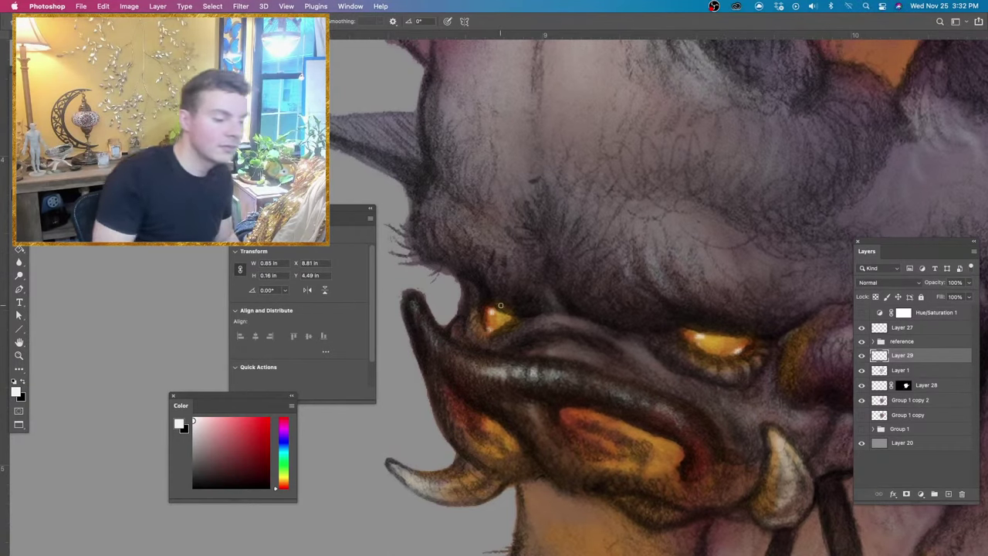
Add small near-white highlights to the wrinkles below the near eye and along the rim of the far eye.
{"action": "scroll", "coordinate": [500, 308], "scroll_direction": "down", "scroll_amount": 6}
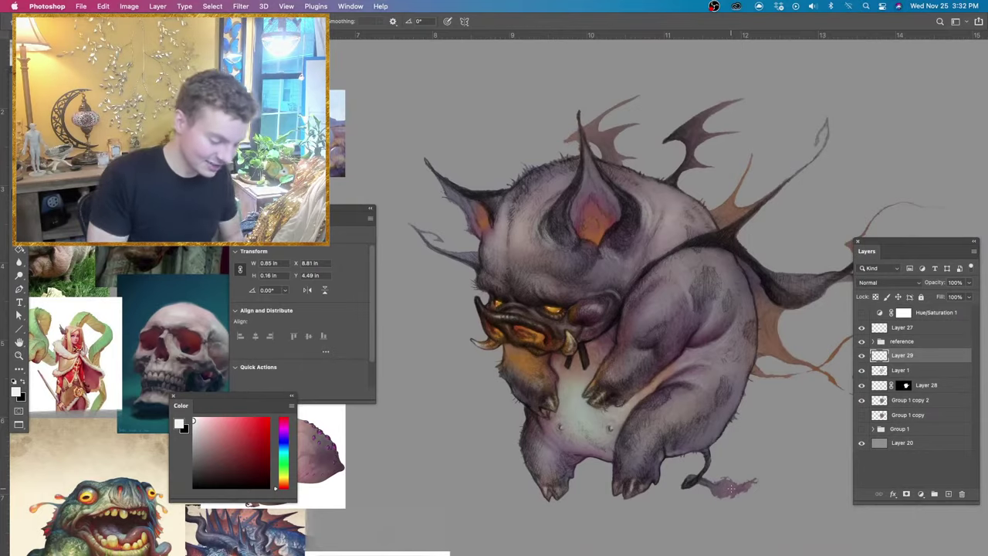
{"action": "scroll", "coordinate": [501, 293], "scroll_direction": "up", "scroll_amount": 3}
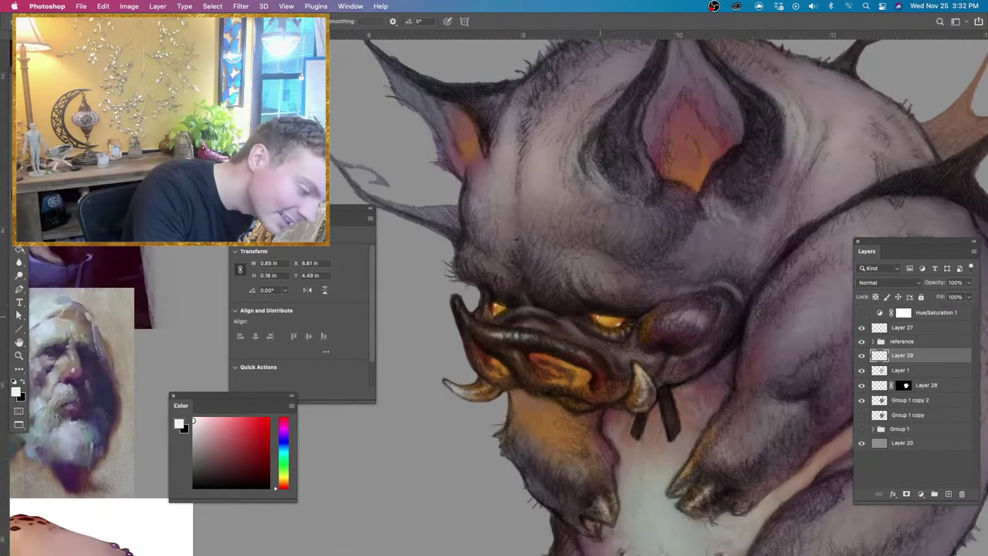
{"action": "left_click_drag", "start_coordinate": [611, 328], "coordinate": [617, 339]}
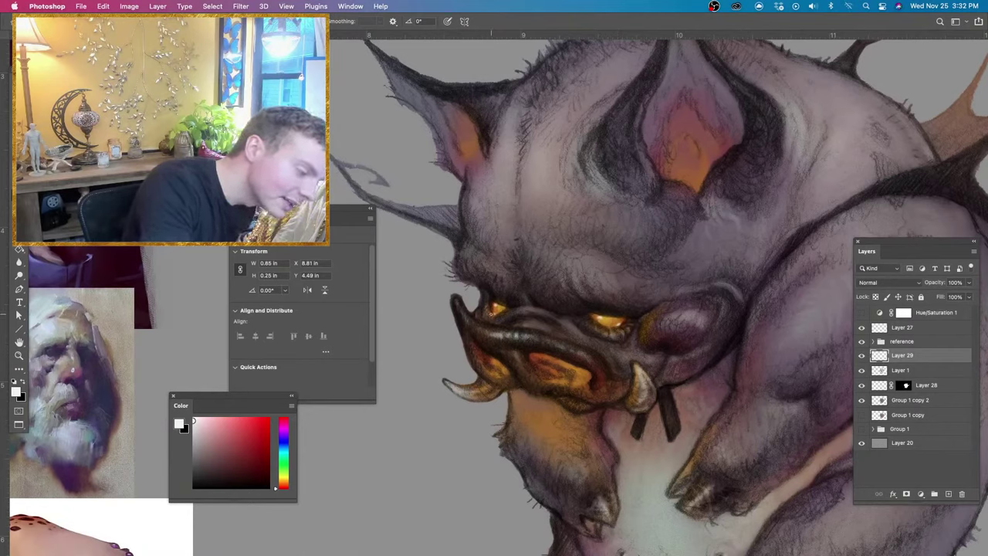
{"action": "left_click_drag", "start_coordinate": [484, 315], "coordinate": [487, 311]}
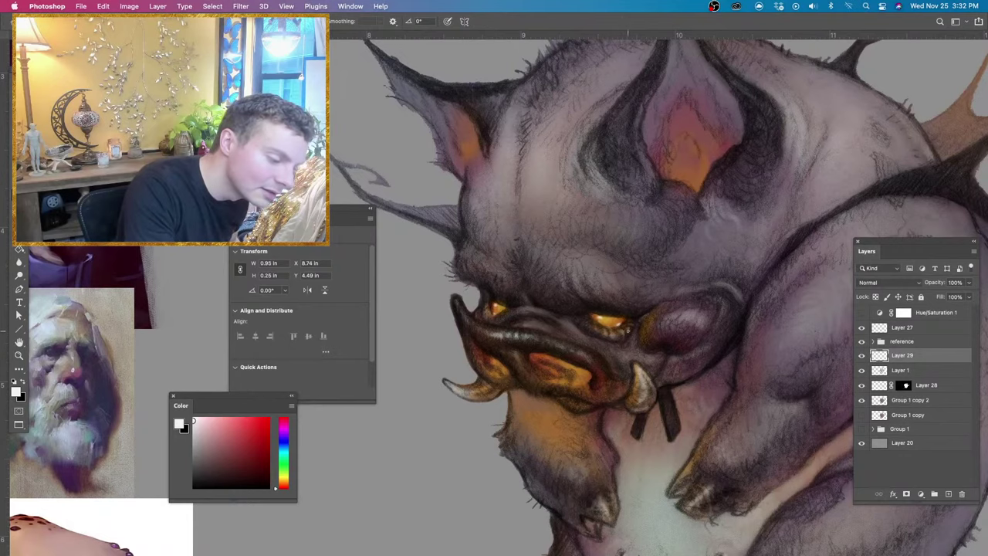
{"action": "left_click", "coordinate": [640, 305]}
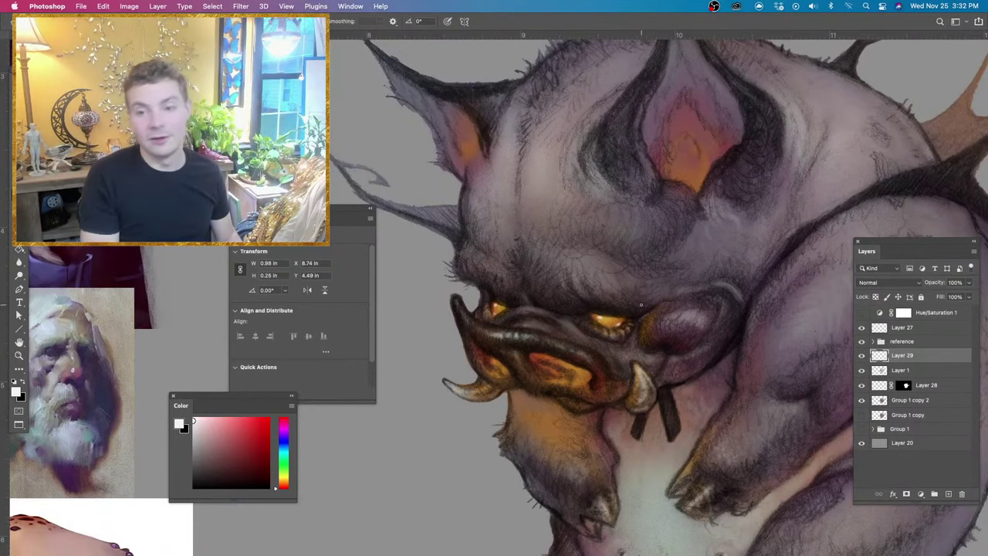
Compare the creature with Layer 29 hidden and shown to judge the eye highlights.
{"action": "key", "text": "super+minus"}
{"action": "key", "text": "super+minus"}
{"action": "key", "text": "super+plus"}
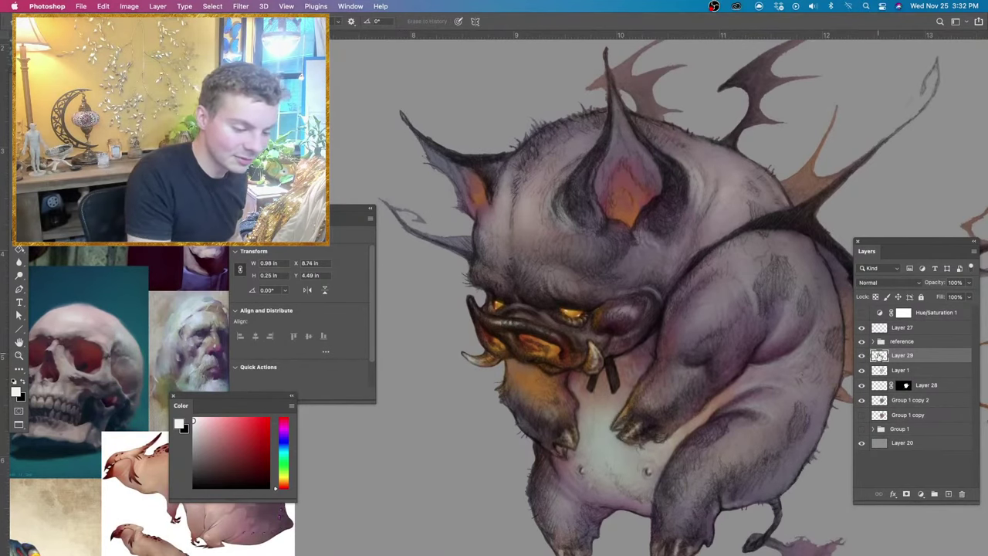
{"action": "left_click", "coordinate": [862, 356]}
{"action": "left_click", "coordinate": [862, 355]}
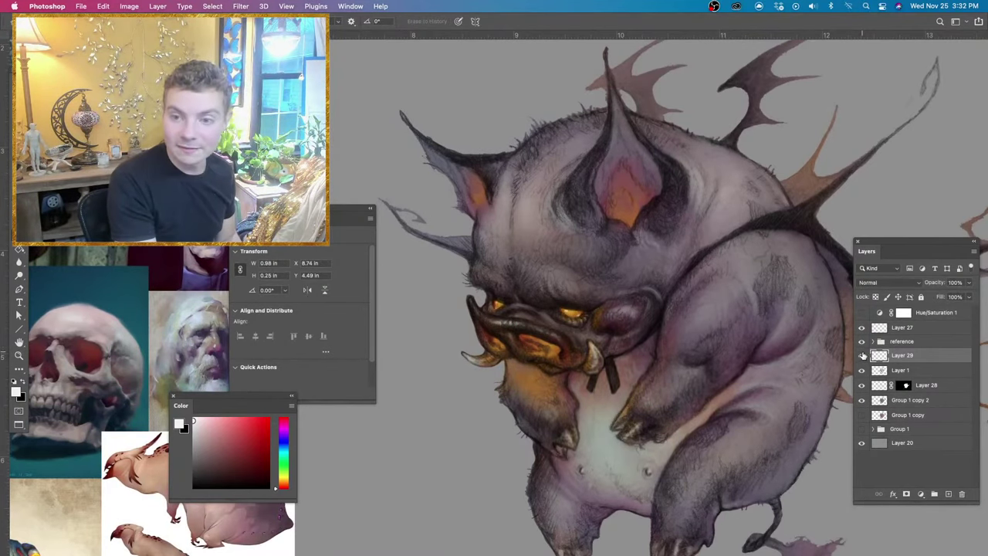
{"action": "left_click", "coordinate": [862, 355]}
{"action": "left_click", "coordinate": [862, 355]}
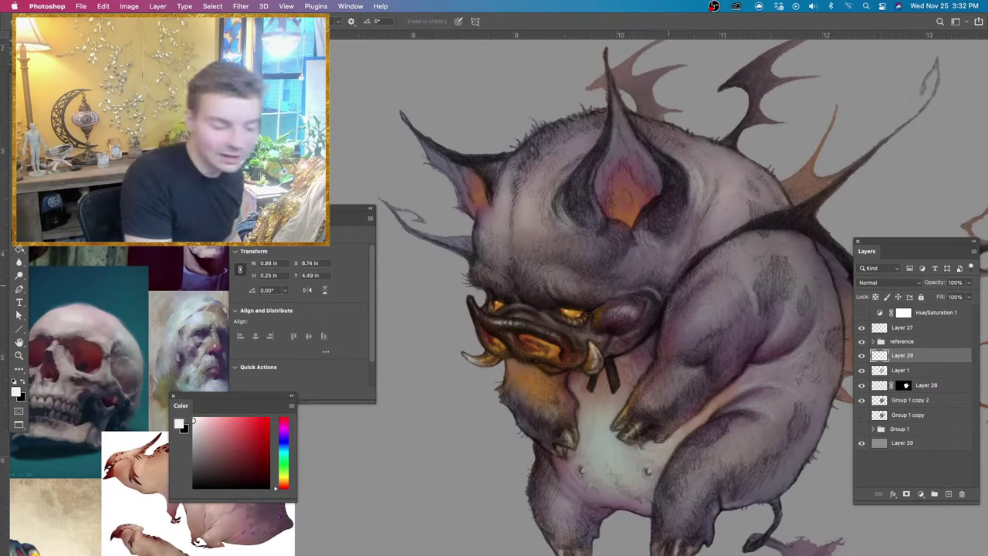
Soften the highlights at the near eye's outer edge with the eraser and switch back to the Brush tool.
{"action": "left_click_drag", "start_coordinate": [590, 319], "coordinate": [583, 318]}
{"action": "left_click", "coordinate": [586, 322]}
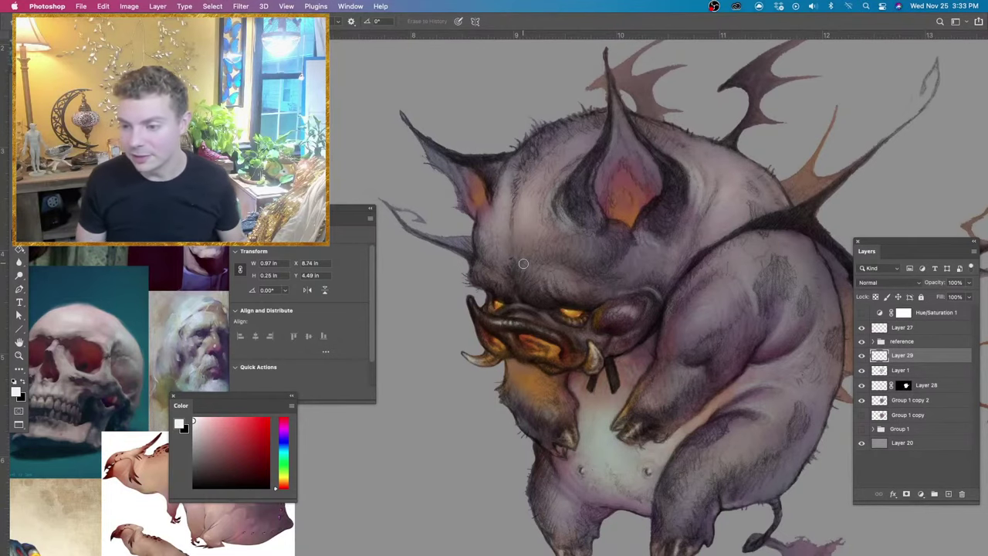
{"action": "scroll", "coordinate": [522, 264], "scroll_direction": "down", "scroll_amount": 2}
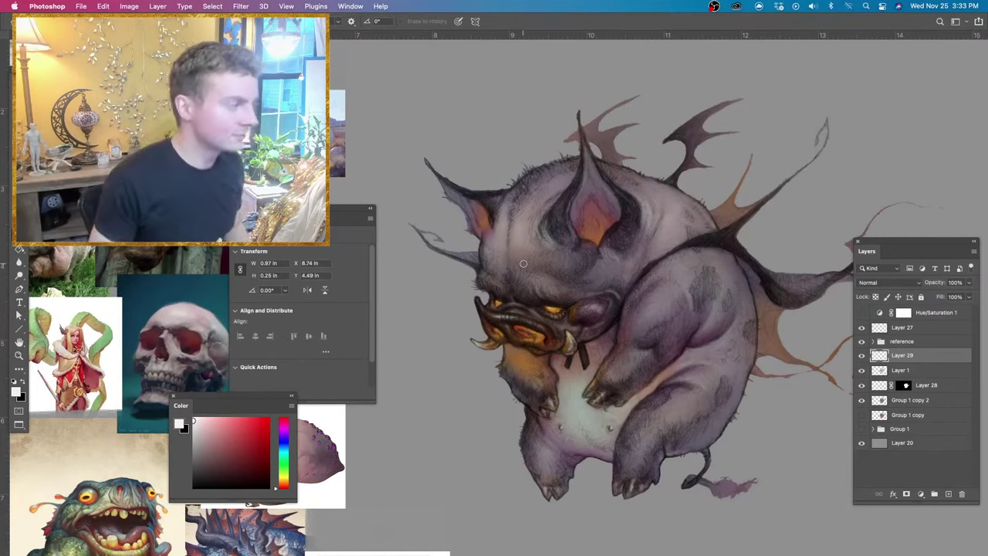
{"action": "key", "text": "b"}
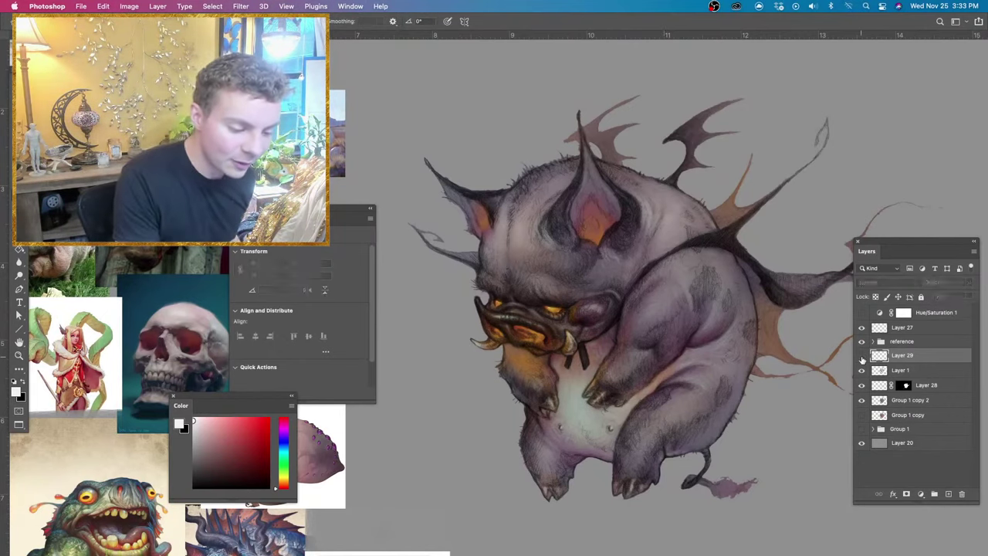
Scribble a loose white test stroke across the creature's body and undo it.
{"action": "mouse_move", "coordinate": [737, 228]}
{"action": "left_mouse_down"}
{"action": "mouse_move", "coordinate": [622, 372]}
{"action": "mouse_move", "coordinate": [637, 467]}
{"action": "left_mouse_up"}
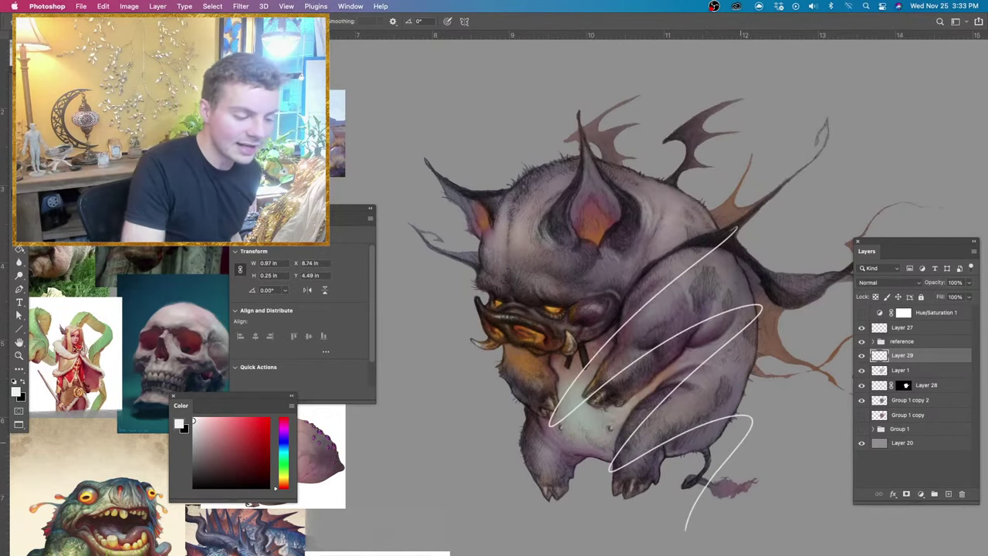
{"action": "key", "text": "ctrl+z"}
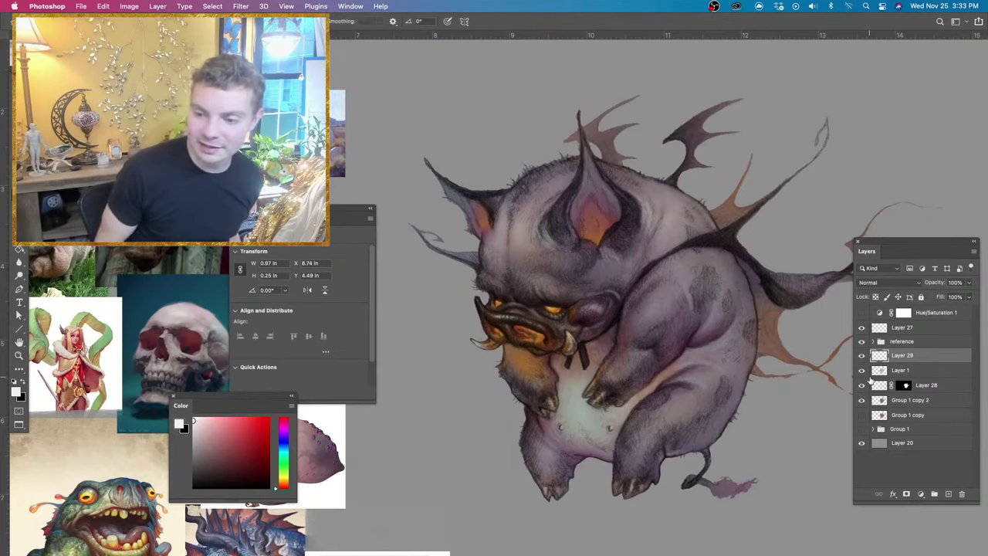
Paint soft grey-violet strokes on the skin just below the near ear, using a tone sampled there.
{"action": "key", "text": "super+plus"}
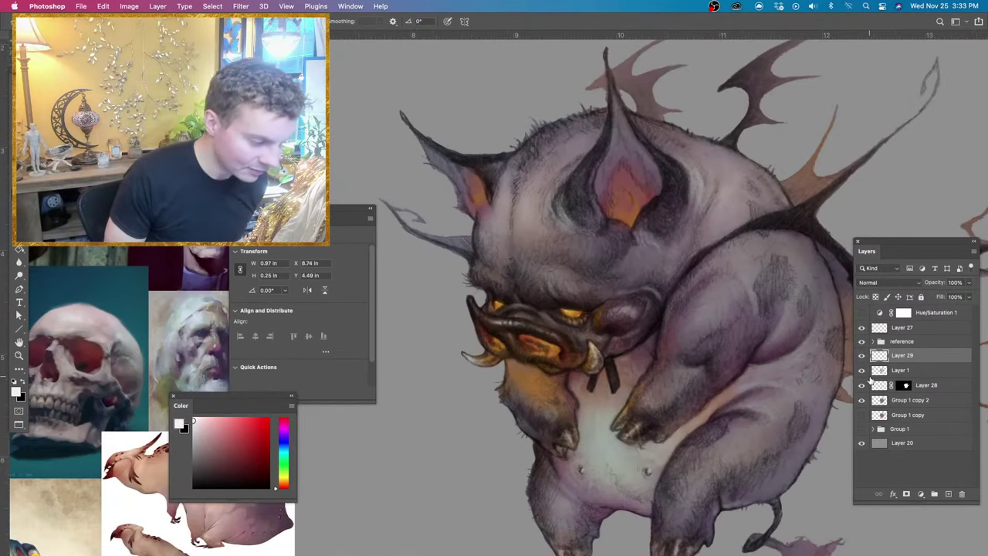
{"action": "left_click", "coordinate": [653, 241], "text": "alt"}
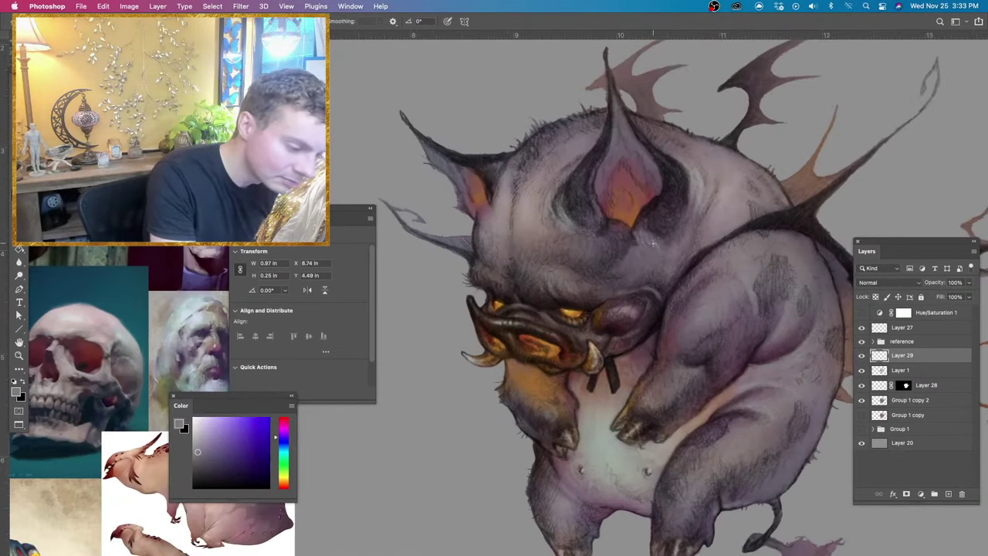
{"action": "mouse_move", "coordinate": [650, 244]}
{"action": "left_mouse_down"}
{"action": "mouse_move", "coordinate": [653, 254]}
{"action": "mouse_move", "coordinate": [656, 241]}
{"action": "left_mouse_up"}
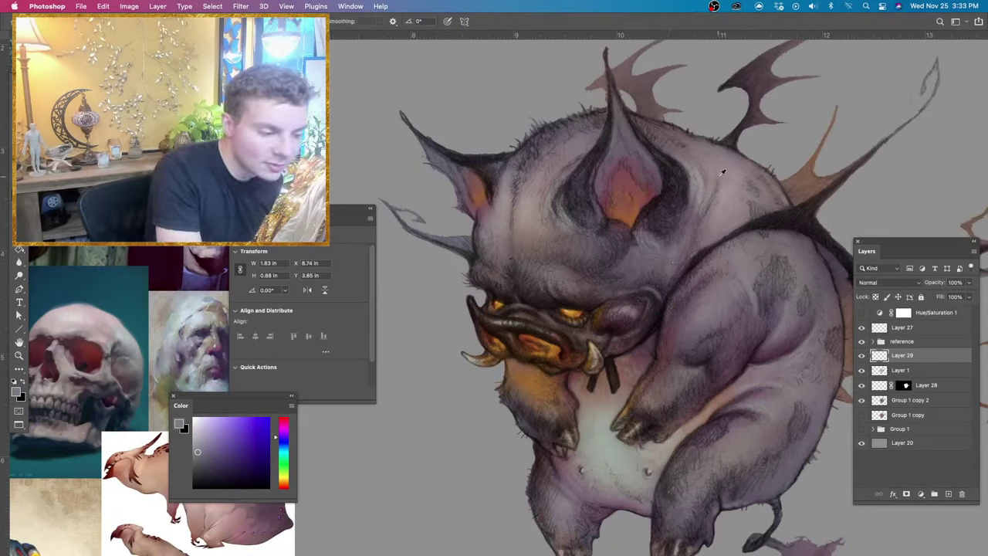
Sample the pale neck skin, lighten the tone, and paint highlights on the neck folds behind the near ear, undoing one unwanted stroke.
{"action": "left_click", "coordinate": [708, 179], "text": "alt"}
{"action": "left_click", "coordinate": [703, 177], "text": "alt"}
{"action": "left_click", "coordinate": [199, 434]}
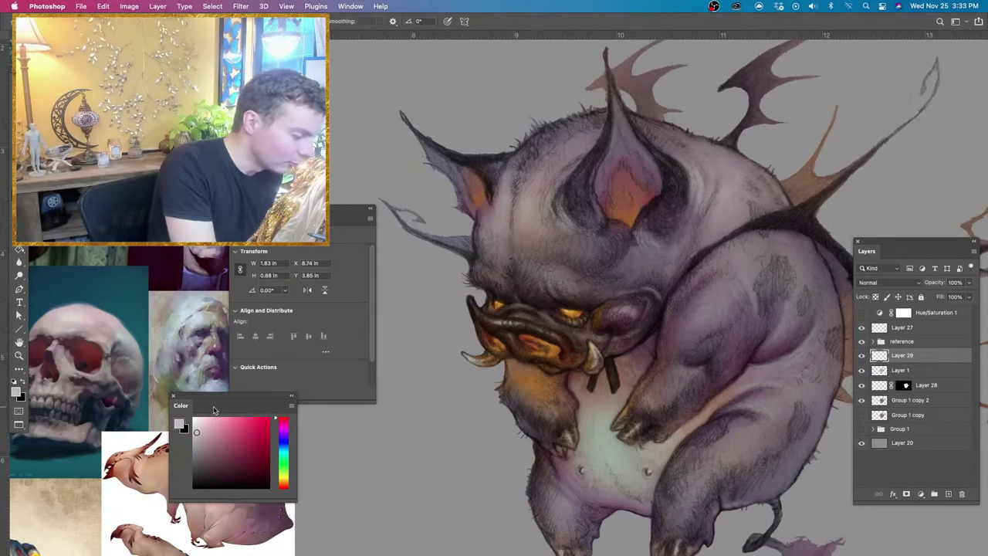
{"action": "left_click_drag", "start_coordinate": [716, 166], "coordinate": [718, 175]}
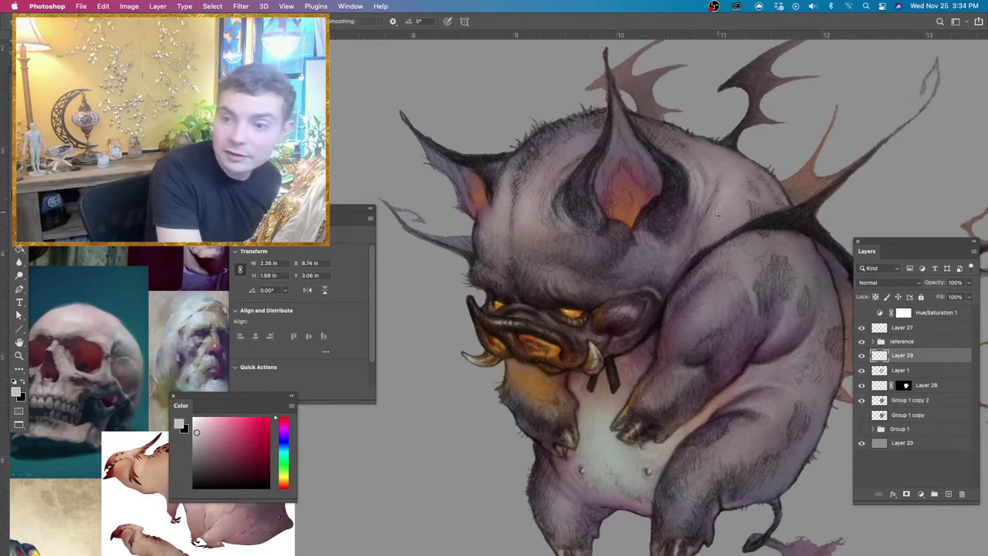
{"action": "key", "text": "super+z"}
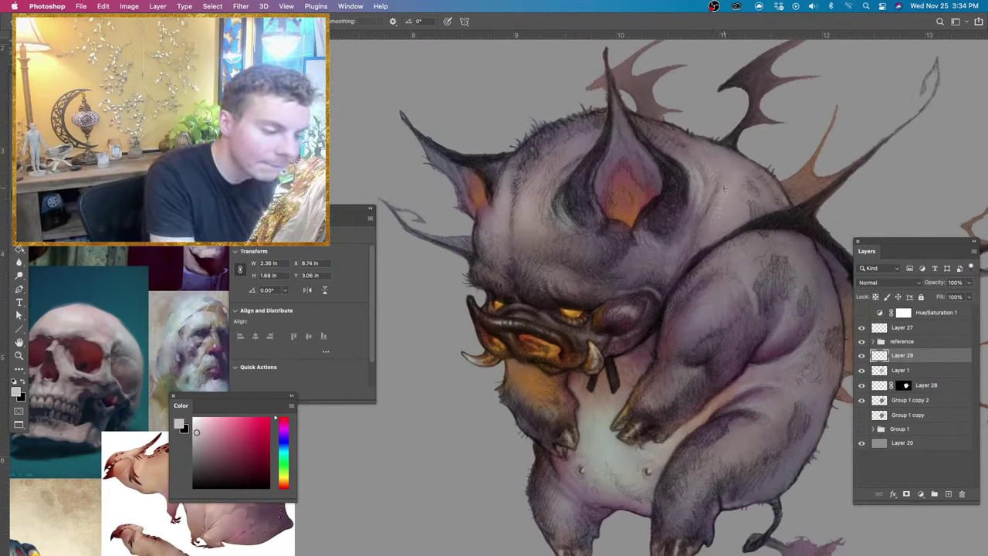
{"action": "left_click_drag", "start_coordinate": [724, 188], "coordinate": [732, 195]}
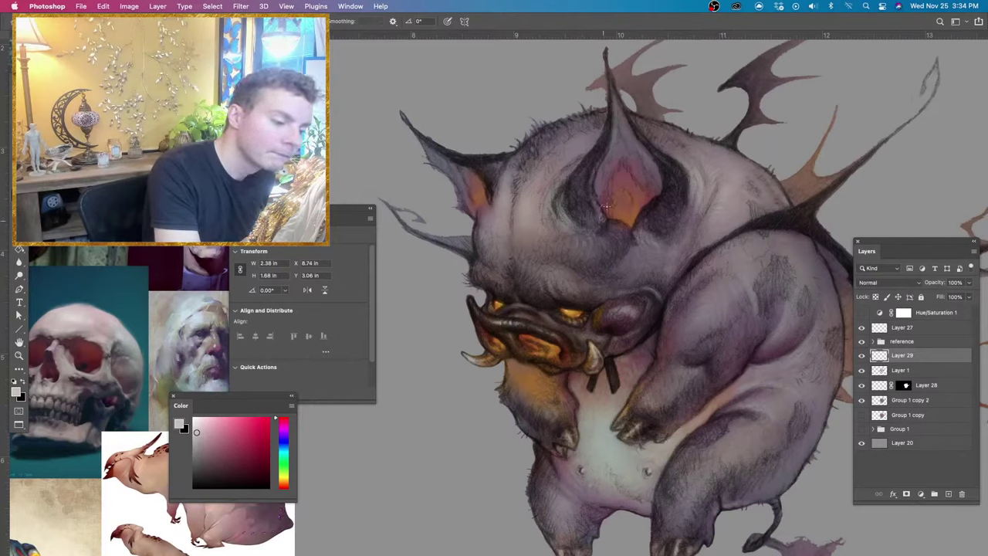
Sample a light blue-grey from the bearded portrait reference and paint it down the chest edge beside the far forearm.
{"action": "left_click", "coordinate": [573, 177], "text": "alt"}
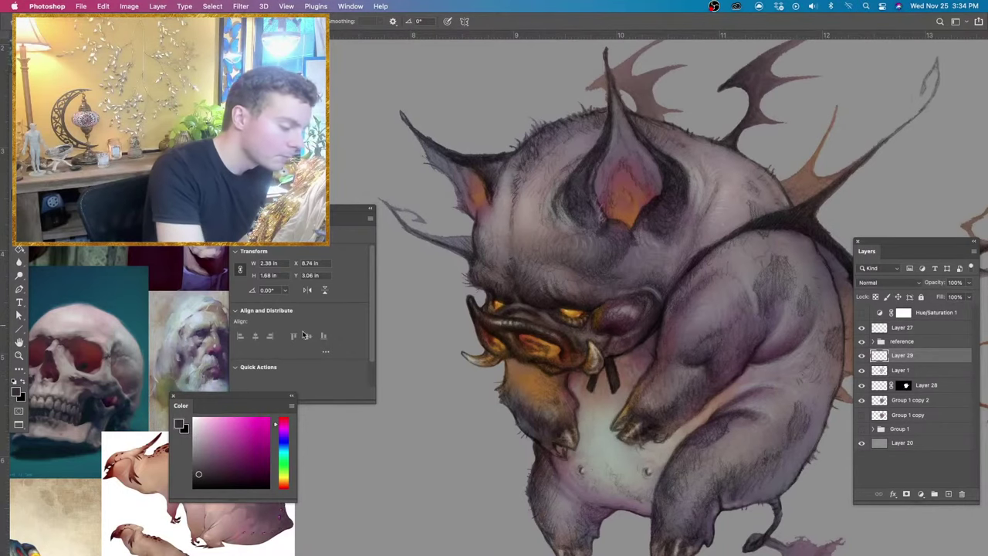
{"action": "left_click", "coordinate": [208, 312], "text": "alt"}
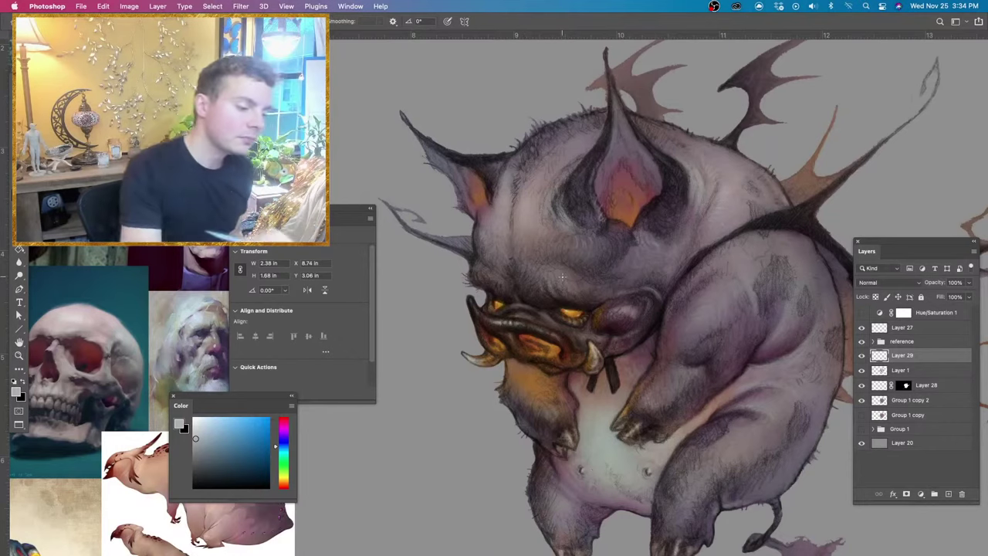
{"action": "left_click", "coordinate": [580, 392]}
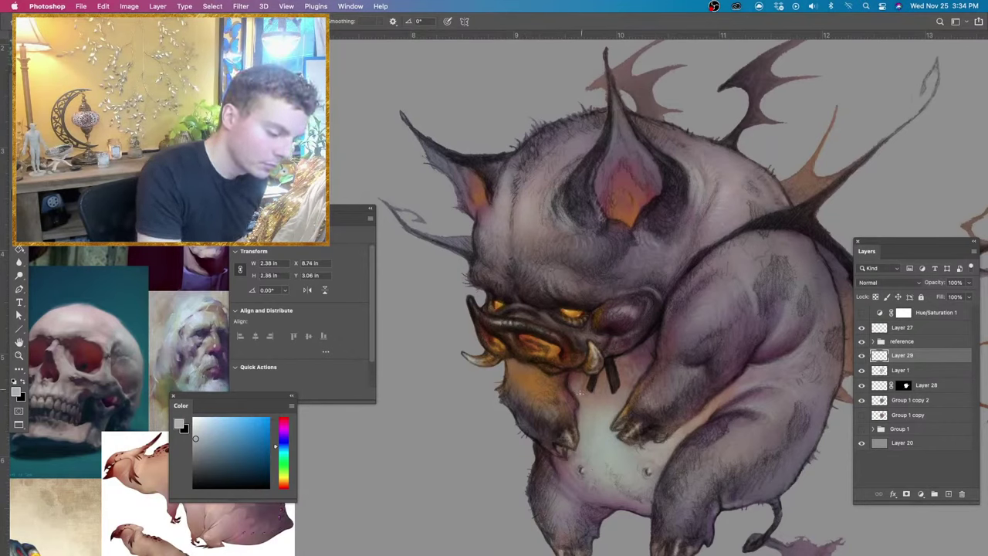
{"action": "left_click_drag", "start_coordinate": [581, 392], "coordinate": [574, 422]}
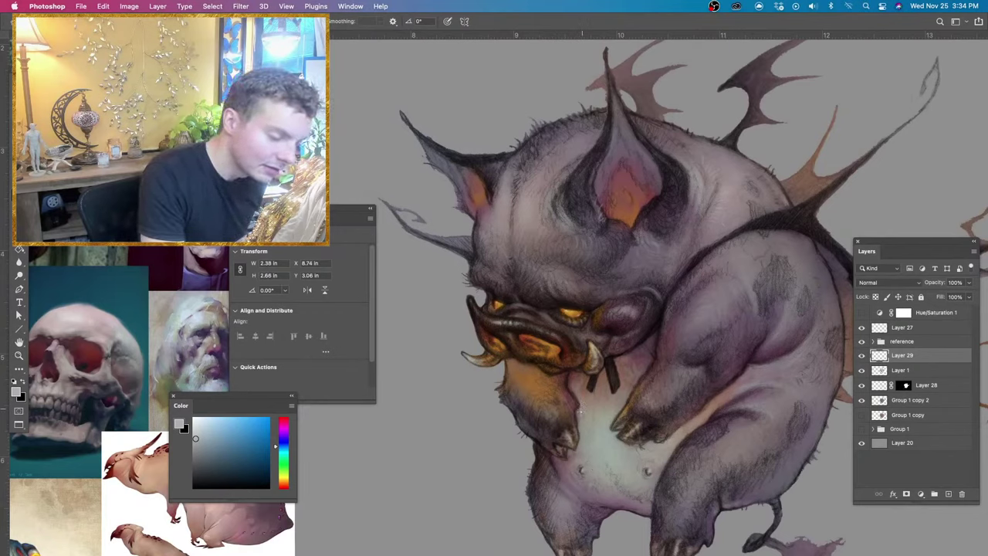
Shade the inner edge of the cheek bulge with dark purple, add orange sampled from the near eye, and soften it with the eraser.
{"action": "left_click", "coordinate": [634, 305], "text": "alt"}
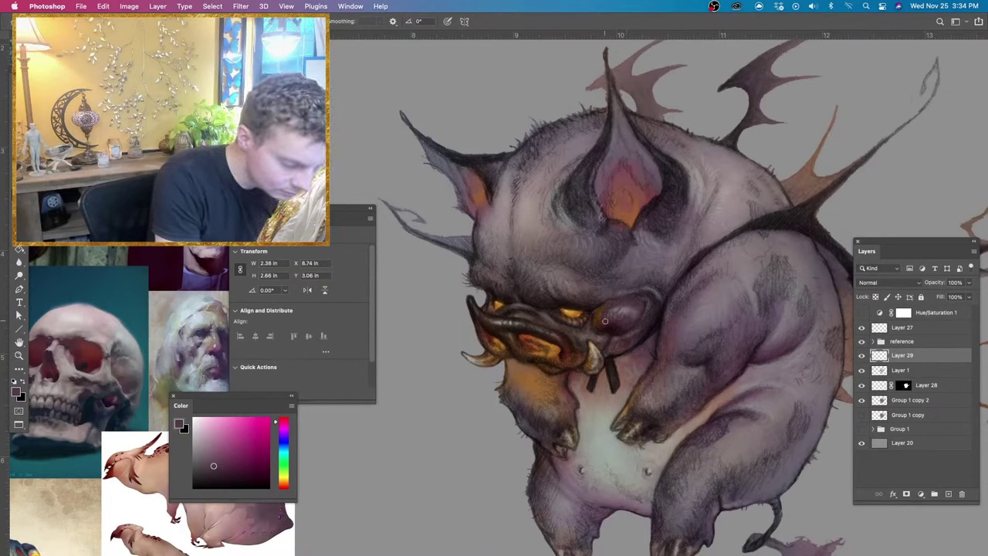
{"action": "left_click_drag", "start_coordinate": [604, 325], "coordinate": [597, 326]}
{"action": "left_click", "coordinate": [581, 308], "text": "alt"}
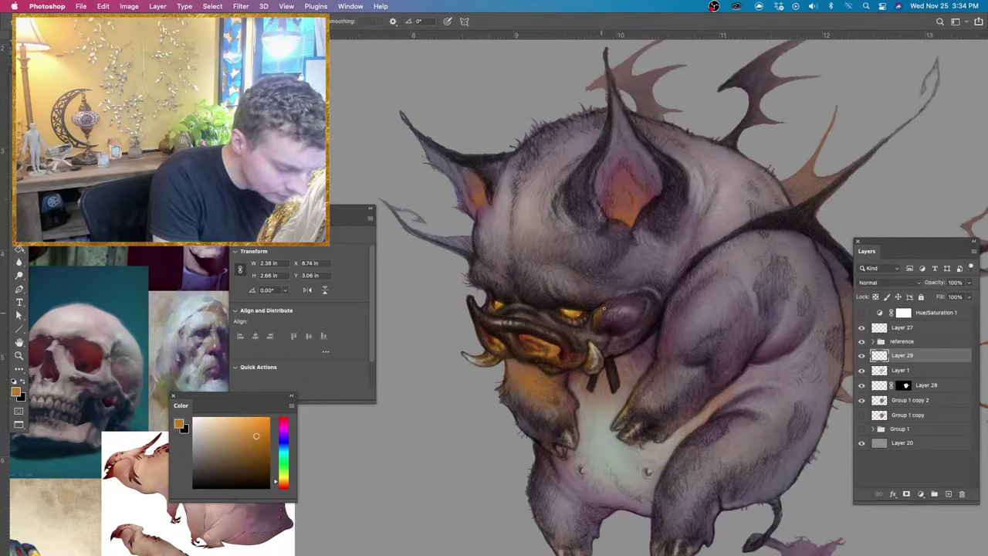
{"action": "key", "text": "e"}
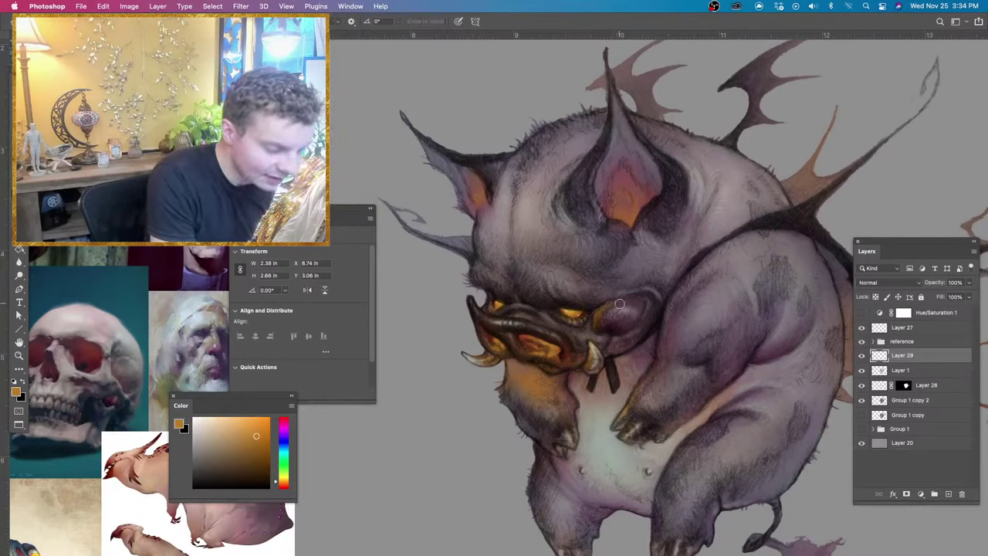
{"action": "left_click_drag", "start_coordinate": [616, 307], "coordinate": [615, 303]}
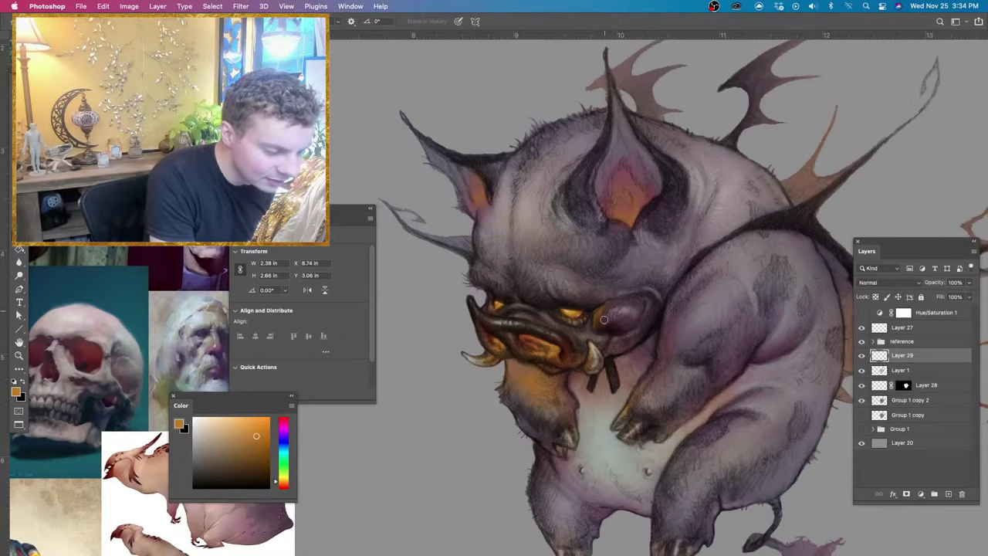
{"action": "key", "text": "b"}
{"action": "left_click", "coordinate": [575, 312], "text": "alt"}
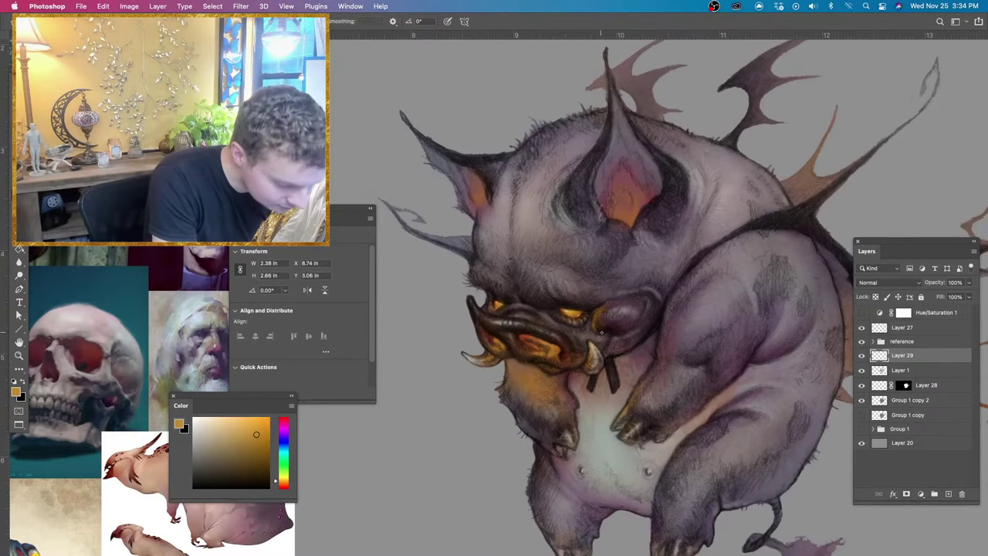
Paint a dark red glow around the inner side of the cheek bulge beside the near eye.
{"action": "left_click", "coordinate": [604, 324], "text": "alt"}
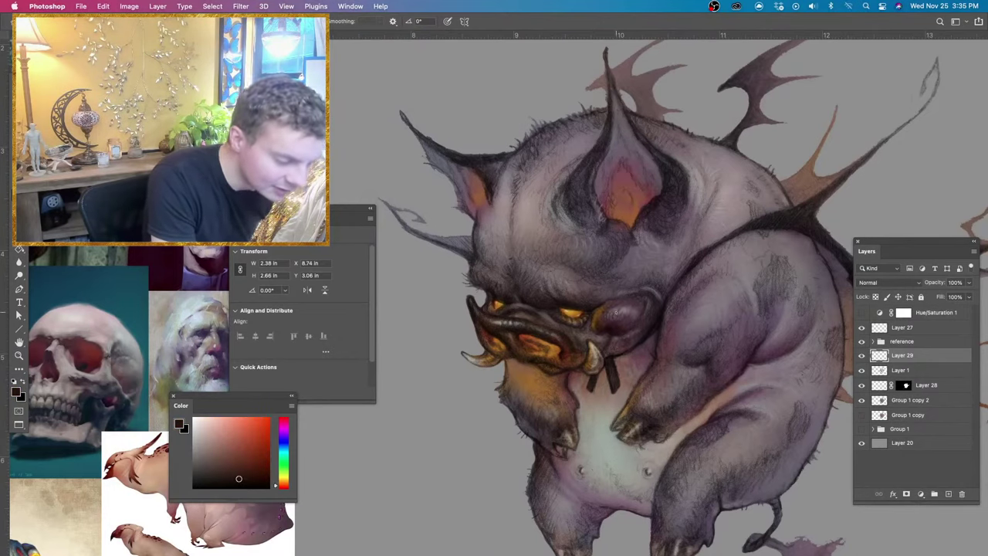
{"action": "left_click", "coordinate": [252, 454]}
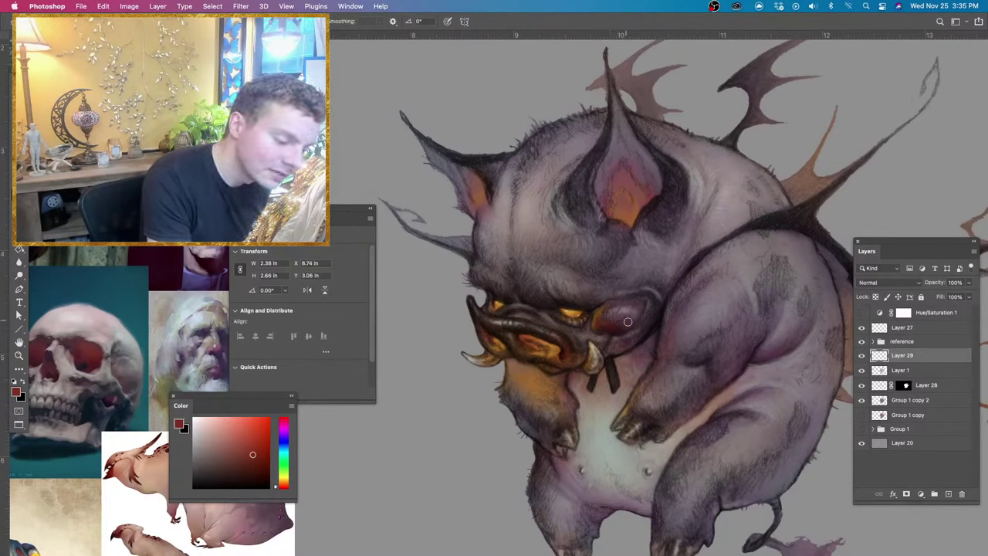
{"action": "left_click_drag", "start_coordinate": [595, 326], "coordinate": [590, 327]}
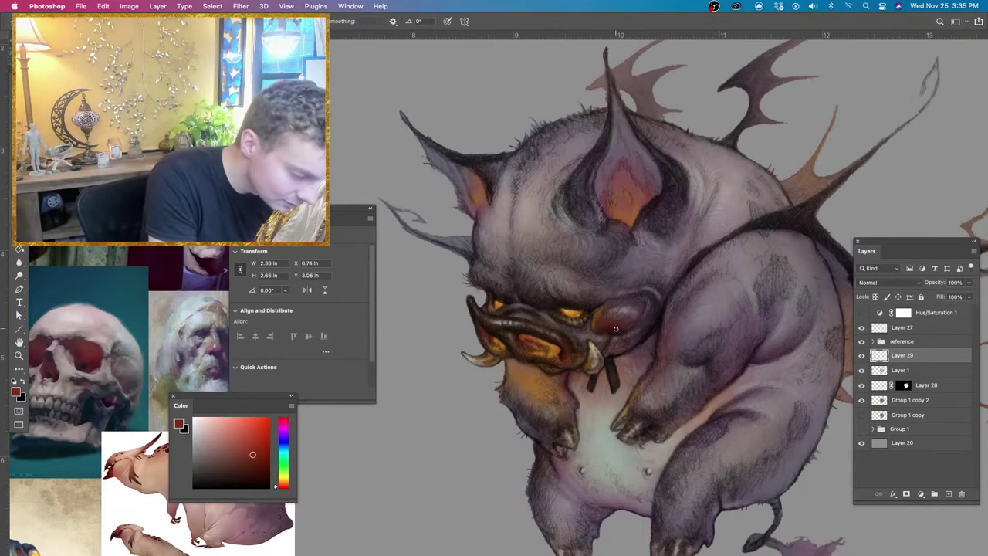
Darken the fold beneath the cheek bulge and add small grey highlights around the mouth corner by the near tusk.
{"action": "left_click", "coordinate": [611, 345], "text": "alt"}
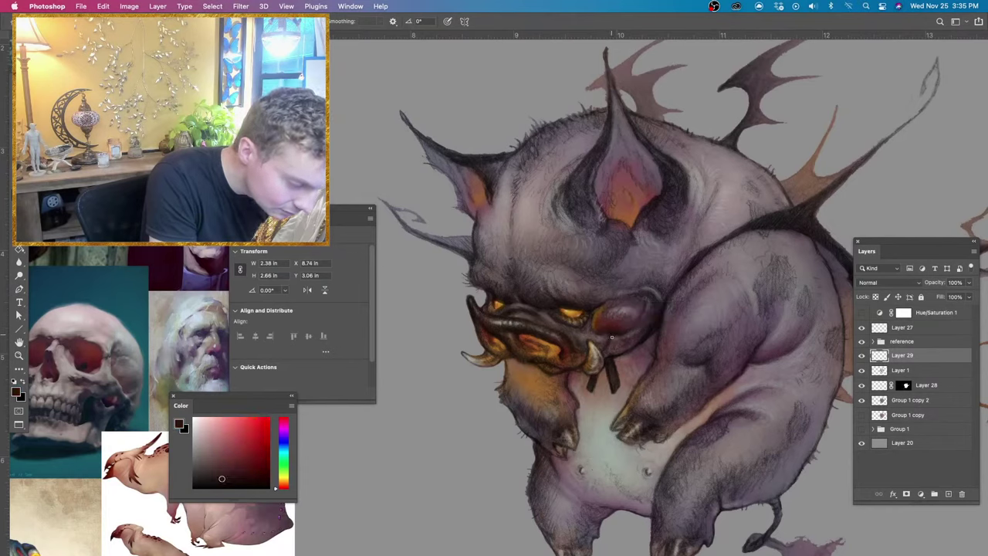
{"action": "left_click", "coordinate": [630, 305], "text": "alt"}
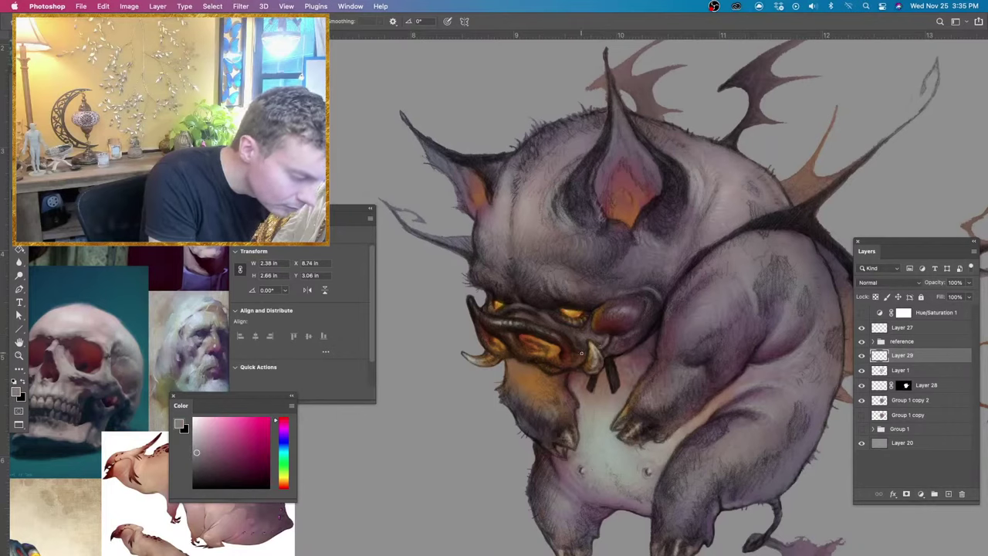
{"action": "left_click_drag", "start_coordinate": [584, 357], "coordinate": [581, 358]}
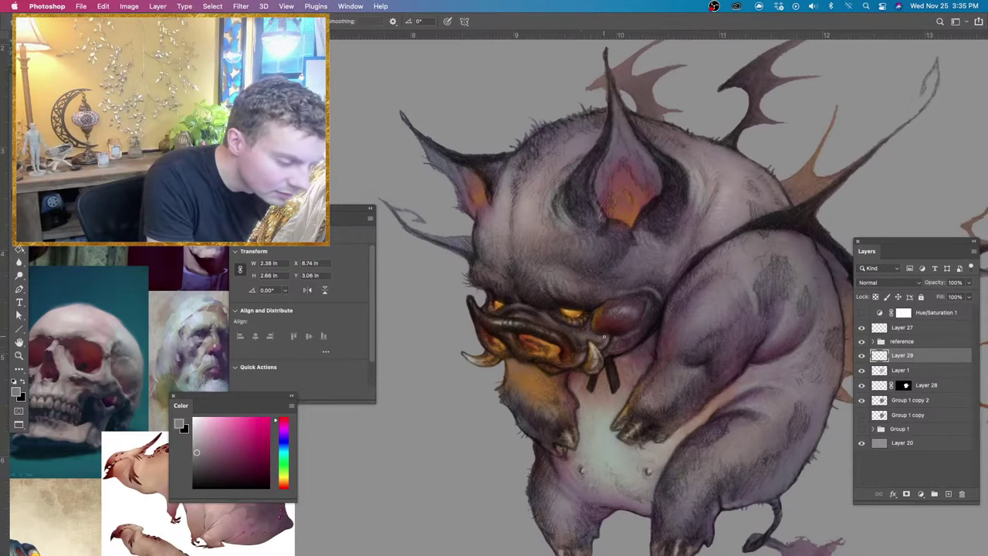
Blend the cheek bulge with sampled muted tones and a grey highlight, then undo the last stroke along the fold beneath it.
{"action": "left_click", "coordinate": [612, 309], "text": "alt"}
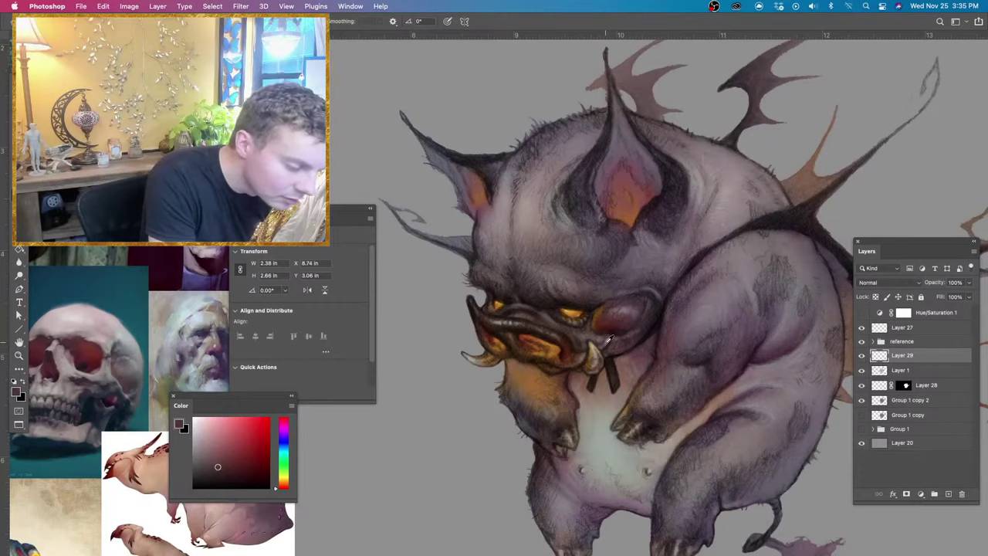
{"action": "left_click", "coordinate": [606, 332], "text": "alt"}
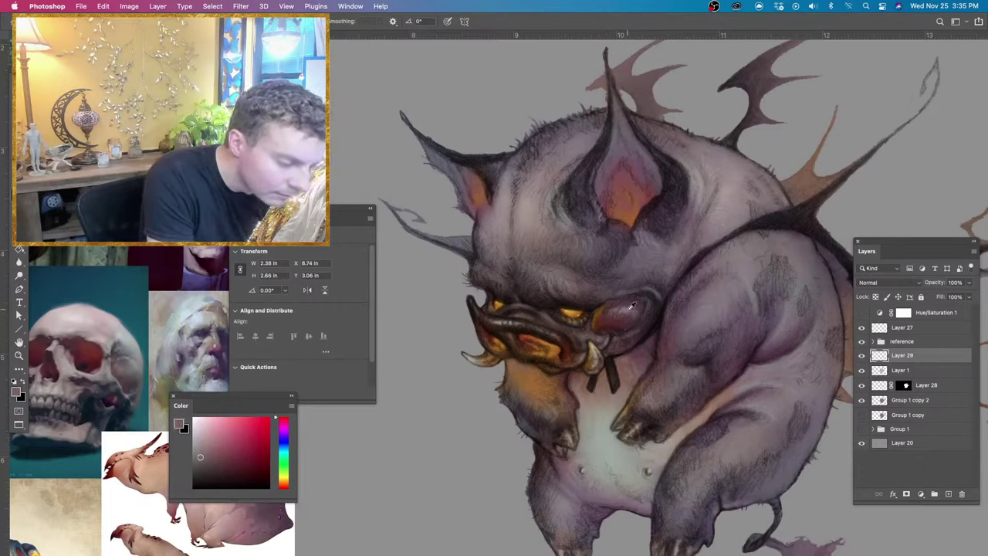
{"action": "left_click", "coordinate": [626, 307], "text": "alt"}
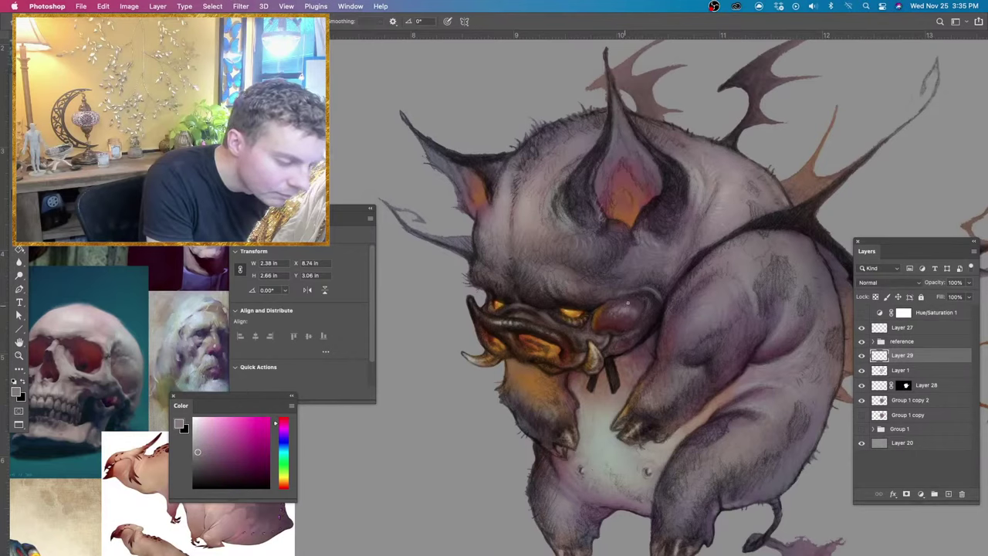
{"action": "left_click_drag", "start_coordinate": [628, 307], "coordinate": [635, 308]}
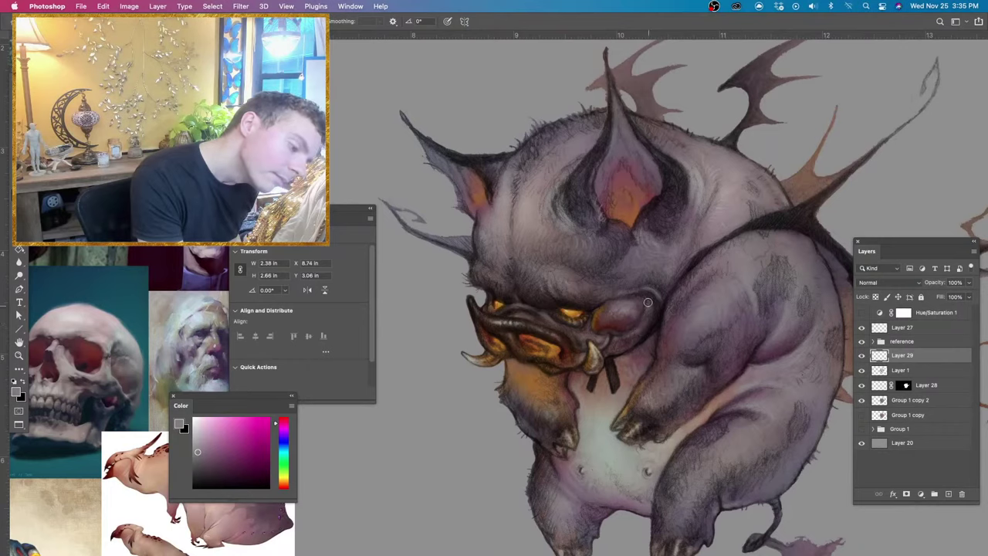
{"action": "mouse_move", "coordinate": [645, 329]}
{"action": "left_mouse_down"}
{"action": "mouse_move", "coordinate": [618, 345]}
{"action": "mouse_move", "coordinate": [629, 345]}
{"action": "left_mouse_up"}
{"action": "key", "text": "super+z"}
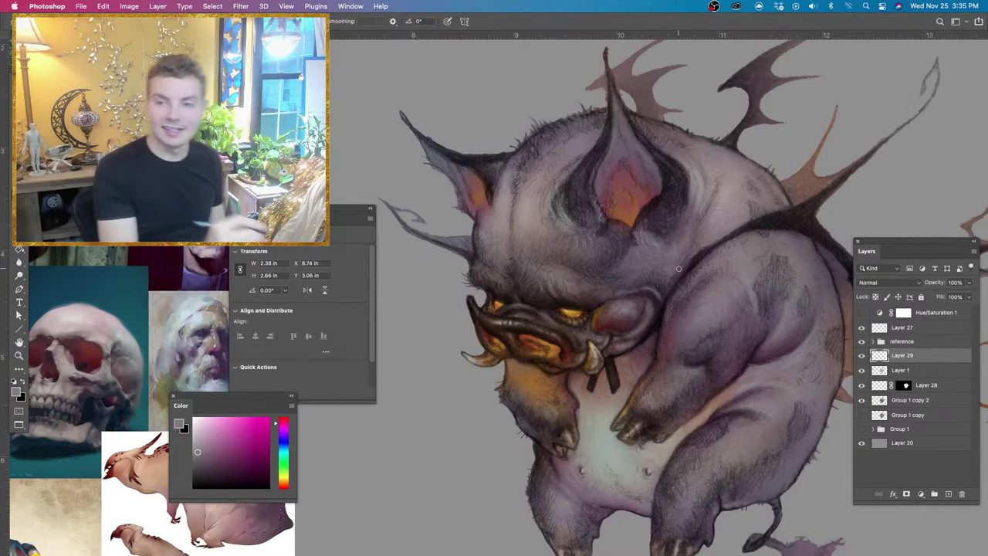
Refine the wrinkles above the cheek bulge with grey brush strokes, softening them in between with the eraser.
{"action": "key", "text": "e"}
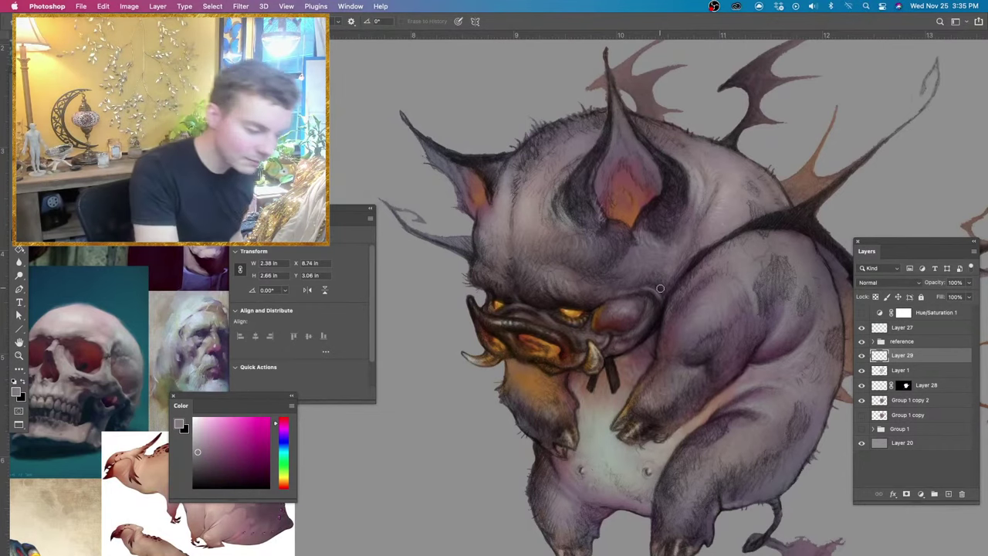
{"action": "key", "text": "b"}
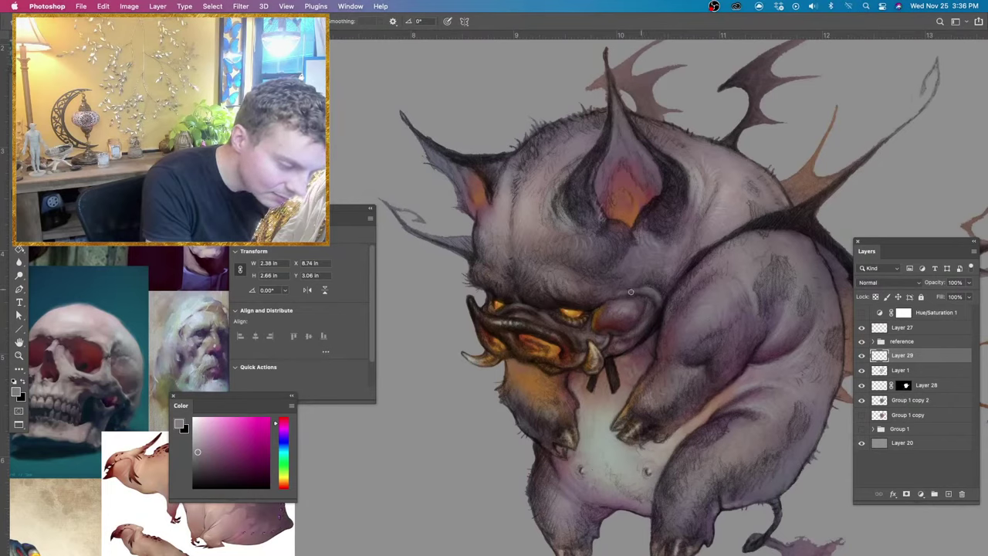
{"action": "key", "text": "e"}
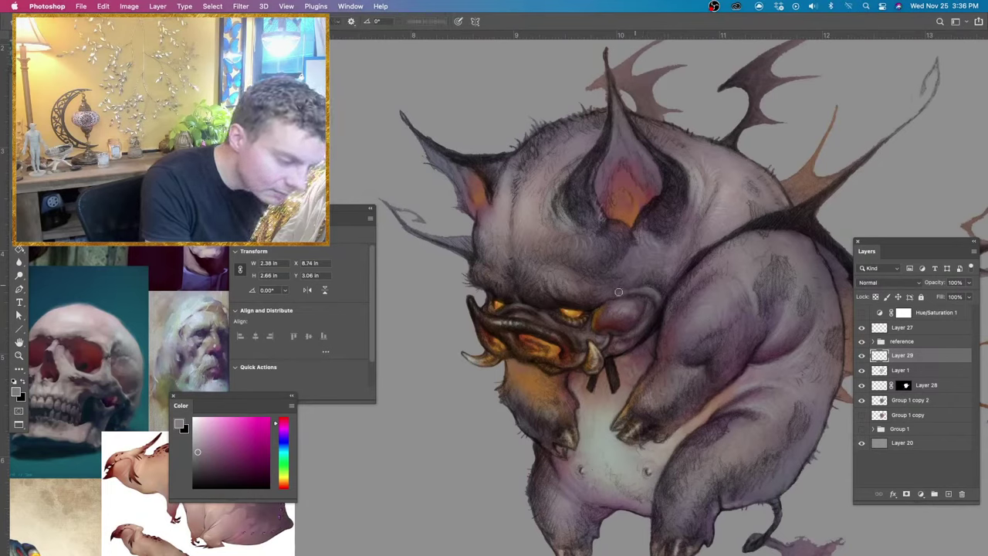
{"action": "key", "text": "b"}
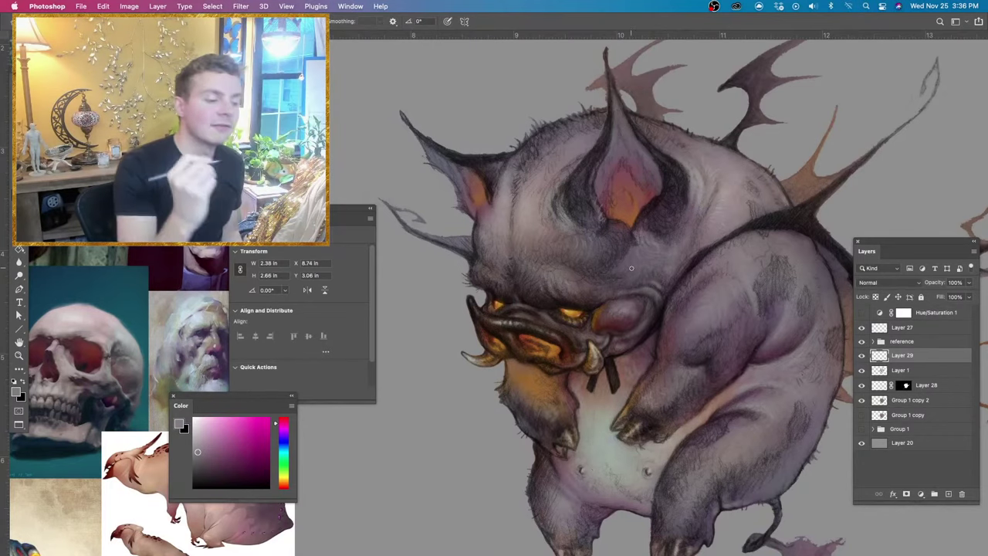
{"action": "key", "text": "e"}
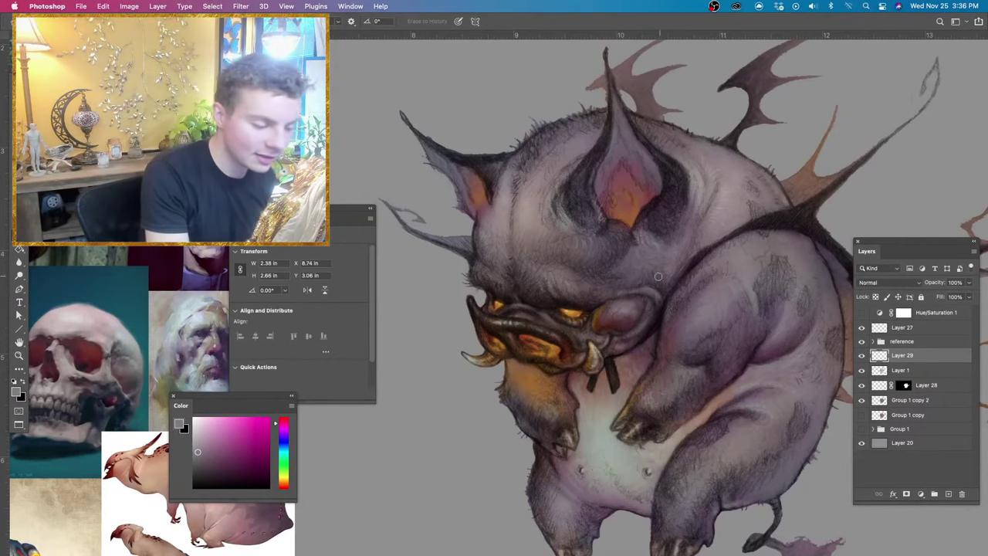
{"action": "key", "text": "b"}
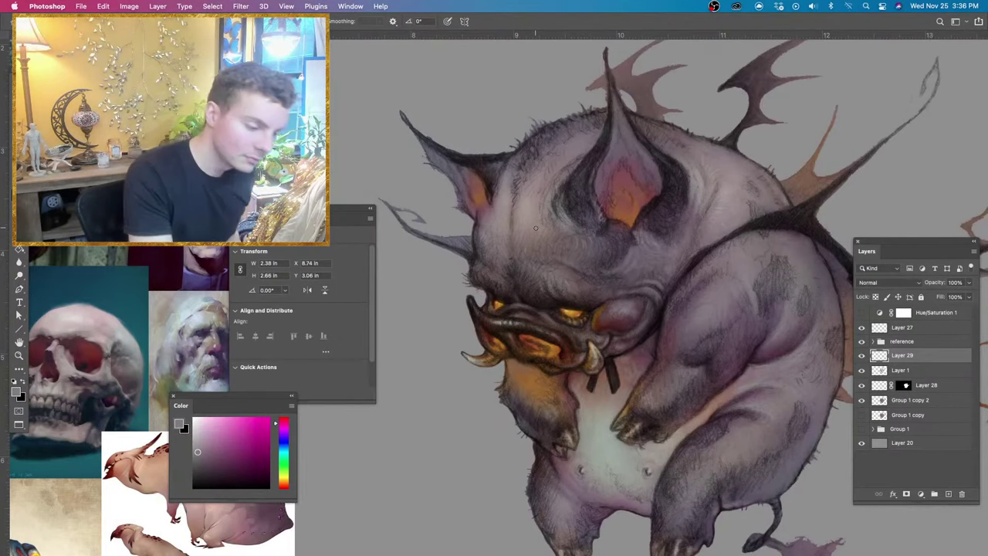
Paint light grey strokes on the skin beneath the near ear, resample a tone there, and undo the last stroke.
{"action": "left_click_drag", "start_coordinate": [681, 249], "coordinate": [632, 253]}
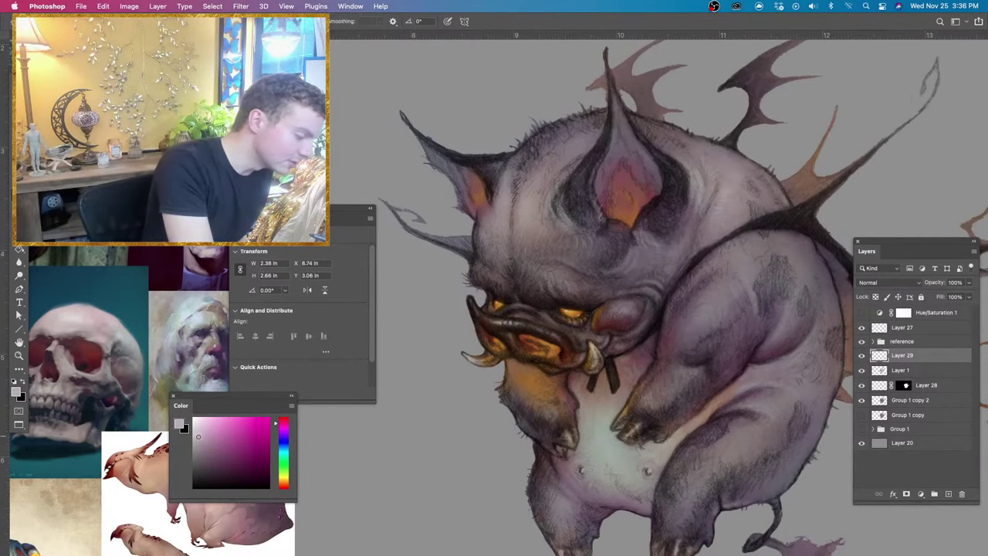
{"action": "left_click", "coordinate": [630, 251], "text": "alt"}
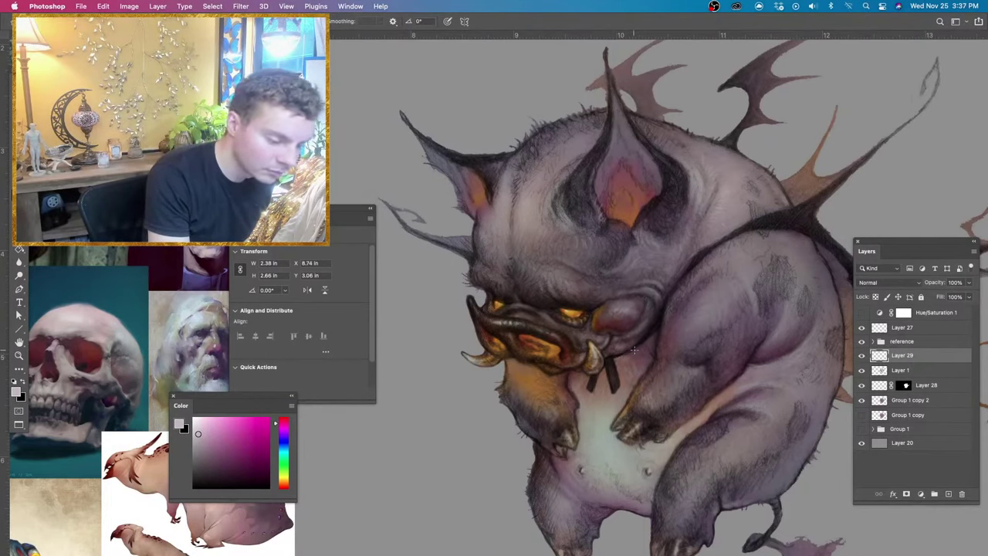
{"action": "key", "text": "super+z"}
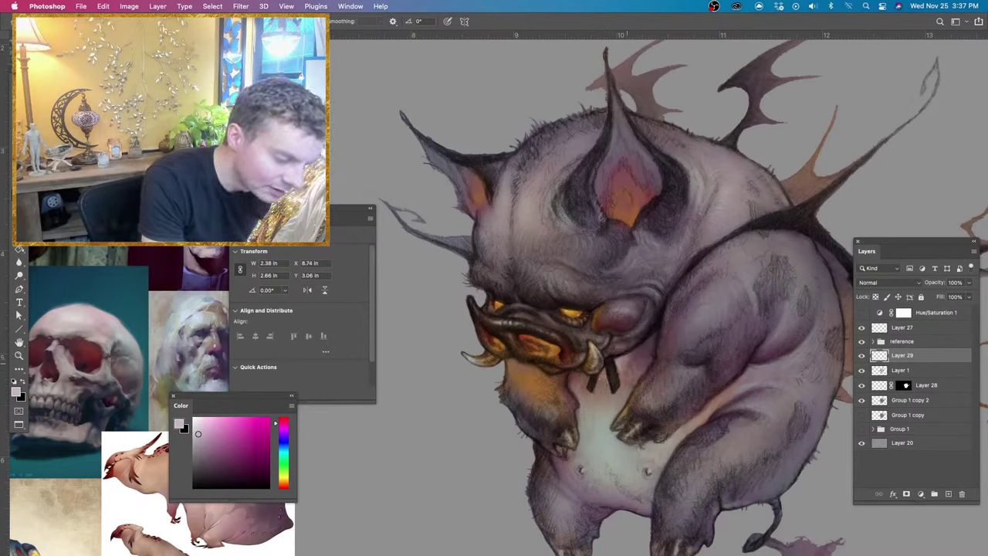
Soften the neck area below the cheek with the eraser and add a golden accent at the far tusk.
{"action": "key", "text": "e"}
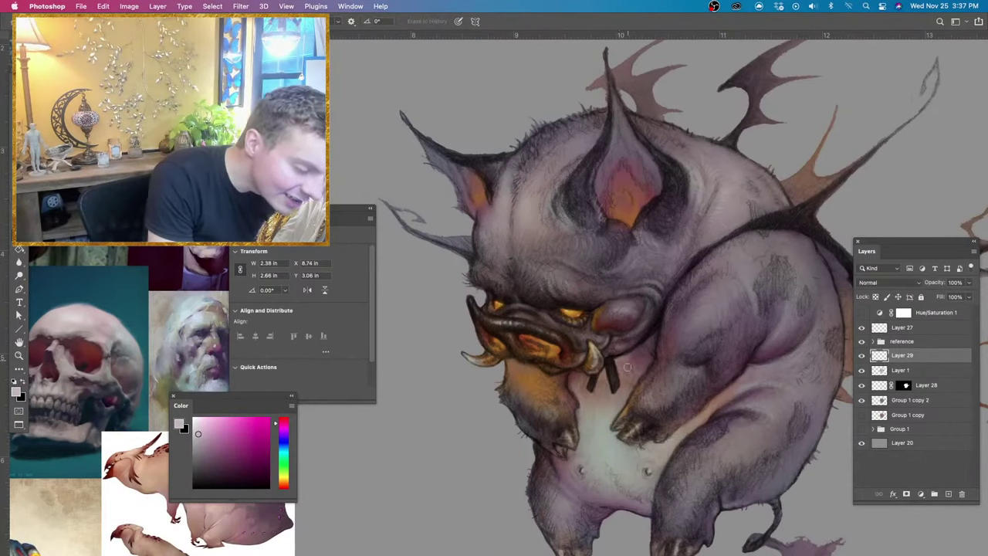
{"action": "key", "text": "b"}
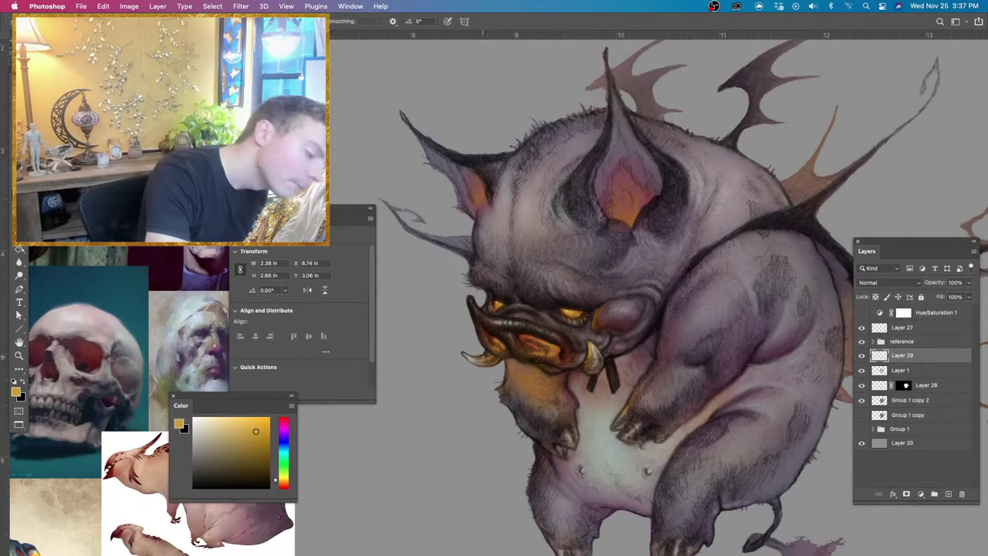
{"action": "left_click", "coordinate": [487, 357]}
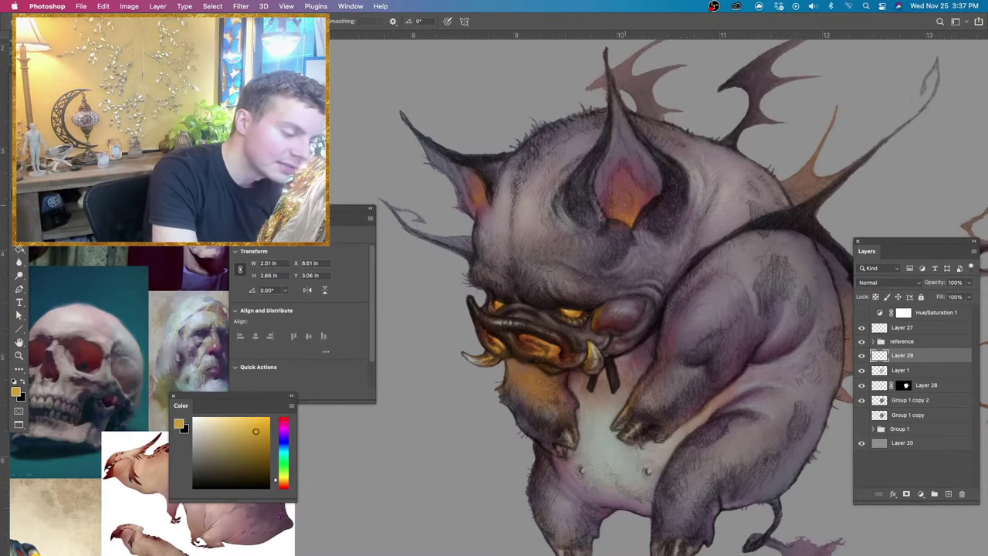
{"action": "left_click", "coordinate": [564, 271], "text": "alt"}
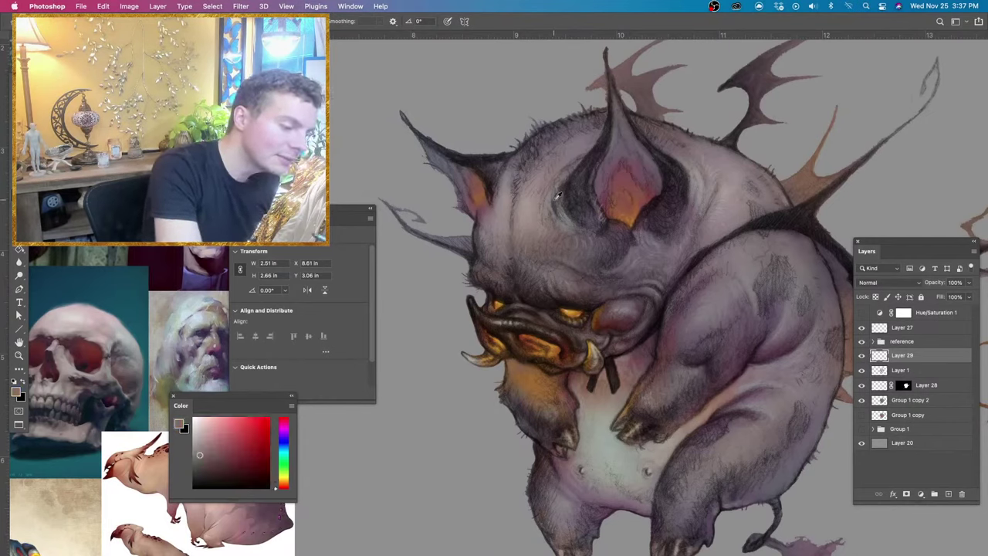
Sample a pale pinkish grey from the forehead and highlight the far arm, far leg and near thigh, undoing two strokes in between.
{"action": "left_click", "coordinate": [519, 199], "text": "alt"}
{"action": "left_click", "coordinate": [516, 199], "text": "alt"}
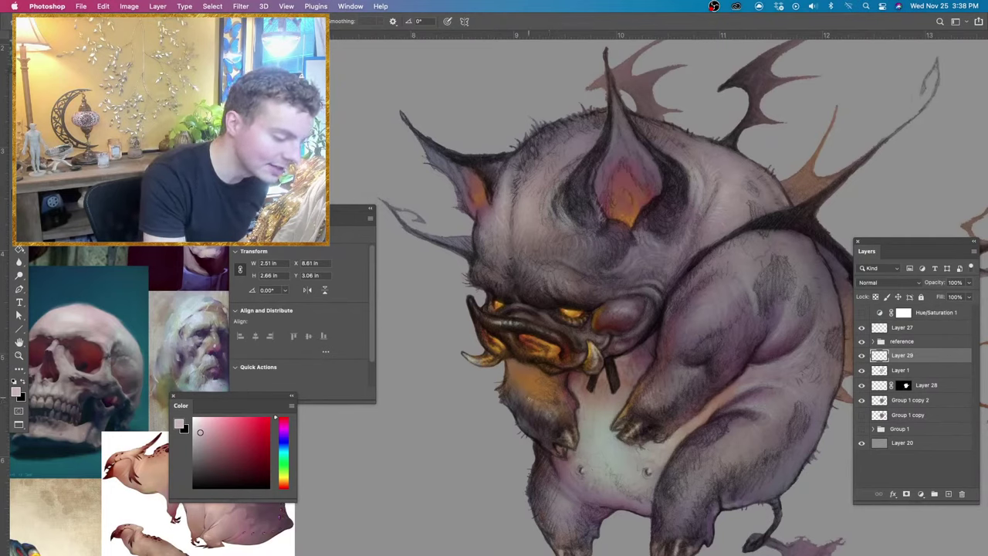
{"action": "mouse_move", "coordinate": [549, 384]}
{"action": "left_mouse_down"}
{"action": "mouse_move", "coordinate": [553, 423]}
{"action": "mouse_move", "coordinate": [539, 438]}
{"action": "left_mouse_up"}
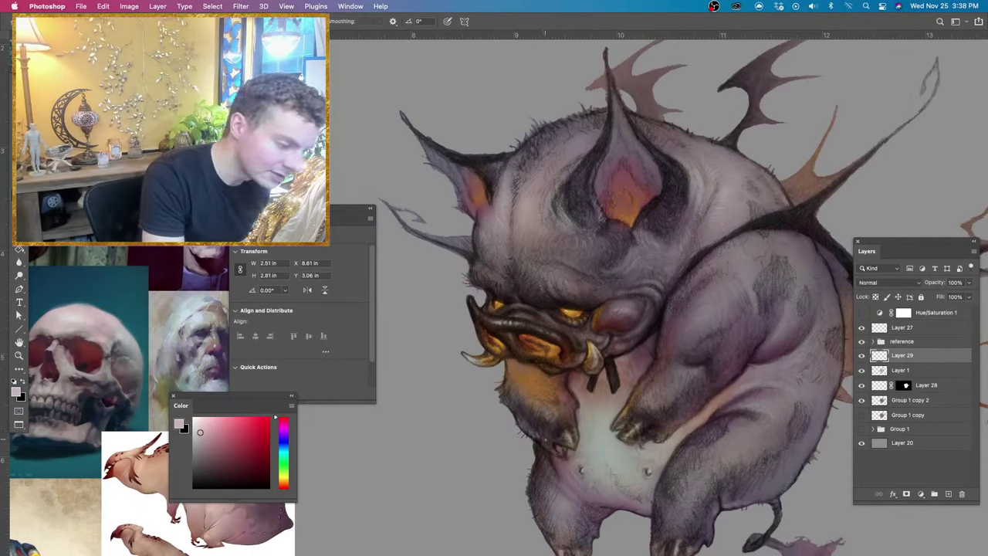
{"action": "mouse_move", "coordinate": [541, 441]}
{"action": "left_mouse_down"}
{"action": "mouse_move", "coordinate": [552, 473]}
{"action": "mouse_move", "coordinate": [573, 501]}
{"action": "mouse_move", "coordinate": [578, 494]}
{"action": "left_mouse_up"}
{"action": "key", "text": "super+z"}
{"action": "key", "text": "super+z"}
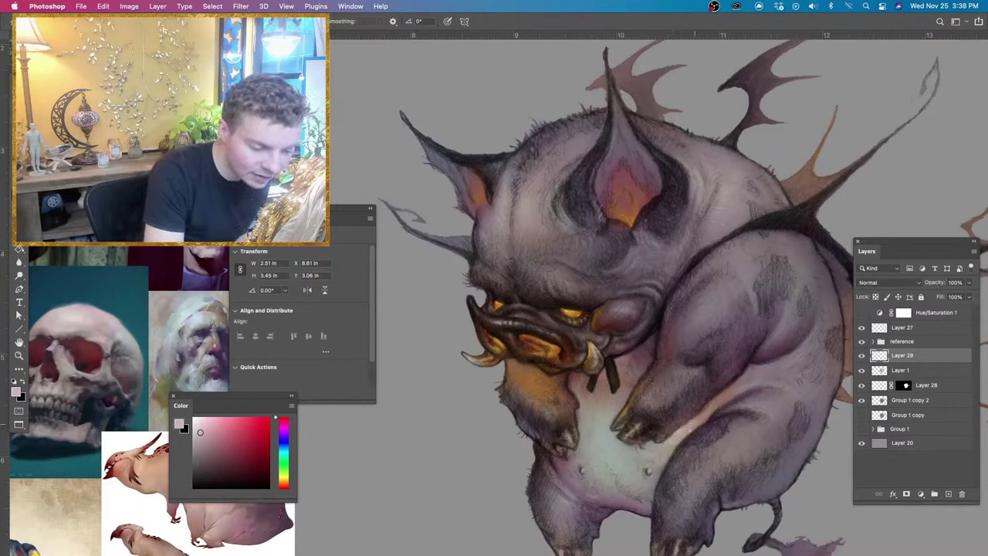
{"action": "left_click_drag", "start_coordinate": [693, 429], "coordinate": [723, 399]}
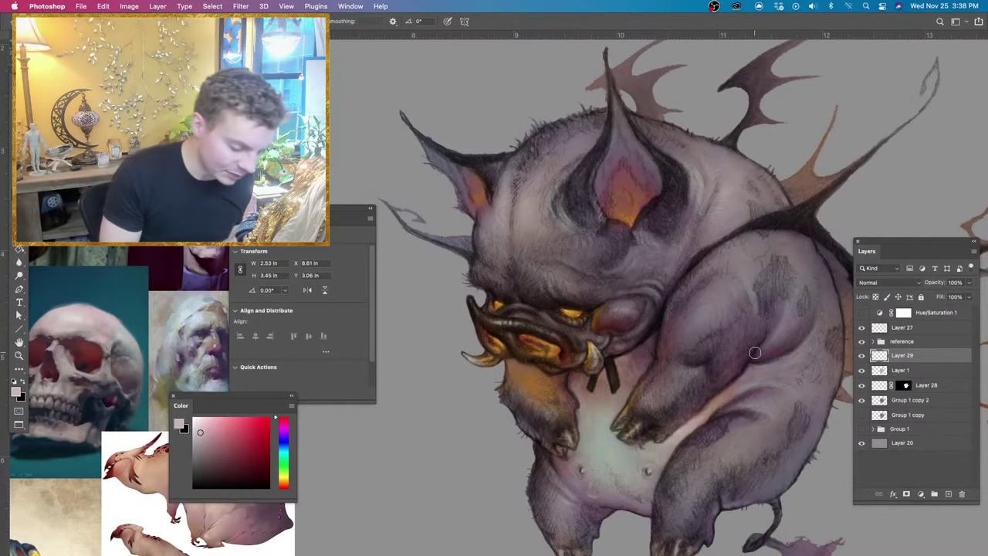
Try pinkish grey strokes on the upper belly between the hands, soften them with the eraser, and undo these strokes.
{"action": "key", "text": "super+minus"}
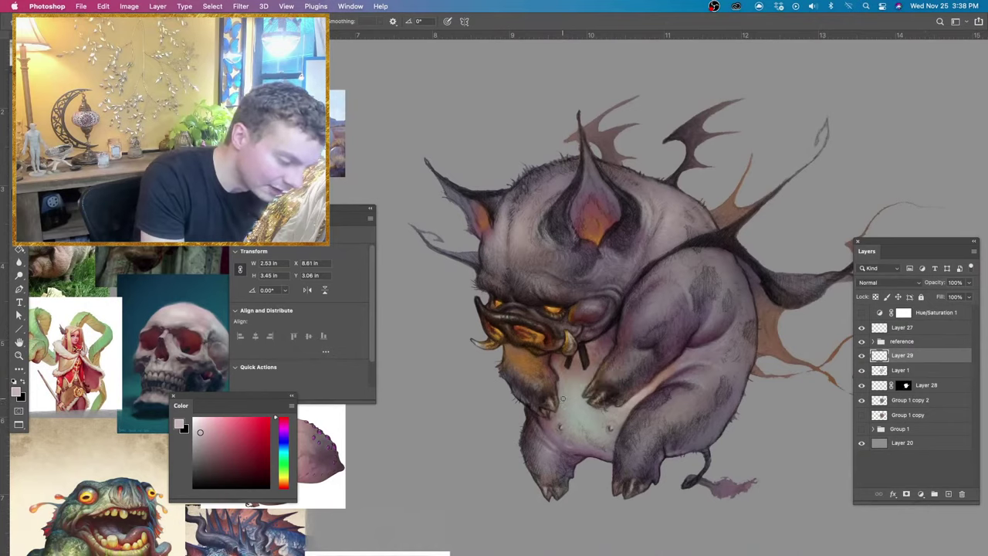
{"action": "left_click_drag", "start_coordinate": [564, 400], "coordinate": [573, 401]}
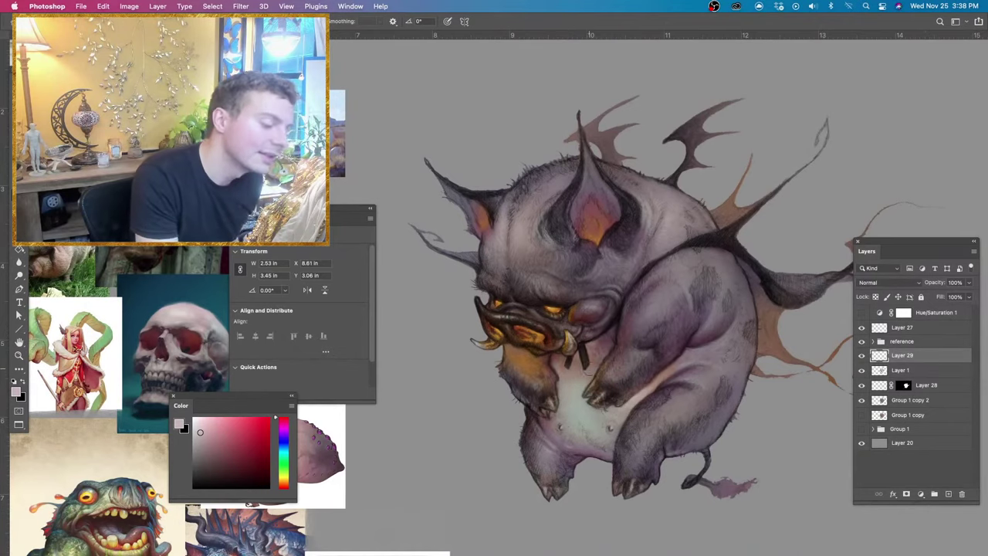
{"action": "key", "text": "e"}
{"action": "mouse_move", "coordinate": [556, 398]}
{"action": "left_mouse_down"}
{"action": "mouse_move", "coordinate": [552, 387]}
{"action": "mouse_move", "coordinate": [575, 407]}
{"action": "mouse_move", "coordinate": [571, 390]}
{"action": "left_mouse_up"}
{"action": "key", "text": "b"}
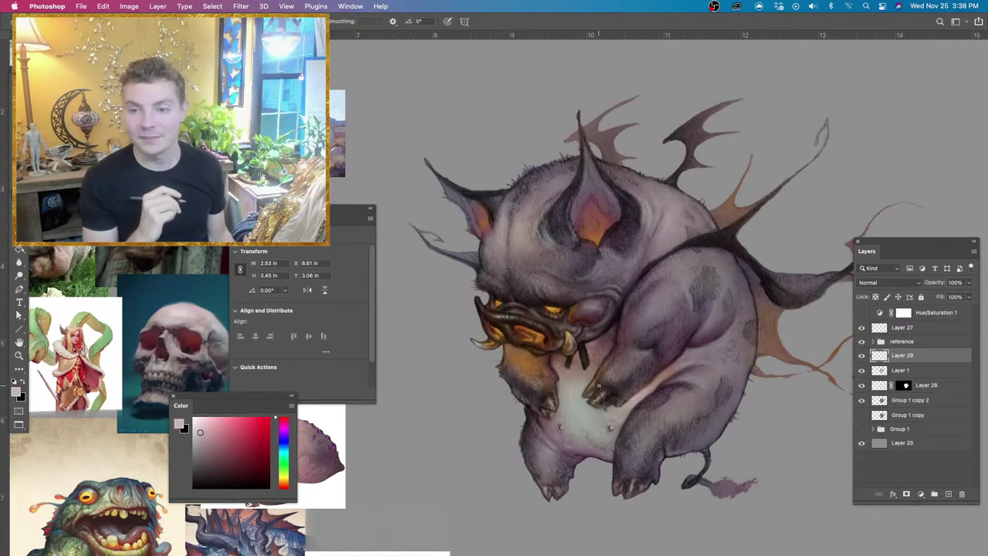
{"action": "key", "text": "super+z"}
{"action": "key", "text": "super+z"}
{"action": "key", "text": "super+z"}
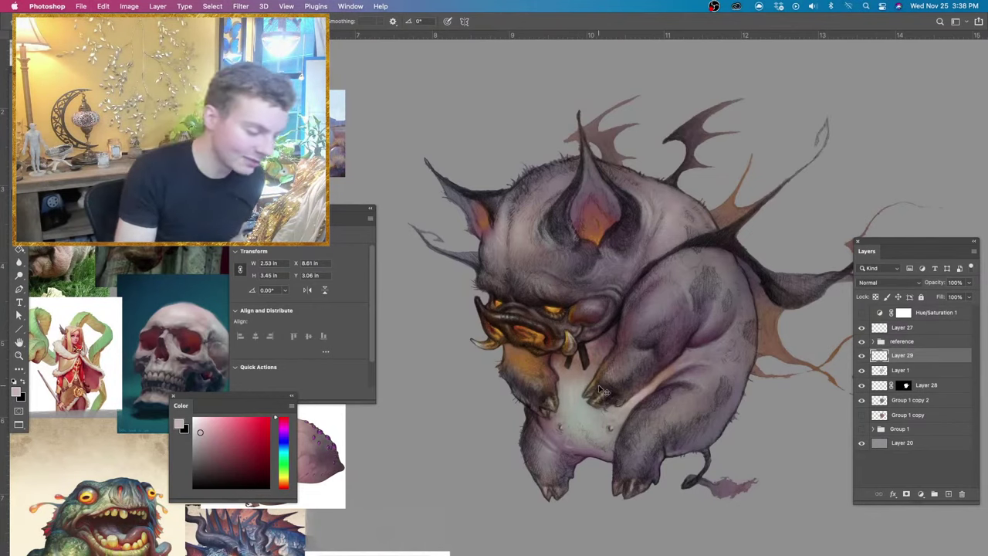
{"action": "key", "text": "super+z"}
{"action": "key", "text": "super+z"}
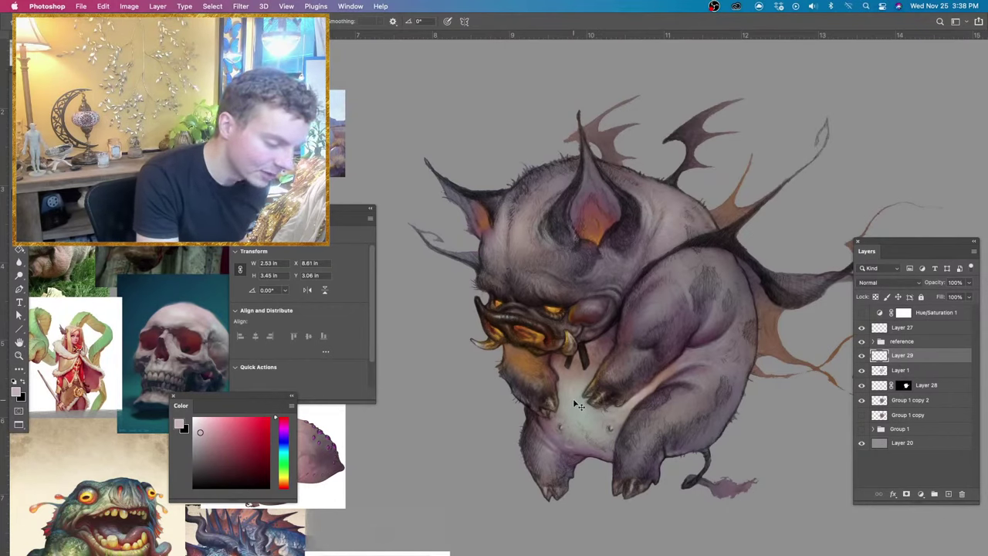
Choose a pale greenish grey based on the belly tone, try bright strokes down the belly, and undo the last one.
{"action": "left_click", "coordinate": [560, 393], "text": "alt"}
{"action": "left_click", "coordinate": [196, 427]}
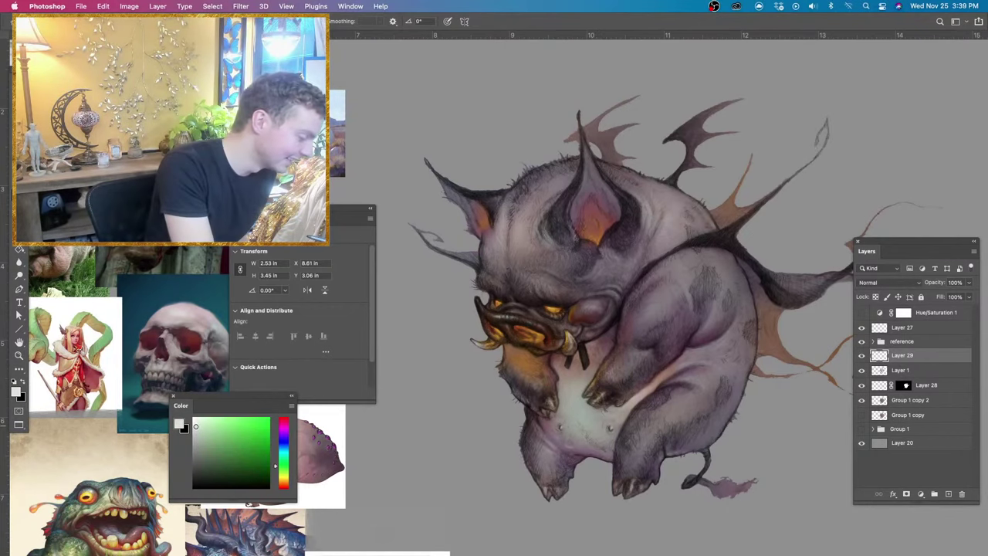
{"action": "left_click_drag", "start_coordinate": [578, 386], "coordinate": [579, 389]}
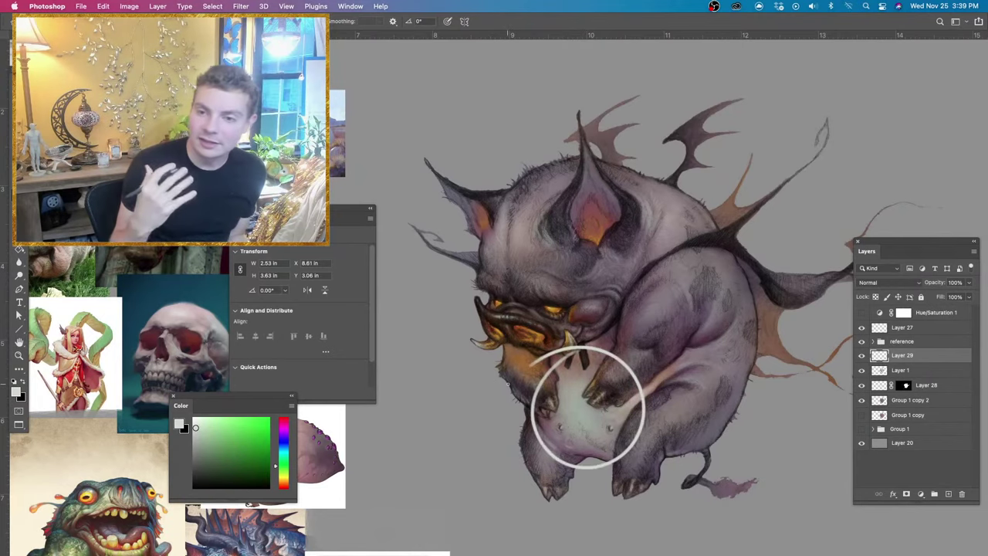
{"action": "left_click_drag", "start_coordinate": [570, 392], "coordinate": [574, 411]}
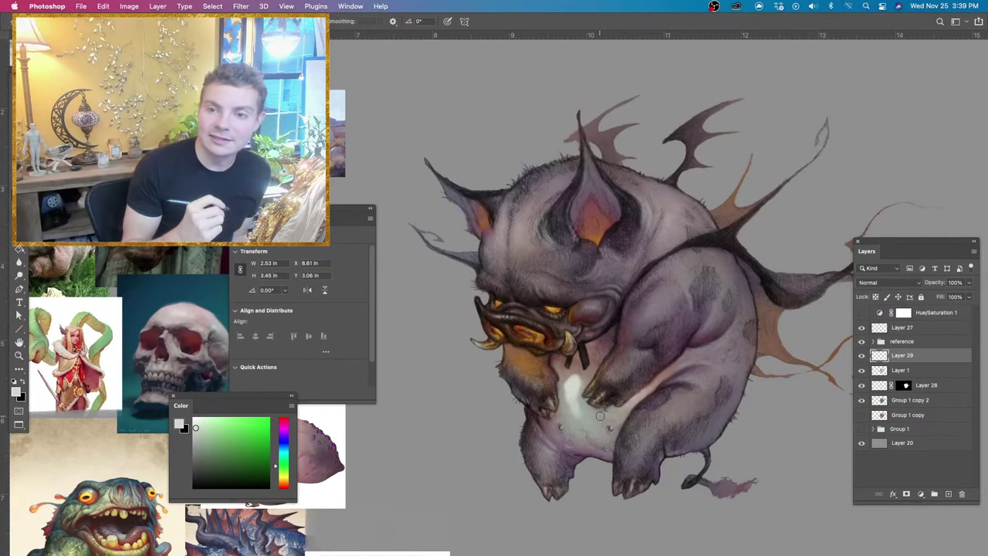
{"action": "key", "text": "super+z"}
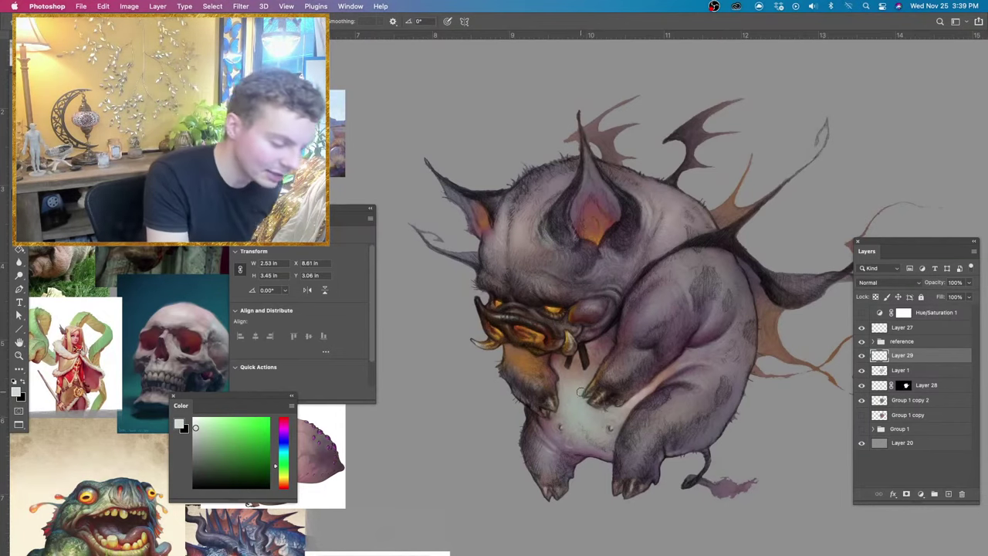
Build up a subtle pale highlight on the belly between the hands, softening it with the eraser.
{"action": "left_click_drag", "start_coordinate": [581, 392], "coordinate": [574, 396]}
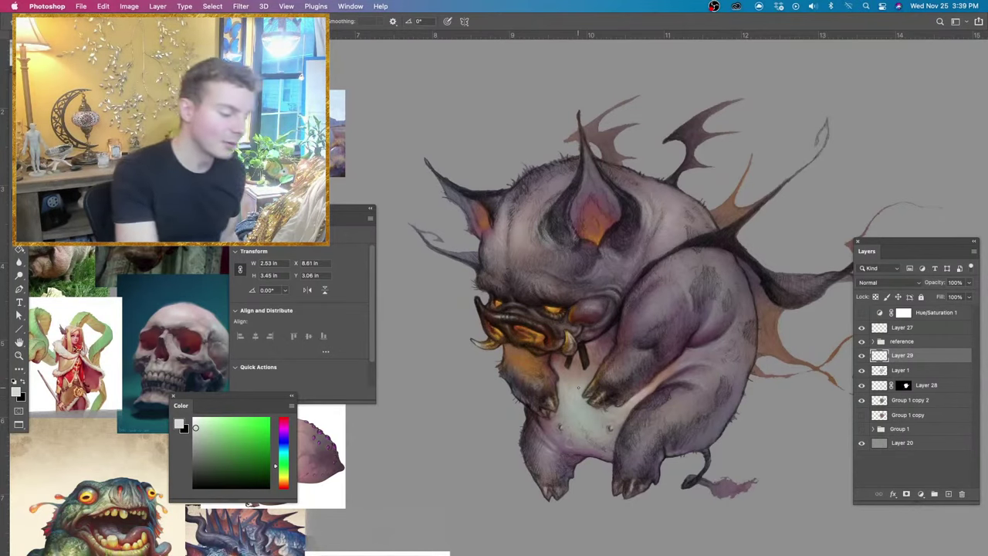
{"action": "key", "text": "e"}
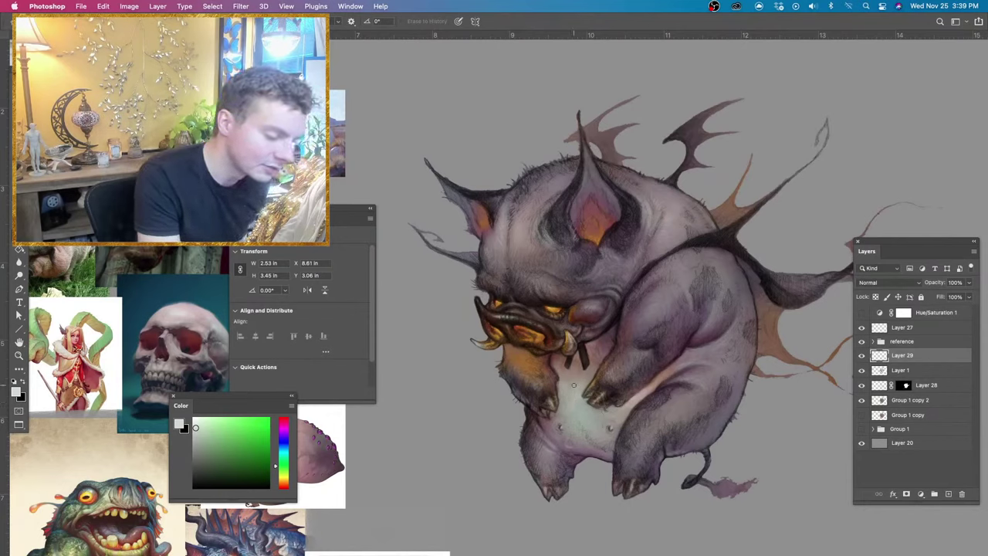
{"action": "key", "text": "b"}
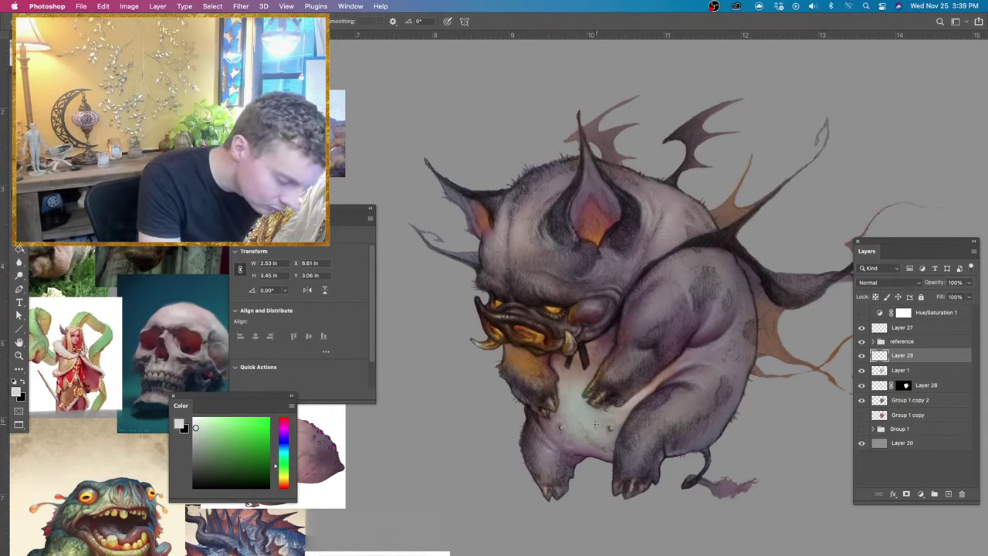
{"action": "key", "text": "e"}
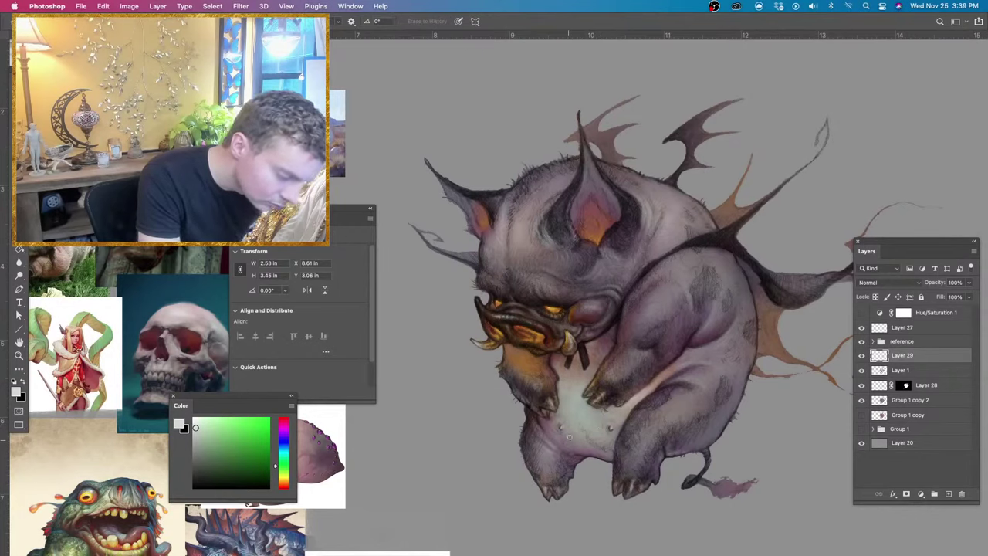
Shade the lower belly edge and inner far leg with a sampled mauve grey, then soften it with the eraser.
{"action": "key", "text": "b"}
{"action": "left_click", "coordinate": [584, 438], "text": "alt"}
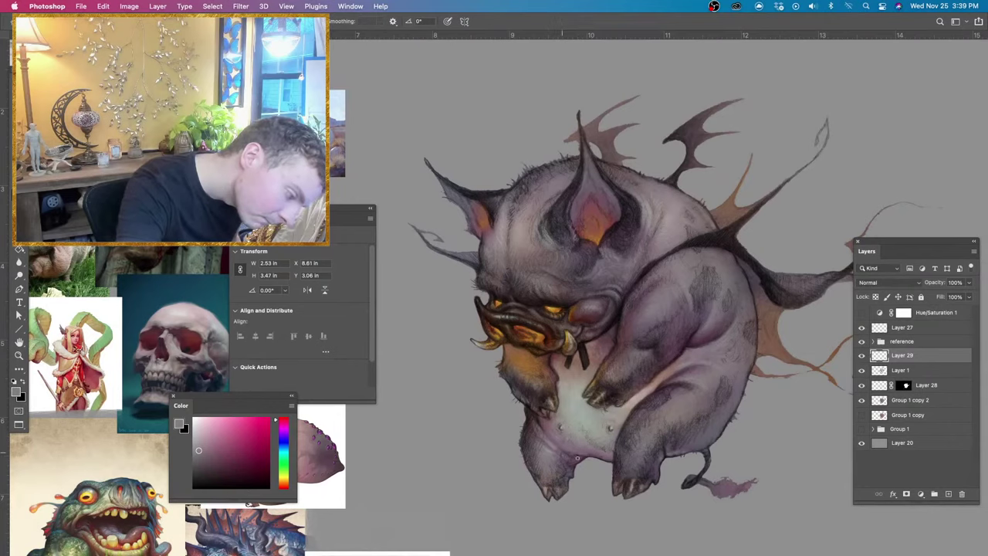
{"action": "left_click_drag", "start_coordinate": [577, 457], "coordinate": [559, 453]}
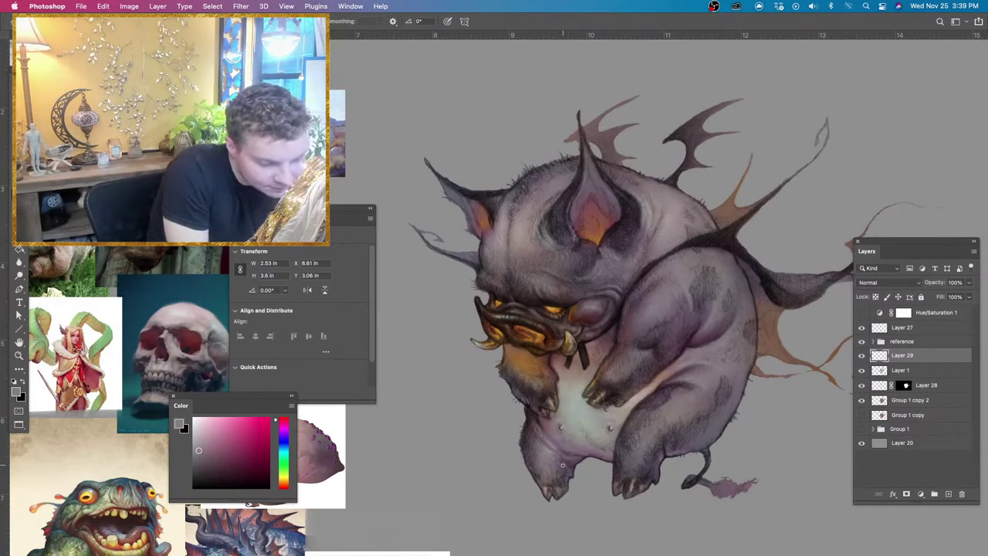
{"action": "key", "text": "e"}
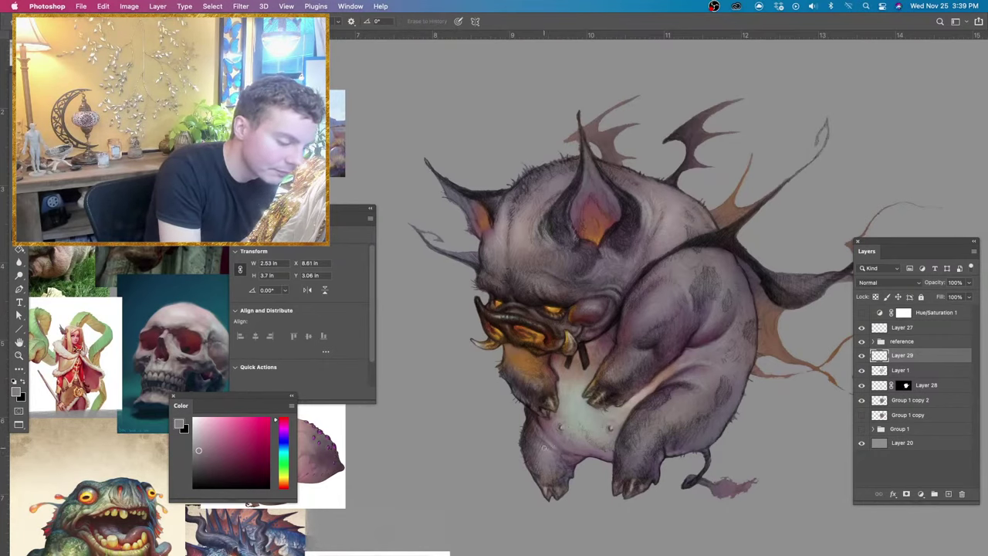
{"action": "key", "text": "b"}
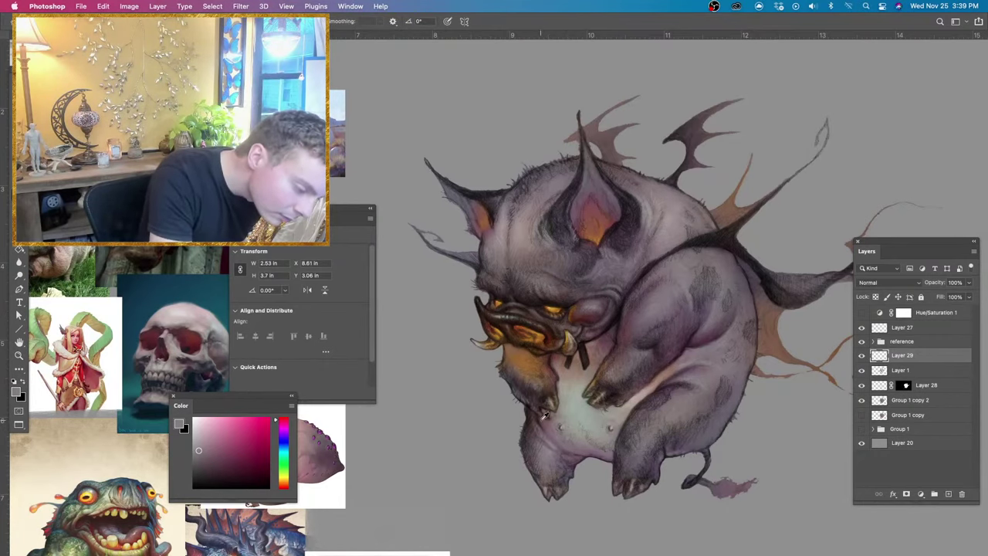
Darken the top of the far leg with a dark tone sampled beneath the far hand, cleaning up its upper edge with the eraser.
{"action": "left_click", "coordinate": [545, 416], "text": "alt"}
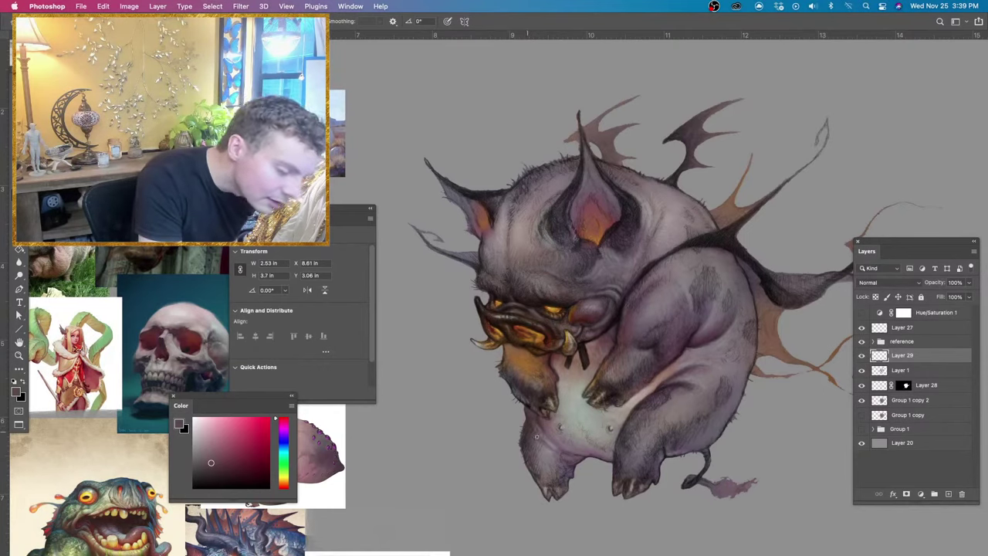
{"action": "left_click_drag", "start_coordinate": [538, 436], "coordinate": [547, 436]}
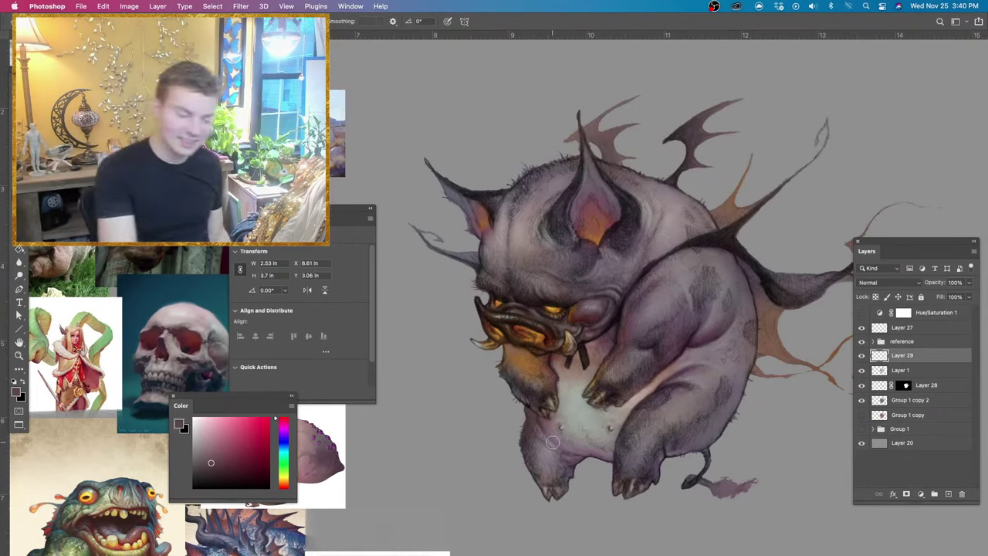
{"action": "key", "text": "e"}
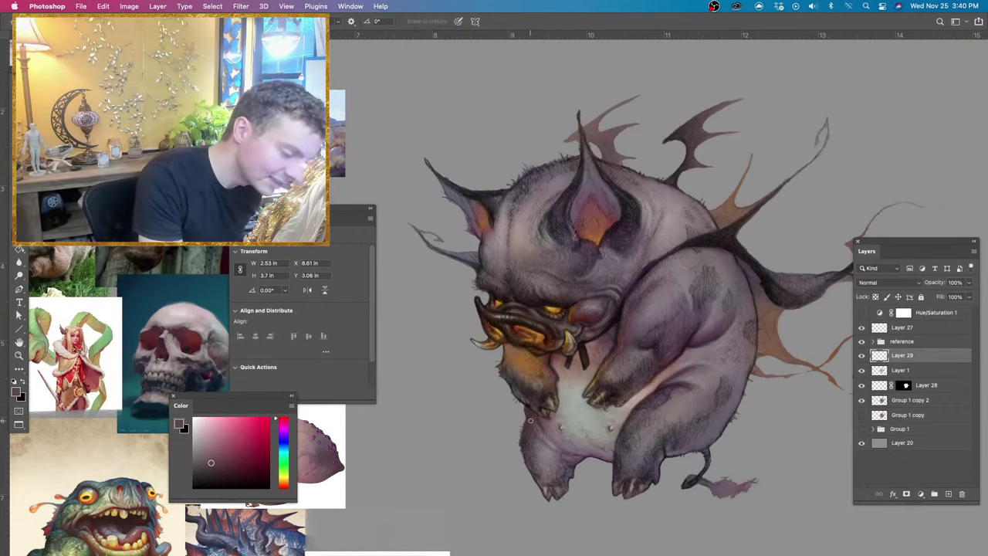
{"action": "left_click_drag", "start_coordinate": [530, 421], "coordinate": [538, 420]}
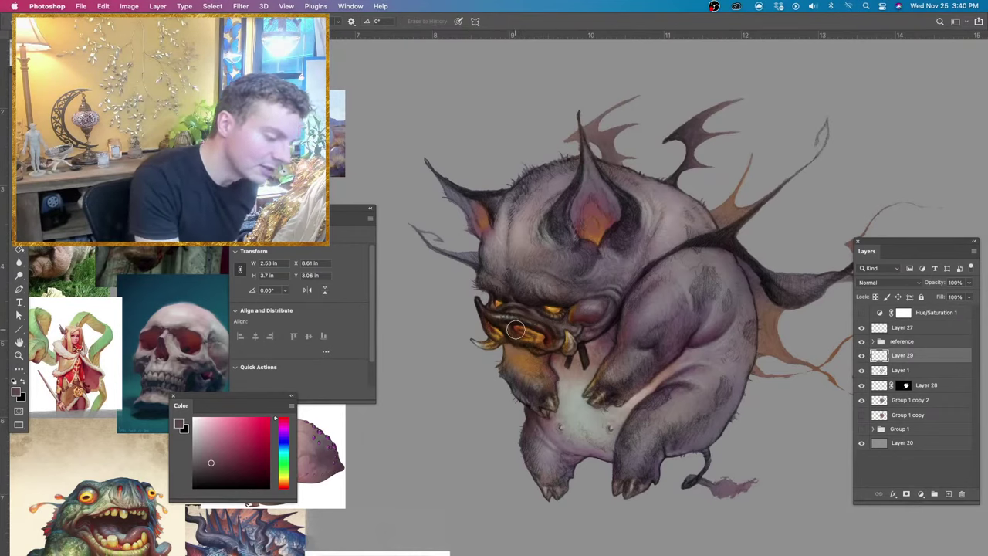
Touch up the orange-lit far arm and paint golden yellow sampled from the near eye onto the chest below the near tusk.
{"action": "key", "text": "b"}
{"action": "left_click_drag", "start_coordinate": [530, 369], "coordinate": [531, 371]}
{"action": "left_click", "coordinate": [562, 304], "text": "alt"}
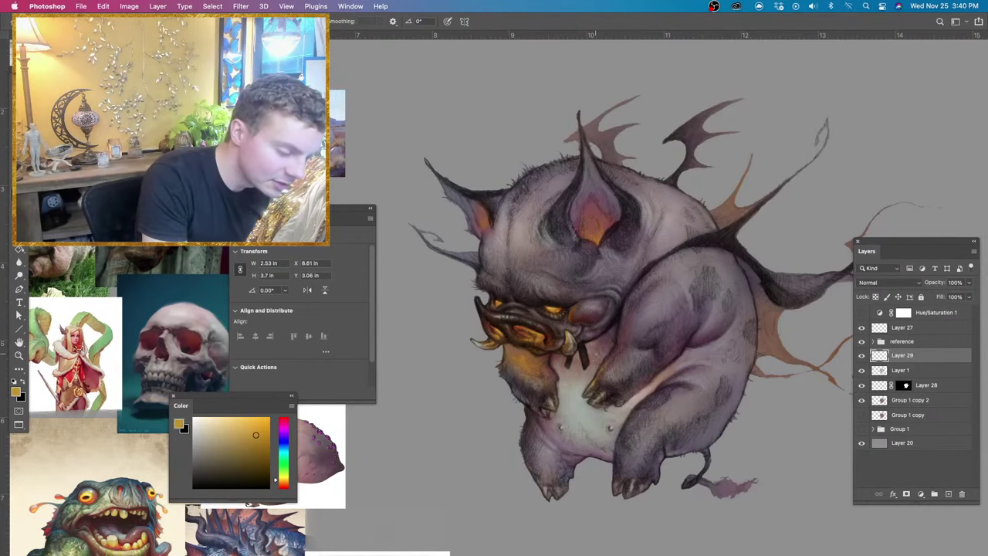
{"action": "left_click_drag", "start_coordinate": [593, 371], "coordinate": [592, 371]}
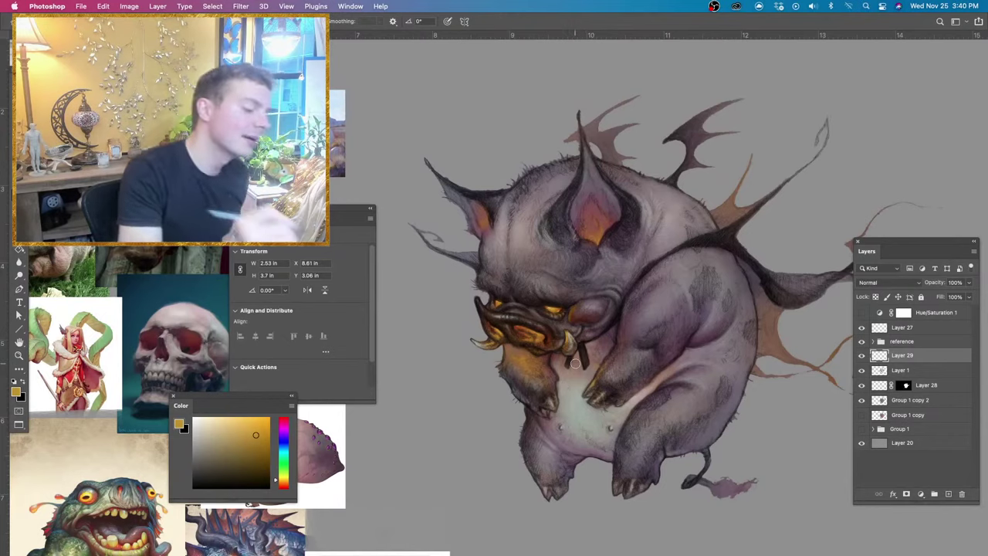
{"action": "key", "text": "e"}
{"action": "key", "text": "b"}
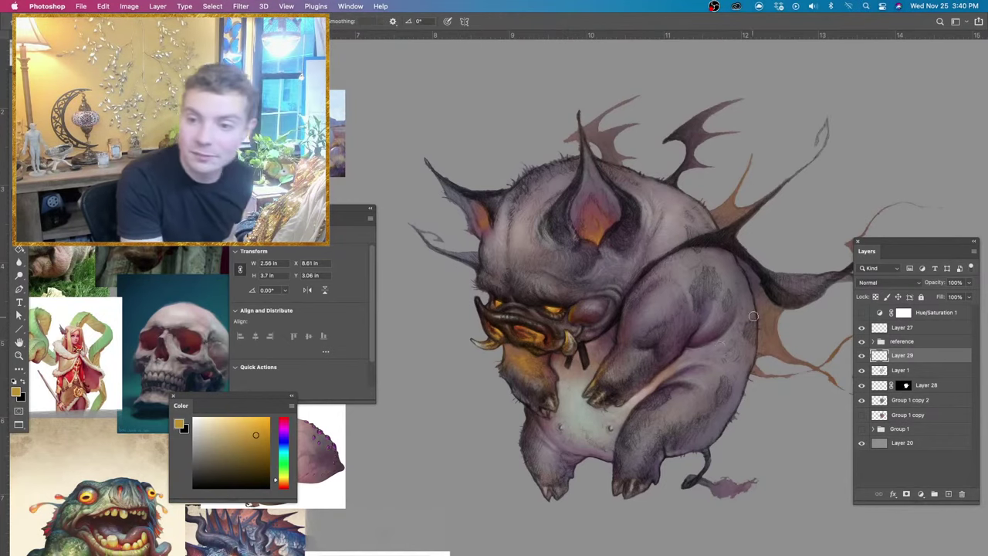
Warm the fold between the near forearm and thigh with golden yellow and a reddish brown sampled from the snout.
{"action": "left_click_drag", "start_coordinate": [668, 377], "coordinate": [674, 379]}
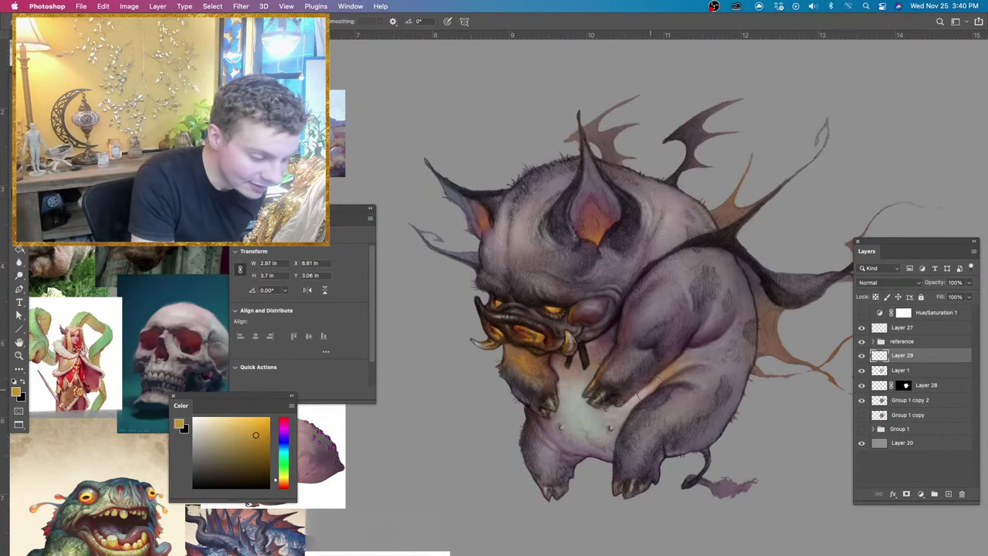
{"action": "left_click", "coordinate": [522, 324], "text": "alt"}
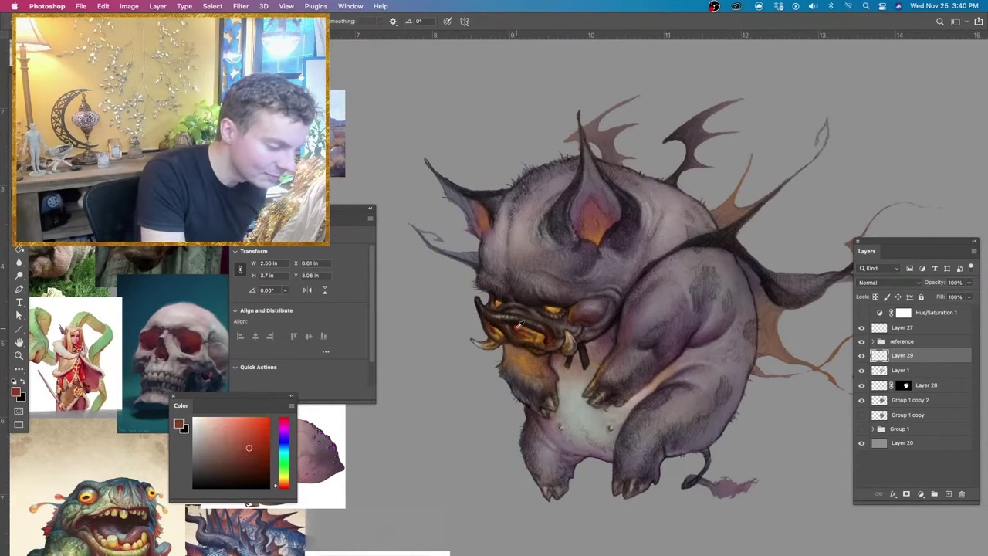
{"action": "left_click_drag", "start_coordinate": [694, 361], "coordinate": [705, 349]}
{"action": "key", "text": "super+z"}
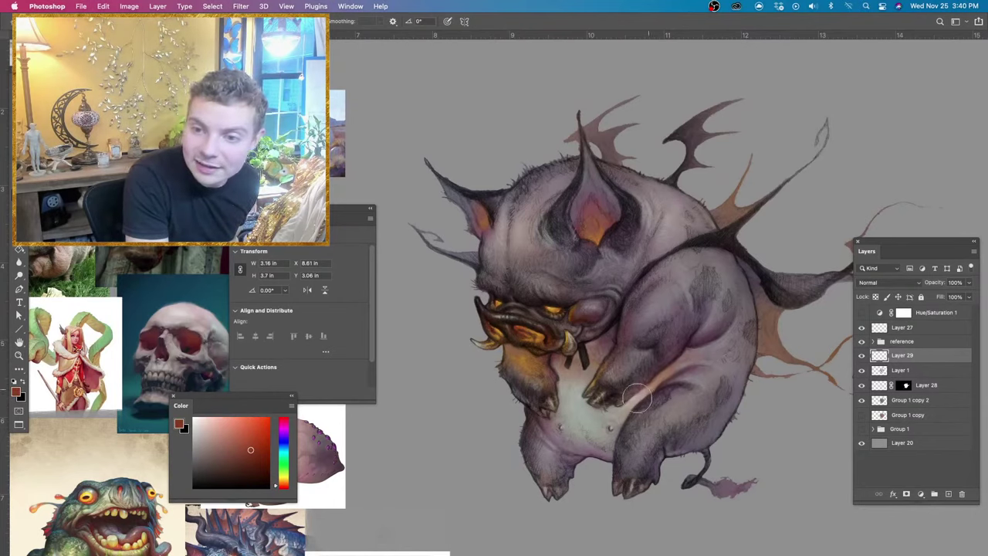
Tint the belly's lower edge and the near arm with the same reddish brown, undoing the stroke on the upper back.
{"action": "mouse_move", "coordinate": [604, 459]}
{"action": "left_mouse_down"}
{"action": "mouse_move", "coordinate": [559, 450]}
{"action": "mouse_move", "coordinate": [568, 428]}
{"action": "mouse_move", "coordinate": [565, 457]}
{"action": "left_mouse_up"}
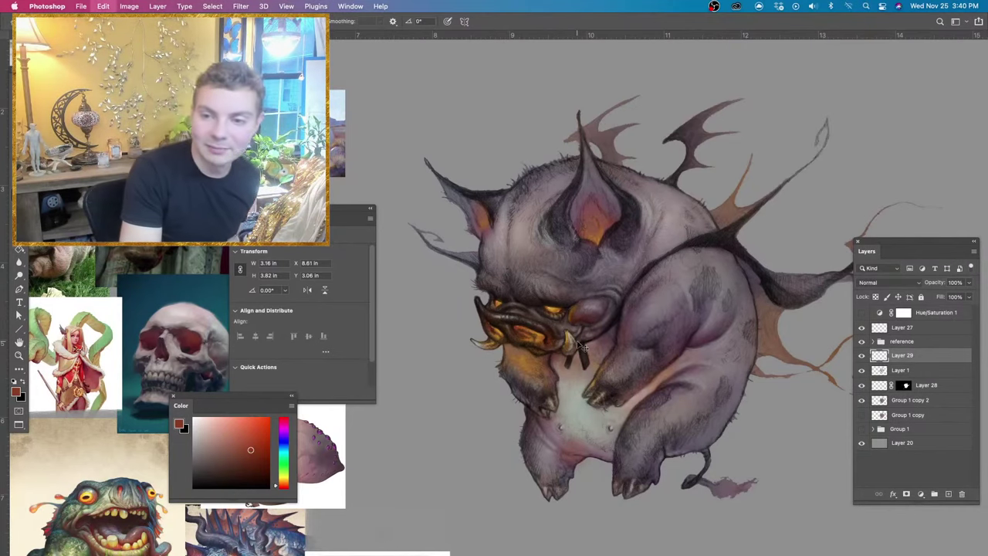
{"action": "mouse_move", "coordinate": [675, 357]}
{"action": "left_mouse_down"}
{"action": "mouse_move", "coordinate": [715, 308]}
{"action": "mouse_move", "coordinate": [698, 334]}
{"action": "mouse_move", "coordinate": [708, 297]}
{"action": "mouse_move", "coordinate": [686, 331]}
{"action": "mouse_move", "coordinate": [685, 303]}
{"action": "left_mouse_up"}
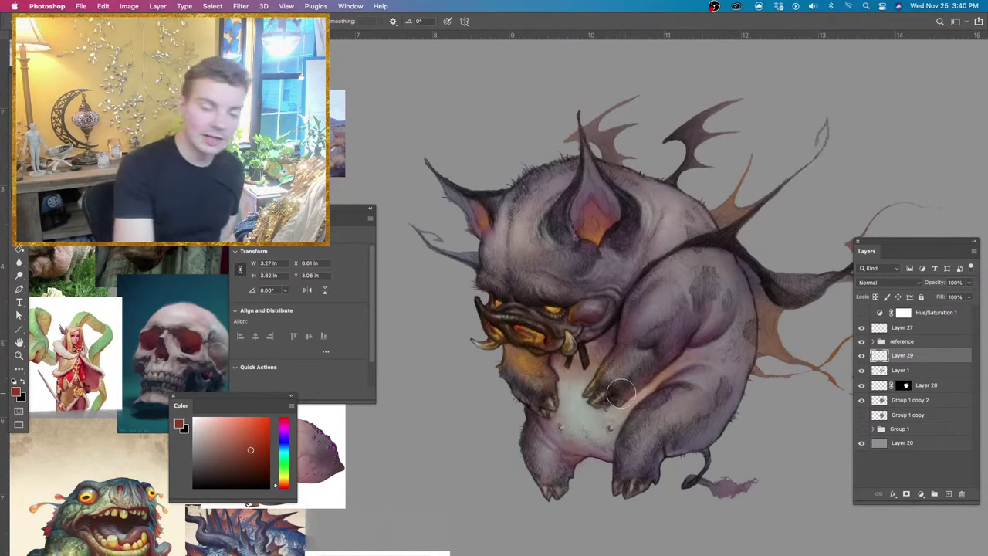
{"action": "mouse_move", "coordinate": [689, 216]}
{"action": "left_mouse_down"}
{"action": "mouse_move", "coordinate": [633, 224]}
{"action": "mouse_move", "coordinate": [710, 213]}
{"action": "left_mouse_up"}
{"action": "key", "text": "super+z"}
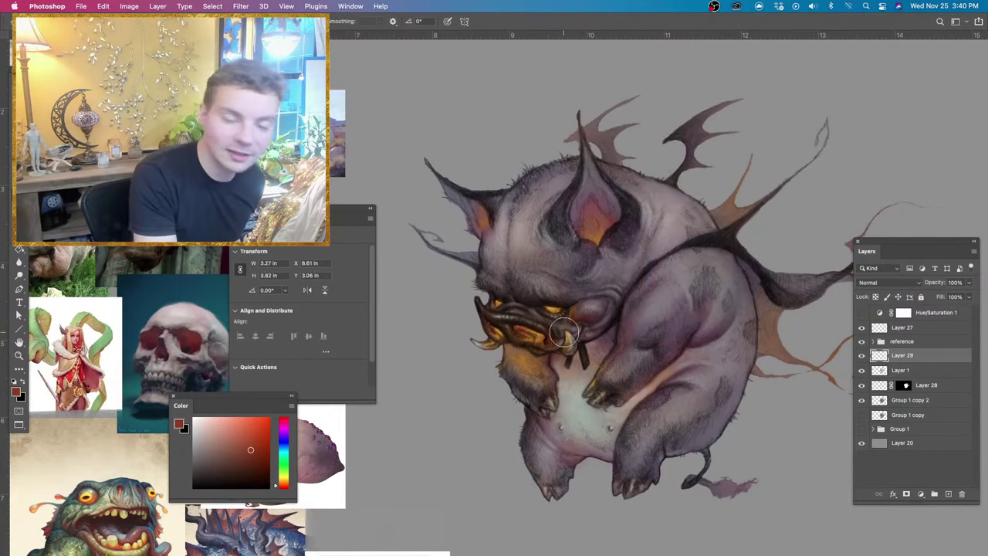
Sample a pale pinkish grey from the upper back and paint small highlights on the flank and far leg with a smaller brush.
{"action": "left_click_drag", "start_coordinate": [727, 281], "coordinate": [714, 284]}
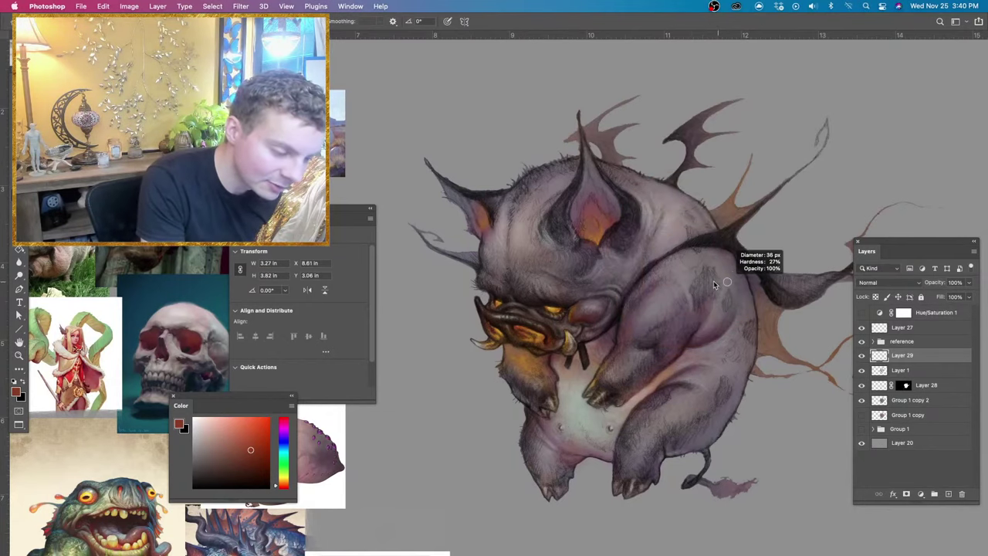
{"action": "left_click", "coordinate": [668, 231], "text": "alt"}
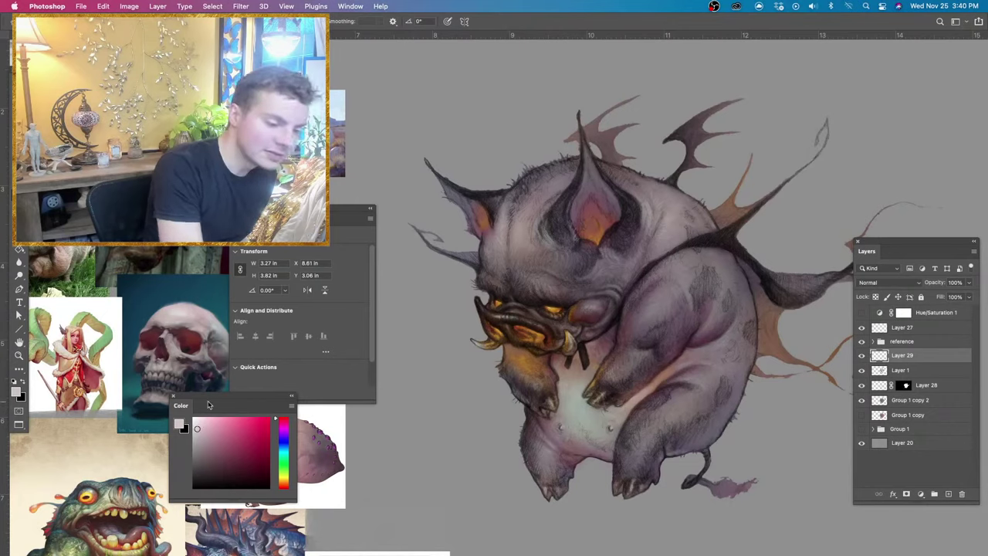
{"action": "left_click_drag", "start_coordinate": [685, 280], "coordinate": [682, 276]}
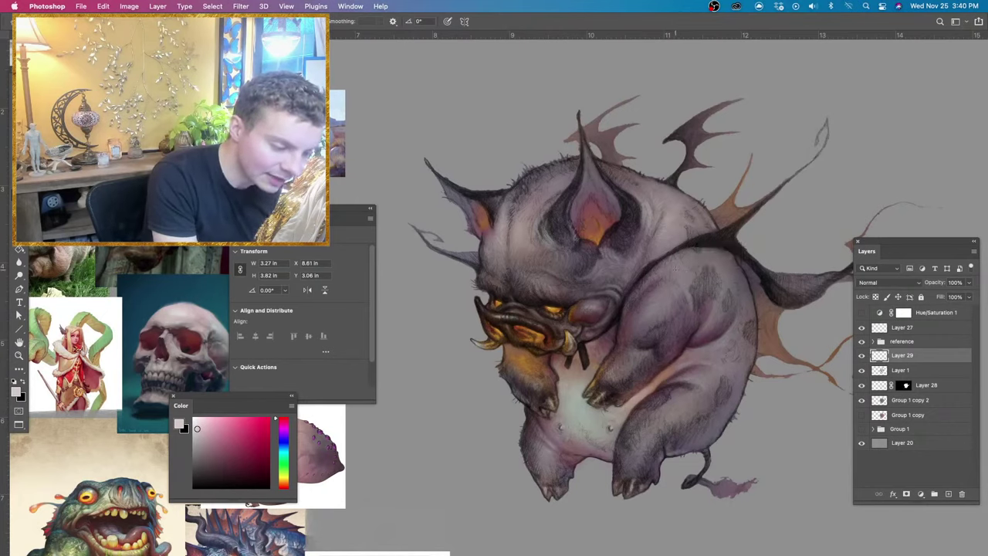
{"action": "key", "text": "super+z"}
{"action": "key", "text": "super+z"}
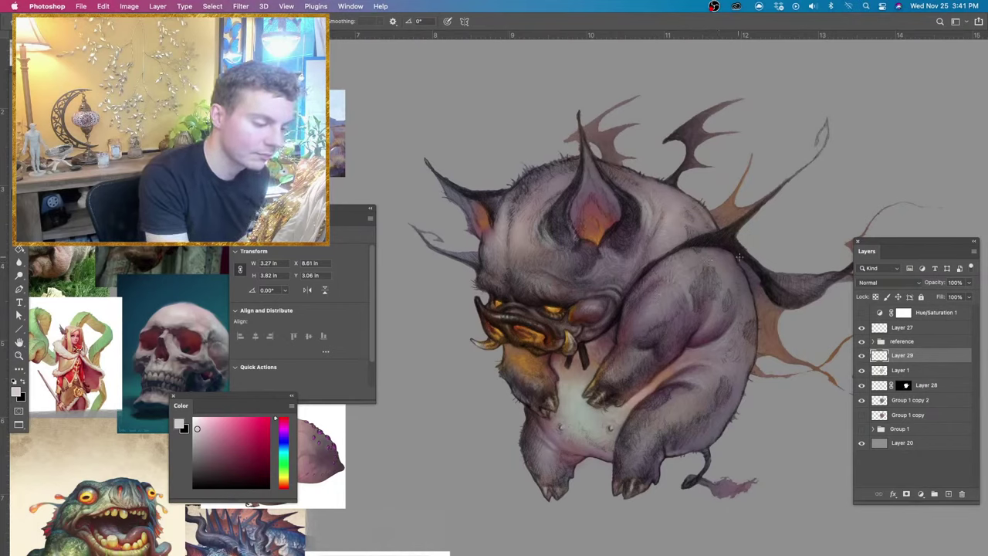
{"action": "left_click_drag", "start_coordinate": [729, 335], "coordinate": [735, 341]}
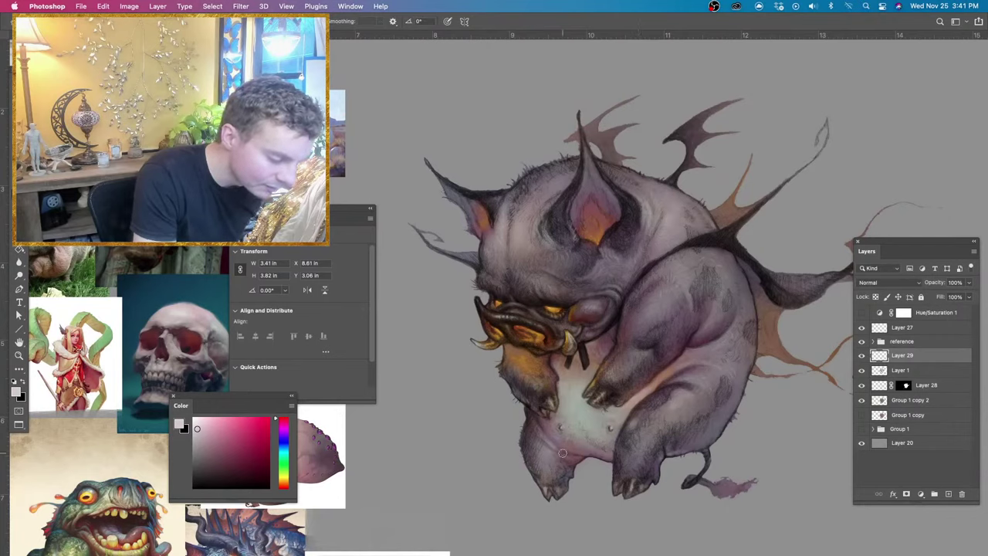
{"action": "left_click_drag", "start_coordinate": [544, 456], "coordinate": [543, 457]}
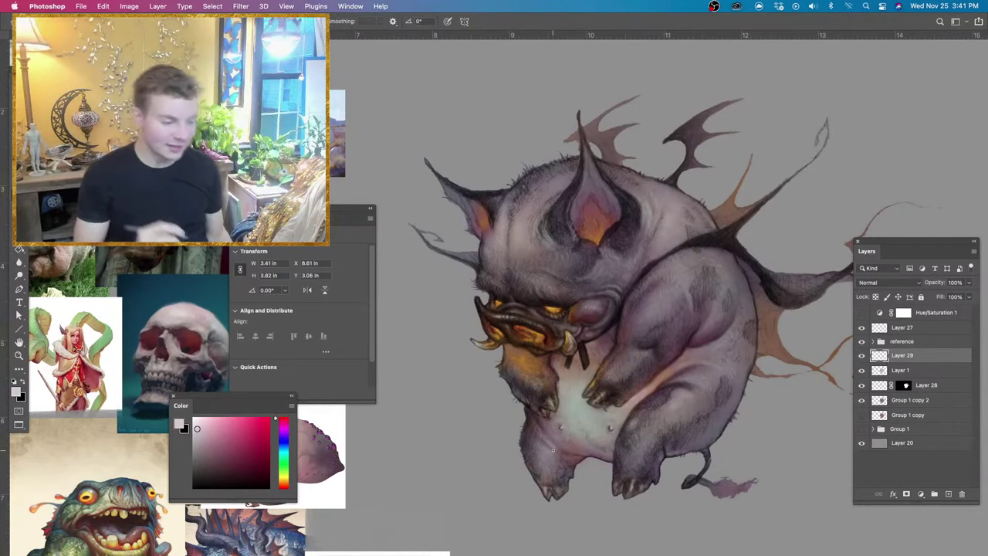
Highlight the rump's outer edge with the pale pinkish grey and clean up the contour with the eraser.
{"action": "left_click_drag", "start_coordinate": [762, 350], "coordinate": [752, 351]}
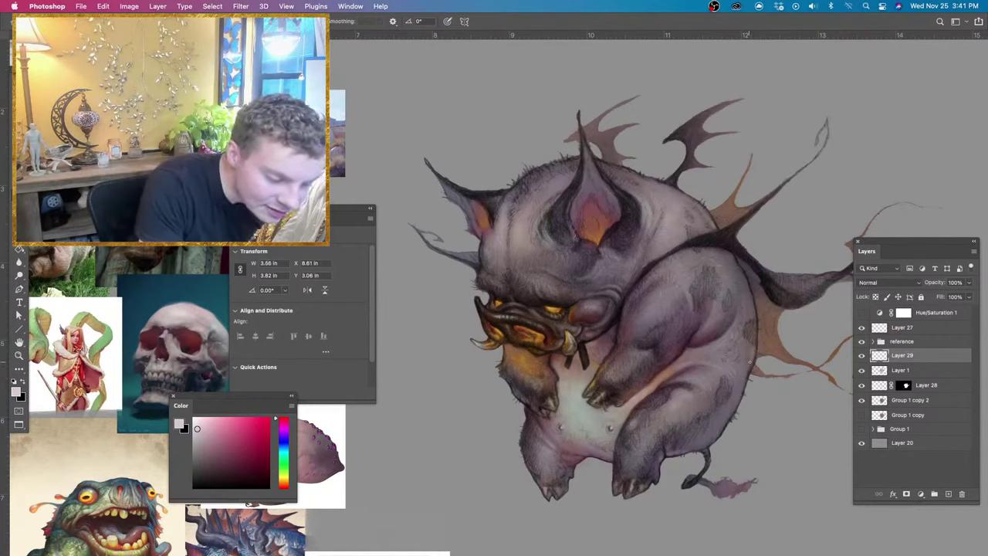
{"action": "key", "text": "super+z"}
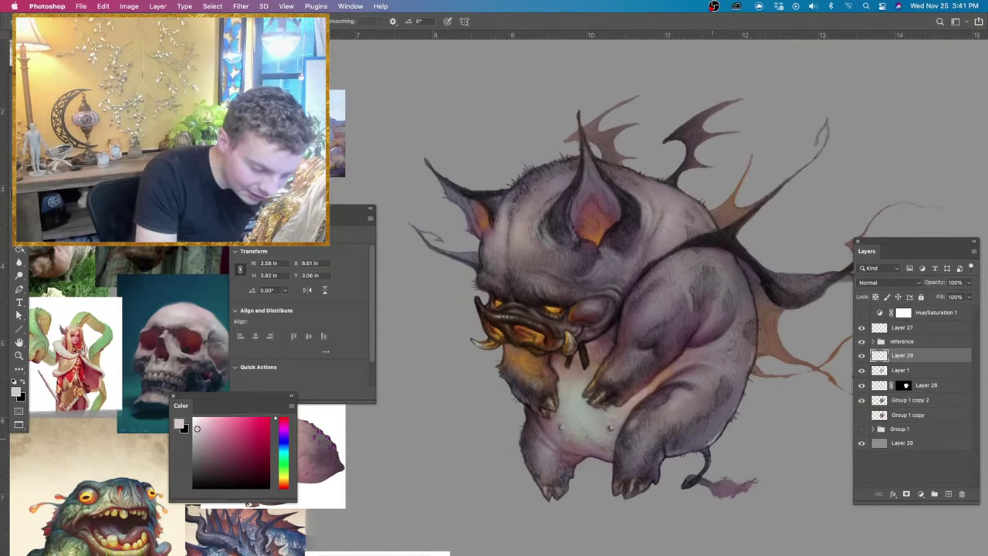
{"action": "key", "text": "e"}
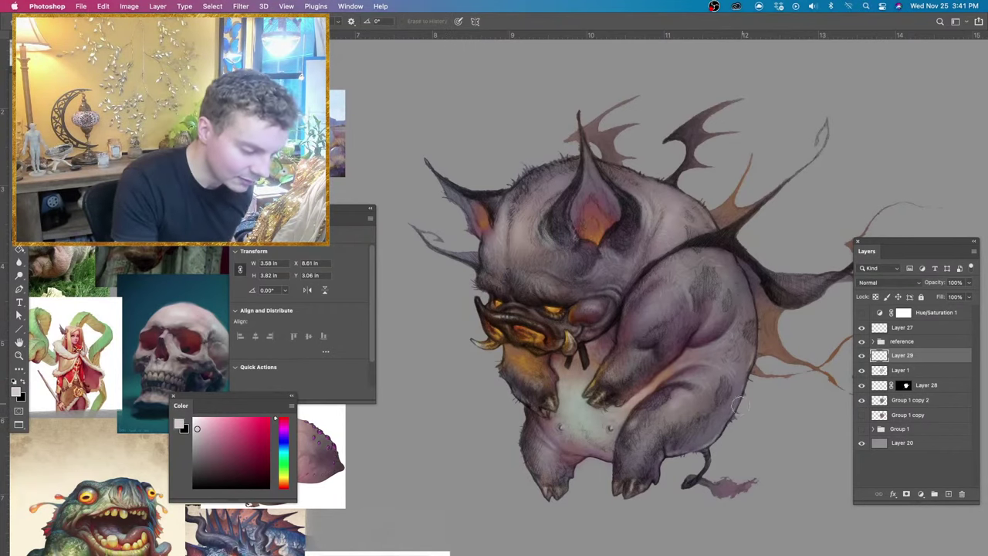
{"action": "key", "text": "b"}
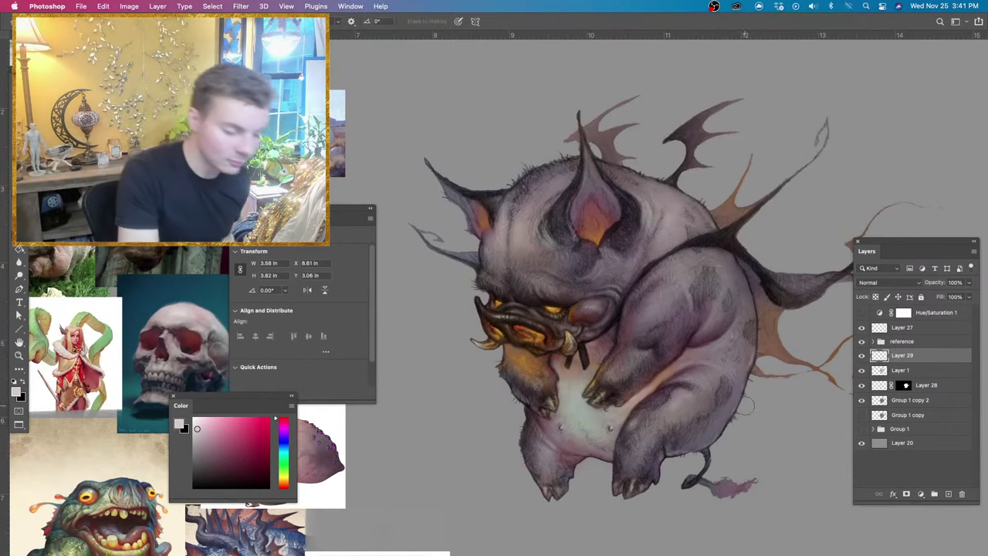
{"action": "key", "text": "e"}
{"action": "key", "text": "b"}
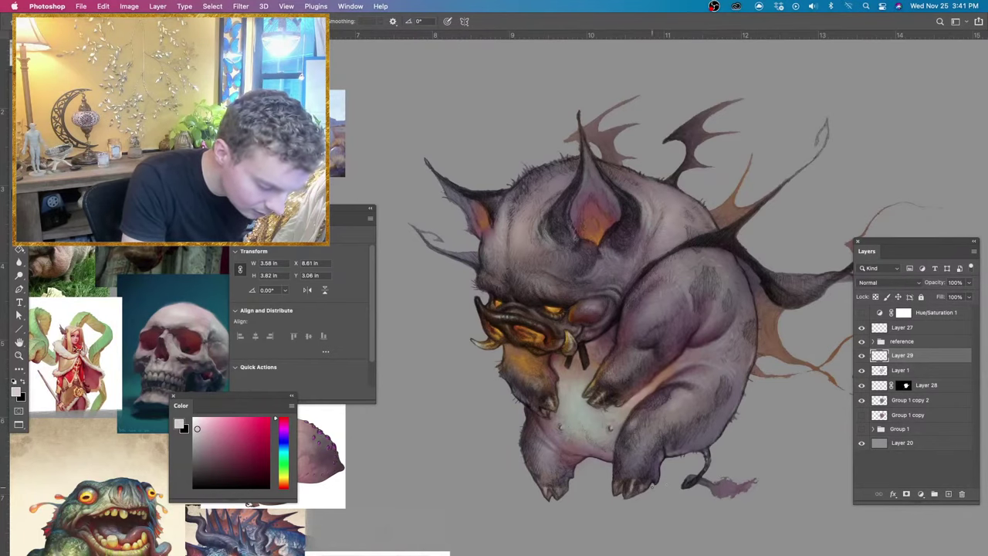
Highlight the claws and feet of both legs with a pale violet grey adjusted from a tone sampled on the near foot.
{"action": "left_click_drag", "start_coordinate": [636, 485], "coordinate": [634, 486]}
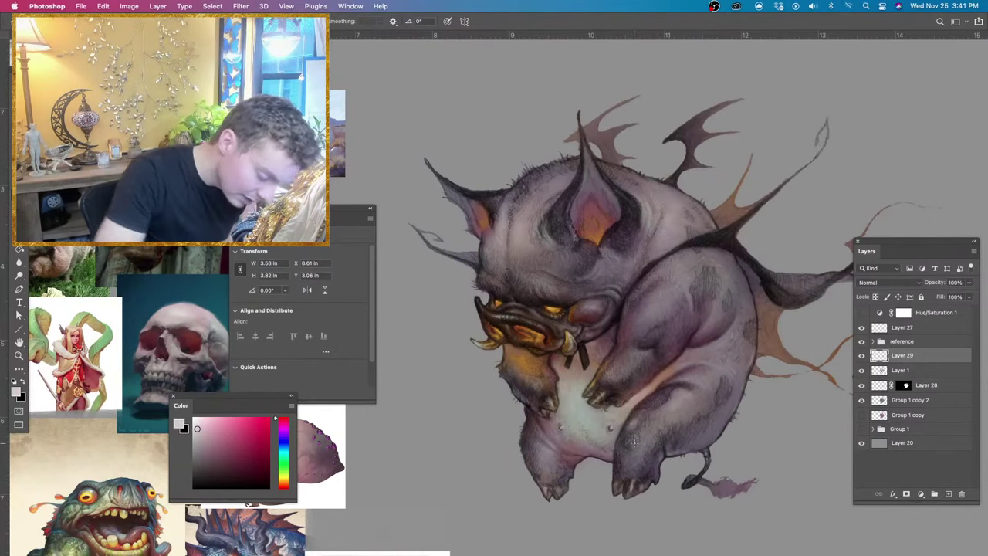
{"action": "key", "text": "super+plus"}
{"action": "left_click_drag", "start_coordinate": [715, 481], "coordinate": [688, 359]}
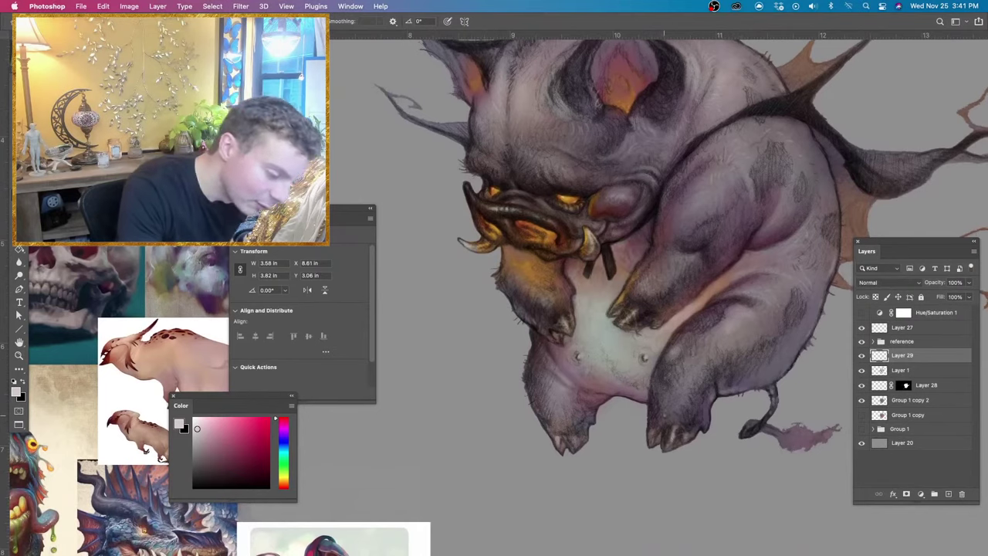
{"action": "left_click", "coordinate": [675, 410], "text": "alt"}
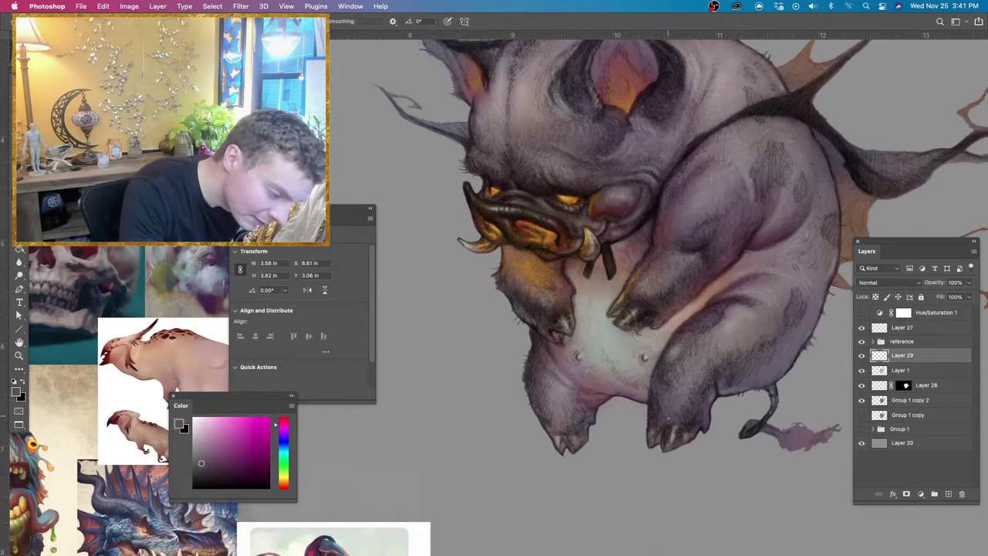
{"action": "left_click", "coordinate": [283, 433]}
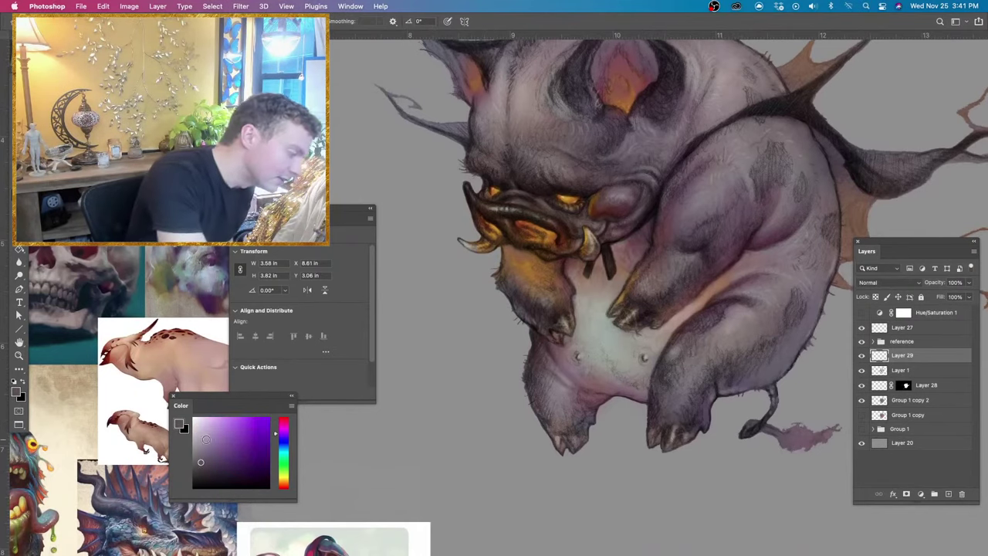
{"action": "left_click", "coordinate": [198, 438]}
{"action": "left_click", "coordinate": [669, 417], "text": "alt"}
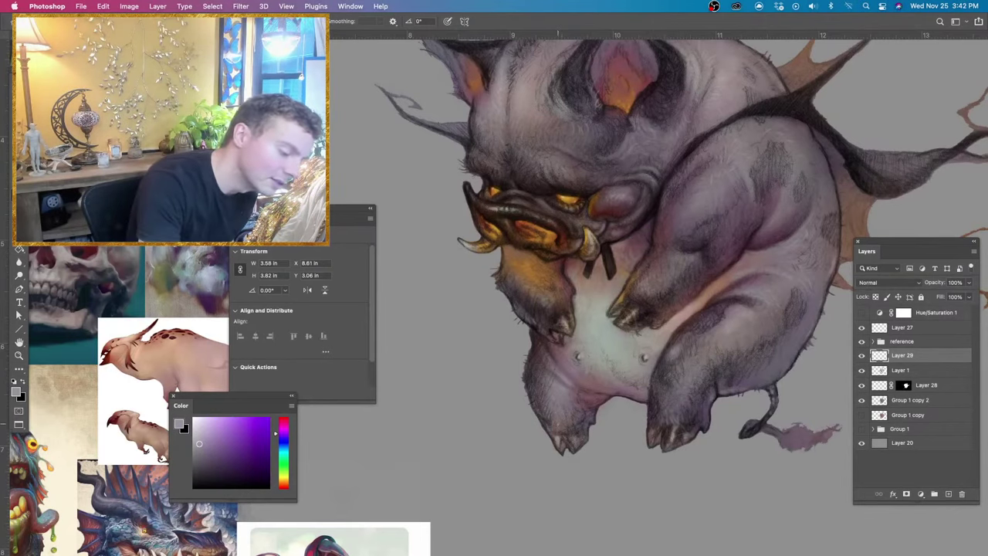
{"action": "left_click_drag", "start_coordinate": [557, 425], "coordinate": [562, 435]}
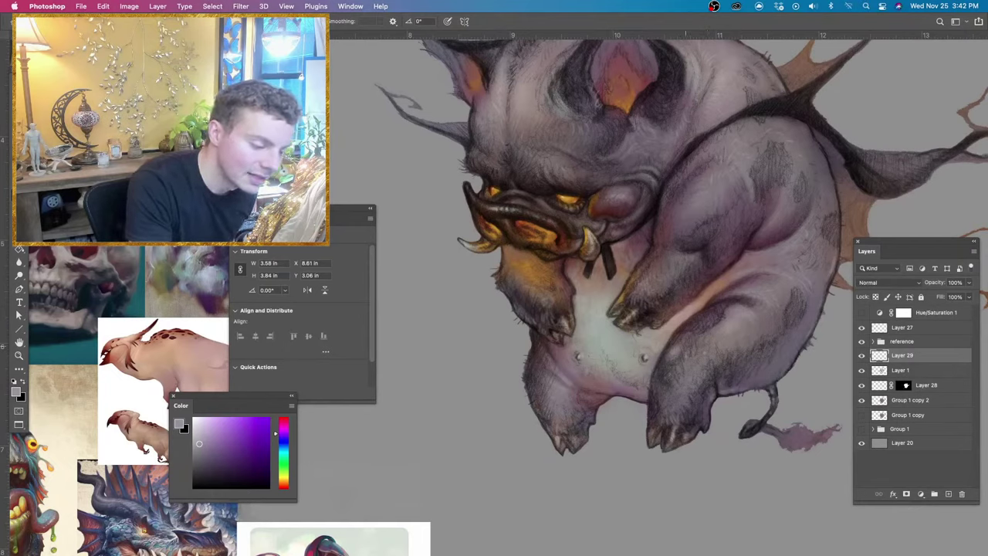
Tint the underside of the near arm around the elbow with dark and muted reddish tones sampled there.
{"action": "left_click", "coordinate": [705, 285], "text": "alt"}
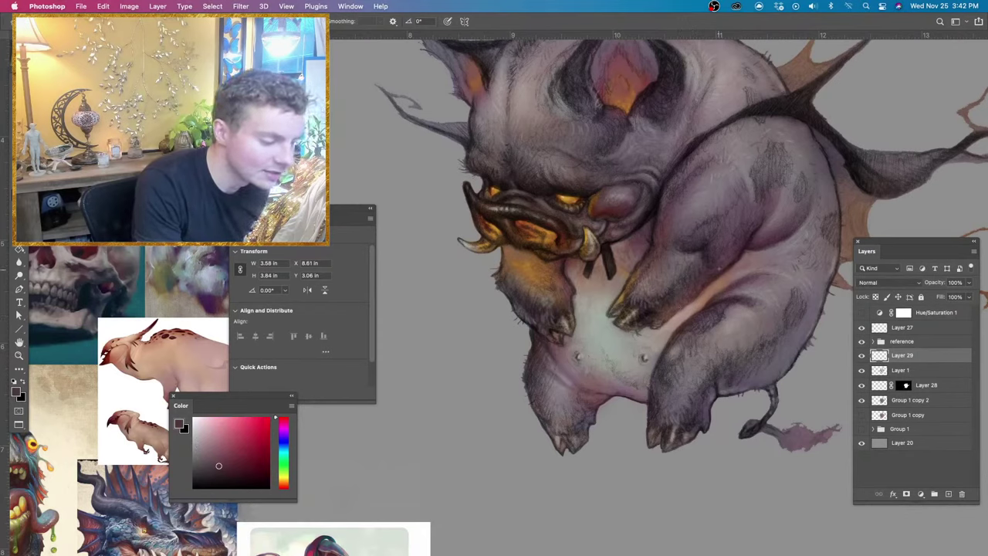
{"action": "left_click", "coordinate": [729, 260], "text": "alt"}
{"action": "left_click", "coordinate": [732, 262], "text": "alt"}
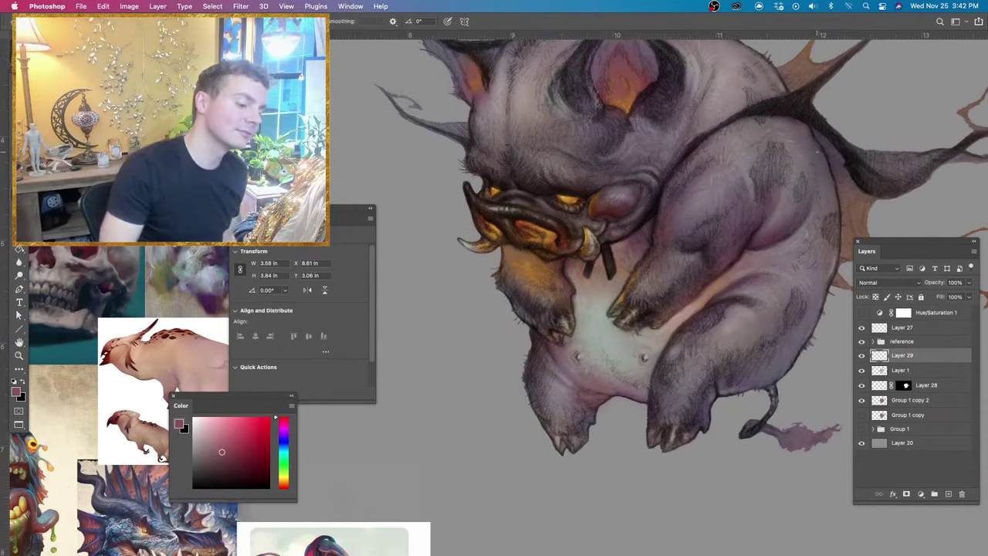
{"action": "key", "text": "super+minus"}
{"action": "key", "text": "super+minus"}
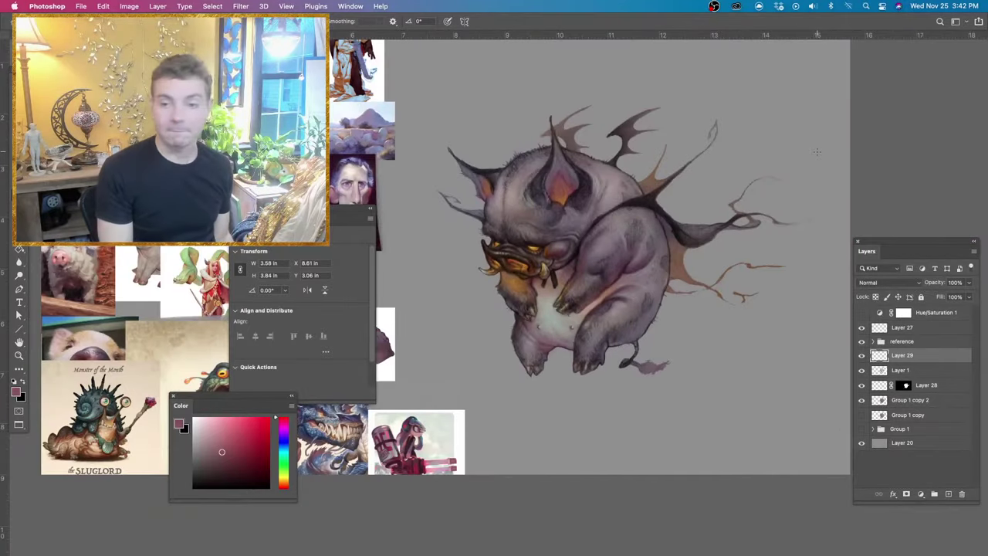
{"action": "key", "text": "super+plus"}
{"action": "left_click_drag", "start_coordinate": [675, 314], "coordinate": [648, 382]}
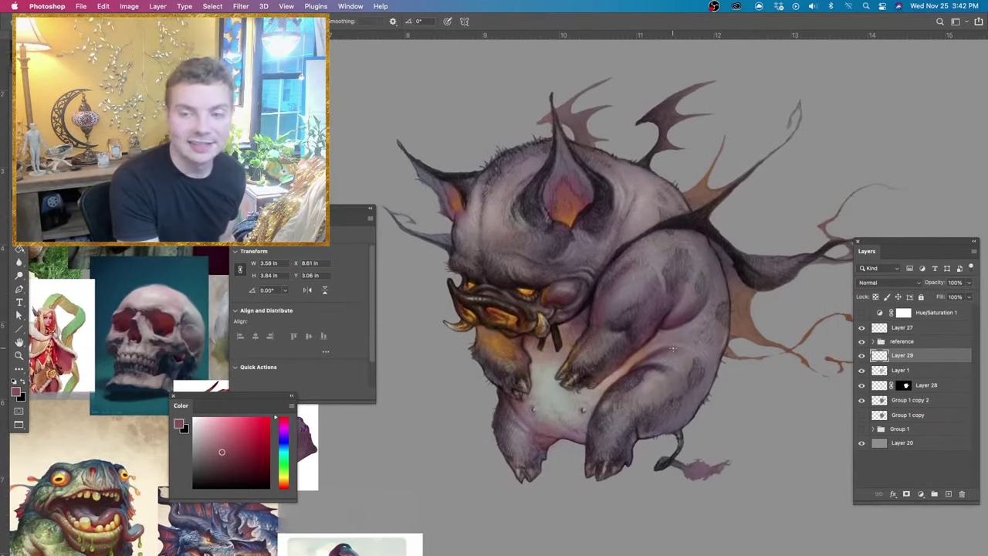
Paint a sampled reddish brown along the near wing's spines and lighten the lower membrane with paler orange-brown tones.
{"action": "left_click", "coordinate": [706, 181], "text": "alt"}
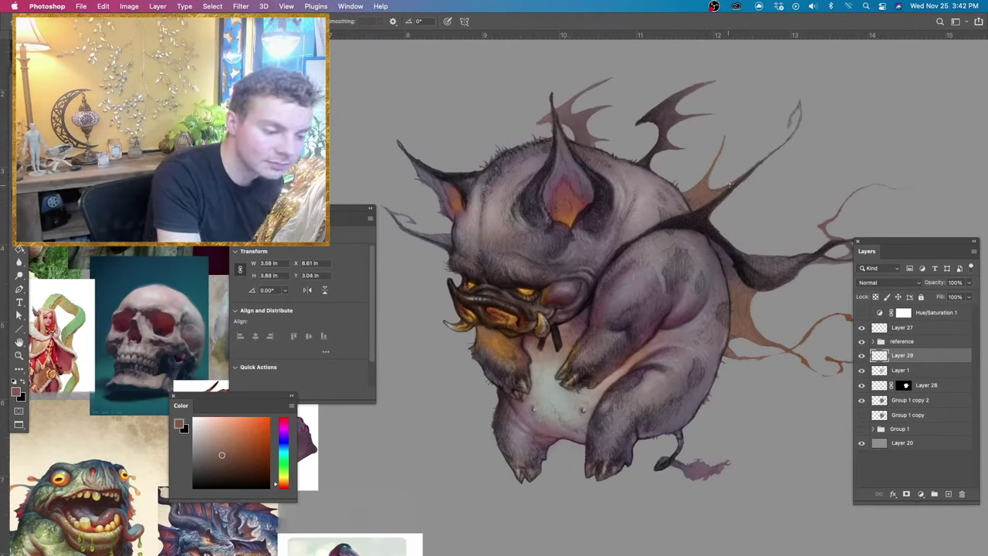
{"action": "left_click_drag", "start_coordinate": [743, 176], "coordinate": [752, 168]}
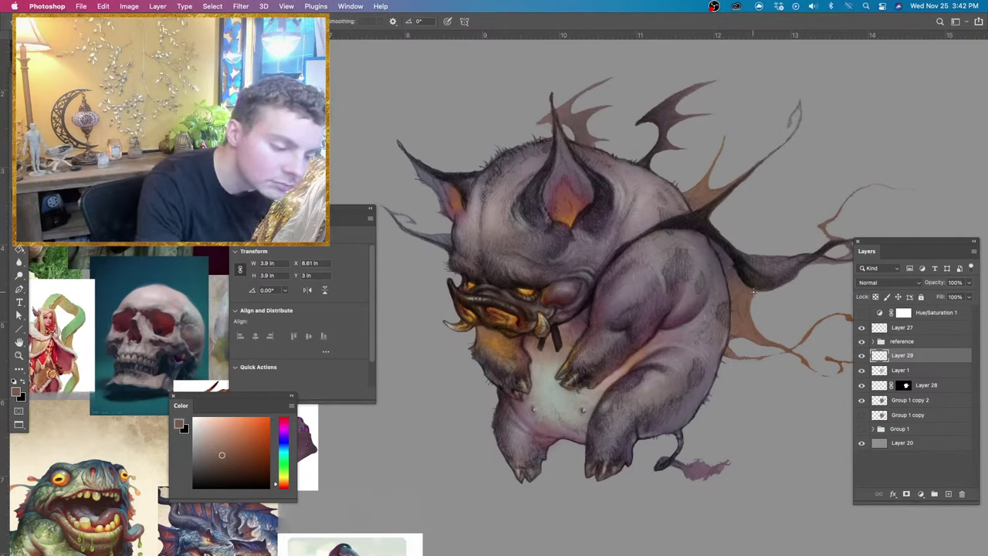
{"action": "left_click", "coordinate": [219, 435]}
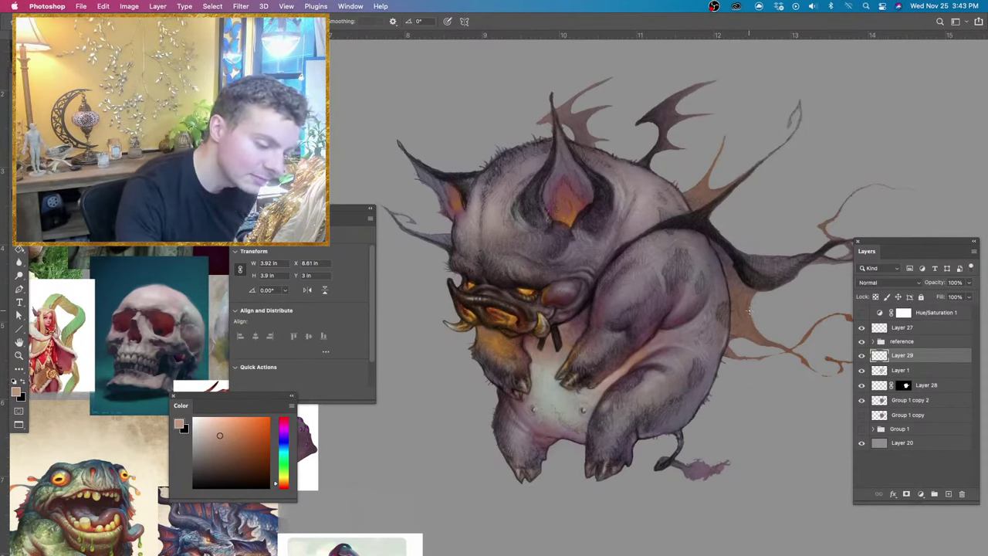
{"action": "left_click", "coordinate": [747, 303], "text": "alt"}
{"action": "left_click", "coordinate": [228, 441]}
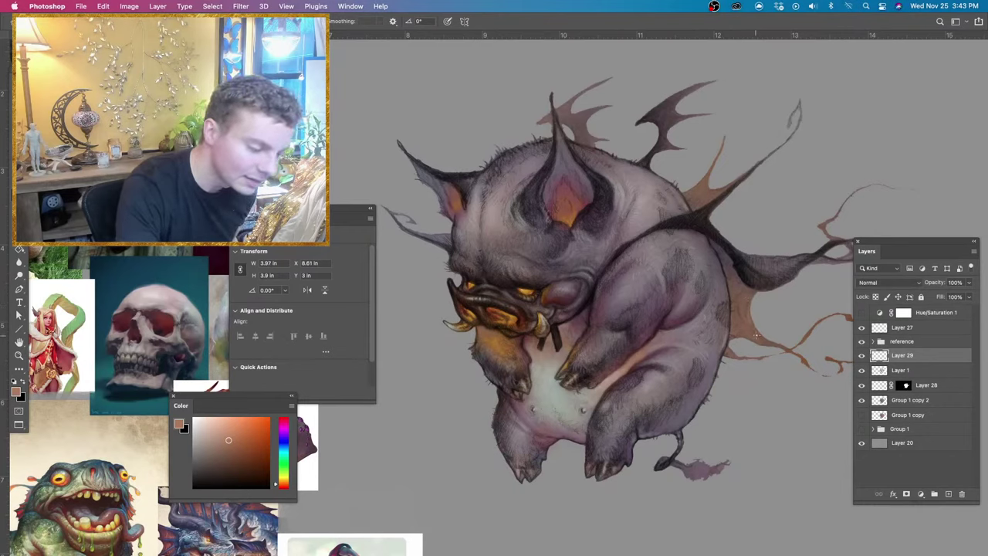
{"action": "mouse_move", "coordinate": [762, 341]}
{"action": "left_mouse_down"}
{"action": "mouse_move", "coordinate": [794, 314]}
{"action": "mouse_move", "coordinate": [751, 327]}
{"action": "left_mouse_up"}
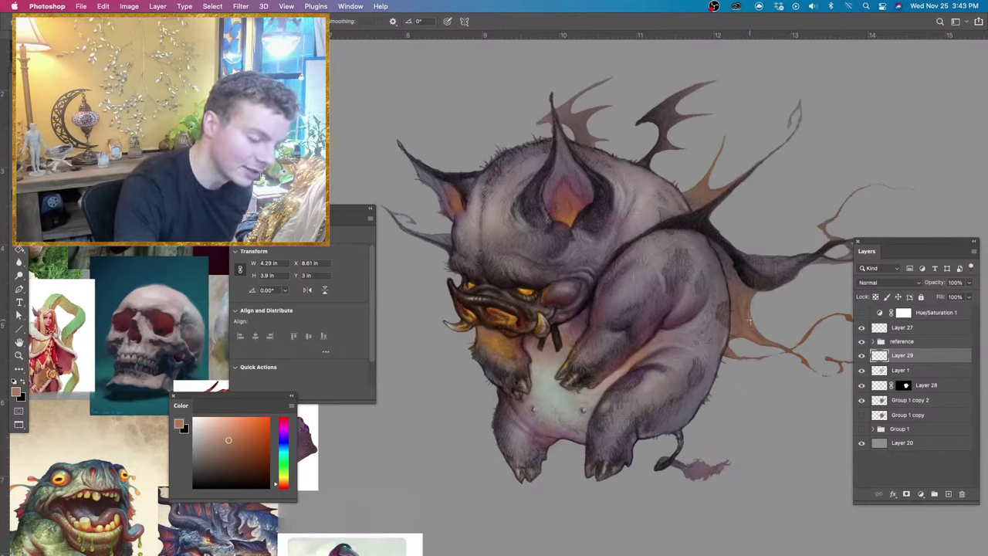
Refine the thin tendrils trailing from the lower wing membrane with brown tones sampled along them.
{"action": "left_click_drag", "start_coordinate": [794, 346], "coordinate": [806, 338]}
{"action": "left_click", "coordinate": [806, 337], "text": "alt"}
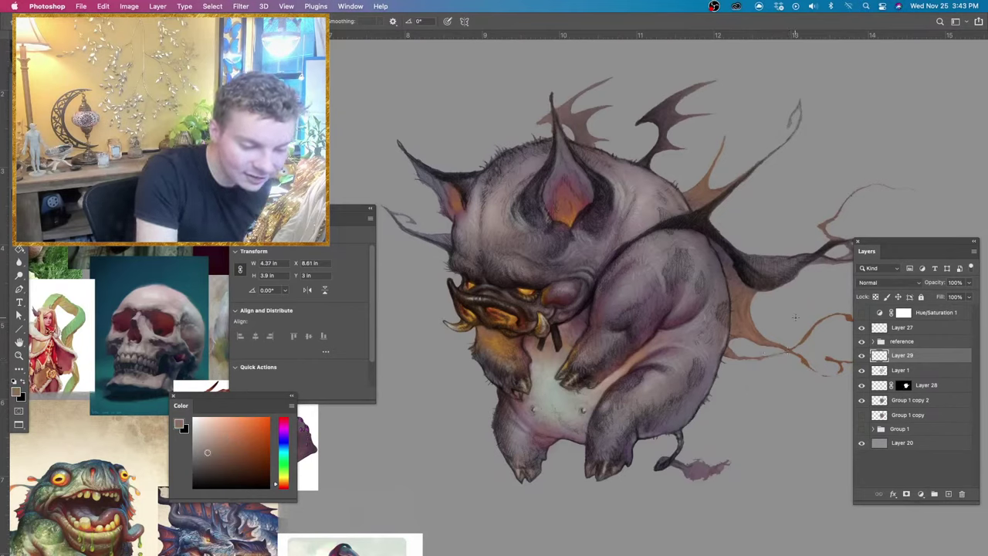
{"action": "left_click", "coordinate": [792, 350], "text": "alt"}
{"action": "left_click_drag", "start_coordinate": [781, 357], "coordinate": [781, 358]}
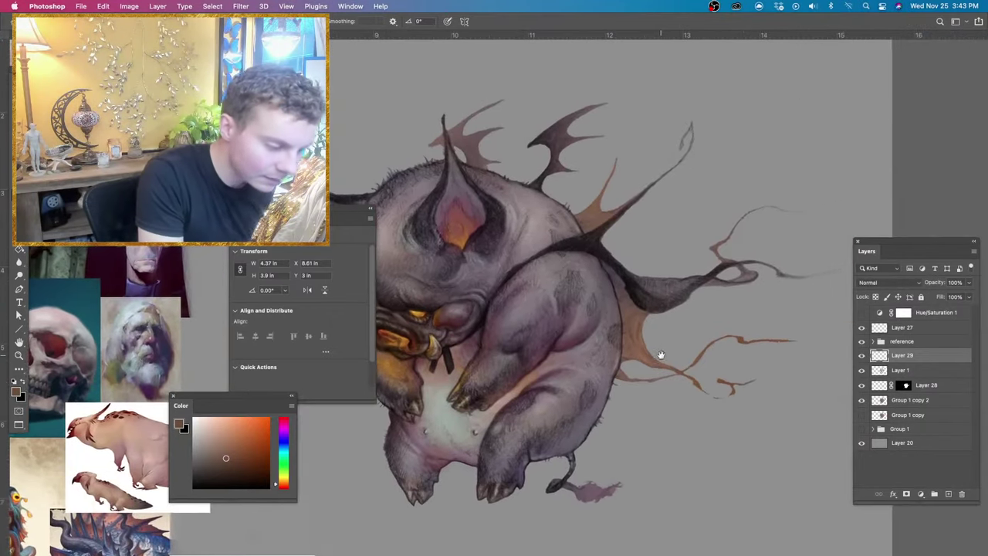
{"action": "left_click_drag", "start_coordinate": [661, 355], "coordinate": [663, 353]}
{"action": "left_click", "coordinate": [617, 262], "text": "alt"}
{"action": "left_click_drag", "start_coordinate": [618, 264], "coordinate": [616, 262]}
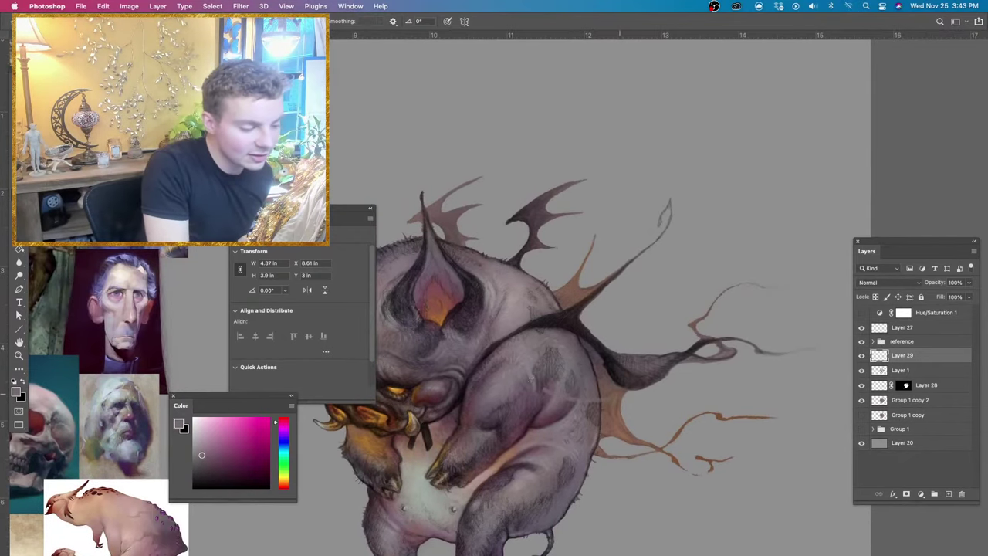
{"action": "mouse_move", "coordinate": [534, 331]}
{"action": "left_mouse_down"}
{"action": "mouse_move", "coordinate": [656, 327]}
{"action": "mouse_move", "coordinate": [621, 395]}
{"action": "left_mouse_up"}
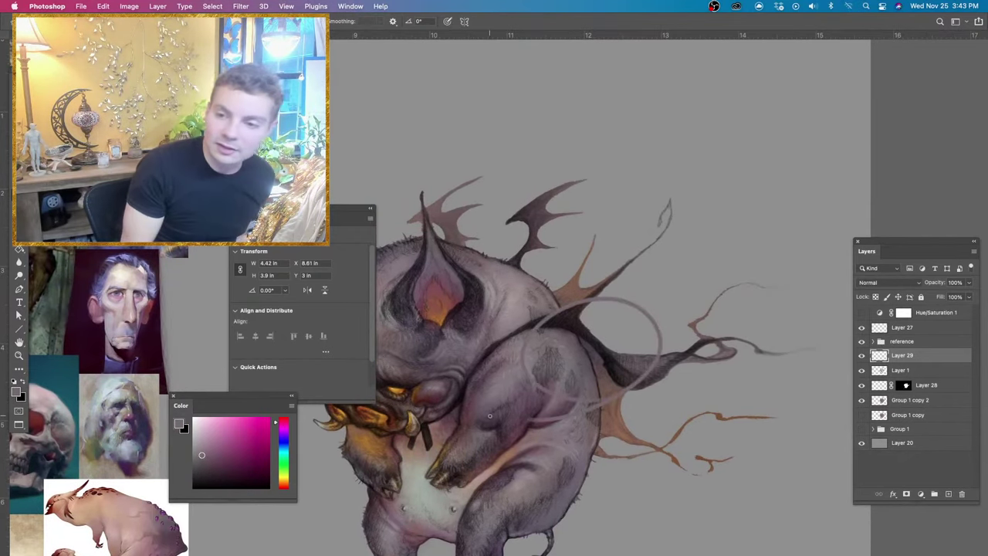
{"action": "key", "text": "super+z"}
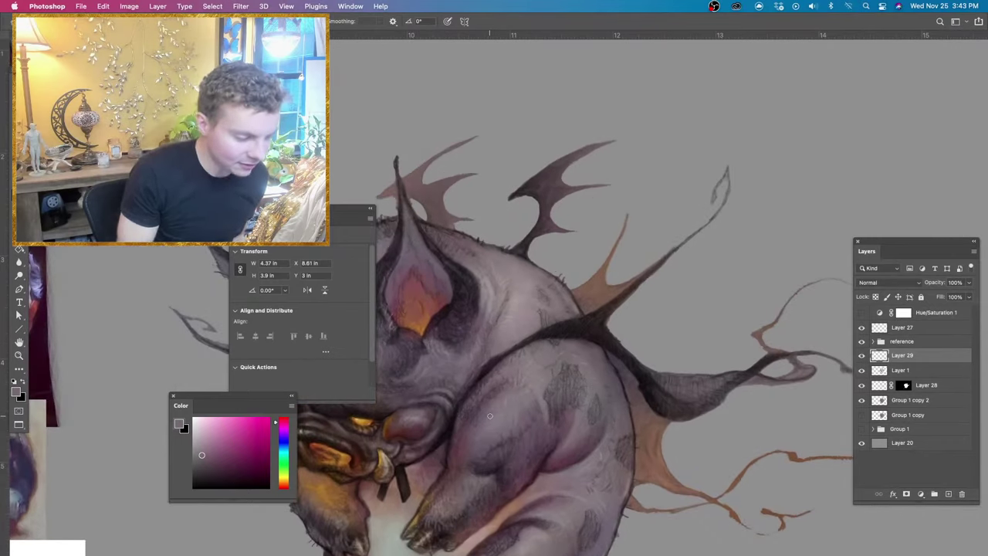
Compare the painting with Layer 29 hidden and shown, and add a new layer directly above it.
{"action": "left_click", "coordinate": [862, 355]}
{"action": "left_click", "coordinate": [862, 356]}
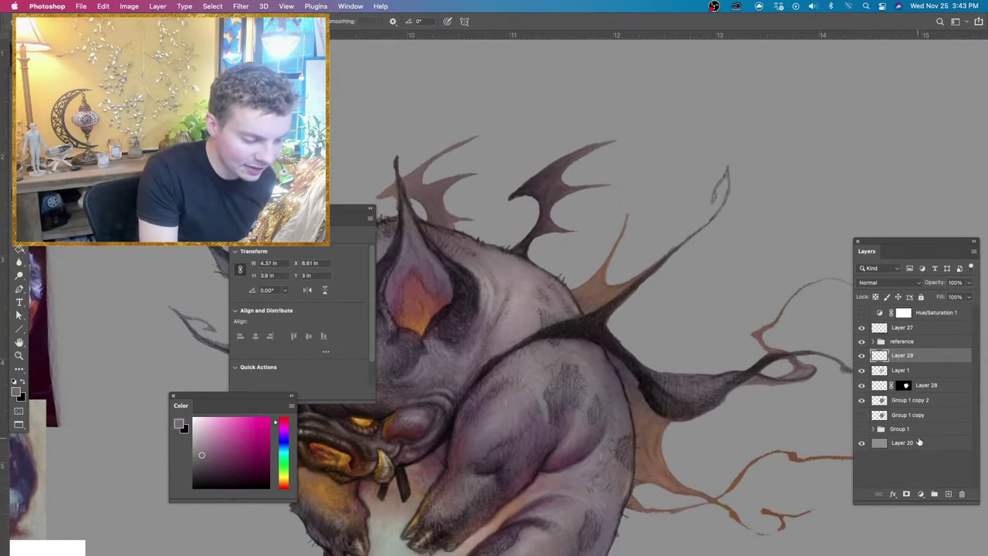
{"action": "left_click", "coordinate": [949, 494]}
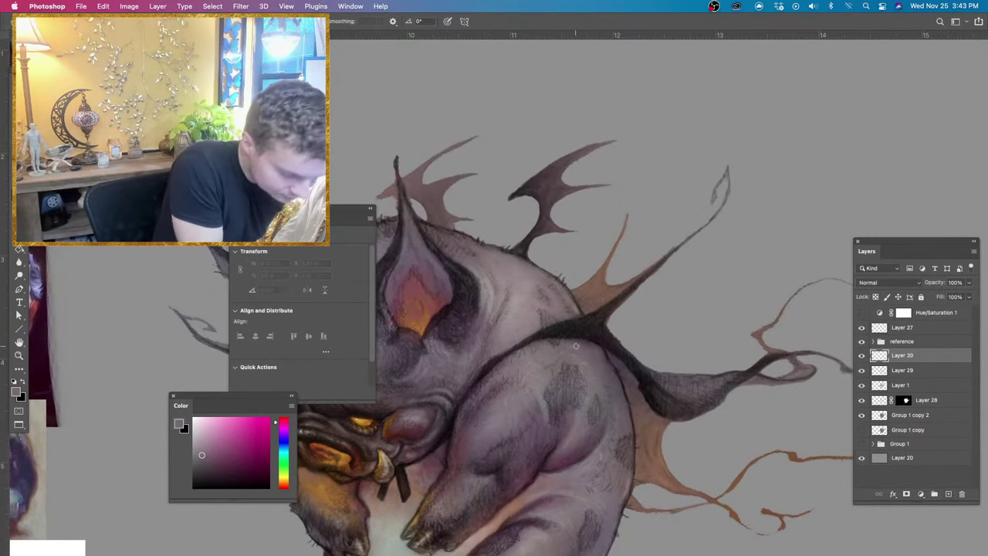
Lighten the top of the near shoulder below the wing root with a pale warm grey sampled from the back, alternating between Brush and Eraser.
{"action": "mouse_move", "coordinate": [557, 345]}
{"action": "left_mouse_down"}
{"action": "mouse_move", "coordinate": [563, 354]}
{"action": "mouse_move", "coordinate": [580, 345]}
{"action": "left_mouse_up"}
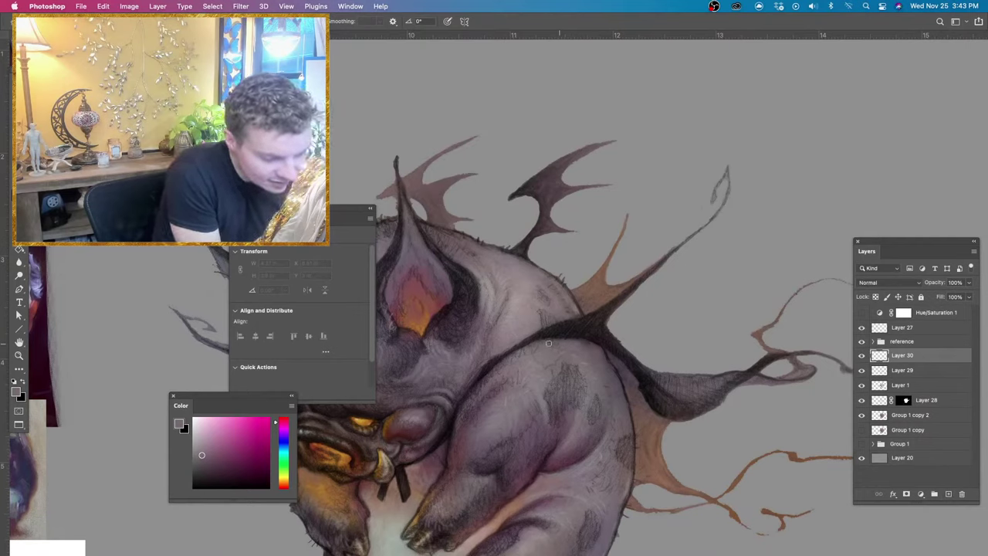
{"action": "key", "text": "super+z"}
{"action": "left_click", "coordinate": [527, 293], "text": "alt"}
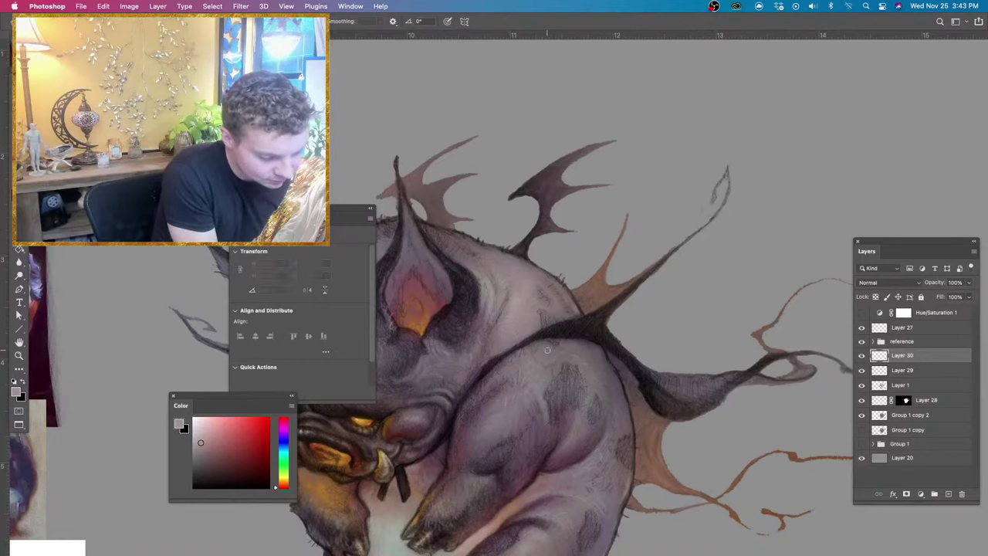
{"action": "left_click_drag", "start_coordinate": [565, 346], "coordinate": [539, 346]}
{"action": "key", "text": "super+z"}
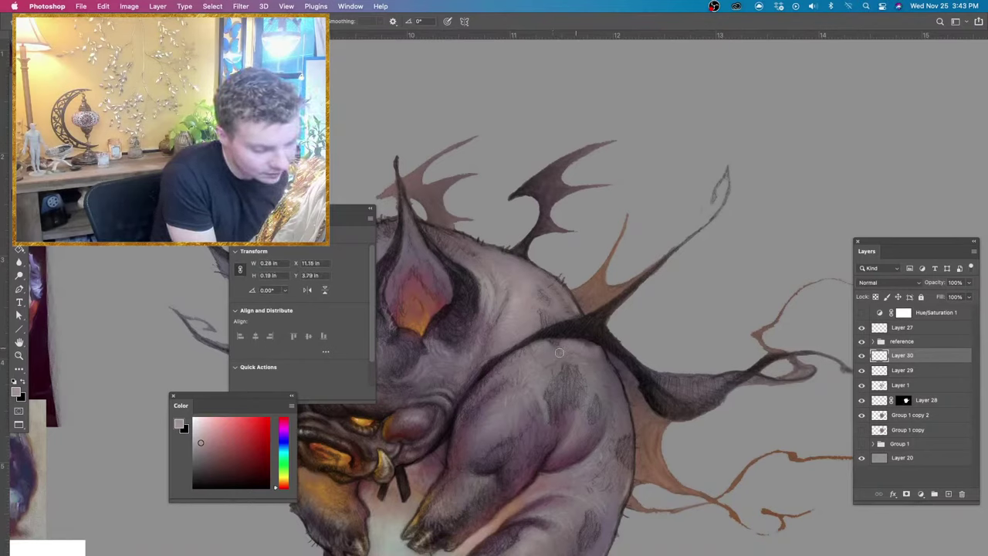
{"action": "mouse_move", "coordinate": [542, 355]}
{"action": "left_mouse_down"}
{"action": "mouse_move", "coordinate": [493, 376]}
{"action": "mouse_move", "coordinate": [536, 356]}
{"action": "mouse_move", "coordinate": [596, 361]}
{"action": "left_mouse_up"}
{"action": "key", "text": "e"}
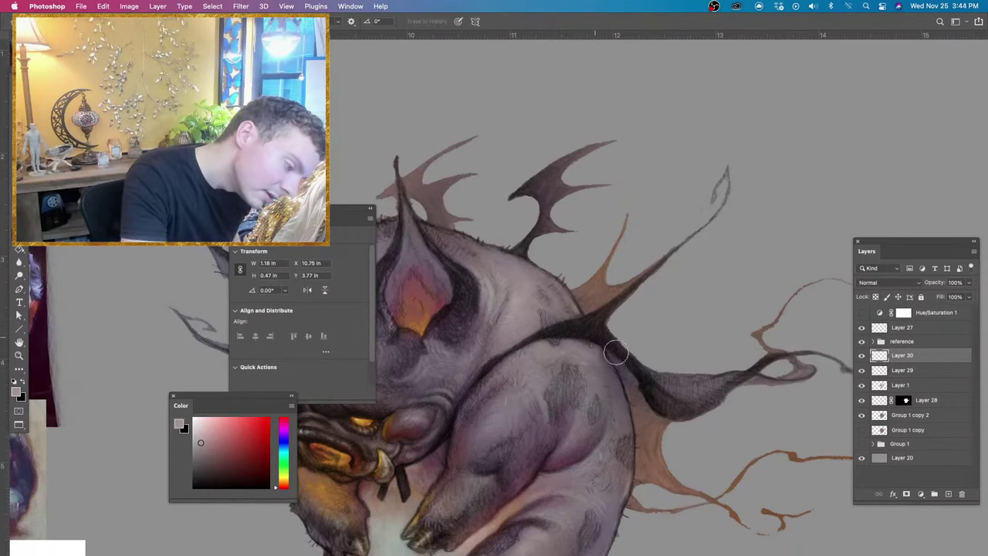
{"action": "key", "text": "b"}
{"action": "mouse_move", "coordinate": [607, 359]}
{"action": "left_mouse_down"}
{"action": "mouse_move", "coordinate": [582, 348]}
{"action": "mouse_move", "coordinate": [603, 365]}
{"action": "mouse_move", "coordinate": [589, 352]}
{"action": "mouse_move", "coordinate": [598, 376]}
{"action": "left_mouse_up"}
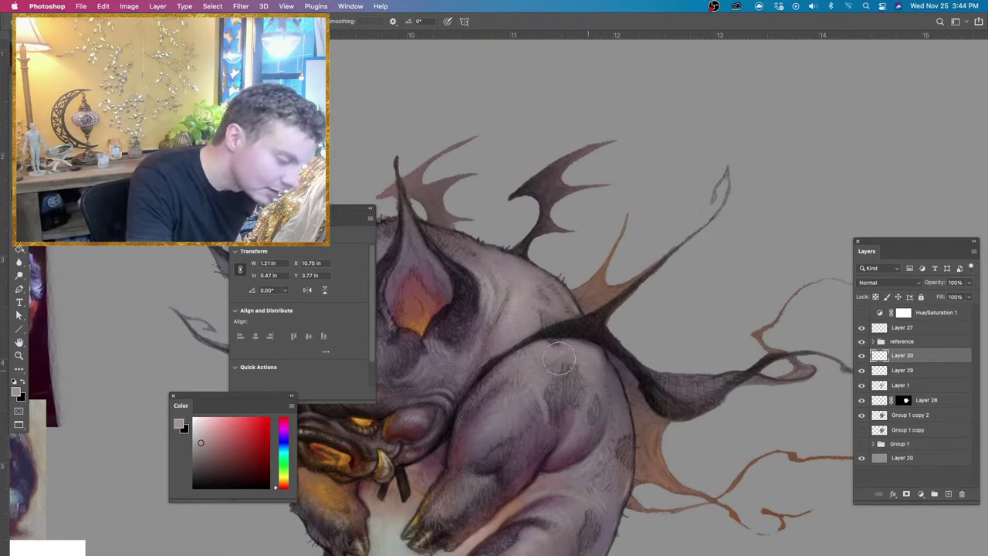
{"action": "mouse_move", "coordinate": [536, 374]}
{"action": "left_mouse_down"}
{"action": "mouse_move", "coordinate": [588, 383]}
{"action": "mouse_move", "coordinate": [594, 369]}
{"action": "left_mouse_up"}
{"action": "key", "text": "e"}
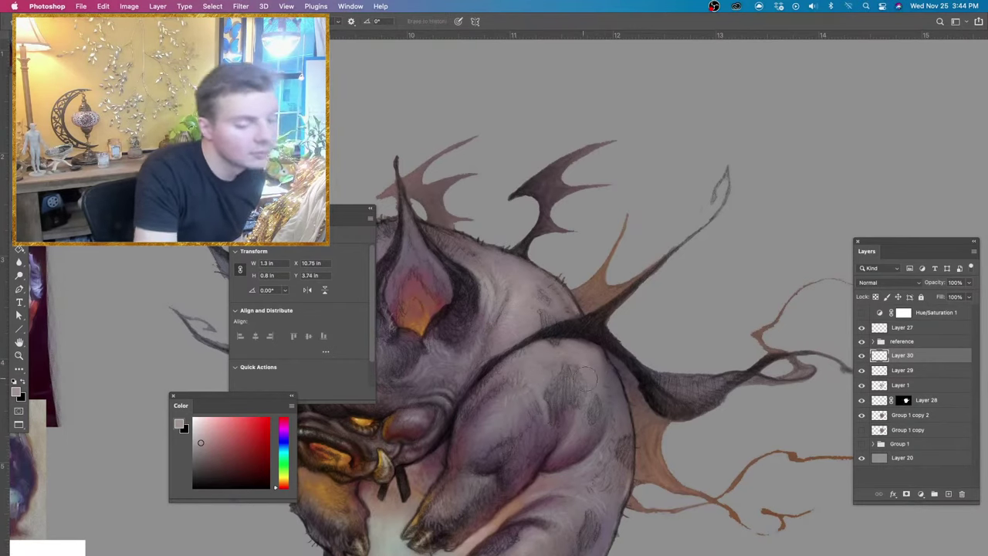
{"action": "key", "text": "b"}
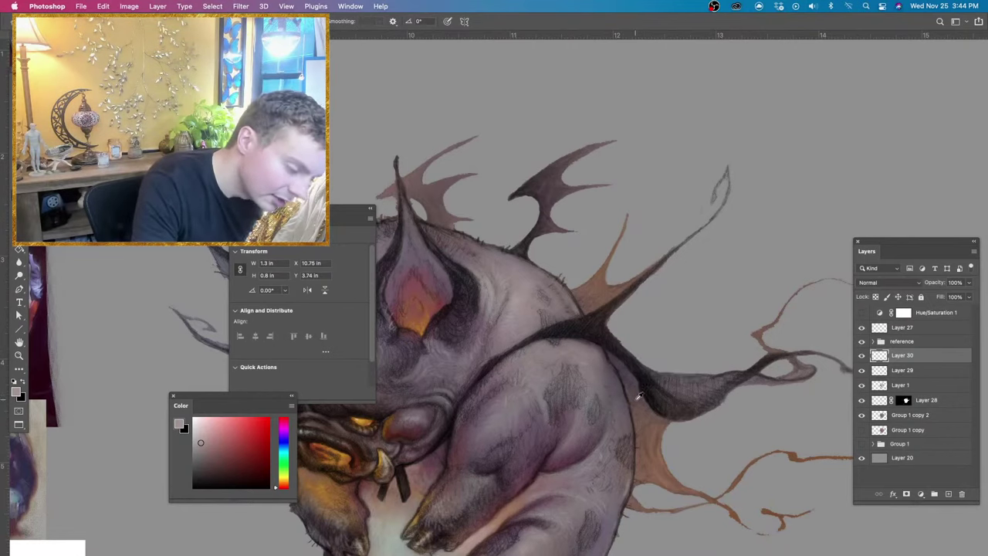
Paint fine strokes between the near shoulder and the wing arm with a reddish brown sampled beside the lower wing membrane, adjusting the brush size.
{"action": "left_click", "coordinate": [640, 417], "text": "alt"}
{"action": "left_click", "coordinate": [640, 418], "text": "alt"}
{"action": "left_click_drag", "start_coordinate": [640, 391], "coordinate": [635, 392], "text": "ctrl+alt"}
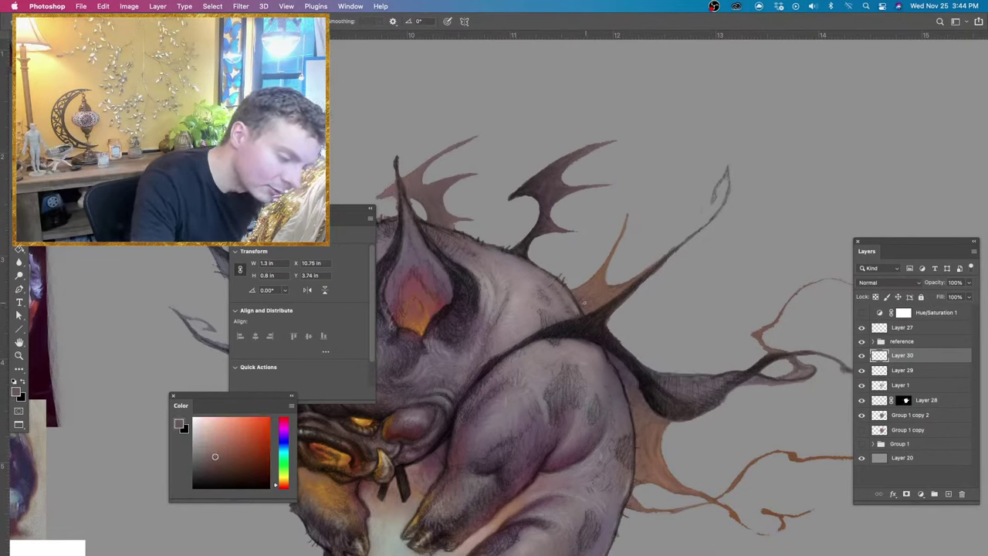
{"action": "left_click_drag", "start_coordinate": [614, 355], "coordinate": [617, 365], "text": "ctrl+alt"}
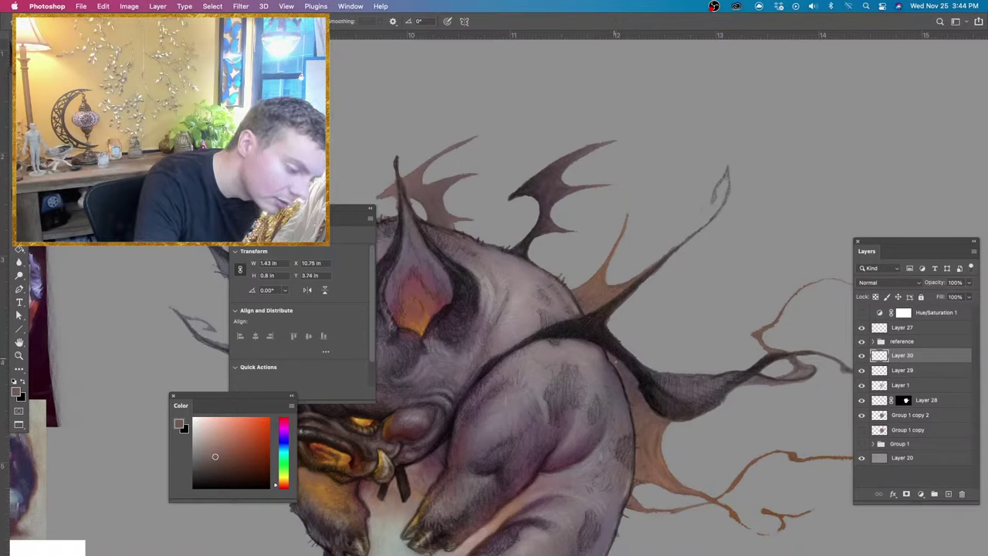
{"action": "left_click_drag", "start_coordinate": [629, 374], "coordinate": [636, 379]}
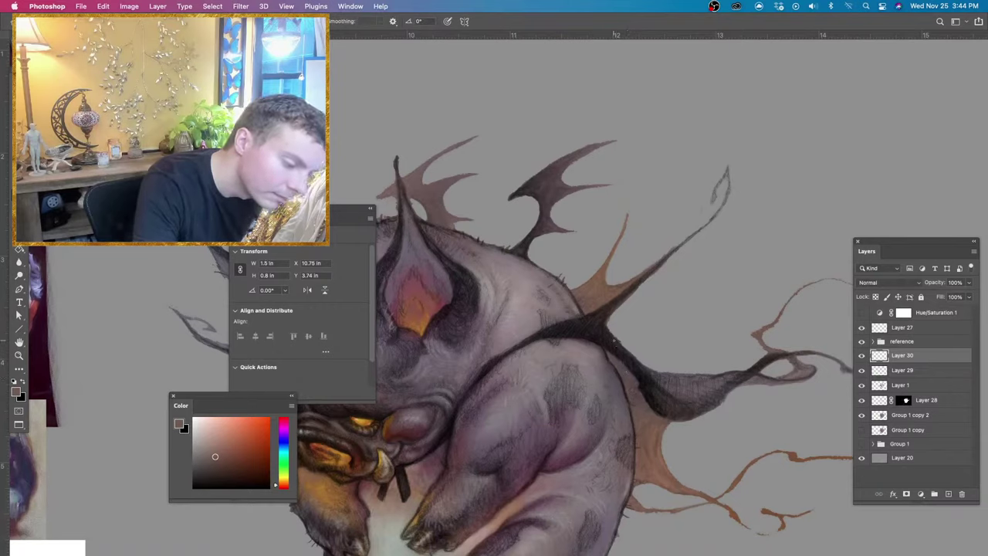
Sample tones around the wing root and paint neutral grey highlights along the dark root where it crosses the shoulder.
{"action": "left_click", "coordinate": [601, 341], "text": "alt"}
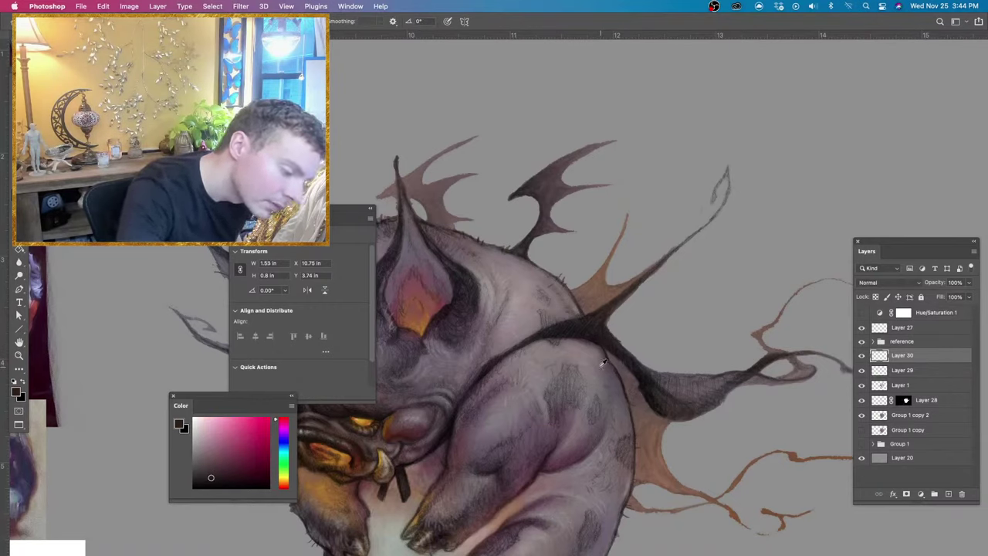
{"action": "left_click", "coordinate": [592, 353], "text": "alt"}
{"action": "left_click", "coordinate": [594, 343], "text": "alt"}
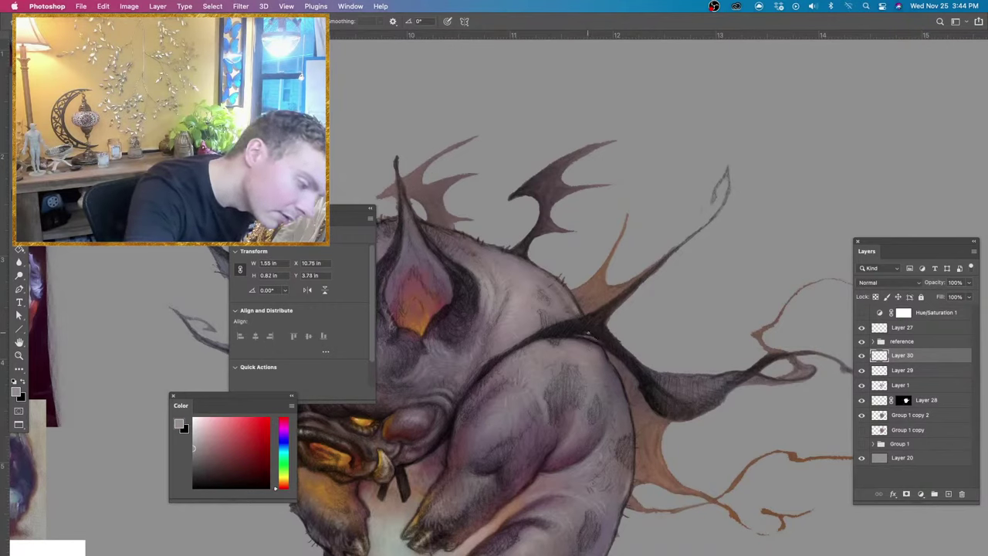
{"action": "mouse_move", "coordinate": [589, 333]}
{"action": "left_mouse_down"}
{"action": "mouse_move", "coordinate": [560, 326]}
{"action": "mouse_move", "coordinate": [585, 315]}
{"action": "left_mouse_up"}
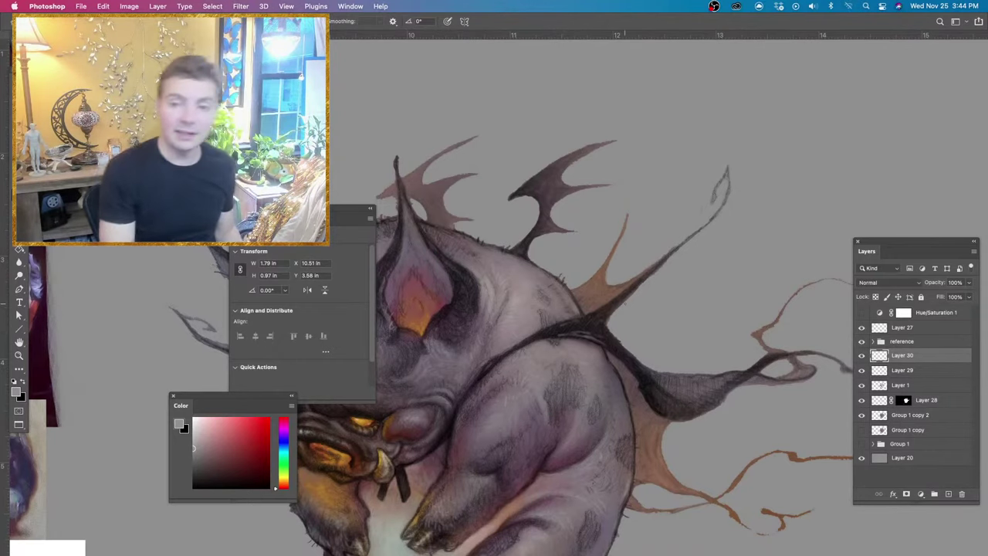
Extend the neutral grey highlight down the wing arm and sample dark violet tones from the shoulder edge beside it.
{"action": "key", "text": "super+minus"}
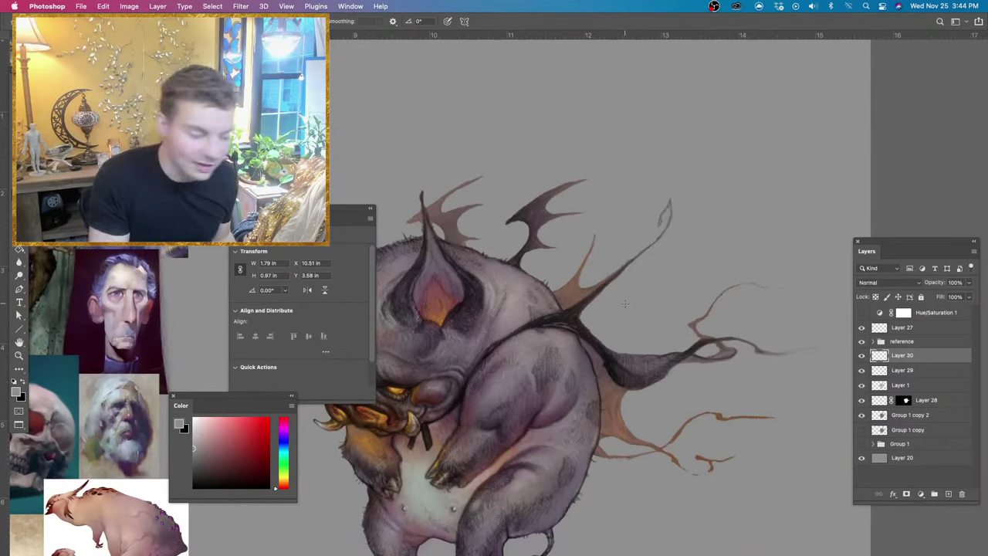
{"action": "left_click_drag", "start_coordinate": [630, 408], "coordinate": [762, 372]}
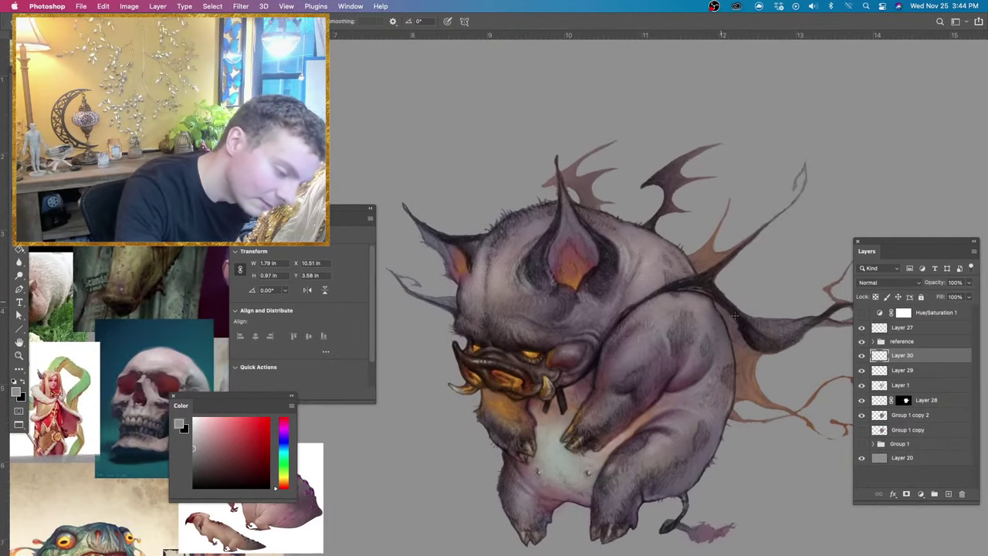
{"action": "left_click_drag", "start_coordinate": [732, 314], "coordinate": [744, 326]}
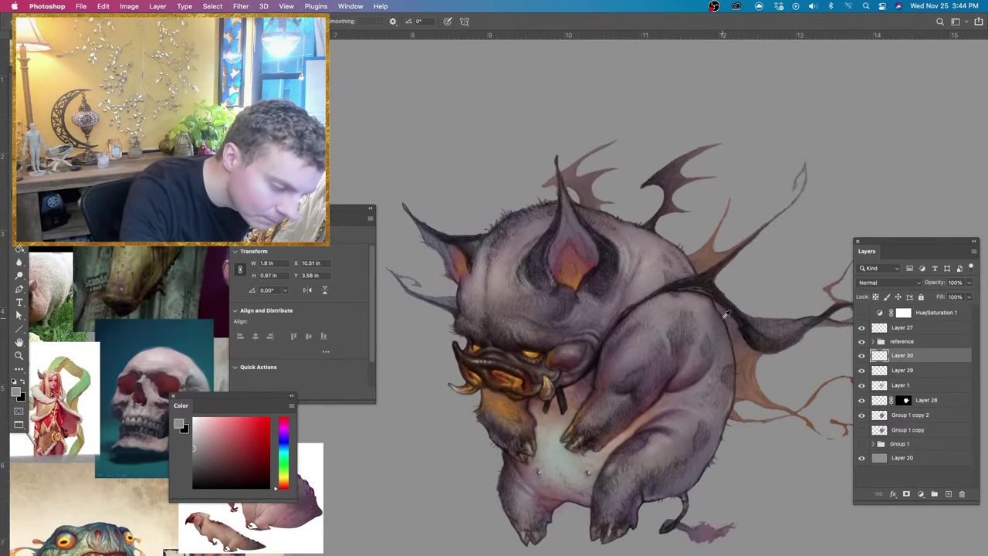
{"action": "left_click", "coordinate": [721, 314], "text": "alt"}
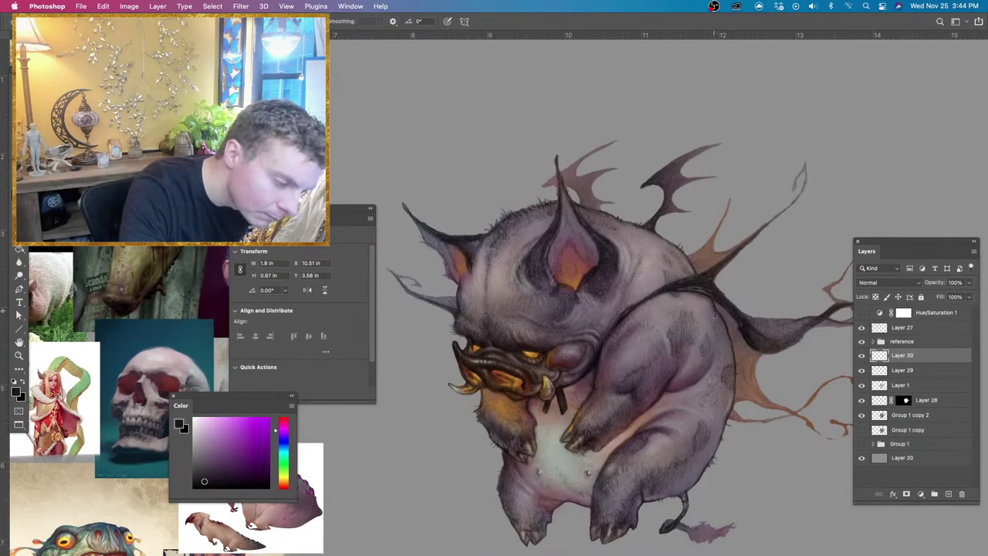
{"action": "left_click", "coordinate": [716, 304], "text": "alt"}
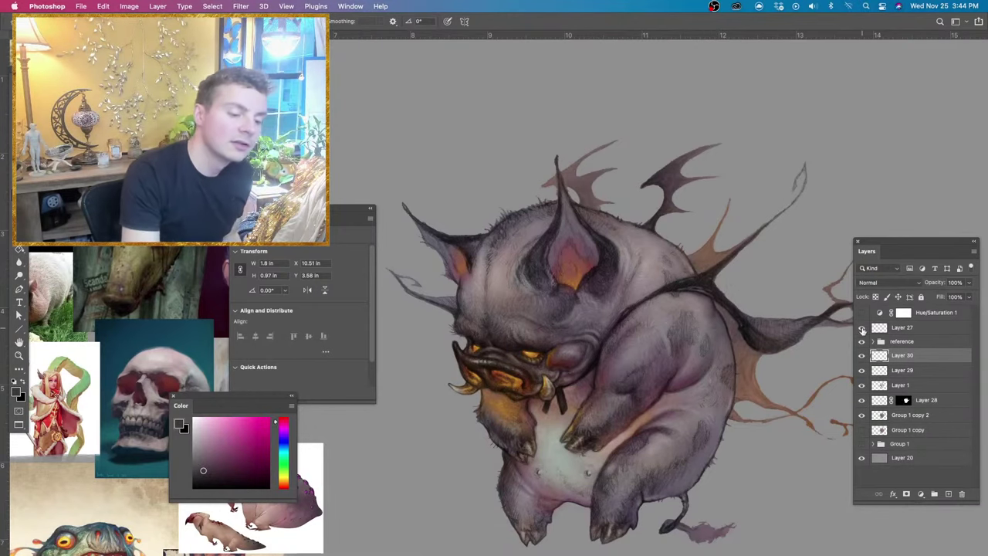
Compare the painting with Layer 30 hidden and shown, and add a short dark stroke on the wing arm beside the shoulder.
{"action": "left_click", "coordinate": [862, 357]}
{"action": "left_click", "coordinate": [863, 356]}
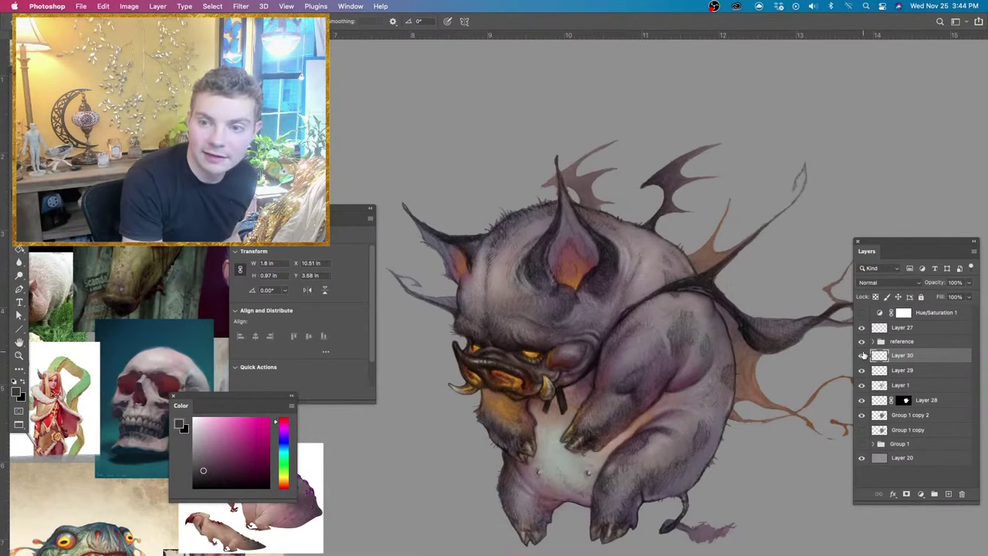
{"action": "left_click", "coordinate": [862, 356]}
{"action": "left_click", "coordinate": [862, 356]}
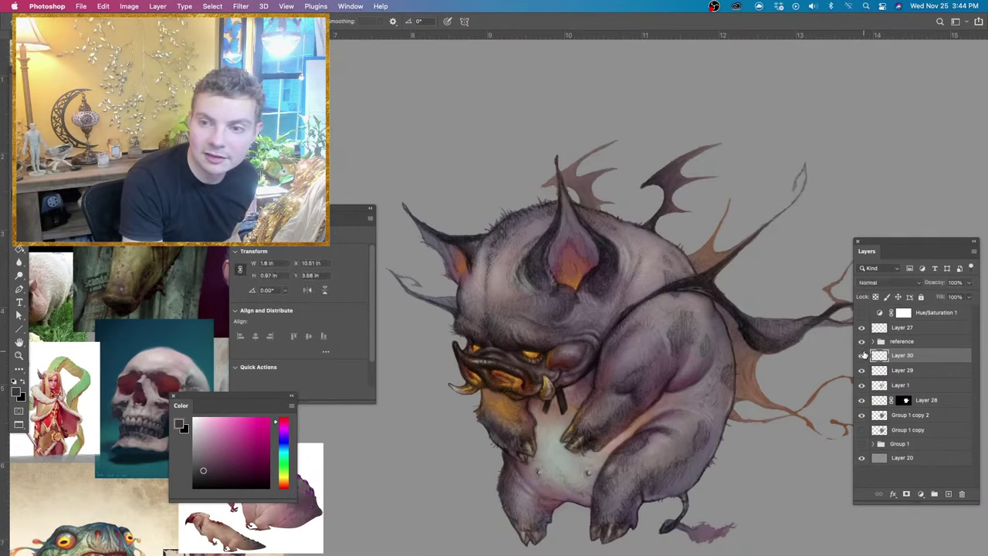
{"action": "left_click", "coordinate": [862, 356]}
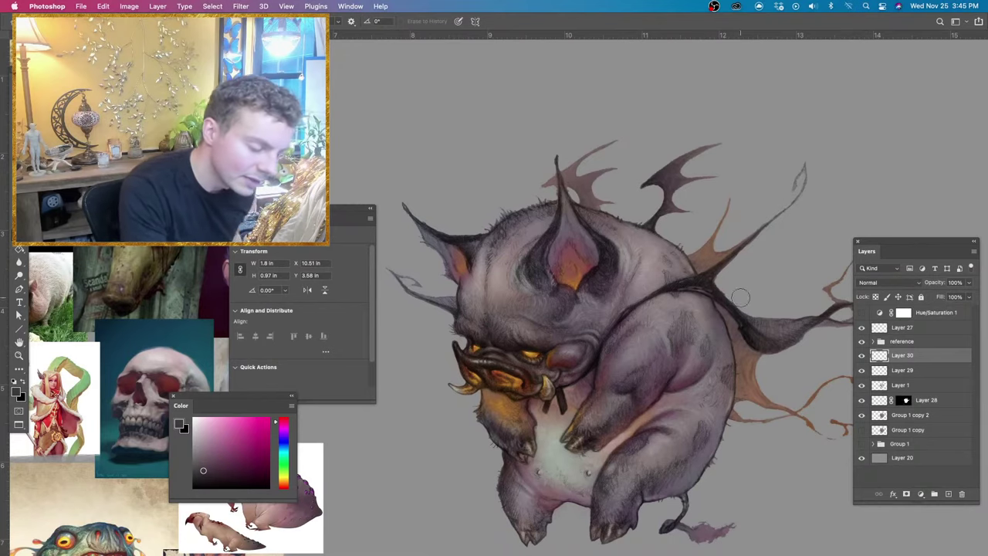
{"action": "key", "text": "b"}
{"action": "left_click_drag", "start_coordinate": [734, 329], "coordinate": [740, 336]}
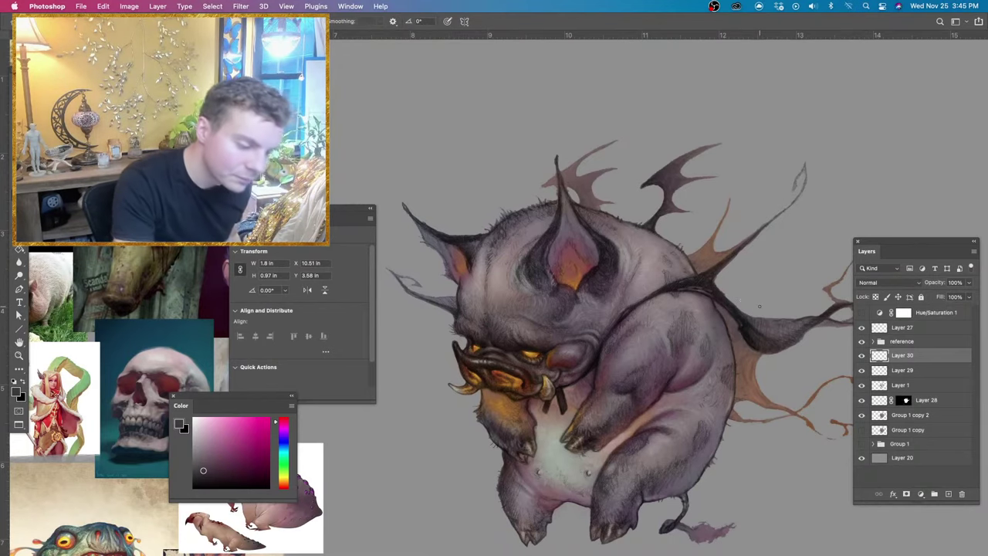
Tint the near arm's underside and the lower body and legs with warm brown tones sampled around the arm and near leg.
{"action": "key", "text": "super+minus"}
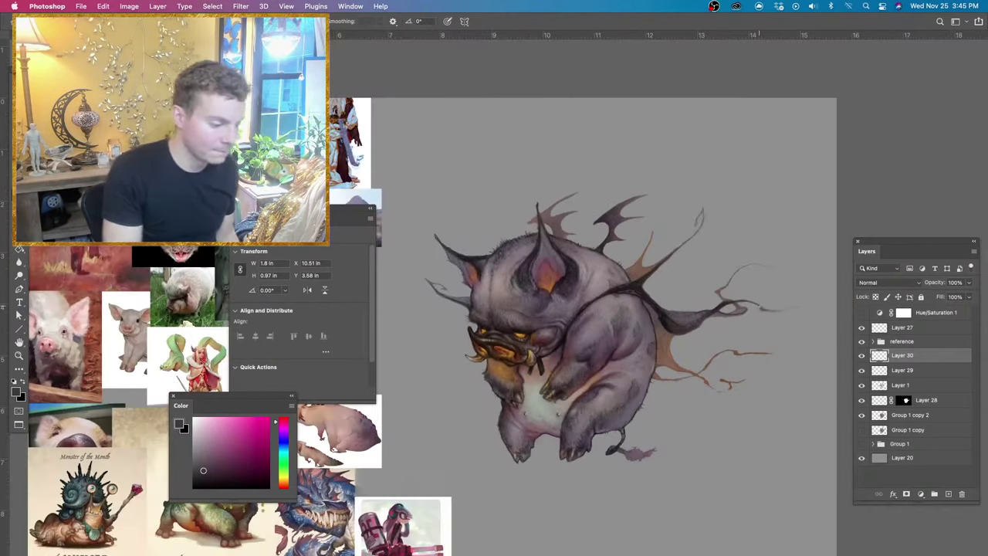
{"action": "left_click", "coordinate": [595, 375], "text": "alt"}
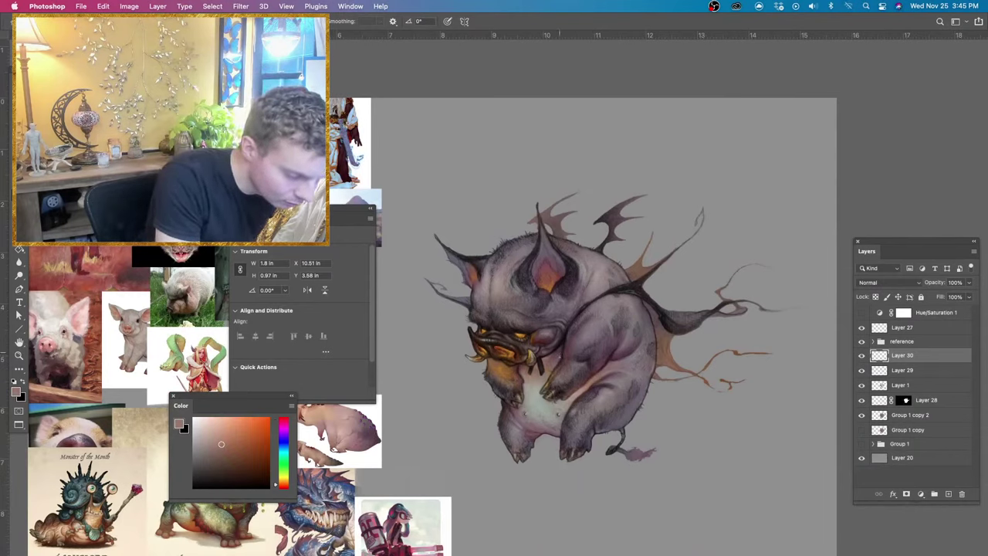
{"action": "left_click", "coordinate": [552, 371], "text": "alt"}
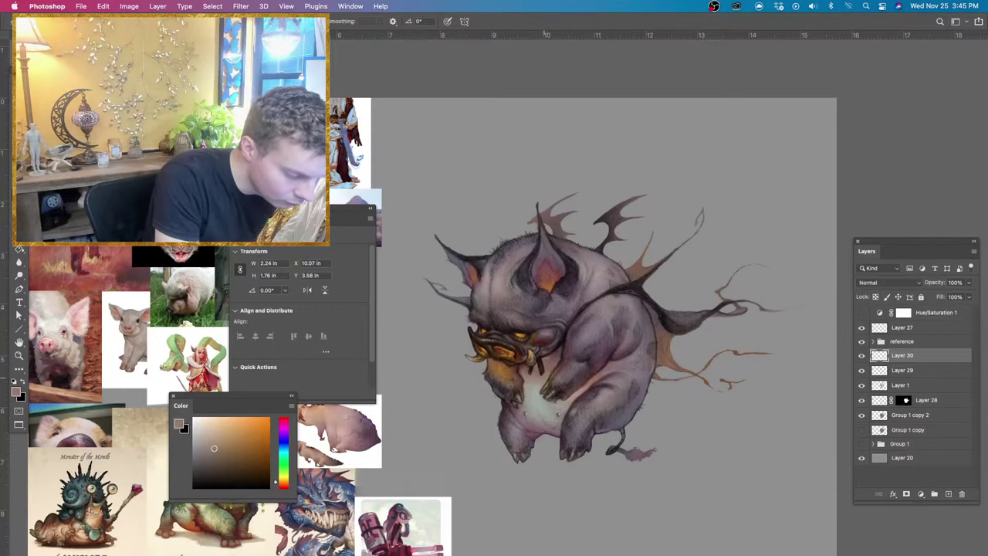
{"action": "left_click", "coordinate": [576, 388], "text": "alt"}
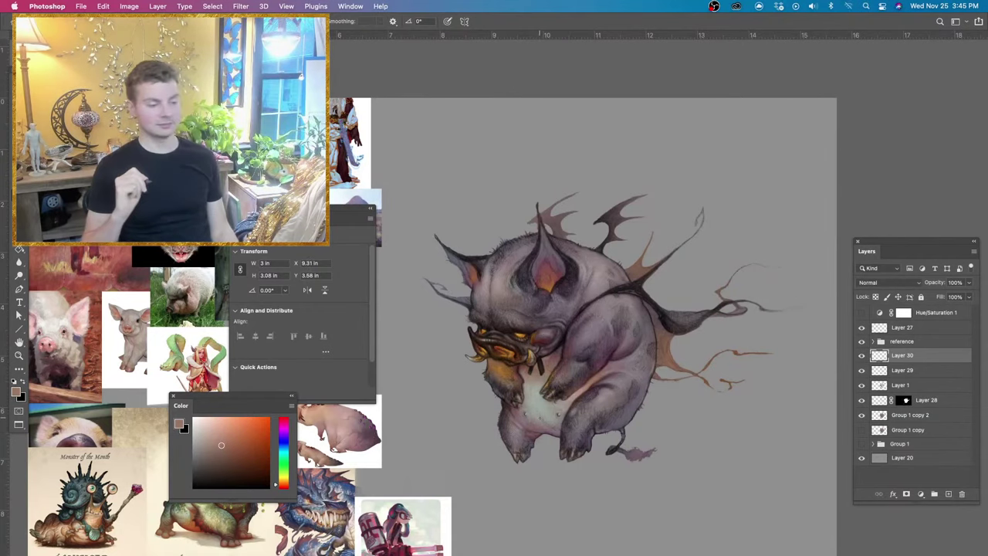
{"action": "left_click", "coordinate": [610, 393], "text": "alt"}
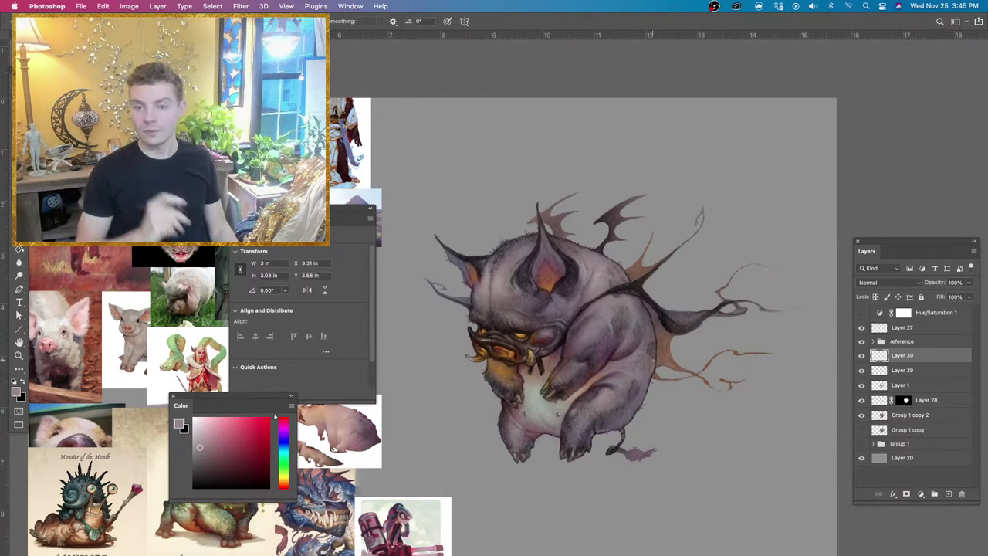
Sample the wing's dark tone and add a new layer above Layer 30 with a copy of Layer 28's mask.
{"action": "key", "text": "super+plus"}
{"action": "key", "text": "super+plus"}
{"action": "key", "text": "super+minus"}
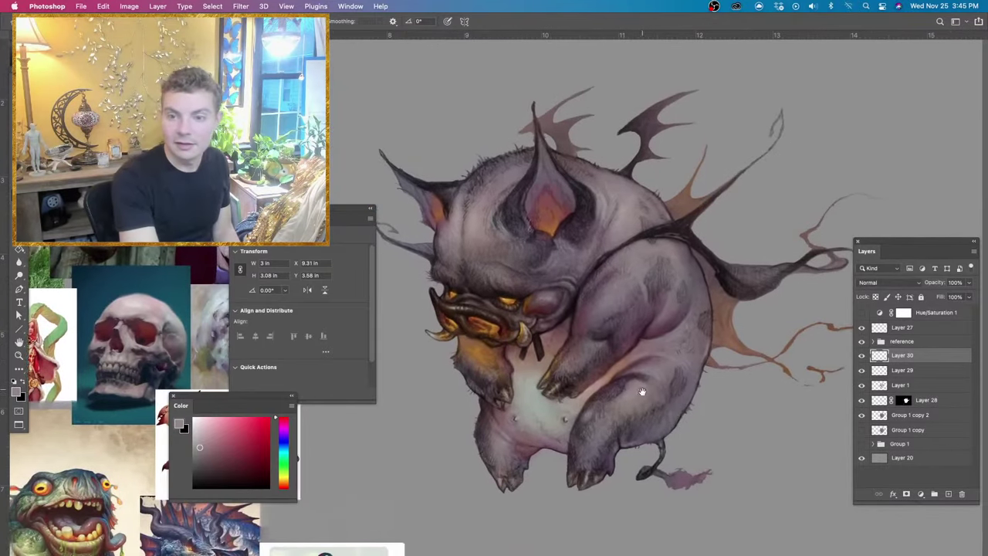
{"action": "left_click_drag", "start_coordinate": [642, 392], "coordinate": [631, 387]}
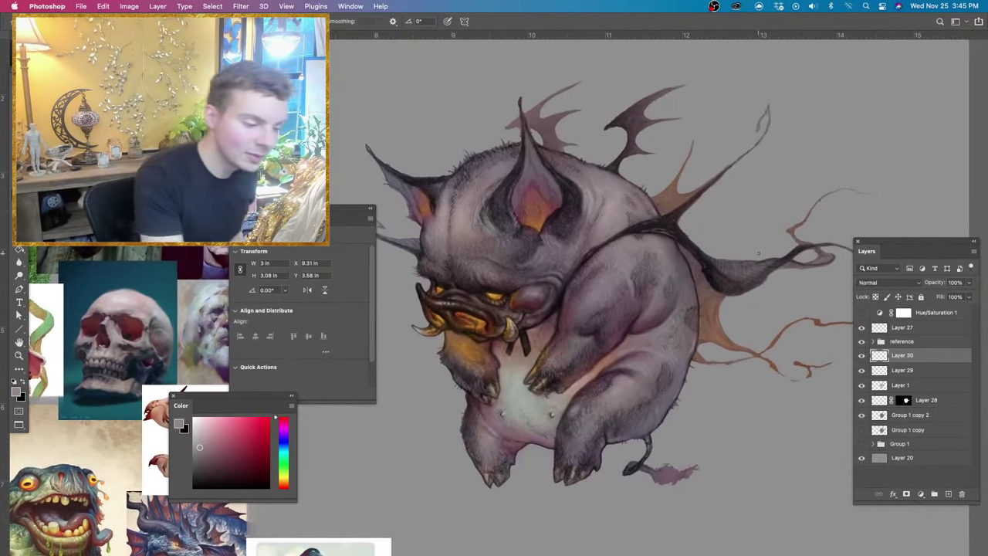
{"action": "left_click", "coordinate": [737, 280], "text": "alt"}
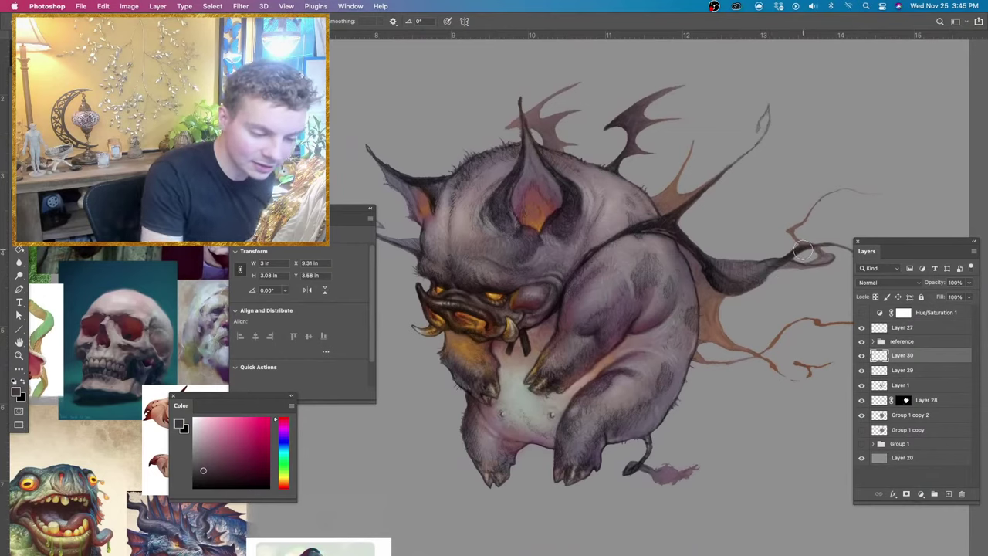
{"action": "left_click", "coordinate": [950, 495]}
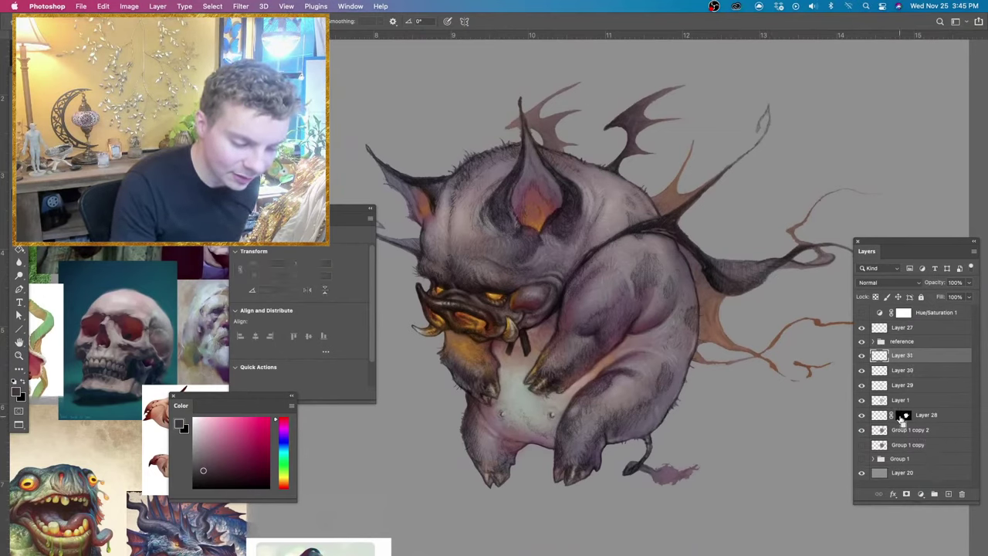
{"action": "key", "text": "super+i"}
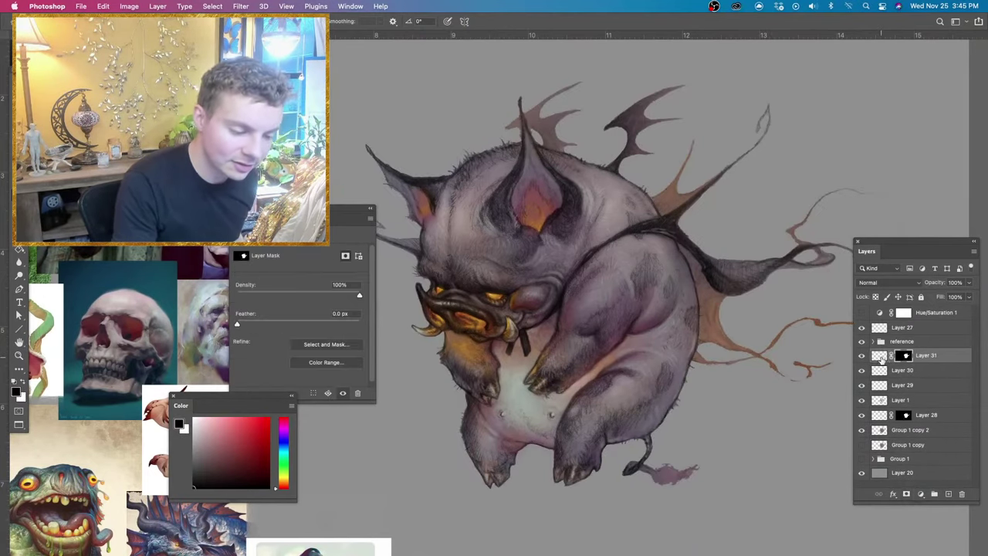
{"action": "left_click", "coordinate": [879, 355]}
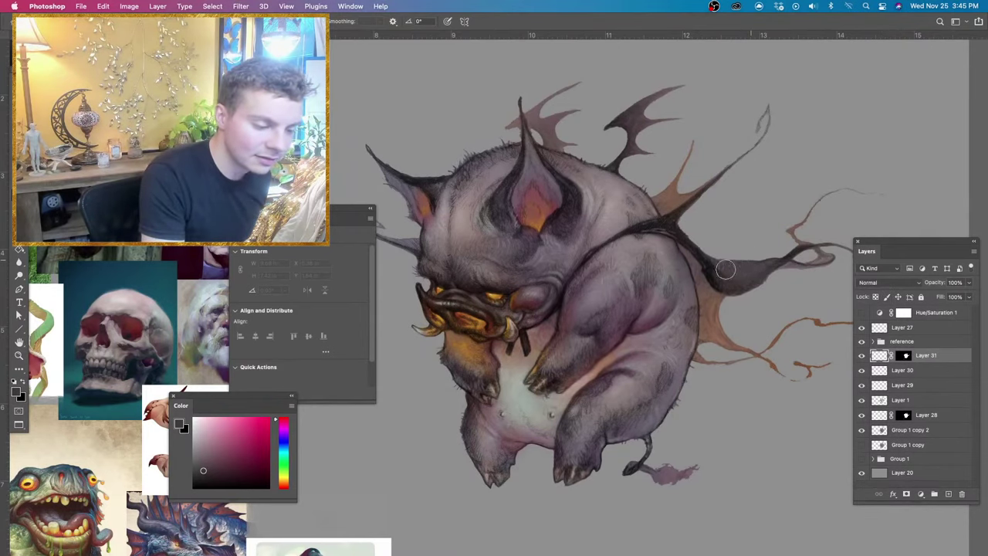
Paint the sampled dark tone softly over the near wing, the wing spikes behind the back and the area by the far ear.
{"action": "mouse_move", "coordinate": [731, 272]}
{"action": "left_mouse_down"}
{"action": "mouse_move", "coordinate": [777, 274]}
{"action": "mouse_move", "coordinate": [803, 255]}
{"action": "left_mouse_up"}
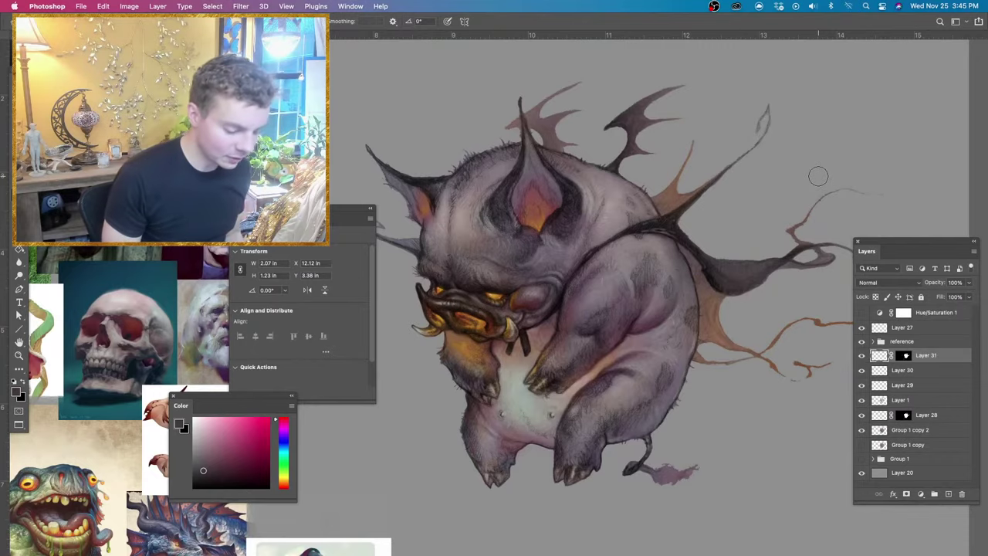
{"action": "key", "text": "super+minus"}
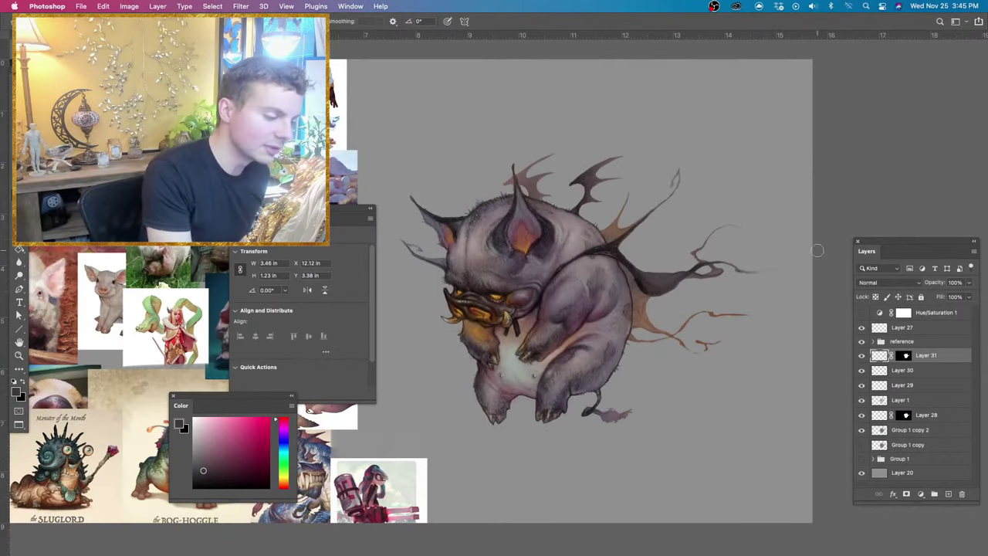
{"action": "left_click_drag", "start_coordinate": [591, 216], "coordinate": [615, 217]}
{"action": "left_click_drag", "start_coordinate": [586, 175], "coordinate": [609, 173]}
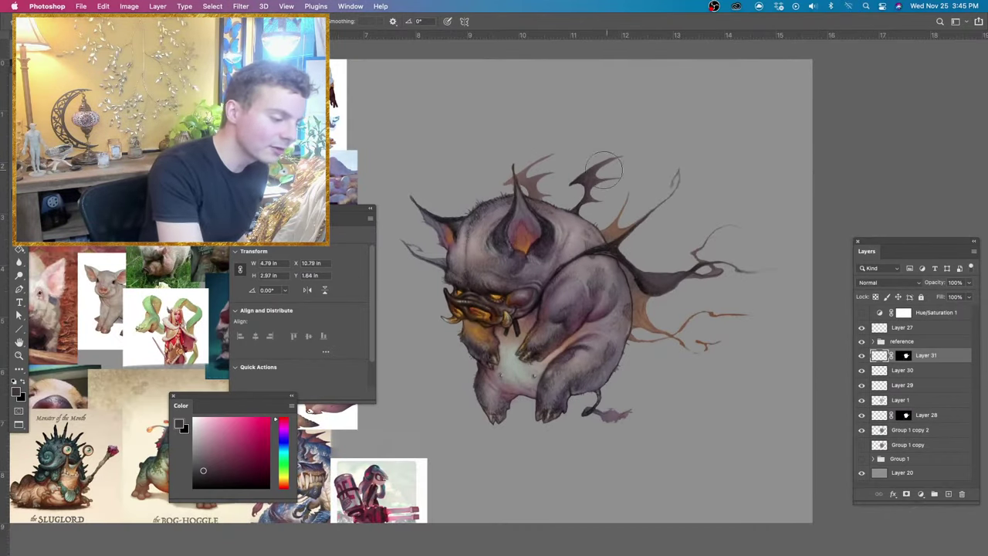
{"action": "left_click_drag", "start_coordinate": [453, 209], "coordinate": [461, 207]}
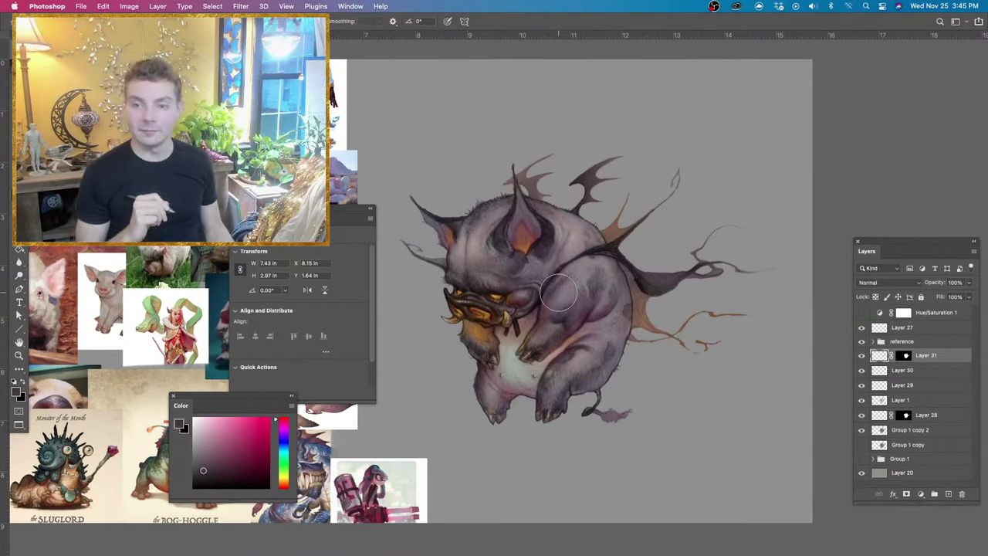
{"action": "left_click_drag", "start_coordinate": [598, 341], "coordinate": [611, 322]}
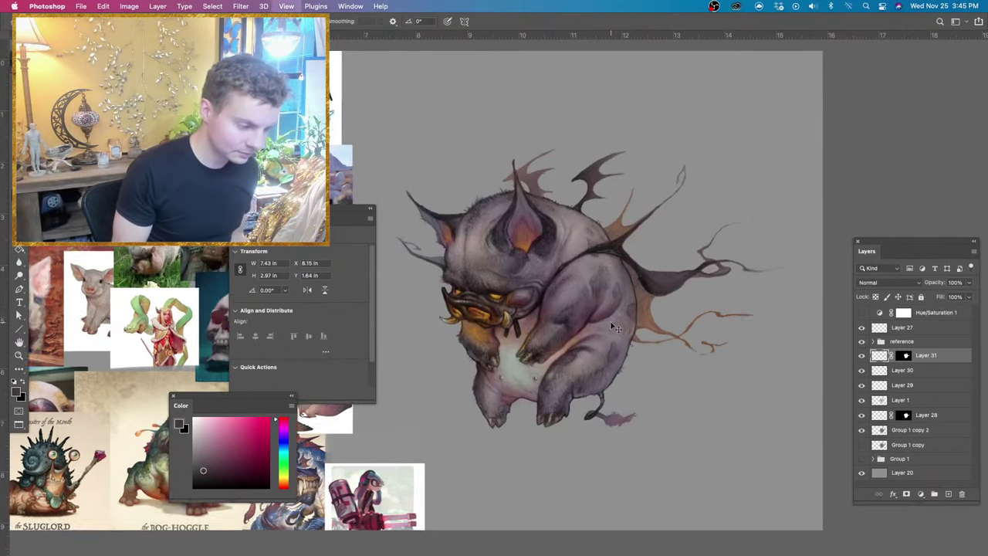
{"action": "scroll", "coordinate": [610, 323], "scroll_direction": "up", "scroll_amount": 2}
{"action": "scroll", "coordinate": [611, 322], "scroll_direction": "down", "scroll_amount": 2}
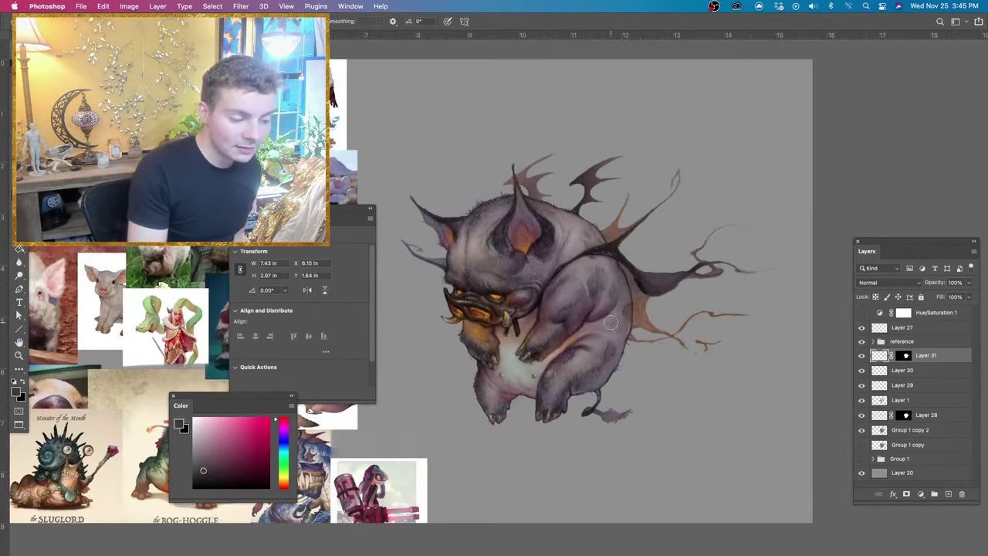
Add a new layer above Layer 31 and set its blend mode to Overlay.
{"action": "left_click", "coordinate": [948, 493]}
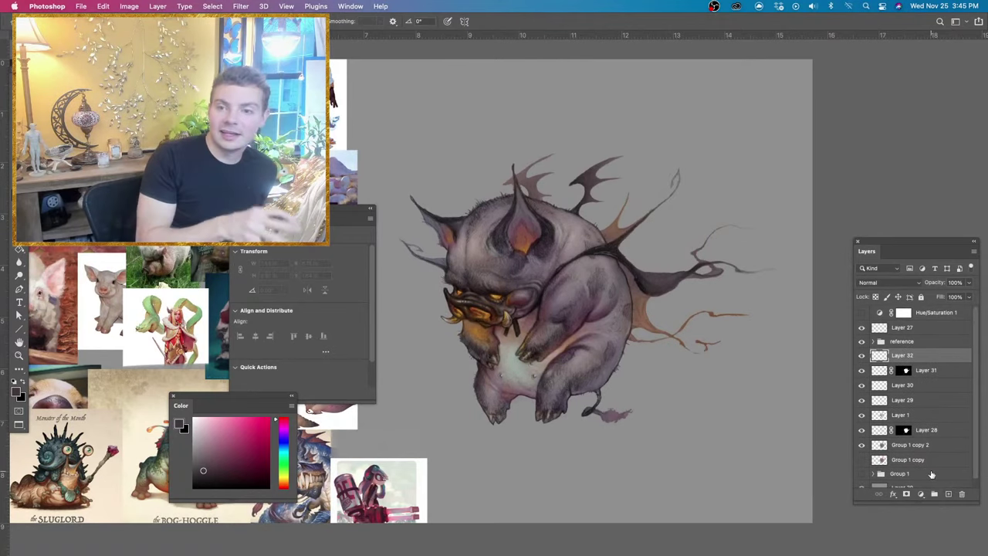
{"action": "key", "text": "super+equal"}
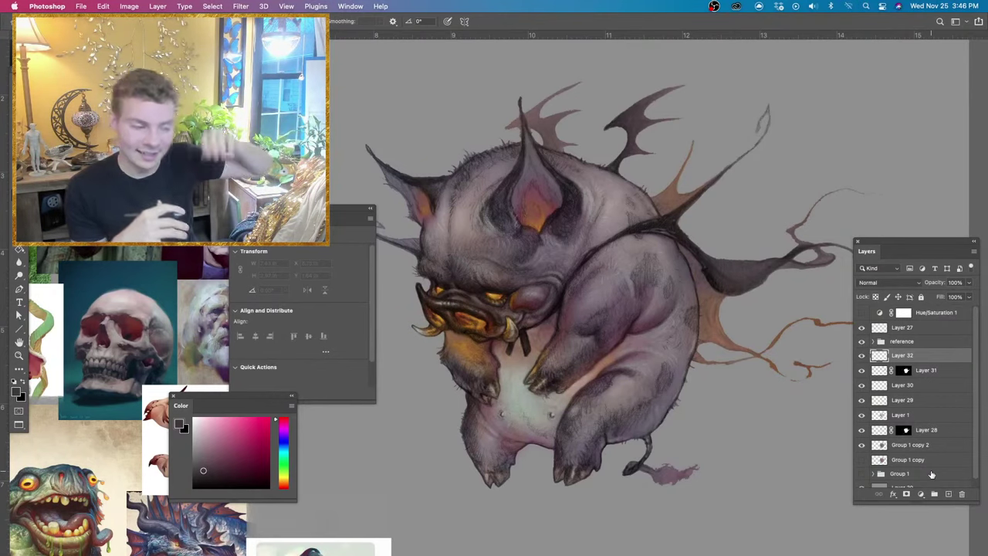
{"action": "left_click", "coordinate": [873, 284]}
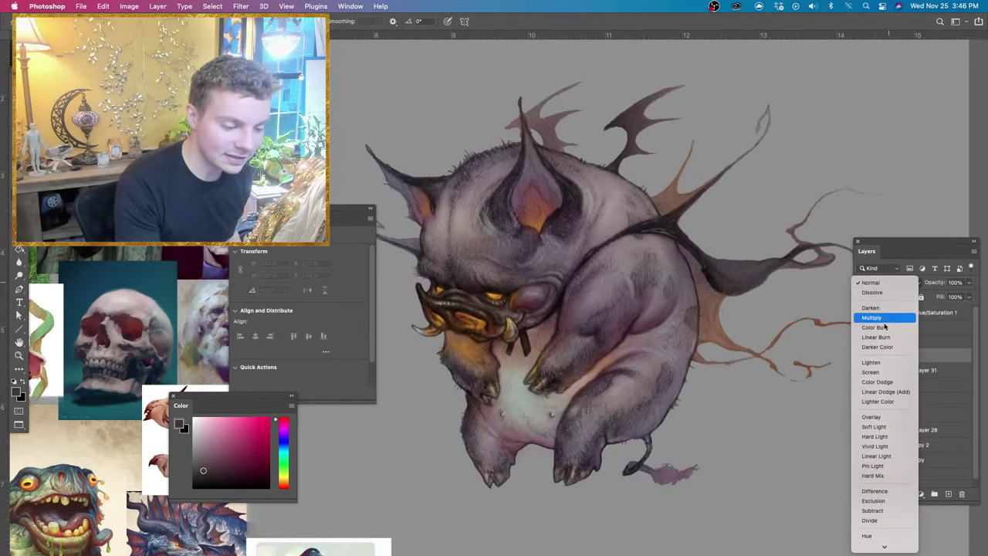
{"action": "left_click", "coordinate": [880, 416]}
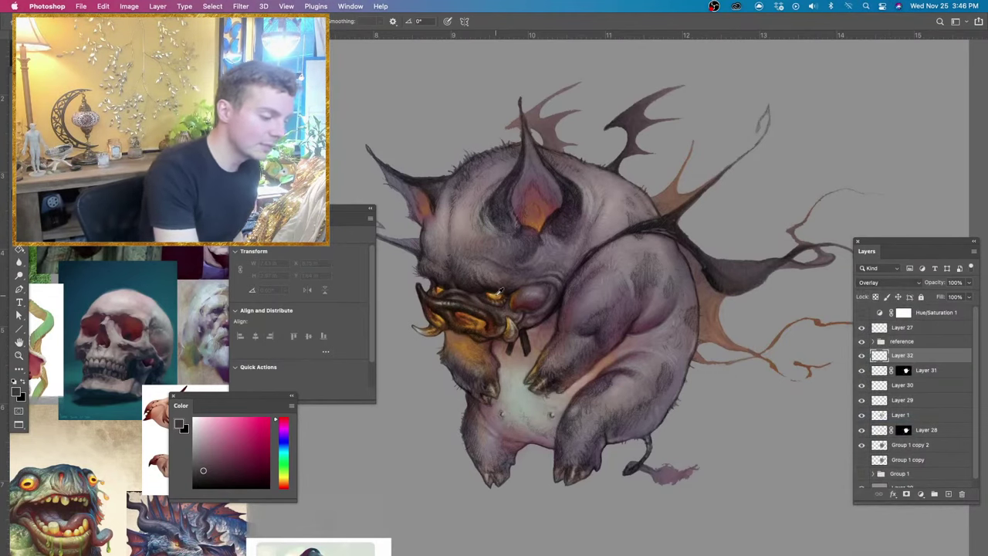
Sample orange from the near eye and paint a warm glow over the eyes, the snout and the insides of both ears.
{"action": "left_click", "coordinate": [500, 293], "text": "alt"}
{"action": "mouse_move", "coordinate": [510, 314]}
{"action": "left_mouse_down"}
{"action": "mouse_move", "coordinate": [517, 289]}
{"action": "mouse_move", "coordinate": [473, 309]}
{"action": "mouse_move", "coordinate": [485, 298]}
{"action": "mouse_move", "coordinate": [440, 292]}
{"action": "mouse_move", "coordinate": [494, 291]}
{"action": "left_mouse_up"}
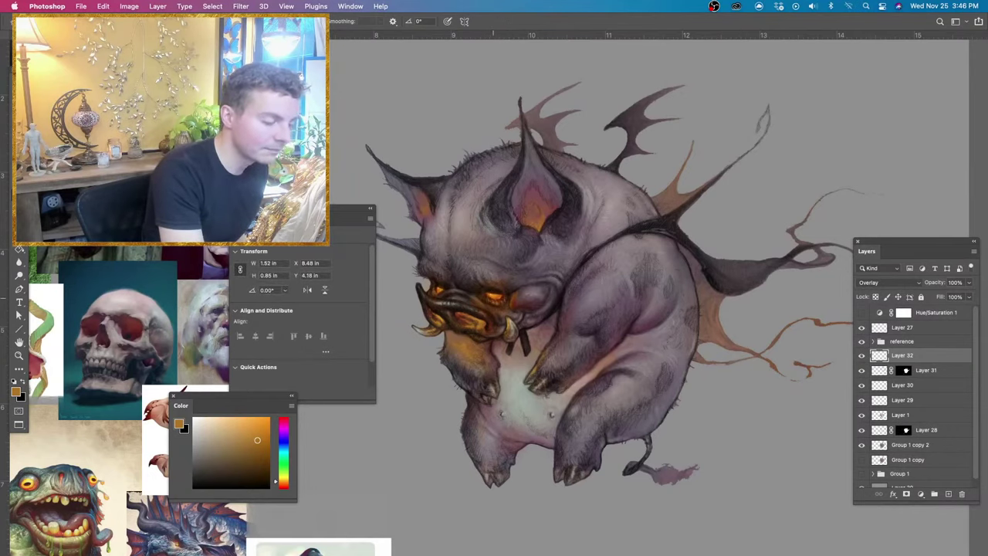
{"action": "left_click_drag", "start_coordinate": [485, 329], "coordinate": [470, 325]}
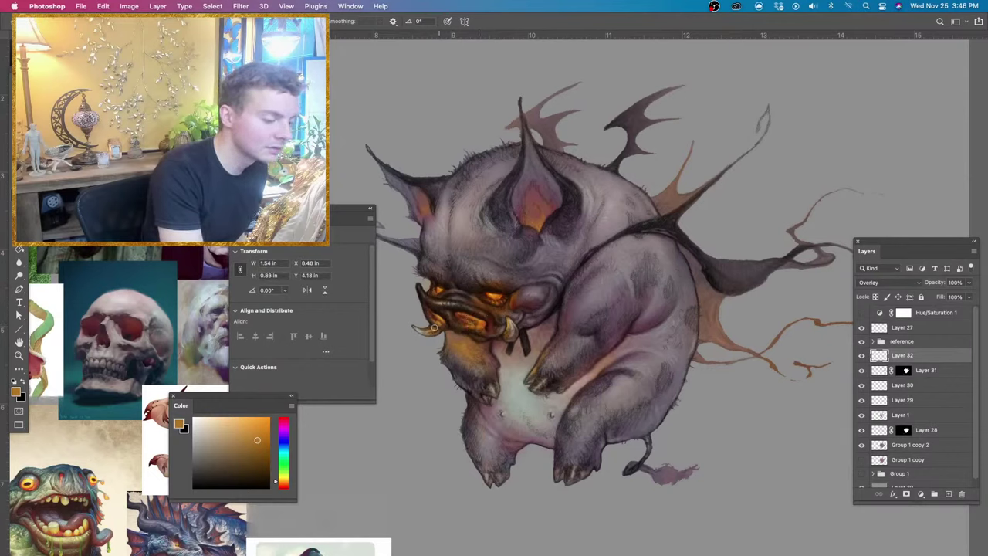
{"action": "left_click_drag", "start_coordinate": [539, 235], "coordinate": [546, 235]}
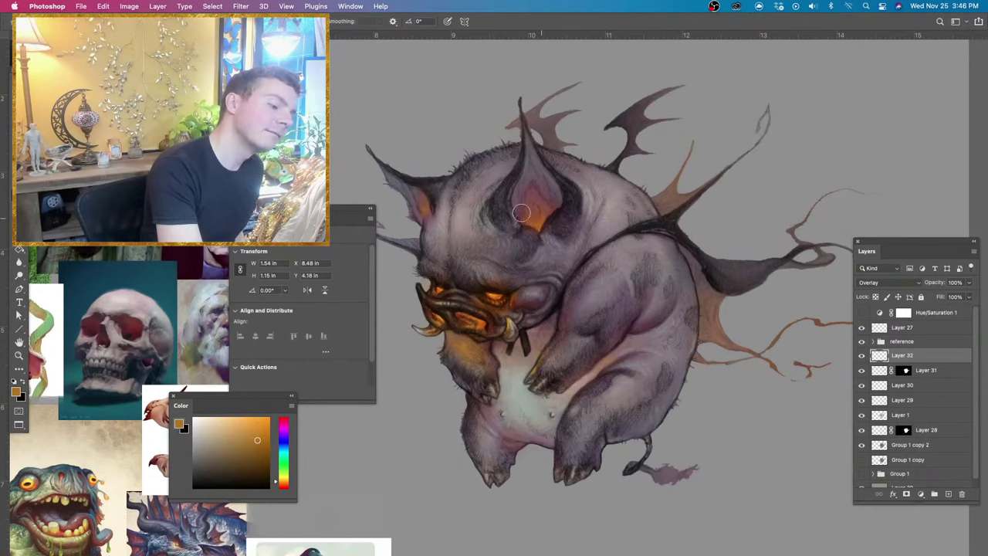
{"action": "left_click_drag", "start_coordinate": [421, 201], "coordinate": [428, 208]}
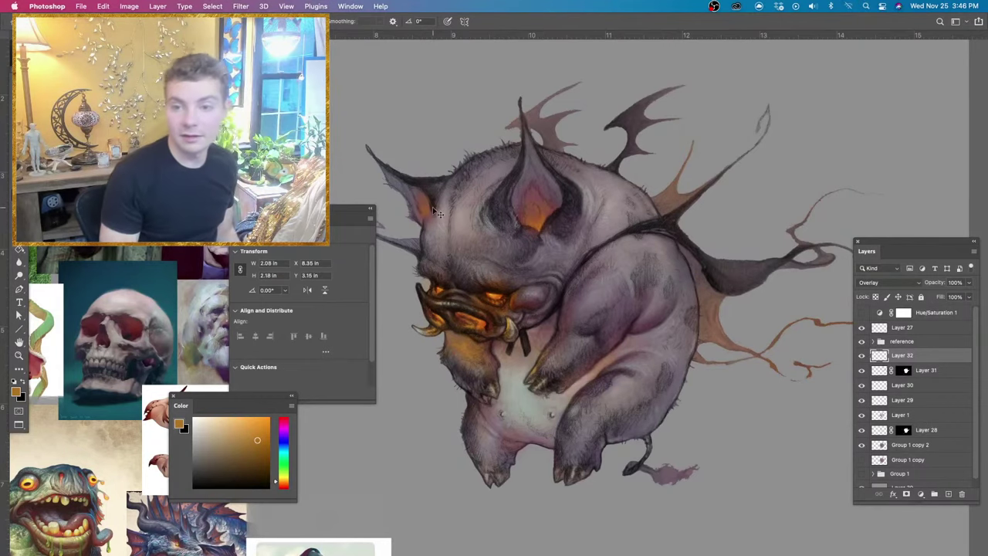
Compare the painting with Layer 32 hidden and shown, and strengthen the near eye and under-jaw glow with a brighter sampled orange.
{"action": "key", "text": "super+minus"}
{"action": "left_click_drag", "start_coordinate": [620, 403], "coordinate": [697, 418]}
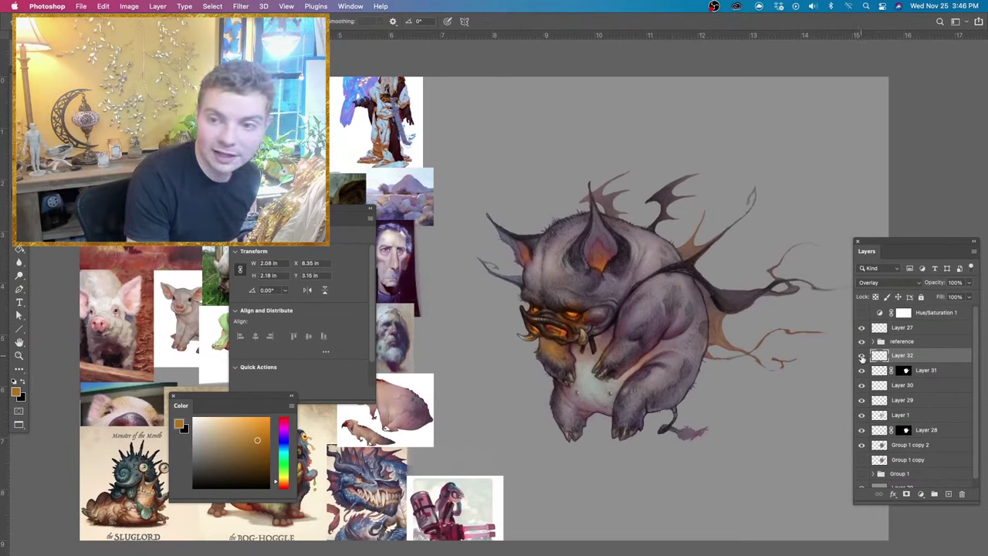
{"action": "left_click", "coordinate": [862, 356]}
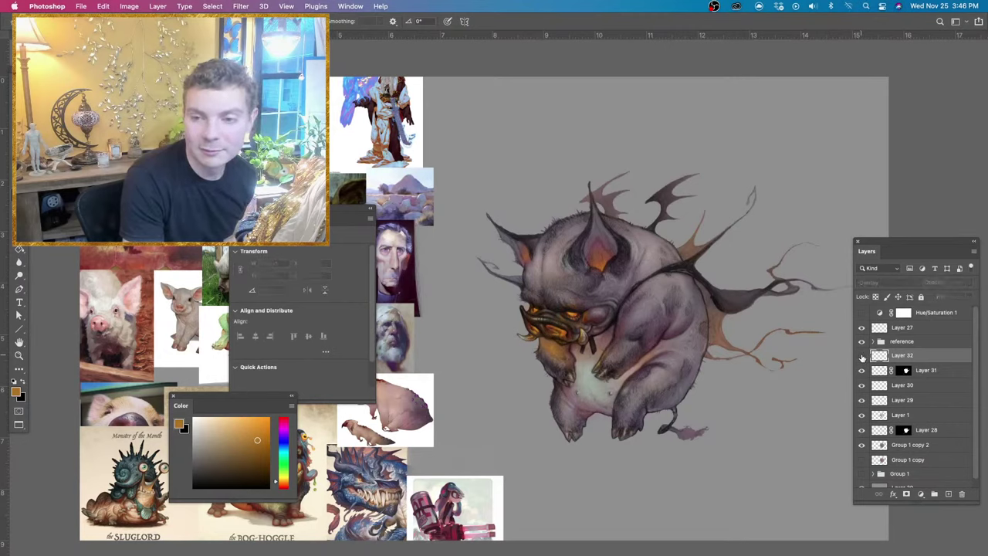
{"action": "left_click", "coordinate": [862, 356]}
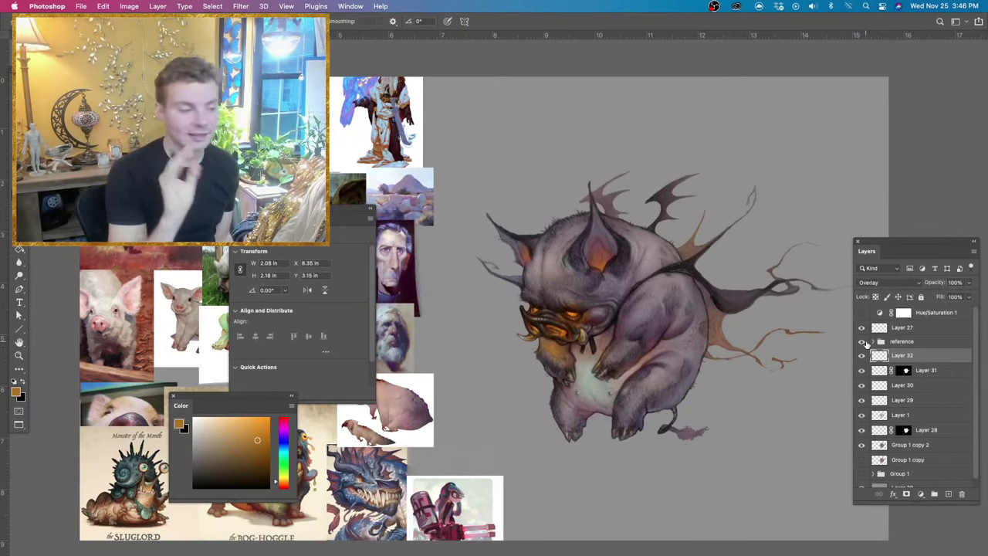
{"action": "left_click", "coordinate": [575, 320], "text": "alt"}
{"action": "left_click_drag", "start_coordinate": [575, 319], "coordinate": [569, 315]}
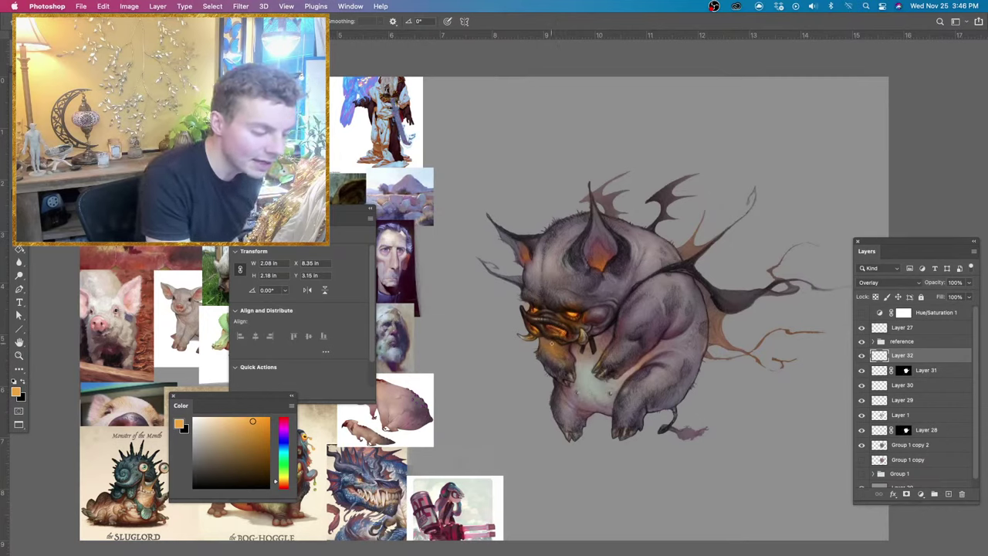
{"action": "left_click_drag", "start_coordinate": [552, 348], "coordinate": [556, 349]}
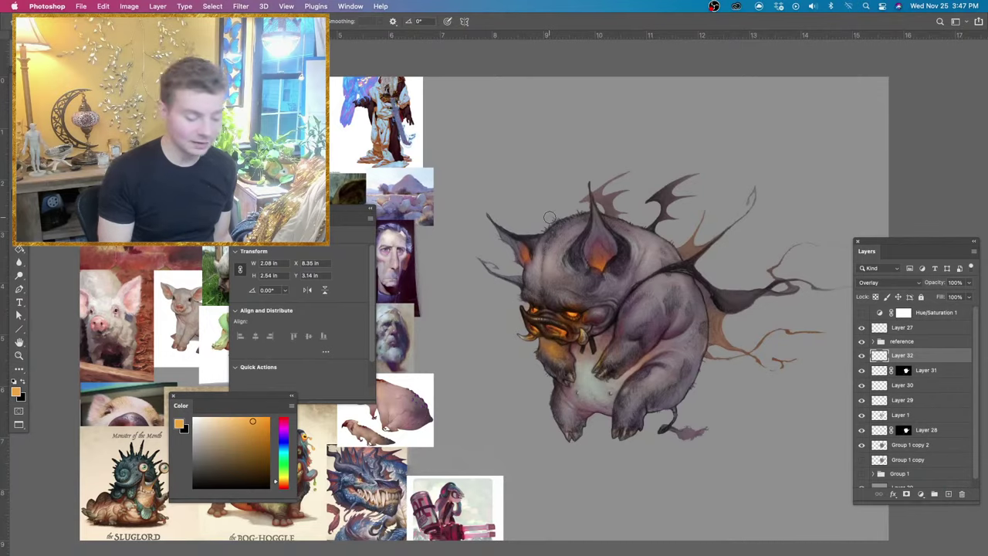
Compare the creature with Layer 32 hidden and shown, and reduce that layer's opacity to 79%.
{"action": "key", "text": "super+equal"}
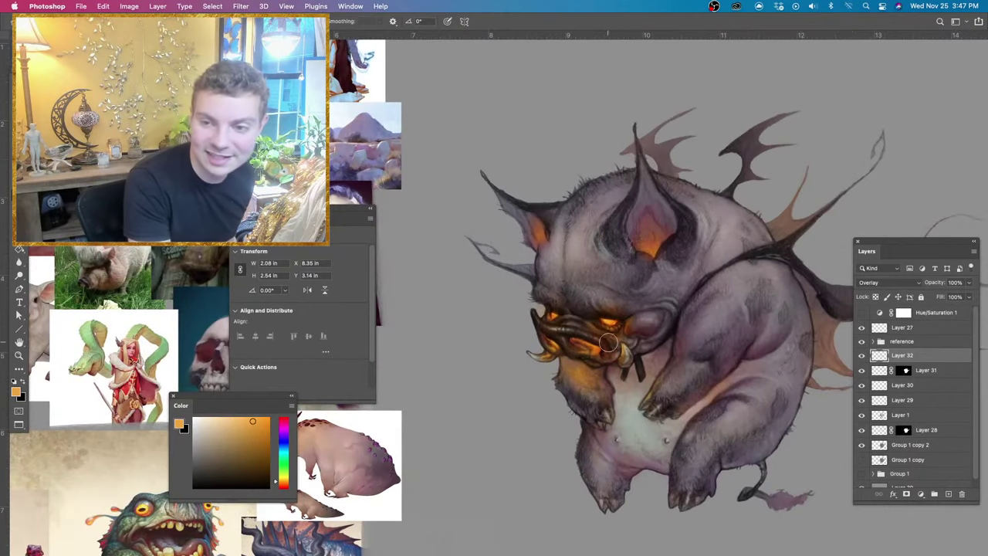
{"action": "left_click", "coordinate": [862, 355]}
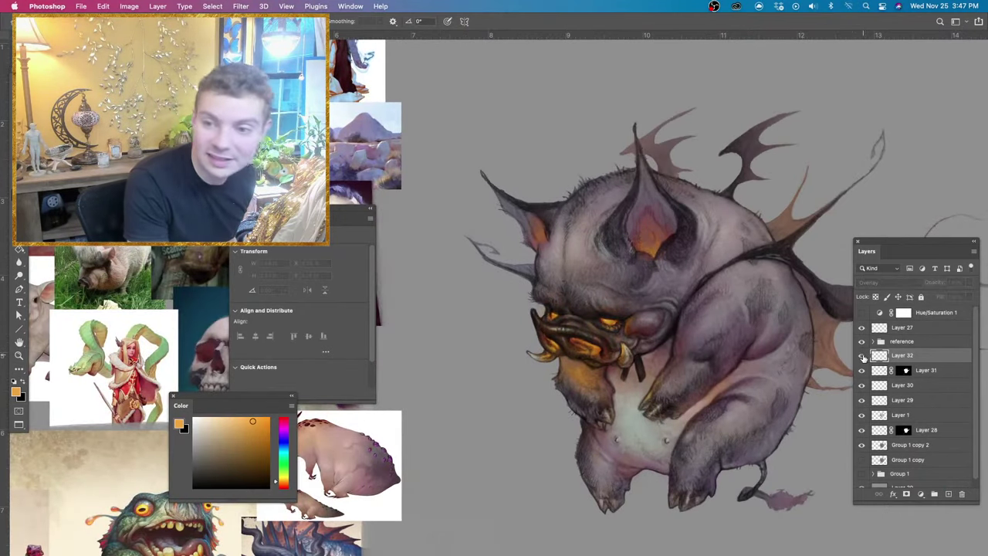
{"action": "left_click", "coordinate": [862, 355]}
{"action": "left_click", "coordinate": [862, 355]}
{"action": "left_click", "coordinate": [863, 355]}
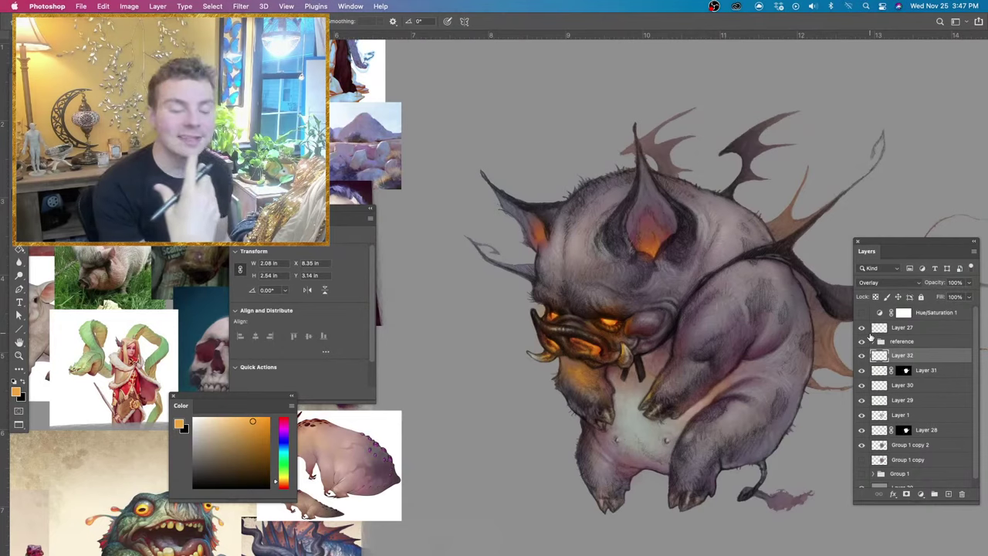
{"action": "left_click", "coordinate": [969, 282]}
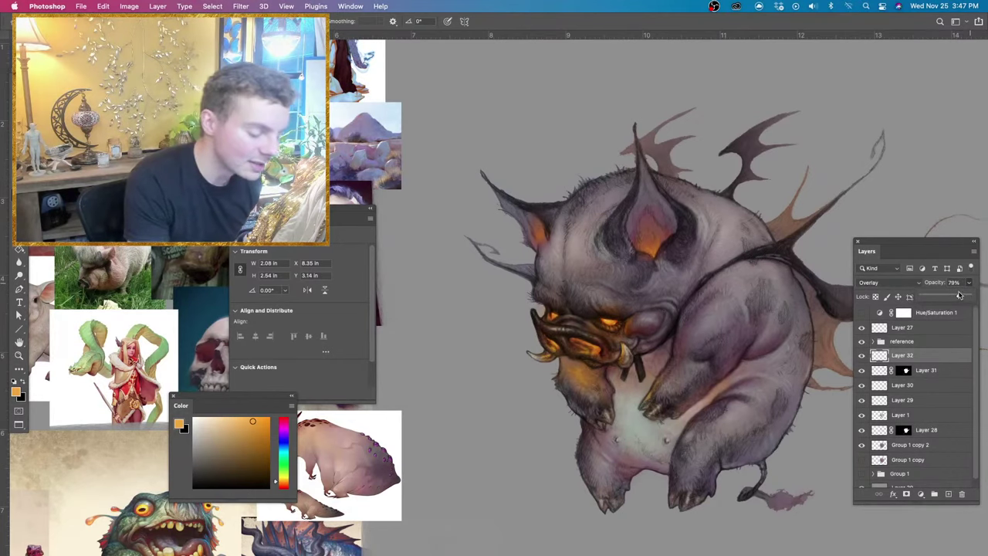
Sample a grey from the near arm, lighten it and shift its hue to blue-violet, and brush it over the shoulder, back, hind leg and belly.
{"action": "left_click", "coordinate": [710, 321], "text": "alt"}
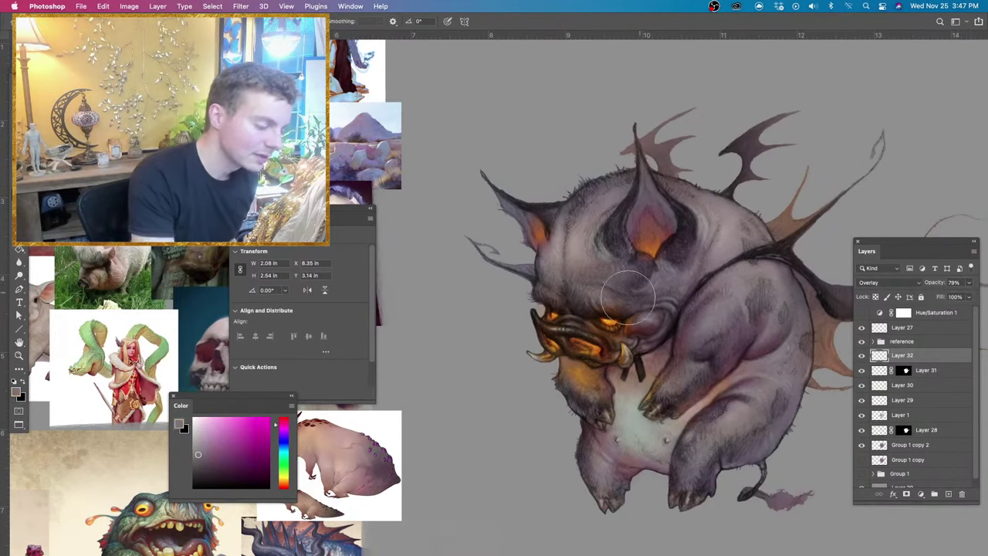
{"action": "left_click", "coordinate": [199, 445]}
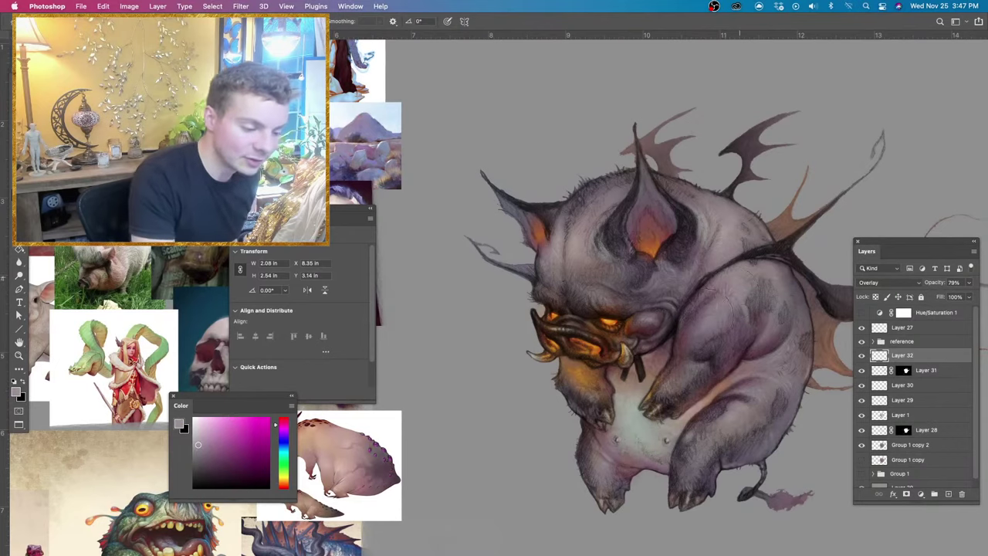
{"action": "left_click", "coordinate": [282, 442]}
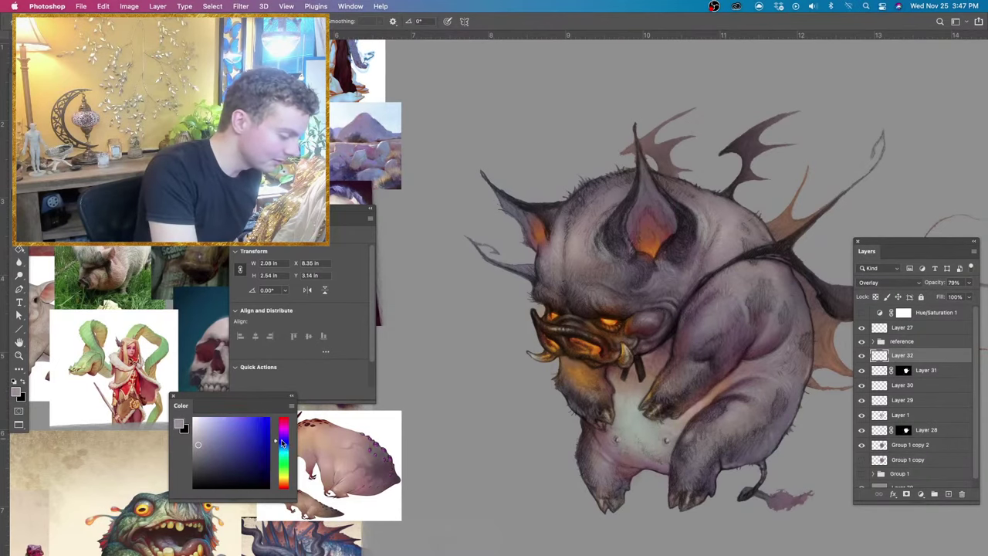
{"action": "left_click_drag", "start_coordinate": [282, 441], "coordinate": [284, 437]}
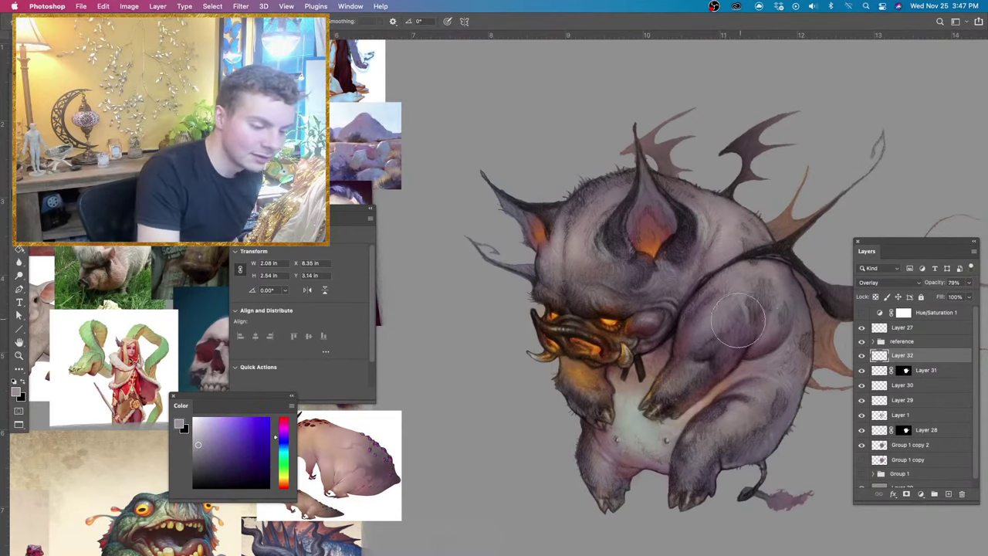
{"action": "mouse_move", "coordinate": [738, 320]}
{"action": "left_mouse_down"}
{"action": "mouse_move", "coordinate": [761, 285]}
{"action": "mouse_move", "coordinate": [768, 316]}
{"action": "mouse_move", "coordinate": [744, 308]}
{"action": "left_mouse_up"}
{"action": "mouse_move", "coordinate": [733, 254]}
{"action": "left_mouse_down"}
{"action": "mouse_move", "coordinate": [715, 249]}
{"action": "mouse_move", "coordinate": [706, 208]}
{"action": "left_mouse_up"}
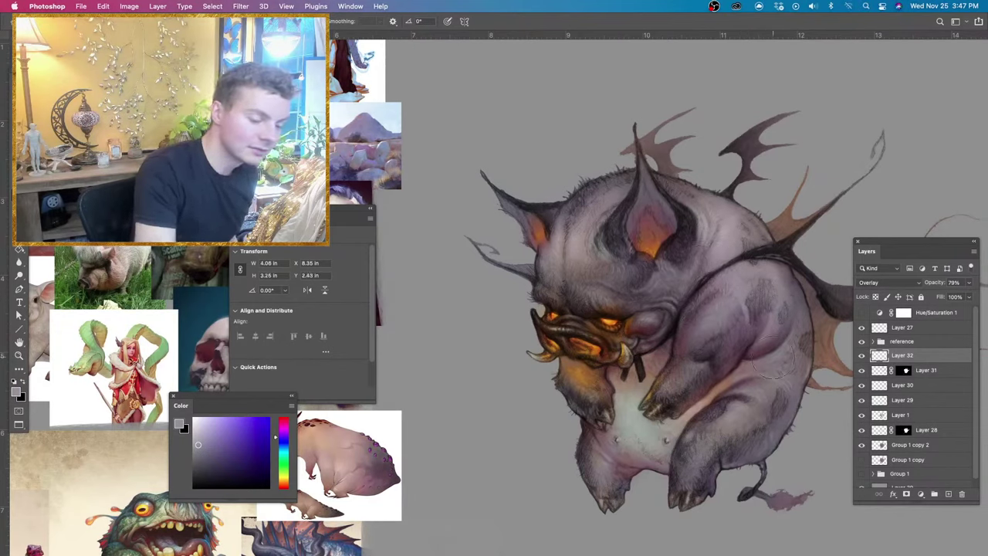
{"action": "mouse_move", "coordinate": [772, 363]}
{"action": "left_mouse_down"}
{"action": "mouse_move", "coordinate": [729, 436]}
{"action": "mouse_move", "coordinate": [689, 447]}
{"action": "mouse_move", "coordinate": [636, 438]}
{"action": "mouse_move", "coordinate": [627, 423]}
{"action": "mouse_move", "coordinate": [627, 451]}
{"action": "left_mouse_up"}
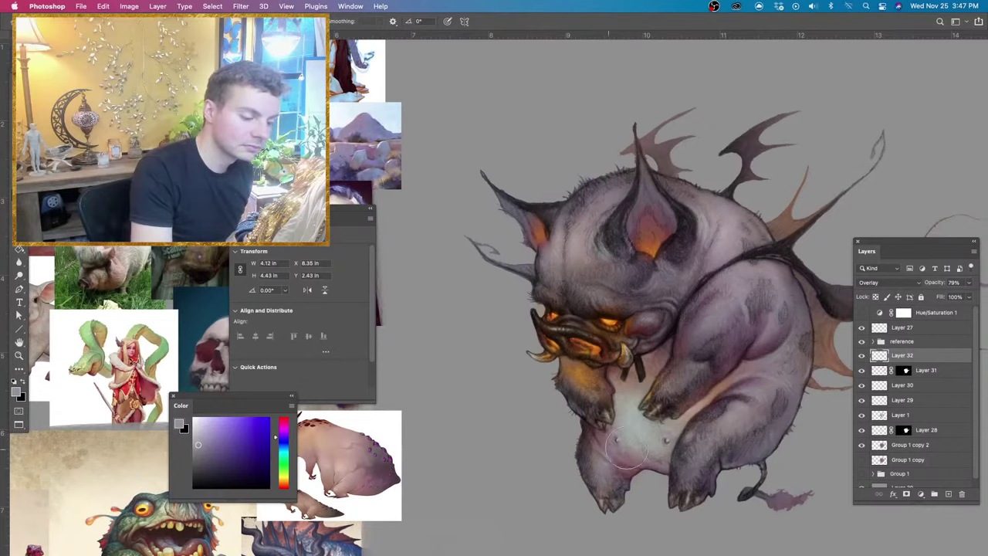
Compare the whole creature with Layer 32 repeatedly hidden and shown.
{"action": "key", "text": "super+minus"}
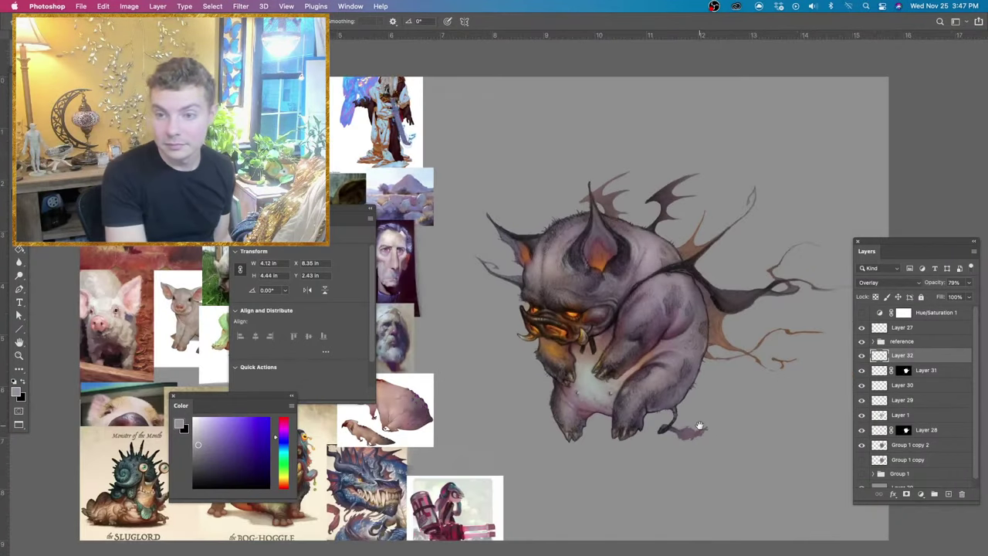
{"action": "scroll", "coordinate": [699, 425], "scroll_direction": "down", "scroll_amount": 2}
{"action": "scroll", "coordinate": [699, 426], "scroll_direction": "right", "scroll_amount": 2}
{"action": "left_click", "coordinate": [862, 355]}
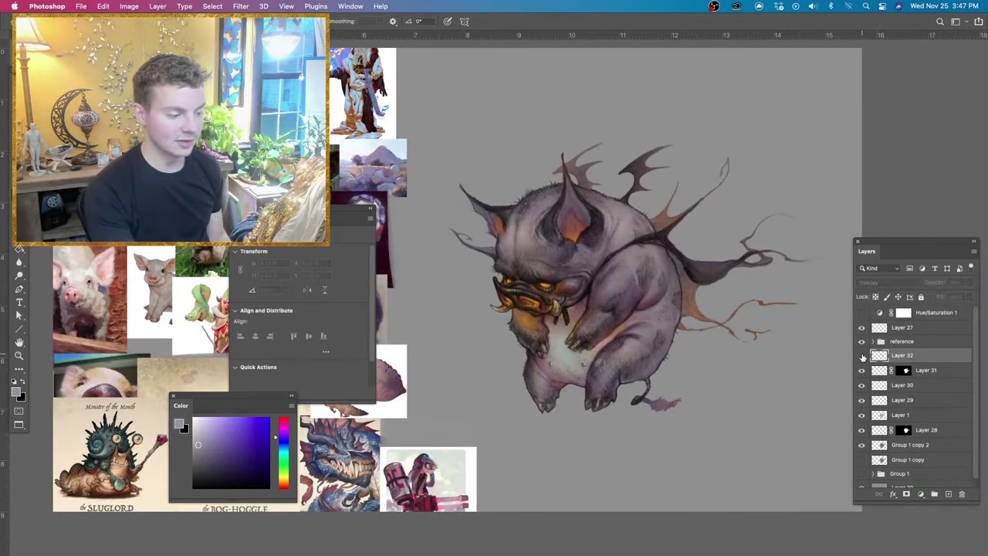
{"action": "left_click", "coordinate": [863, 355]}
{"action": "left_click", "coordinate": [863, 356]}
{"action": "left_click", "coordinate": [863, 355]}
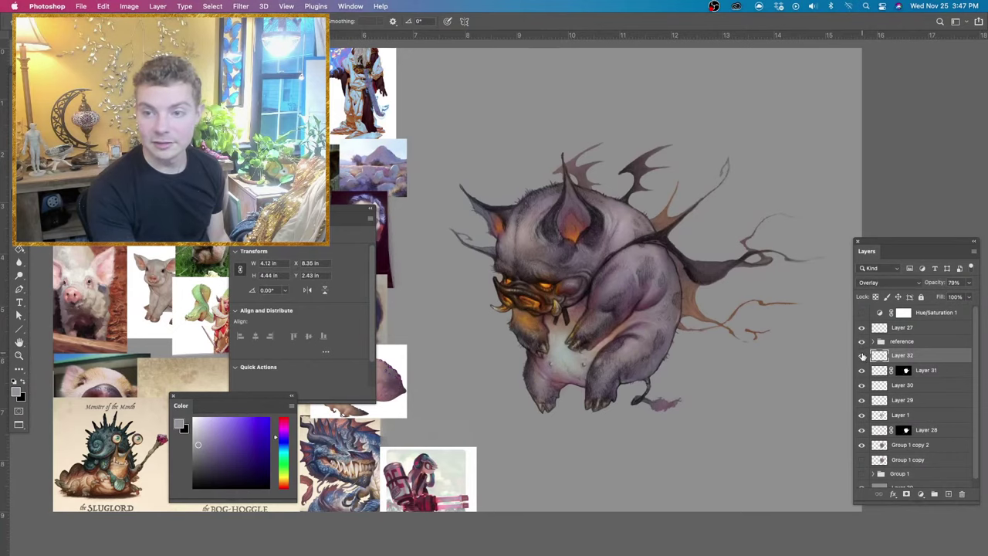
{"action": "left_click", "coordinate": [862, 355]}
{"action": "left_click", "coordinate": [862, 355]}
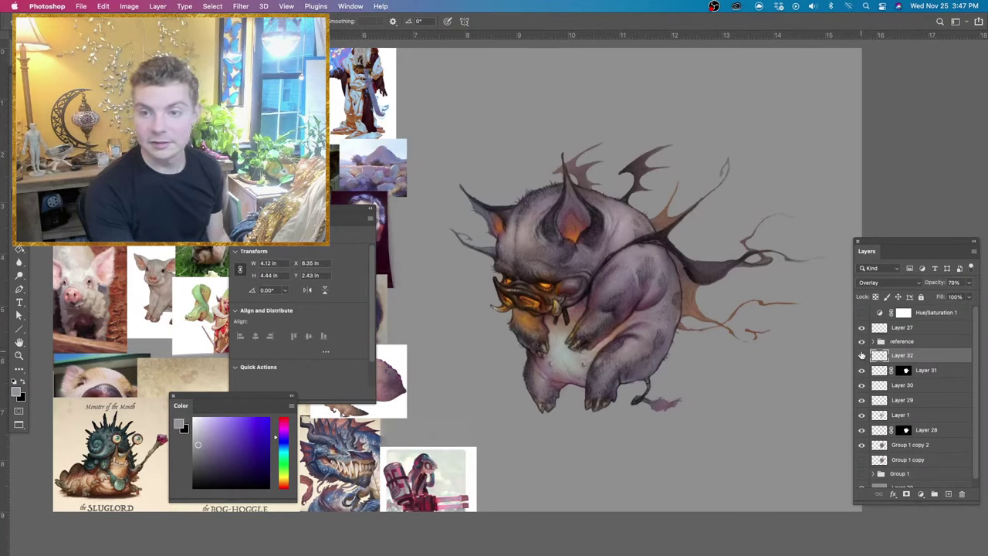
Erase a small patch of the Layer 32 tint between the near arm and the hind leg.
{"action": "key", "text": "e"}
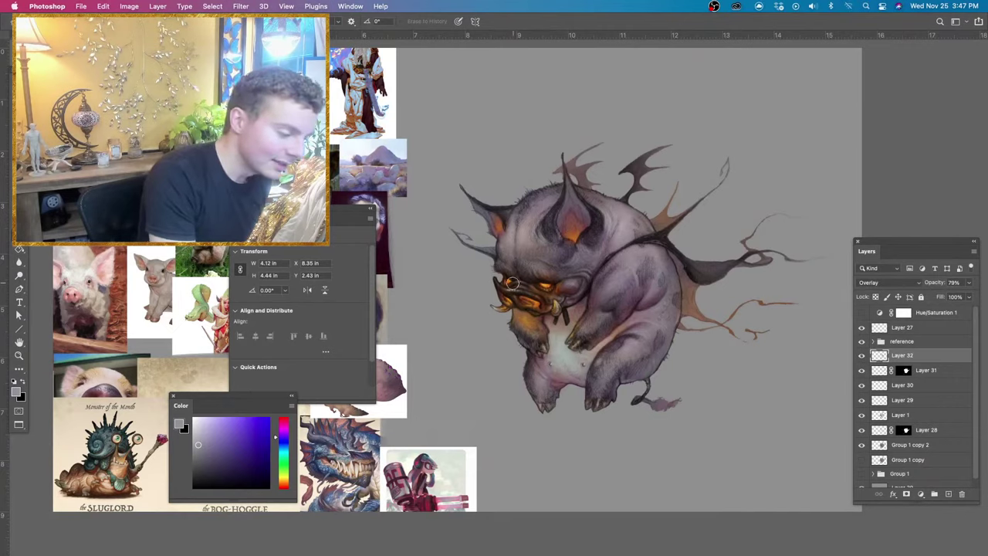
{"action": "key", "text": "super+equal"}
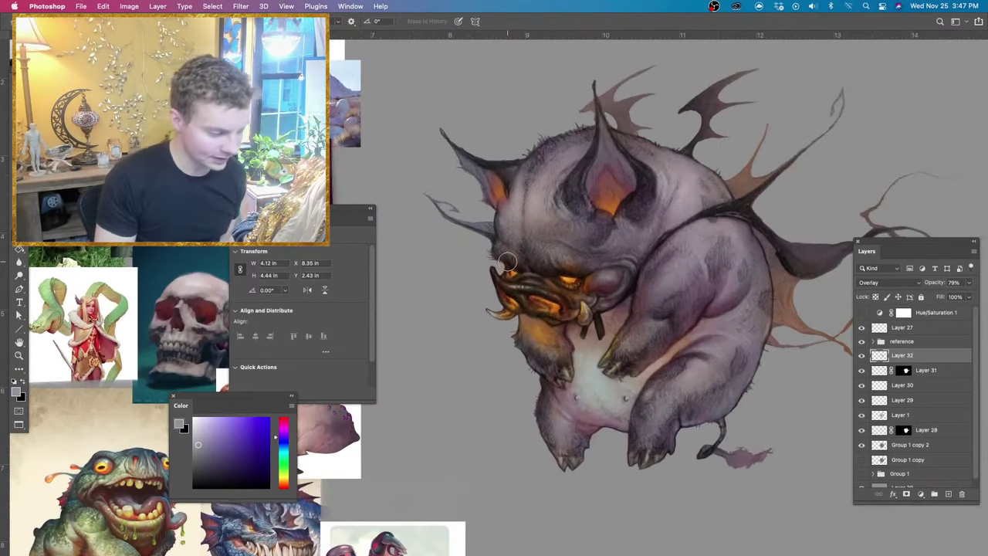
{"action": "left_click_drag", "start_coordinate": [666, 379], "coordinate": [660, 379]}
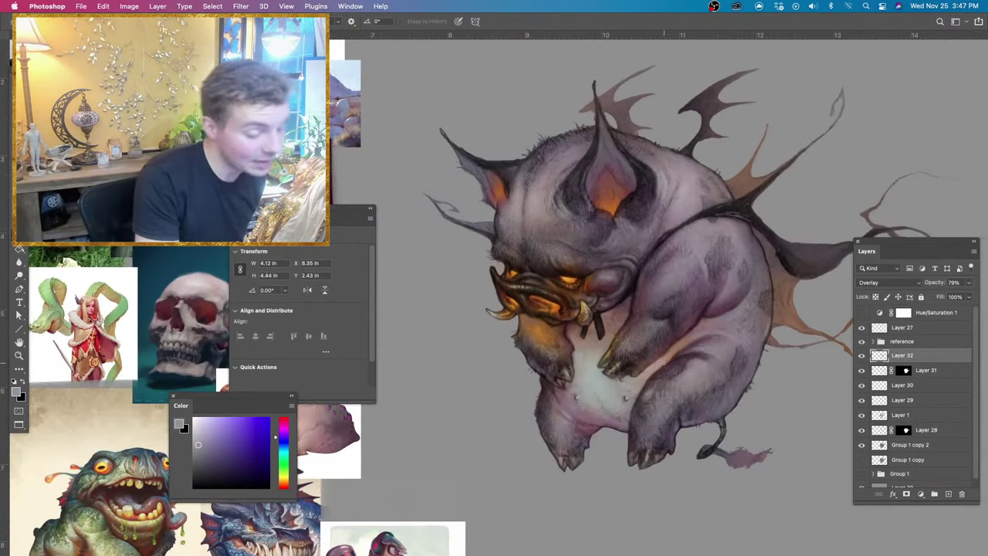
{"action": "key", "text": "super+minus"}
{"action": "key", "text": "super+minus"}
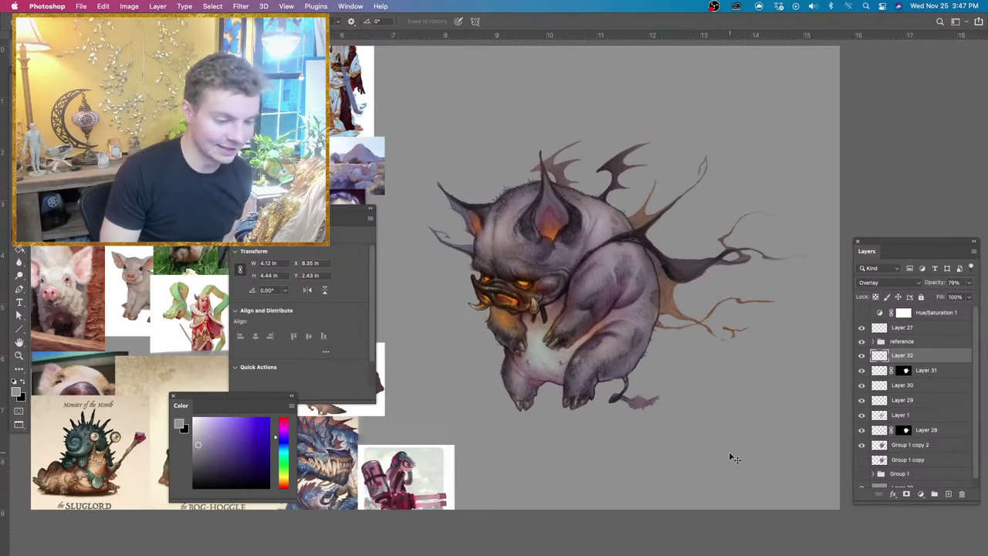
Sample orange from the near eye and mask Layer 32 with the selection from Layer 31's mask, keeping the layer's pixels targeted for painting.
{"action": "key", "text": "b"}
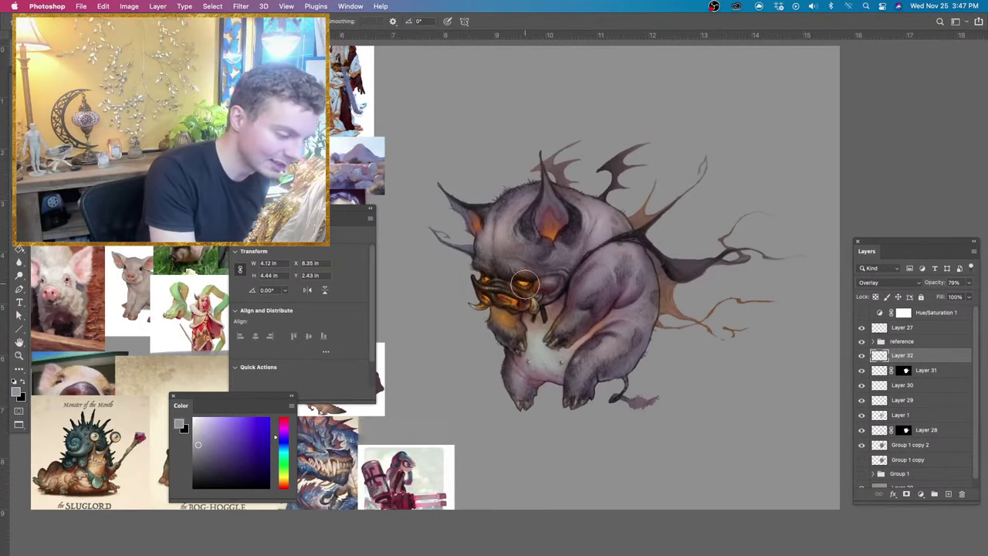
{"action": "left_click", "coordinate": [525, 284], "text": "alt"}
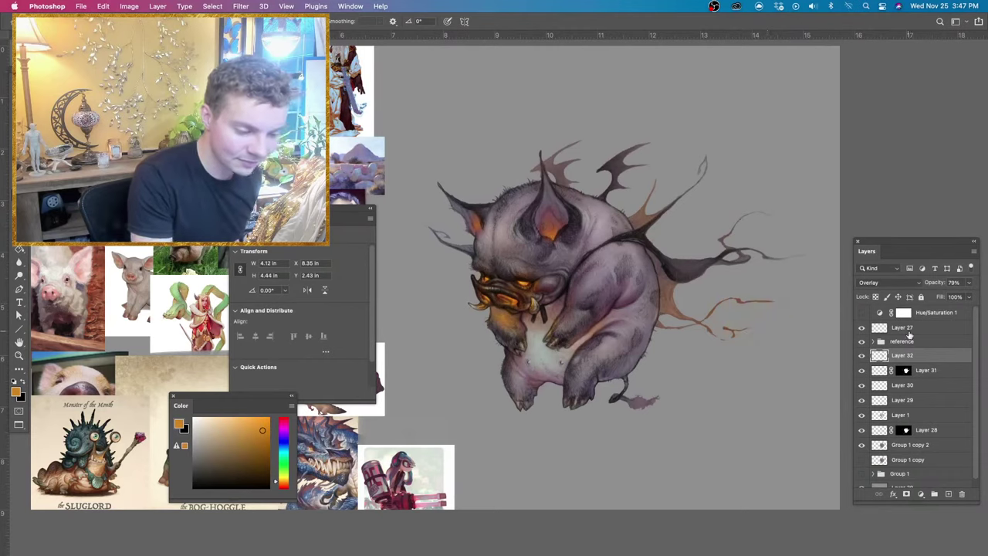
{"action": "left_click", "coordinate": [903, 374], "text": "super"}
{"action": "left_click", "coordinate": [906, 494]}
{"action": "left_click", "coordinate": [880, 355]}
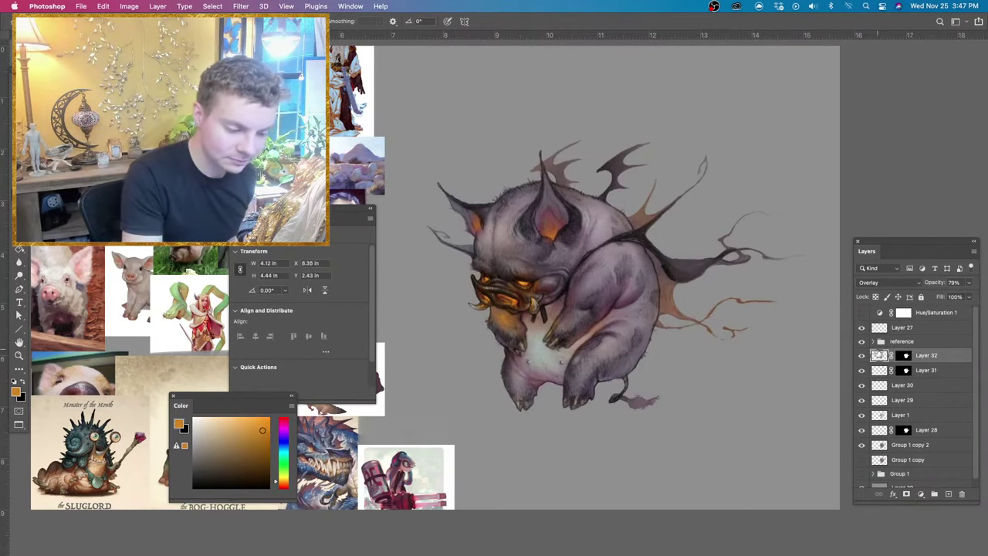
Brush the sampled orange over the lower wing tendrils and the wing membranes behind the back, undoing the unwanted strokes.
{"action": "mouse_move", "coordinate": [741, 334]}
{"action": "left_mouse_down"}
{"action": "mouse_move", "coordinate": [739, 298]}
{"action": "mouse_move", "coordinate": [708, 308]}
{"action": "mouse_move", "coordinate": [693, 305]}
{"action": "mouse_move", "coordinate": [699, 297]}
{"action": "left_mouse_up"}
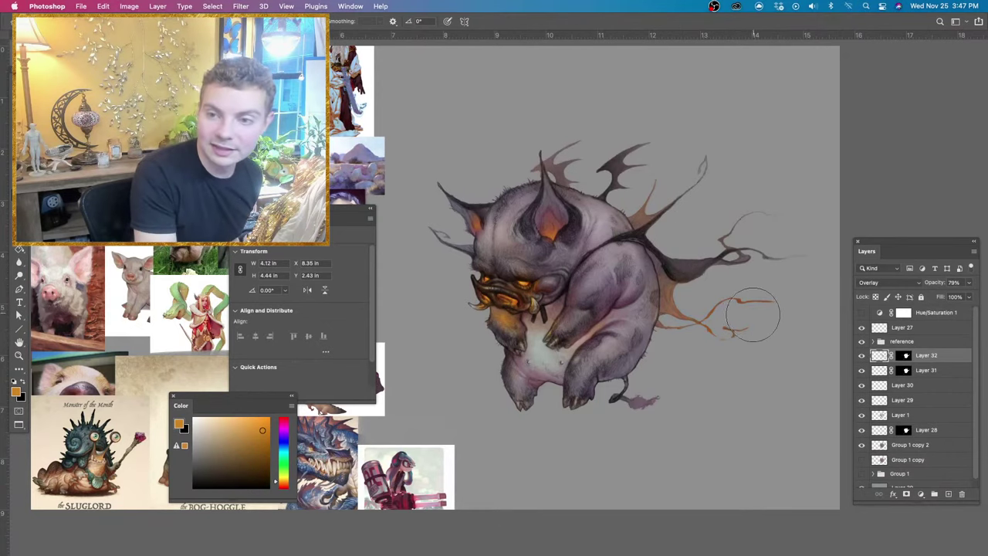
{"action": "key", "text": "super+z"}
{"action": "mouse_move", "coordinate": [726, 309]}
{"action": "left_mouse_down"}
{"action": "mouse_move", "coordinate": [756, 221]}
{"action": "mouse_move", "coordinate": [701, 226]}
{"action": "mouse_move", "coordinate": [653, 189]}
{"action": "mouse_move", "coordinate": [633, 223]}
{"action": "mouse_move", "coordinate": [568, 174]}
{"action": "mouse_move", "coordinate": [567, 135]}
{"action": "left_mouse_up"}
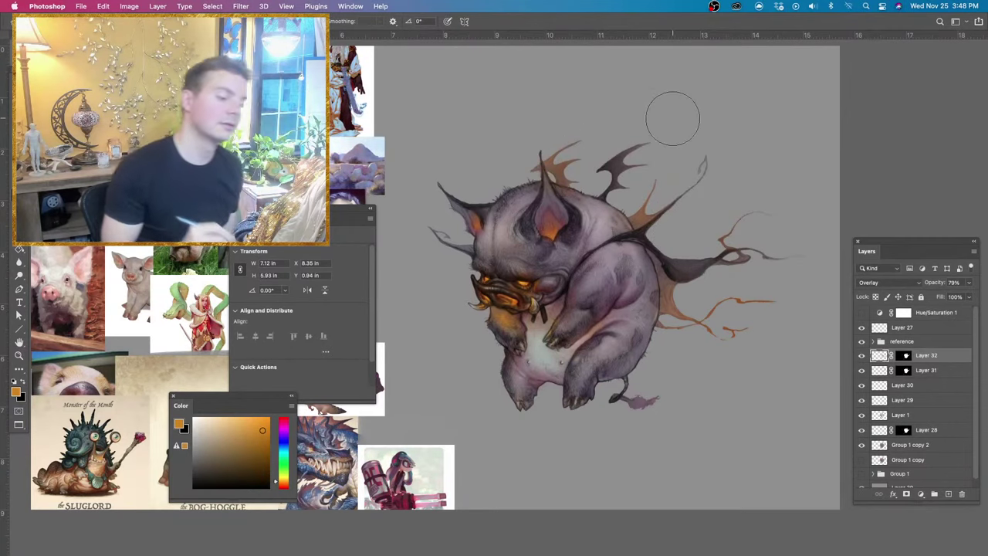
{"action": "key", "text": "ctrl+z"}
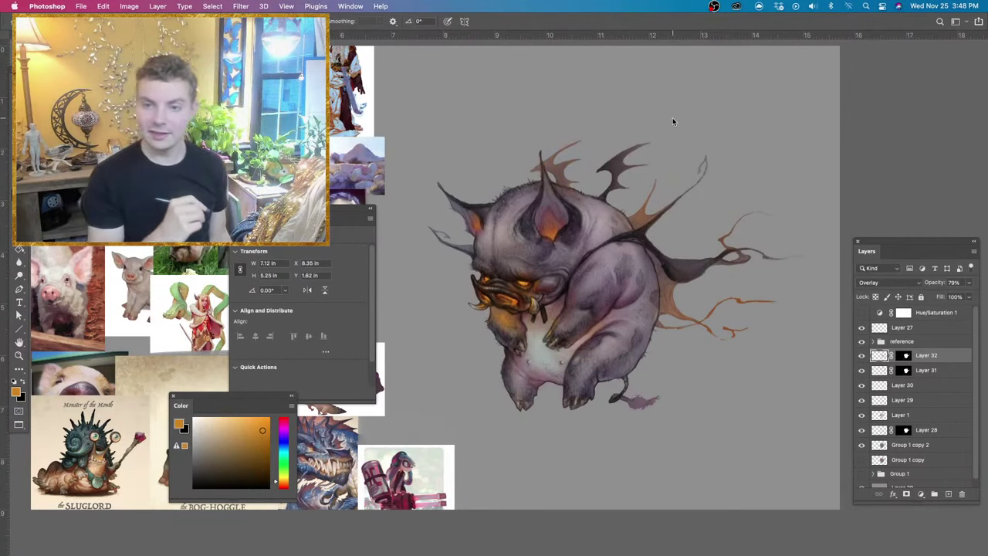
Sample orange from the lower wing tendrils and, on a new layer, paint the curled tendril so it joins the orange membrane.
{"action": "key", "text": "e"}
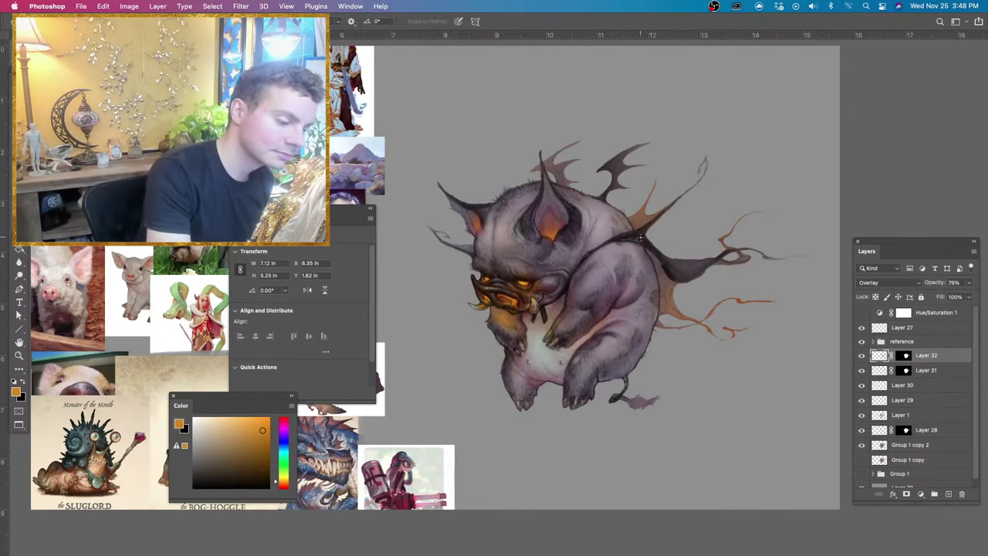
{"action": "key", "text": "b"}
{"action": "left_click", "coordinate": [748, 300], "text": "alt"}
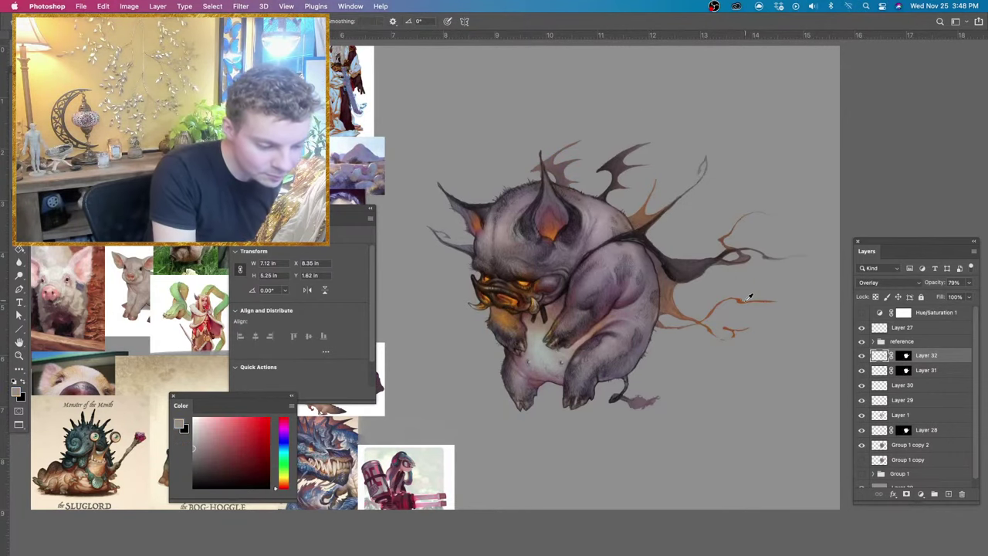
{"action": "left_click", "coordinate": [744, 300], "text": "alt"}
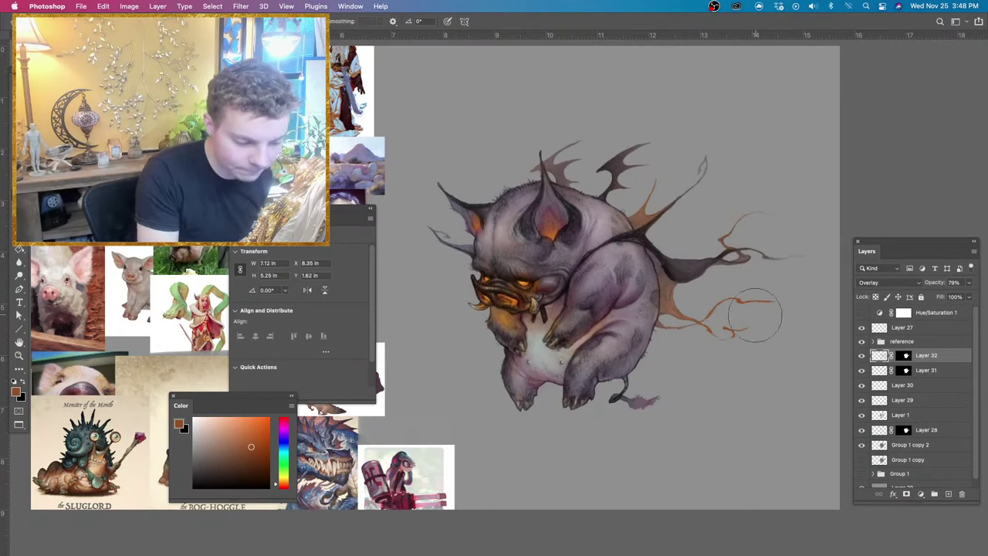
{"action": "key", "text": "super+plus"}
{"action": "key", "text": "super+plus"}
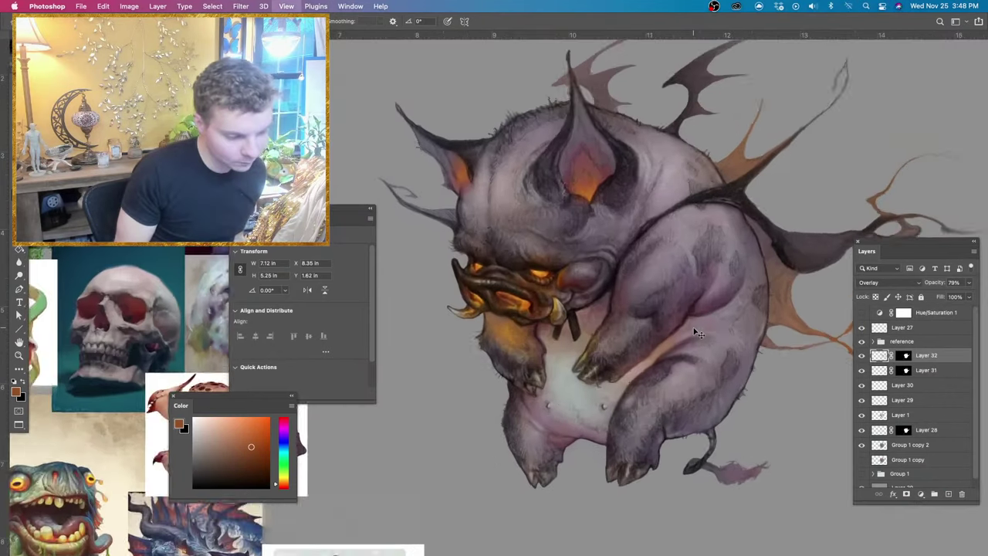
{"action": "left_click_drag", "start_coordinate": [708, 430], "coordinate": [625, 443]}
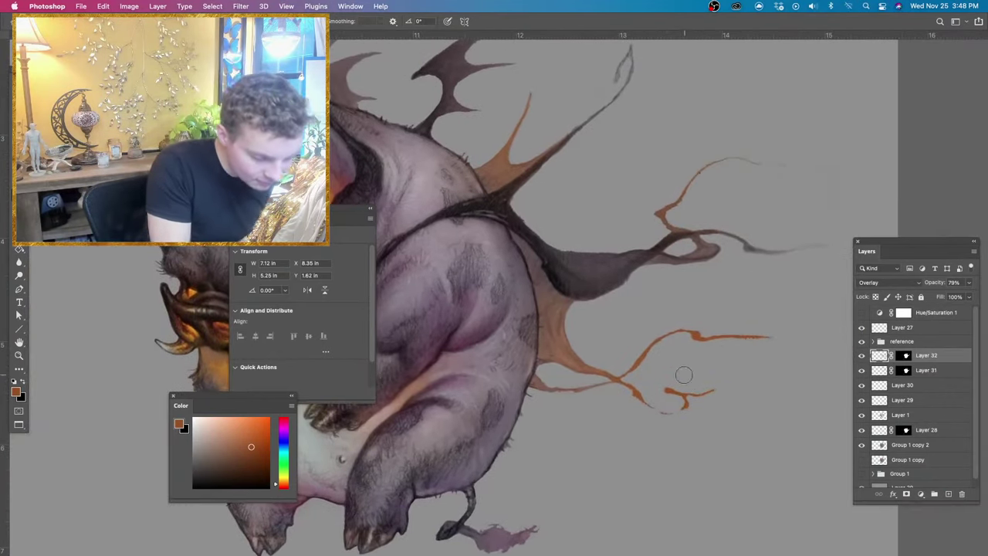
{"action": "left_click", "coordinate": [683, 403], "text": "alt"}
{"action": "mouse_move", "coordinate": [684, 410]}
{"action": "left_mouse_down"}
{"action": "mouse_move", "coordinate": [637, 398]}
{"action": "mouse_move", "coordinate": [602, 363]}
{"action": "mouse_move", "coordinate": [612, 376]}
{"action": "mouse_move", "coordinate": [593, 367]}
{"action": "mouse_move", "coordinate": [563, 337]}
{"action": "mouse_move", "coordinate": [593, 367]}
{"action": "left_mouse_up"}
{"action": "left_click", "coordinate": [948, 493]}
{"action": "left_click", "coordinate": [569, 342], "text": "alt"}
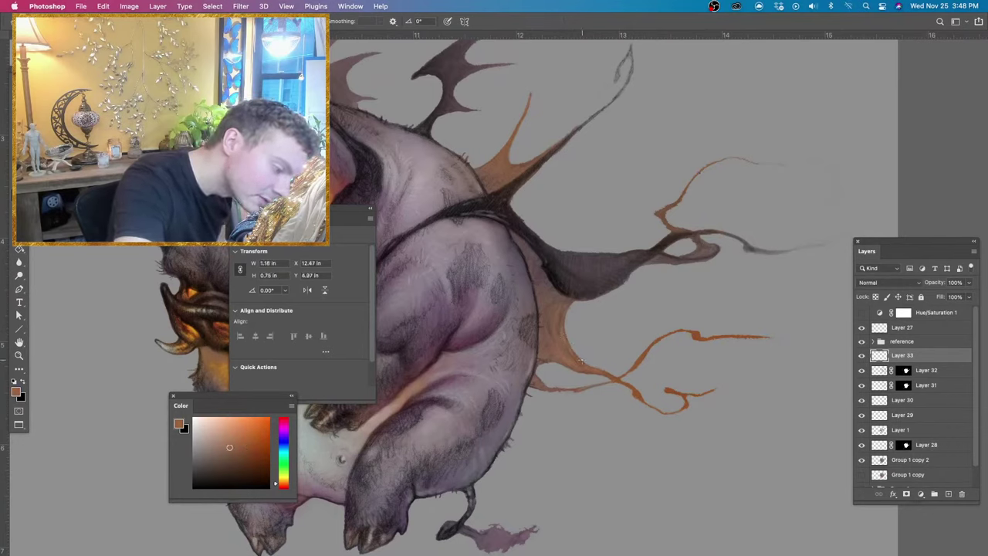
{"action": "key", "text": "super+z"}
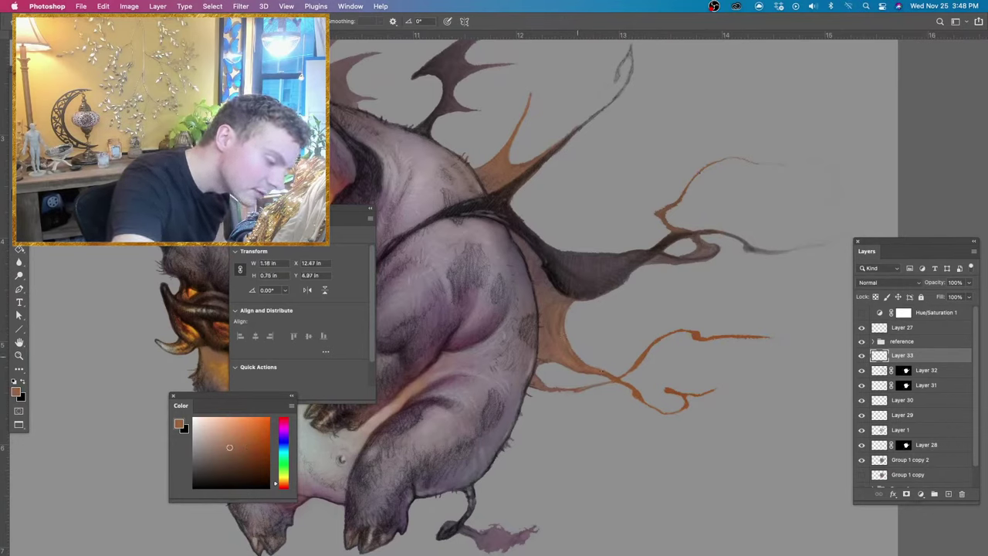
Sample near-black from the dark wing and darken the membrane edge, its looping tendril, the wing joint and the long upper spine.
{"action": "left_click", "coordinate": [570, 281], "text": "alt"}
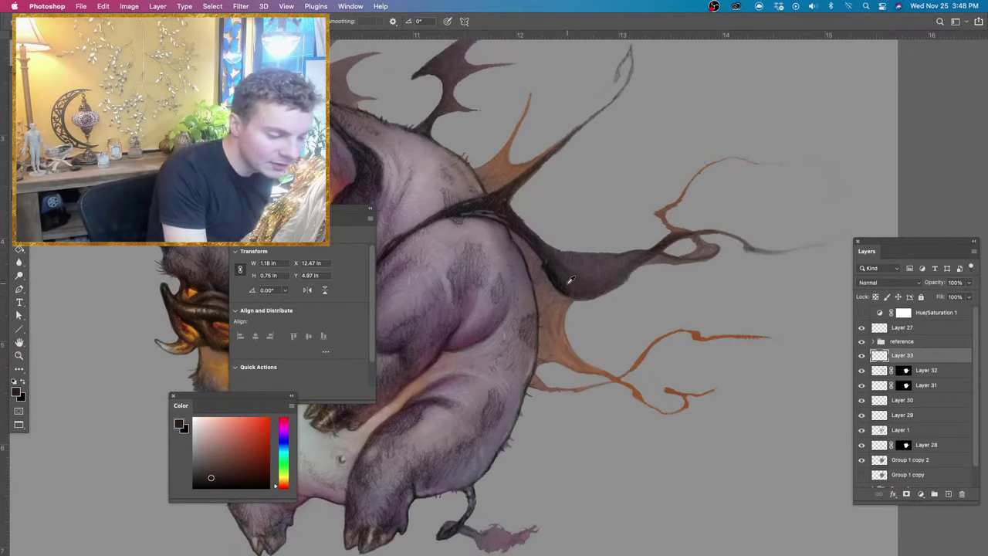
{"action": "mouse_move", "coordinate": [566, 296]}
{"action": "left_mouse_down"}
{"action": "mouse_move", "coordinate": [604, 291]}
{"action": "mouse_move", "coordinate": [596, 294]}
{"action": "left_mouse_up"}
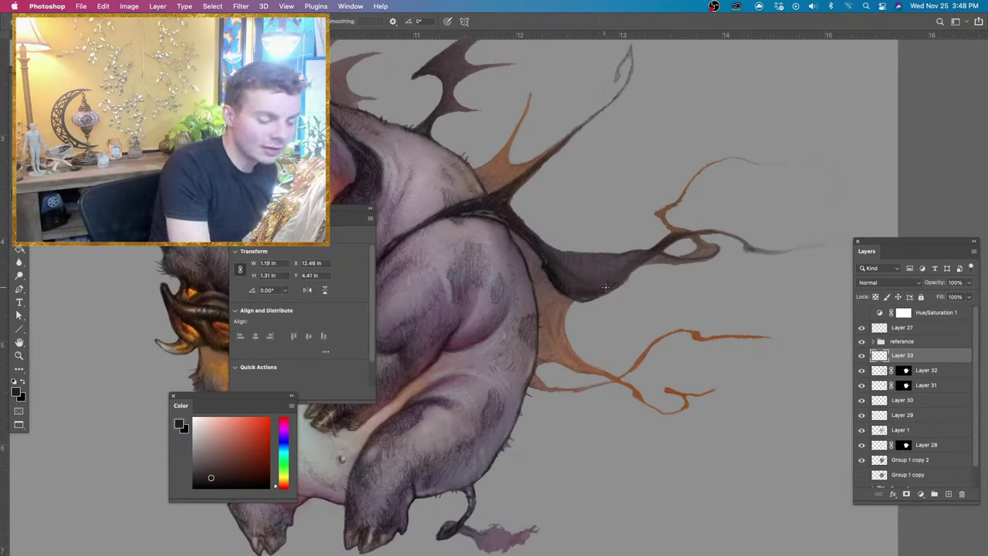
{"action": "mouse_move", "coordinate": [619, 279]}
{"action": "left_mouse_down"}
{"action": "mouse_move", "coordinate": [625, 267]}
{"action": "mouse_move", "coordinate": [599, 277]}
{"action": "left_mouse_up"}
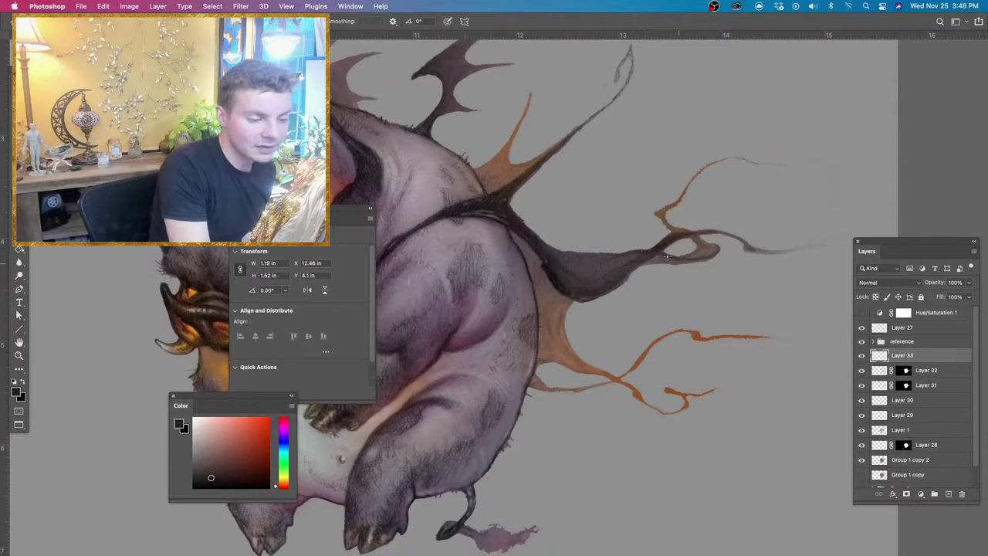
{"action": "mouse_move", "coordinate": [661, 247]}
{"action": "left_mouse_down"}
{"action": "mouse_move", "coordinate": [673, 231]}
{"action": "mouse_move", "coordinate": [732, 235]}
{"action": "left_mouse_up"}
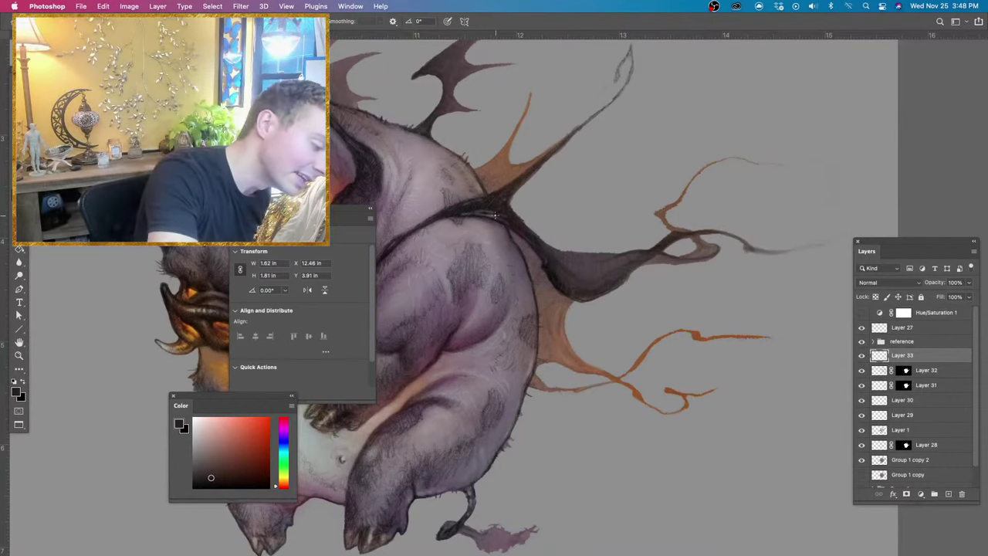
{"action": "mouse_move", "coordinate": [505, 222]}
{"action": "left_mouse_down"}
{"action": "mouse_move", "coordinate": [497, 216]}
{"action": "mouse_move", "coordinate": [514, 211]}
{"action": "mouse_move", "coordinate": [511, 188]}
{"action": "mouse_move", "coordinate": [509, 202]}
{"action": "left_mouse_up"}
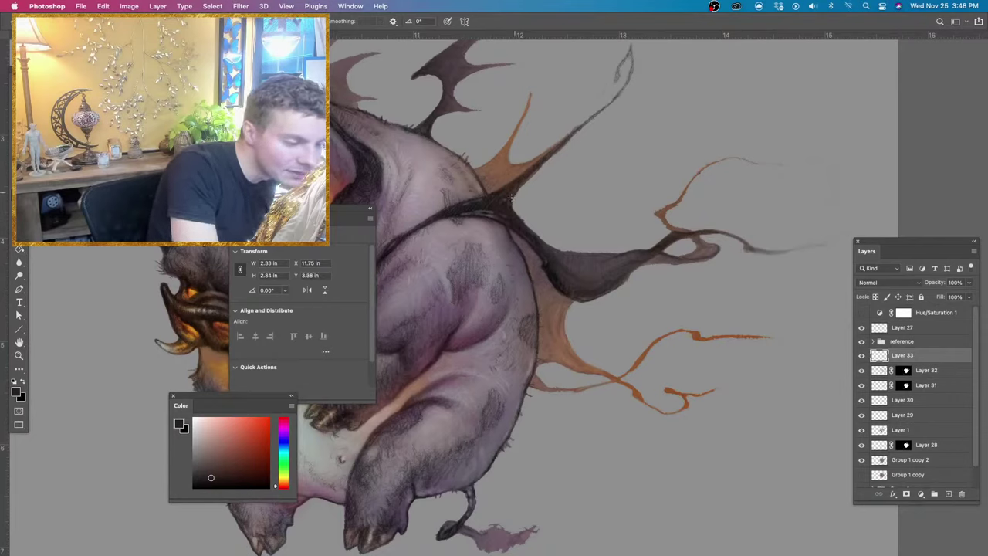
{"action": "left_click_drag", "start_coordinate": [510, 200], "coordinate": [627, 91]}
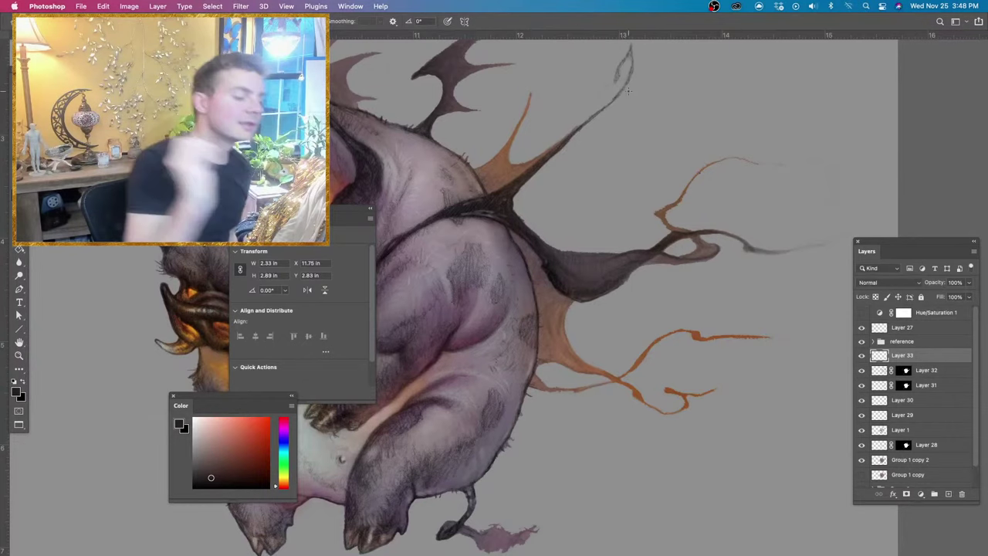
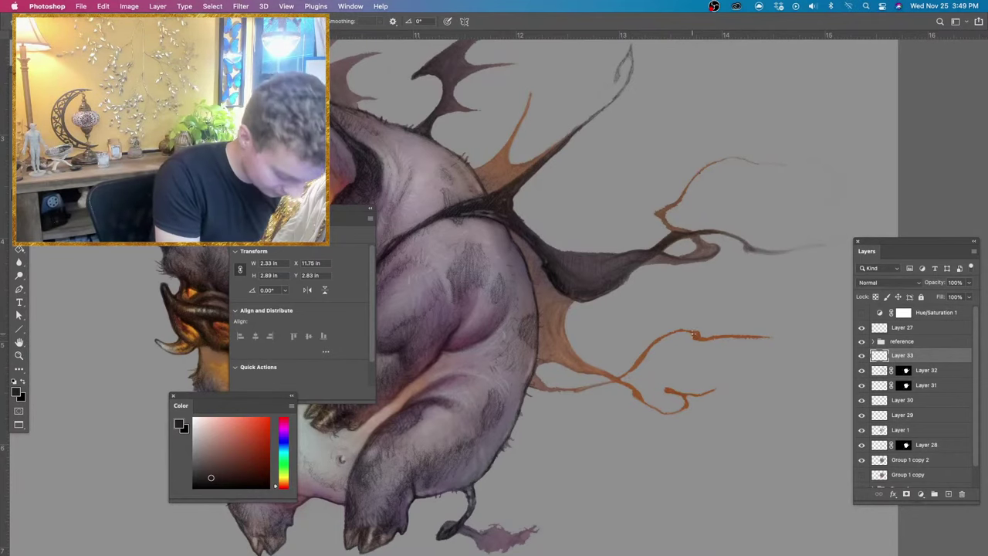
Sample a brighter orange from the lower tendril and brush it into the orange membranes above and below the wing joint on Layer 33.
{"action": "left_click", "coordinate": [694, 334], "text": "alt"}
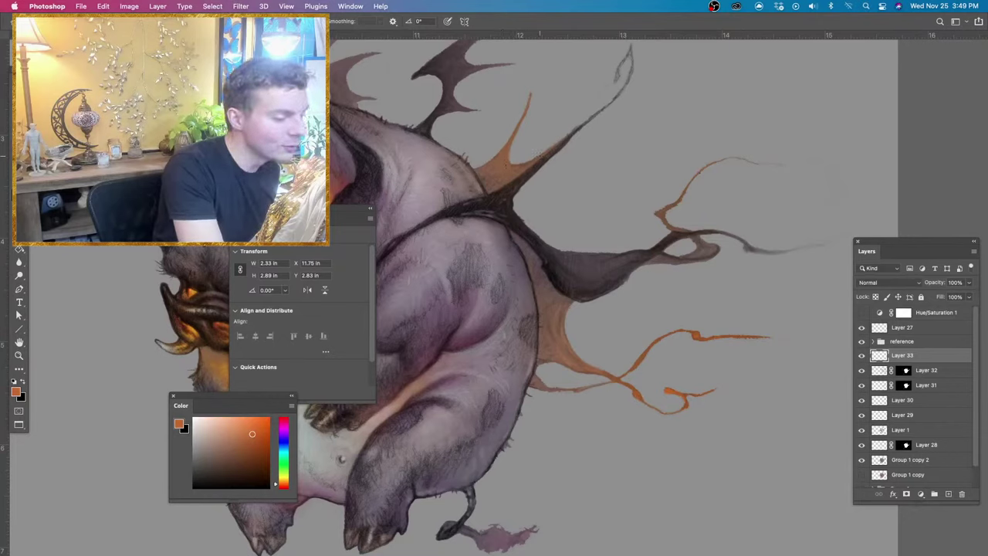
{"action": "left_click_drag", "start_coordinate": [484, 169], "coordinate": [480, 171]}
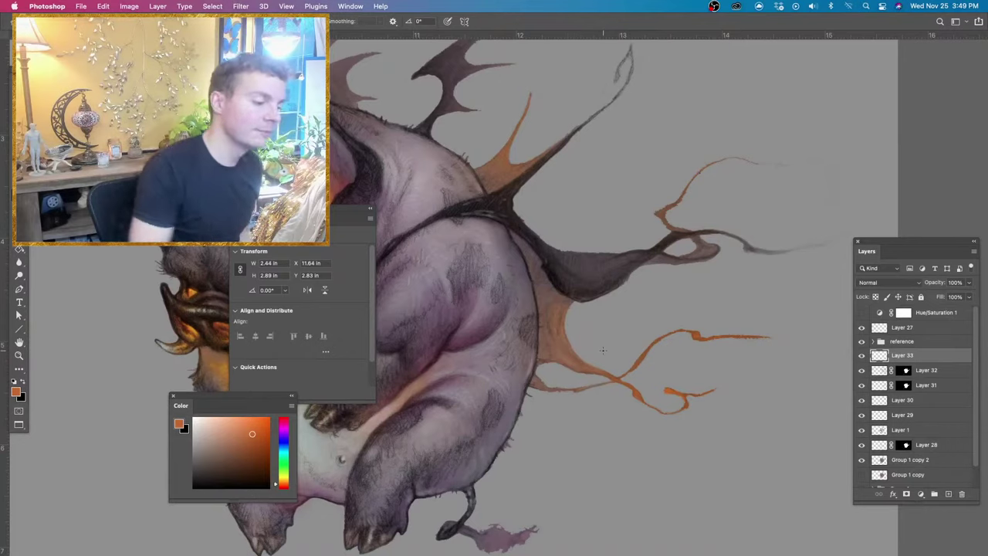
{"action": "scroll", "coordinate": [603, 350], "scroll_direction": "down", "scroll_amount": 4}
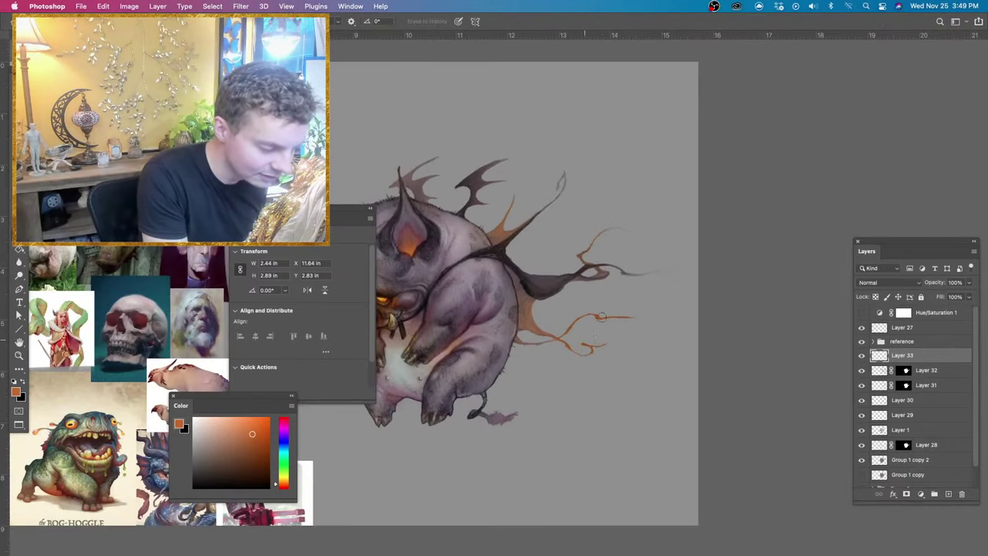
{"action": "key", "text": "super+minus"}
{"action": "left_click_drag", "start_coordinate": [594, 387], "coordinate": [717, 391]}
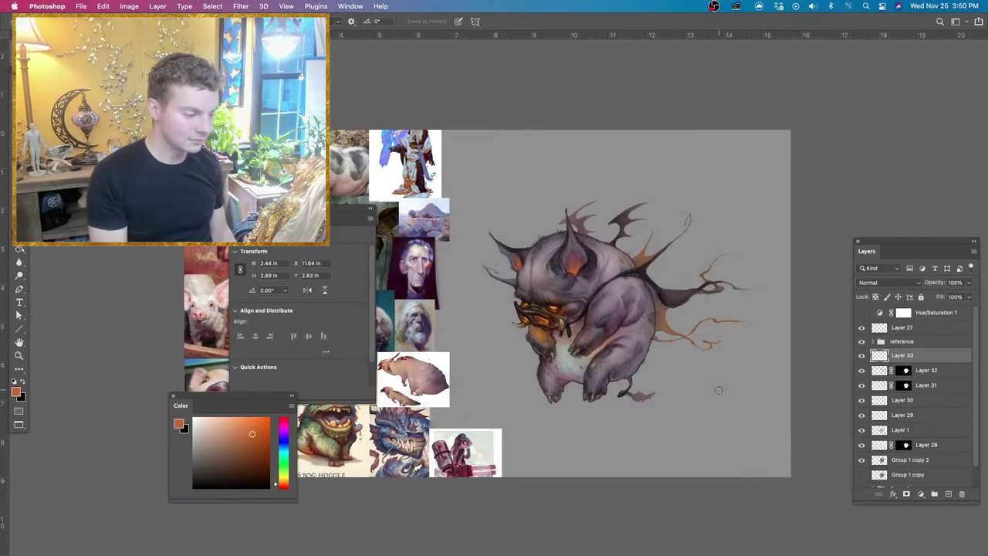
{"action": "key", "text": "super+plus"}
{"action": "left_click_drag", "start_coordinate": [754, 445], "coordinate": [718, 432]}
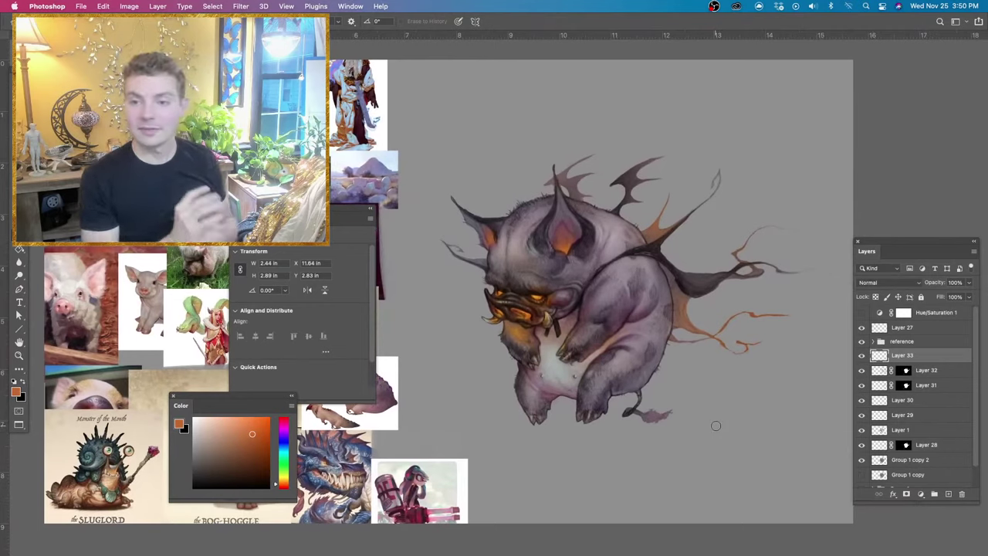
{"action": "key", "text": "b"}
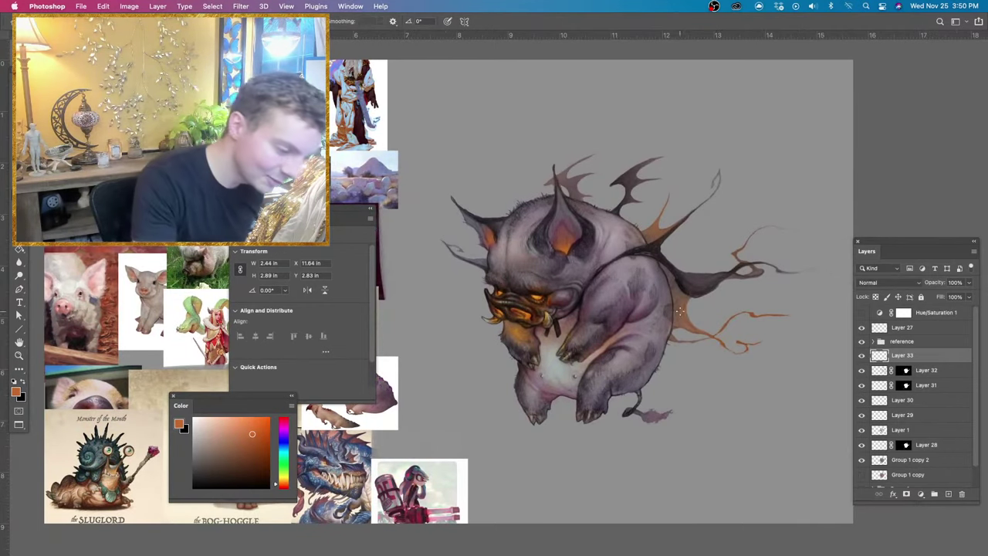
{"action": "left_click_drag", "start_coordinate": [679, 321], "coordinate": [683, 324]}
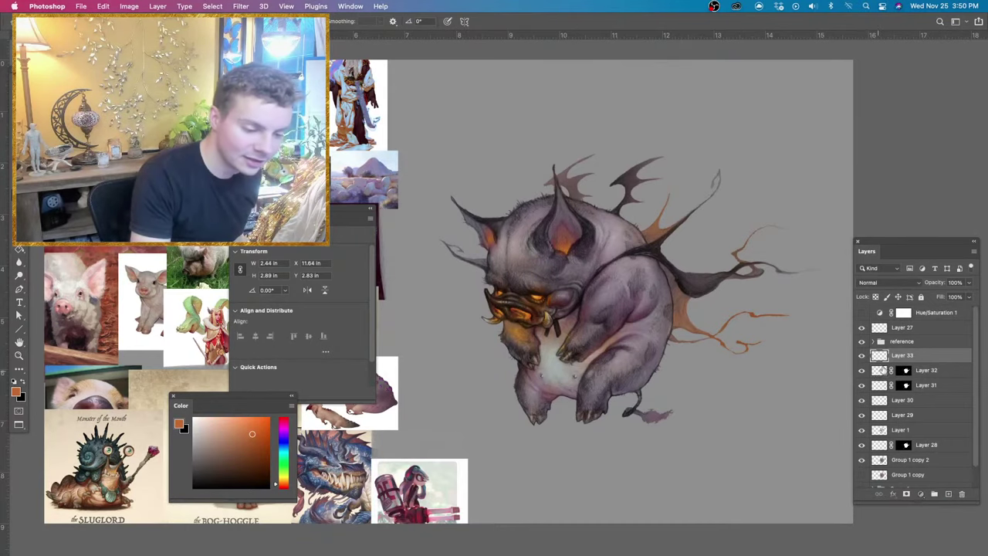
Brush over the small tendril beside the far ear on Layer 31, sample a grey tone from the forehead, and switch to the Eraser.
{"action": "left_click", "coordinate": [880, 370]}
{"action": "left_click", "coordinate": [880, 384]}
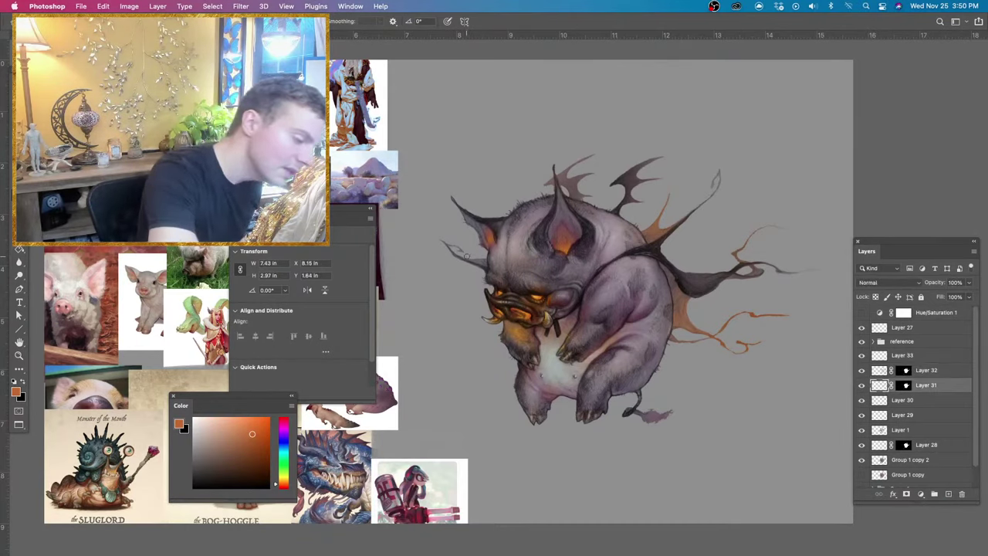
{"action": "mouse_move", "coordinate": [466, 257]}
{"action": "left_mouse_down"}
{"action": "mouse_move", "coordinate": [486, 265]}
{"action": "mouse_move", "coordinate": [452, 244]}
{"action": "left_mouse_up"}
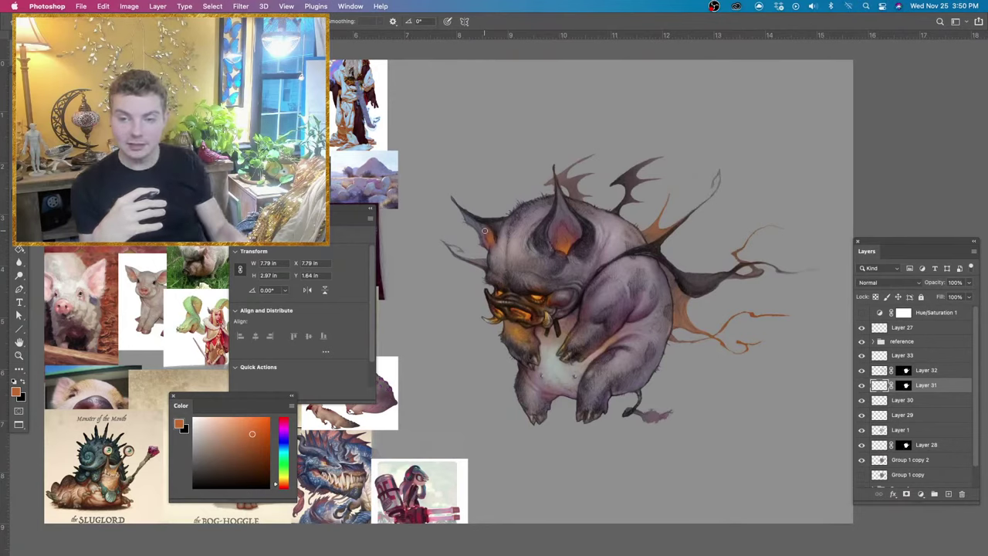
{"action": "key", "text": "super+equal"}
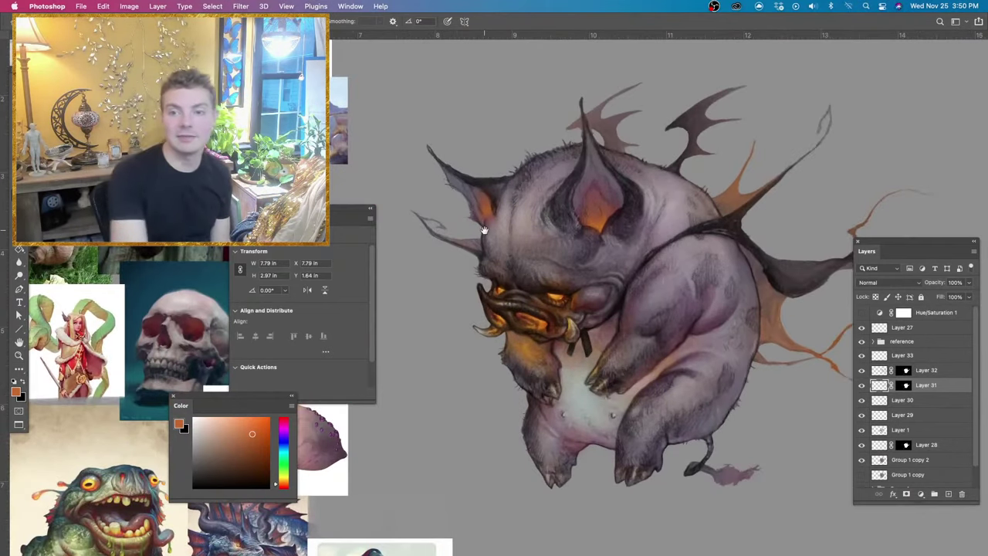
{"action": "left_click_drag", "start_coordinate": [664, 392], "coordinate": [609, 382]}
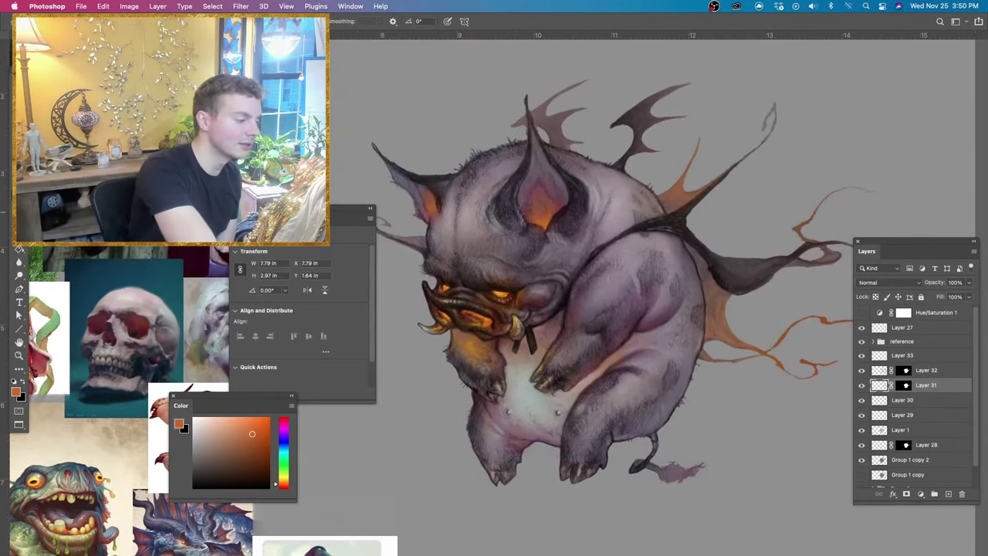
{"action": "left_click", "coordinate": [234, 207]}
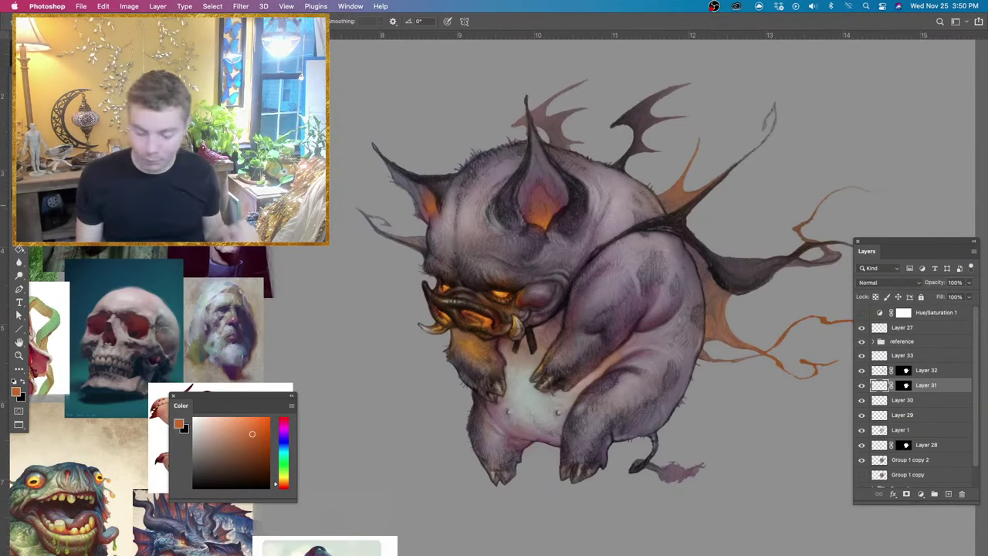
{"action": "left_click", "coordinate": [470, 216], "text": "alt"}
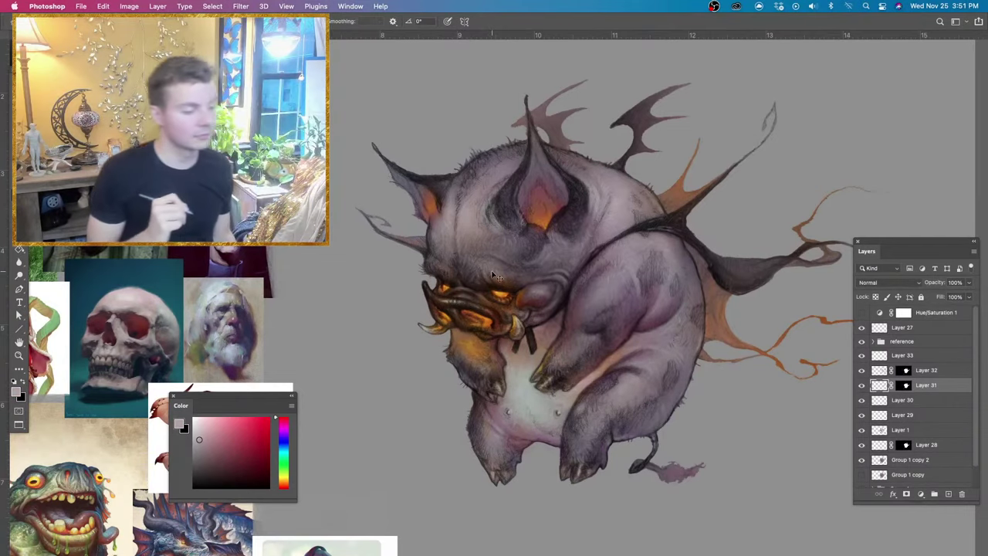
{"action": "key", "text": "e"}
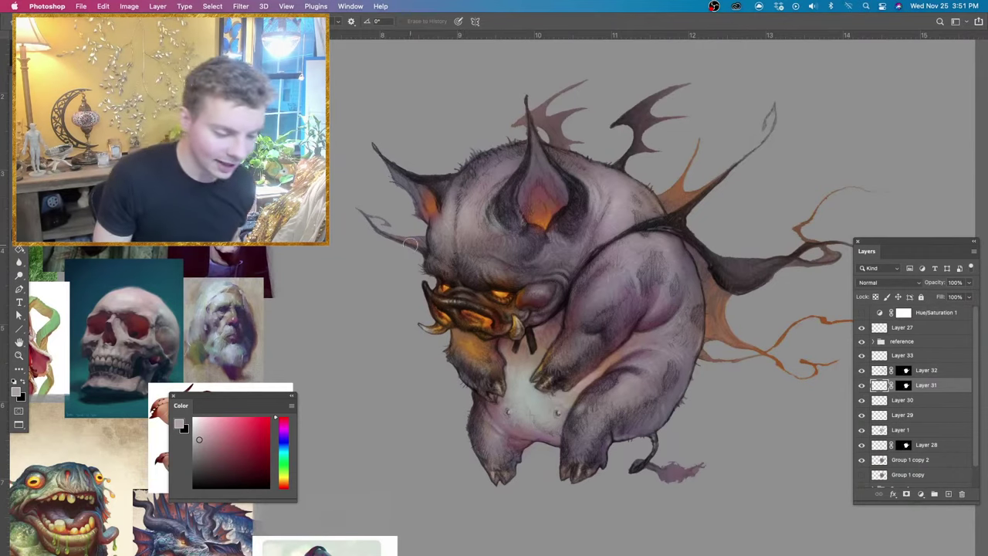
Group Layer 33 through Layer 28 and toggle the new group's visibility to compare the painting before and after.
{"action": "left_click", "coordinate": [903, 355]}
{"action": "scroll", "coordinate": [908, 361], "scroll_direction": "down", "scroll_amount": 1}
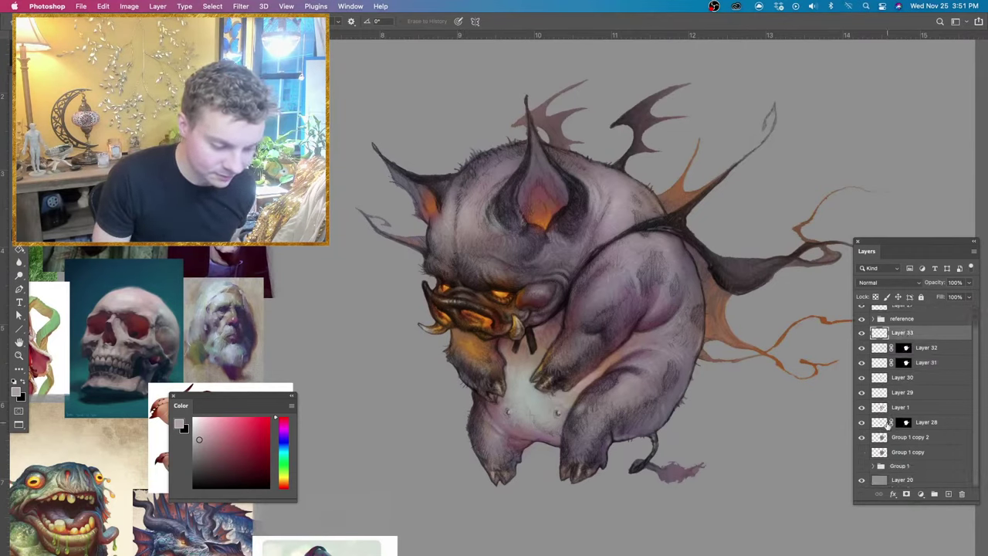
{"action": "left_click", "coordinate": [883, 426], "text": "shift"}
{"action": "left_click", "coordinate": [935, 494]}
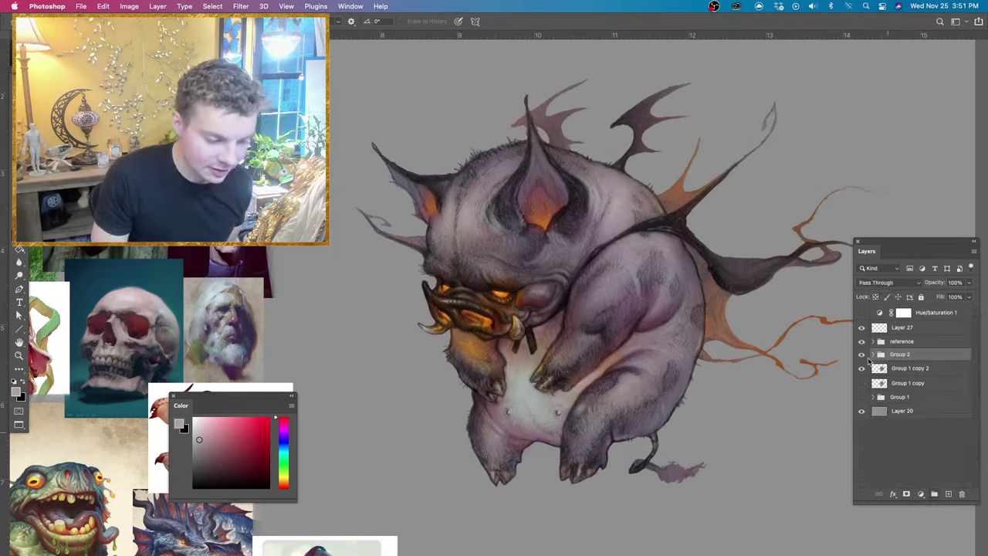
{"action": "left_click", "coordinate": [862, 354]}
{"action": "left_click", "coordinate": [862, 354]}
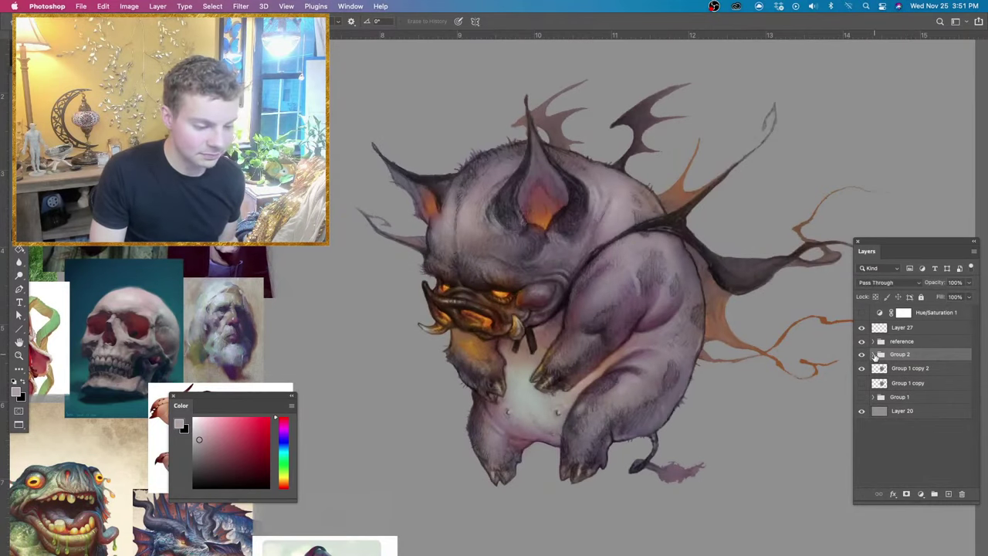
Check Layer 1 by toggling its visibility inside Group 2, and nest Layer 29 through Layer 33 in their own group.
{"action": "left_click", "coordinate": [875, 355]}
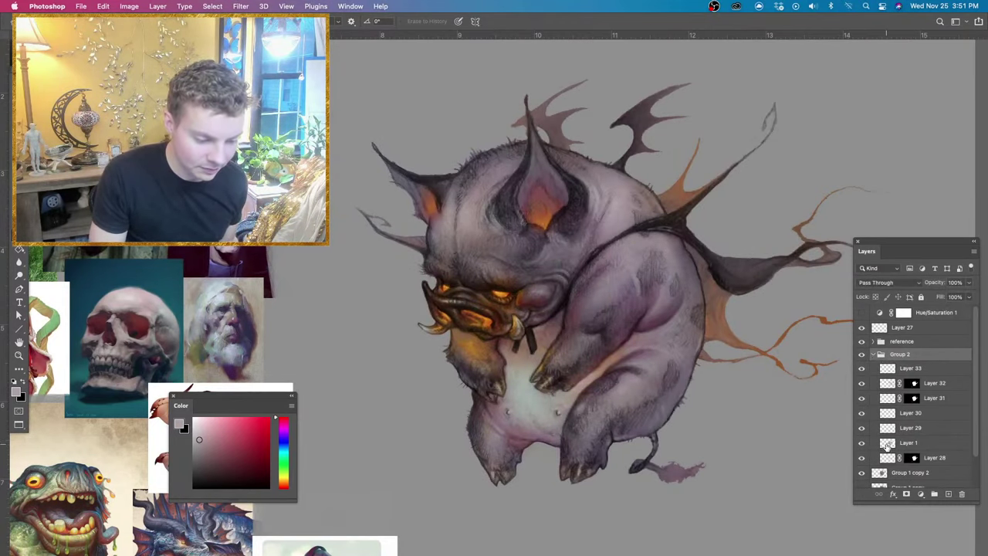
{"action": "left_click", "coordinate": [862, 442]}
{"action": "left_click", "coordinate": [863, 442]}
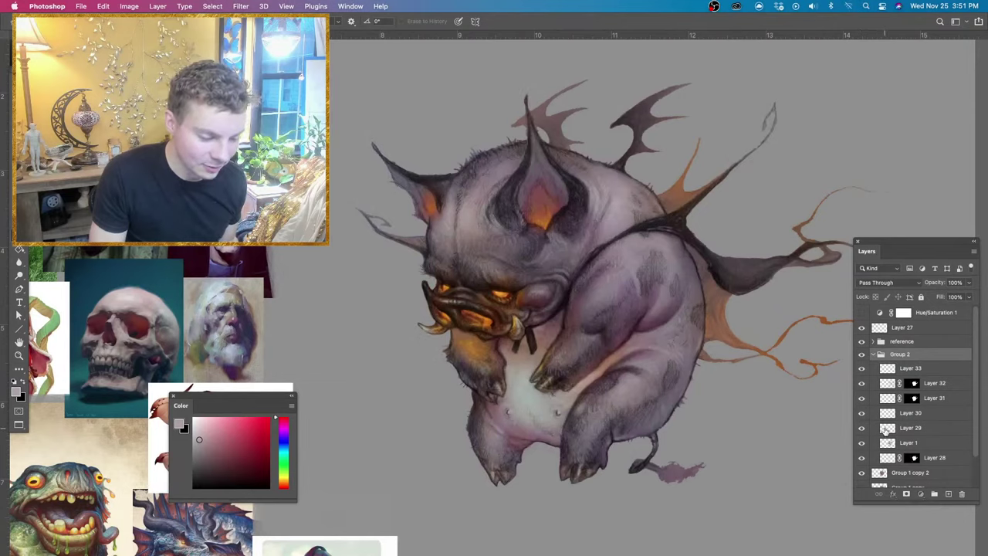
{"action": "left_click", "coordinate": [887, 427]}
{"action": "left_click", "coordinate": [888, 369], "text": "shift"}
{"action": "left_click", "coordinate": [933, 494]}
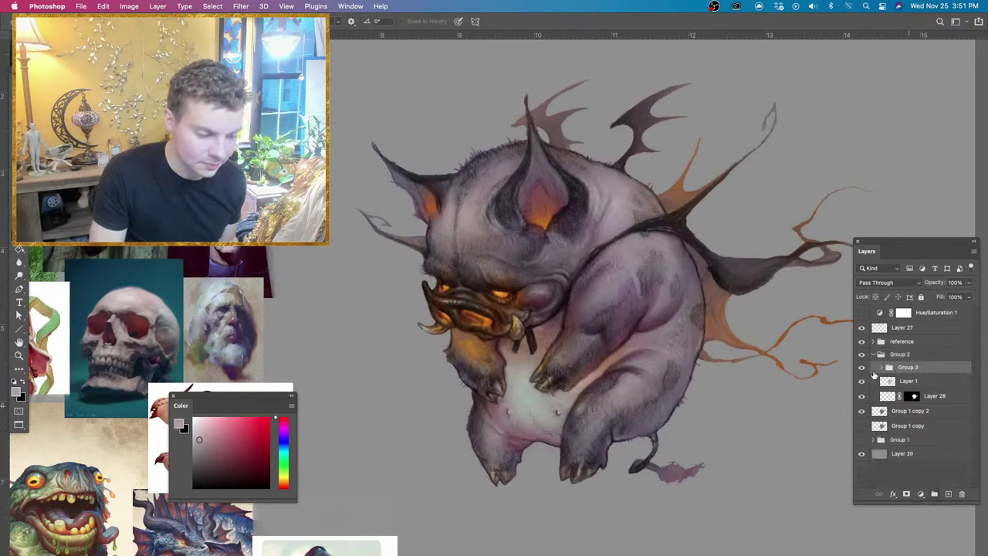
Toggle the visibility of Group 3 repeatedly to compare the creature with and without its recent rendering.
{"action": "left_click", "coordinate": [862, 367]}
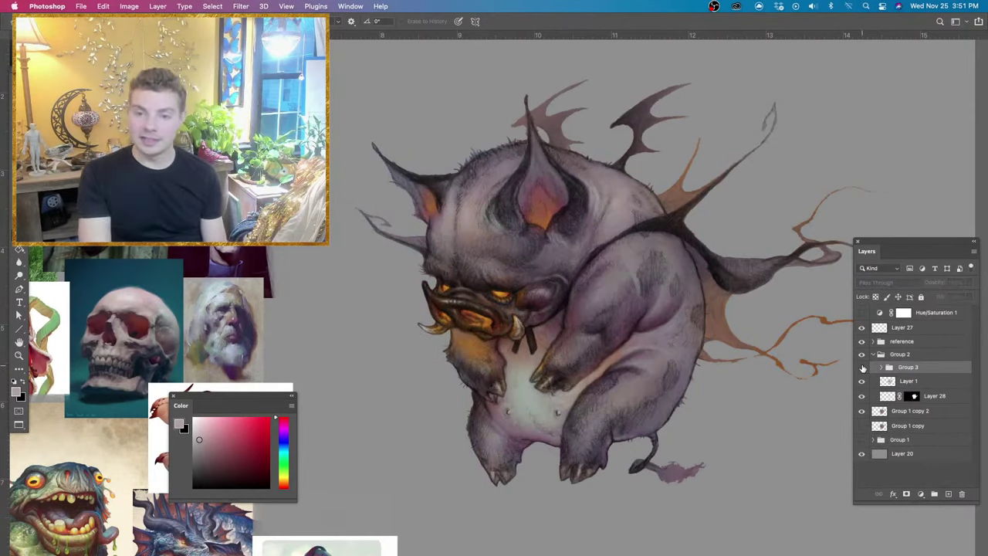
{"action": "key", "text": "super+equal"}
{"action": "key", "text": "super+minus"}
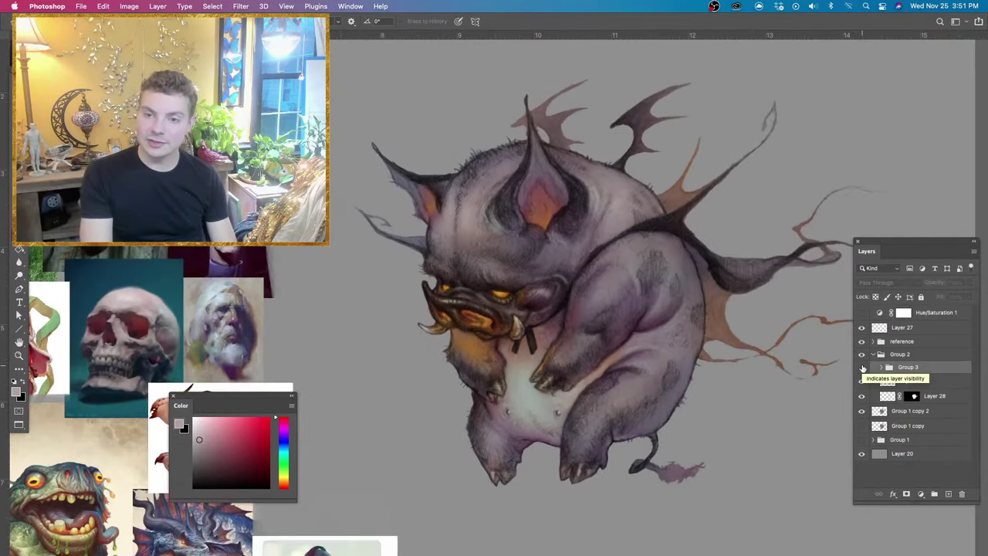
{"action": "left_click", "coordinate": [862, 367]}
{"action": "left_click", "coordinate": [862, 367]}
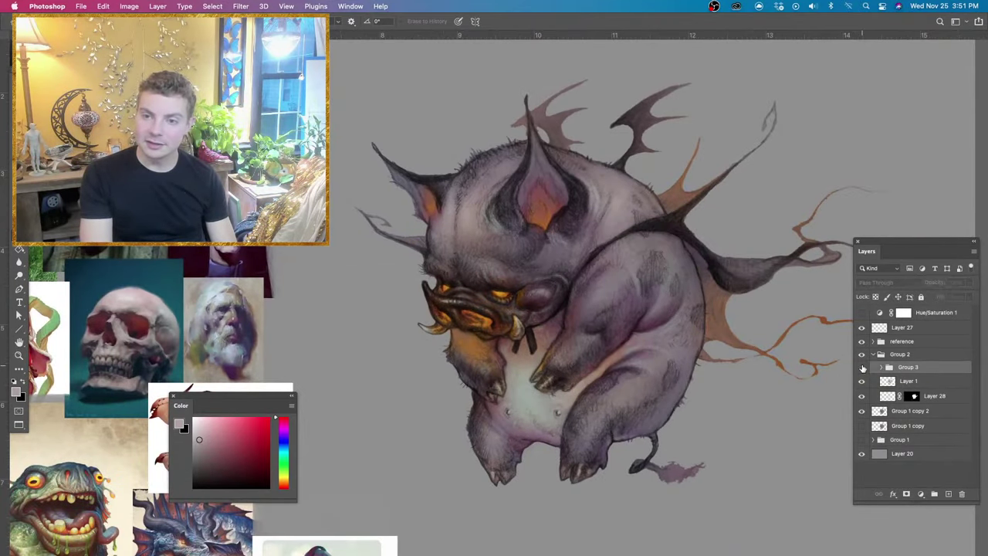
{"action": "left_click", "coordinate": [862, 367]}
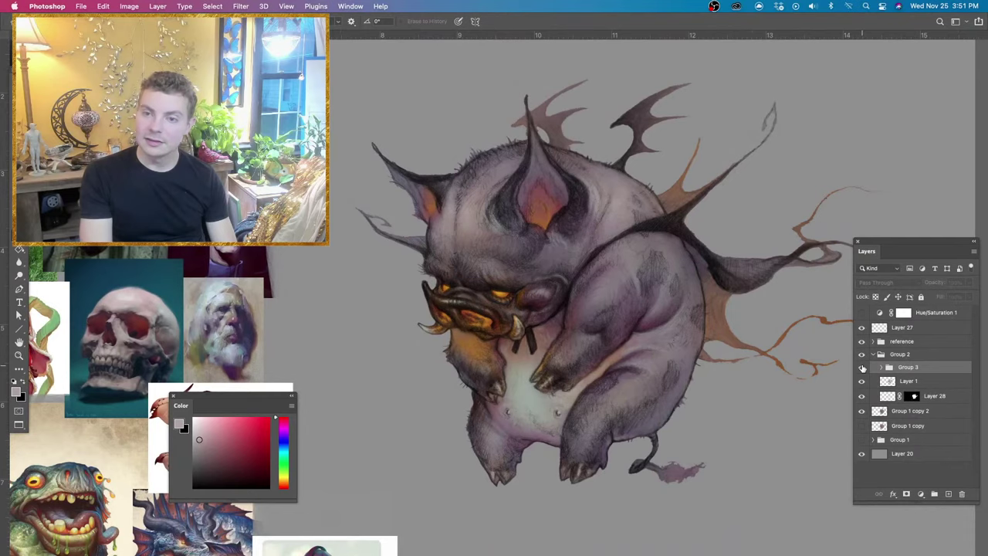
{"action": "left_click", "coordinate": [863, 368]}
{"action": "left_click", "coordinate": [862, 367]}
{"action": "left_click", "coordinate": [862, 367]}
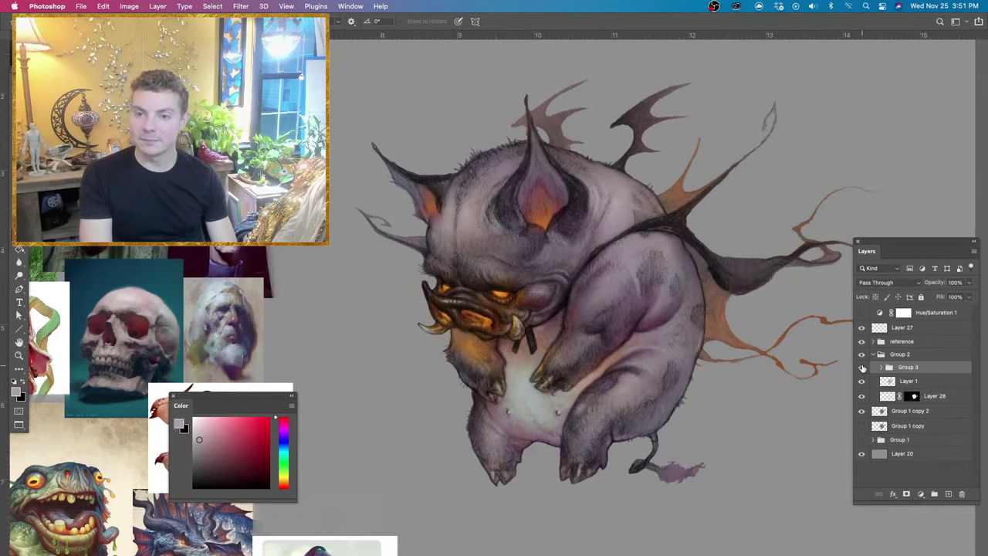
{"action": "key", "text": "super+plus"}
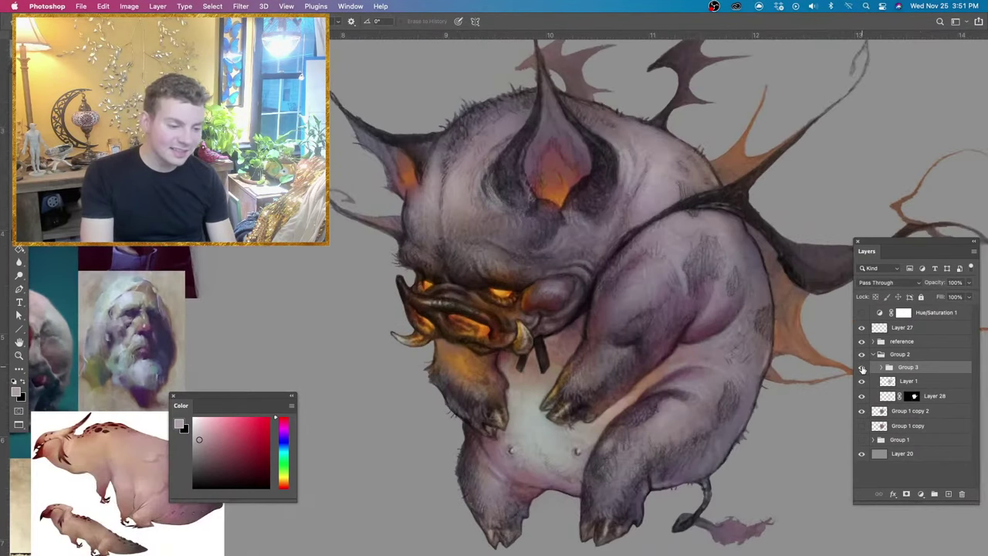
Expand Group 3 and toggle Layer 33 and Layer 32 individually to judge what each contributes.
{"action": "left_click", "coordinate": [881, 367]}
{"action": "left_click", "coordinate": [862, 381]}
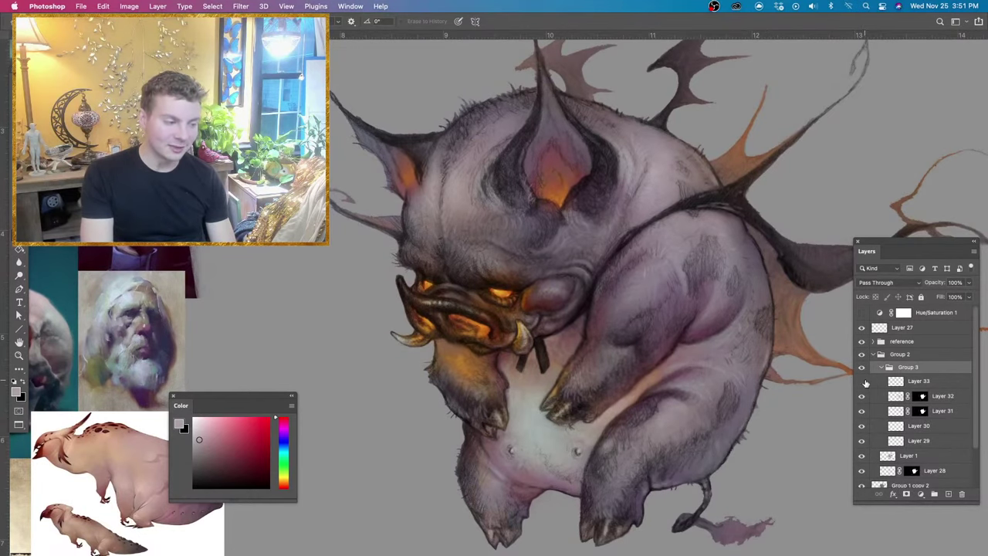
{"action": "left_click", "coordinate": [862, 381]}
{"action": "left_click", "coordinate": [862, 396]}
{"action": "left_click", "coordinate": [862, 396]}
{"action": "key", "text": "super+minus"}
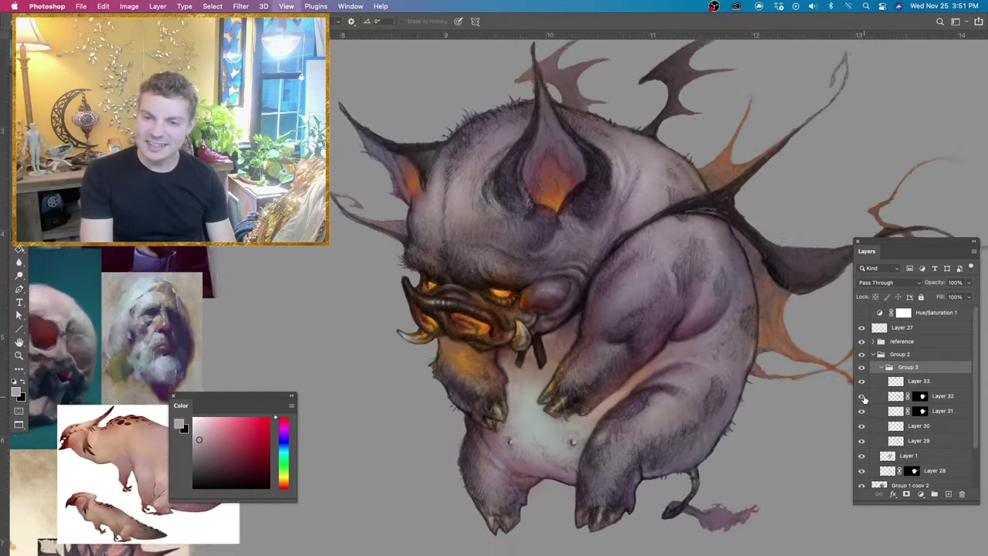
{"action": "left_click", "coordinate": [863, 396]}
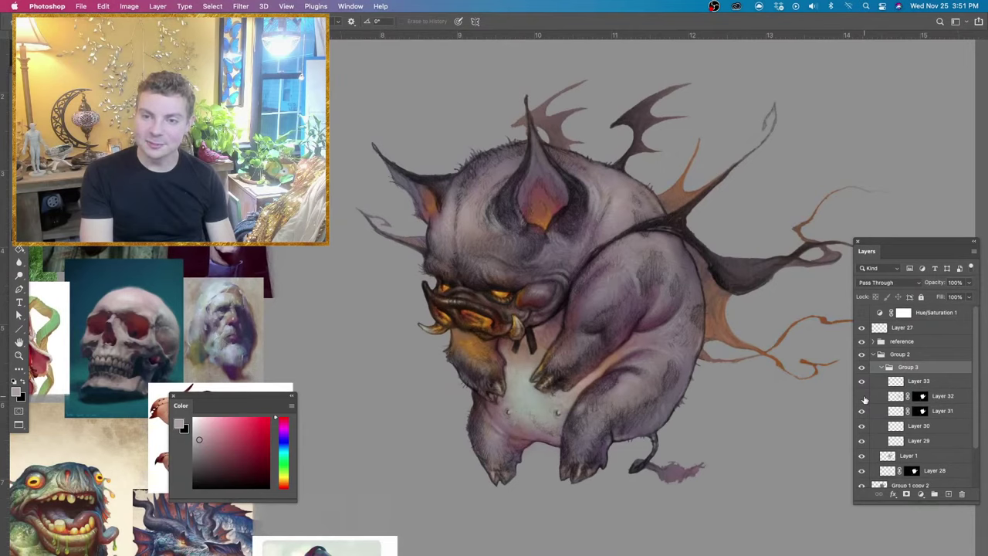
{"action": "left_click", "coordinate": [862, 396]}
{"action": "left_click", "coordinate": [862, 396]}
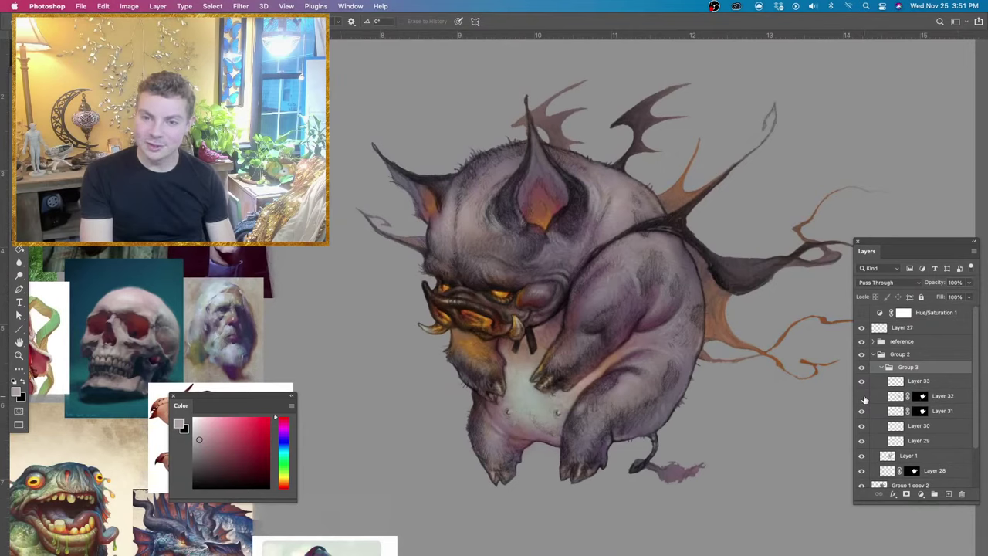
{"action": "left_click", "coordinate": [862, 396]}
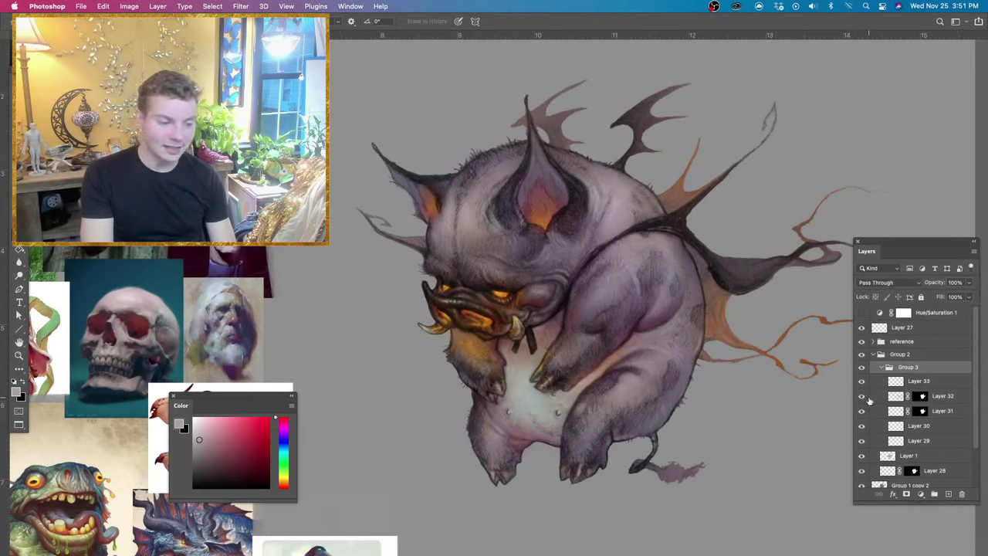
Reduce the opacity of the Overlay Layer 32 to 45% and check its effect on the creature.
{"action": "left_click", "coordinate": [887, 397]}
{"action": "left_click", "coordinate": [969, 283]}
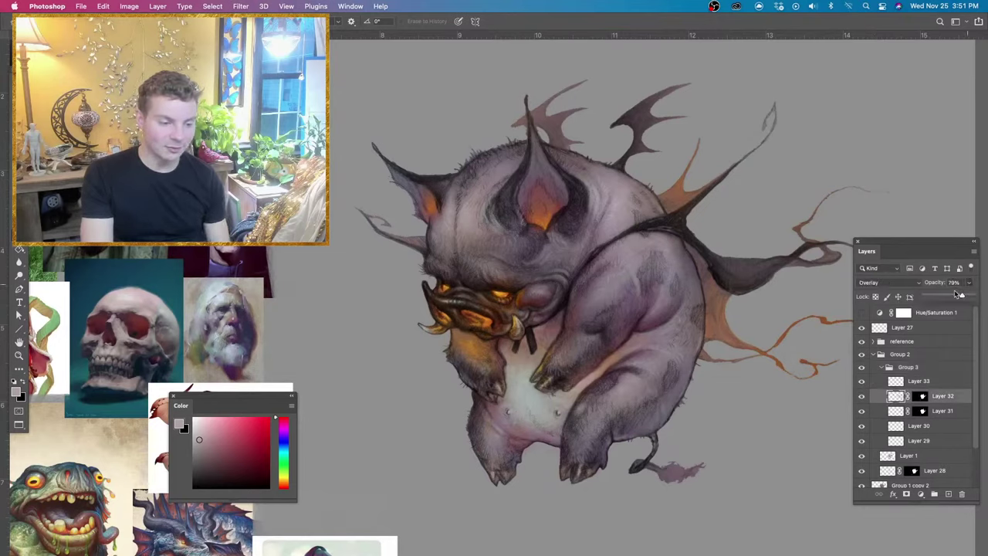
{"action": "left_click_drag", "start_coordinate": [952, 298], "coordinate": [946, 297]}
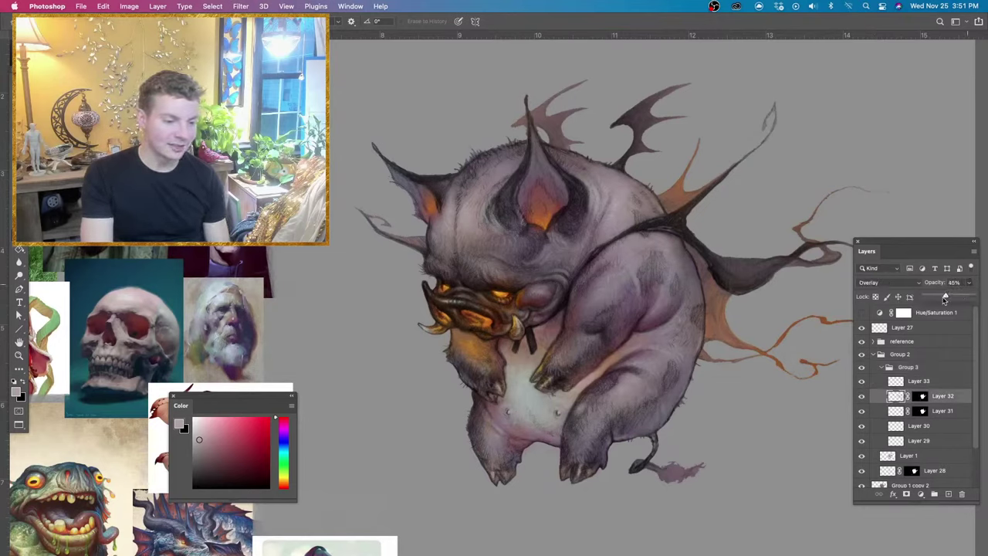
{"action": "left_click", "coordinate": [865, 399]}
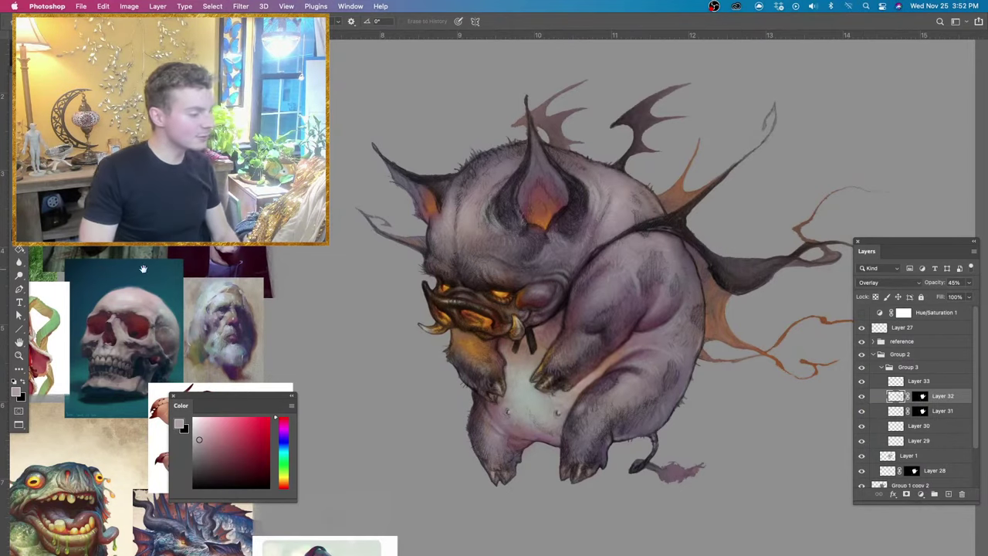
Examine the Sluglord and Bog-Hoggle reference paintings up close and return to the whole boar creature.
{"action": "left_click_drag", "start_coordinate": [316, 278], "coordinate": [777, 154]}
{"action": "left_click_drag", "start_coordinate": [760, 235], "coordinate": [850, 192]}
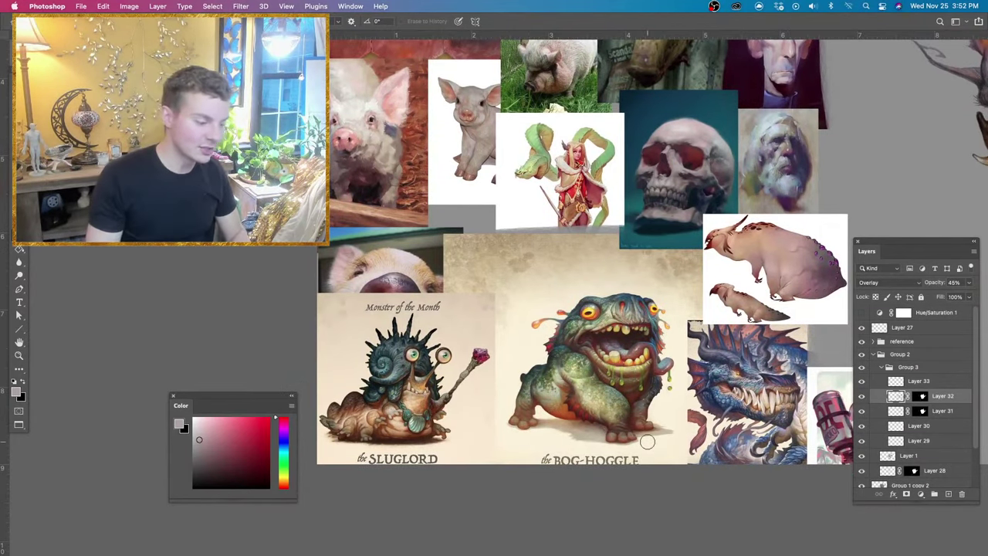
{"action": "key", "text": "super+equal"}
{"action": "key", "text": "super+equal"}
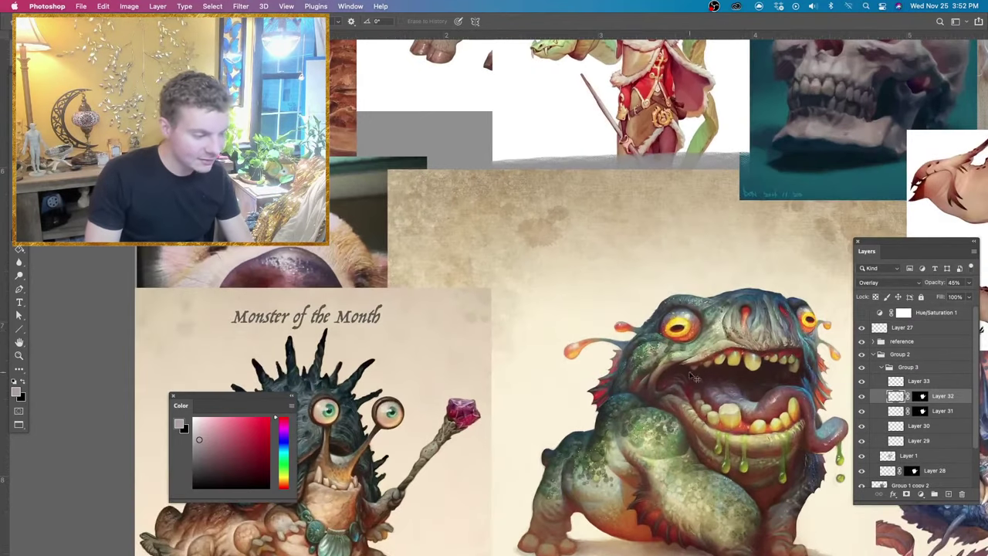
{"action": "key", "text": "super+equal"}
{"action": "left_click_drag", "start_coordinate": [435, 378], "coordinate": [575, 378]}
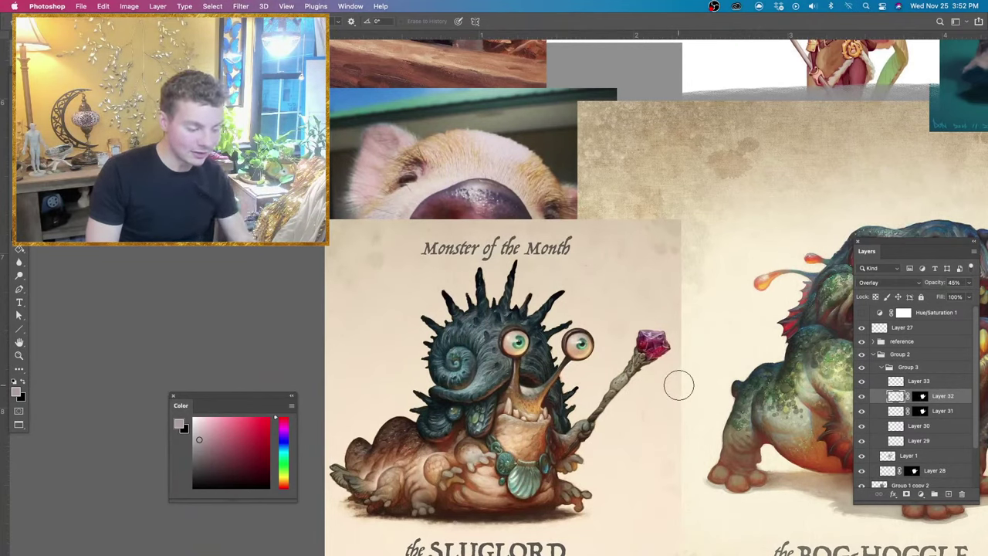
{"action": "key", "text": "super+minus"}
{"action": "key", "text": "super+minus"}
{"action": "left_click_drag", "start_coordinate": [744, 358], "coordinate": [582, 429]}
{"action": "key", "text": "super+minus"}
{"action": "mouse_move", "coordinate": [752, 310]}
{"action": "left_mouse_down"}
{"action": "mouse_move", "coordinate": [510, 414]}
{"action": "mouse_move", "coordinate": [485, 415]}
{"action": "left_mouse_up"}
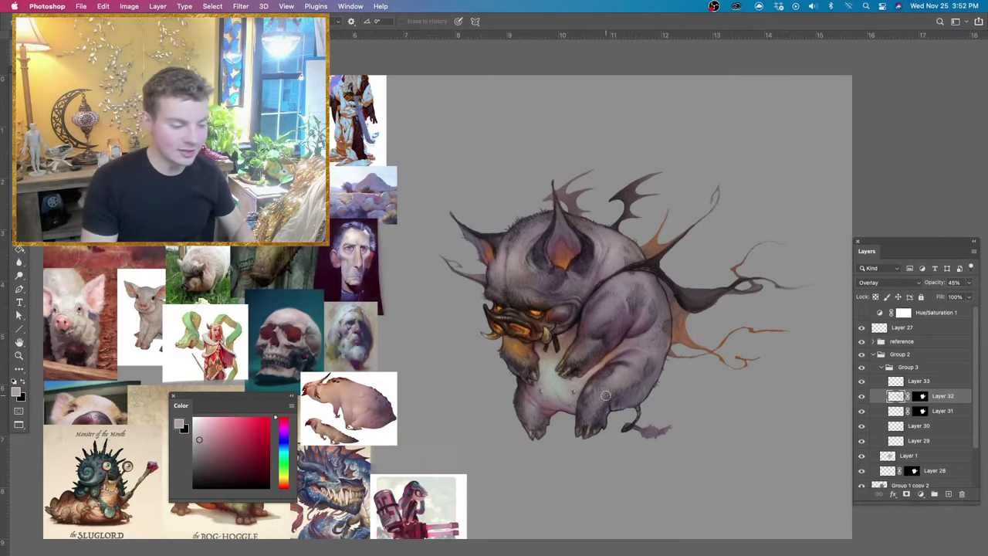
Collapse Group 2 and toggle the visibility of Group 2 and Group 1 copy 2 to compare the creature's rendering stages.
{"action": "right_click", "coordinate": [784, 392]}
{"action": "left_click", "coordinate": [874, 354]}
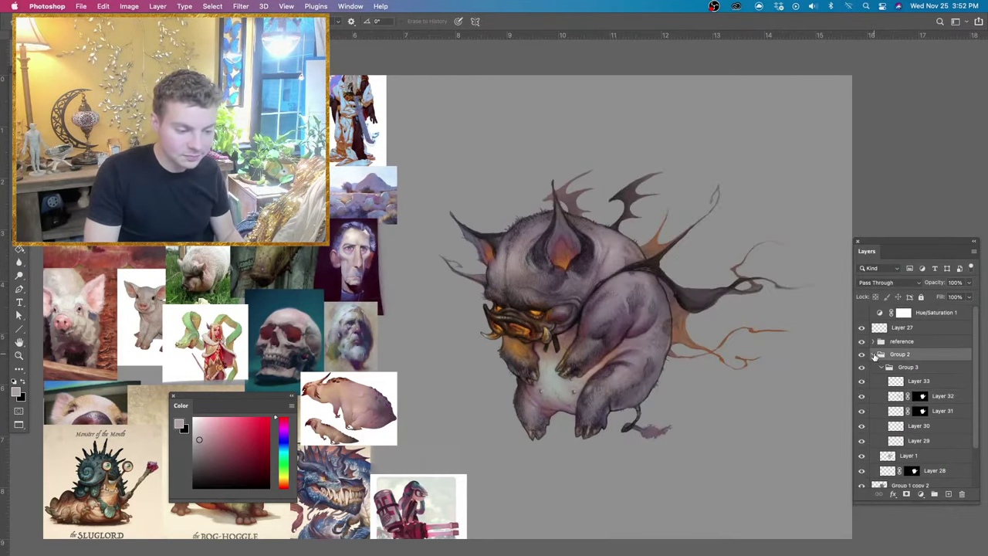
{"action": "left_click", "coordinate": [875, 354]}
{"action": "left_click", "coordinate": [863, 355]}
{"action": "left_click", "coordinate": [863, 355]}
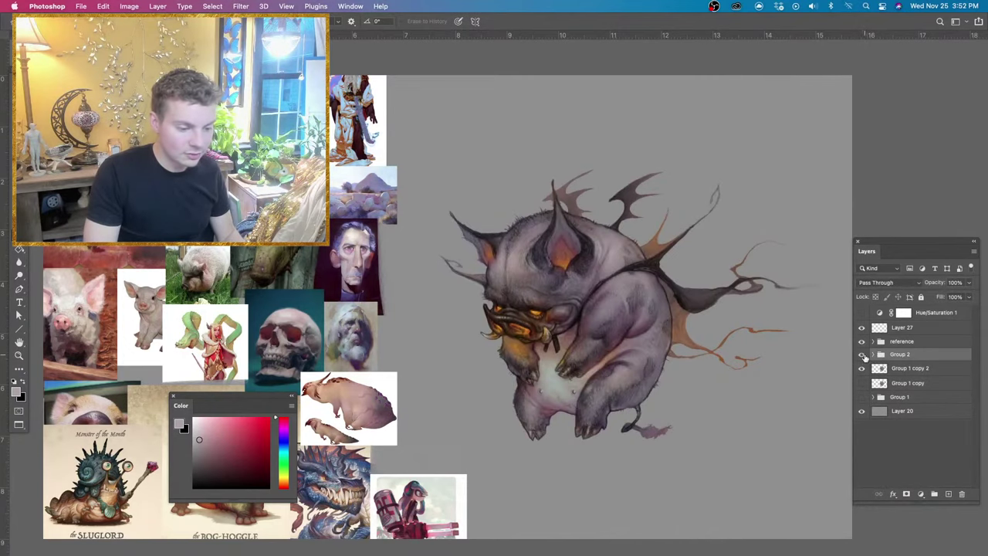
{"action": "left_click", "coordinate": [862, 369]}
{"action": "left_click", "coordinate": [862, 355]}
{"action": "left_click", "coordinate": [863, 355]}
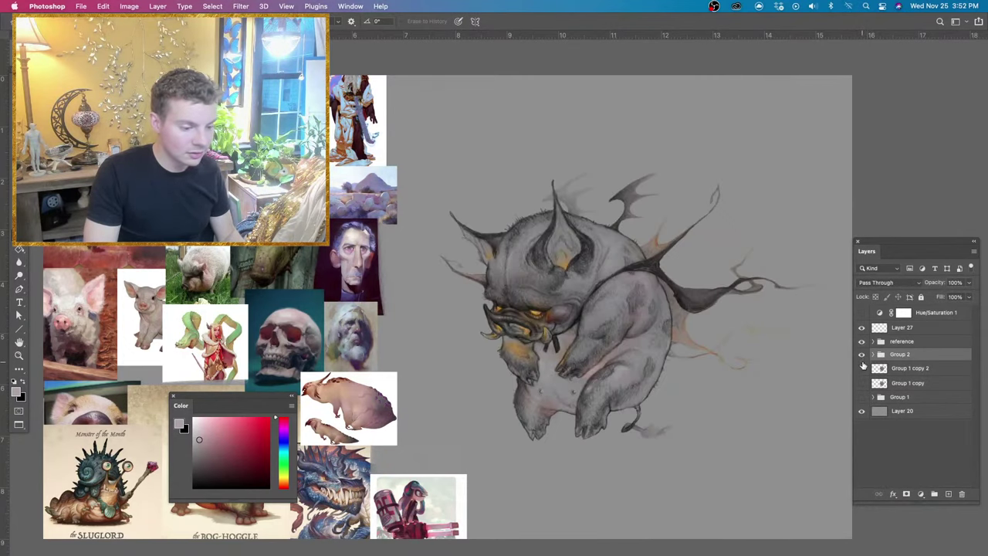
{"action": "left_click", "coordinate": [863, 369]}
Put Group 2 and Group 1 copy 2 together in a new group and toggle its visibility against Group 1 copy.
{"action": "left_click", "coordinate": [887, 369], "text": "shift"}
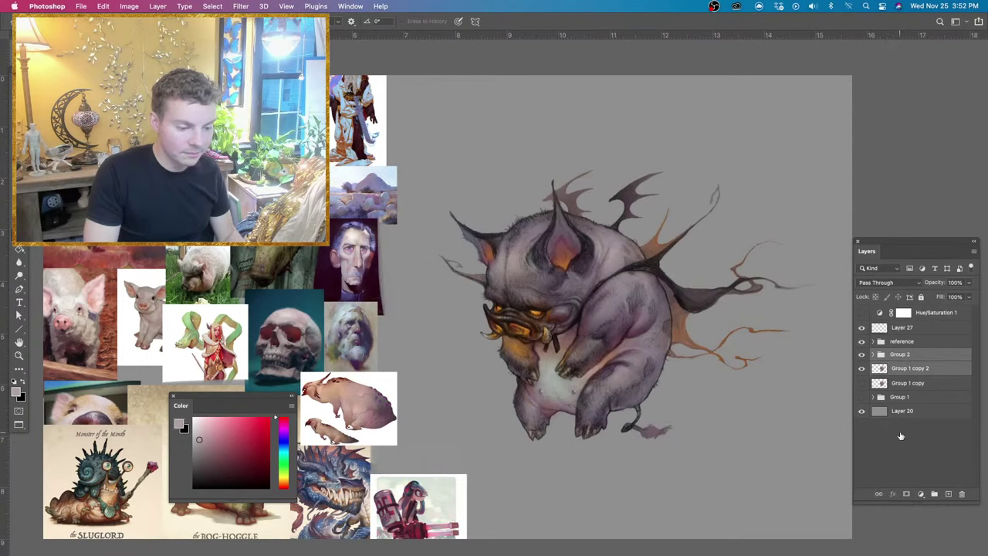
{"action": "left_click", "coordinate": [934, 495]}
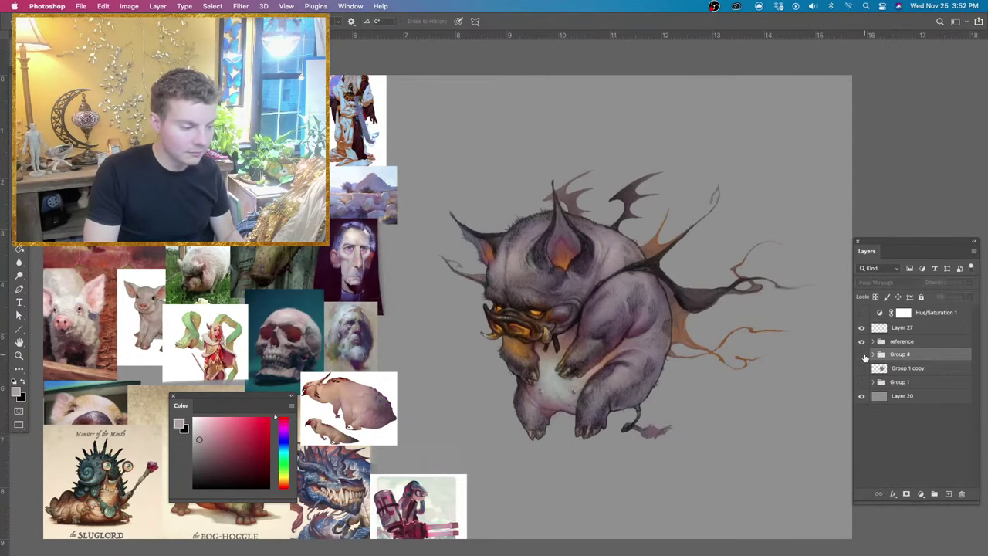
{"action": "left_click", "coordinate": [862, 354]}
{"action": "left_click", "coordinate": [862, 354]}
{"action": "left_click", "coordinate": [862, 368]}
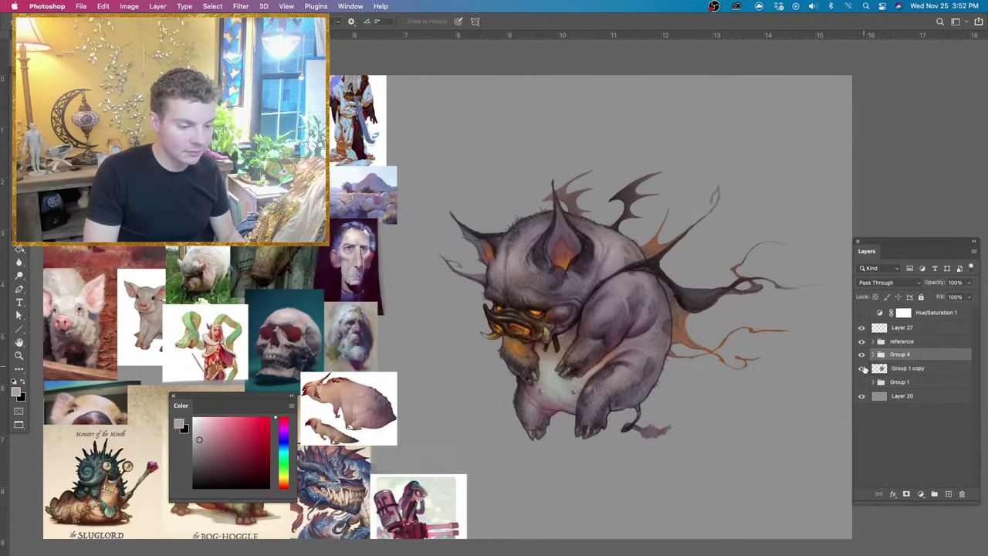
Duplicate Group 4 and try merging the copy into a single layer.
{"action": "left_click_drag", "start_coordinate": [900, 354], "coordinate": [947, 494]}
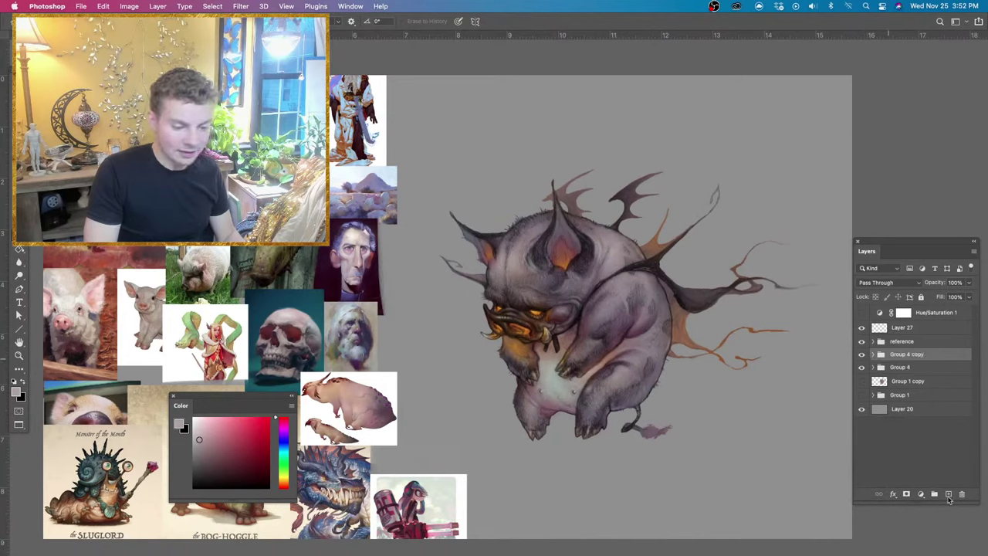
{"action": "key", "text": "super+e"}
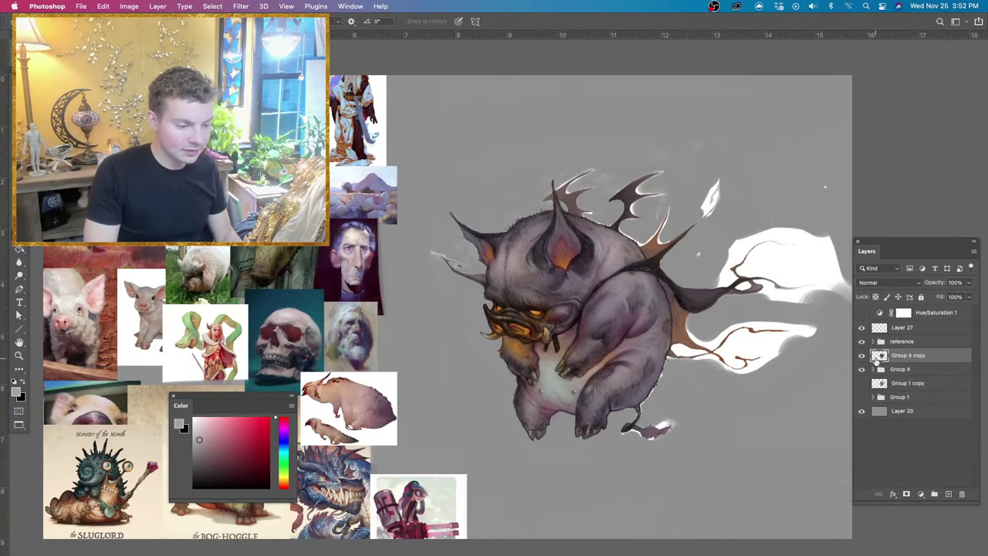
{"action": "key", "text": "super+z"}
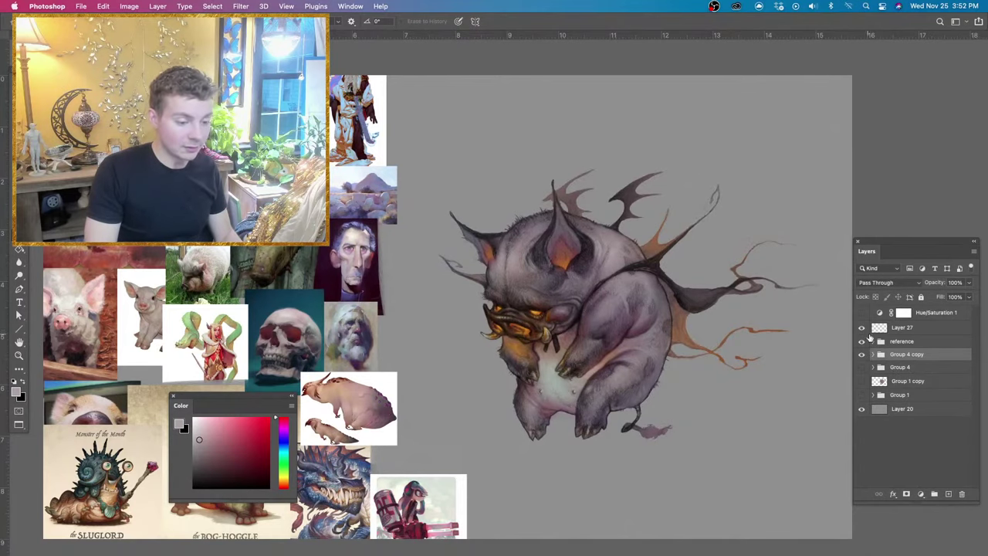
Hide the reference group and stamp all visible artwork onto a new layer above Group 4 copy.
{"action": "left_click", "coordinate": [862, 342]}
{"action": "key", "text": "shift+super+e"}
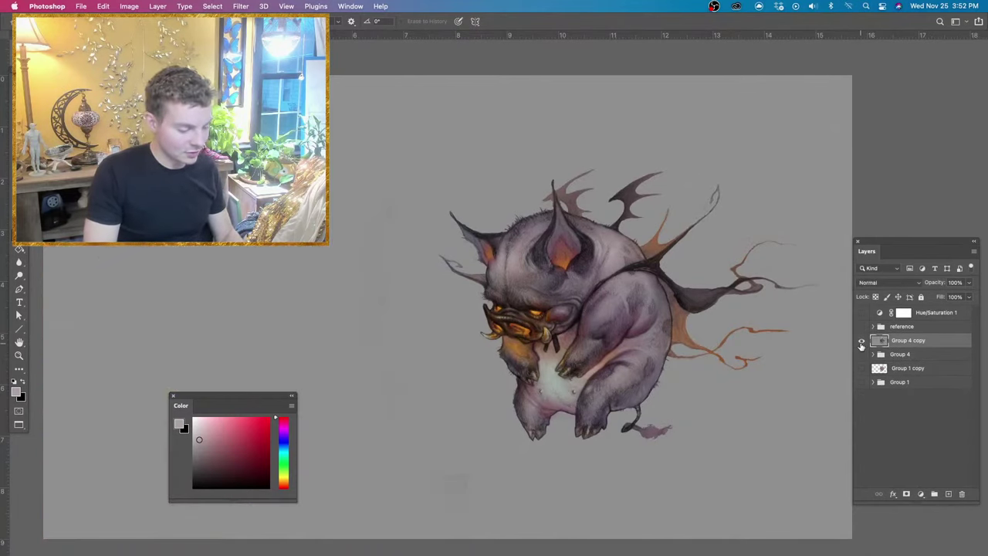
{"action": "key", "text": "super+z"}
{"action": "key", "text": "shift+alt+super+e"}
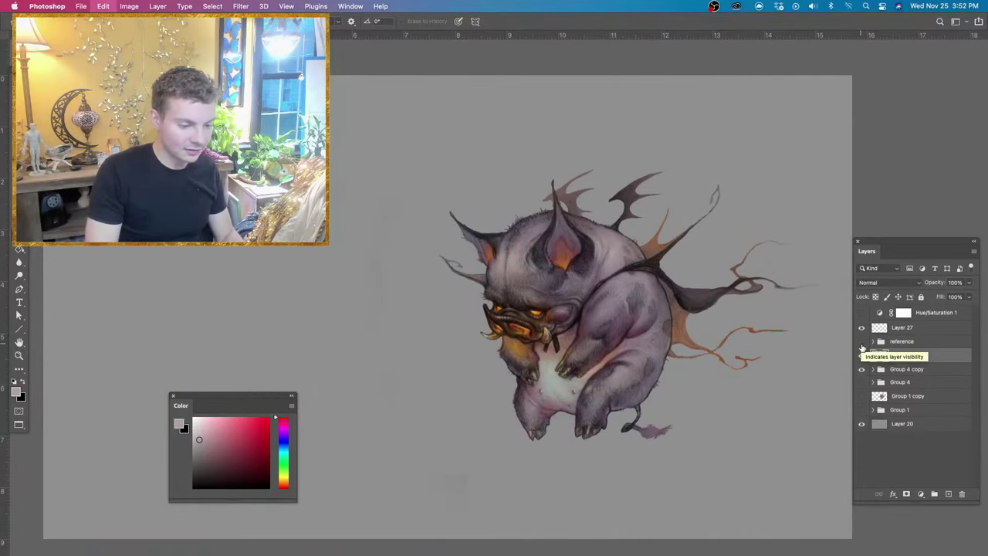
Adjust the stamped layer with Levels, using input levels of 5, 0.88 and 236 and an output black of 10.
{"action": "left_click", "coordinate": [137, 5]}
{"action": "mouse_move", "coordinate": [143, 33]}
{"action": "left_click", "coordinate": [334, 43]}
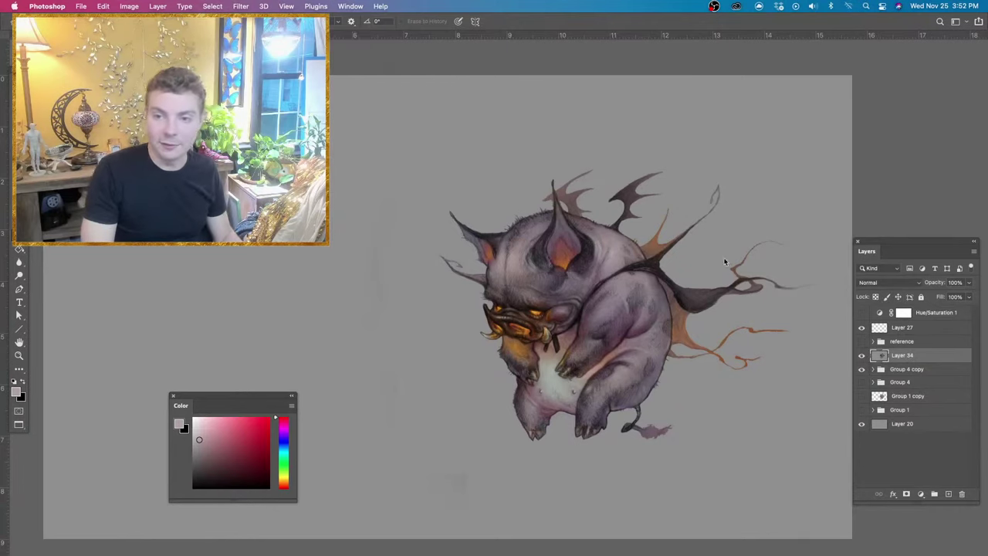
{"action": "key", "text": "super+l"}
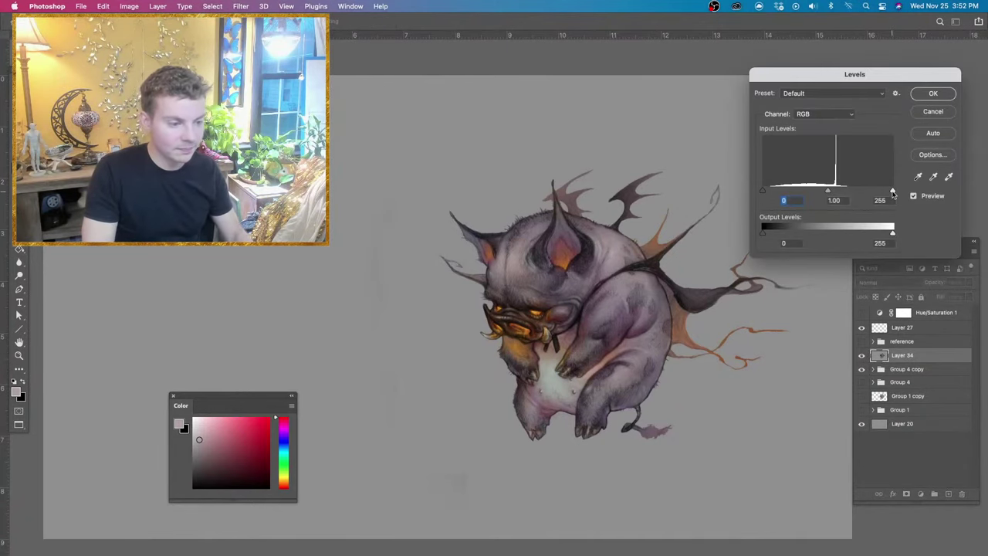
{"action": "left_click_drag", "start_coordinate": [892, 192], "coordinate": [876, 193]}
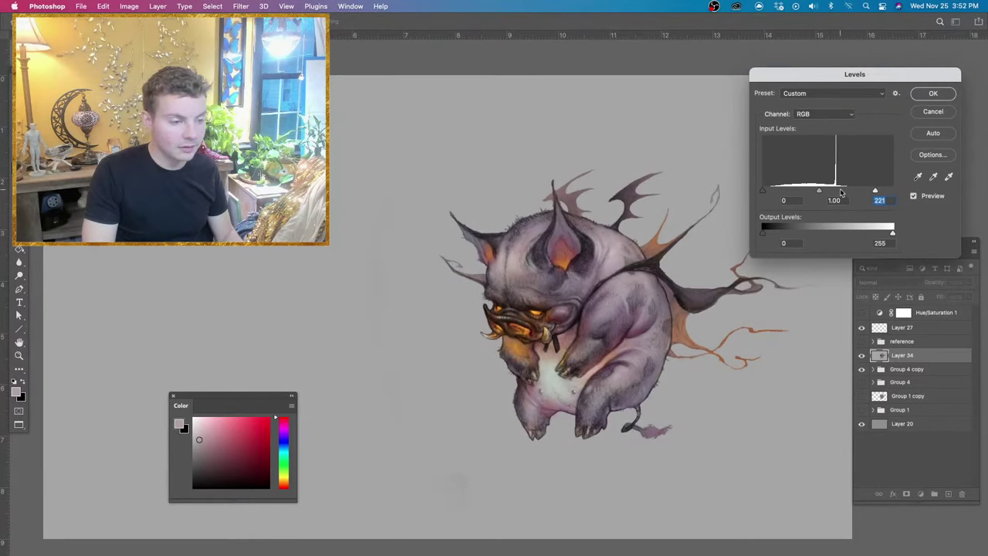
{"action": "left_click", "coordinate": [830, 192]}
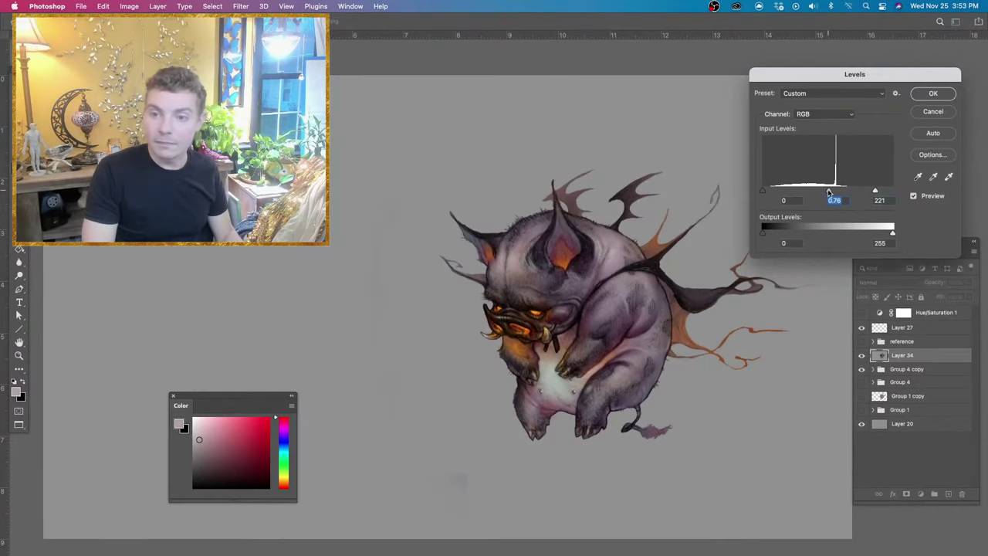
{"action": "mouse_move", "coordinate": [828, 192]}
{"action": "left_mouse_down"}
{"action": "mouse_move", "coordinate": [883, 191]}
{"action": "mouse_move", "coordinate": [830, 192]}
{"action": "left_mouse_up"}
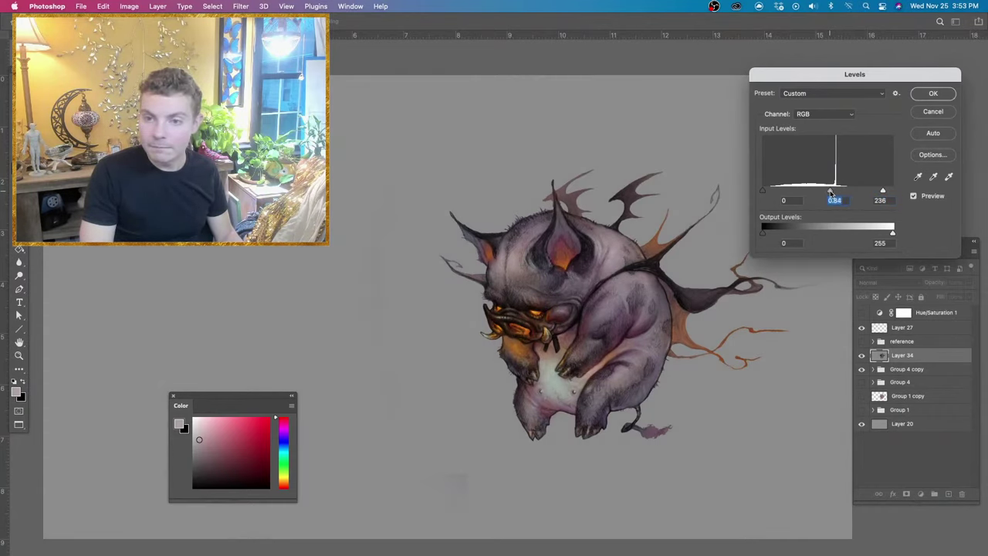
{"action": "left_click_drag", "start_coordinate": [763, 191], "coordinate": [769, 192]}
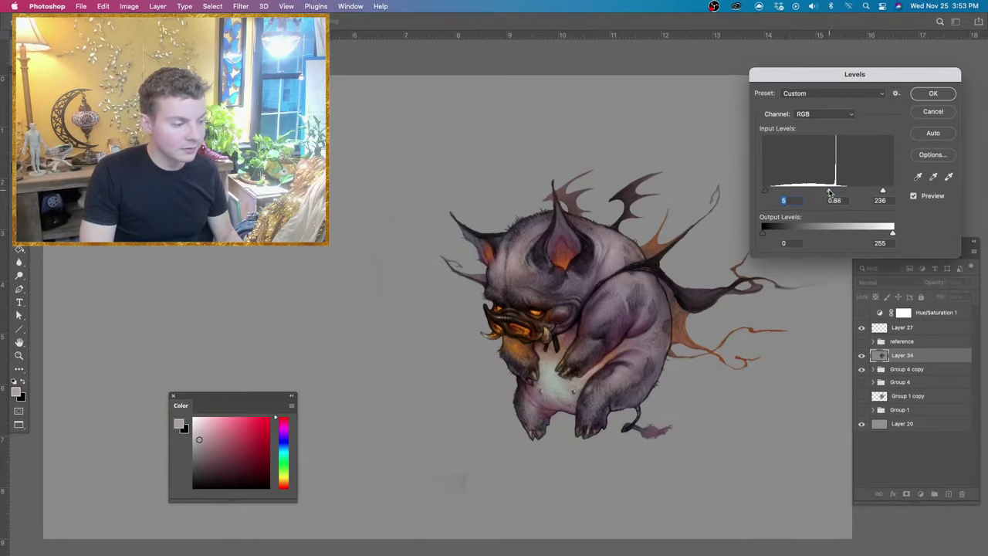
{"action": "left_click", "coordinate": [831, 192]}
{"action": "left_click_drag", "start_coordinate": [763, 231], "coordinate": [767, 231]}
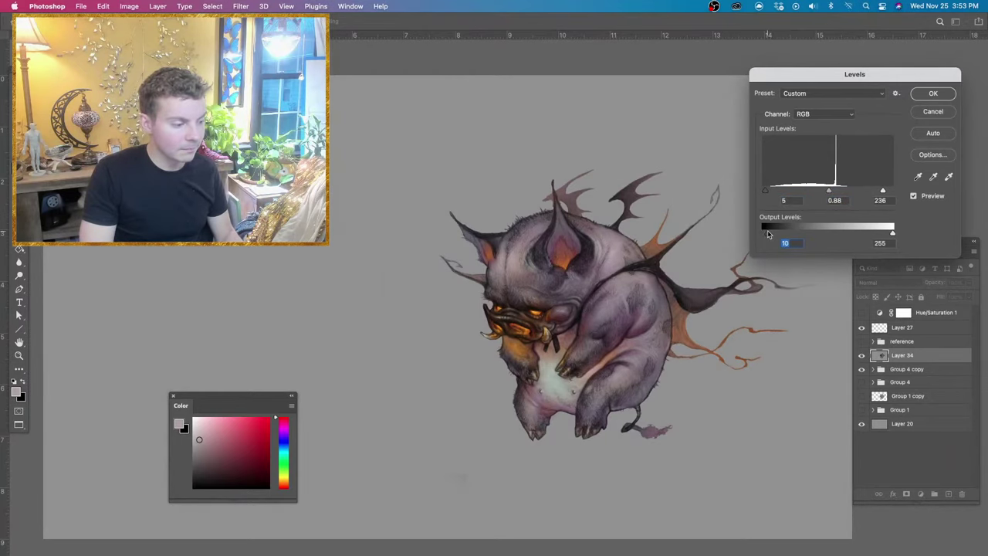
{"action": "left_click", "coordinate": [937, 96]}
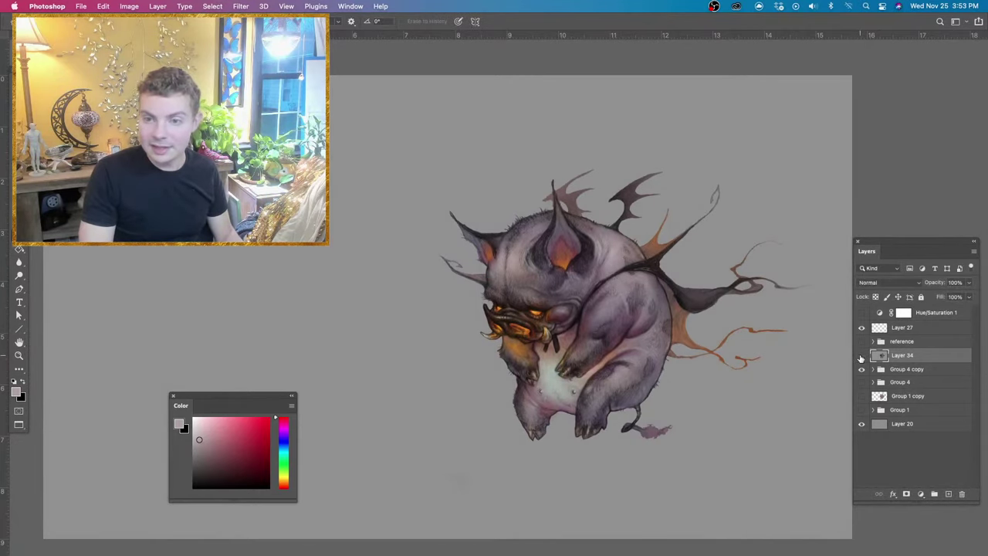
Toggle the Levels-adjusted Layer 34 to compare the creature with and without it, and delete the layer.
{"action": "left_click", "coordinate": [861, 357]}
{"action": "left_click", "coordinate": [861, 356]}
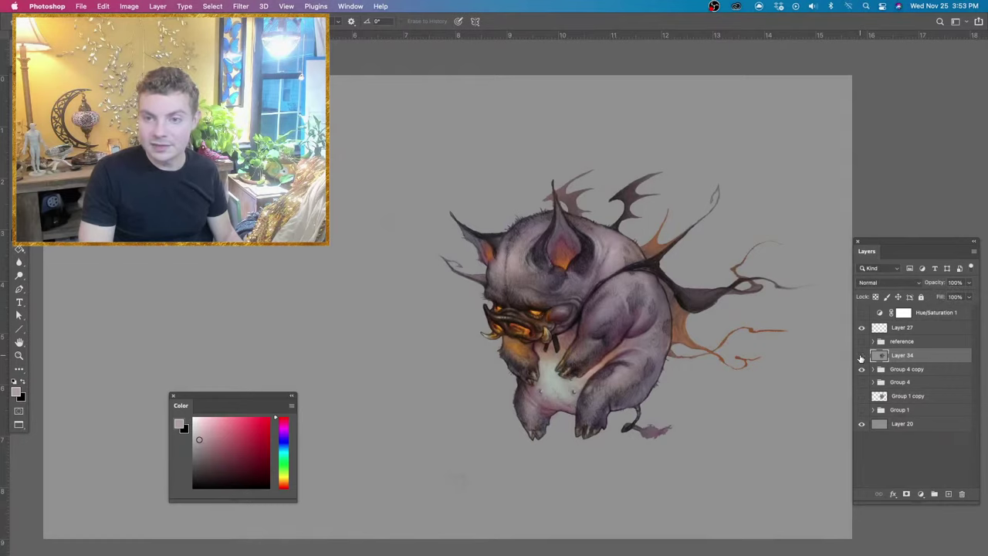
{"action": "key", "text": "Delete"}
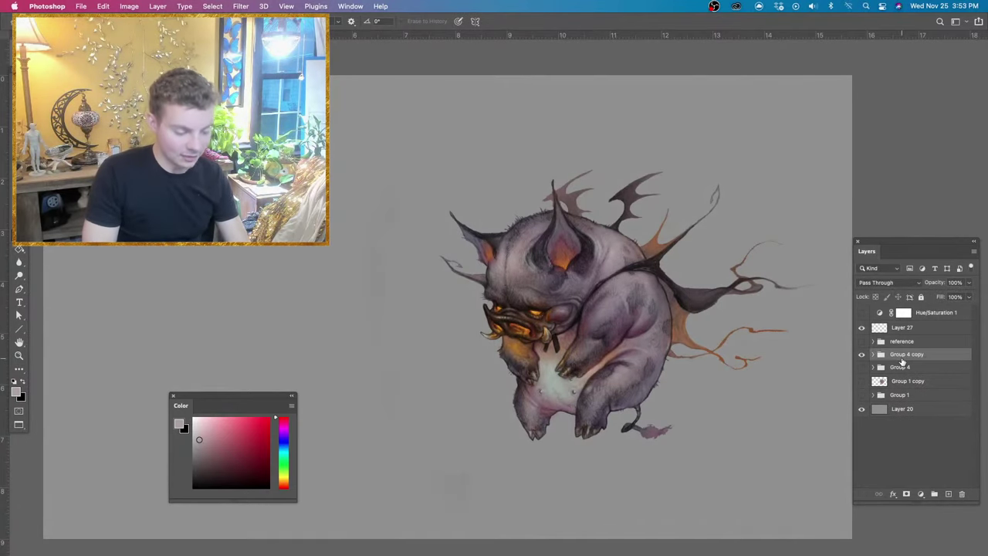
Examine the enlarged creature with the interface panels hidden and restored, and check Group 4 copy.
{"action": "key", "text": "super+="}
{"action": "left_click_drag", "start_coordinate": [737, 319], "coordinate": [654, 291]}
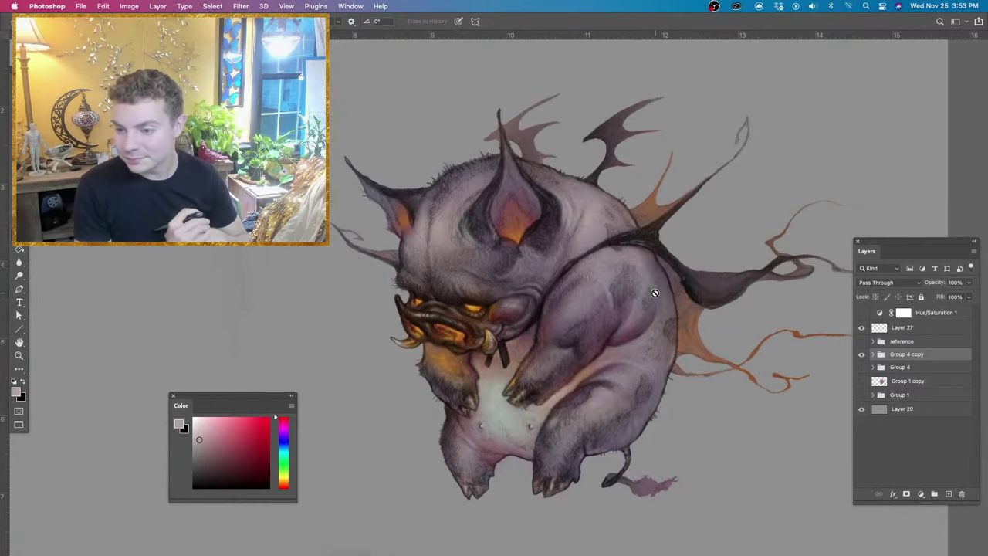
{"action": "scroll", "coordinate": [656, 290], "scroll_direction": "left", "scroll_amount": 5}
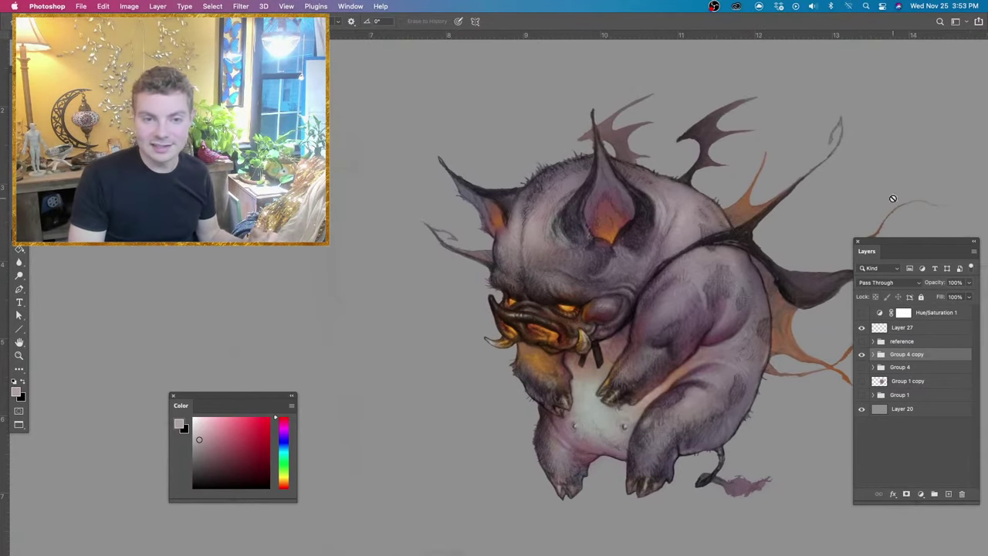
{"action": "key", "text": "Tab"}
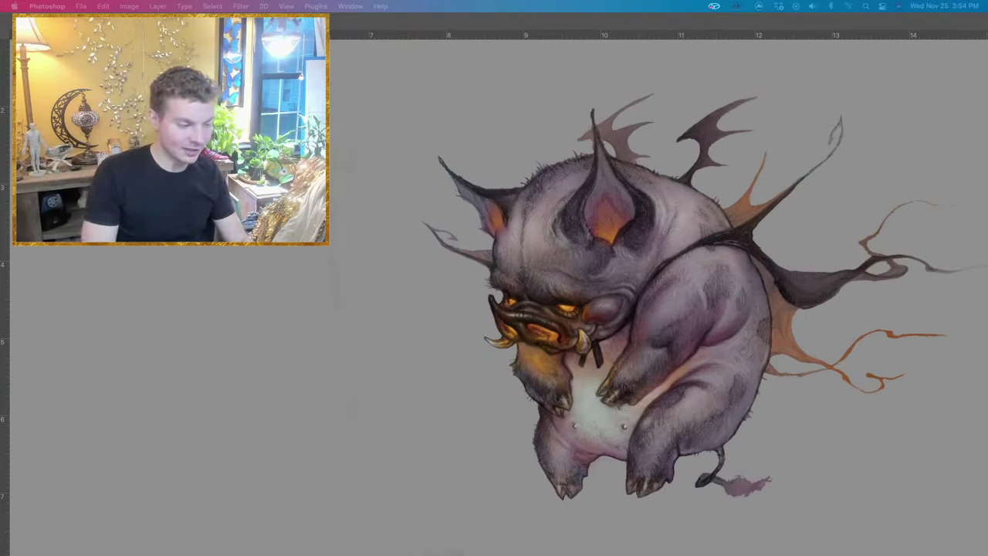
{"action": "key", "text": "Tab"}
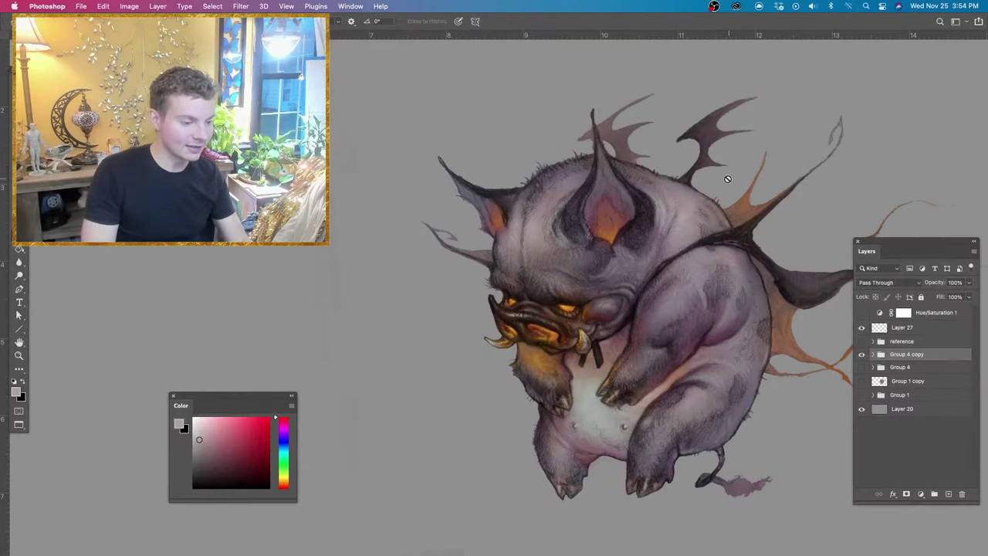
{"action": "left_click", "coordinate": [873, 354]}
{"action": "left_click", "coordinate": [873, 354]}
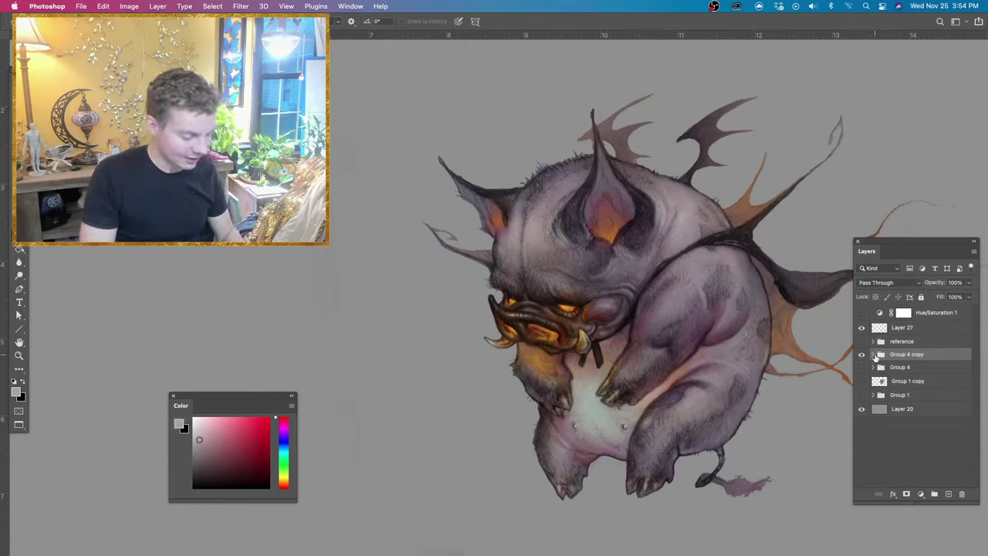
Create a merged copy of the visible artwork as a new layer above Group 4 copy, keeping the groups intact.
{"action": "key", "text": "super+shift+e"}
{"action": "key", "text": "super+c"}
{"action": "key", "text": "super+z"}
{"action": "key", "text": "super+v"}
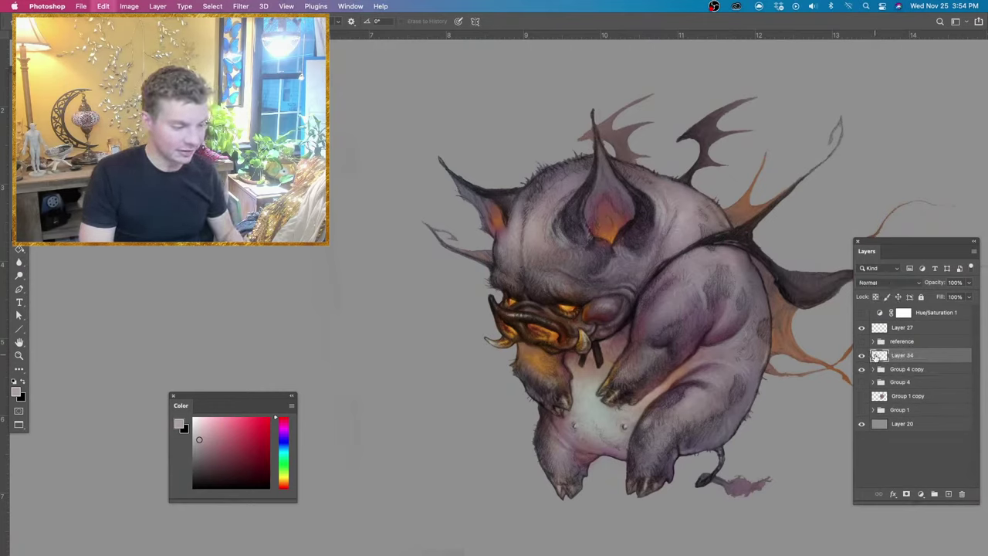
Start a Hue/Saturation adjustment on the merged Layer 34 and try hue shifts of -11, -26 and +34.
{"action": "key", "text": "super+u"}
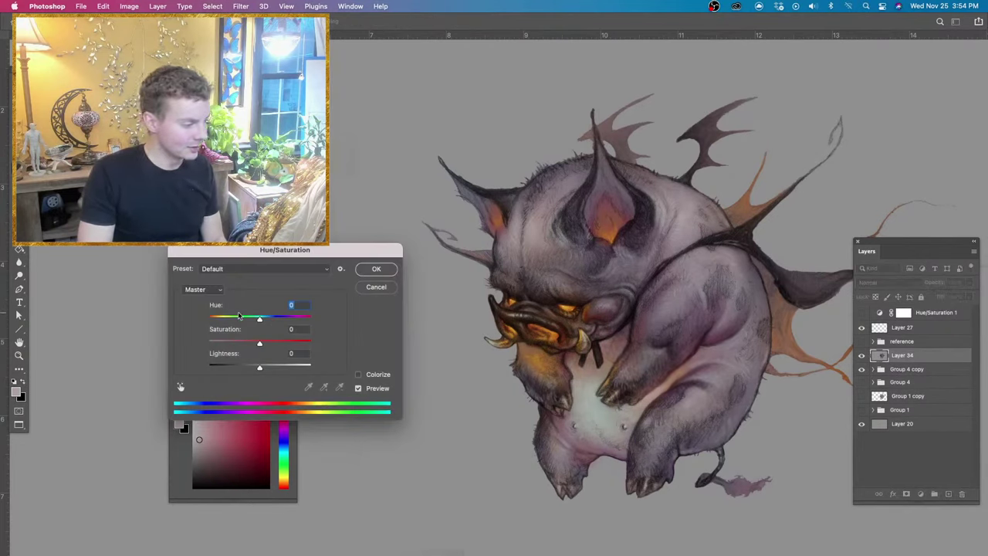
{"action": "left_click_drag", "start_coordinate": [271, 318], "coordinate": [278, 319]}
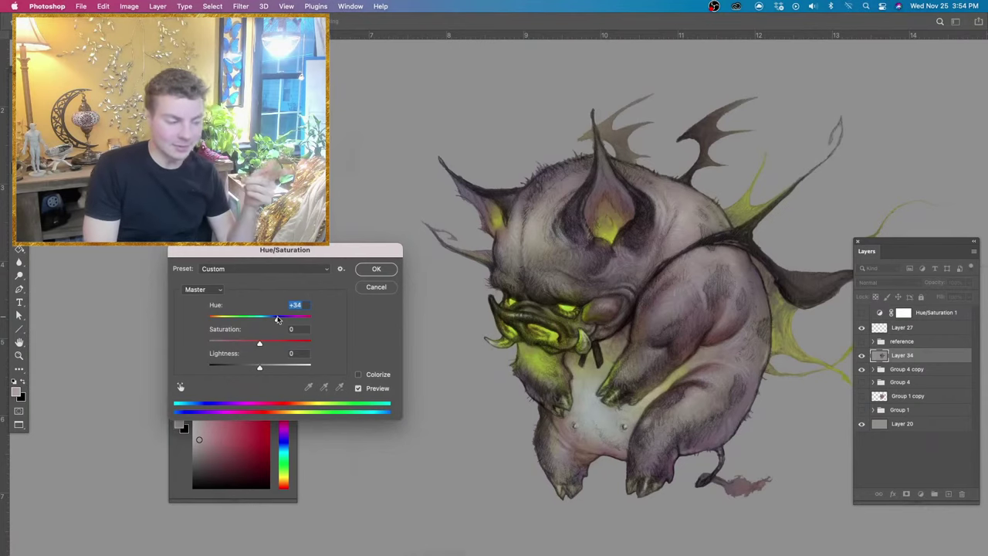
{"action": "left_click_drag", "start_coordinate": [278, 319], "coordinate": [305, 320]}
{"action": "left_click_drag", "start_coordinate": [237, 319], "coordinate": [256, 321]}
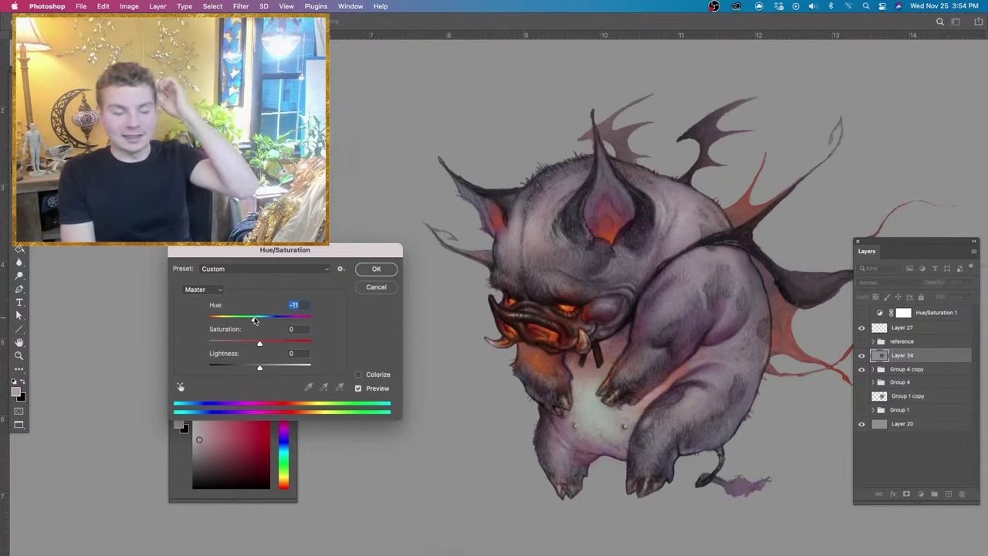
{"action": "left_click_drag", "start_coordinate": [256, 320], "coordinate": [247, 321]}
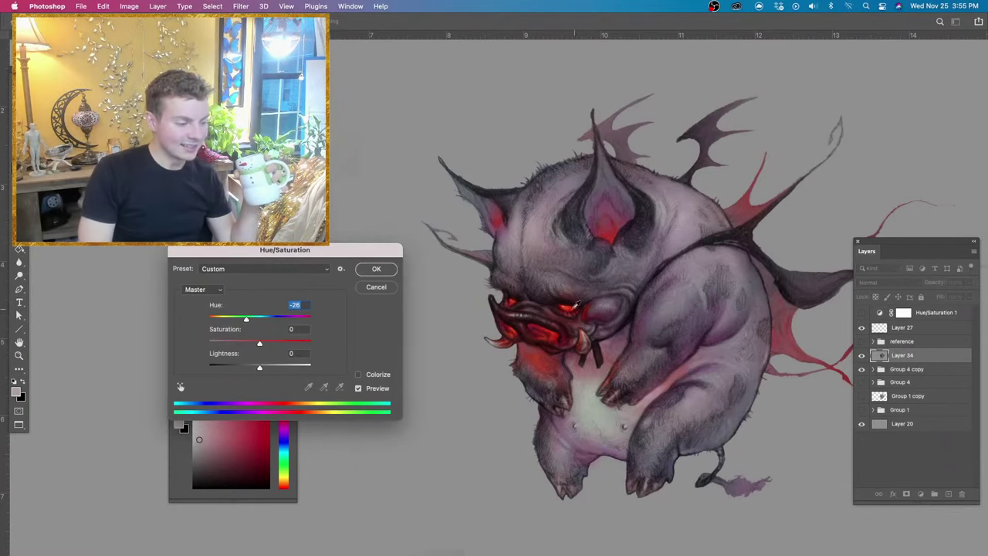
{"action": "left_click_drag", "start_coordinate": [239, 322], "coordinate": [278, 321]}
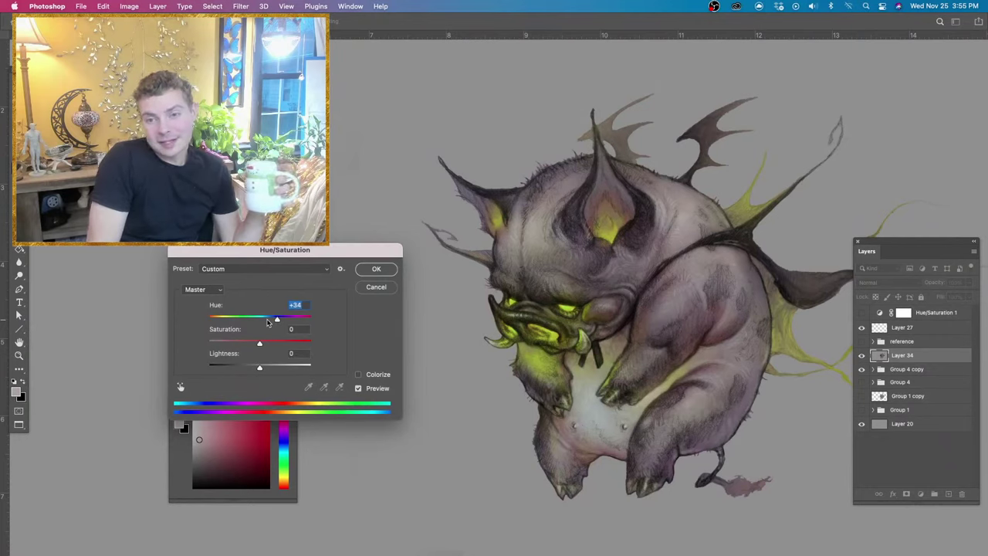
Test subtler hue shifts of -4, +12, +11 and +16 on Layer 34, and apply a hue of -6.
{"action": "left_click", "coordinate": [258, 321]}
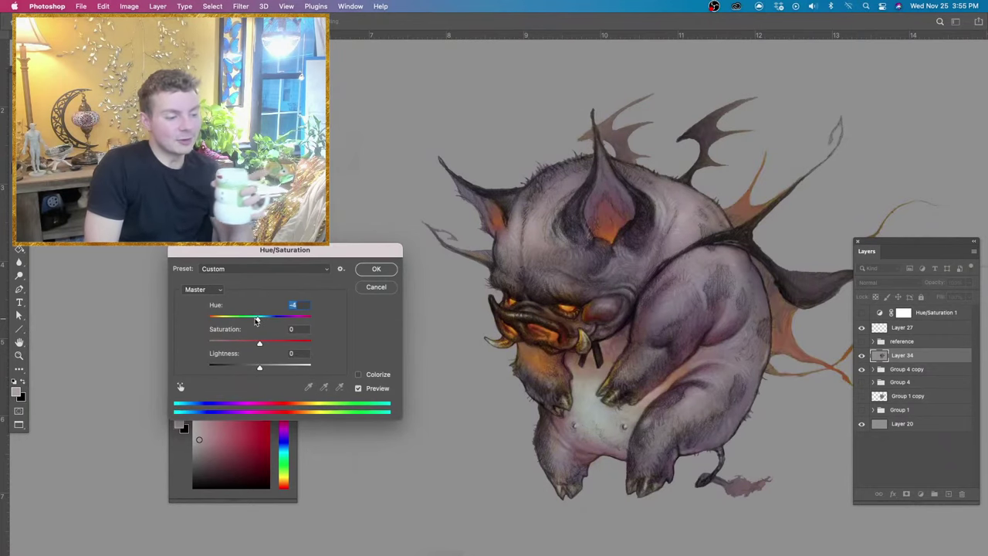
{"action": "left_click_drag", "start_coordinate": [257, 321], "coordinate": [265, 321]}
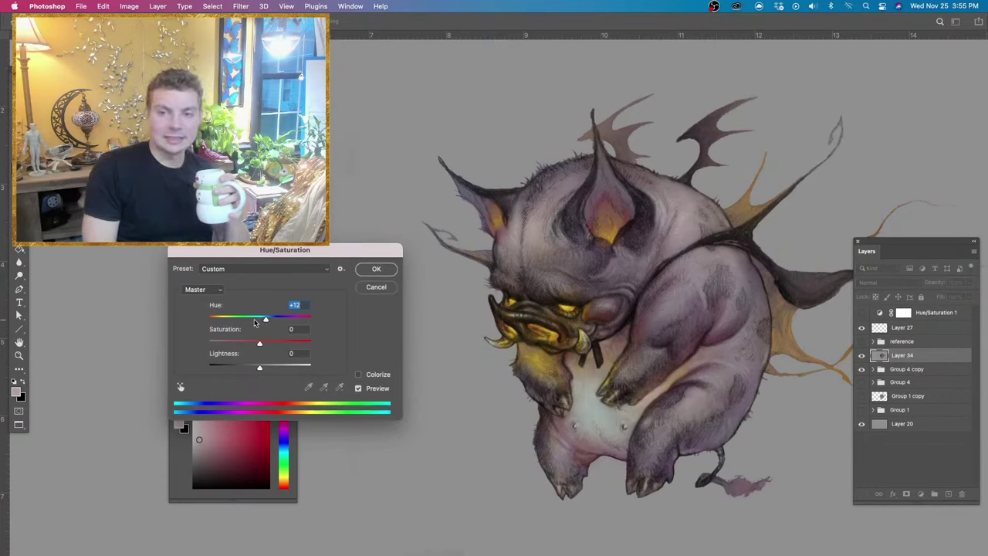
{"action": "left_click_drag", "start_coordinate": [251, 322], "coordinate": [264, 321]}
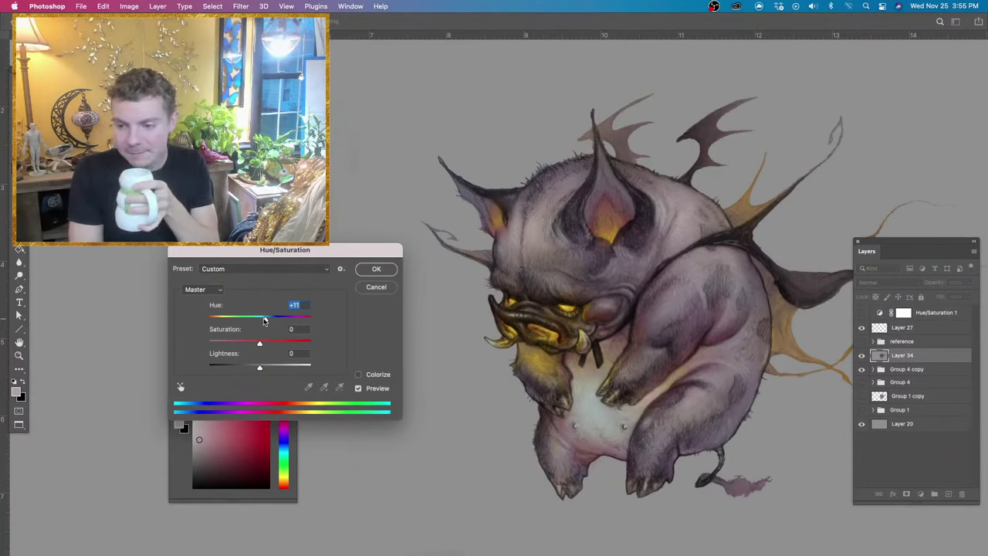
{"action": "scroll", "coordinate": [267, 319], "scroll_direction": "right", "scroll_amount": 1}
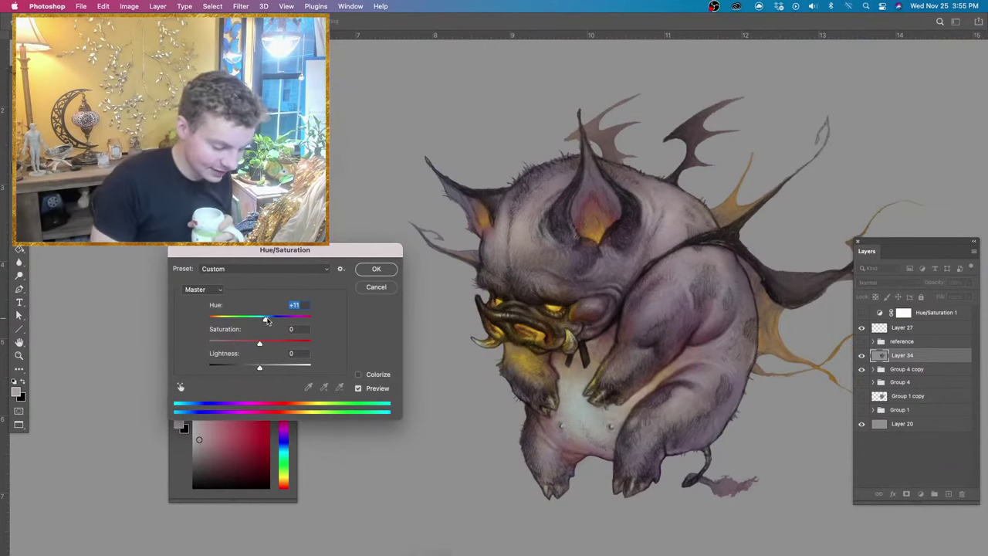
{"action": "key", "text": "super+equal"}
{"action": "mouse_move", "coordinate": [266, 321]}
{"action": "left_mouse_down"}
{"action": "mouse_move", "coordinate": [256, 322]}
{"action": "mouse_move", "coordinate": [268, 321]}
{"action": "left_mouse_up"}
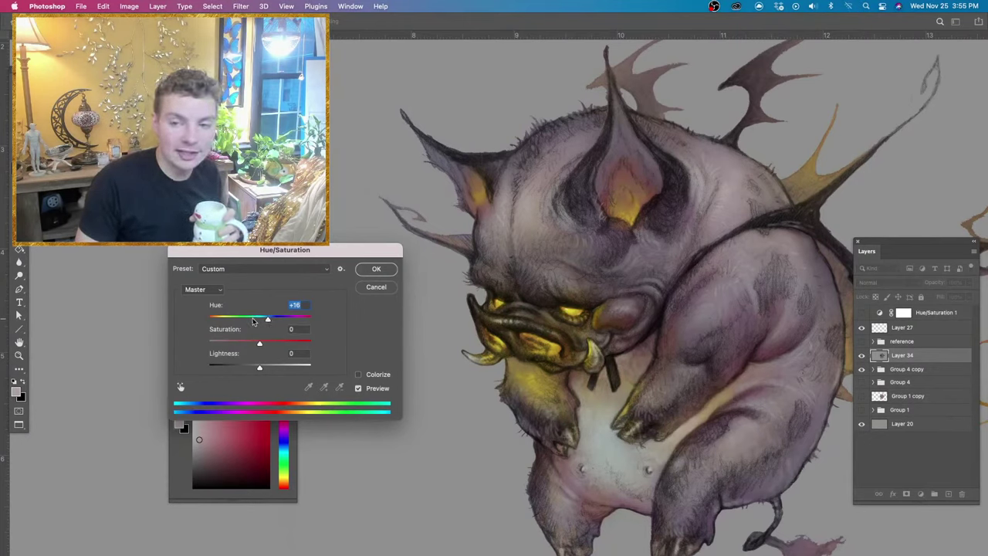
{"action": "left_click_drag", "start_coordinate": [253, 321], "coordinate": [257, 321]}
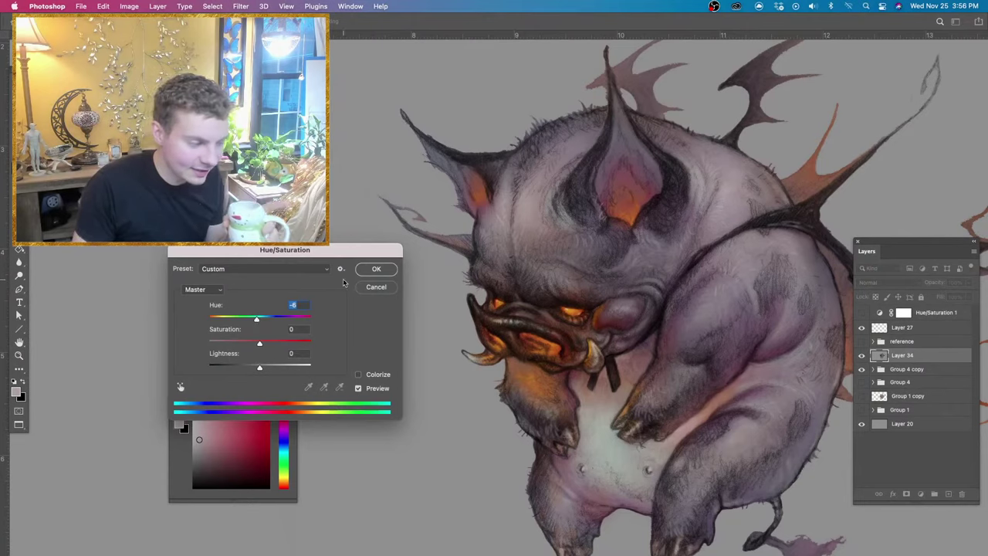
{"action": "left_click", "coordinate": [374, 269]}
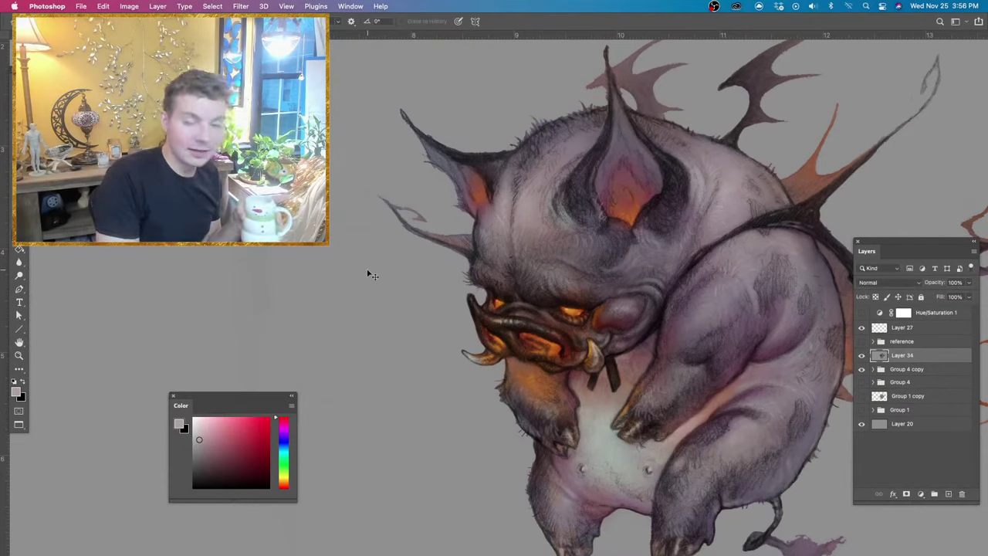
Undo and redo the hue shift on Layer 34 to compare both versions, and examine the whole creature.
{"action": "key", "text": "super+z"}
{"action": "key", "text": "super+z"}
{"action": "key", "text": "super+z"}
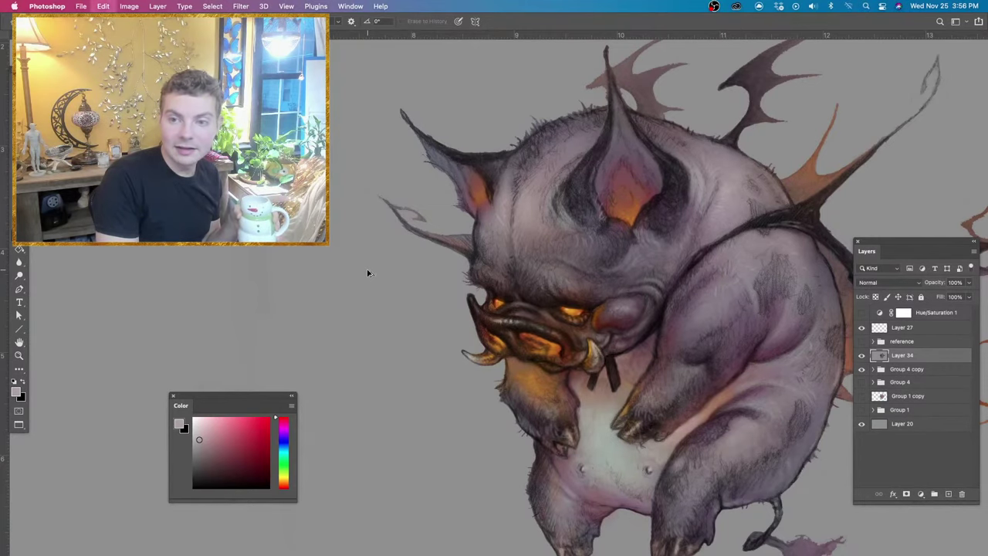
{"action": "key", "text": "super+minus"}
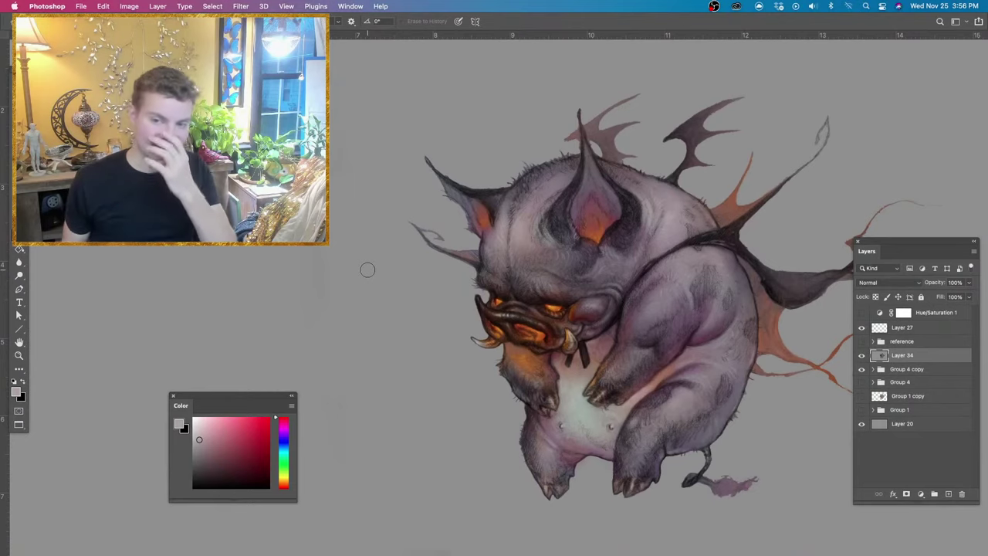
{"action": "scroll", "coordinate": [388, 269], "scroll_direction": "right", "scroll_amount": 5}
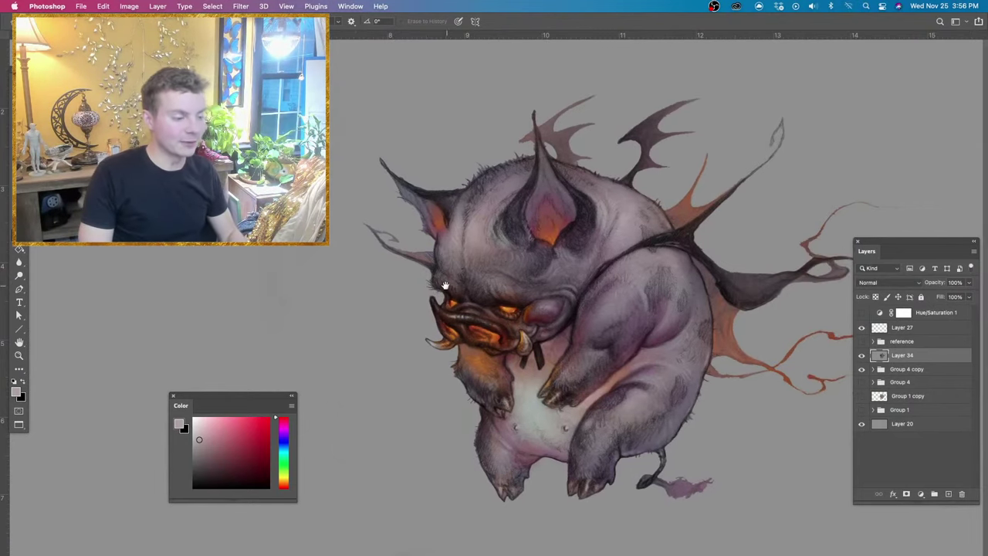
{"action": "mouse_move", "coordinate": [411, 288]}
{"action": "left_mouse_down"}
{"action": "mouse_move", "coordinate": [397, 286]}
{"action": "mouse_move", "coordinate": [420, 284]}
{"action": "left_mouse_up"}
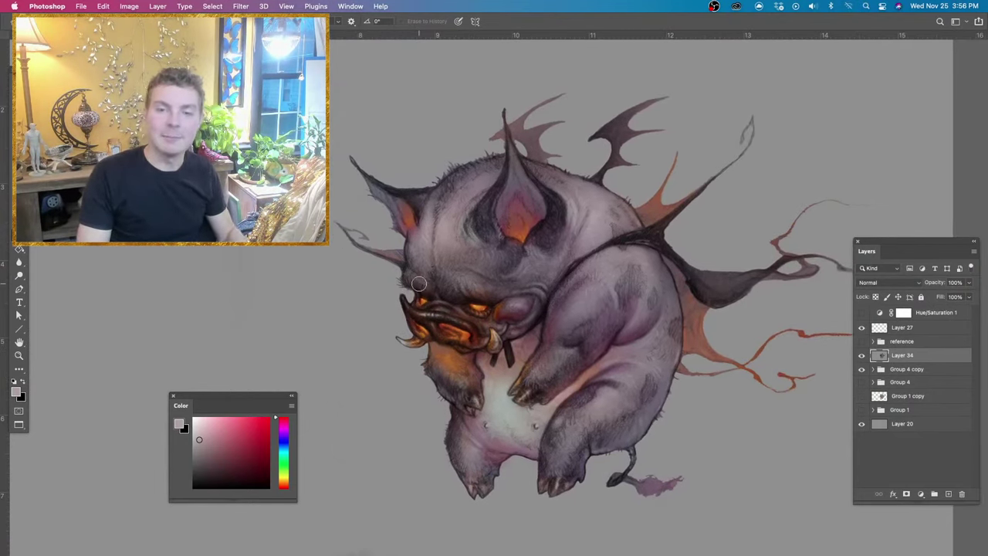